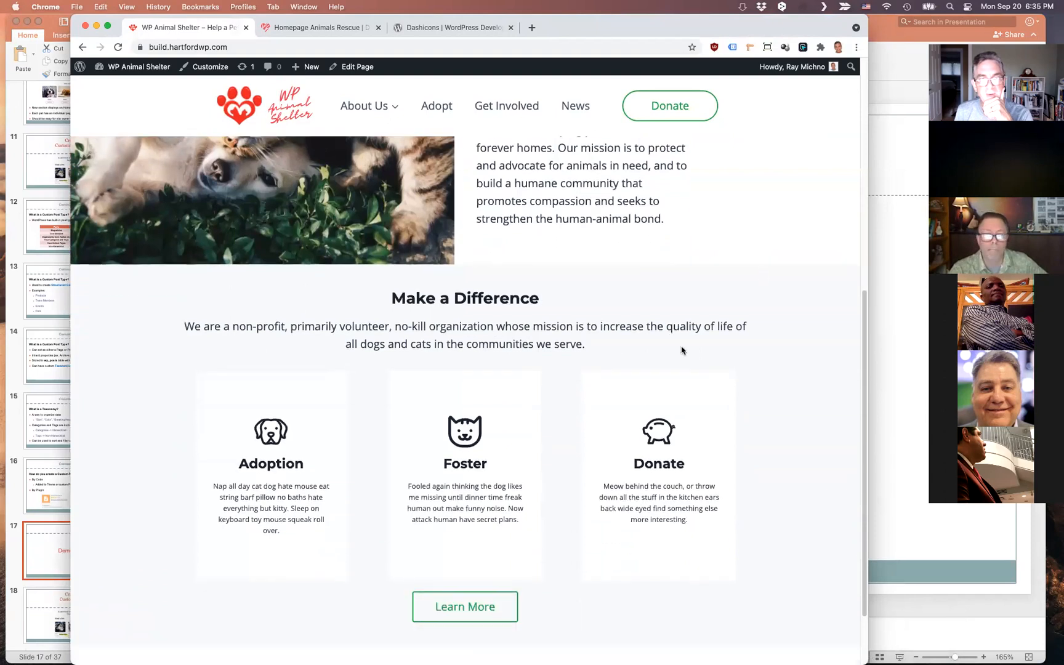
Find the Custom Post Type UI plugin by searching for "custom post type ui", and install and activate it
scroll(520, 317, "down", 3)
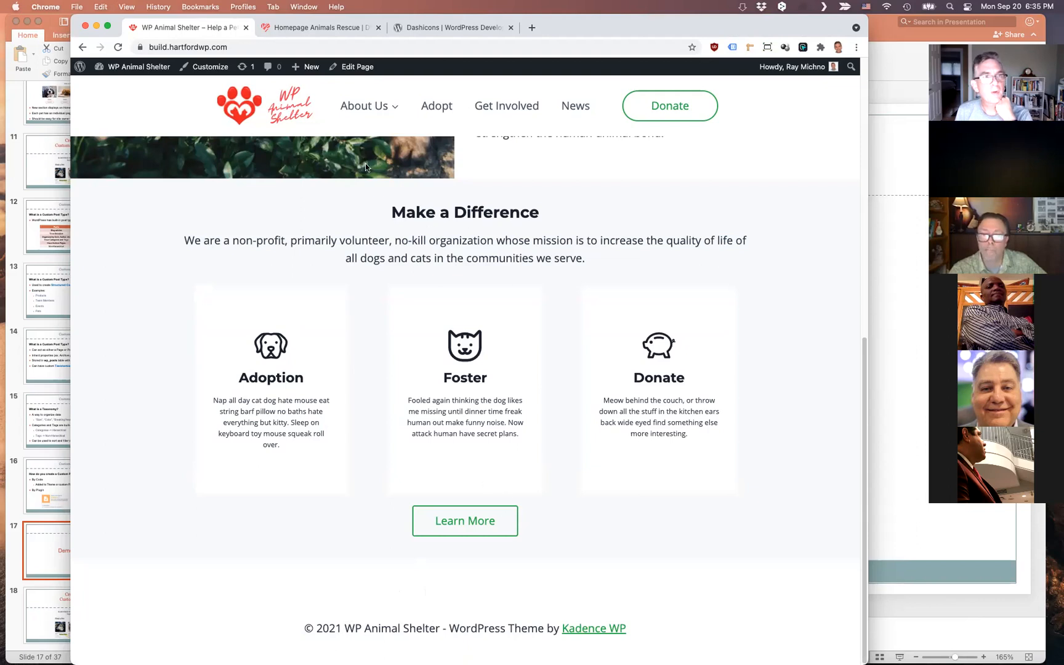
left_click(112, 87)
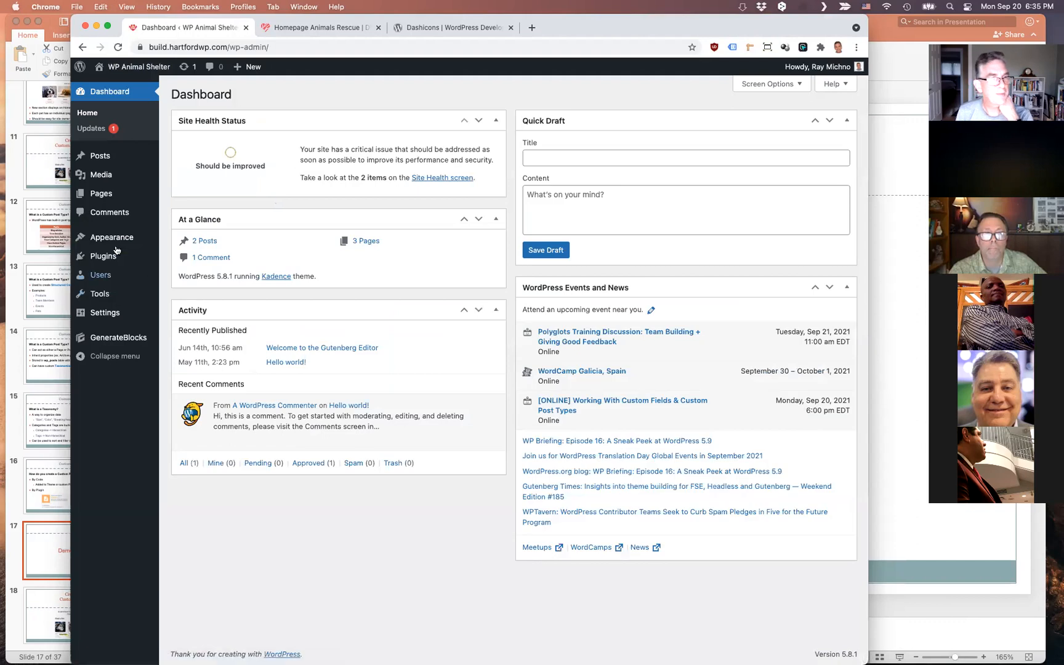
left_click(185, 272)
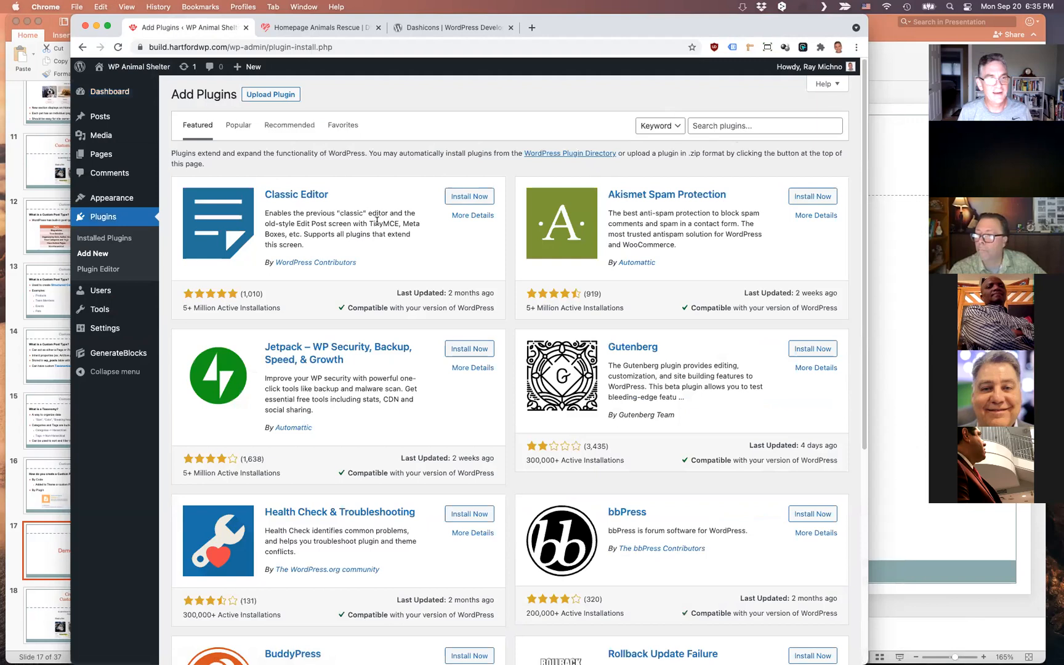
left_click(766, 129)
type("custom post")
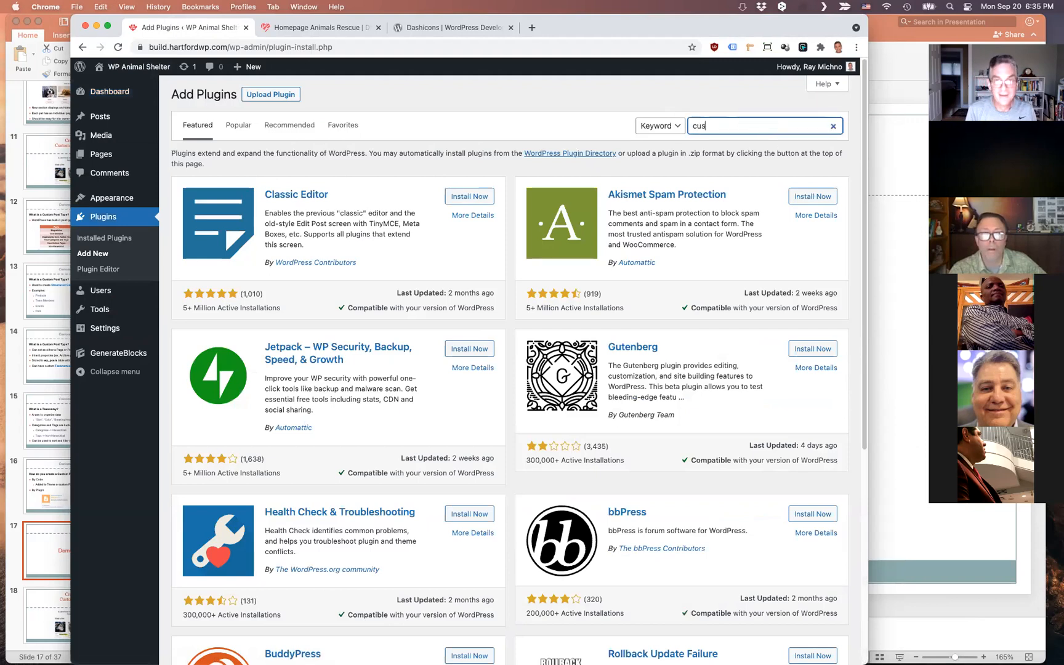
type(" type ui")
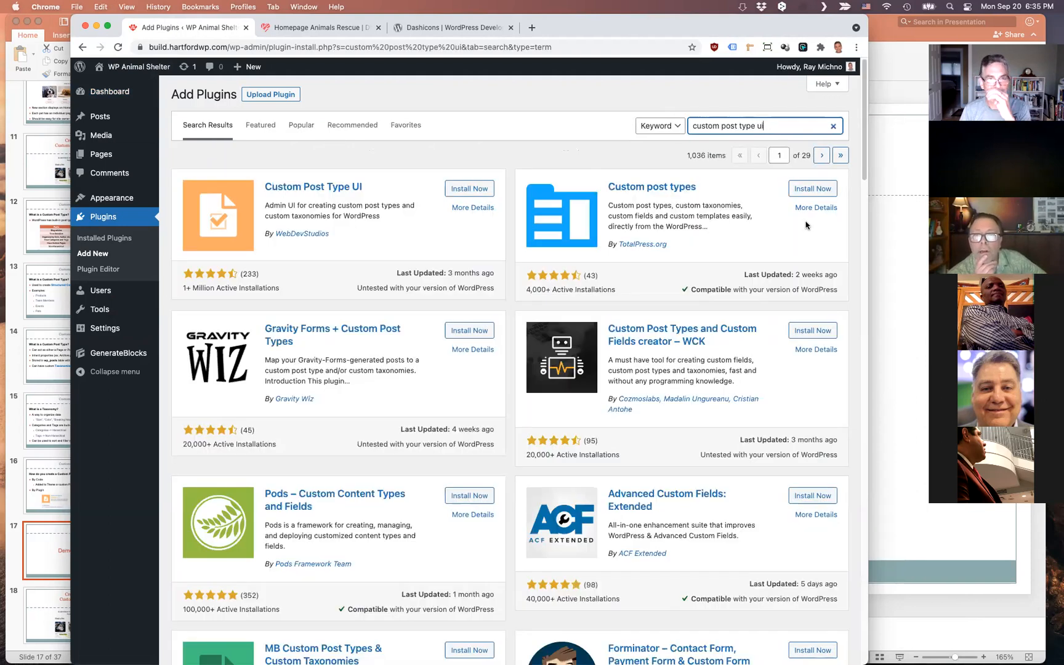
left_click(476, 190)
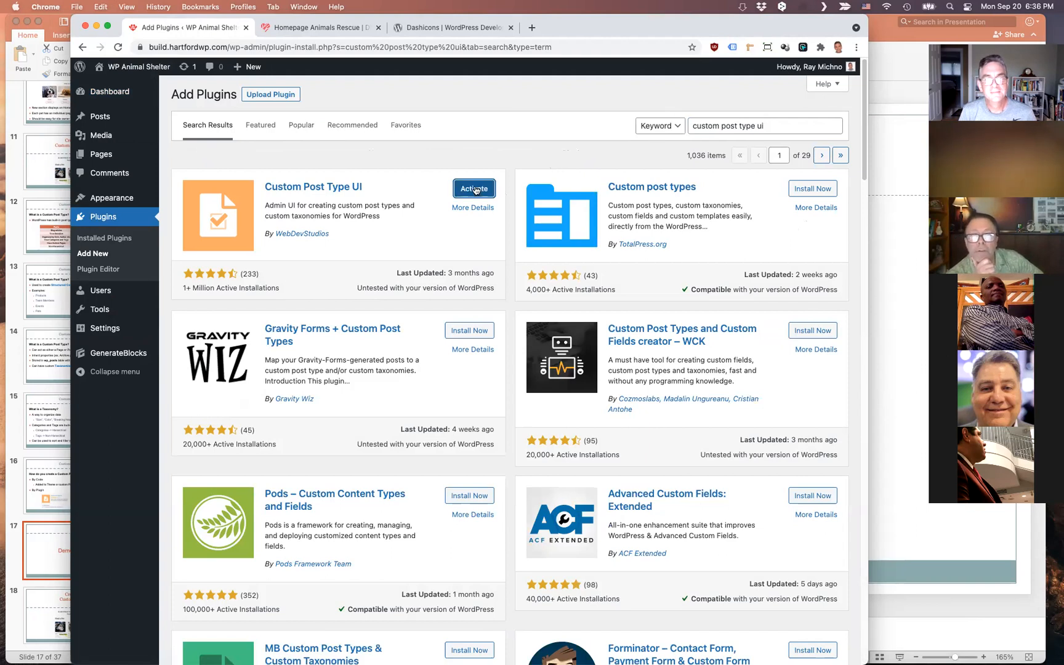
left_click(482, 189)
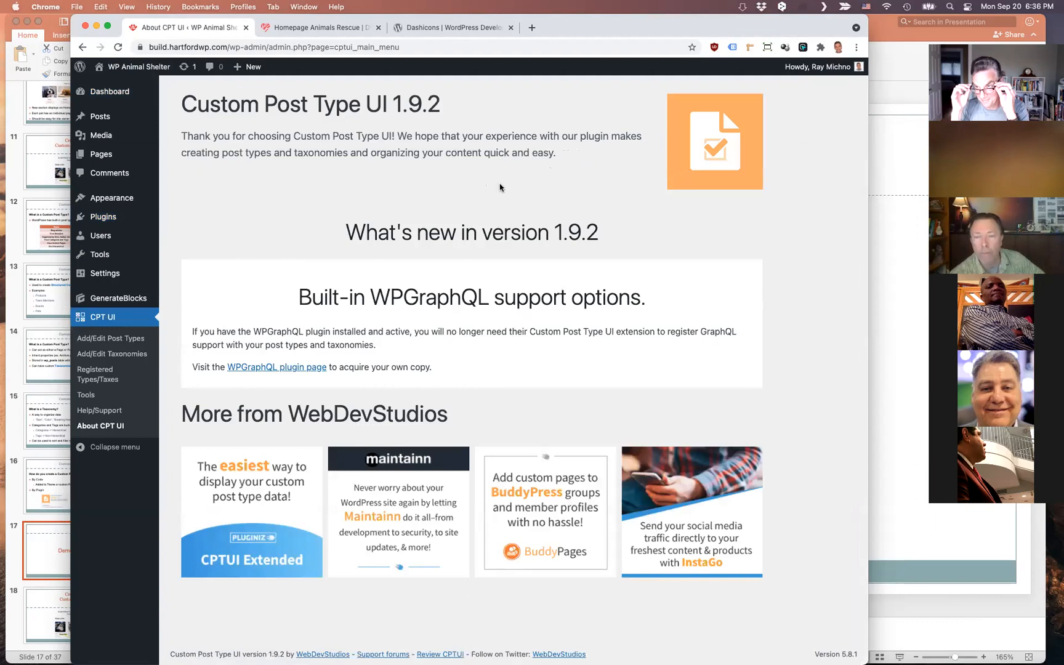
Add a custom post type with the slug "pets", plural label "Pets" and singular label "Pet"
left_click(122, 338)
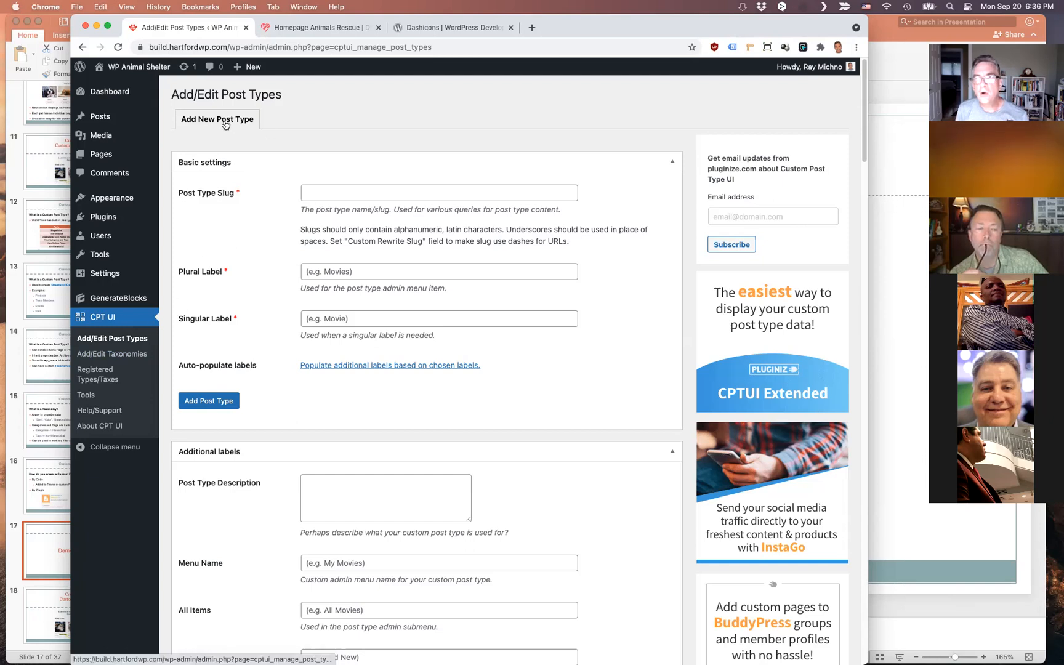
left_click(328, 194)
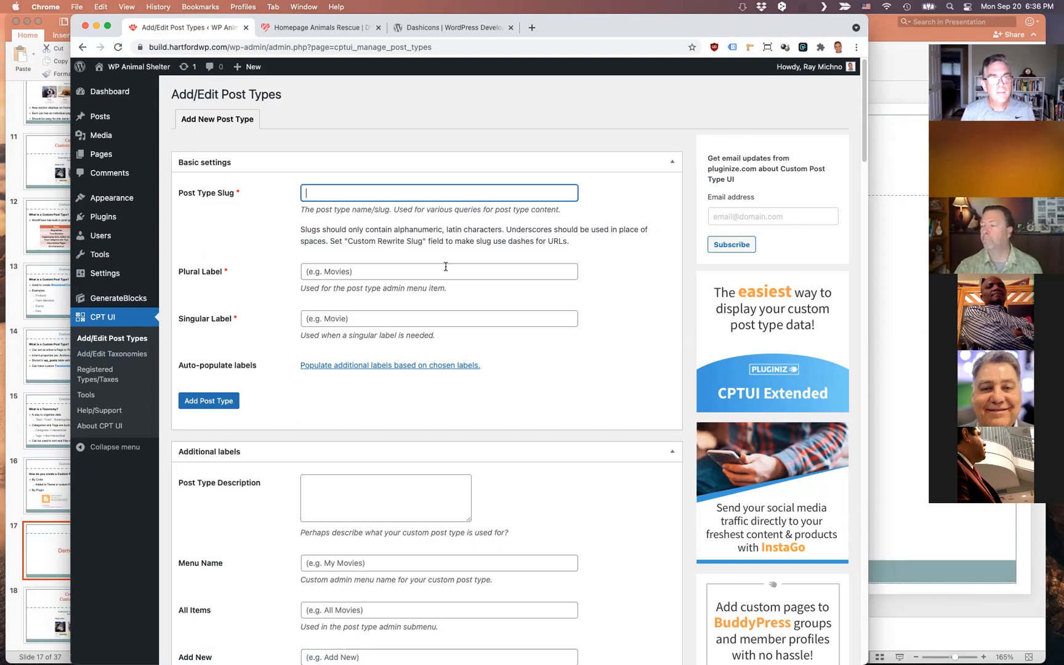
type("pets")
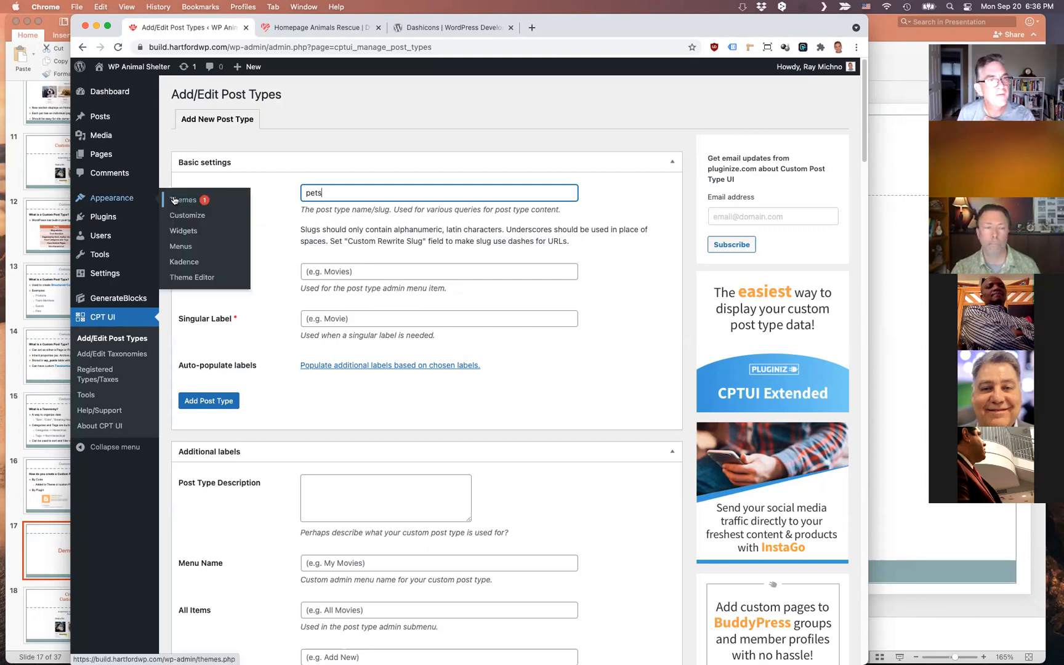
mouse_move(110, 120)
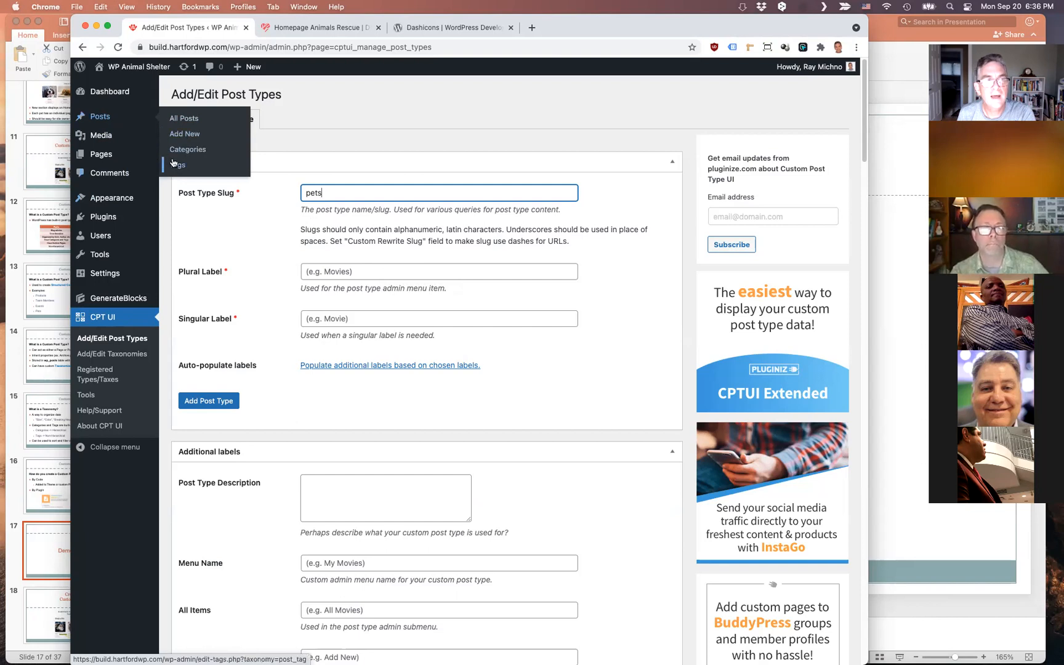
mouse_move(102, 154)
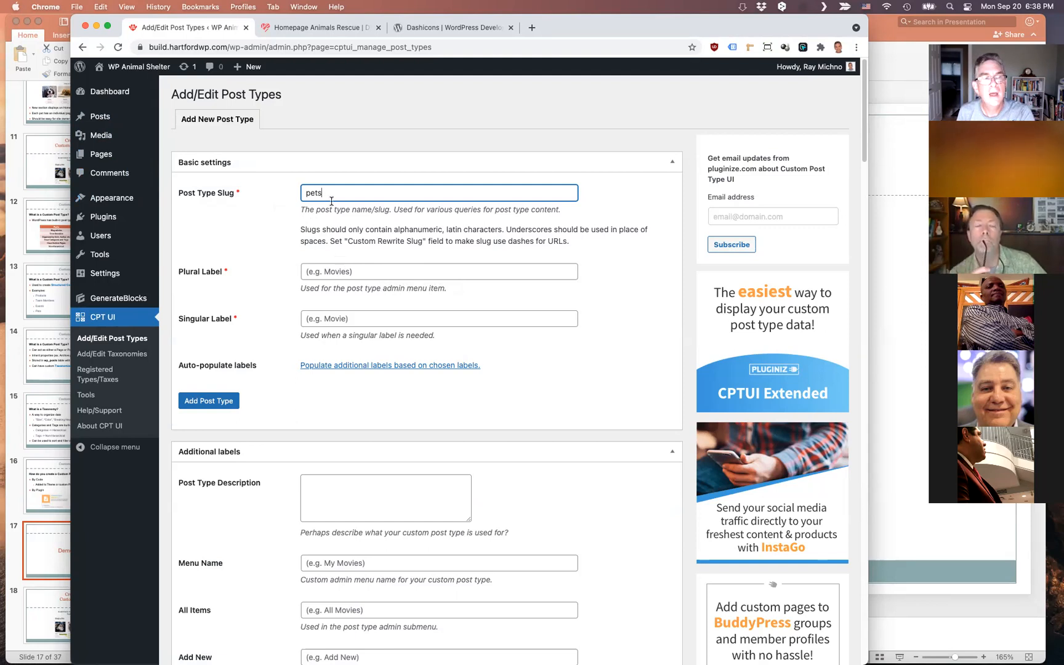
left_click(318, 272)
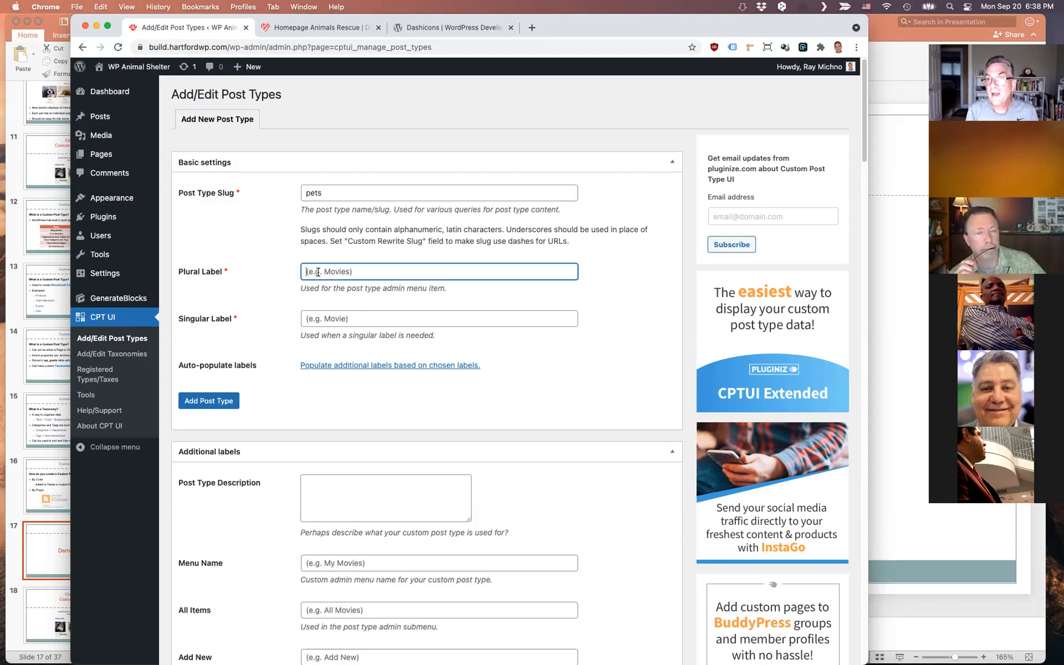
type("Pets")
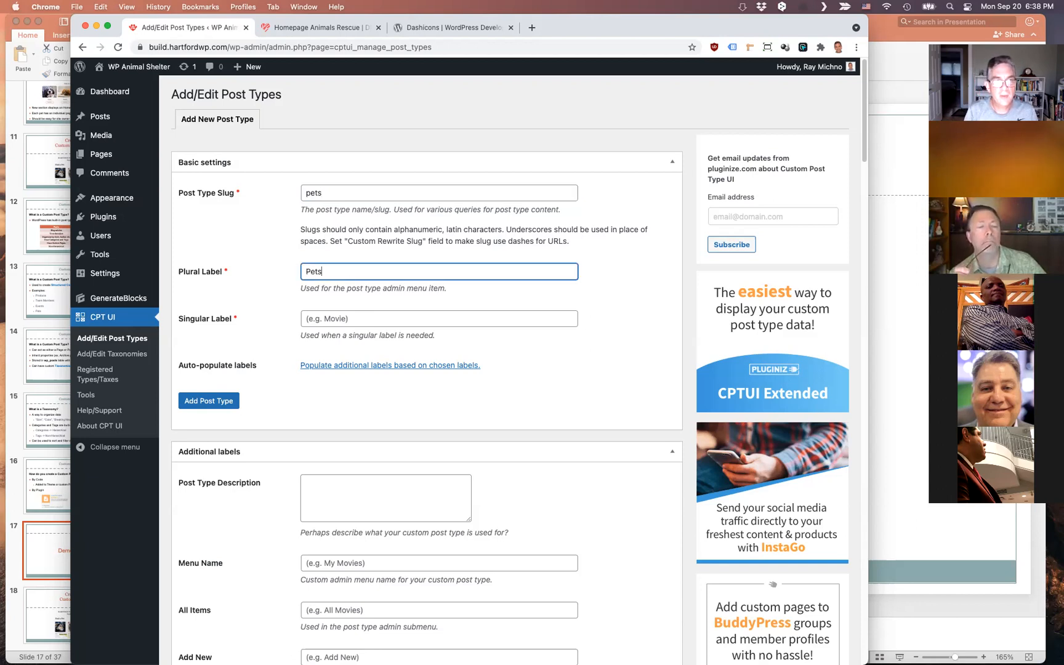
left_click(380, 321)
type("Pet")
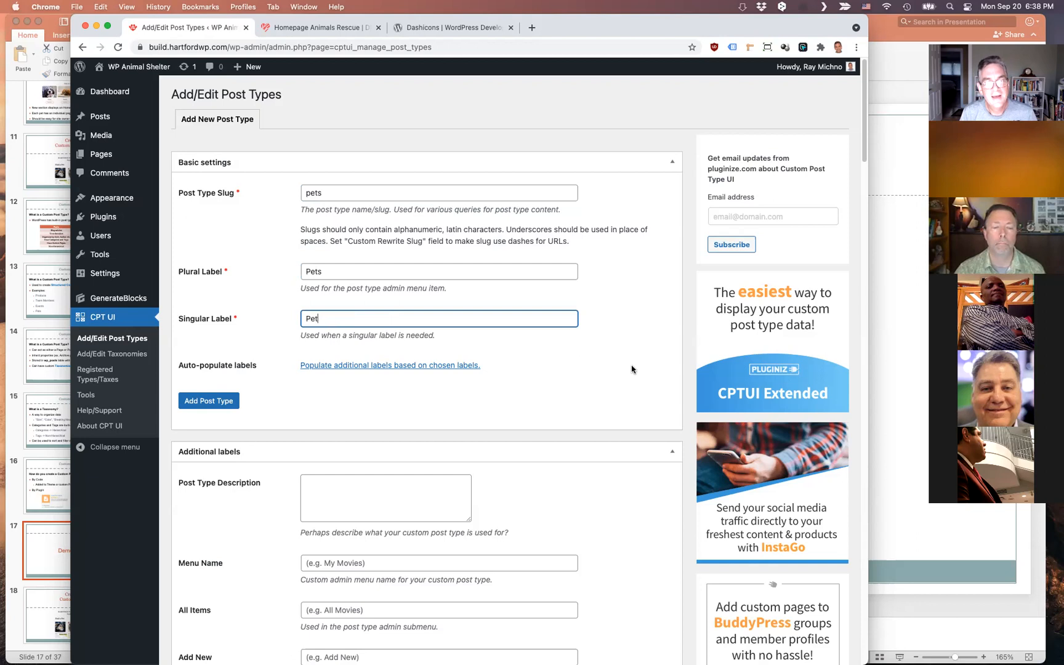
scroll(631, 369, "down", 1)
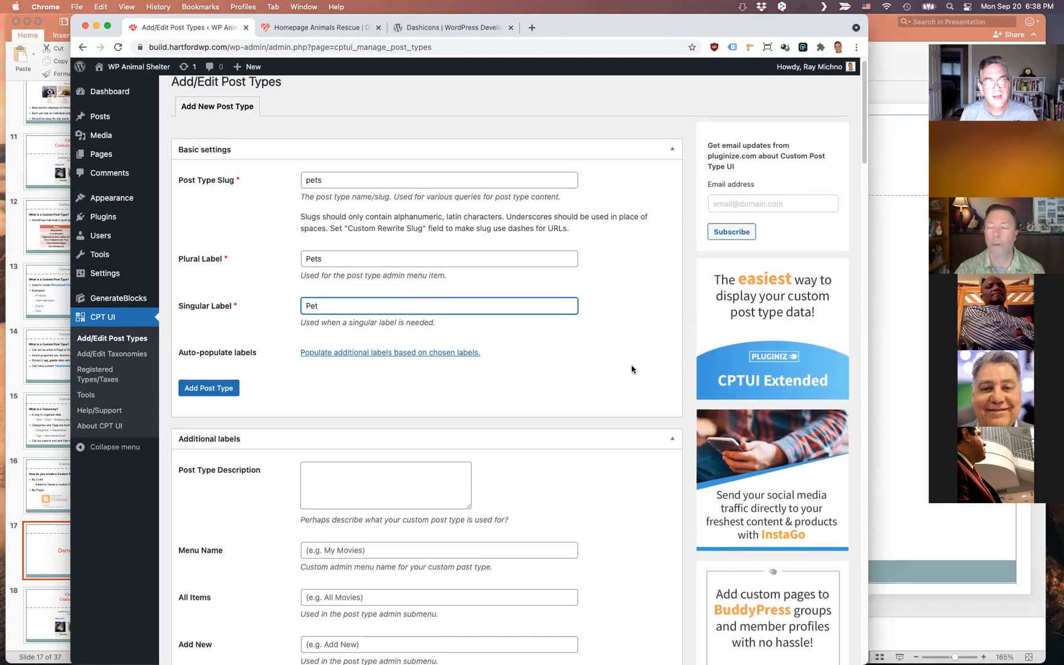
left_click(209, 359)
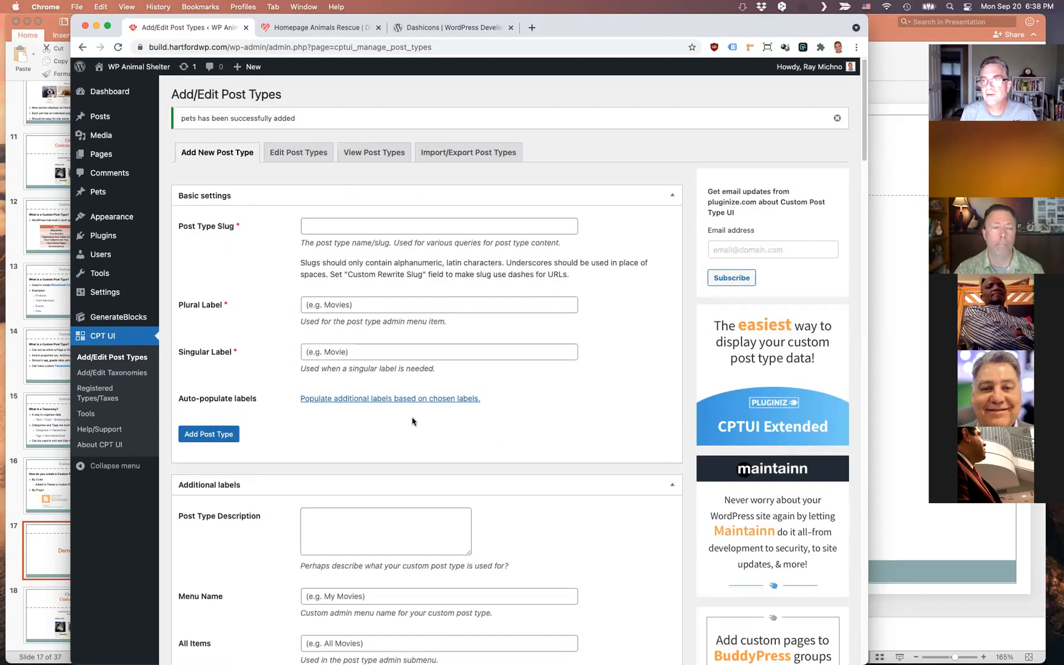
View the list of all pets, and open the Pets post type for editing in CPT UI
mouse_move(104, 199)
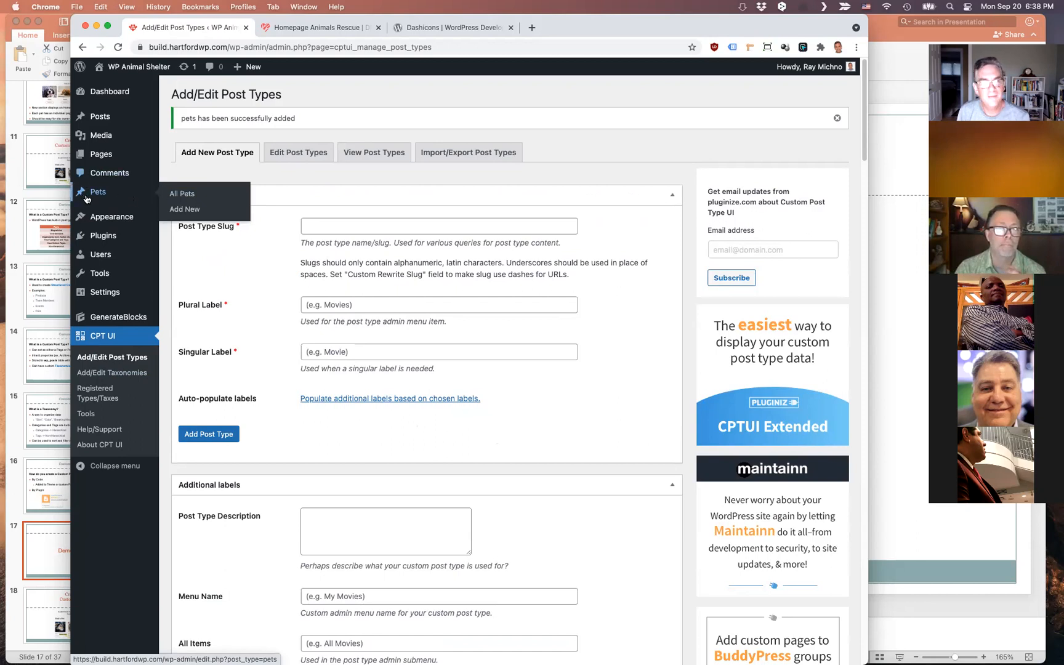
left_click(181, 194)
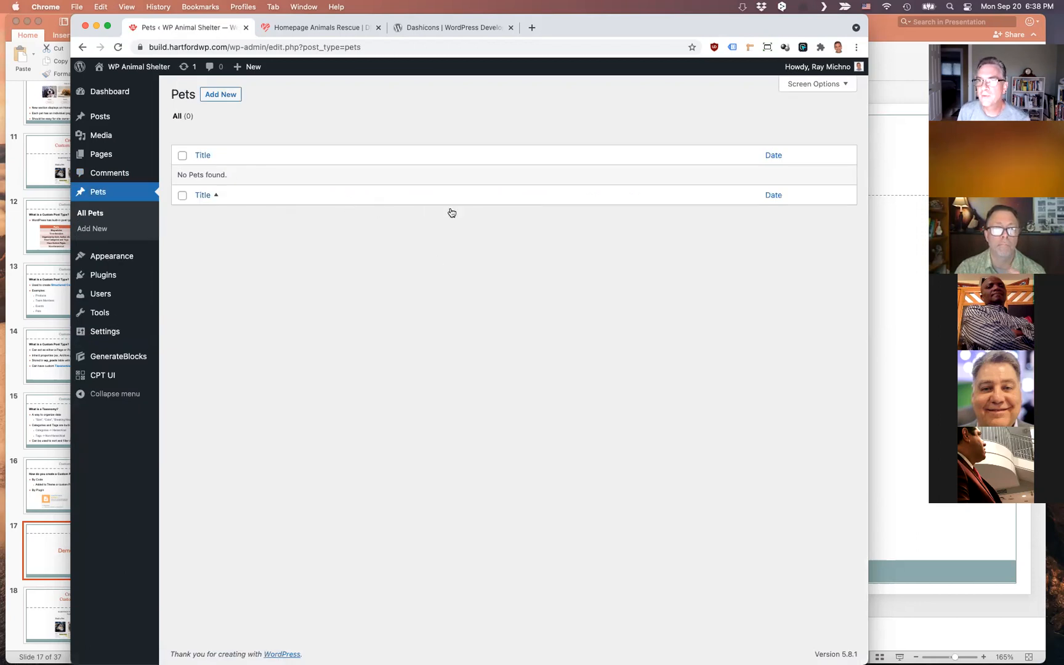
mouse_move(111, 375)
left_click(203, 378)
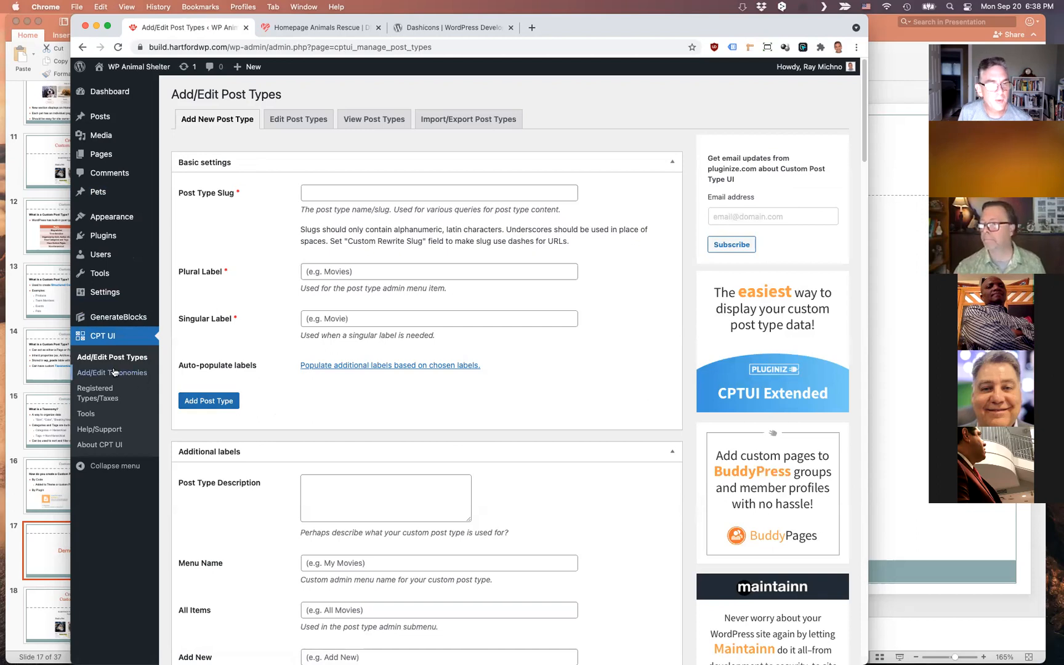
left_click(295, 121)
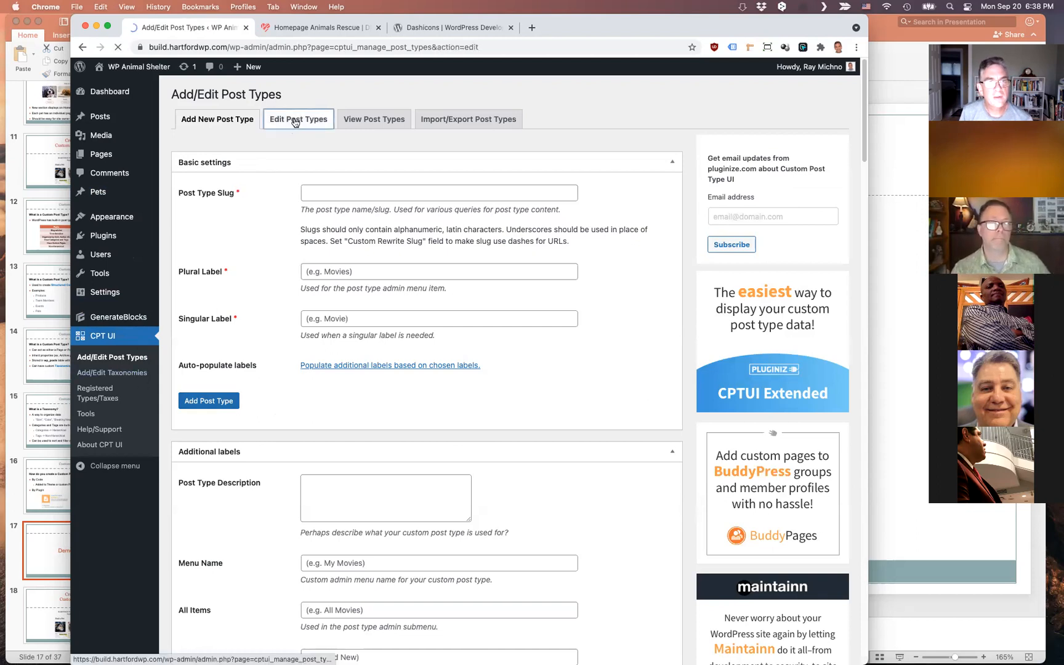
left_click(227, 151)
left_click(225, 148)
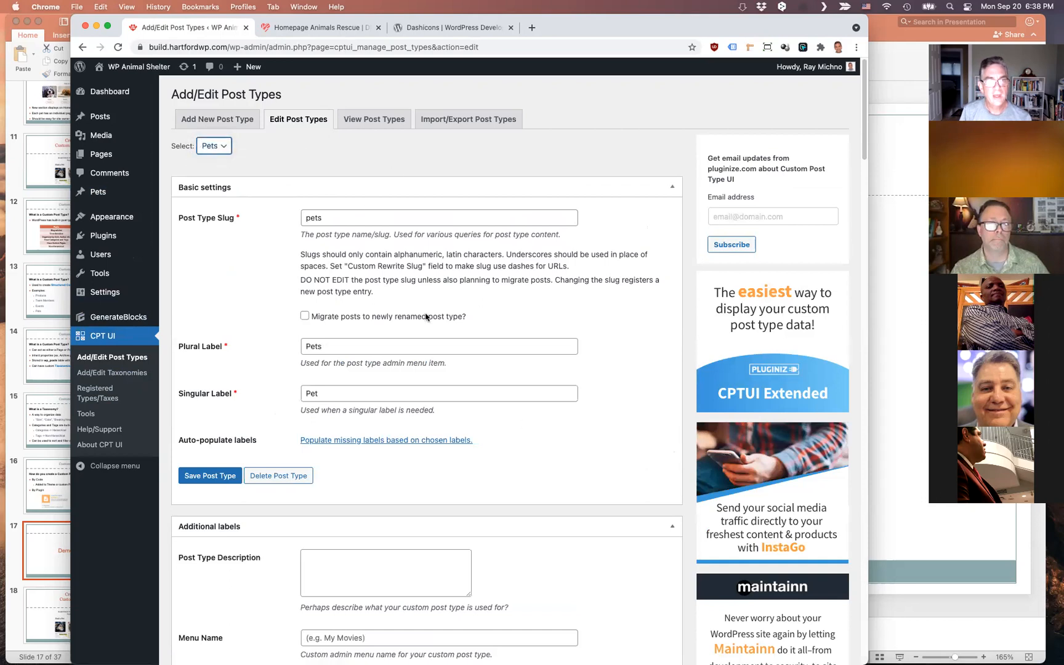
Look through the basic settings and additional label fields of the Pets post type
scroll(511, 279, "down", 8)
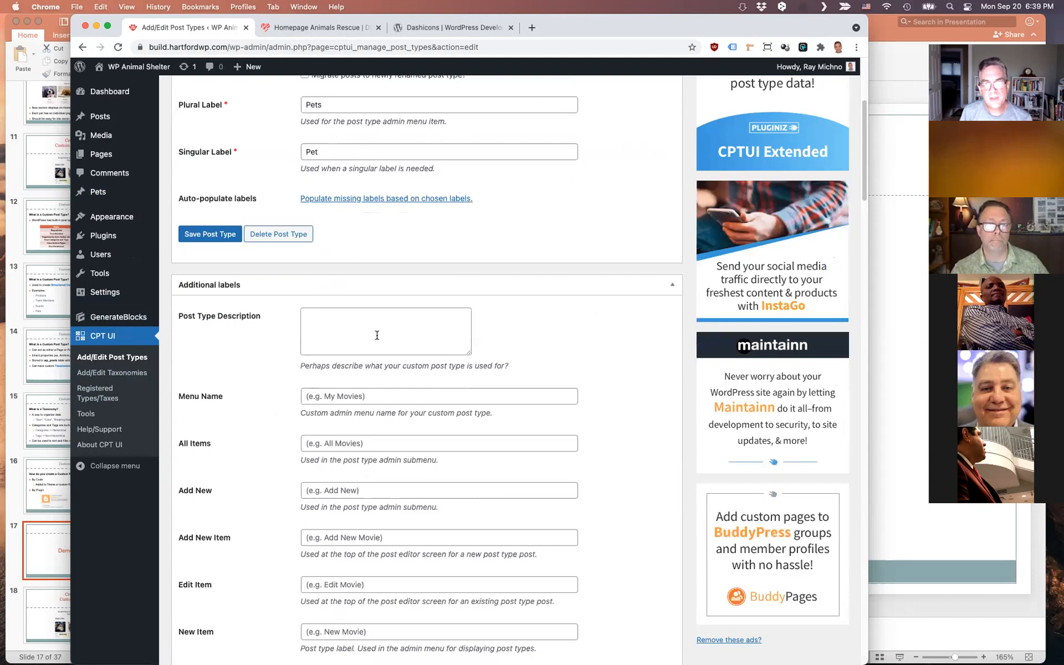
scroll(559, 349, "down", 1)
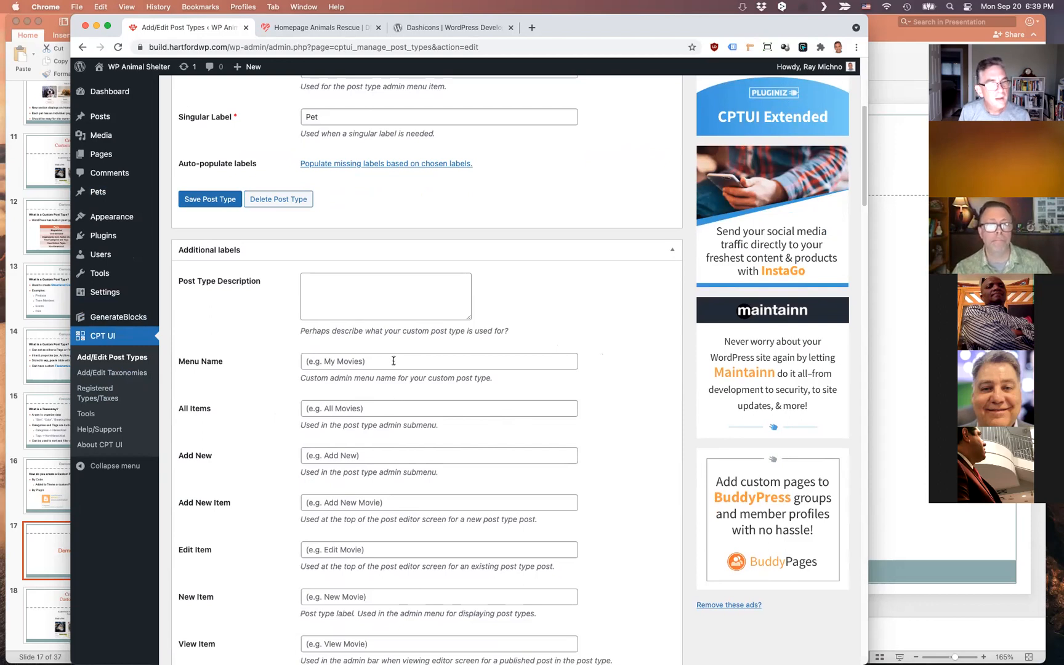
scroll(405, 364, "down", 2)
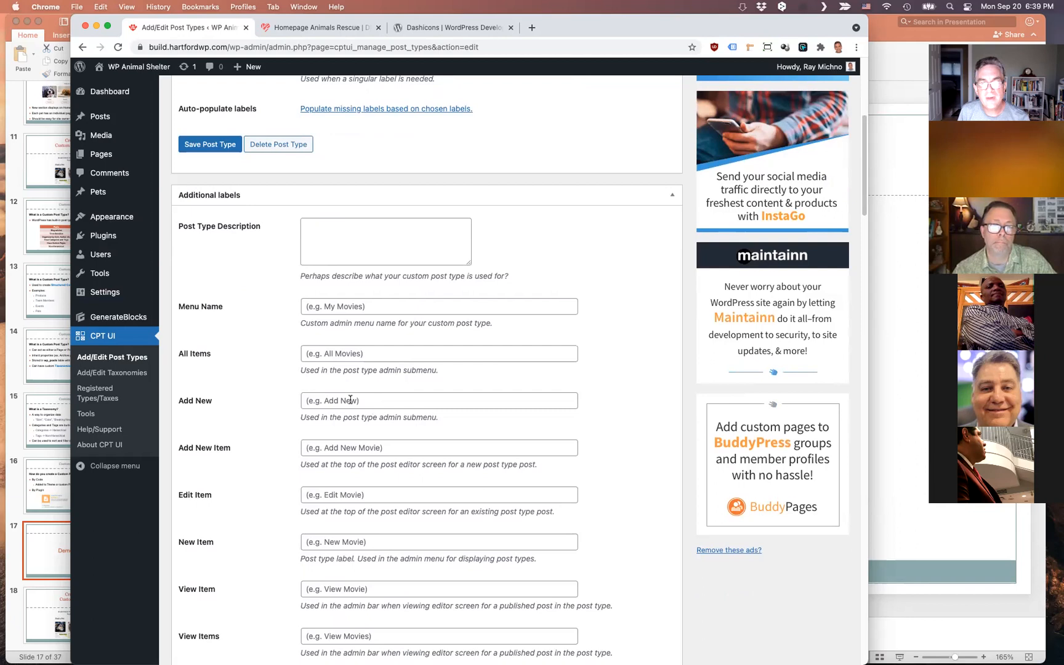
scroll(375, 360, "up", 10)
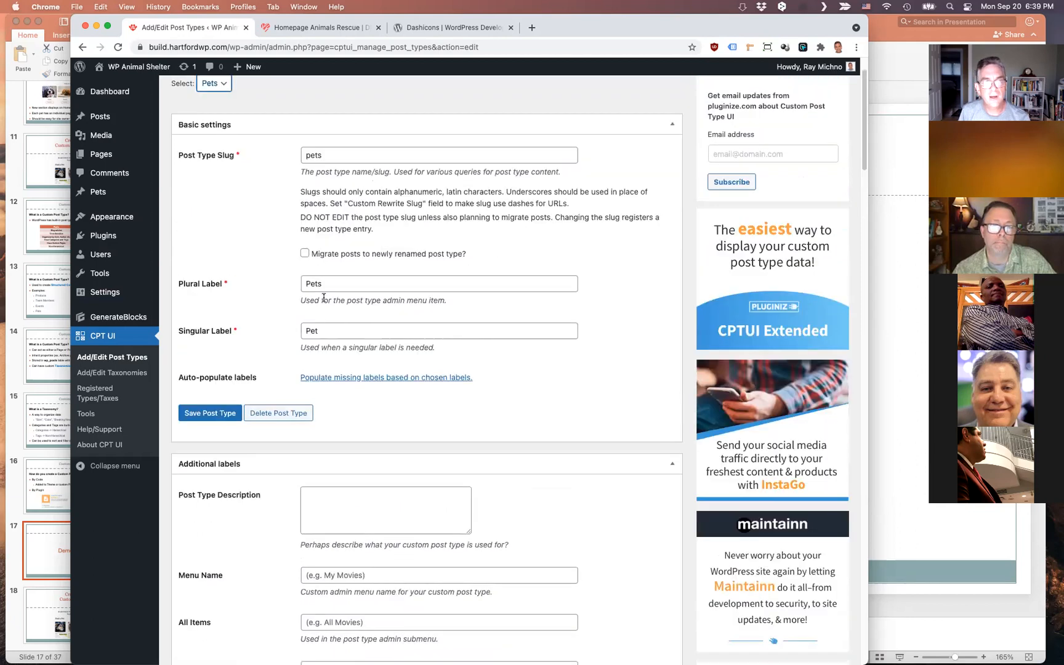
scroll(480, 391, "down", 4)
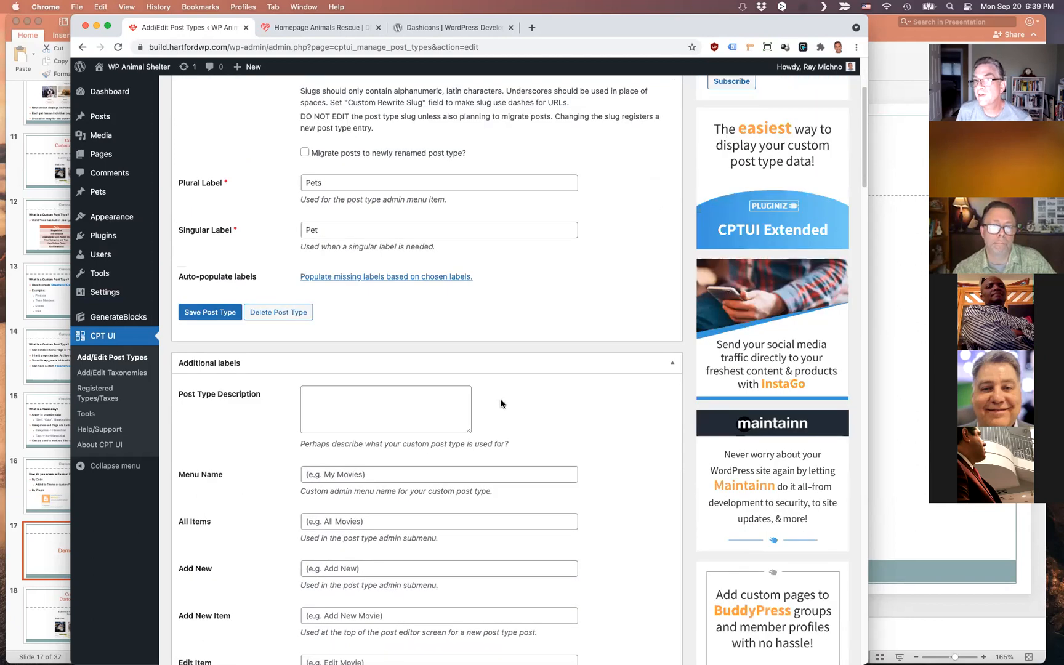
scroll(532, 470, "down", 6)
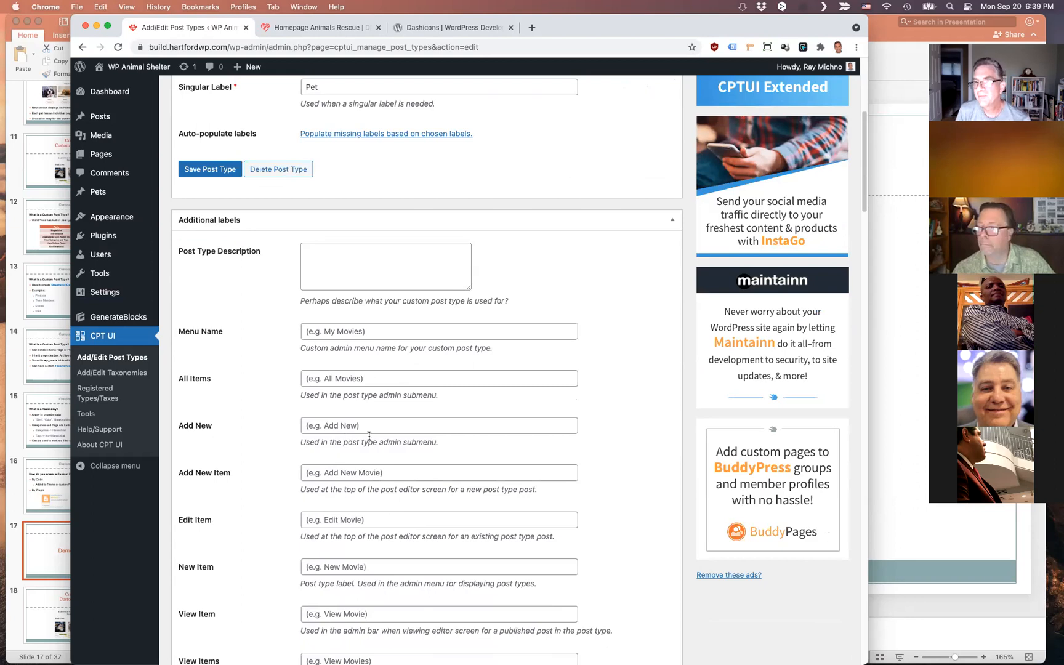
scroll(431, 444, "down", 3)
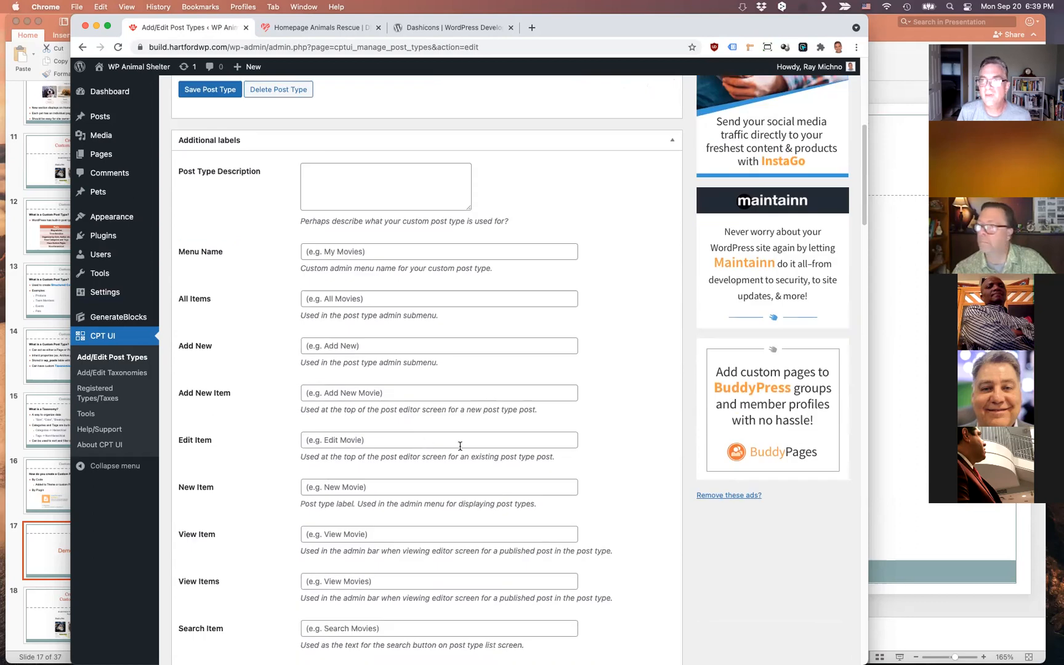
scroll(459, 446, "down", 1)
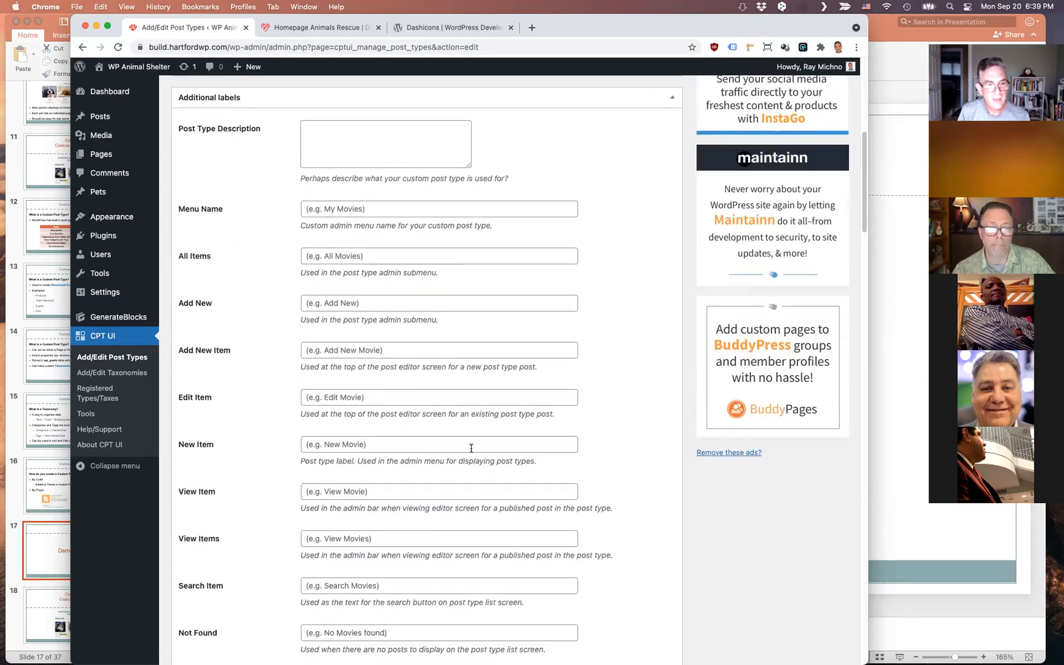
Set the Pets post type's Featured Image label to "Pet Image" and its Set Featured Image label to "Set Pet Image"
scroll(470, 444, "down", 2)
scroll(468, 450, "down", 7)
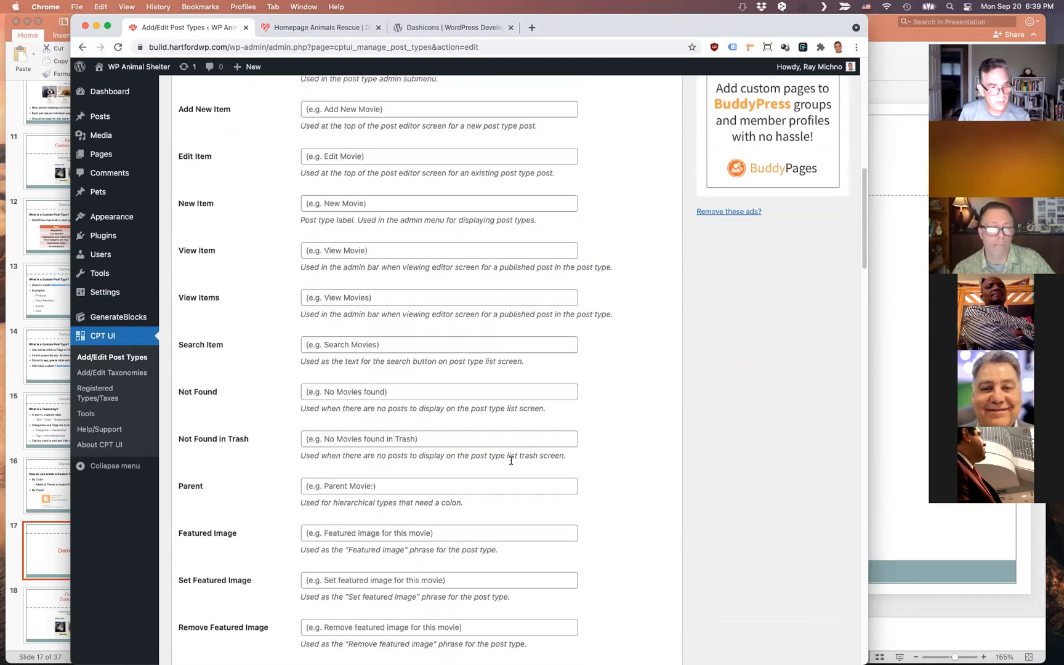
scroll(511, 461, "down", 2)
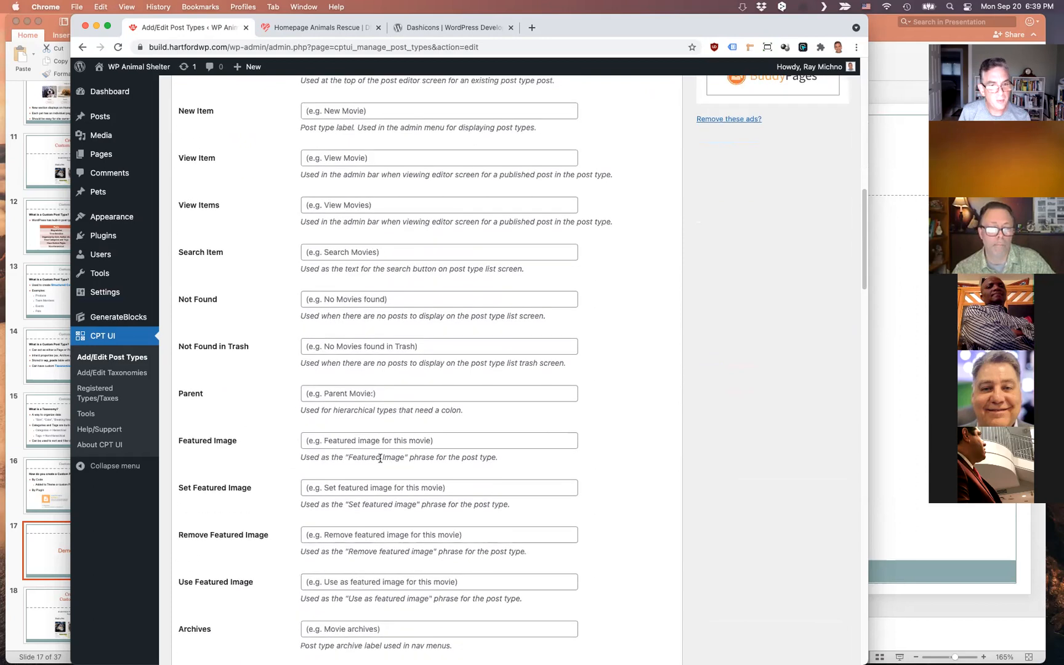
left_click(333, 446)
type("Pet Image")
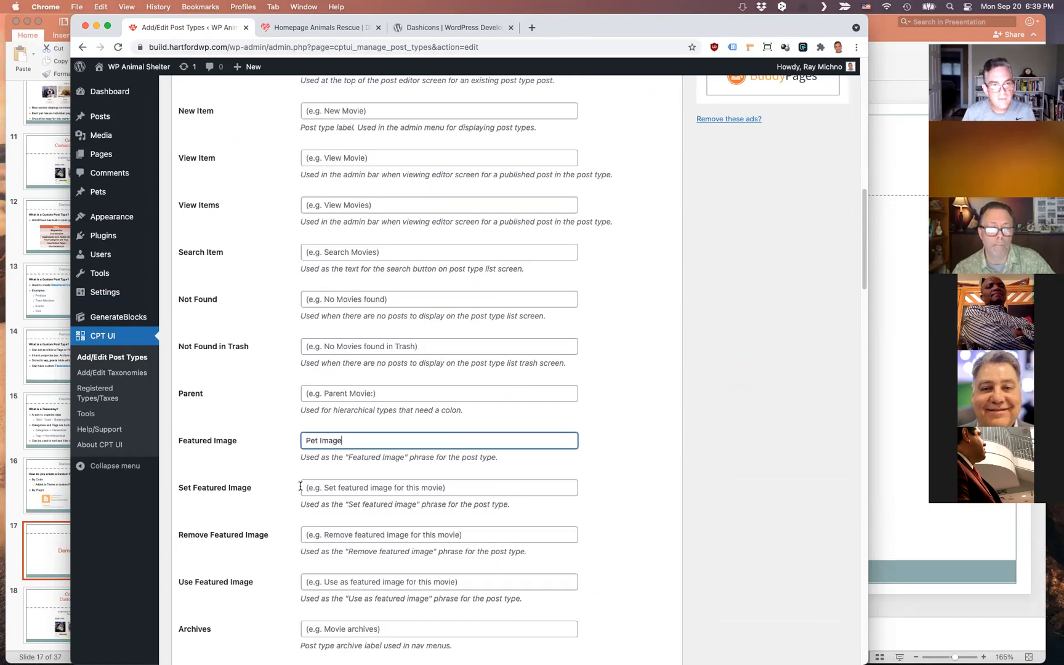
left_click(338, 489)
type("Se")
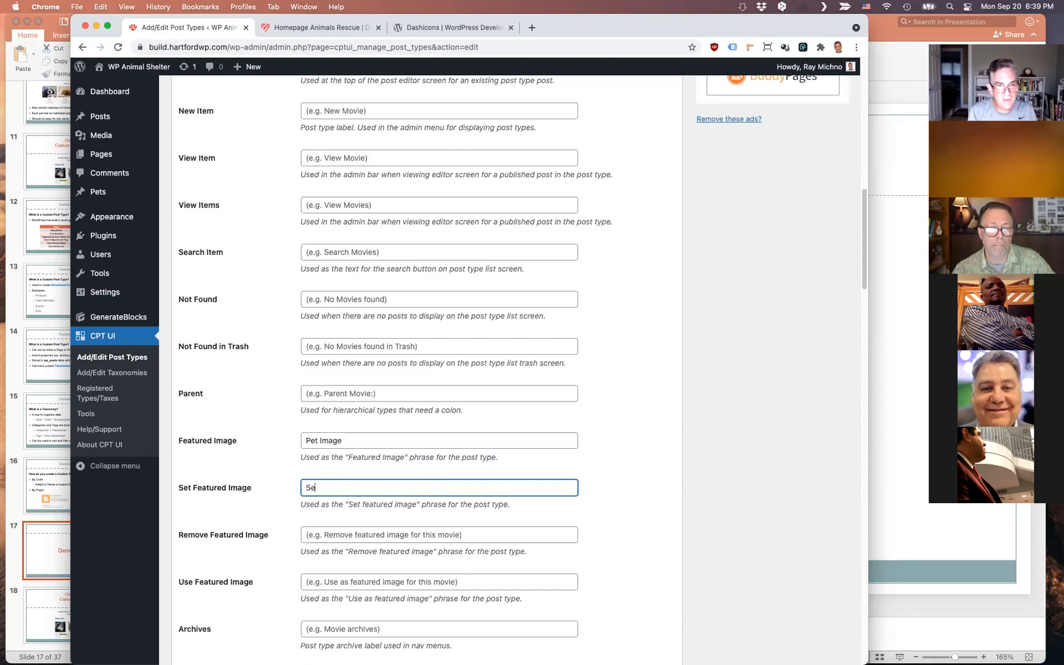
type("t Pet Image")
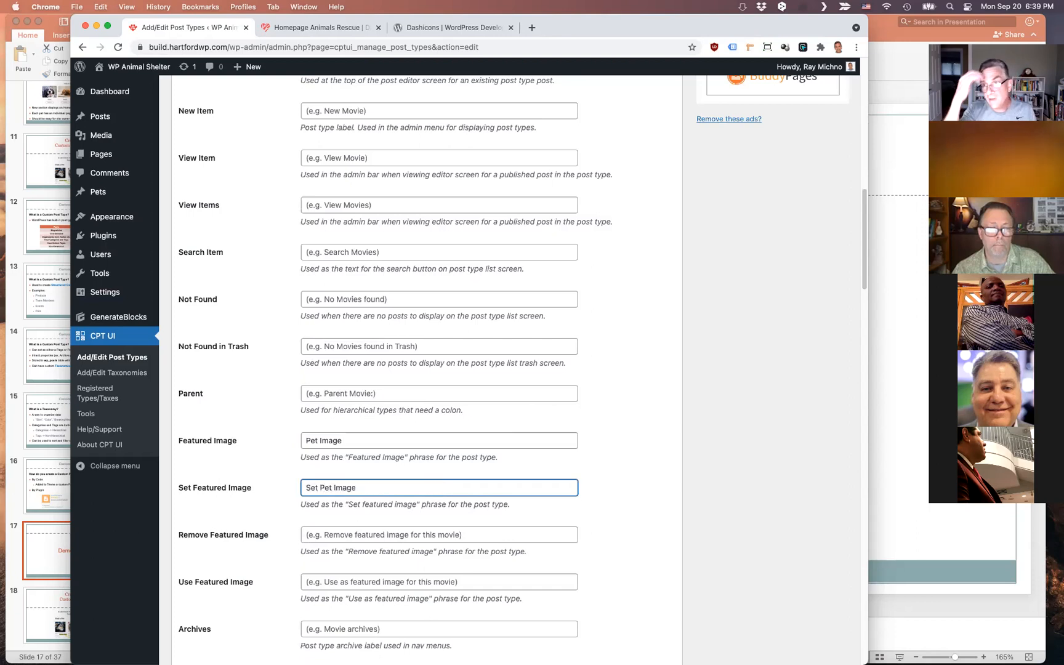
Set the Remove Featured Image label to "Remove Pet Image" and the Use Featured Image label to "Use Pet Image"
left_click(370, 533)
type("Remove")
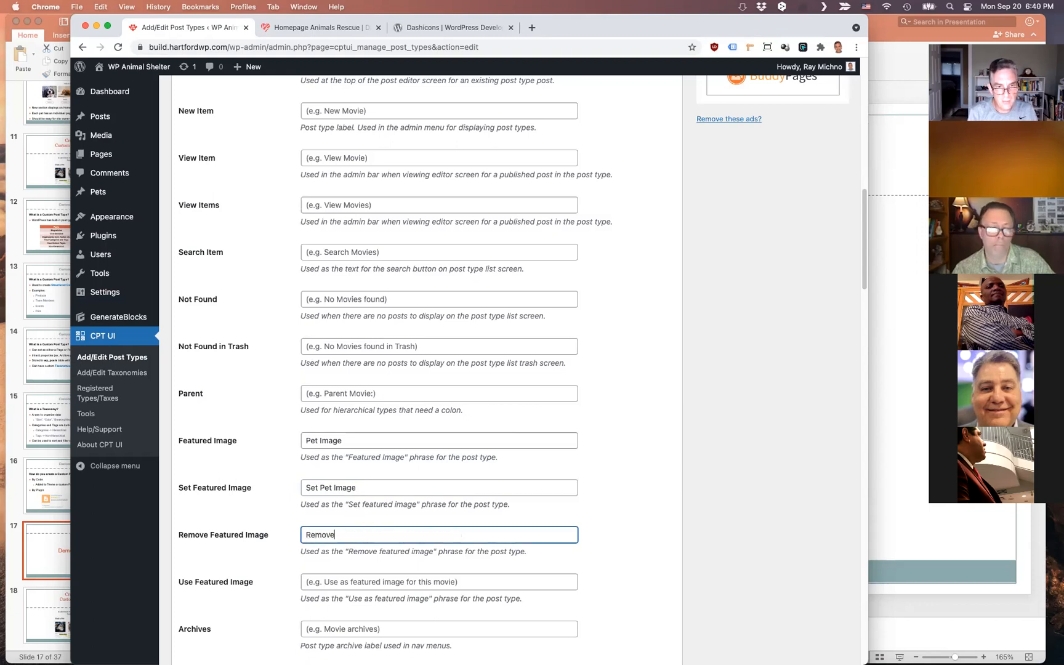
type(" Pet Image")
scroll(383, 535, "down", 3)
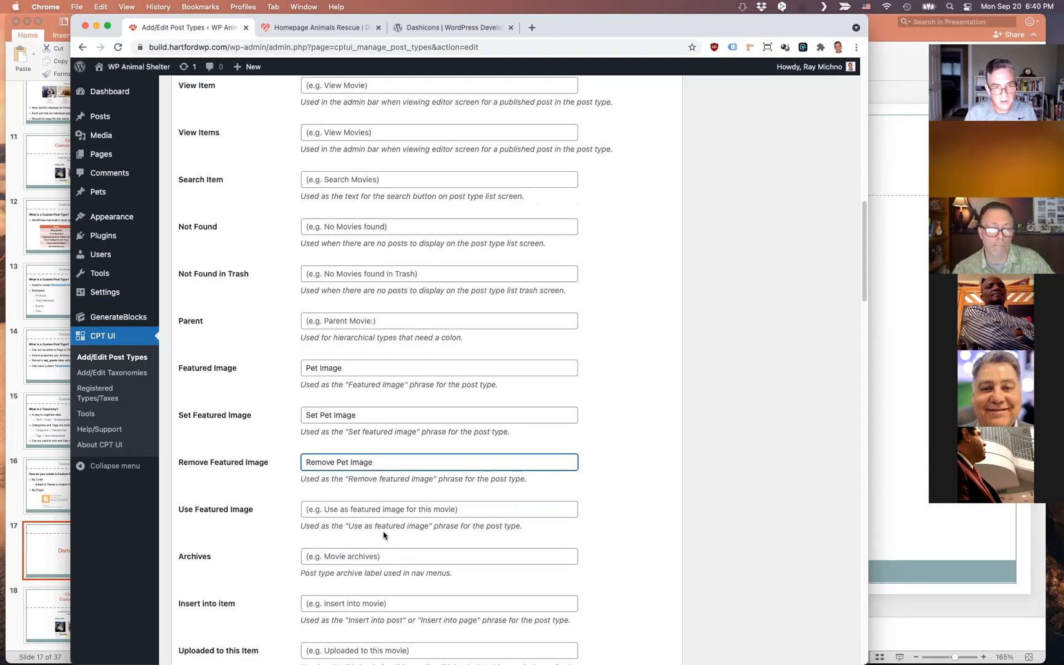
left_click(382, 511)
type("Use Pet Image")
scroll(646, 499, "down", 2)
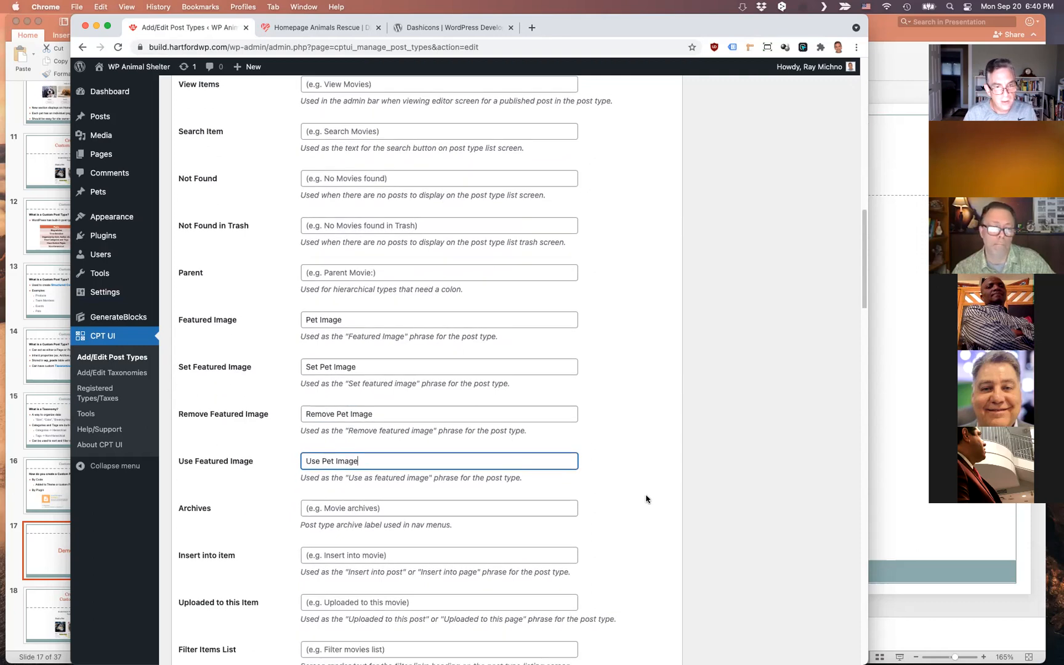
Look through the remaining additional label fields of the Pets post type, from Archives to Item Updated
scroll(645, 498, "down", 1)
scroll(568, 513, "down", 2)
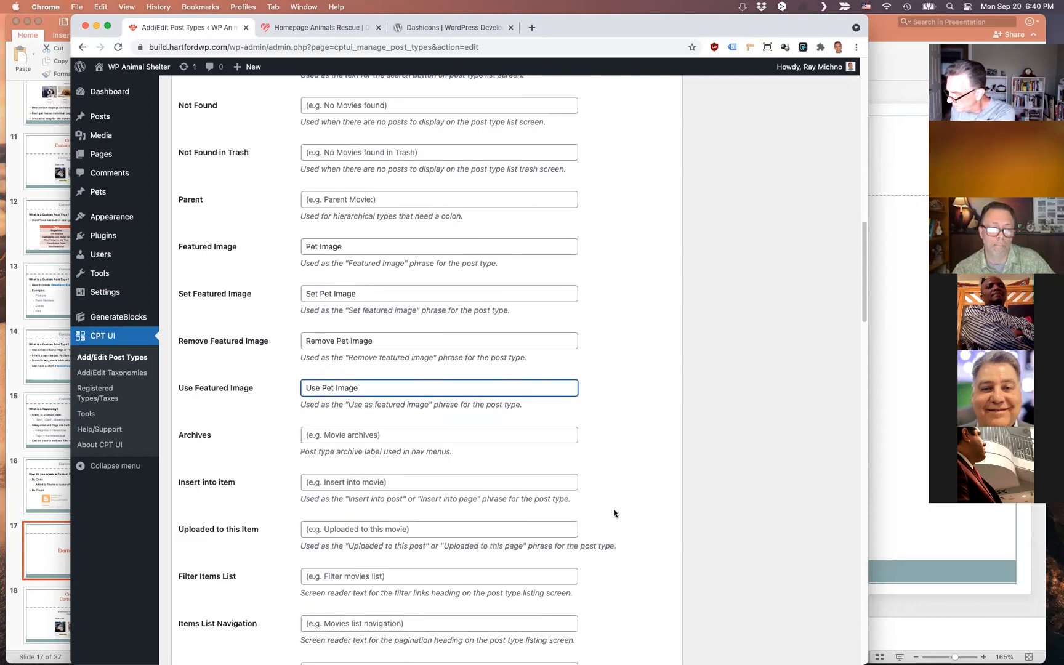
scroll(628, 514, "down", 2)
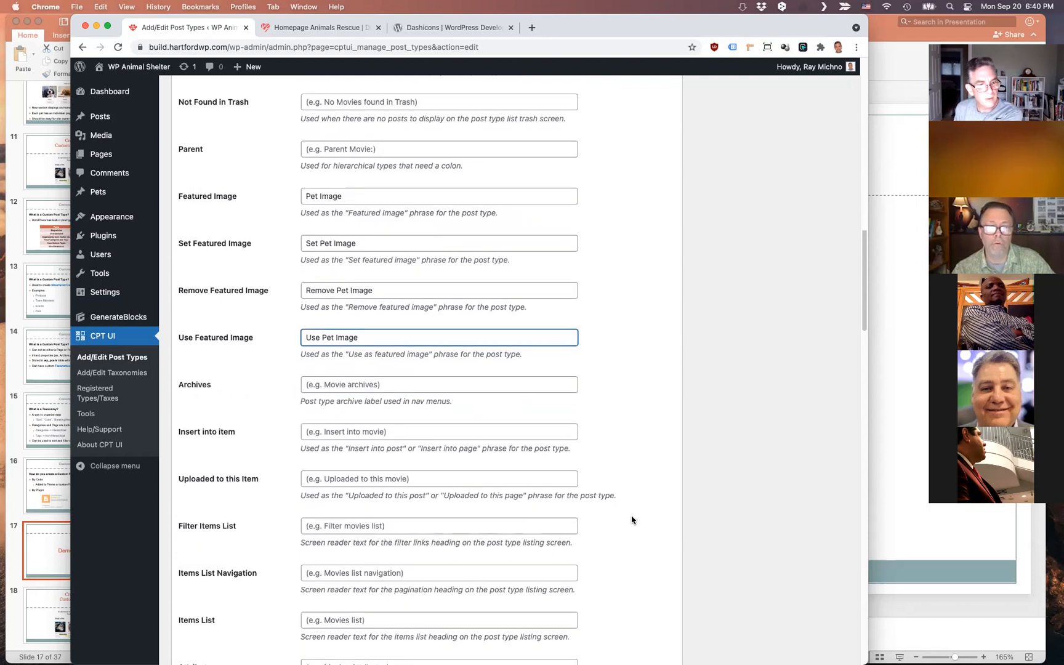
scroll(620, 508, "down", 8)
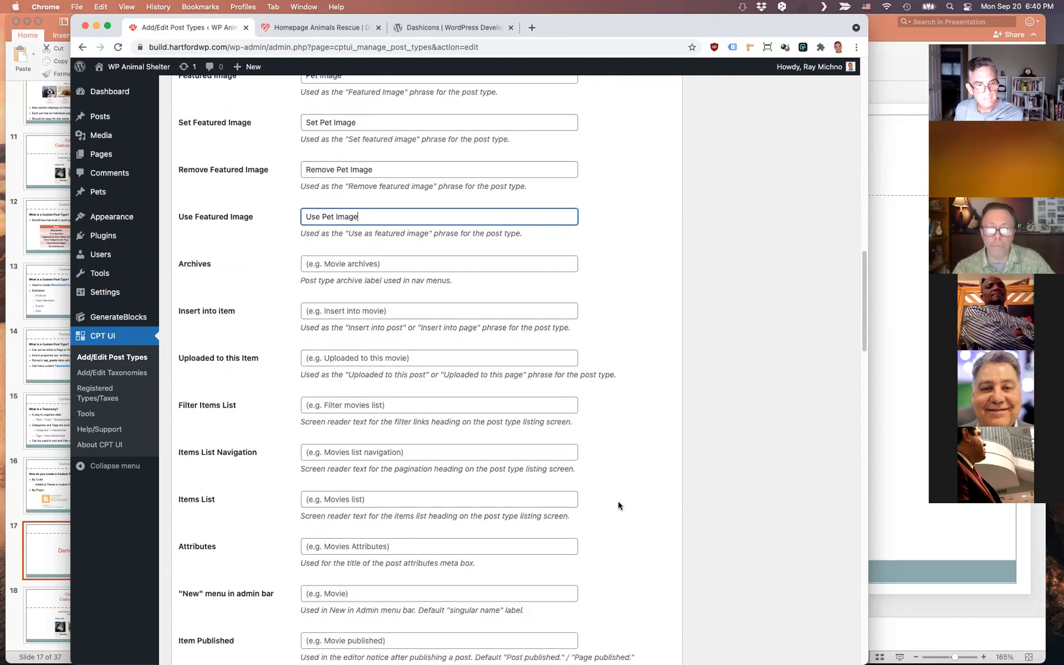
scroll(618, 504, "down", 3)
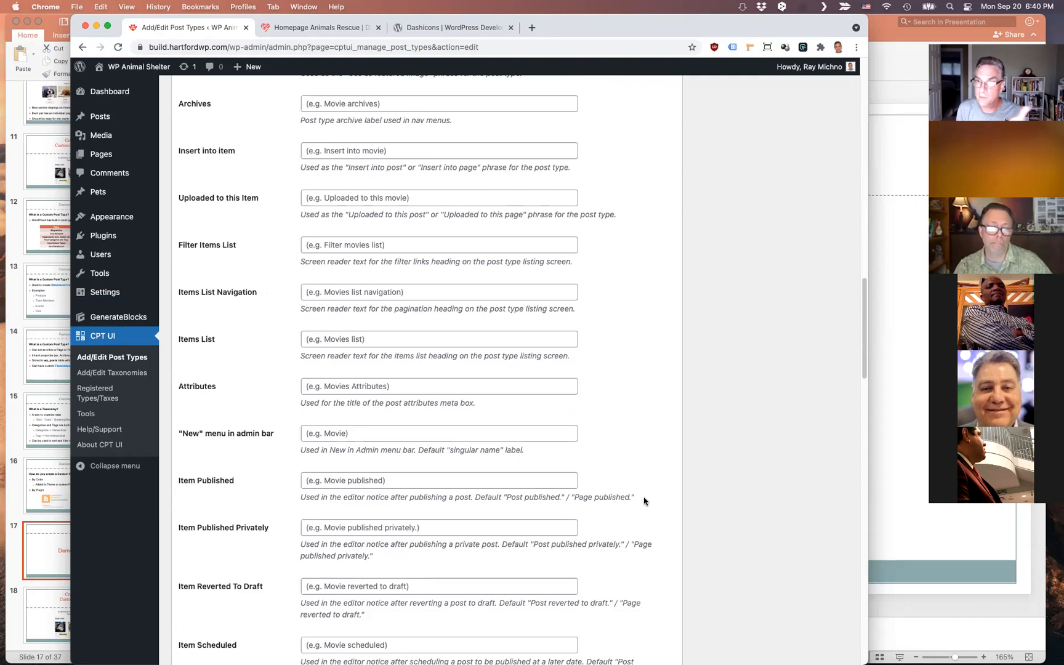
scroll(645, 500, "down", 3)
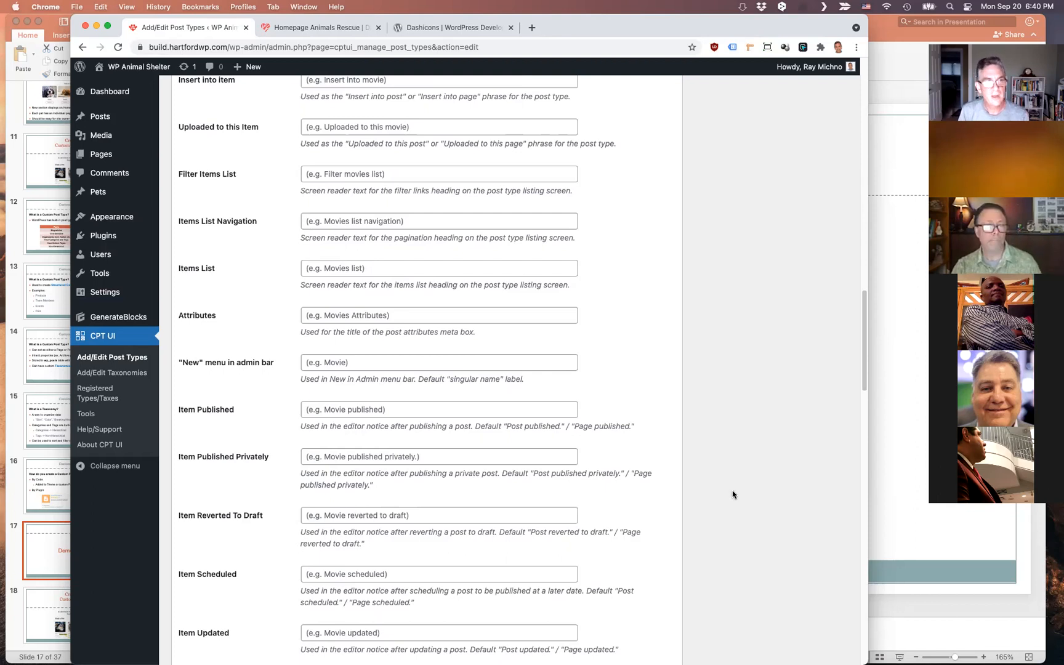
scroll(731, 493, "down", 3)
scroll(733, 494, "down", 6)
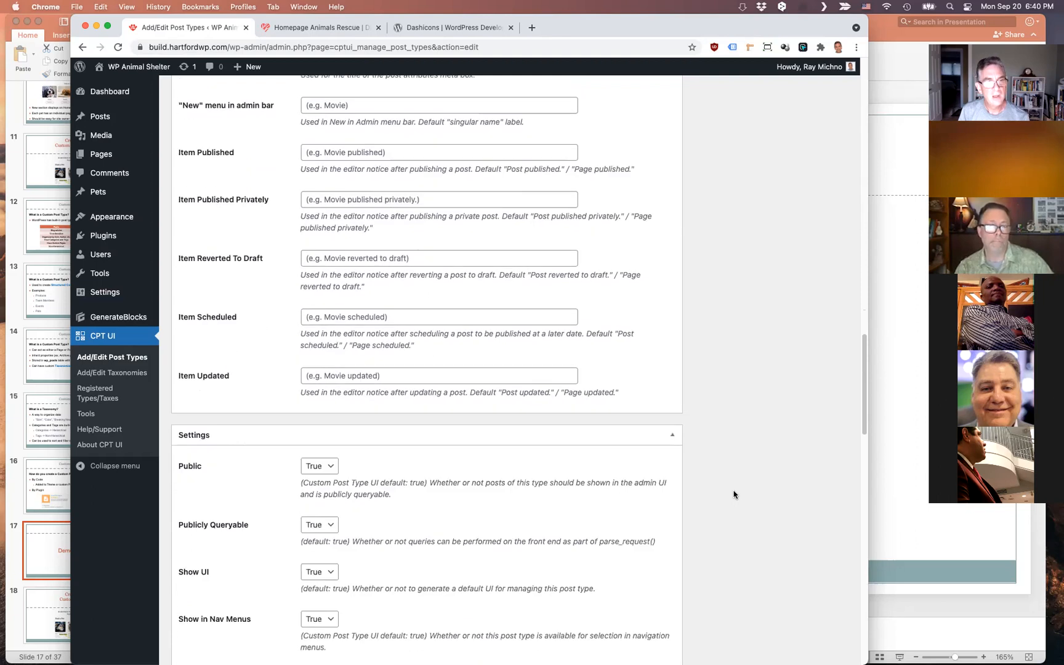
Save the Pets post type with its custom featured image labels
scroll(628, 370, "up", 20)
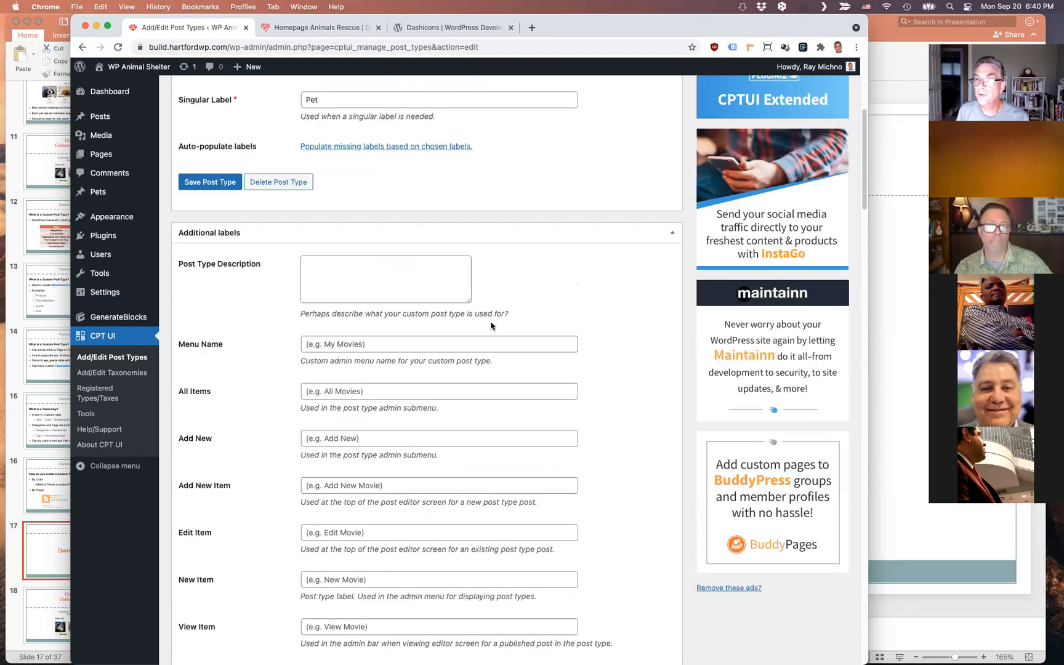
left_click(220, 183)
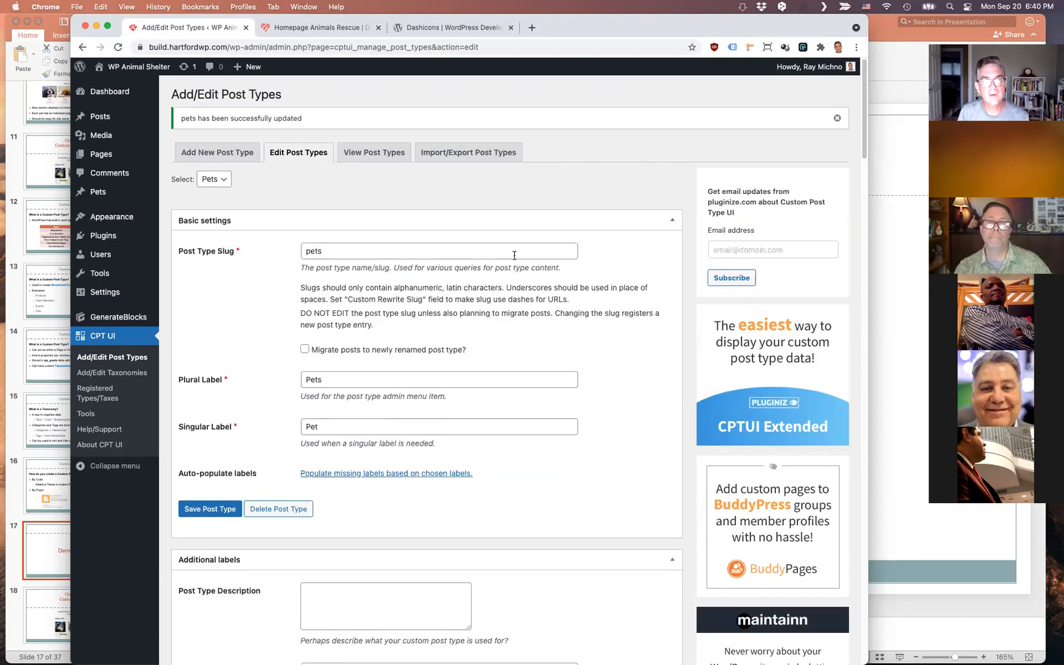
mouse_move(103, 194)
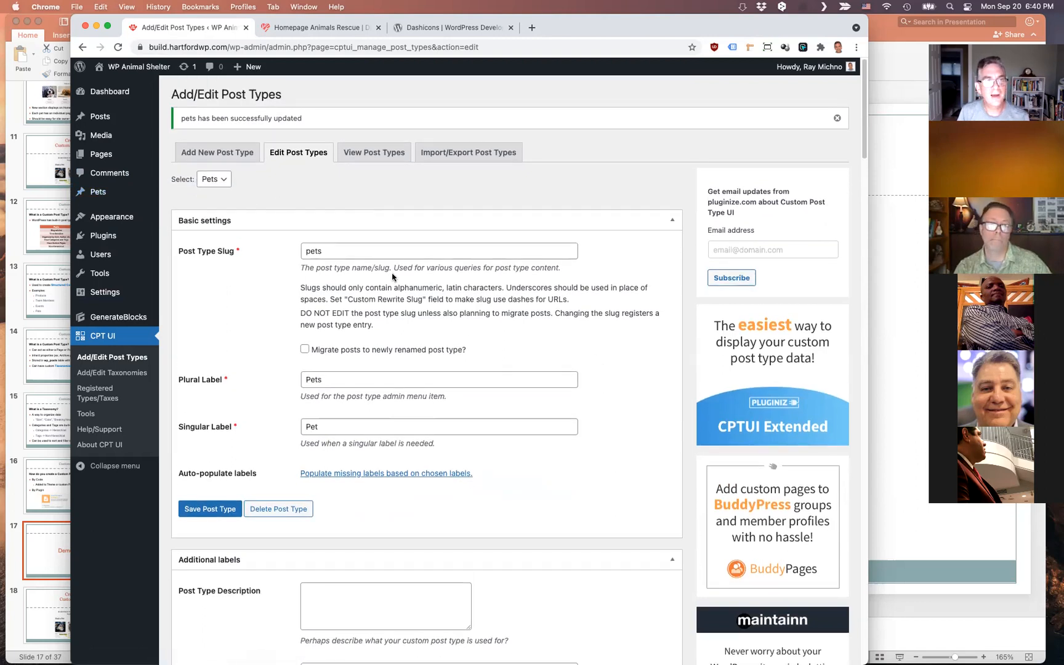
scroll(511, 304, "down", 5)
scroll(510, 304, "down", 9)
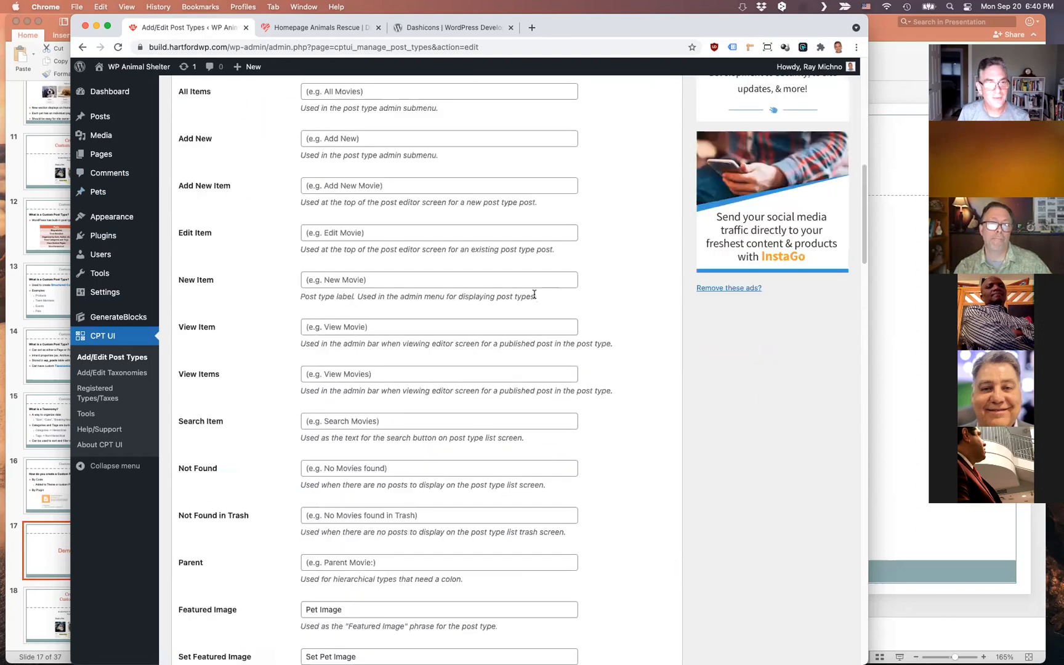
scroll(532, 292, "up", 14)
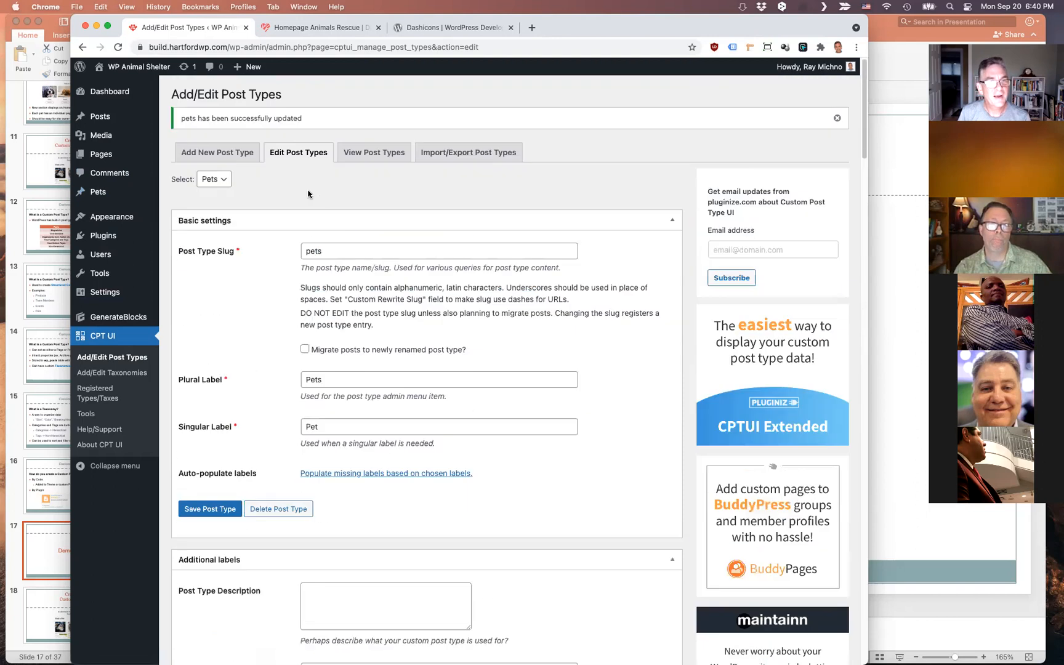
left_click(219, 181)
left_click(216, 180)
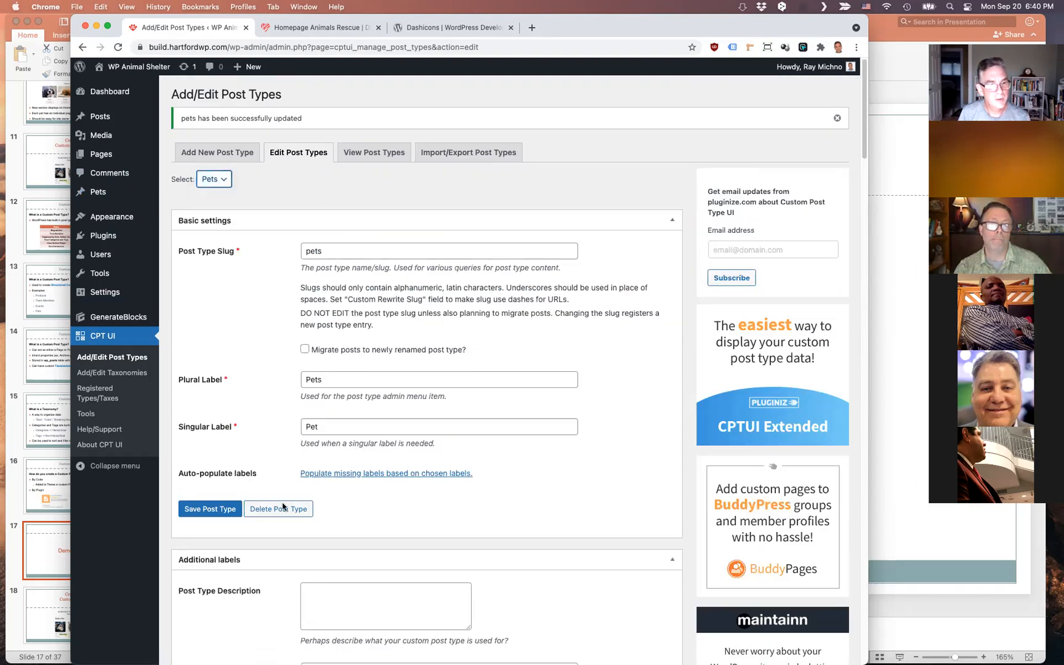
Set Has Archive to True in the Pets post type's settings and enter "pets" as the archive slug
scroll(591, 490, "down", 5)
scroll(618, 491, "down", 15)
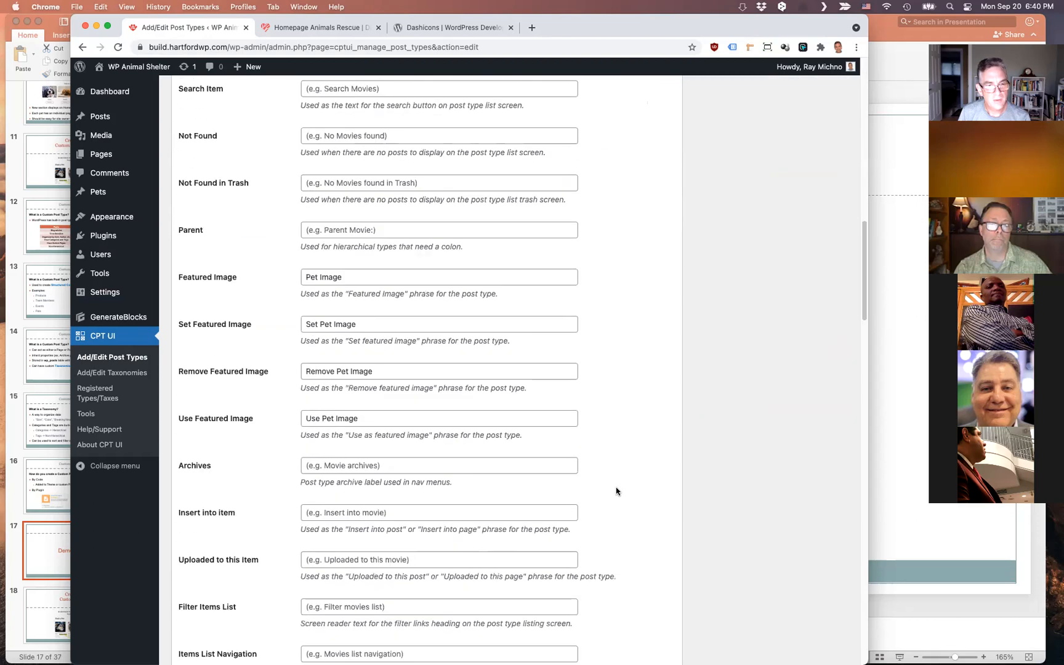
scroll(526, 372, "down", 3)
scroll(627, 412, "down", 1)
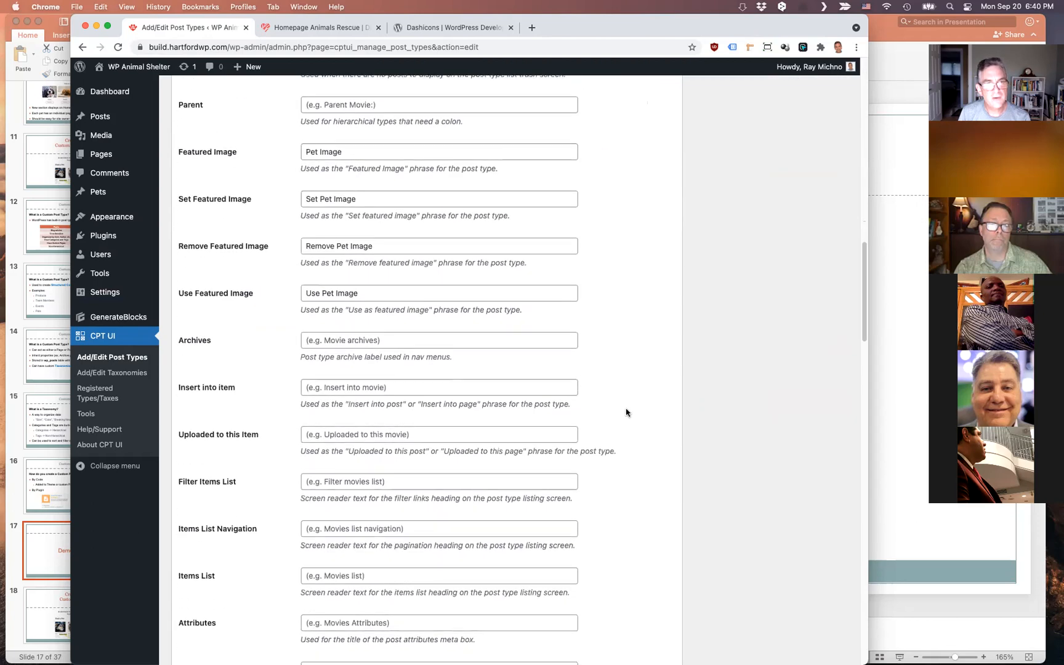
scroll(627, 412, "down", 15)
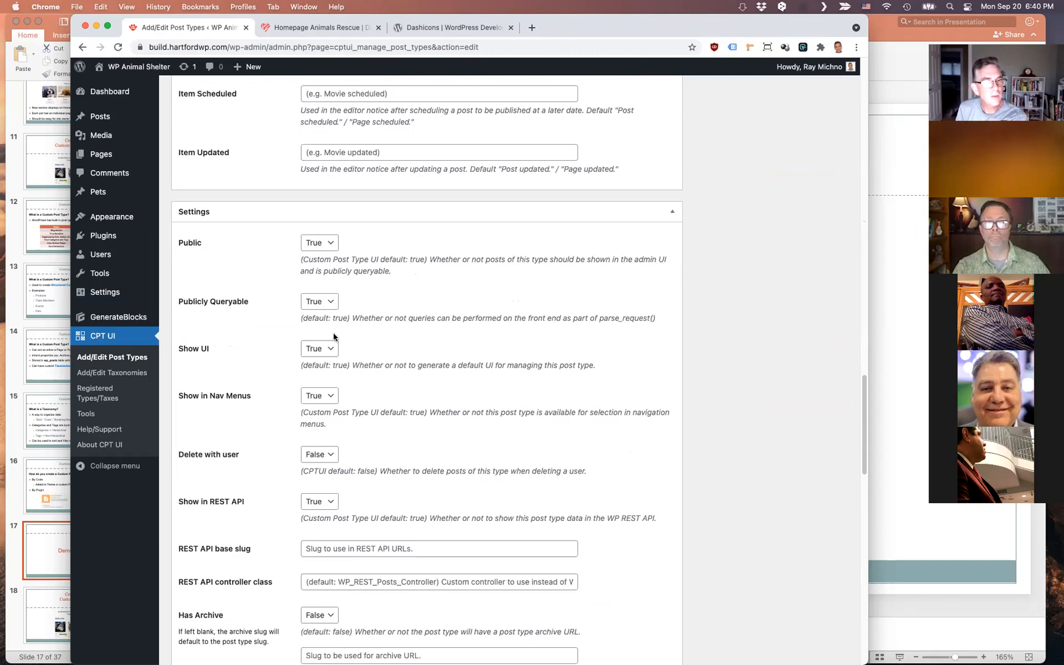
scroll(552, 395, "down", 2)
scroll(535, 386, "down", 1)
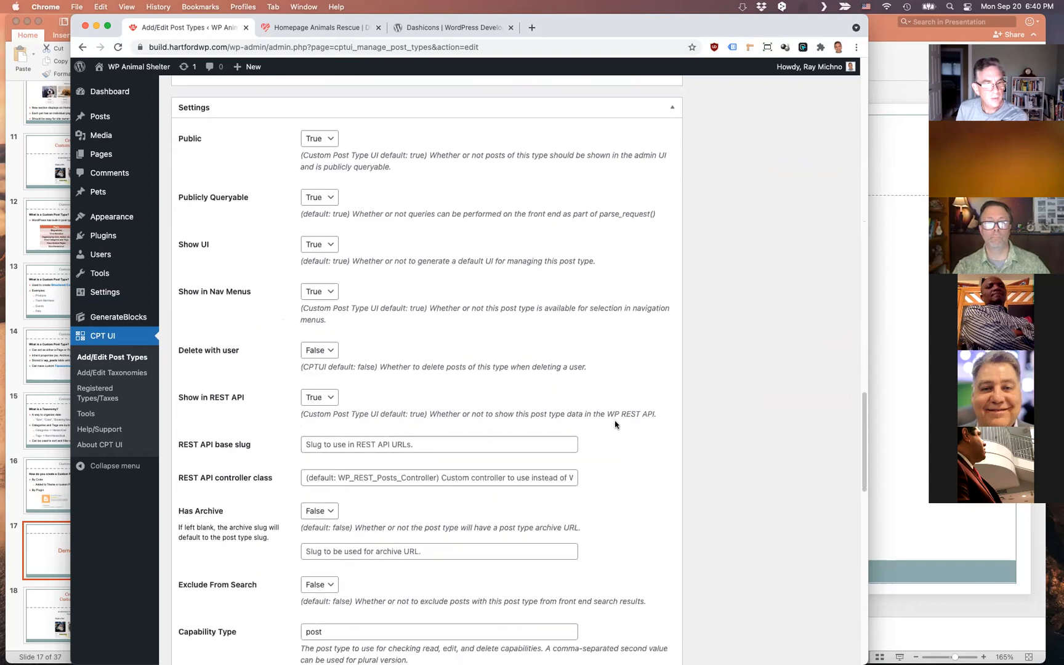
scroll(616, 420, "down", 2)
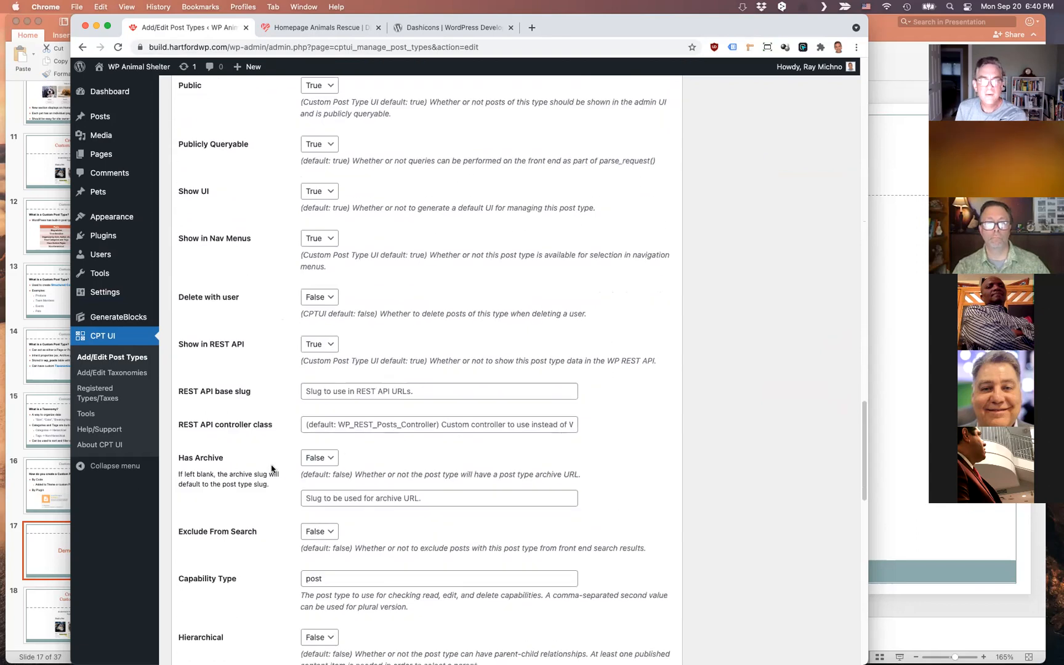
scroll(268, 462, "down", 3)
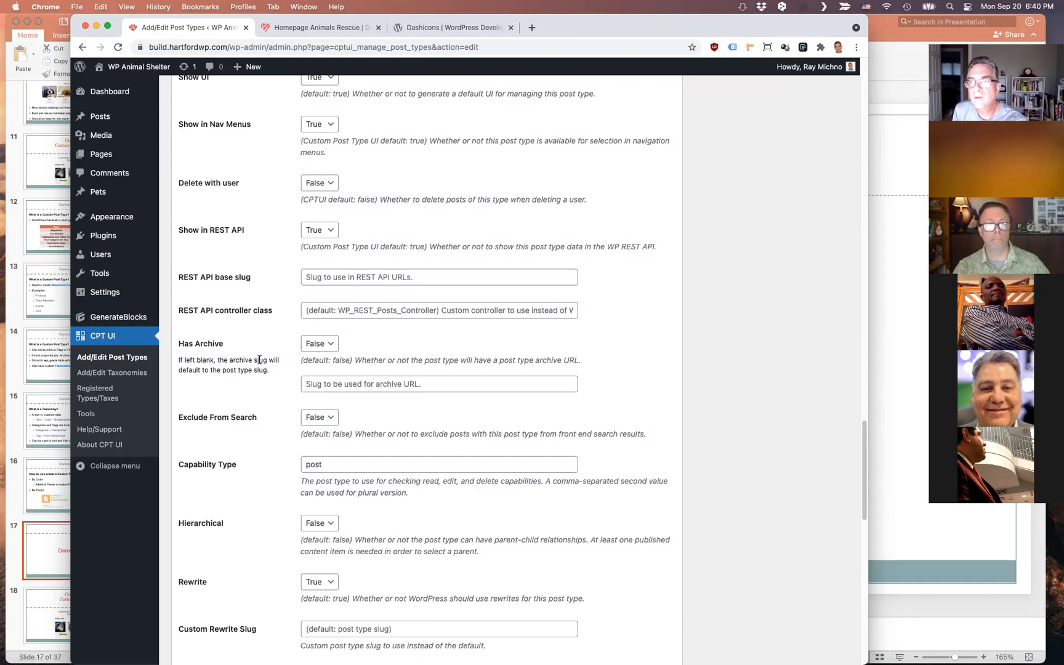
left_click(333, 348)
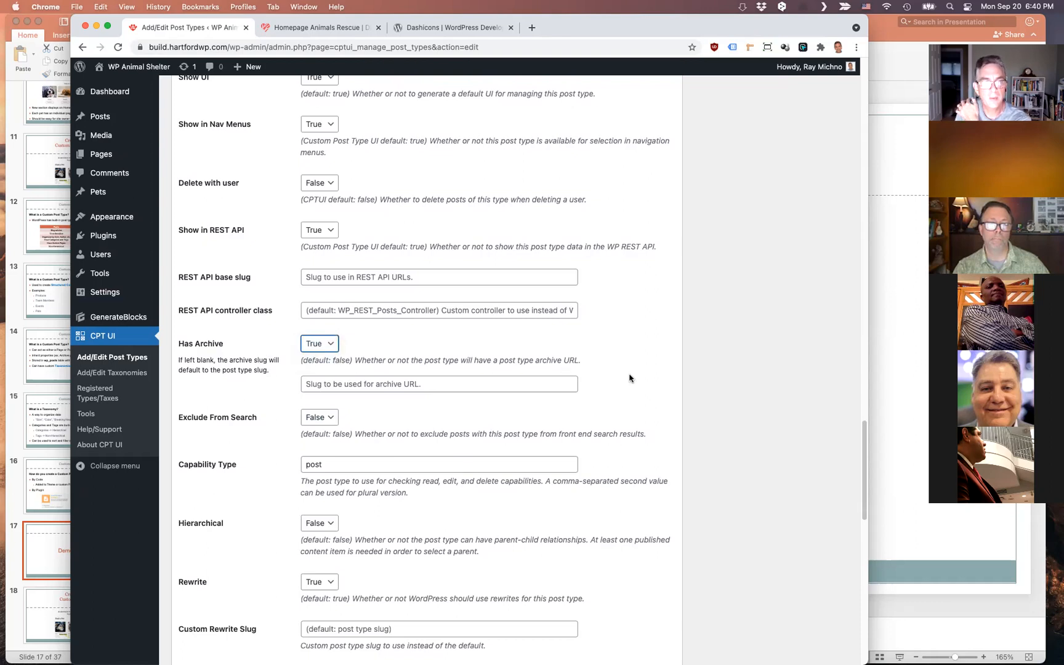
left_click(421, 384)
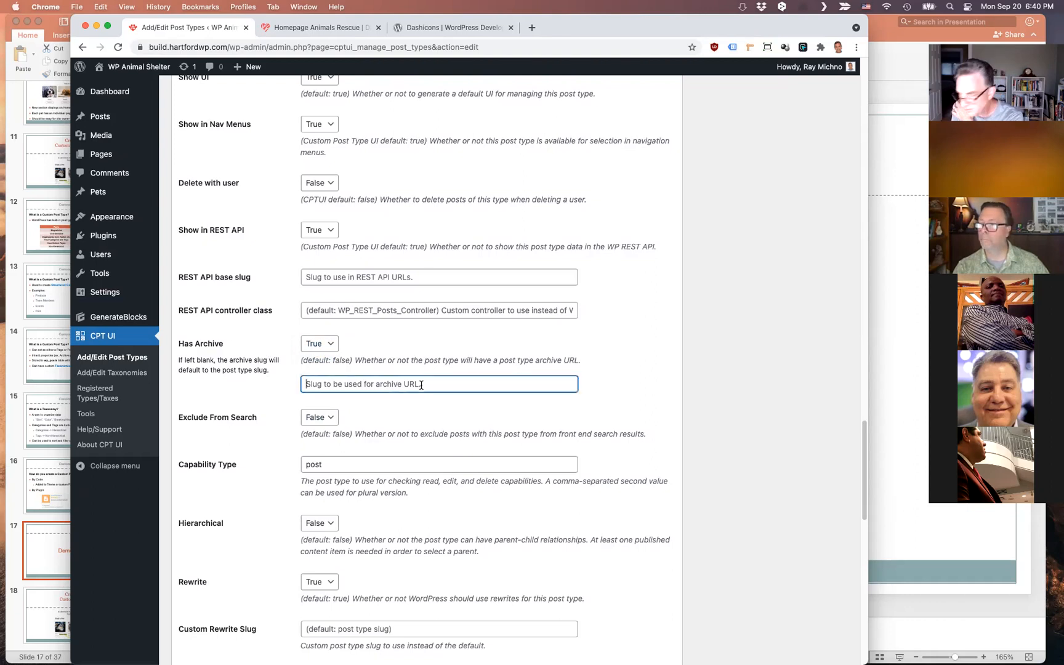
type("pets")
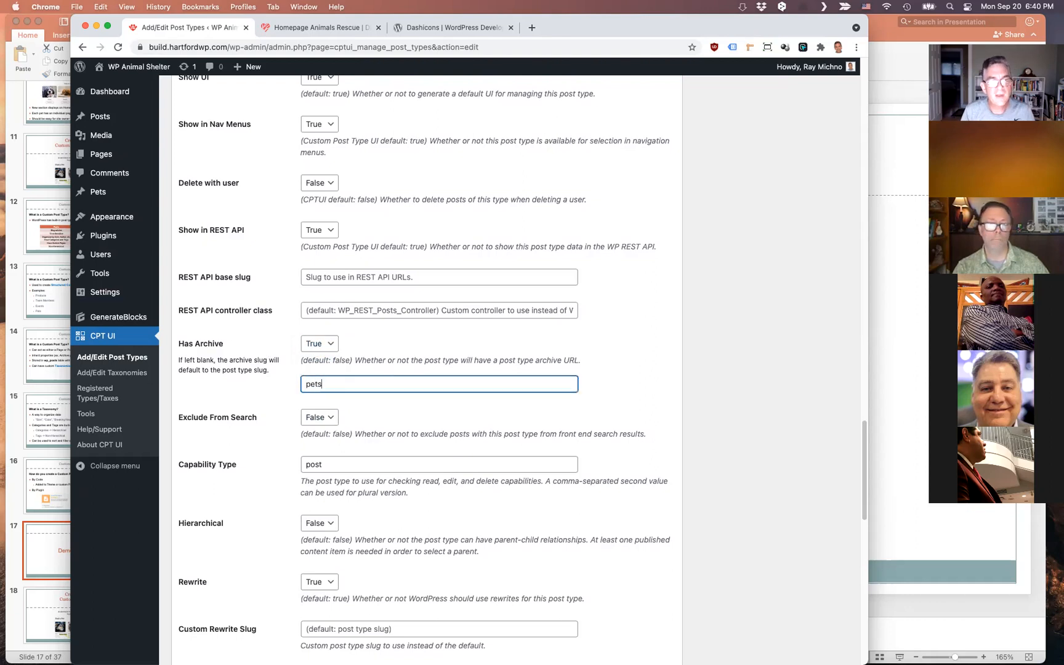
Examine the remaining Pets post type settings, including capability type, hierarchy, rewrite, menu position, menu icon and supported editor features
scroll(657, 408, "down", 2)
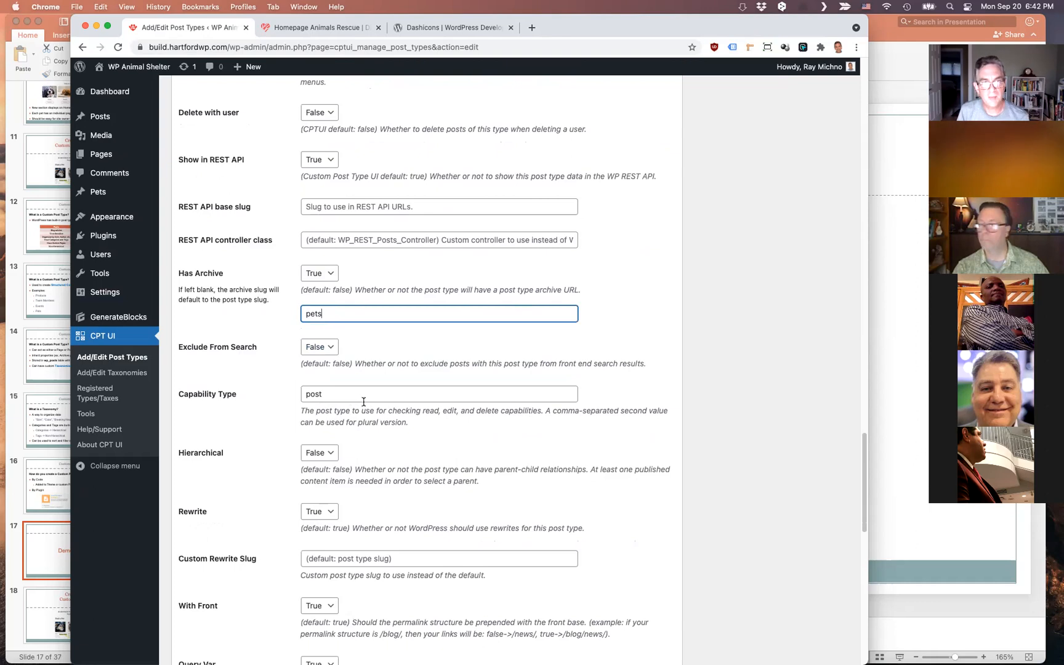
scroll(357, 457, "down", 2)
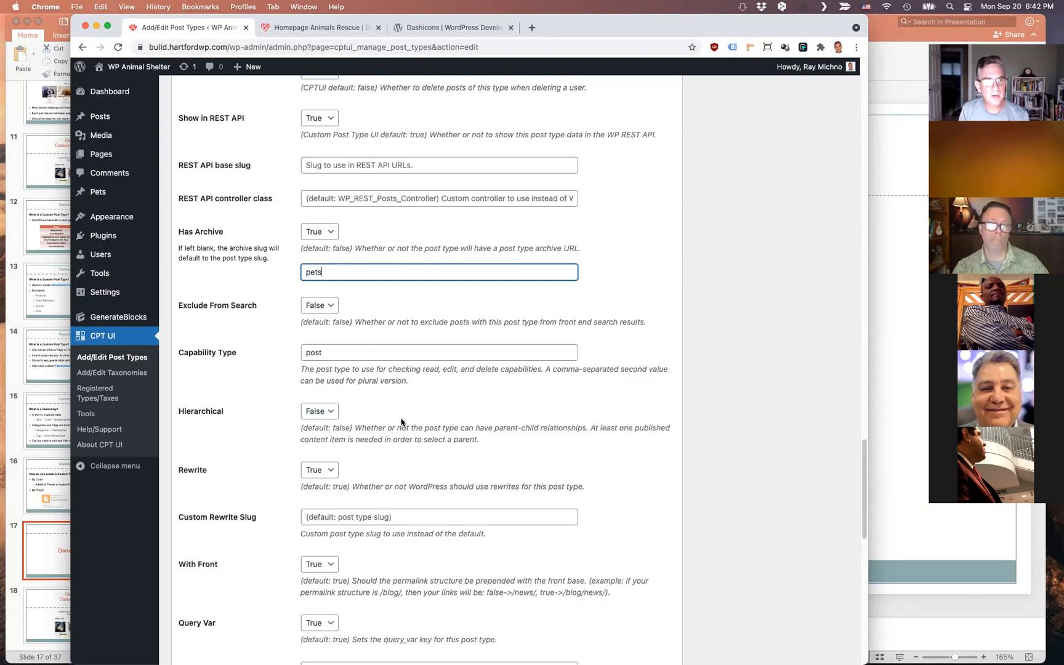
scroll(439, 428, "down", 3)
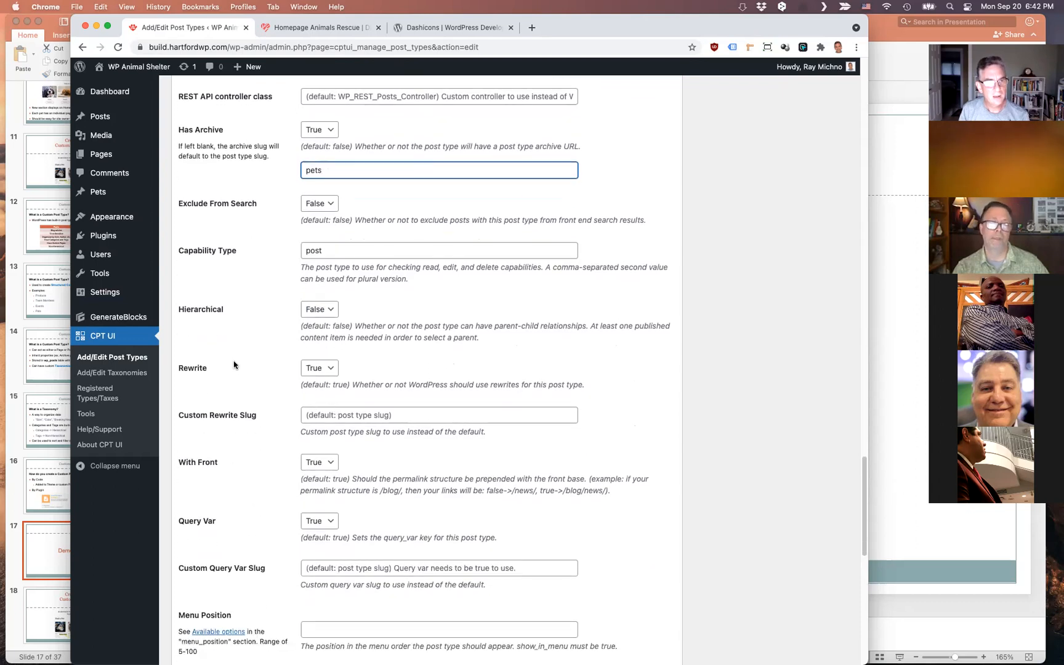
scroll(250, 377, "down", 3)
scroll(251, 379, "down", 4)
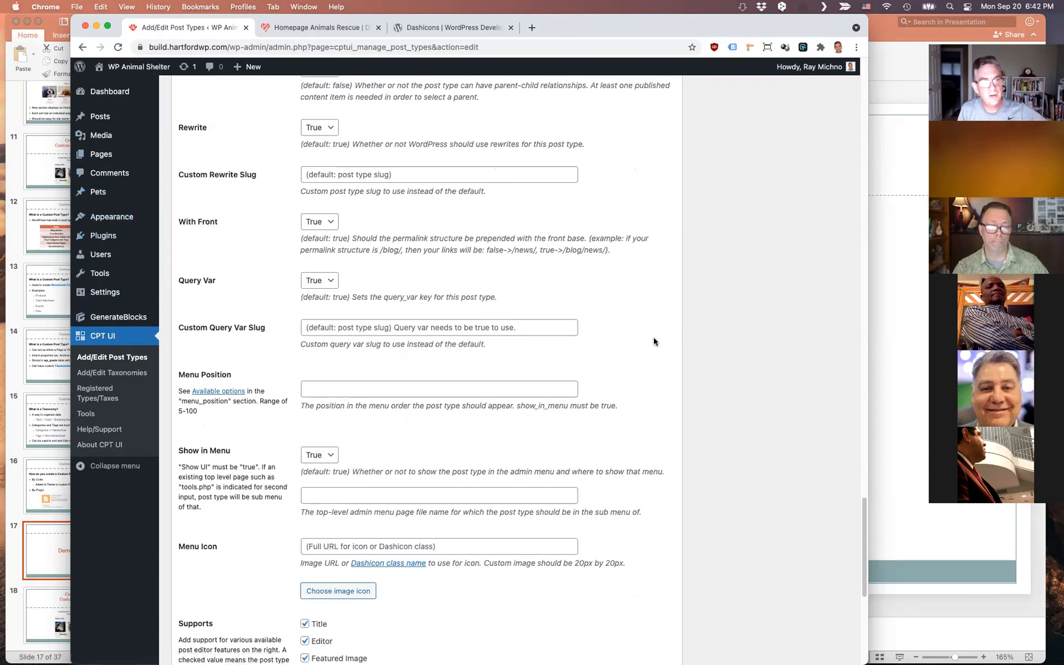
scroll(654, 341, "down", 2)
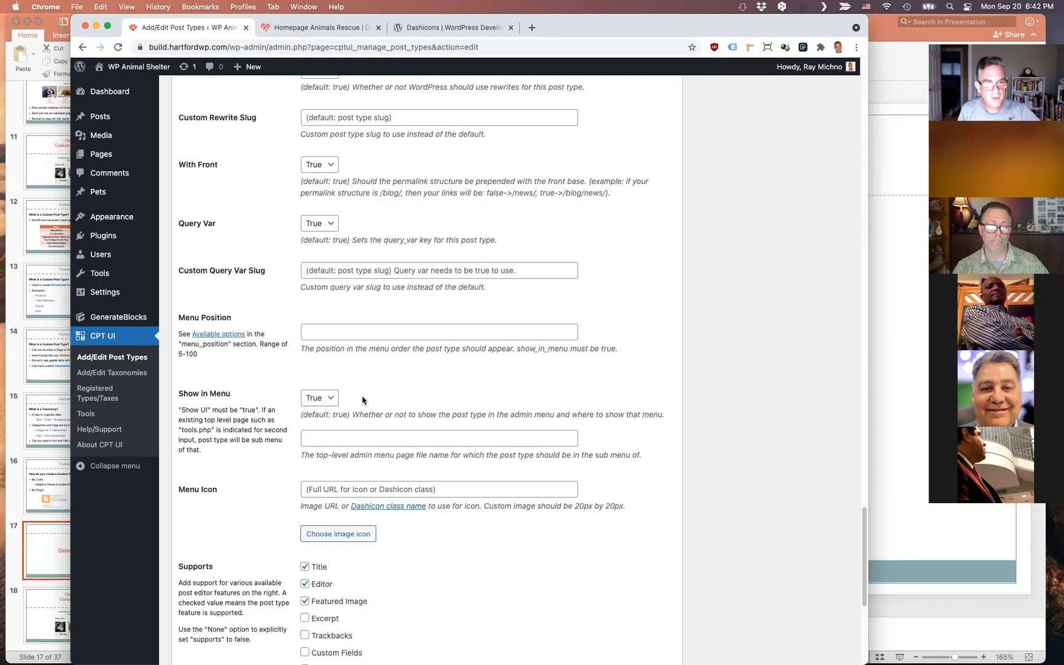
scroll(363, 400, "down", 2)
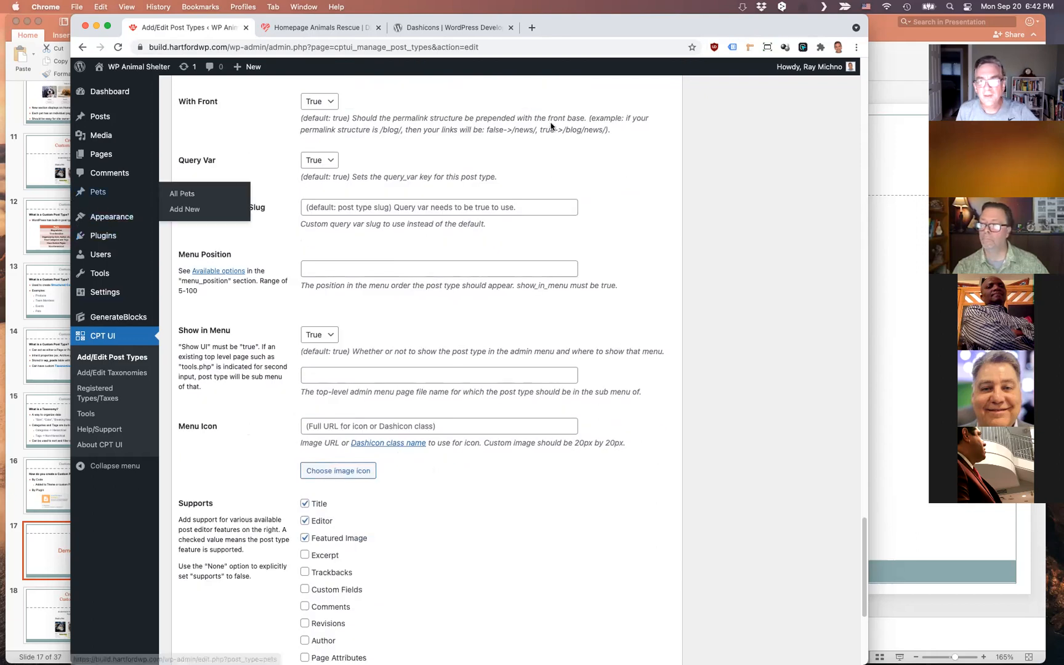
Browse the WordPress Dashicons reference for available icons, including the Admin Menu, Post Formats and Media groups
left_click_drag(833, 27, 839, 80)
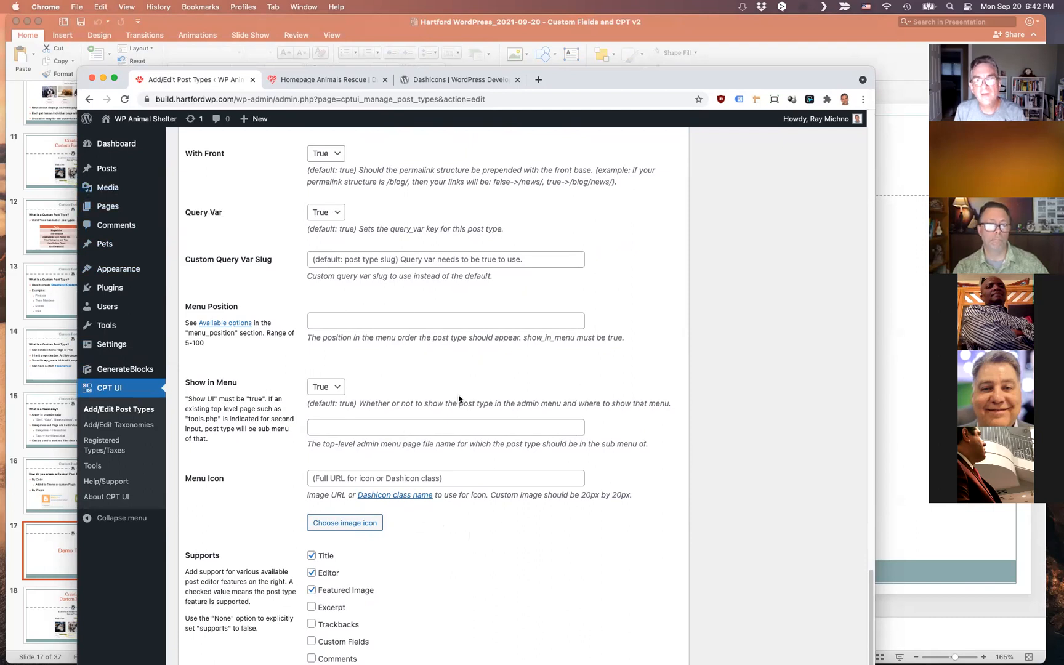
left_click(459, 80)
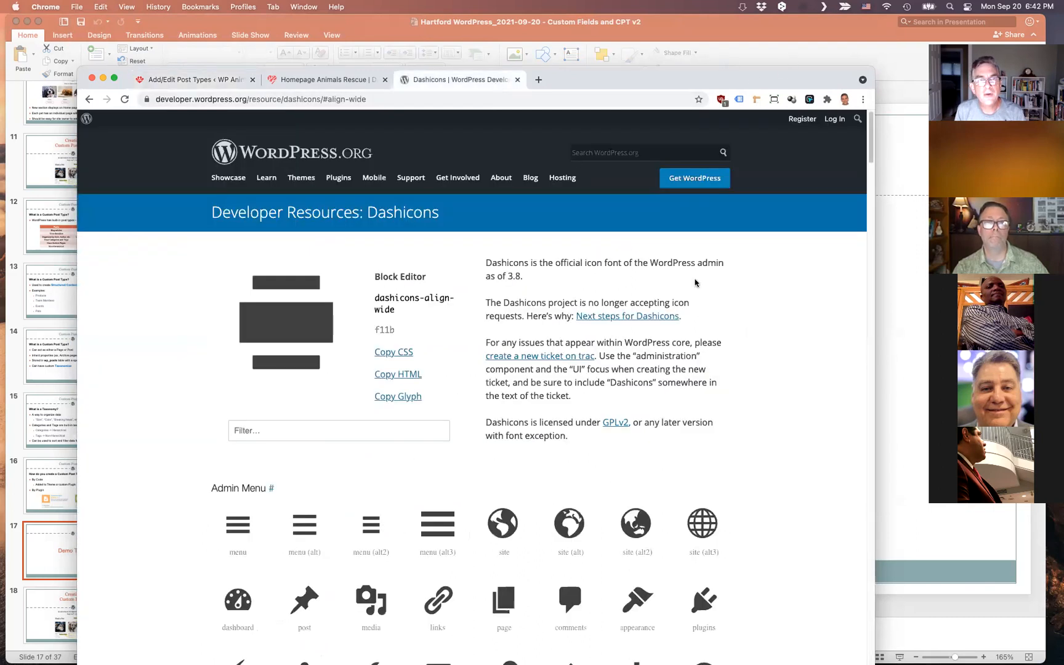
scroll(831, 332, "down", 10)
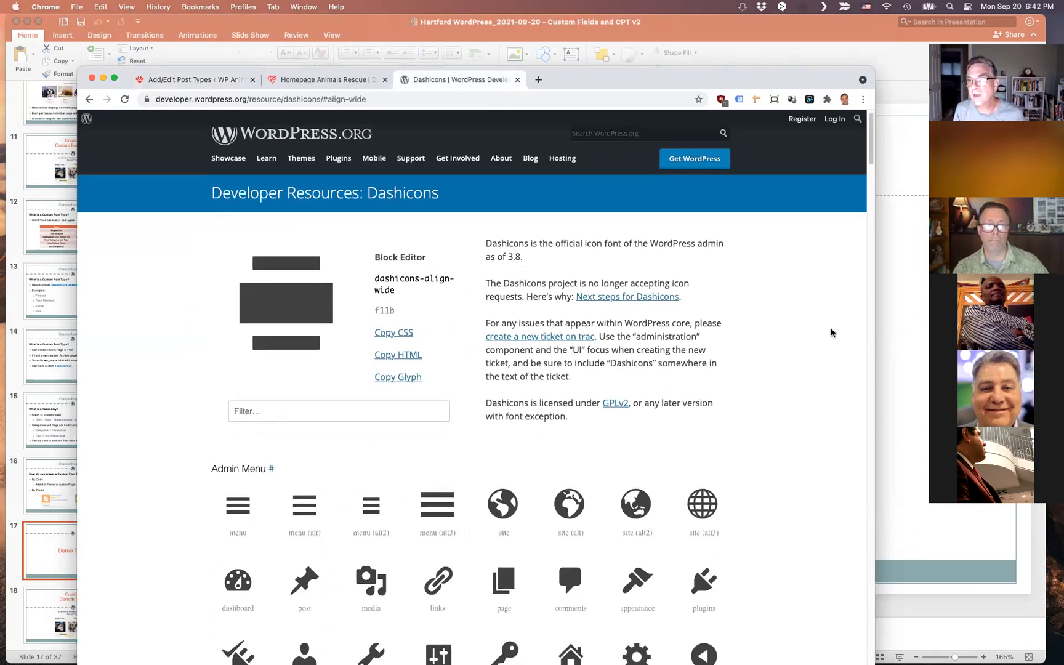
scroll(810, 334, "down", 6)
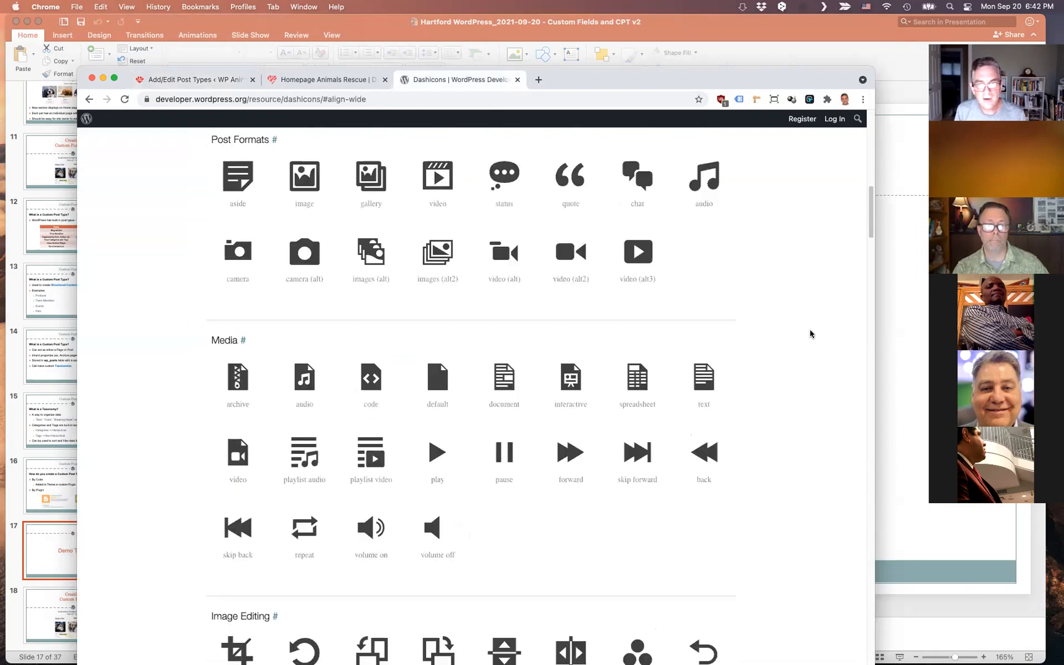
scroll(810, 334, "down", 3)
scroll(800, 326, "up", 5)
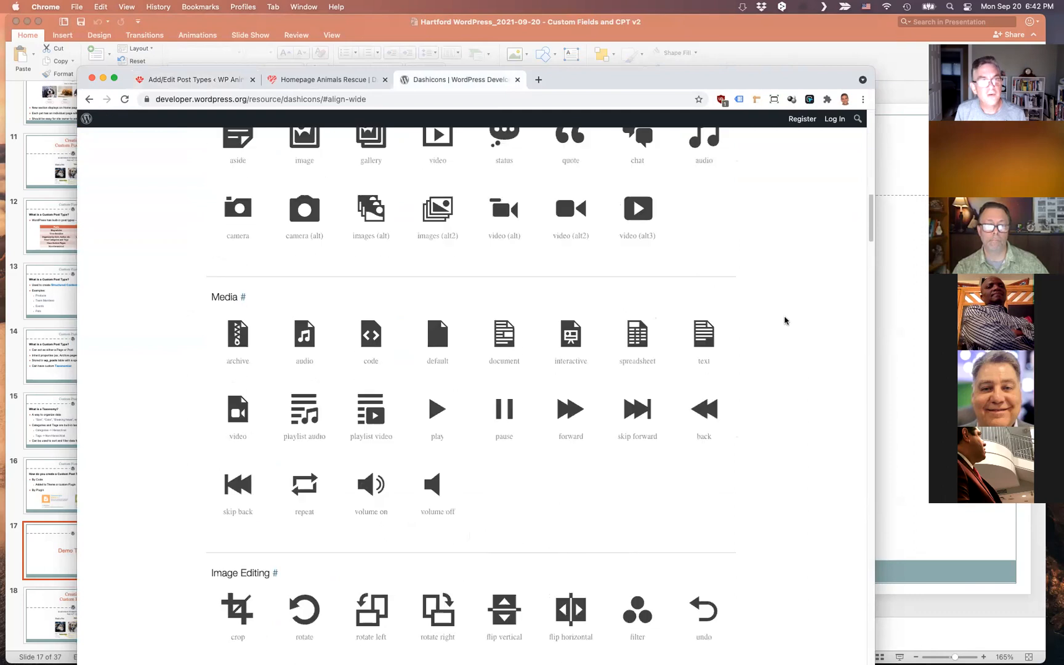
left_click(186, 79)
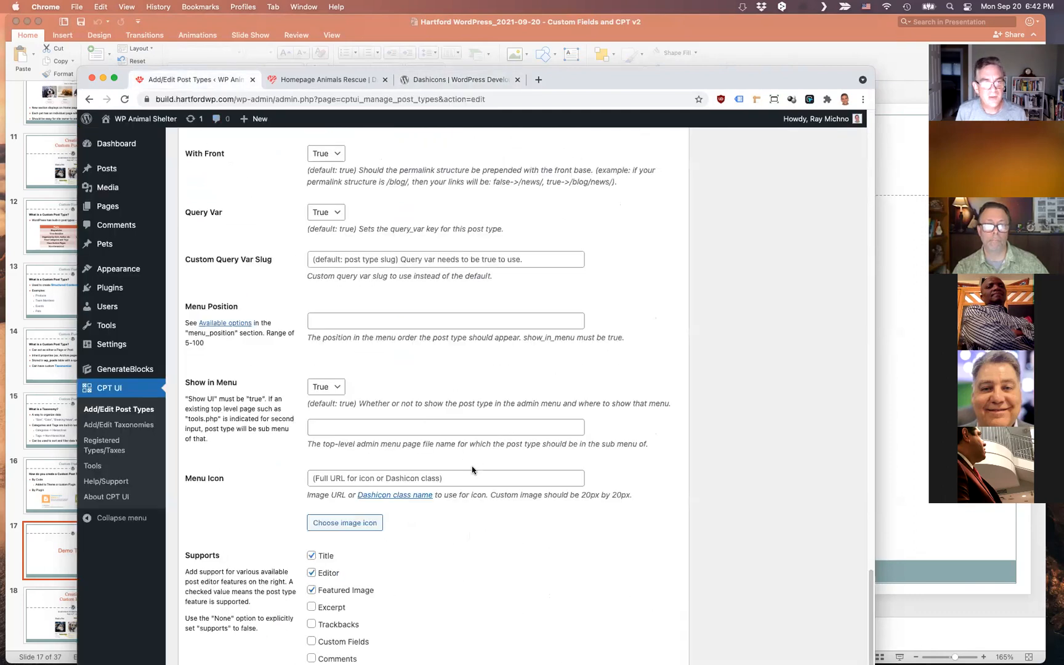
left_click(417, 428)
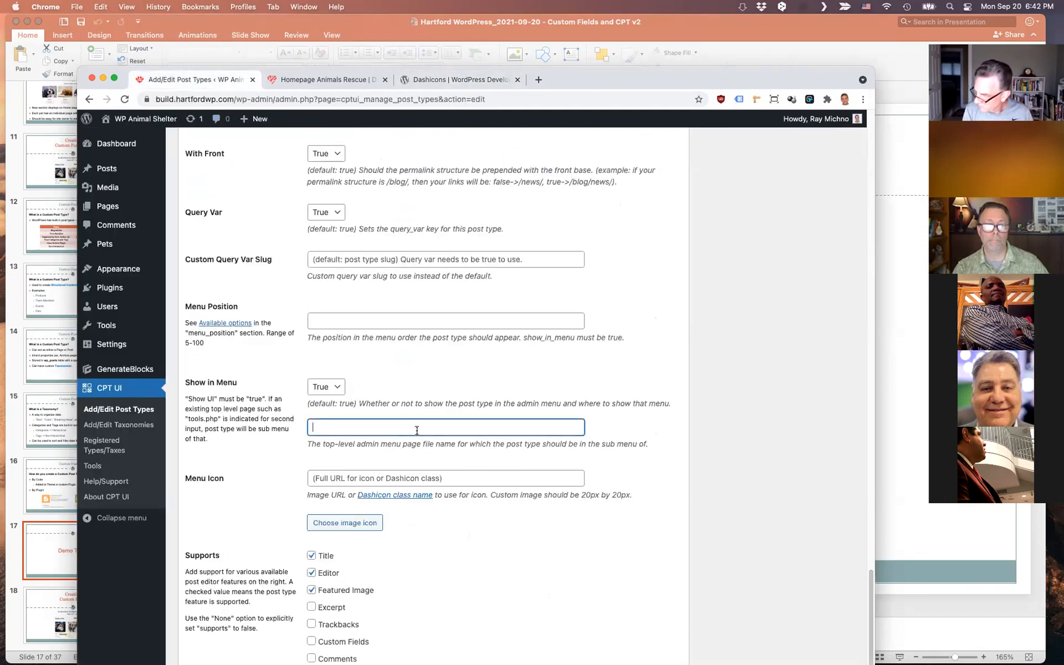
type("das")
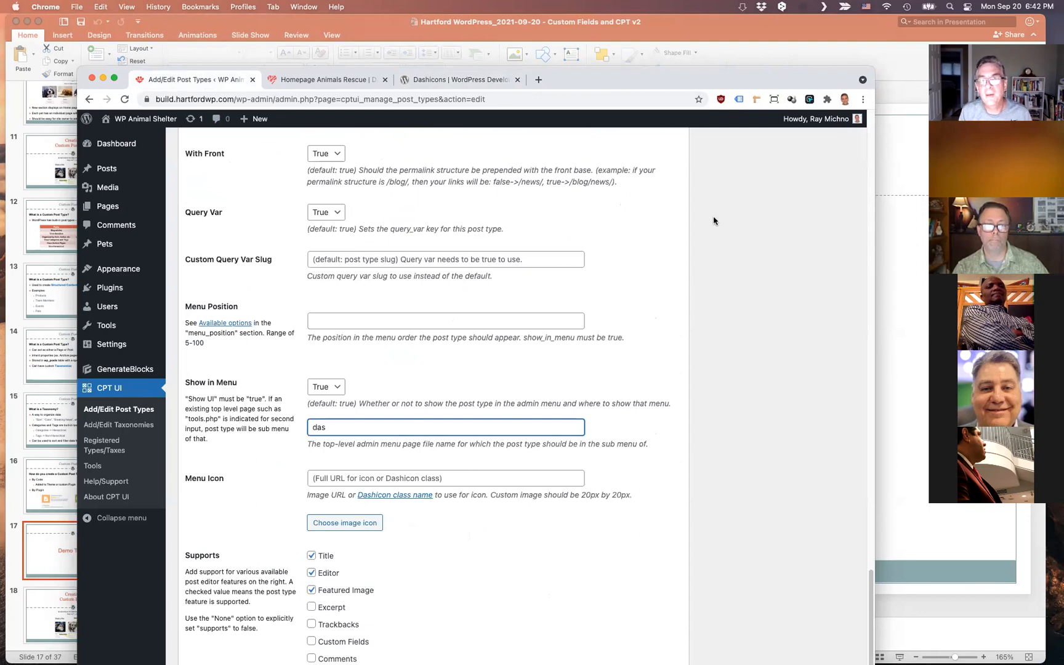
Find the pets icon on the Dashicons reference page and copy its class name, dashicons-pets
left_click(493, 80)
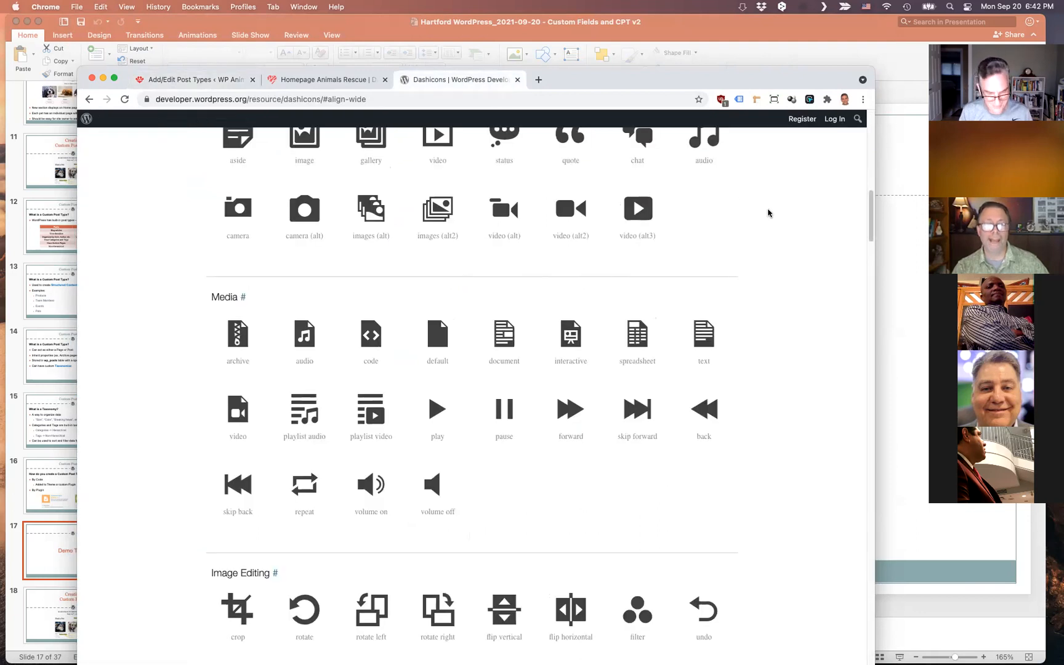
key("super+f")
type("pets")
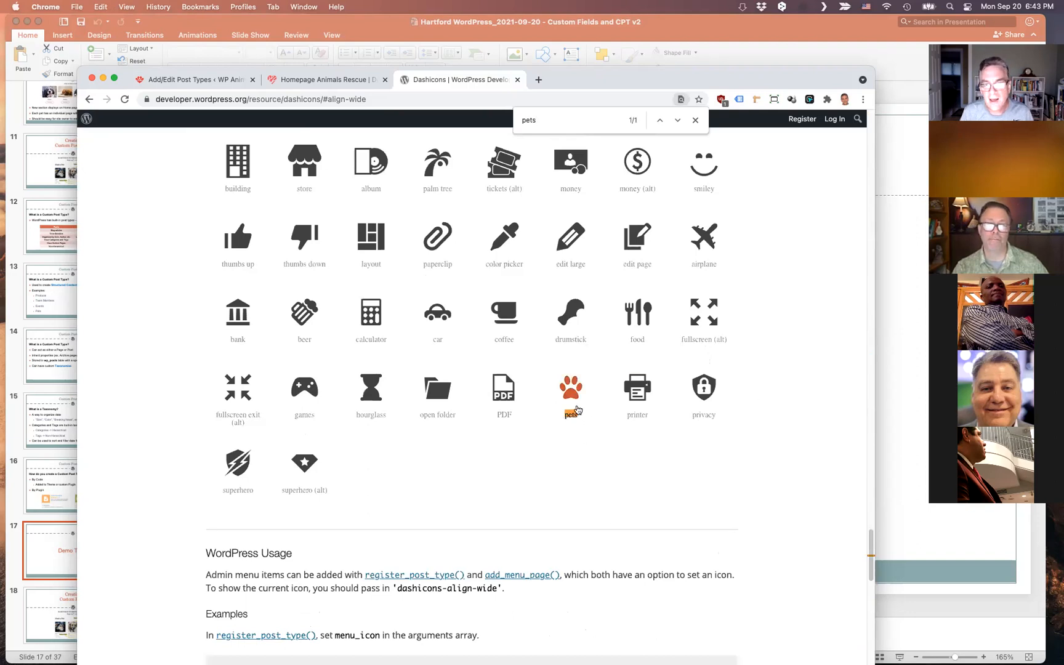
left_click(572, 394)
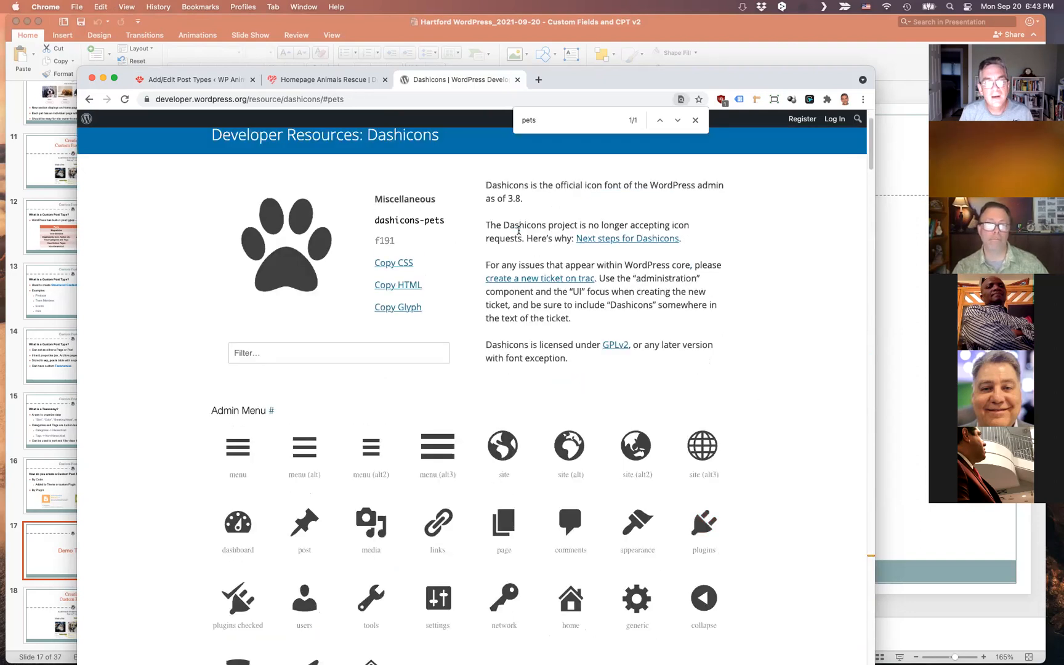
left_click_drag(374, 220, 445, 226)
key("super+c")
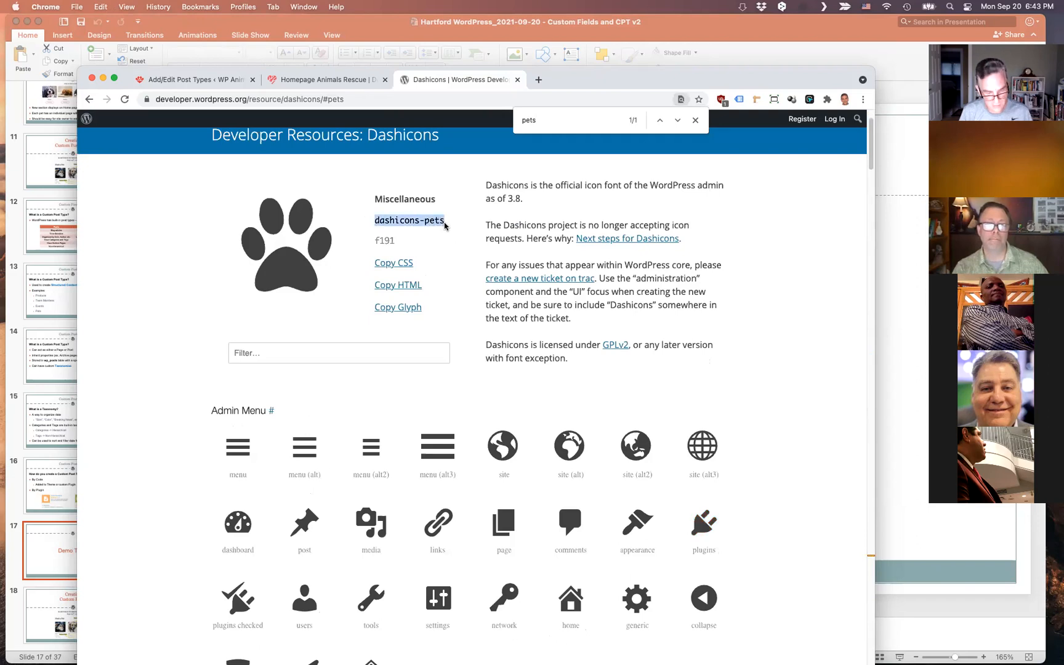
Put the copied class name dashicons-pets into the Show in Menu text field of the Pets post type's settings
left_click(209, 83)
type("das")
key("super+a")
key("super+v")
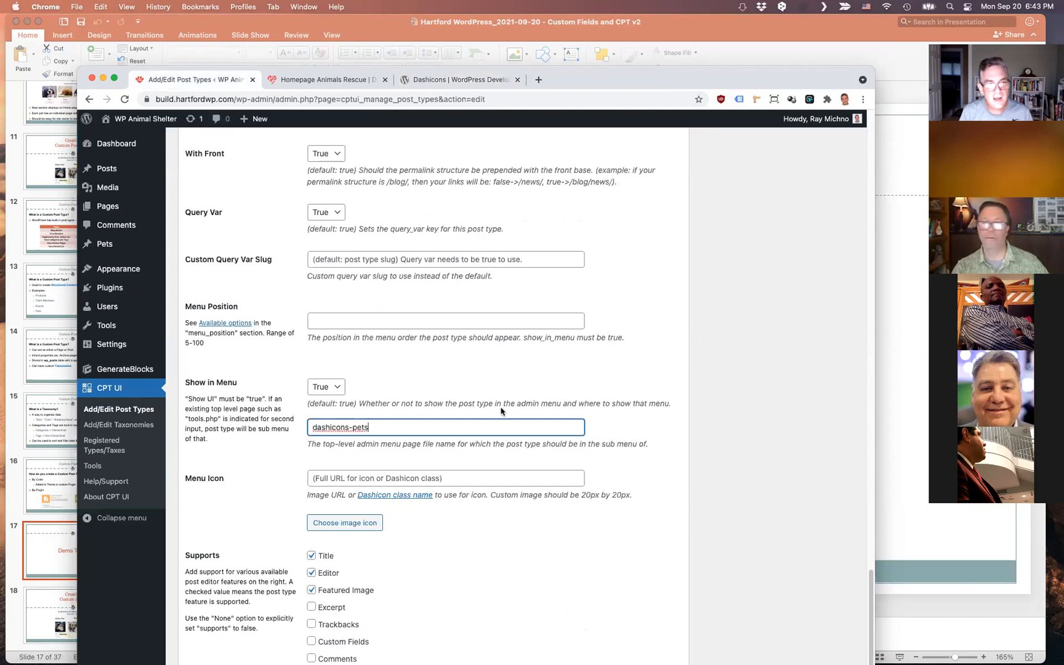
left_click_drag(806, 85, 823, 33)
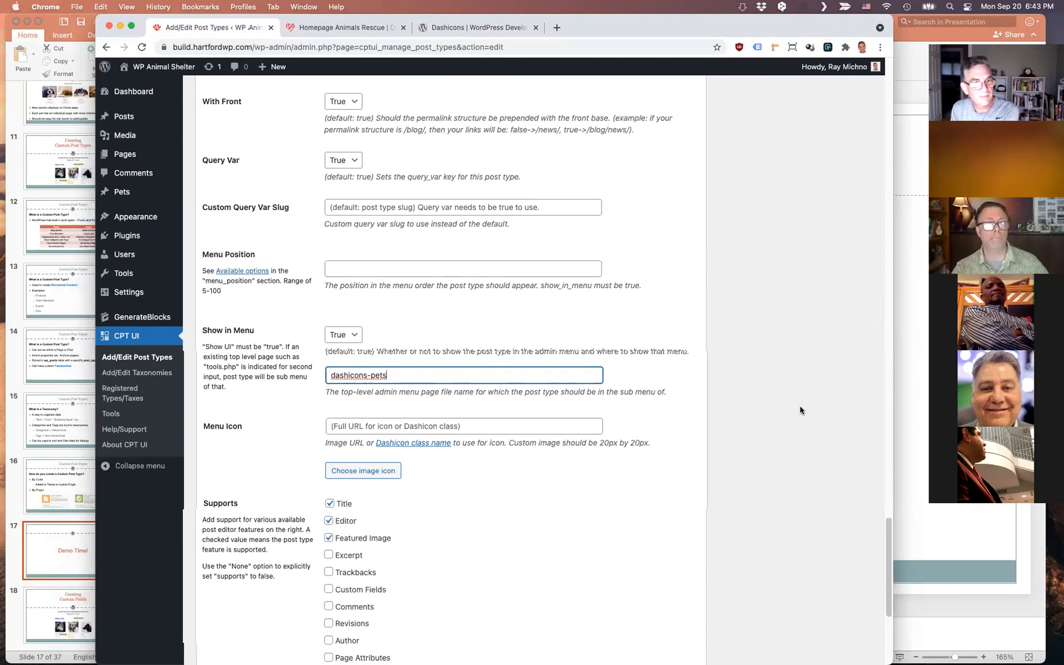
Move dashicons-pets out of the Show in Menu text field and into the Menu Icon field
triple_click(425, 375)
key("super+c")
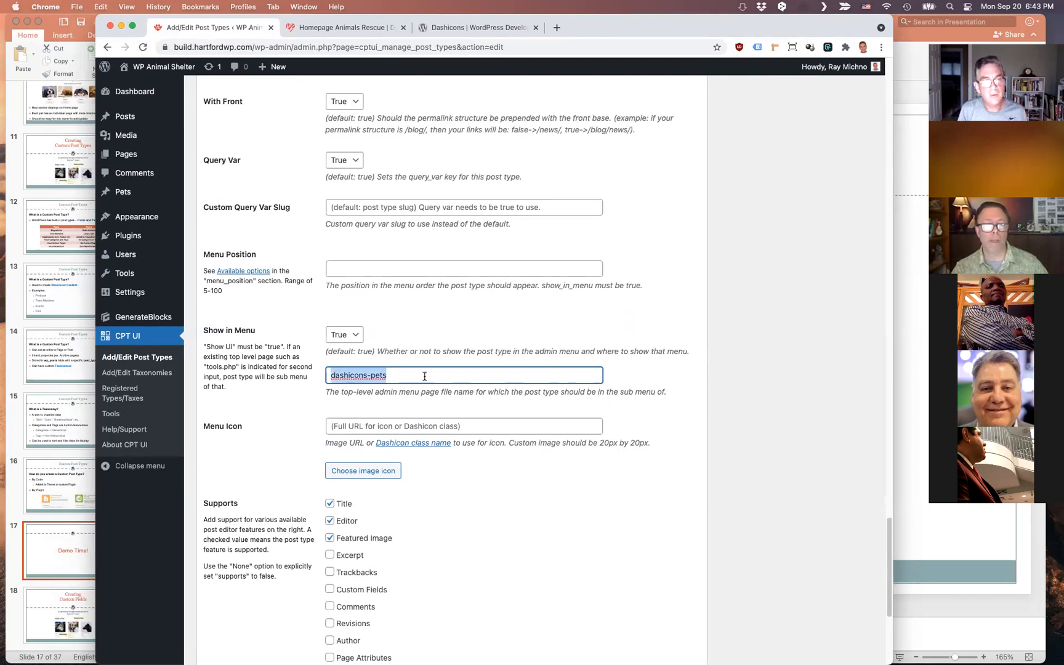
key("BackSpace")
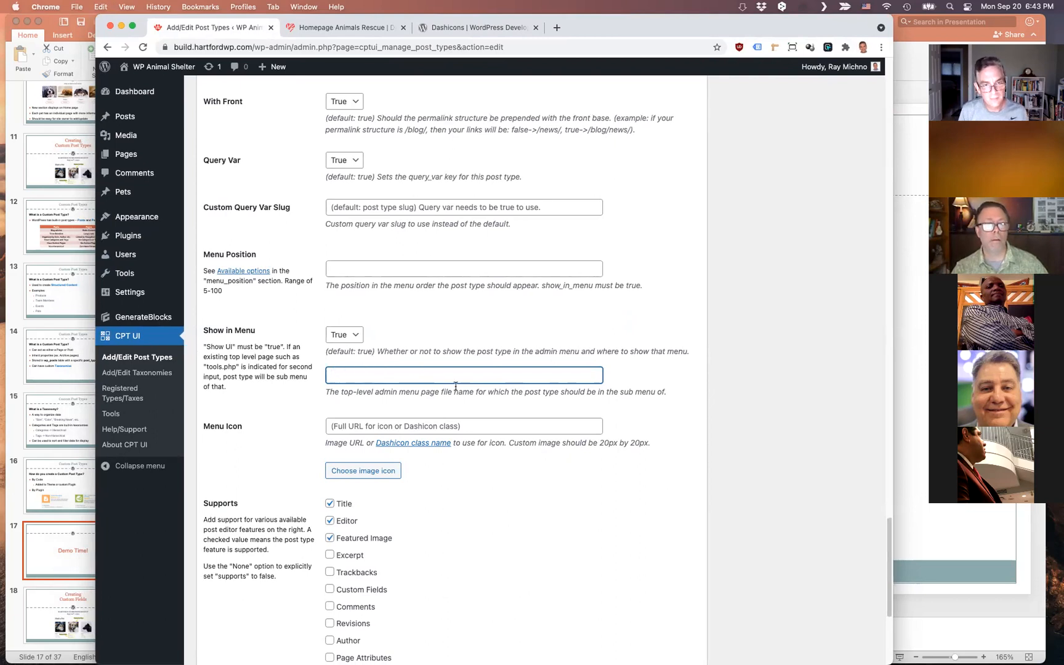
left_click(470, 426)
key("super+v")
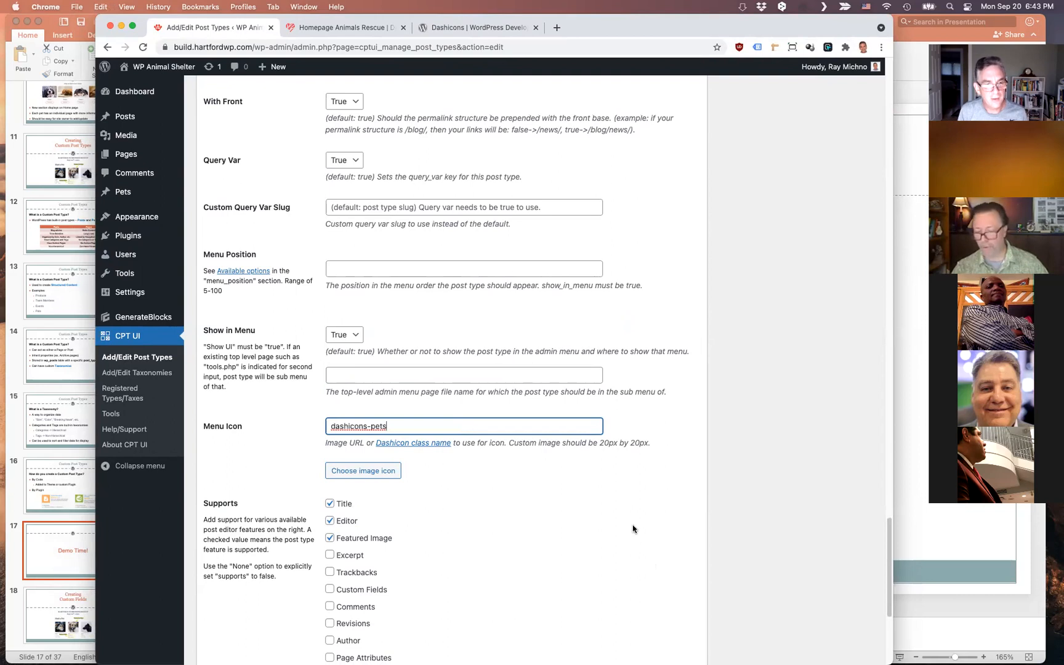
Enable Excerpt support for the Pets post type and save the post type
scroll(633, 529, "down", 1)
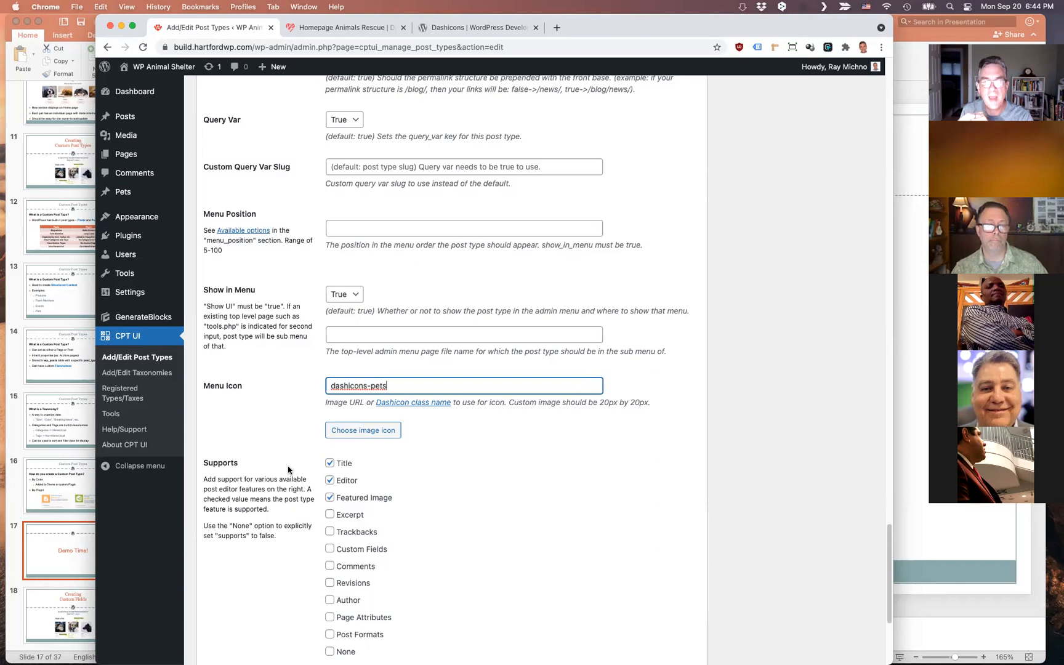
scroll(480, 473, "down", 3)
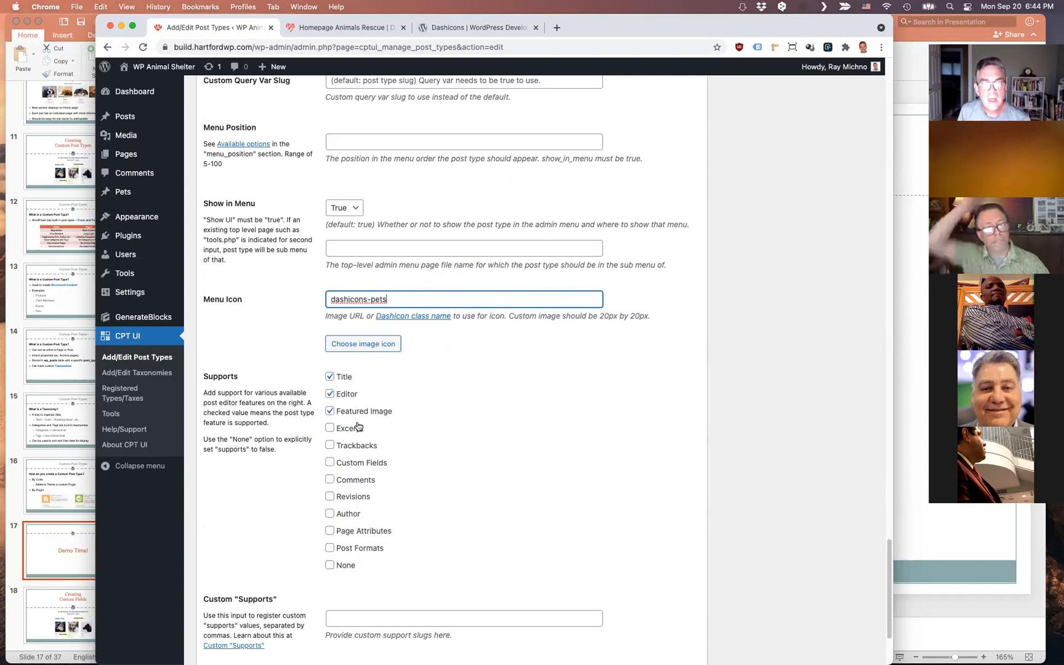
left_click(330, 429)
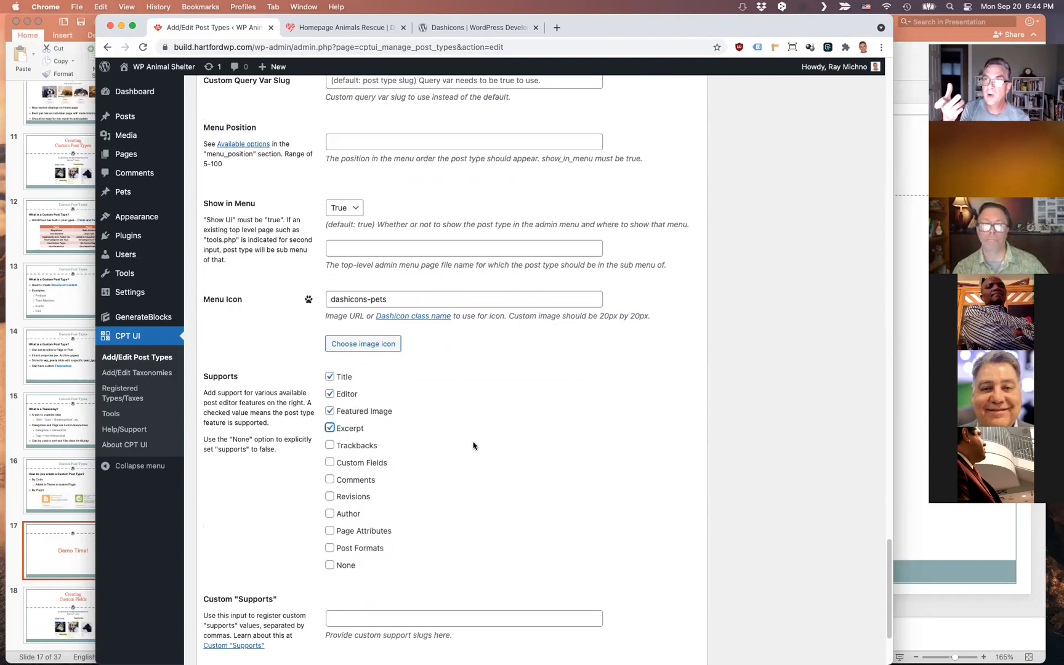
scroll(614, 446, "down", 5)
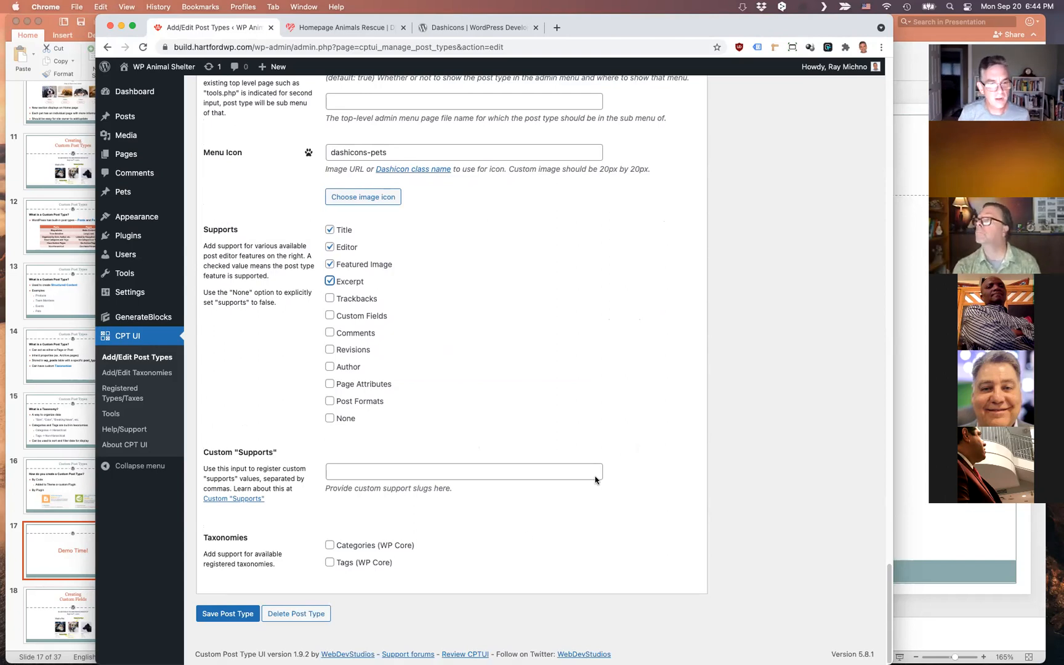
left_click(244, 615)
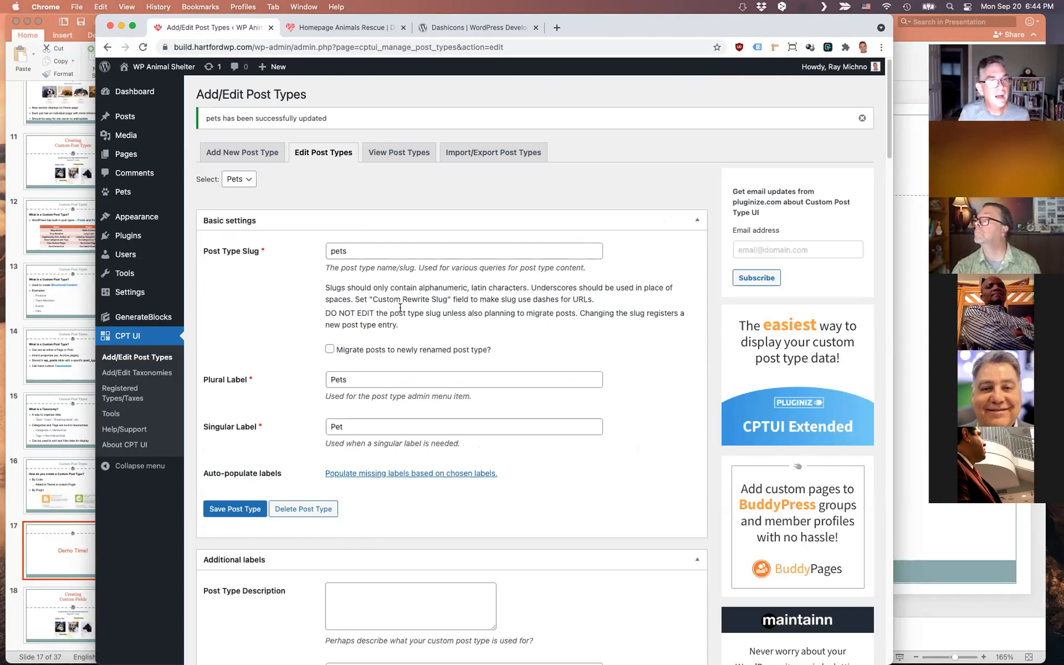
mouse_move(137, 199)
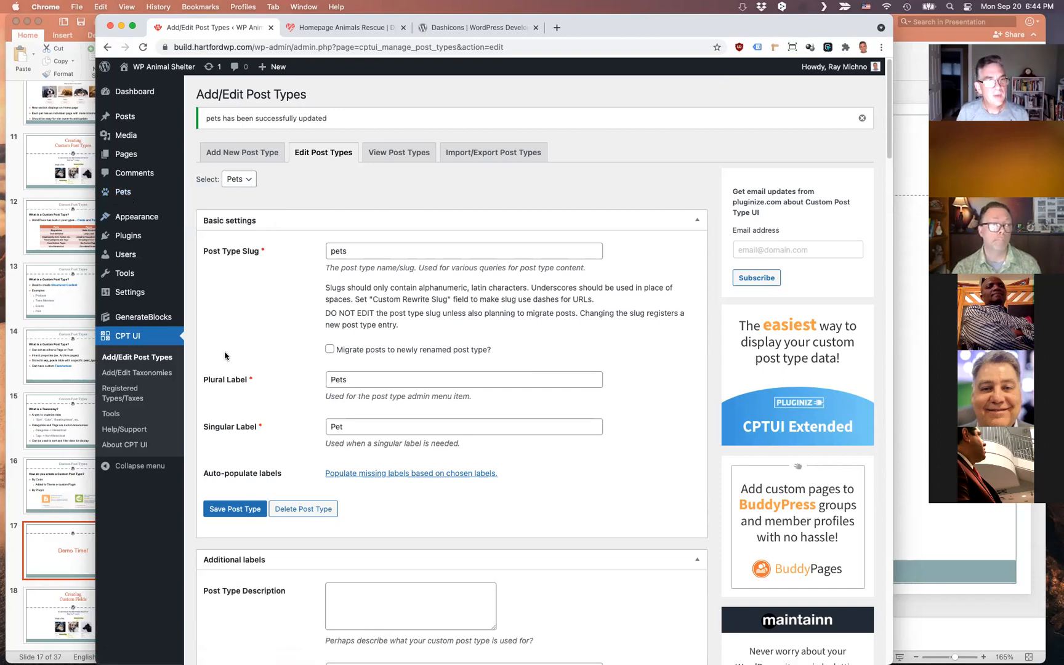
Start a new taxonomy in CPT UI with the slug pet_categories
left_click(160, 376)
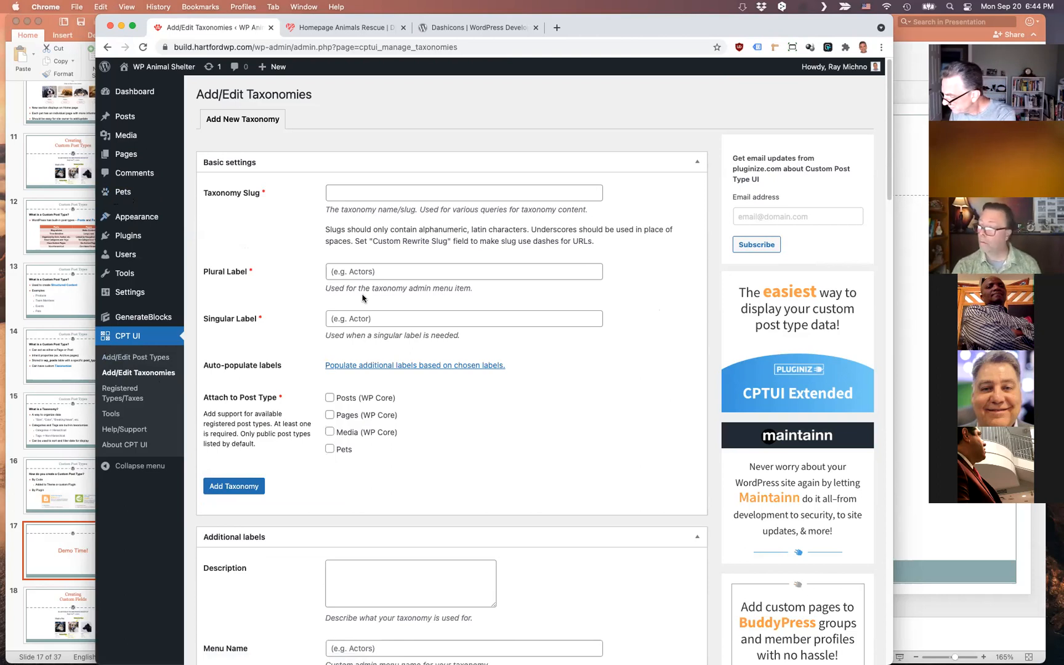
left_click(376, 193)
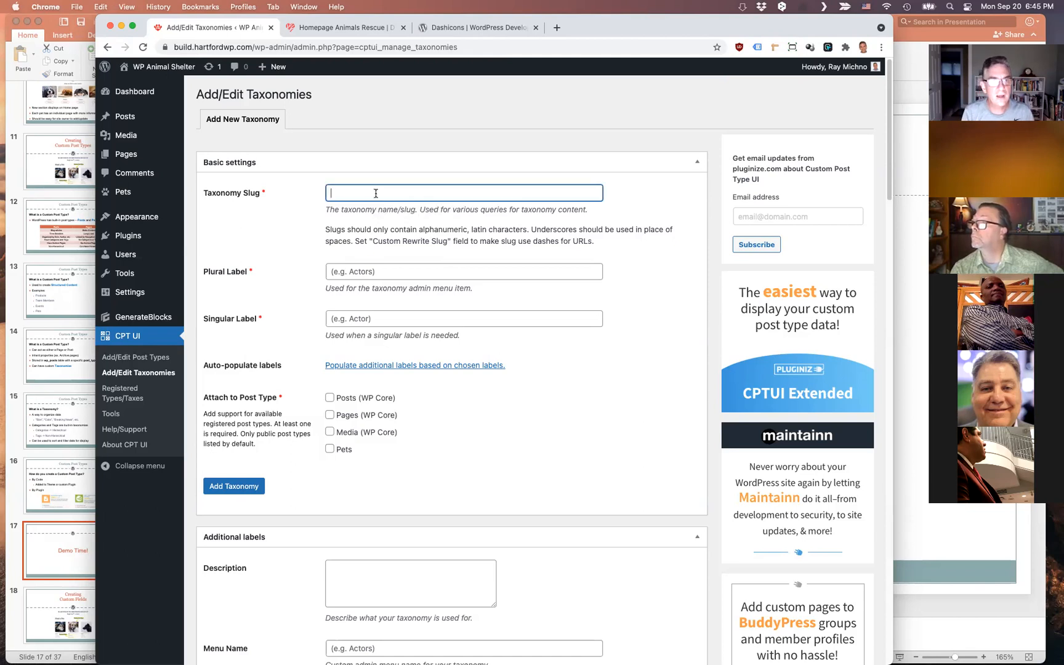
type("p")
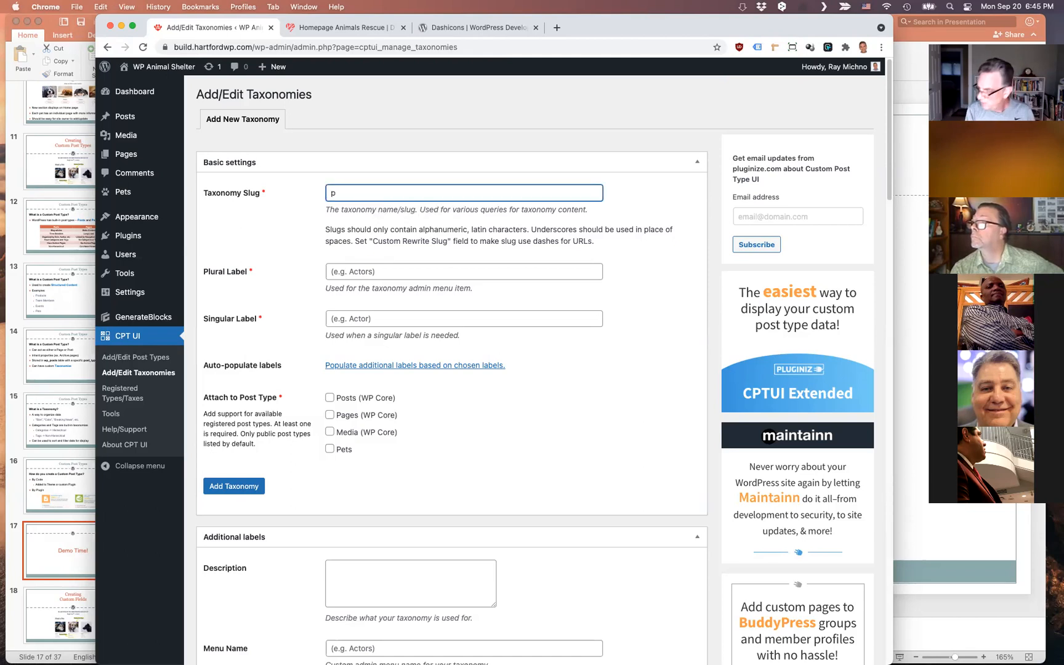
type("_categories")
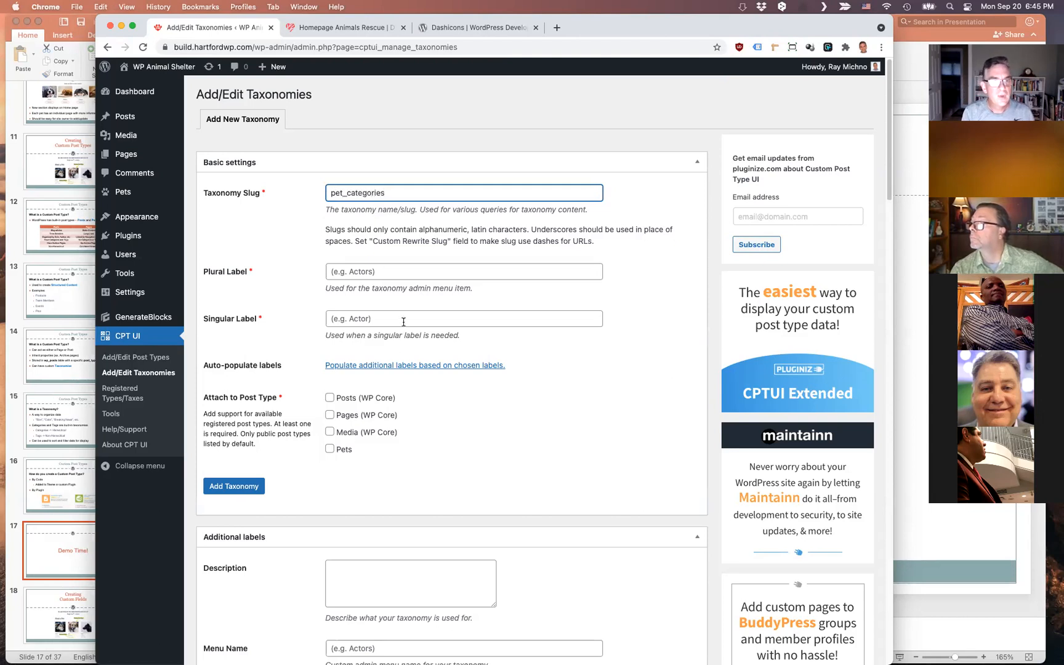
Set the taxonomy's plural label to Pet Categories and its singular label to Pet Category
left_click(393, 274)
type("Pet Cato")
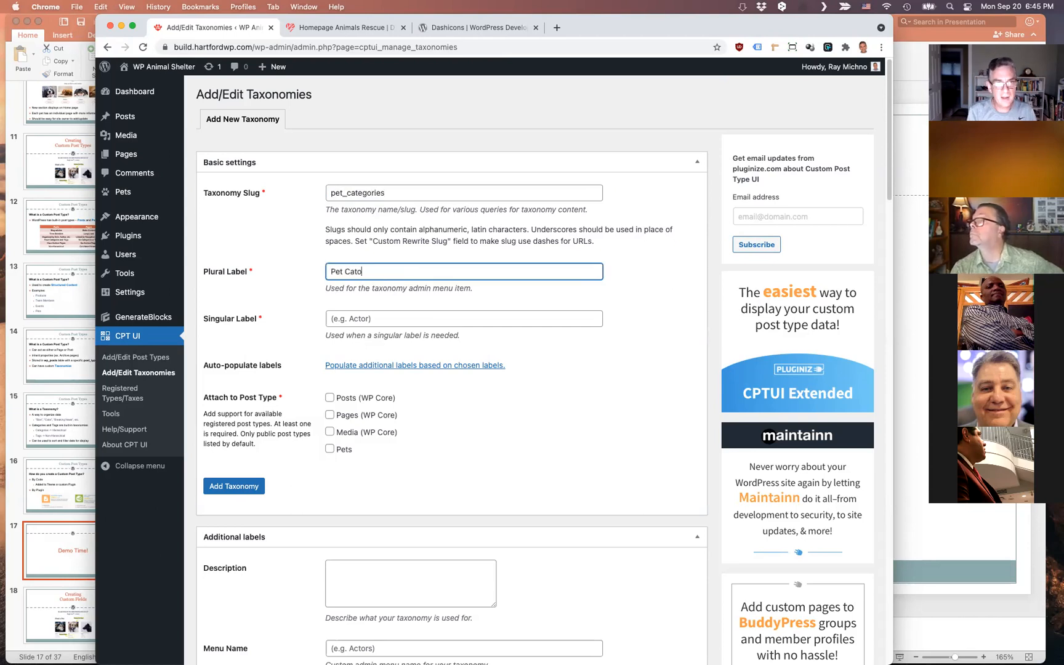
type("gories")
key("Tab")
type("Pet Cat")
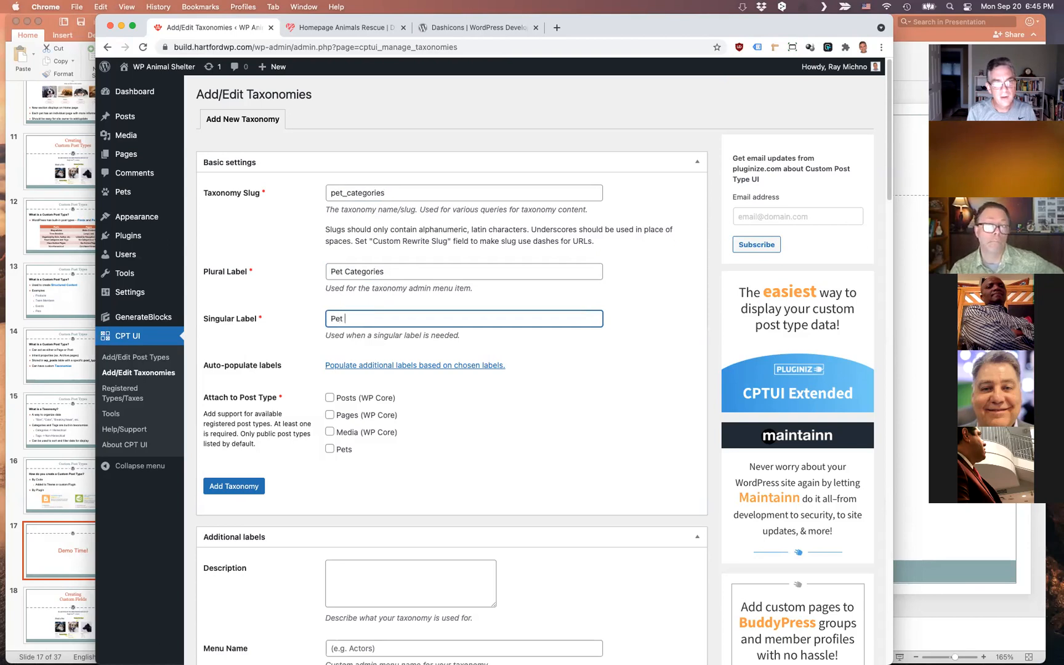
type("egory")
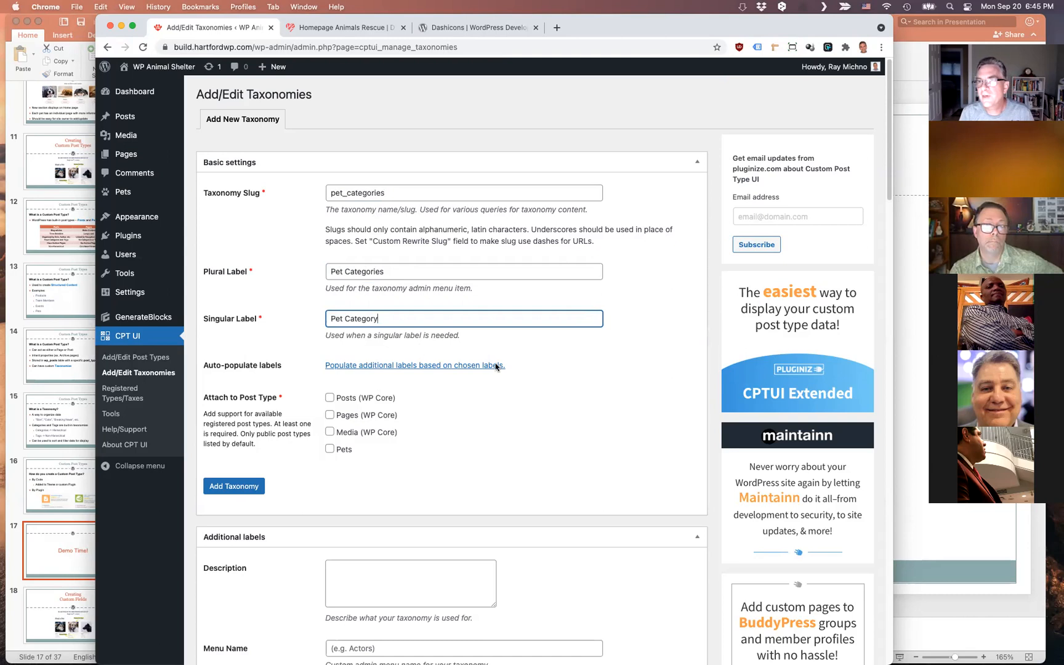
Attach the new taxonomy to the Pets post type and add it
left_click(330, 449)
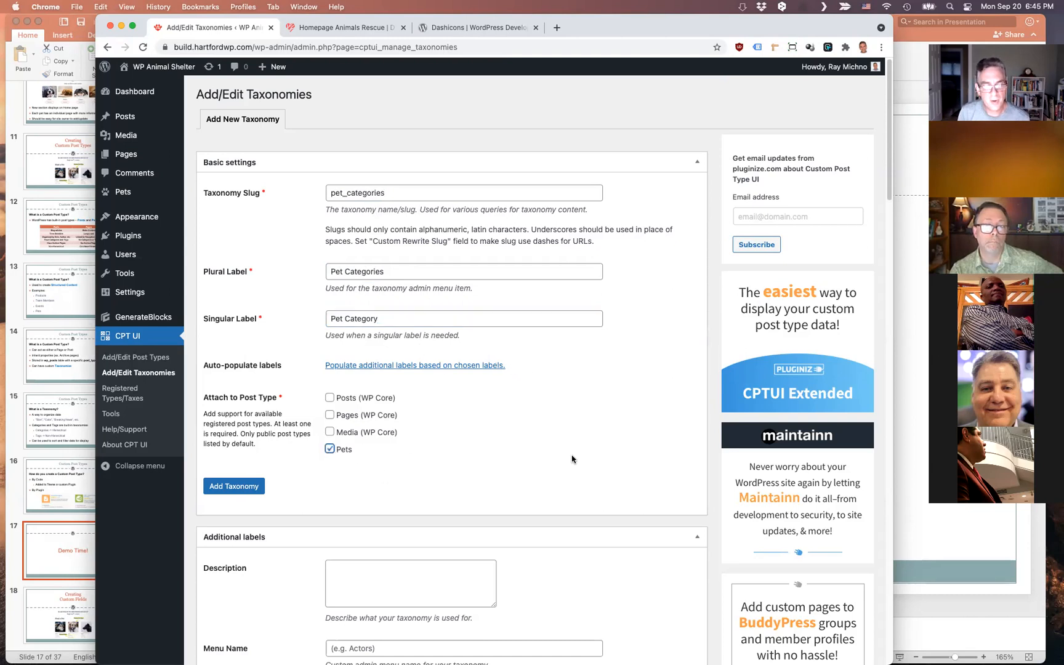
scroll(574, 459, "down", 2)
left_click(248, 426)
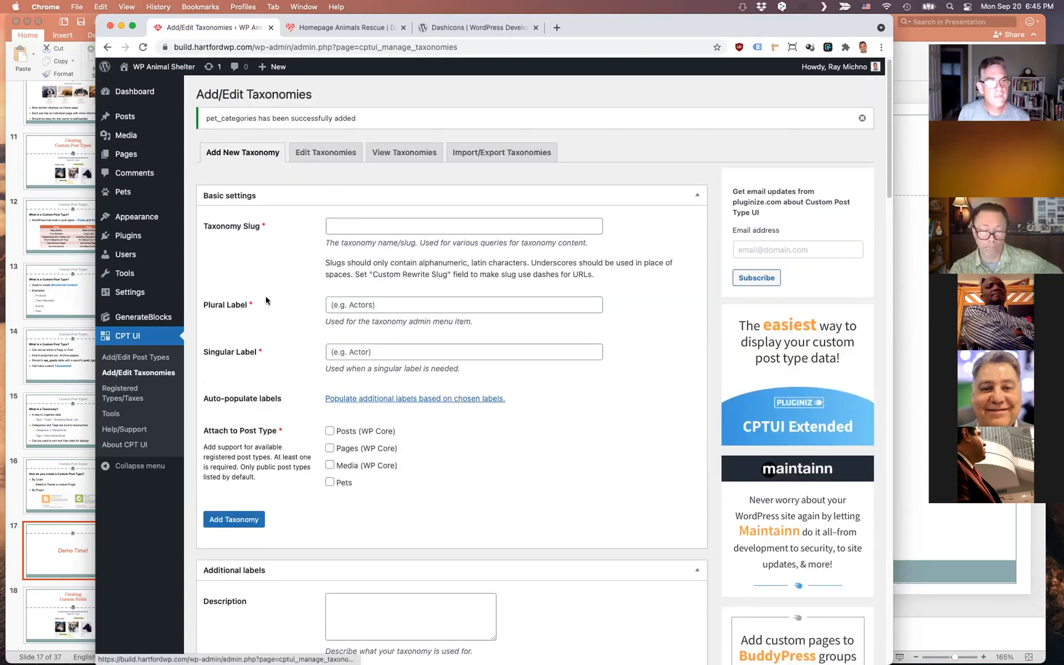
Open the Pet Categories taxonomy for editing and set Show Admin Column to True
left_click(331, 157)
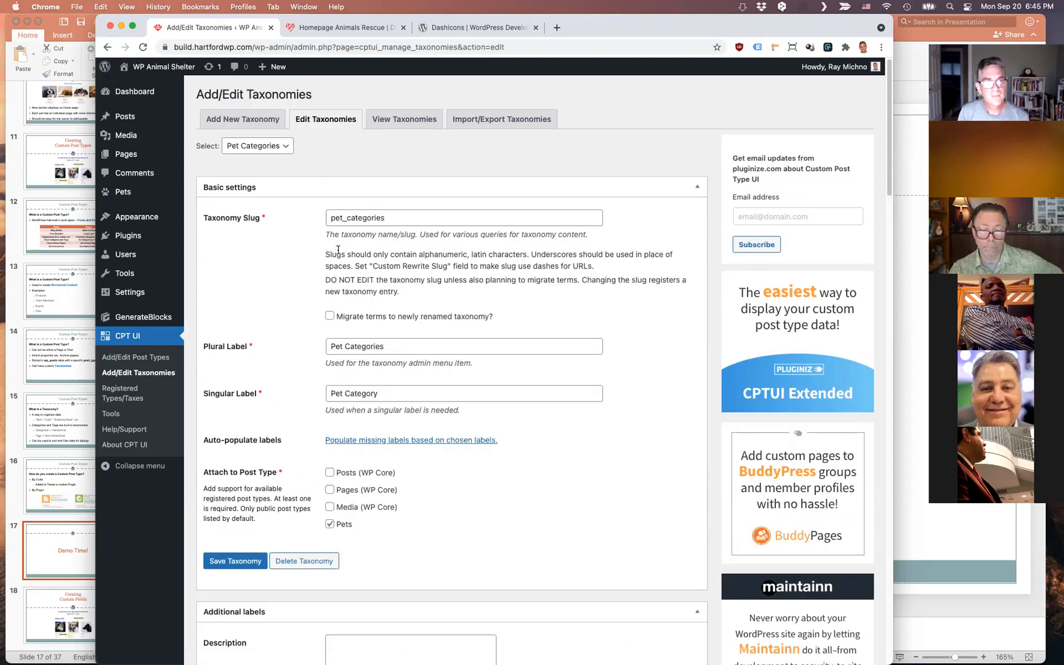
scroll(511, 311, "down", 3)
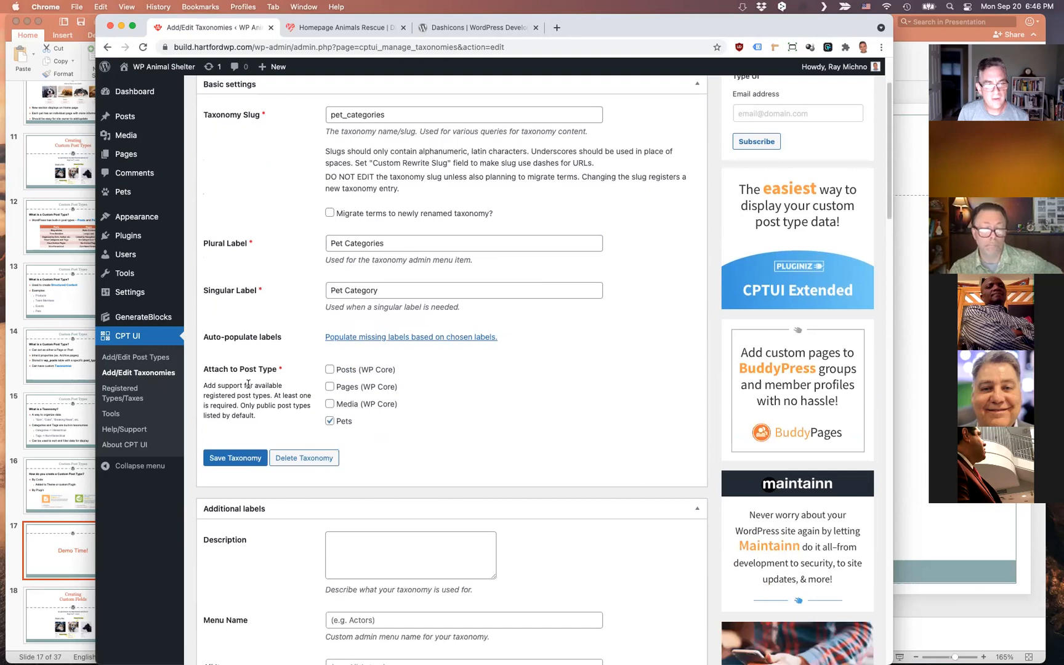
scroll(534, 421, "down", 8)
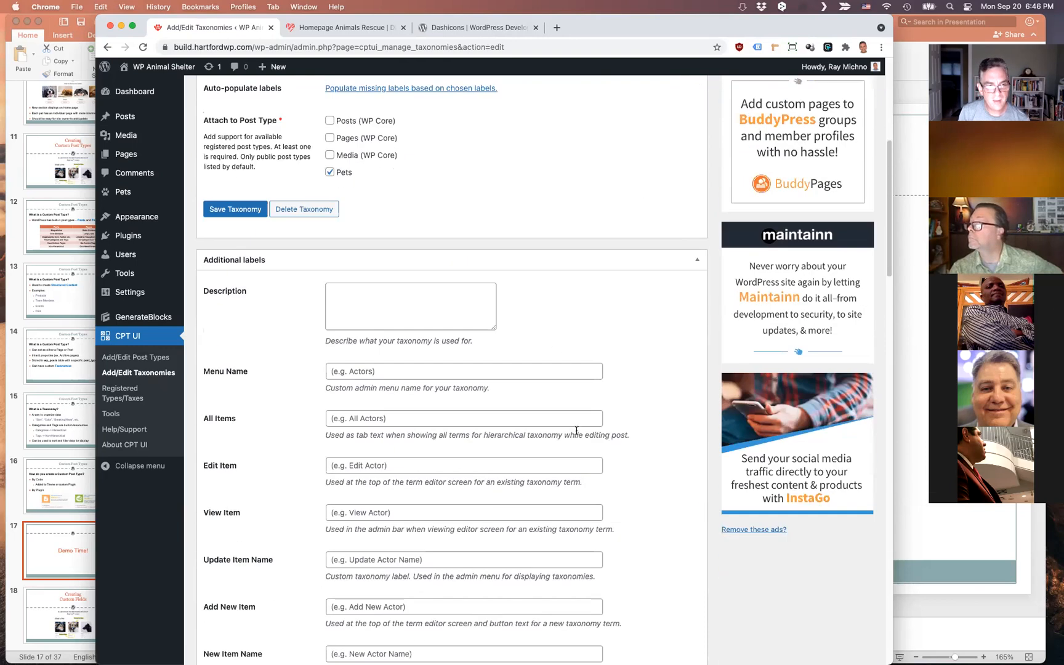
scroll(332, 349, "down", 5)
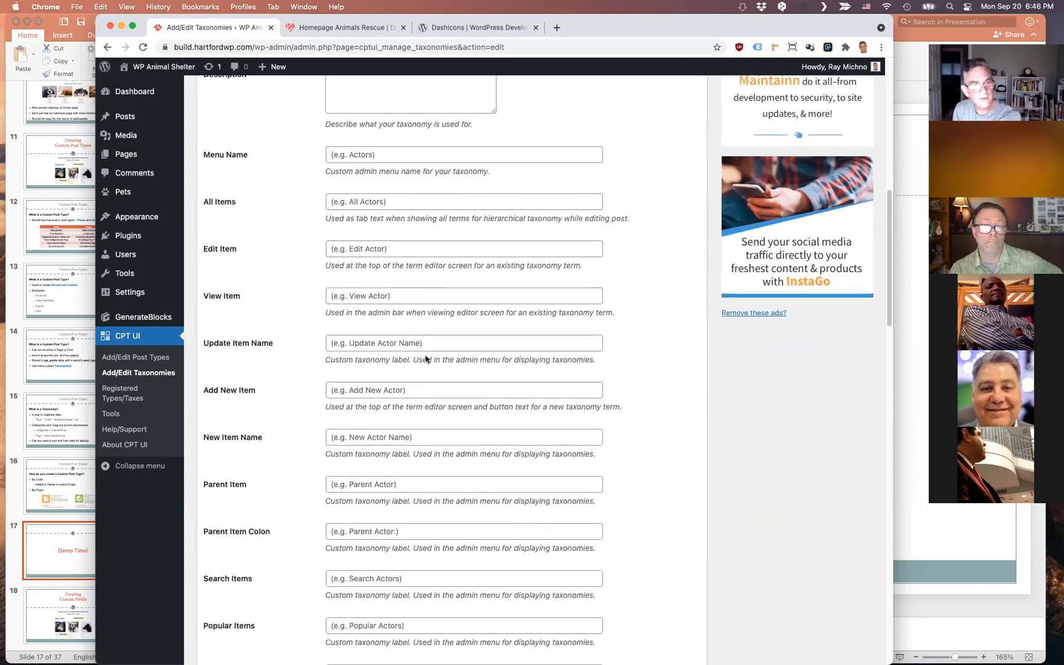
scroll(590, 402, "down", 15)
scroll(595, 402, "down", 6)
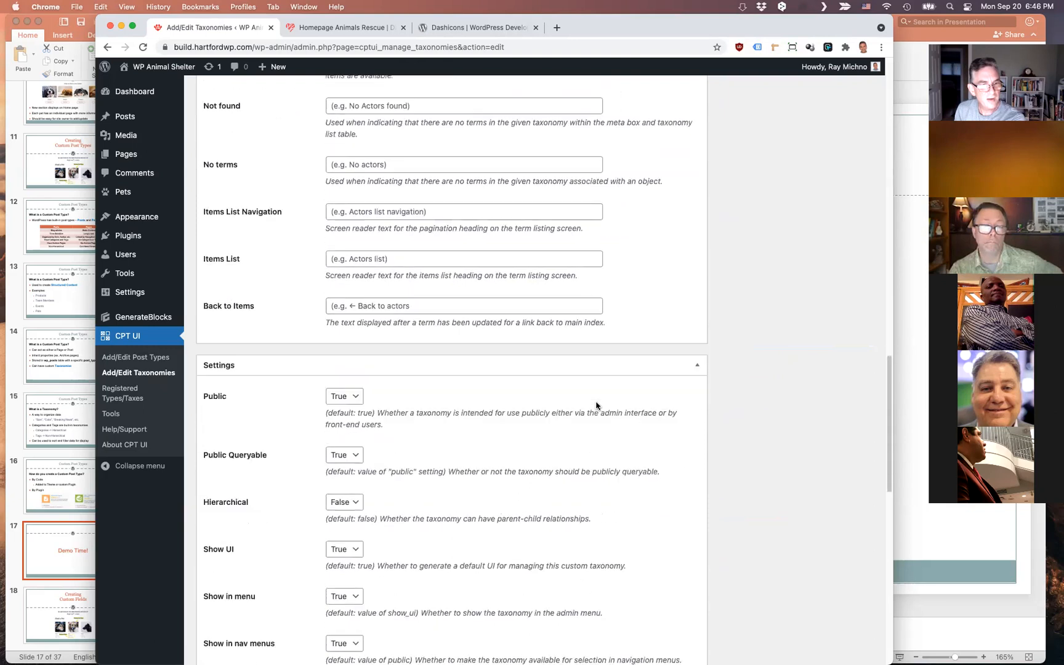
scroll(599, 405, "down", 5)
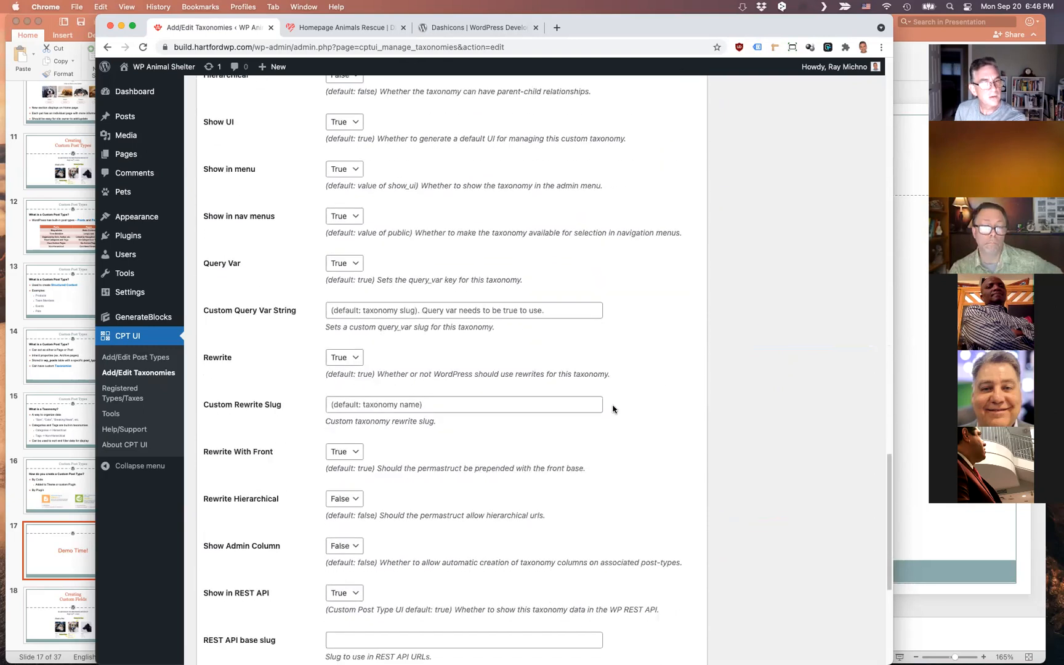
scroll(613, 409, "down", 2)
left_click(358, 459)
left_click(343, 466)
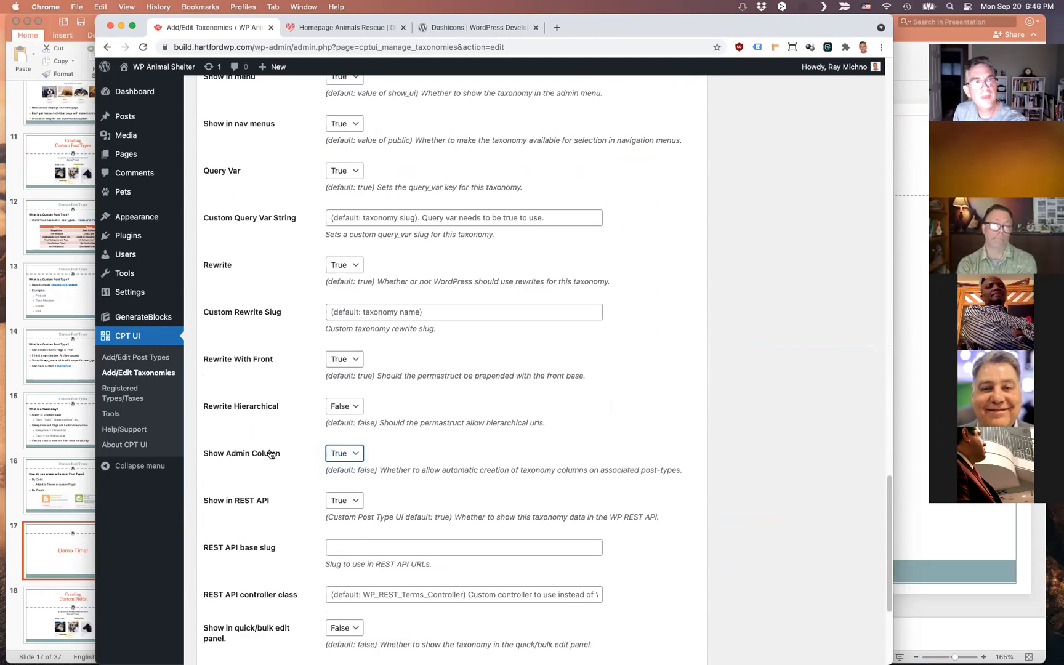
mouse_move(123, 192)
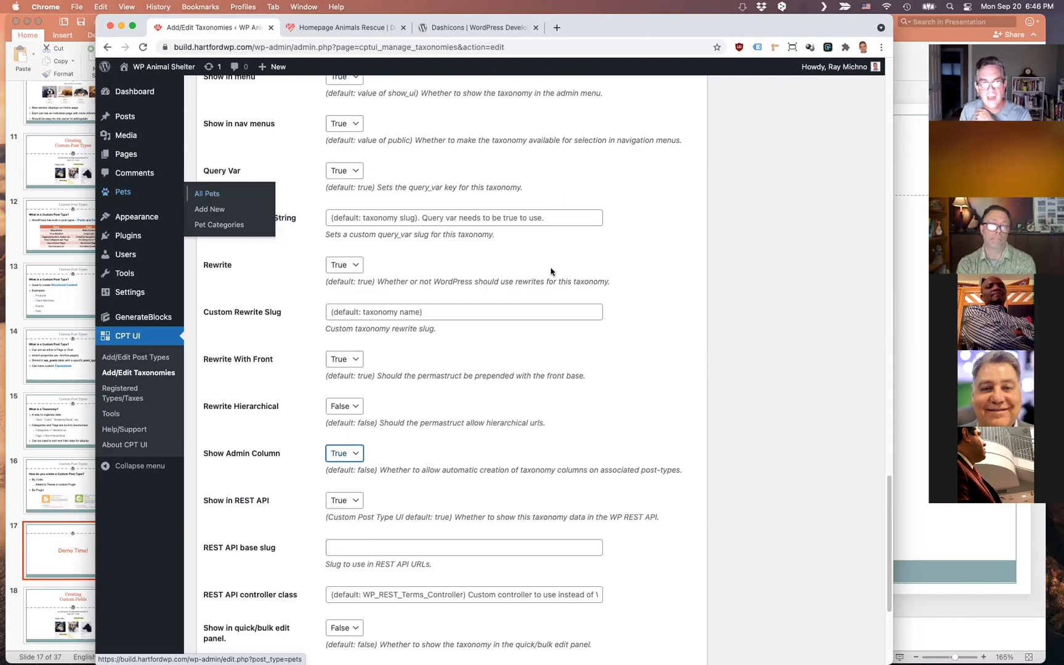
left_click(706, 345)
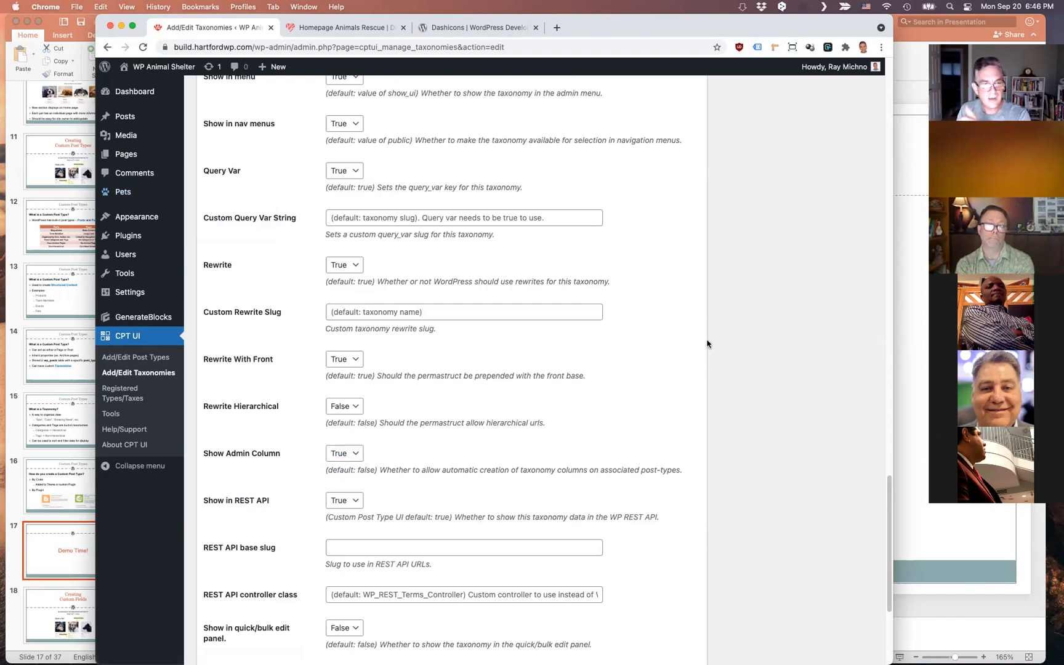
Set the taxonomy's Show in quick/bulk edit panel option to True
scroll(651, 392, "down", 3)
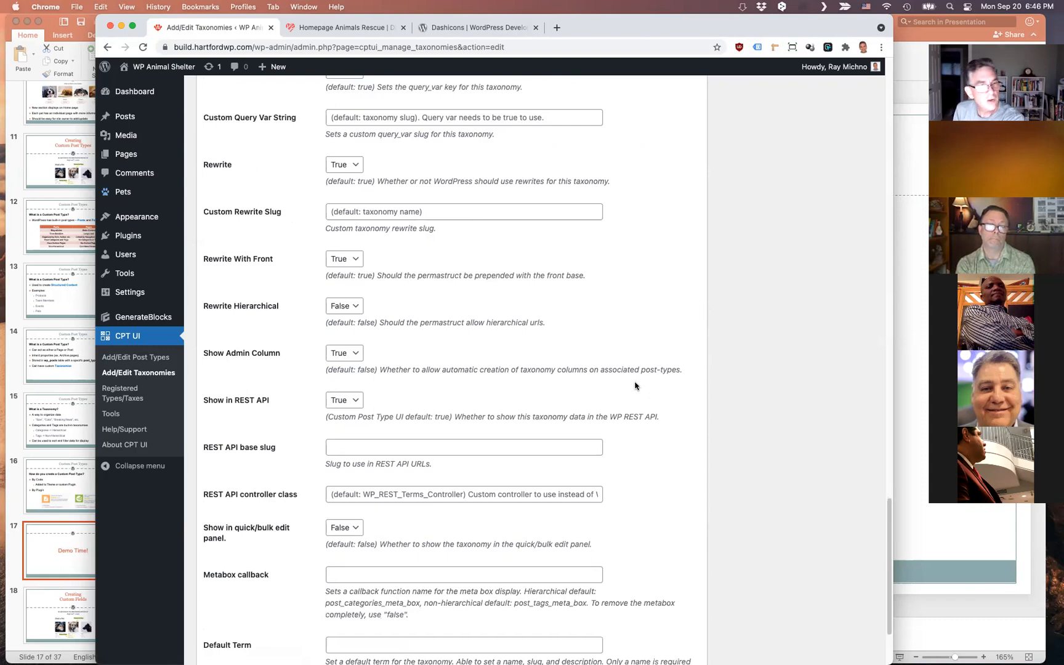
scroll(658, 391, "down", 5)
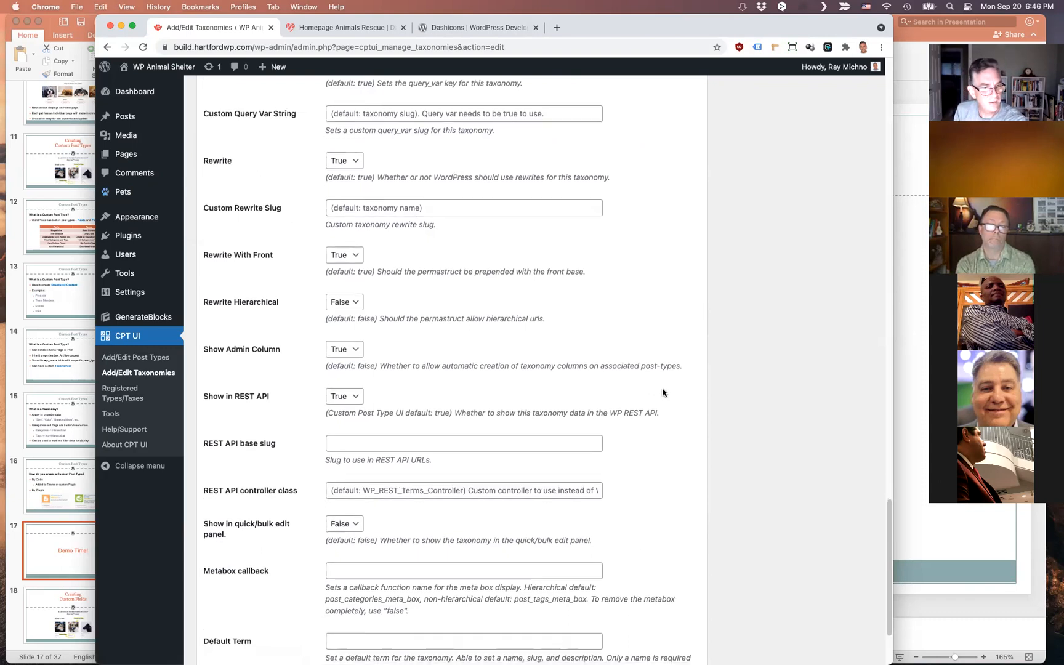
scroll(662, 392, "up", 8)
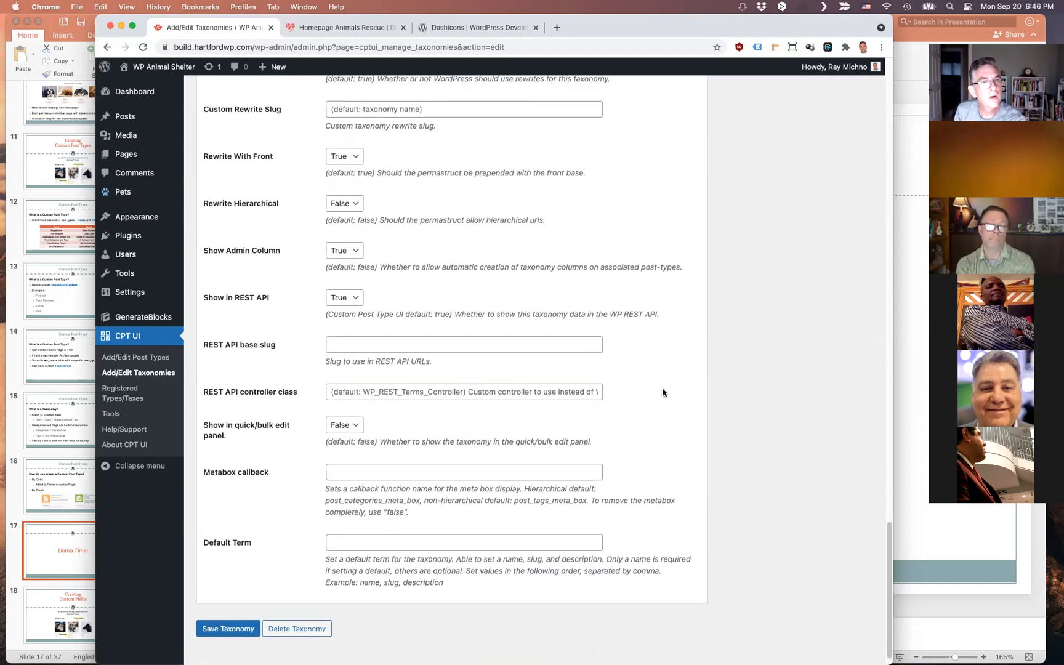
scroll(663, 392, "up", 6)
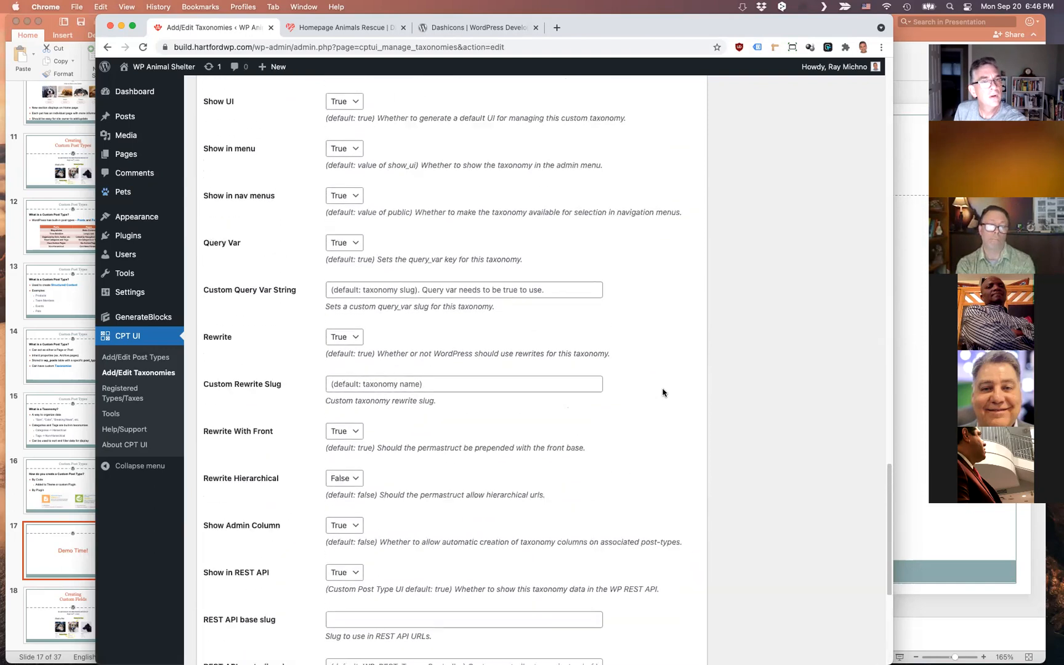
scroll(662, 392, "up", 2)
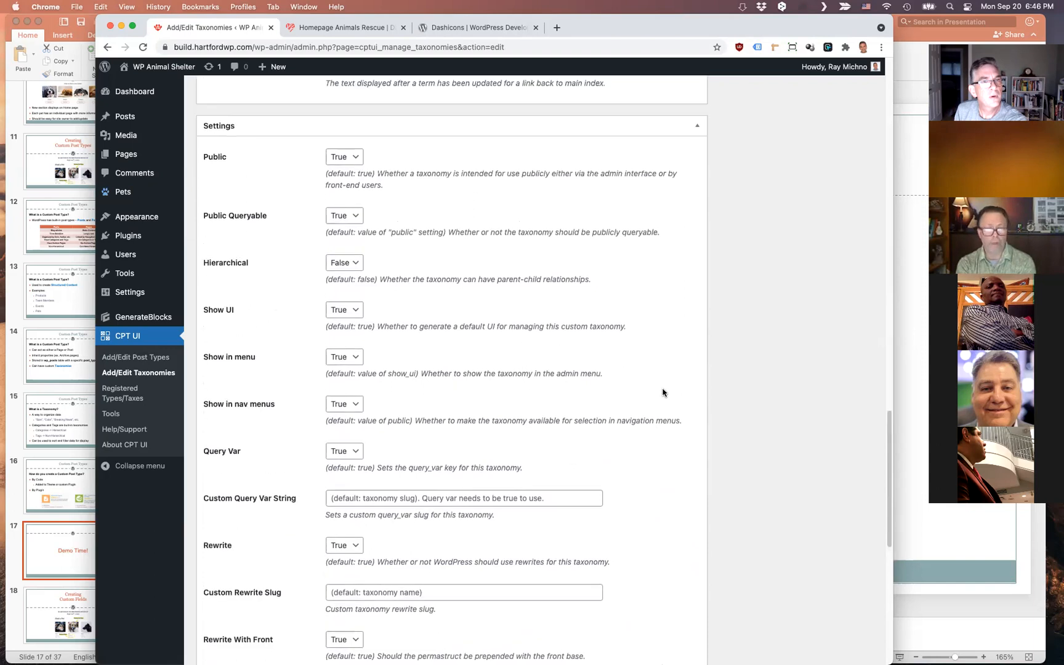
scroll(662, 392, "down", 5)
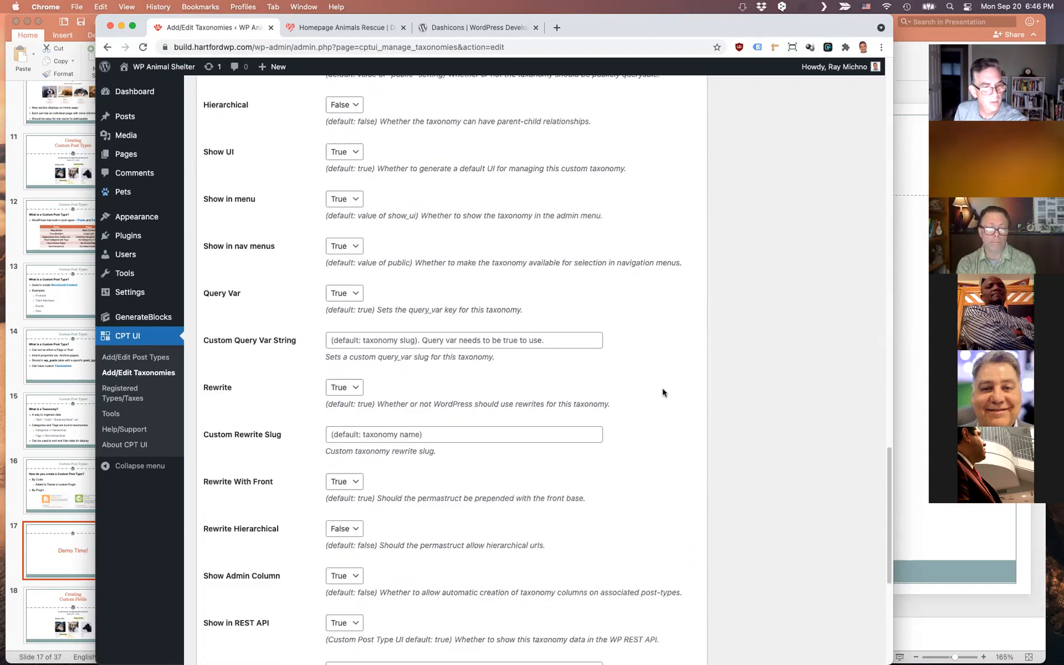
scroll(662, 392, "down", 2)
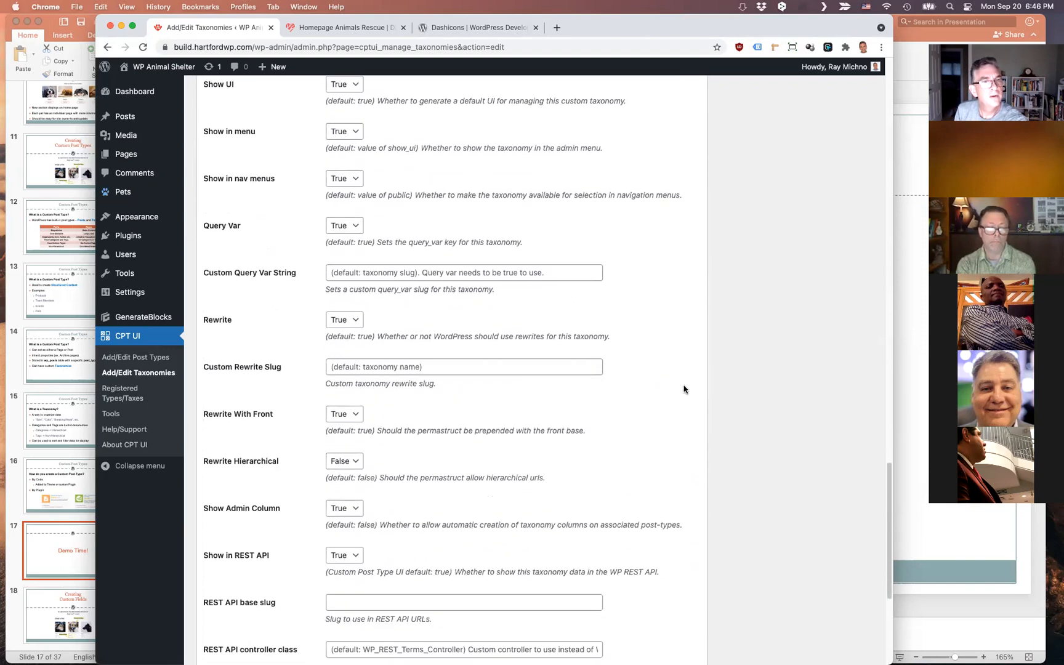
scroll(683, 388, "down", 2)
scroll(683, 389, "down", 2)
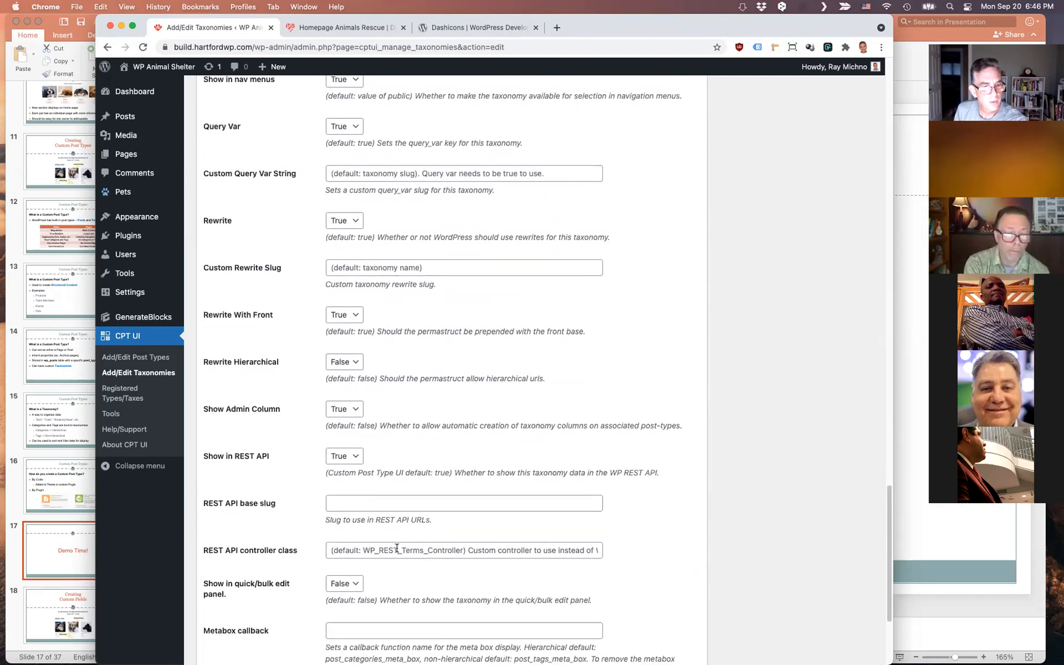
left_click(344, 583)
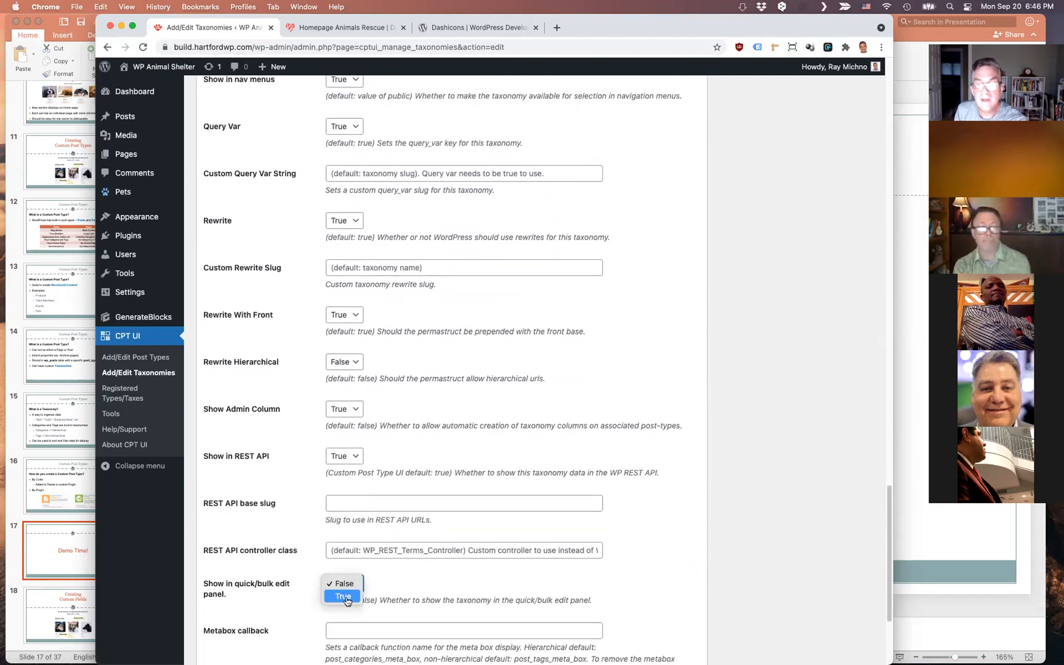
left_click(343, 596)
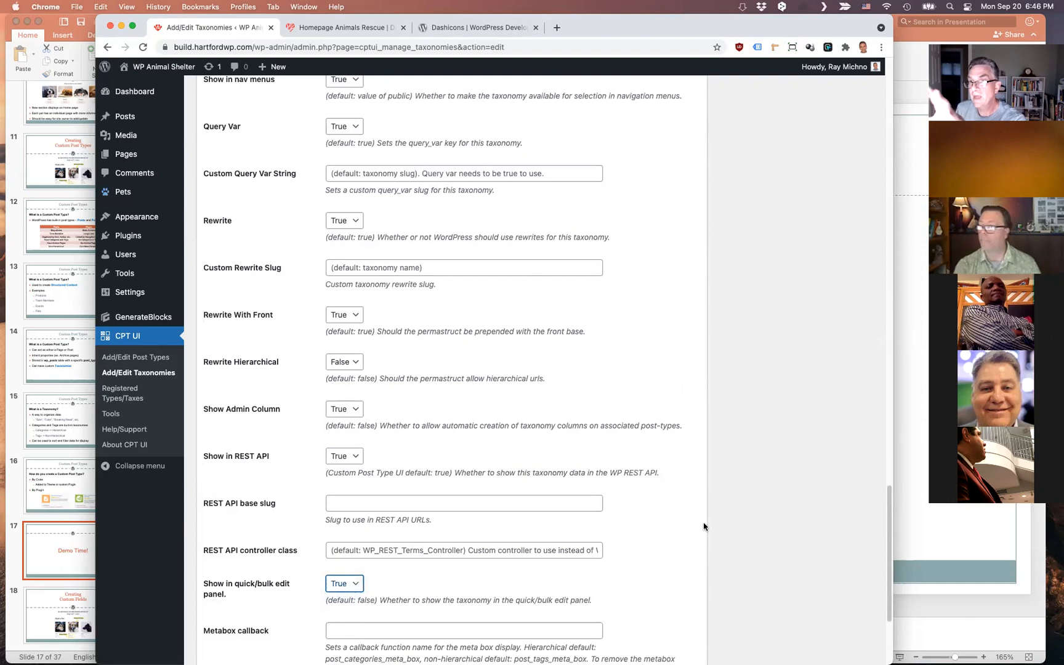
Set the taxonomy's Hierarchical option to True and save the taxonomy
scroll(729, 506, "down", 2)
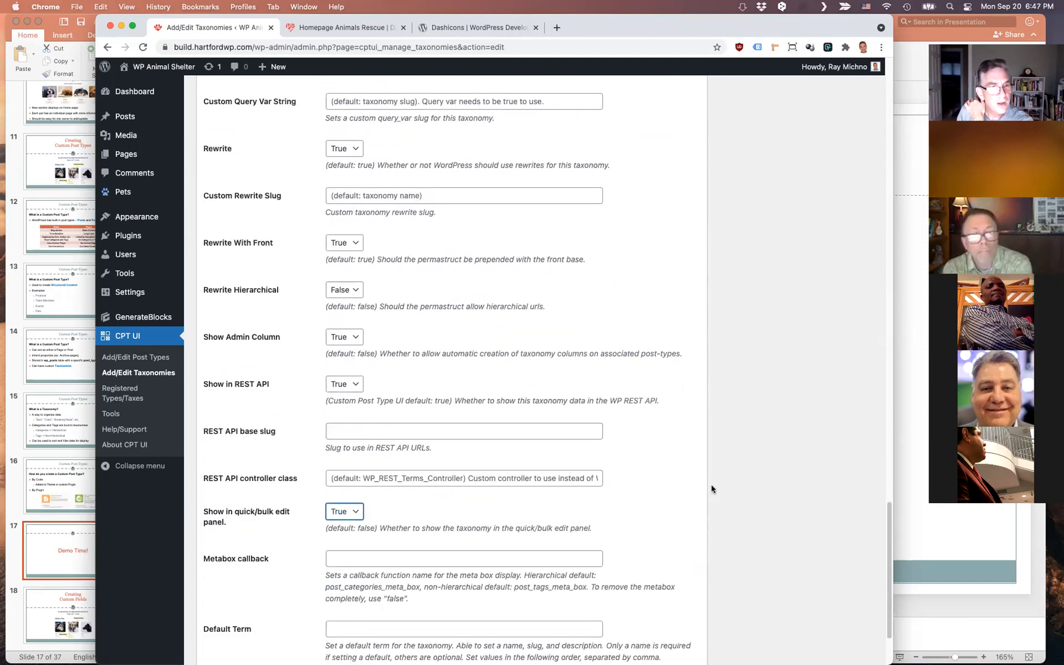
scroll(523, 335, "down", 2)
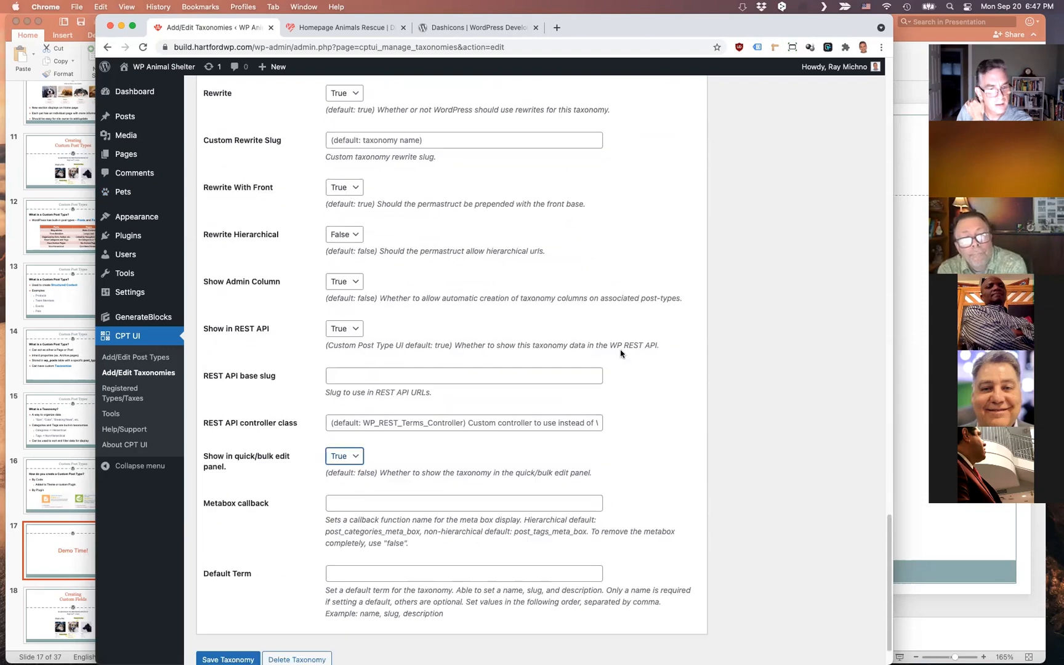
scroll(751, 396, "up", 10)
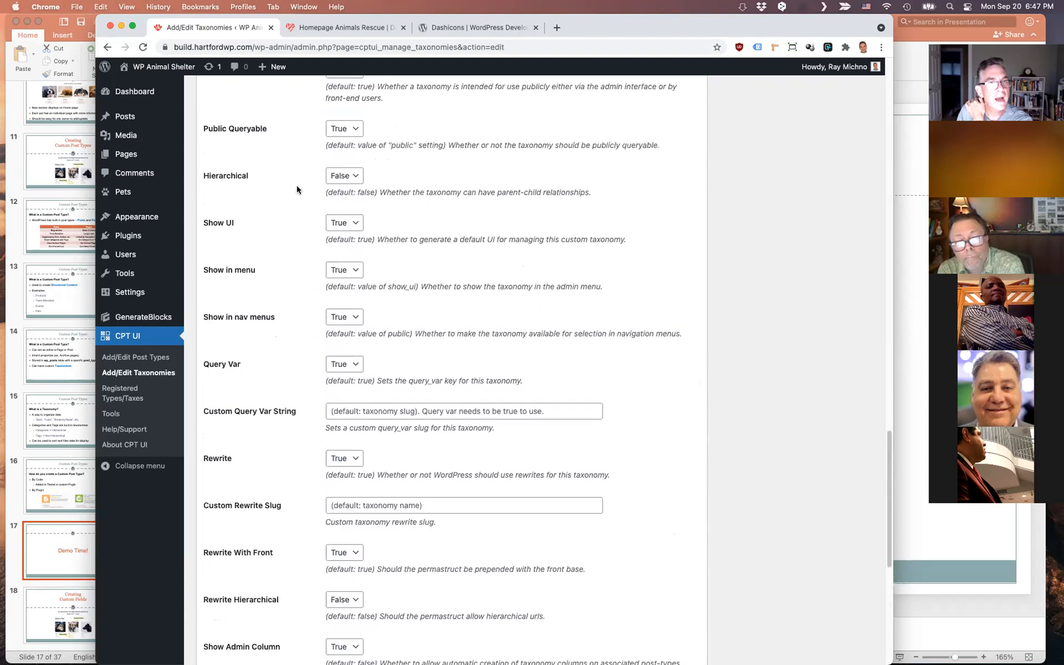
left_click(358, 179)
left_click(343, 188)
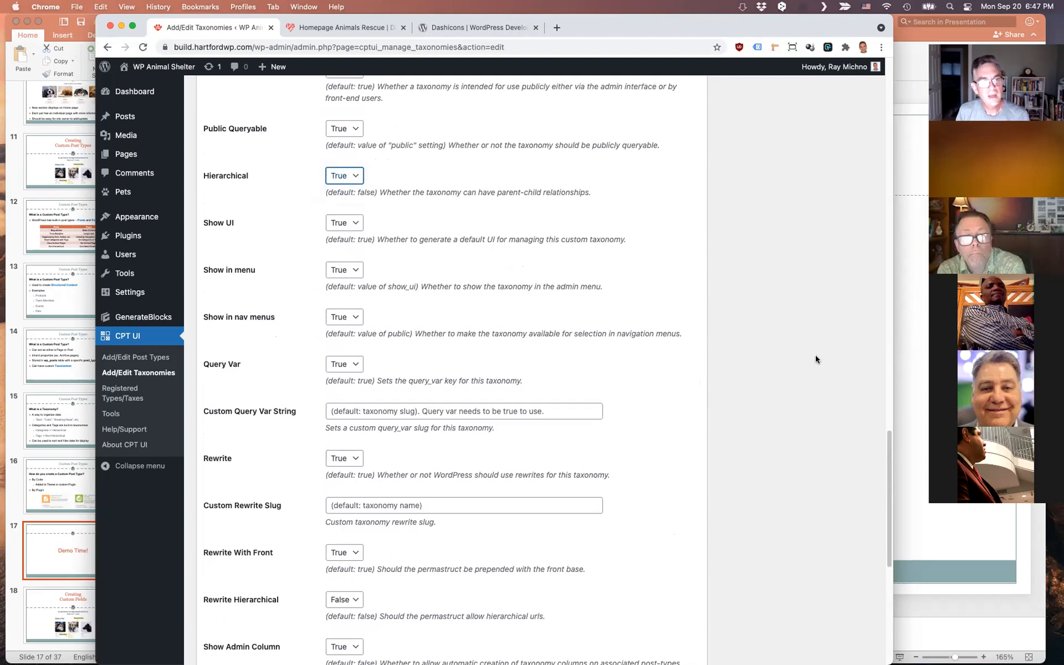
scroll(724, 368, "down", 10)
left_click(231, 606)
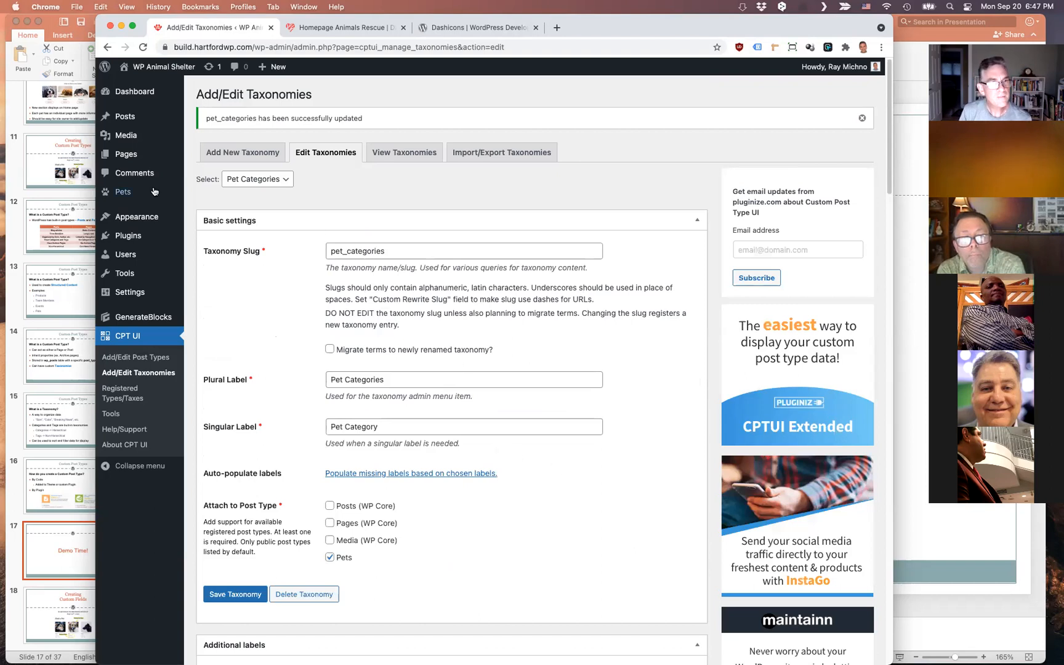
Add Cats and Dogs as two new Pet Categories terms for the Pets post type, without a parent
mouse_move(154, 192)
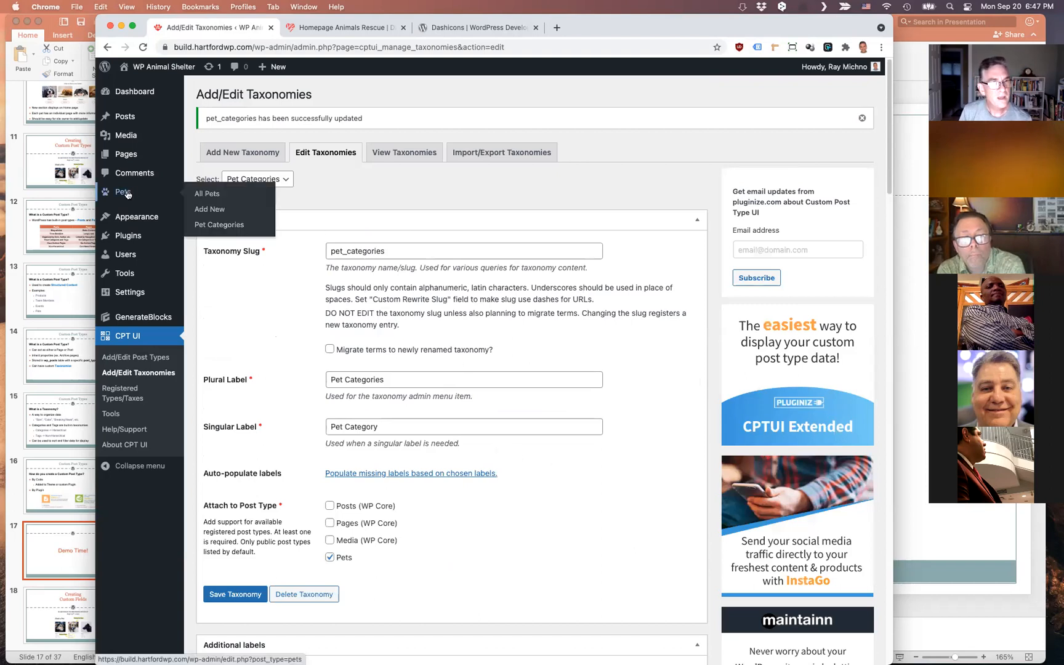
left_click(210, 225)
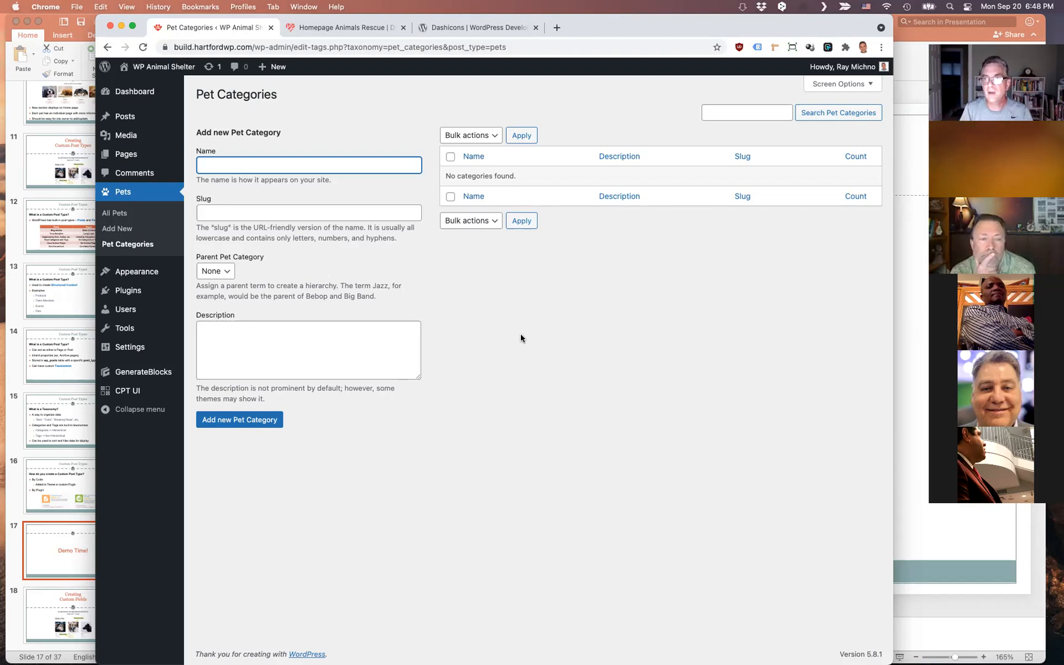
type("Cats")
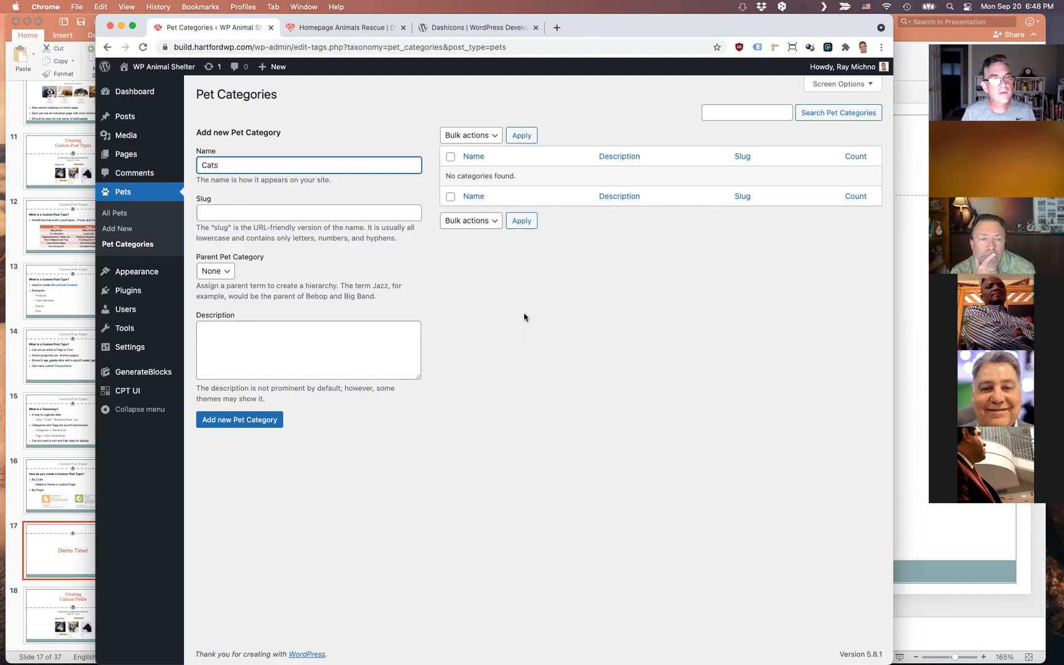
left_click(254, 426)
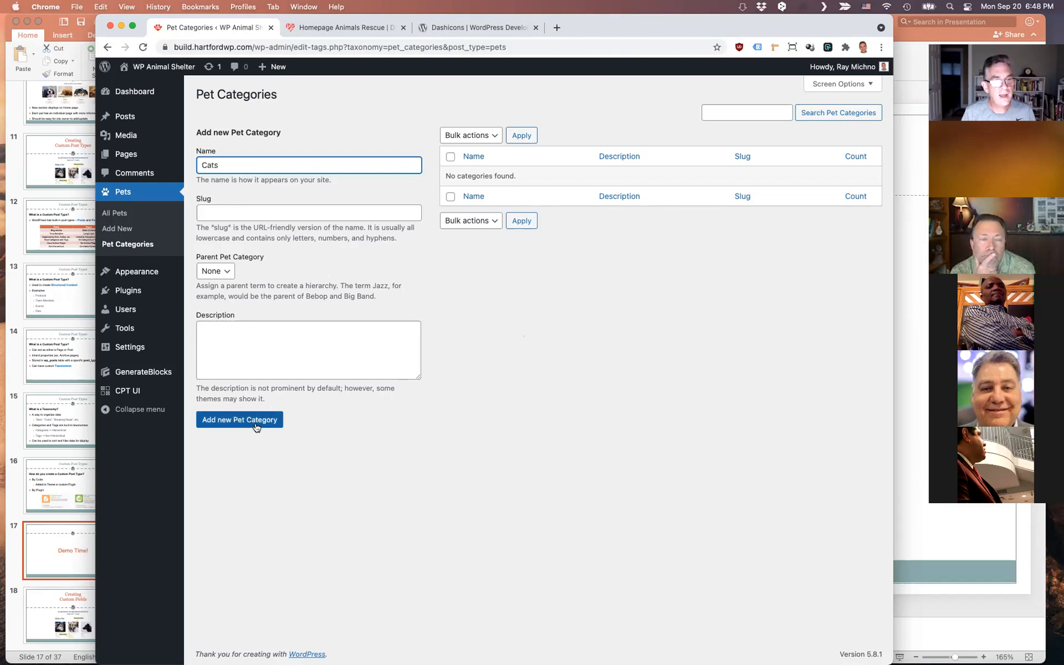
left_click(263, 172)
type("Dogs")
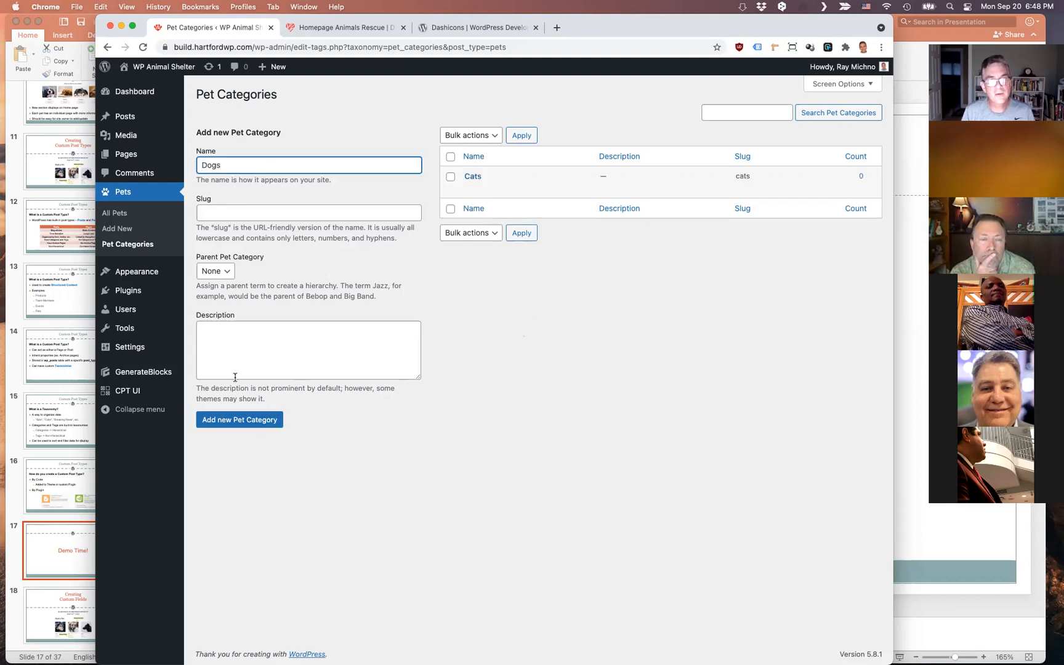
left_click(248, 423)
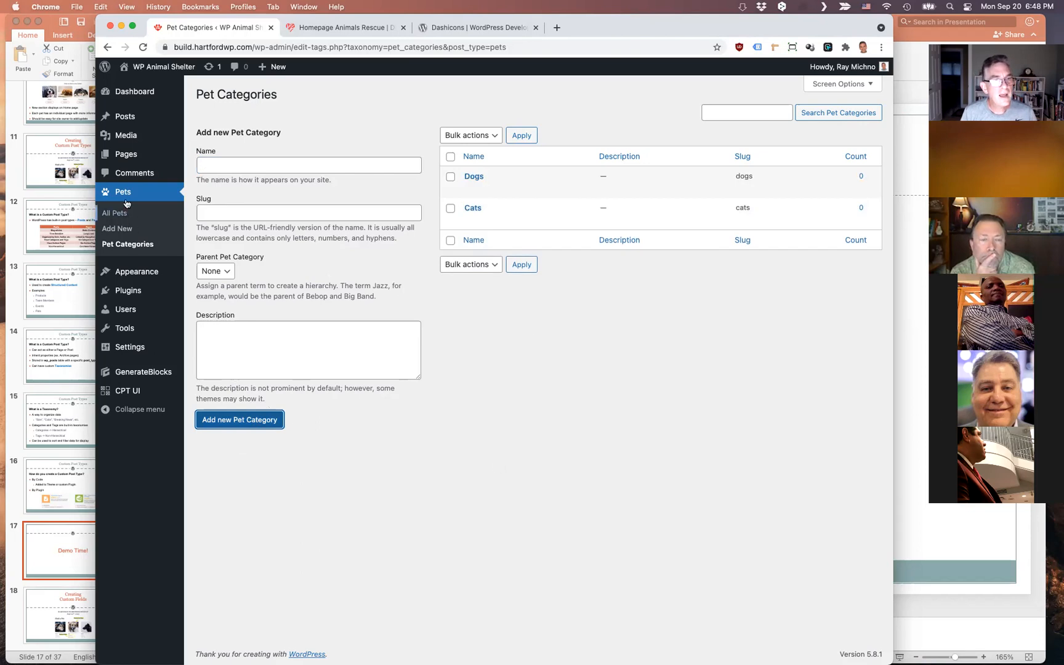
Start a new pet entry, consult the Featured Adoptable Pets document in Word, and title the entry Buddy
left_click(121, 231)
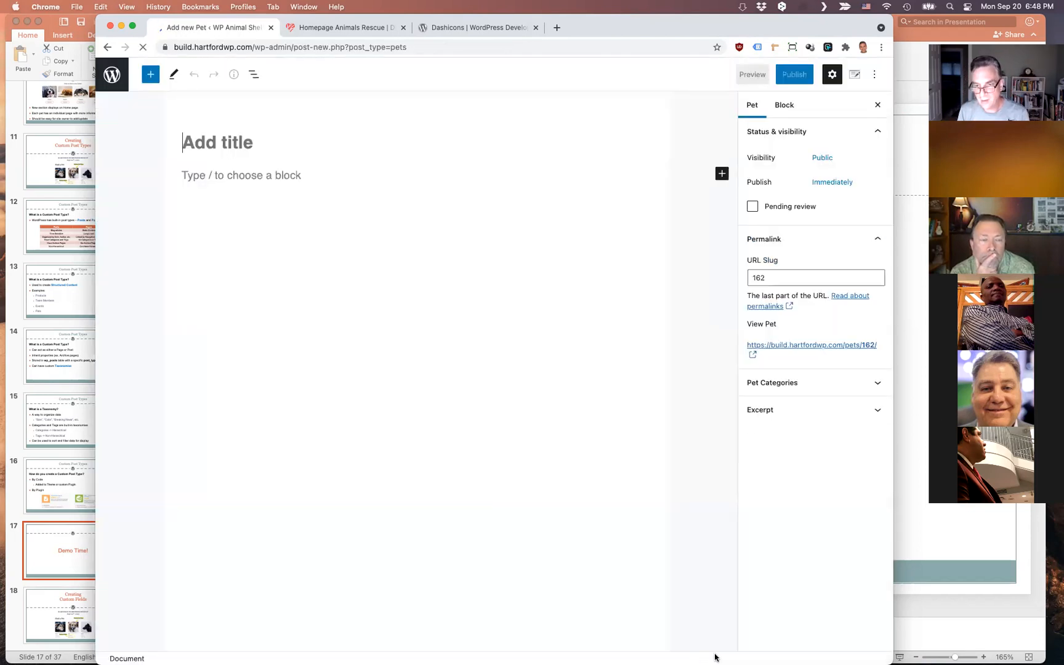
mouse_move(717, 660)
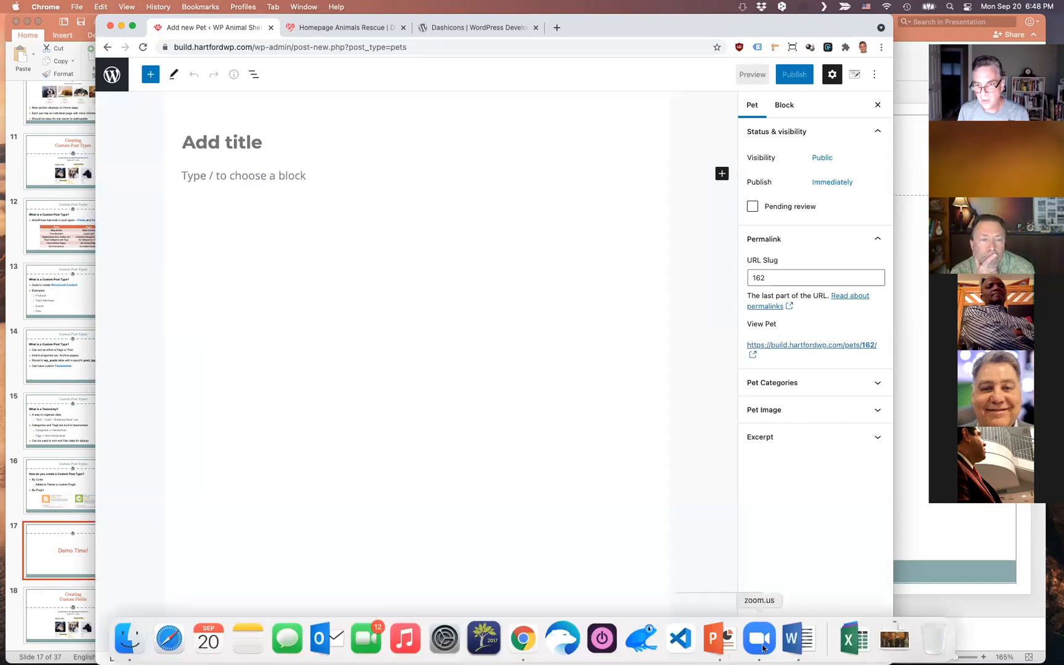
left_click(803, 642)
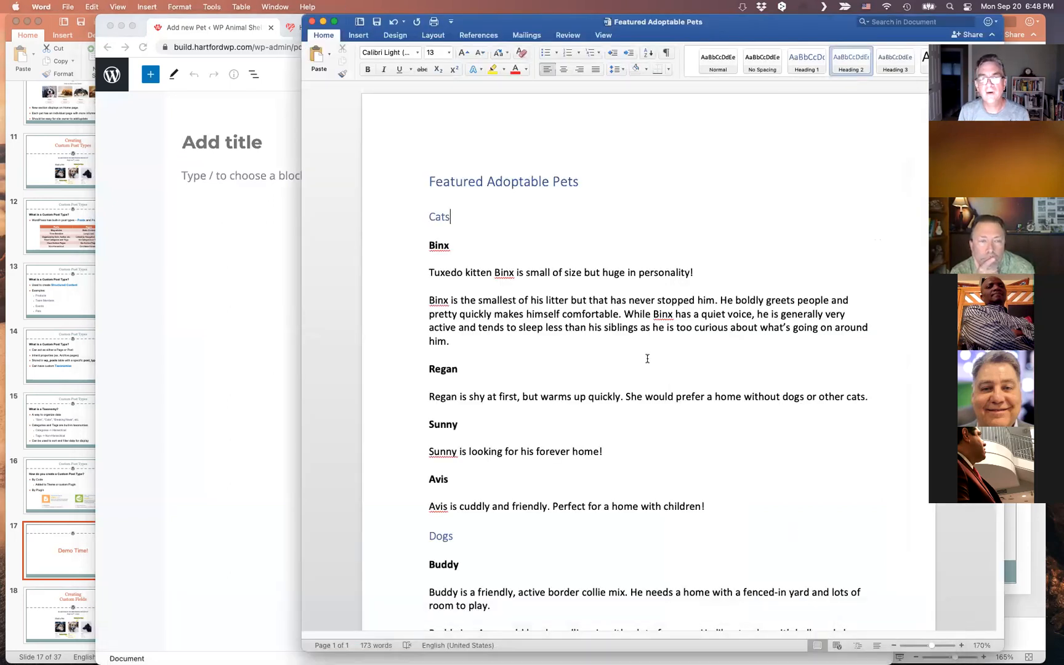
left_click(212, 142)
type("Buddy")
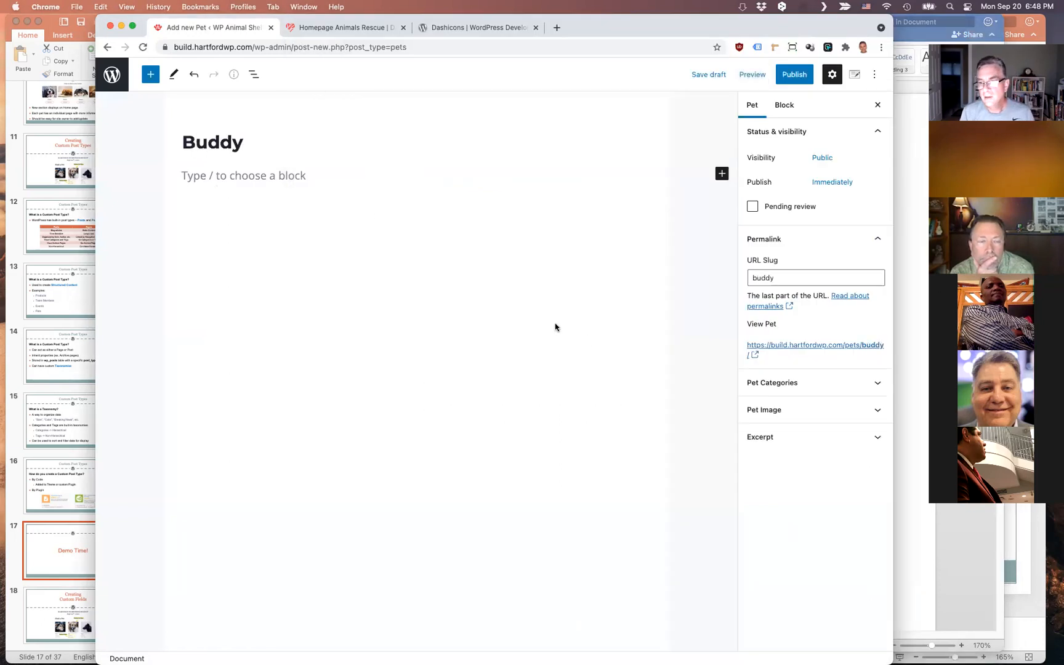
Copy Buddy's short border collie mix description from the Word document into the pet entry's excerpt
left_click(937, 544)
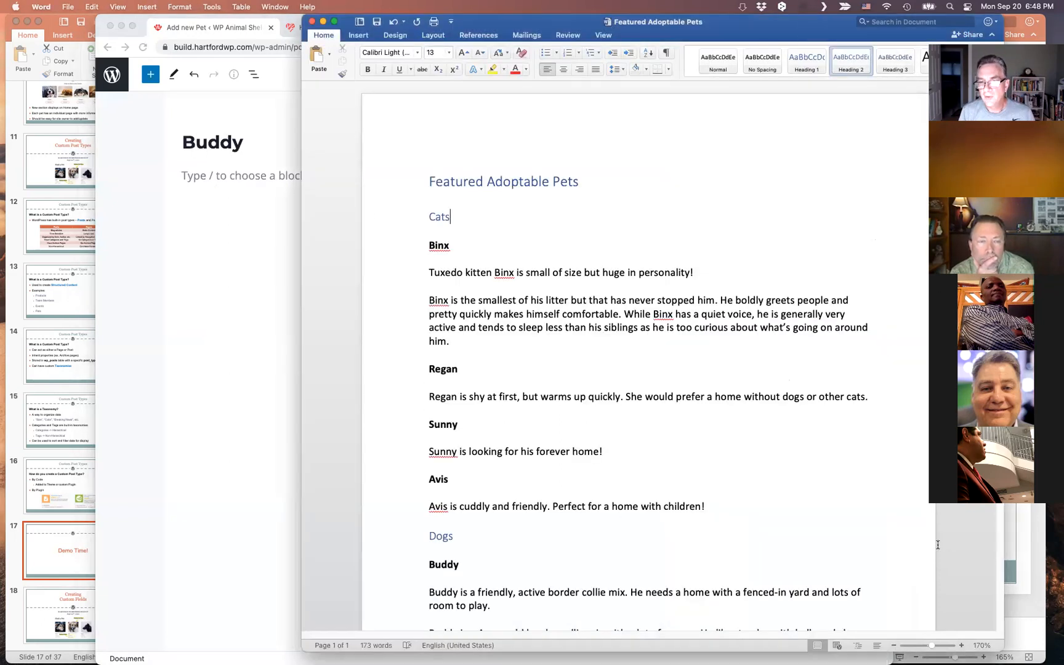
scroll(475, 485, "down", 3)
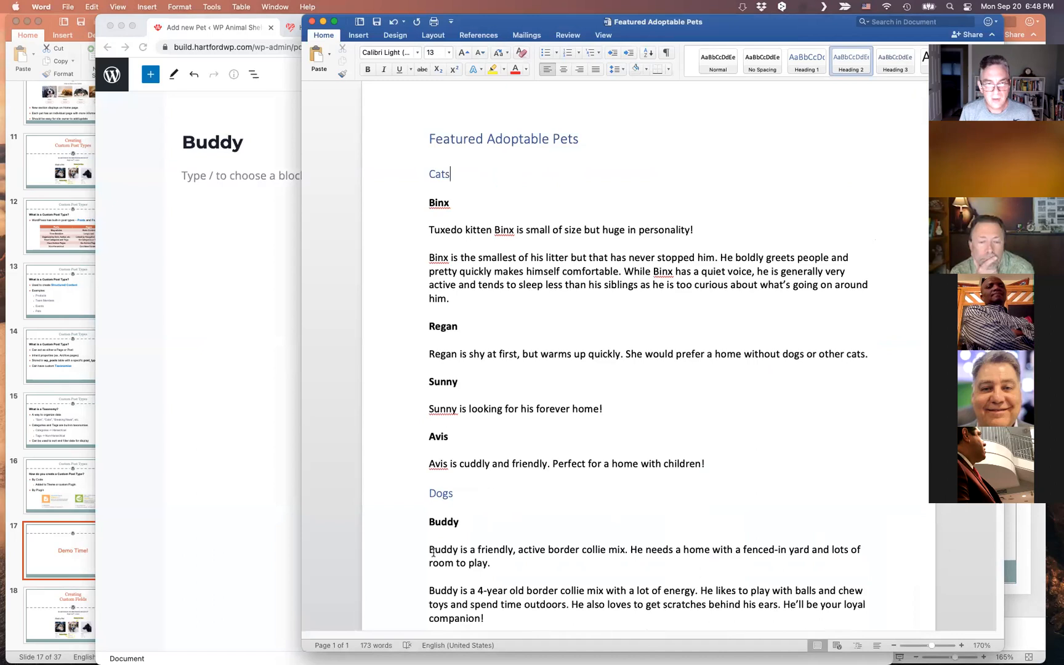
scroll(459, 560, "down", 1)
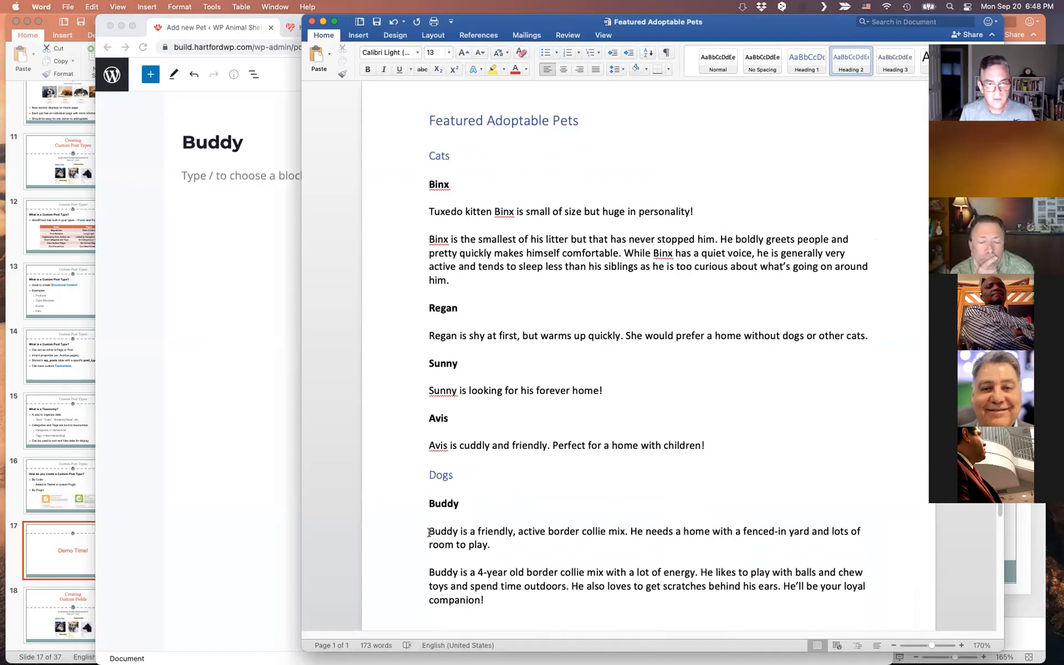
left_click_drag(430, 529, 506, 544)
key("super+c")
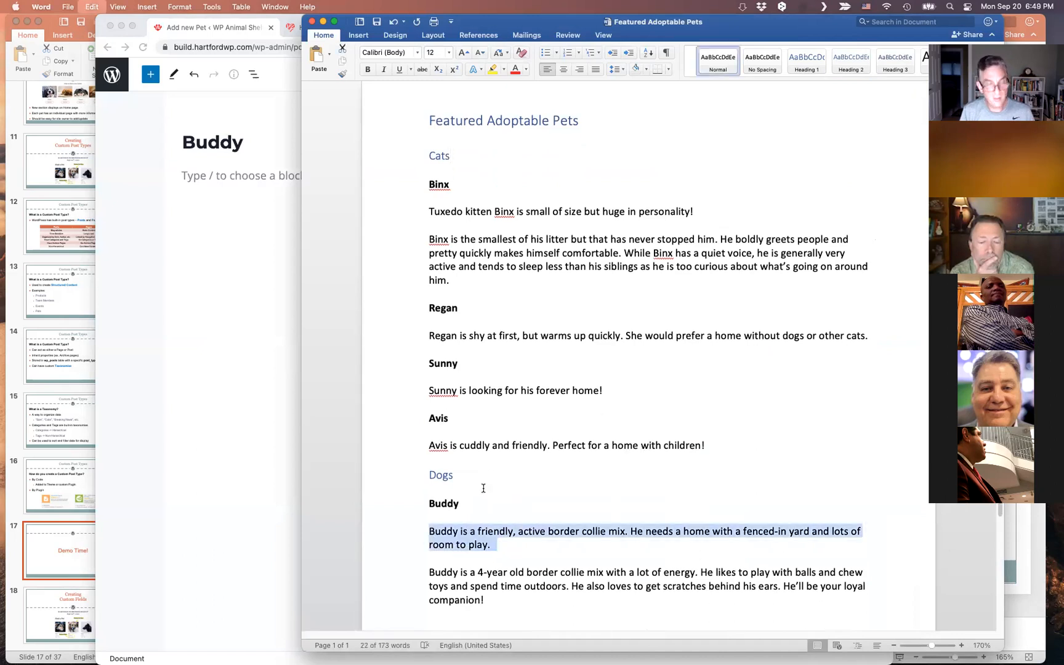
left_click(274, 169)
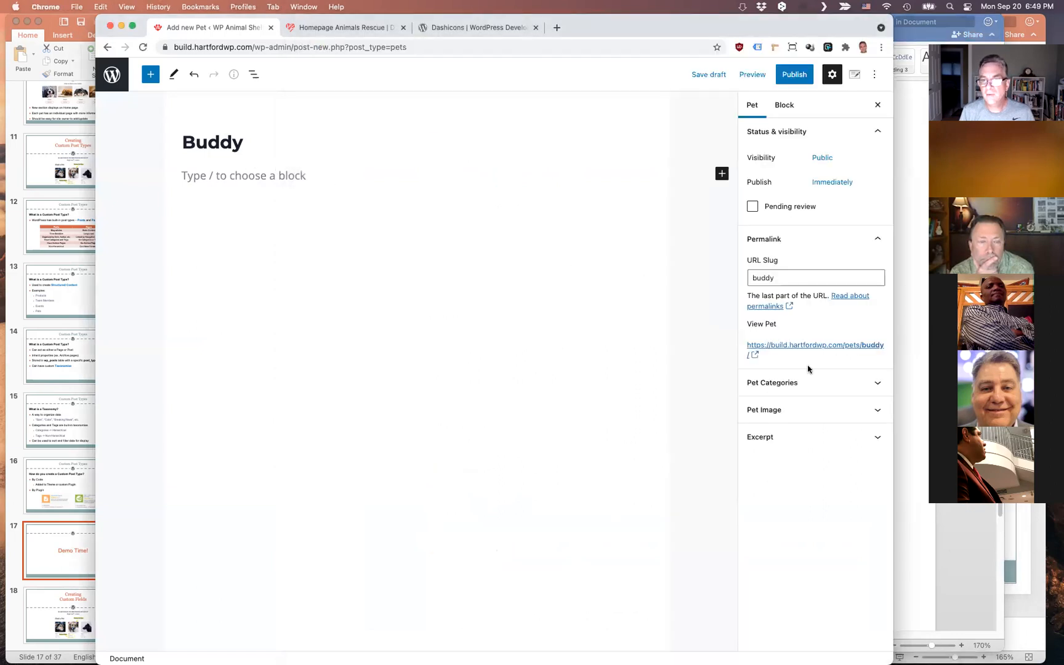
left_click(822, 437)
left_click(797, 477)
key("super+v")
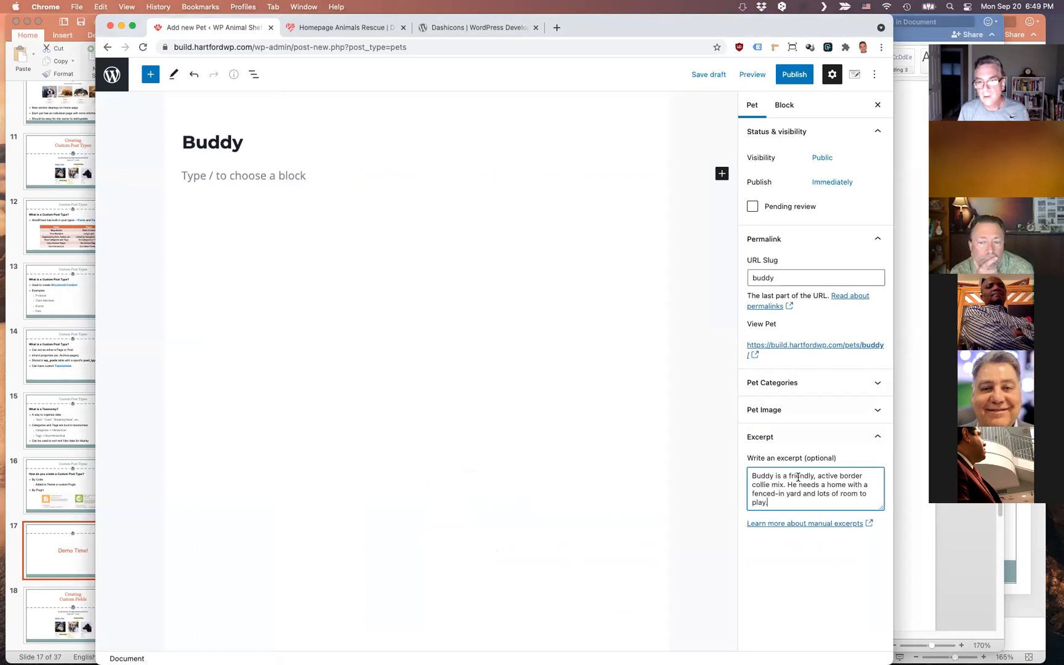
Copy Buddy's longer description from the Word document into the entry's body, pasting it without its source formatting
left_click(942, 534)
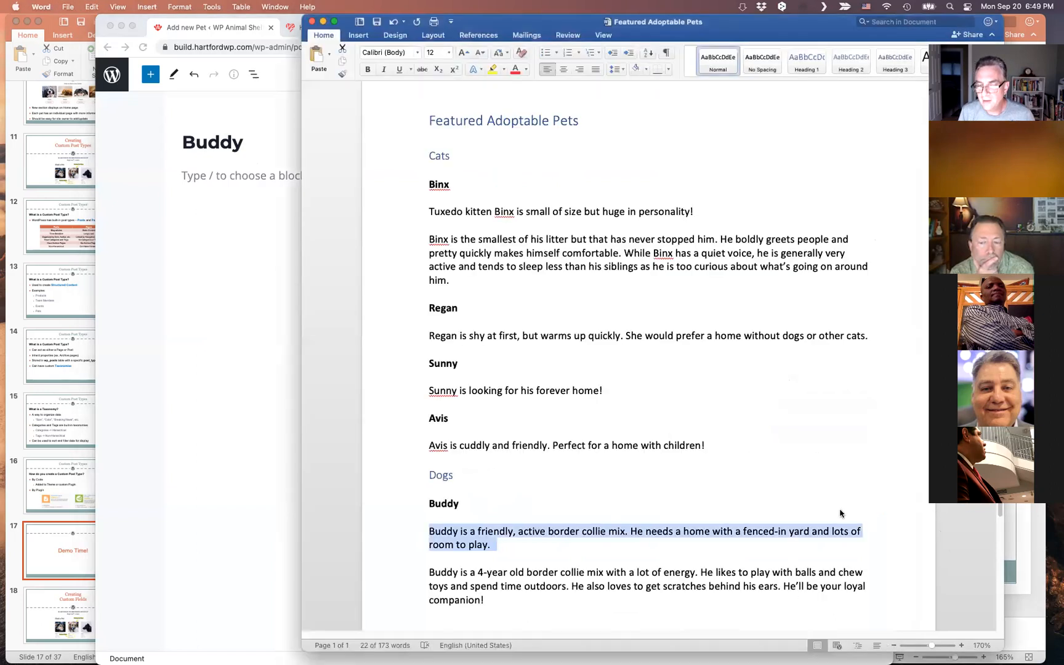
left_click_drag(430, 569, 511, 600)
key("super+c")
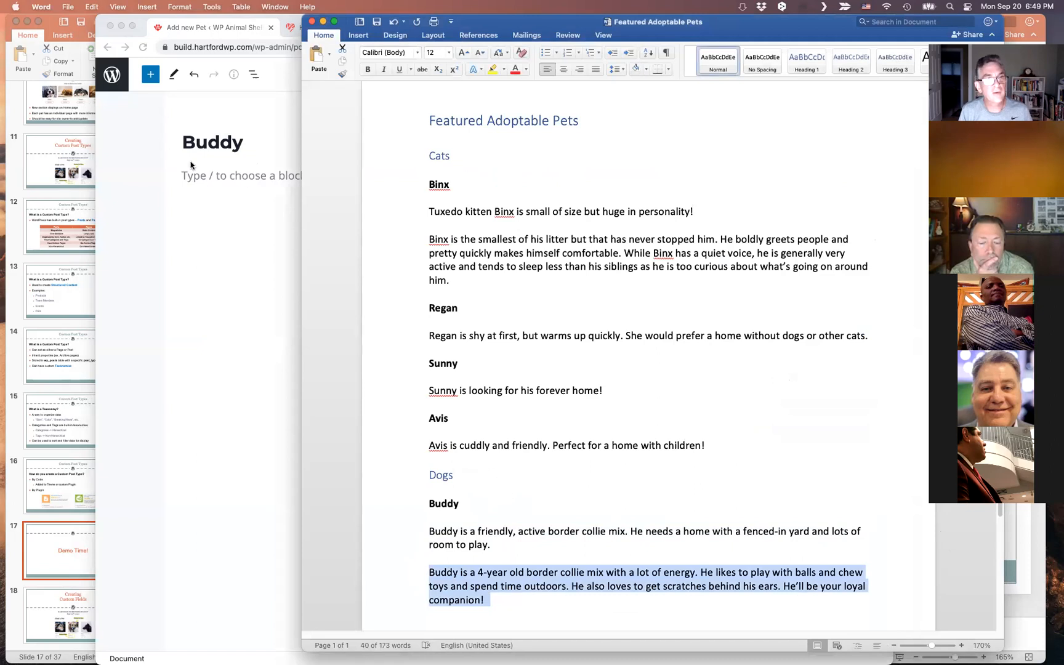
left_click(190, 178)
left_click(192, 177)
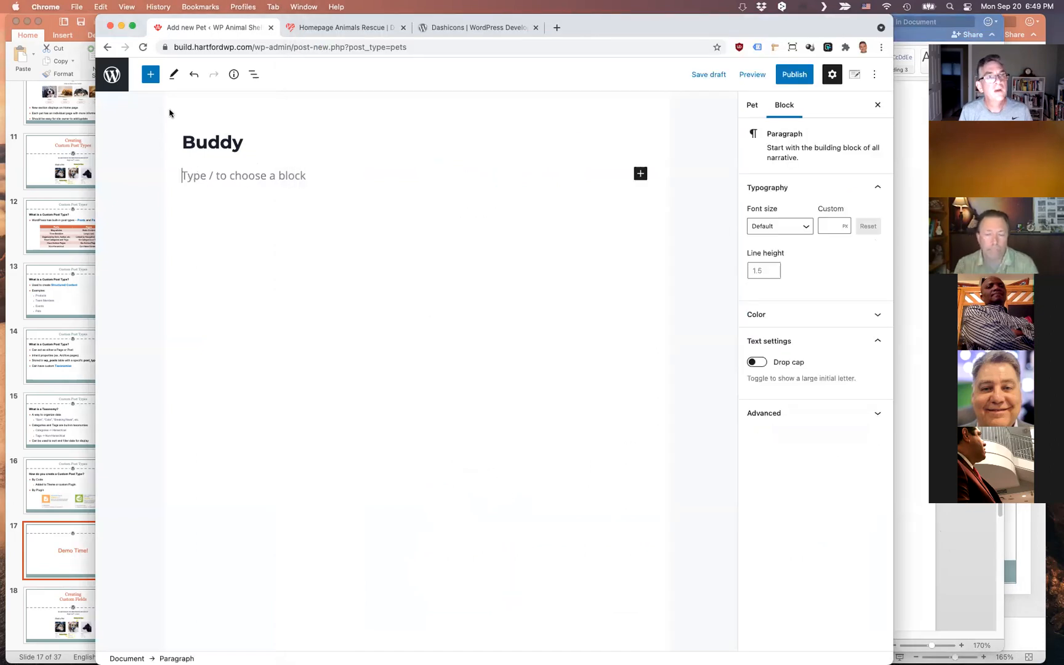
left_click(105, 7)
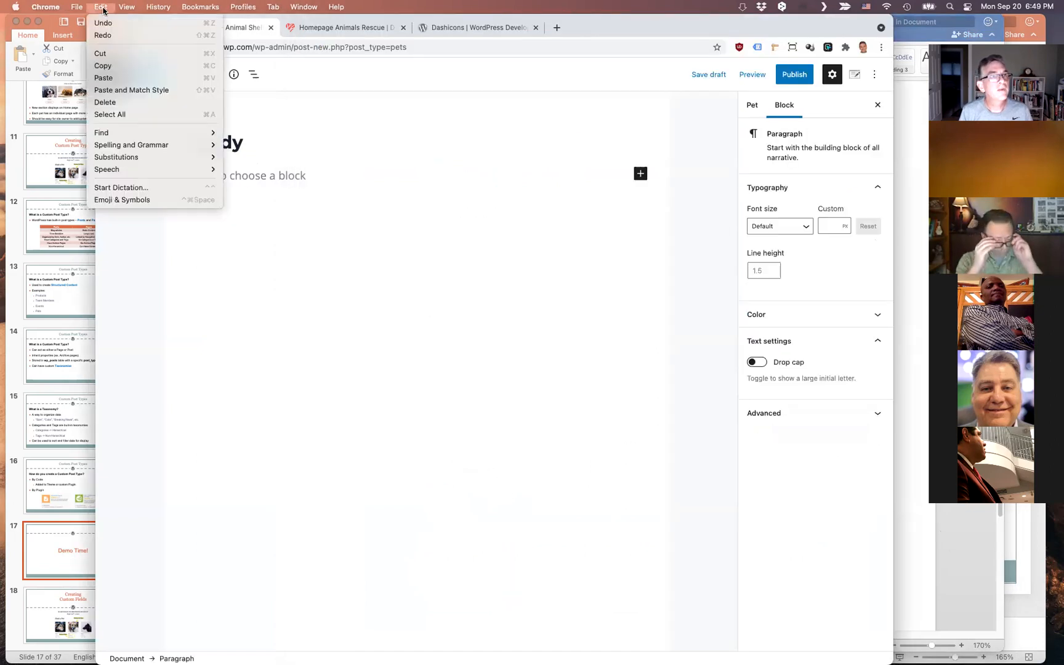
left_click(126, 91)
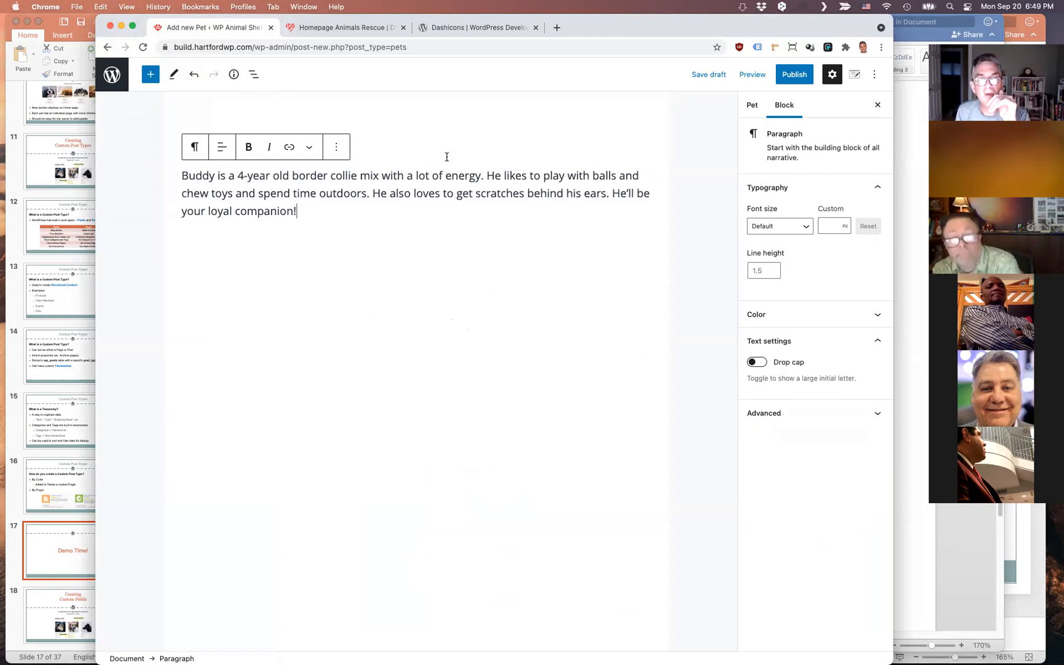
left_click(386, 122)
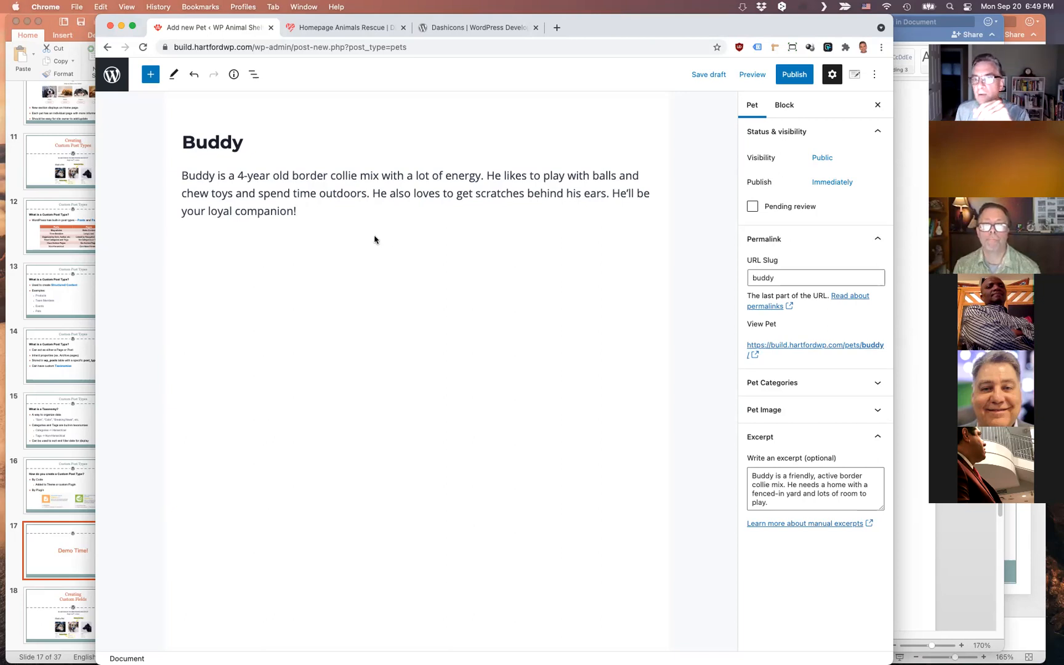
Set the black-and-white dog photo from the Media Library as Buddy's pet image
left_click(838, 417)
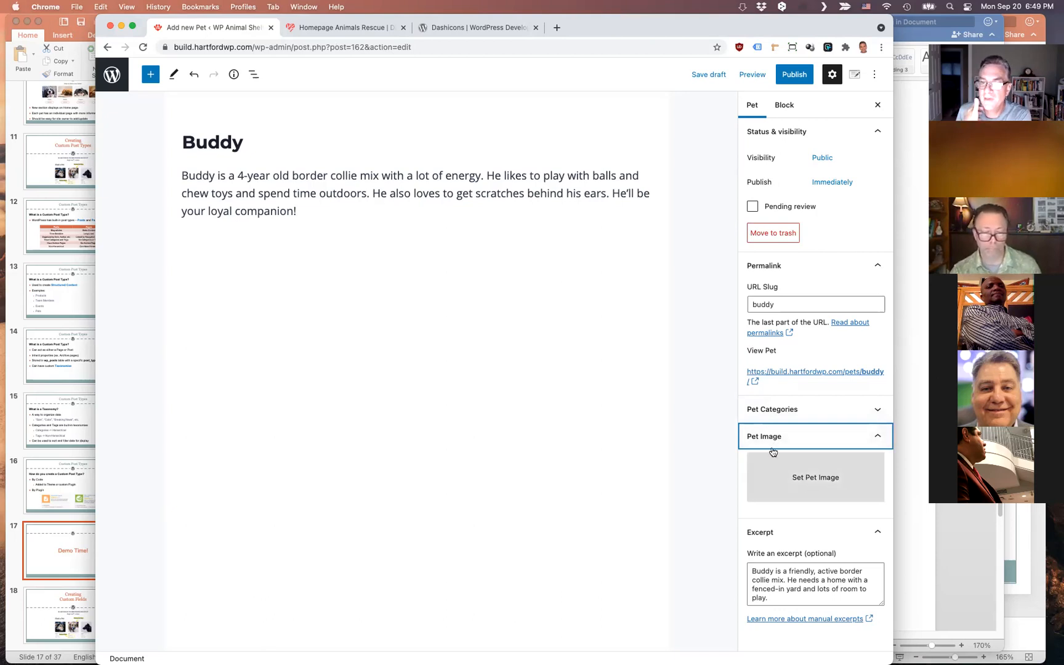
left_click(814, 479)
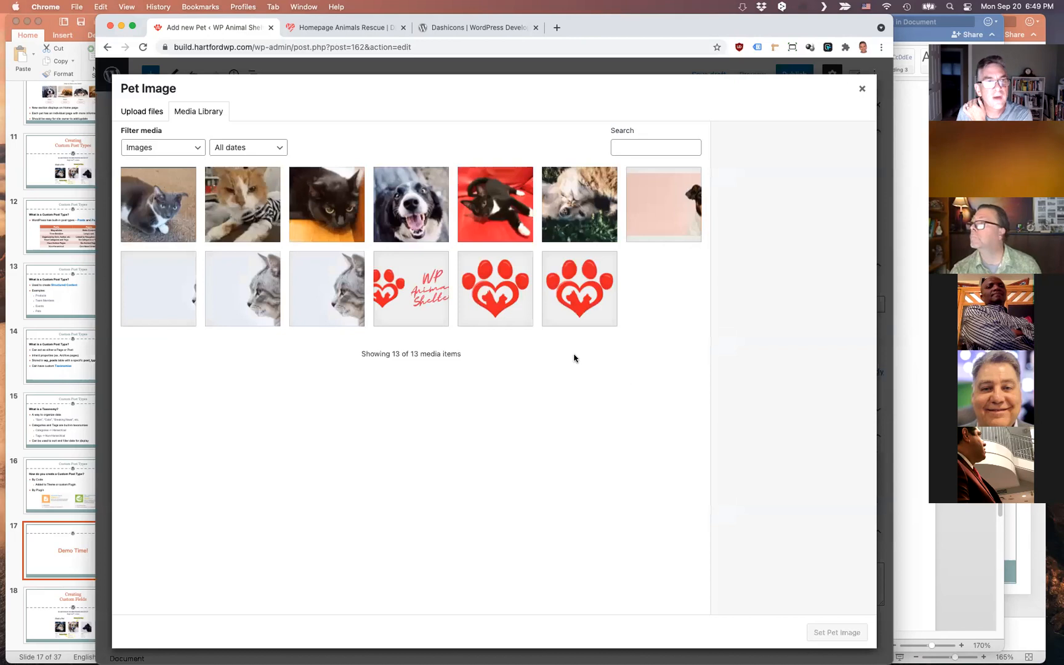
left_click(427, 213)
left_click(846, 633)
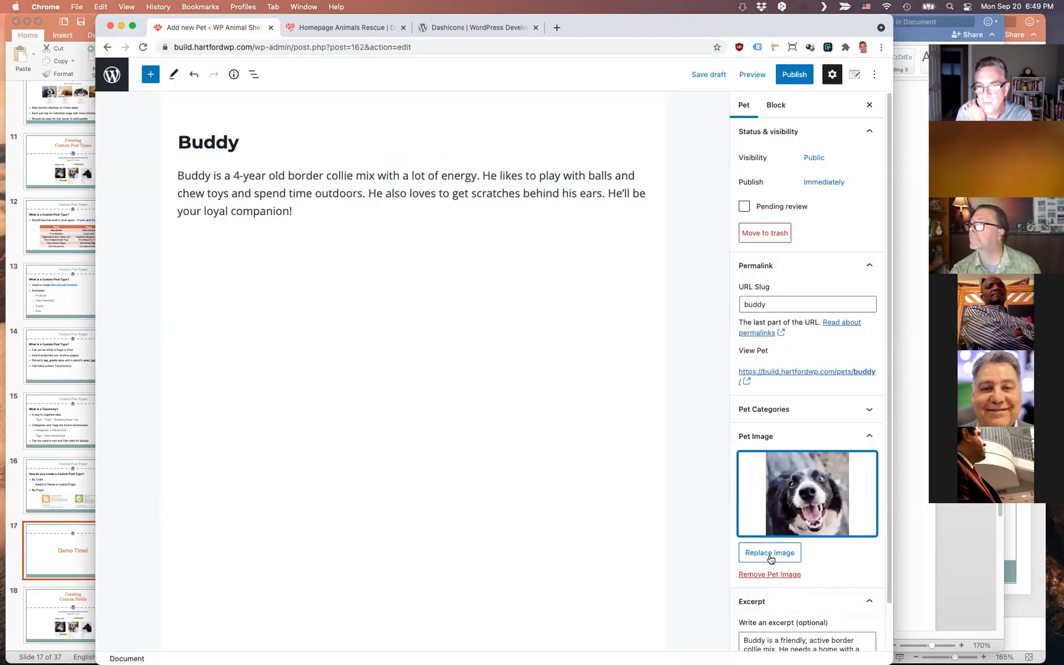
Assign Buddy to the Dogs pet category only, leaving Cats unselected
left_click(859, 410)
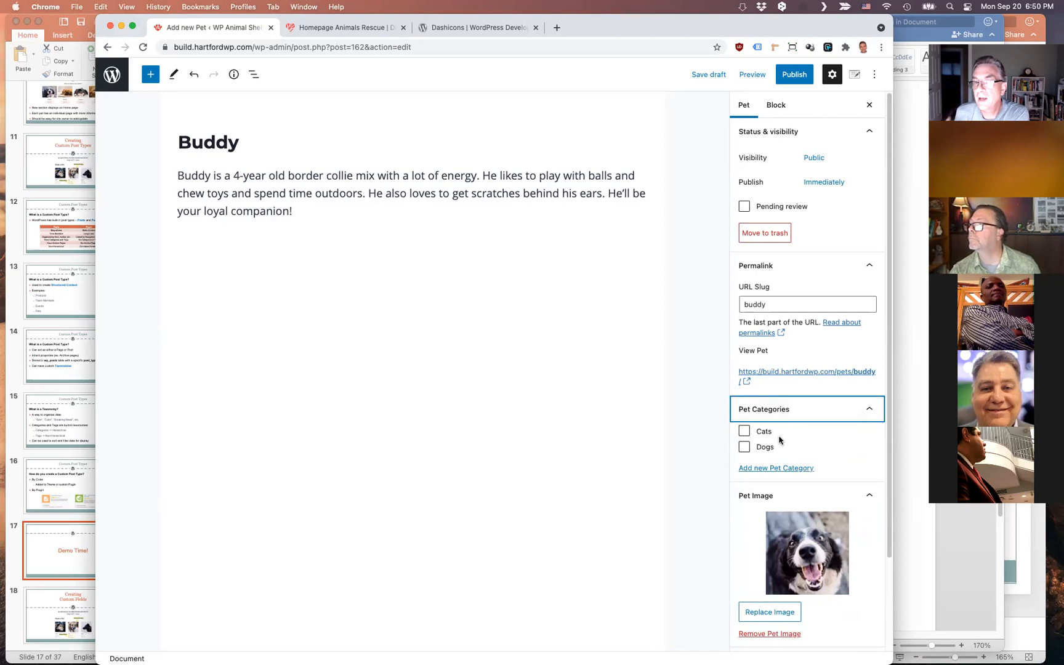
left_click(744, 431)
left_click(744, 447)
left_click(744, 431)
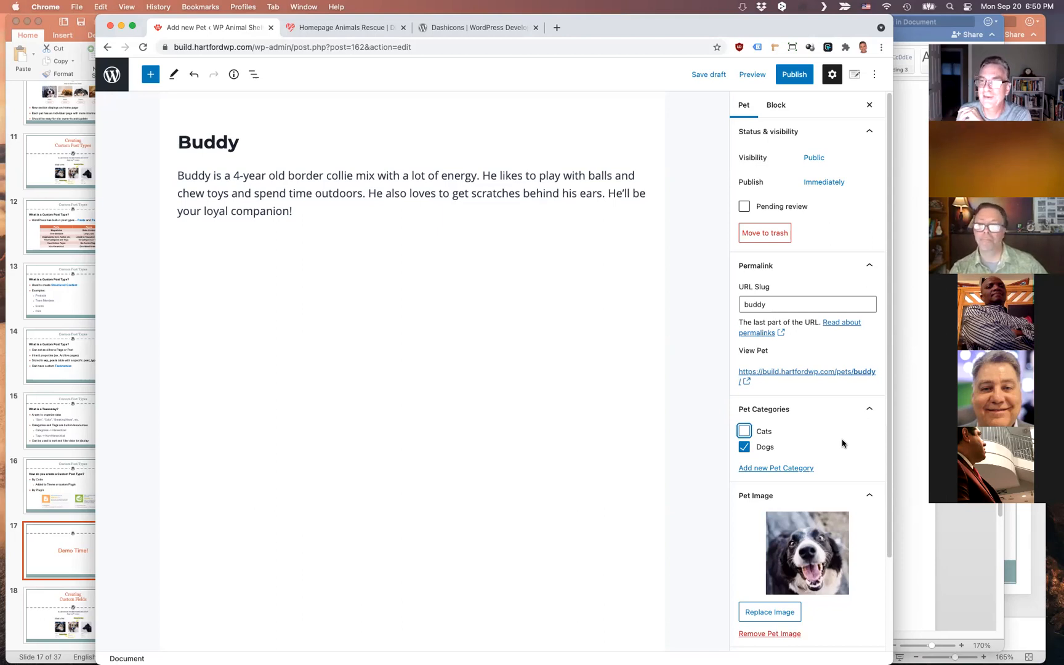
scroll(824, 445, "down", 4)
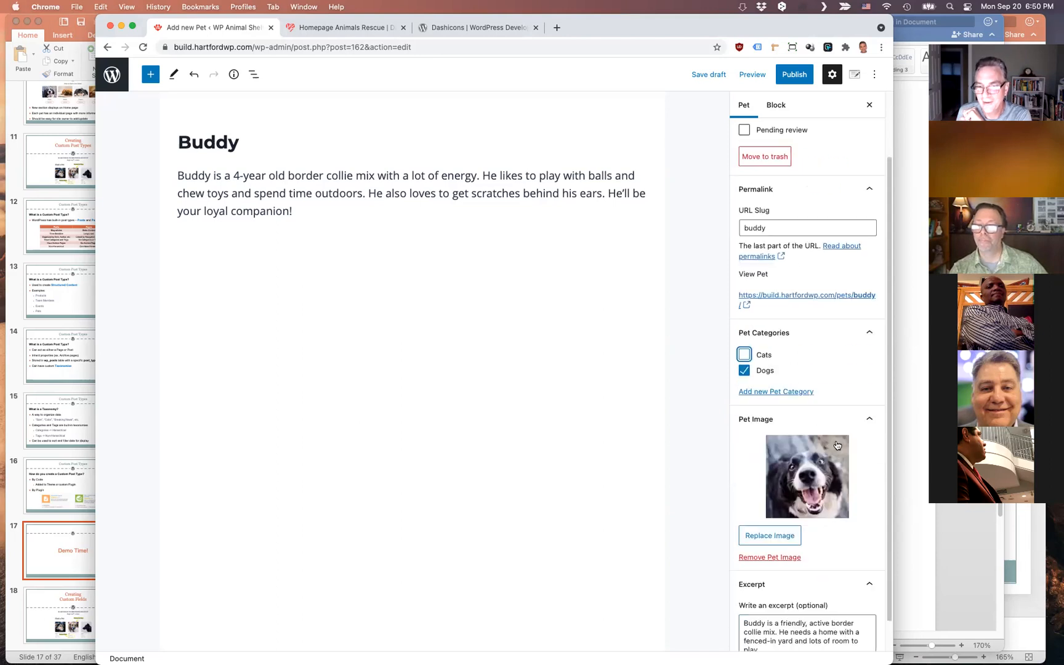
scroll(836, 438, "up", 4)
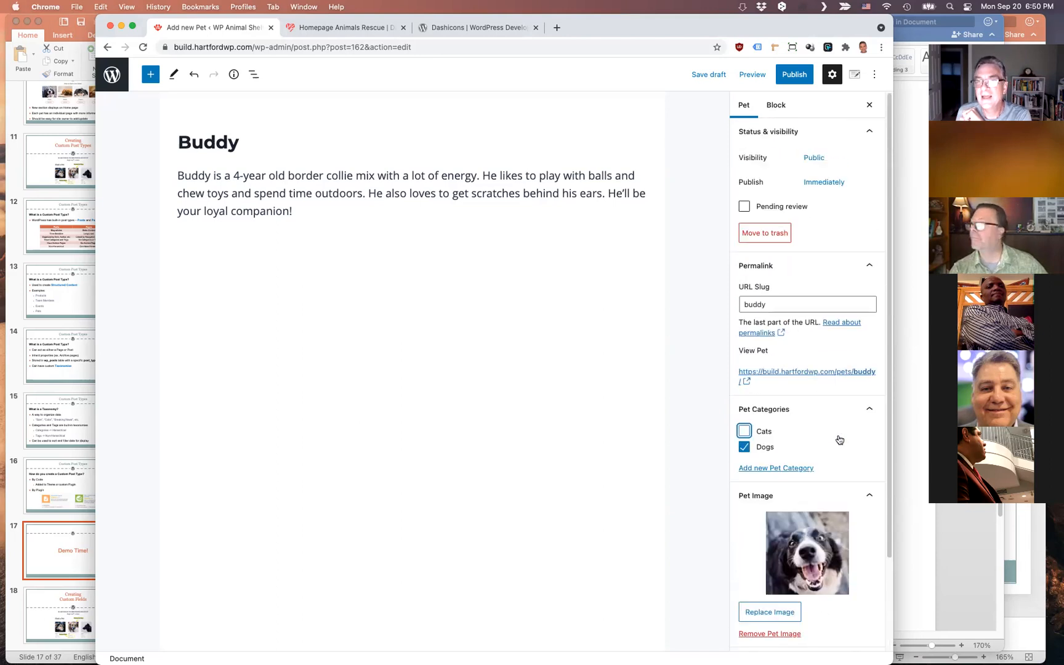
Publish the Buddy entry and return to the list of all pets
left_click(800, 76)
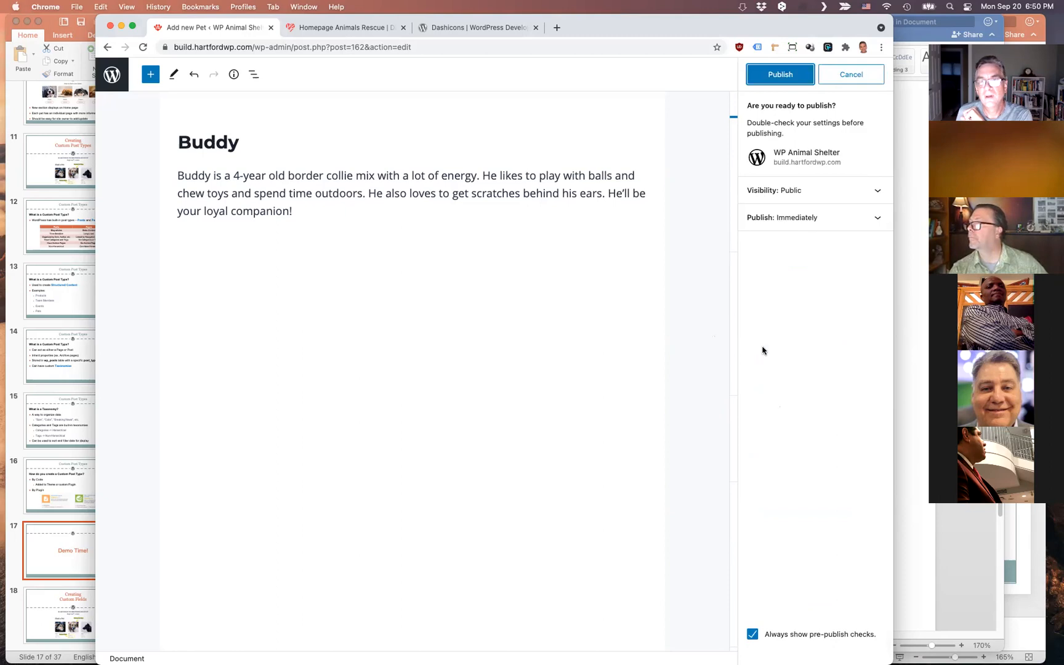
left_click(785, 75)
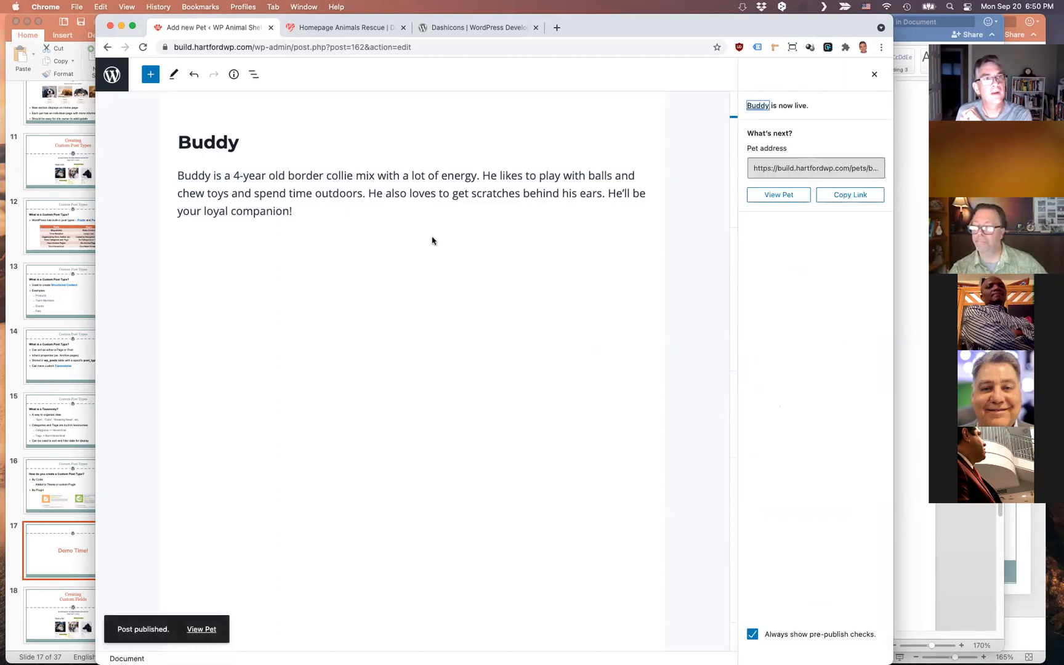
left_click(112, 74)
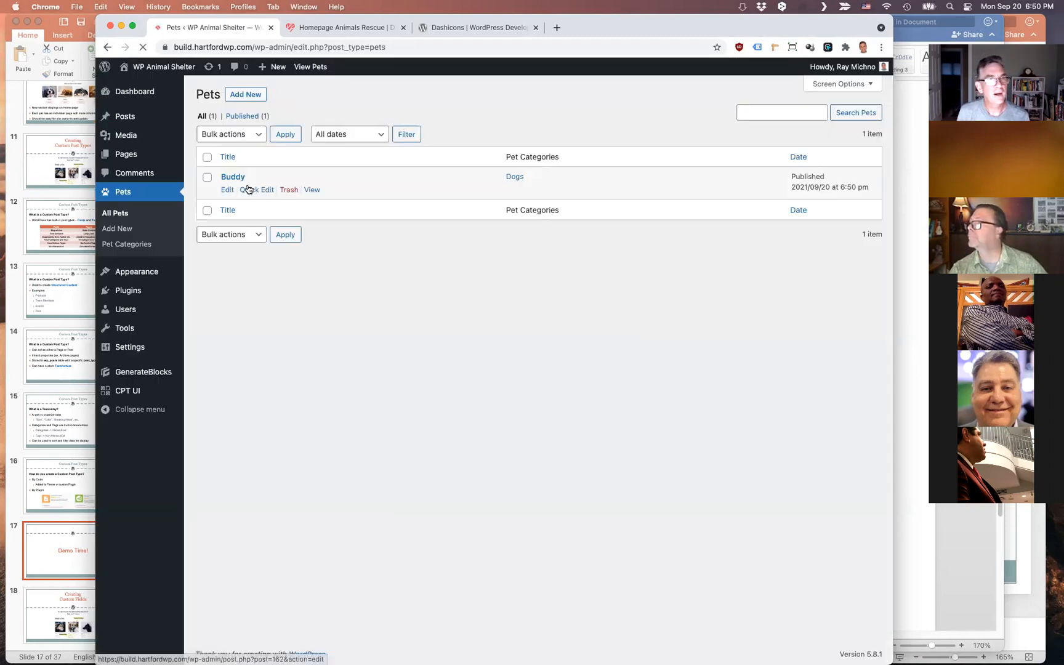
Start another new pet entry and title it Binx, copying the name from the Word document
left_click(254, 96)
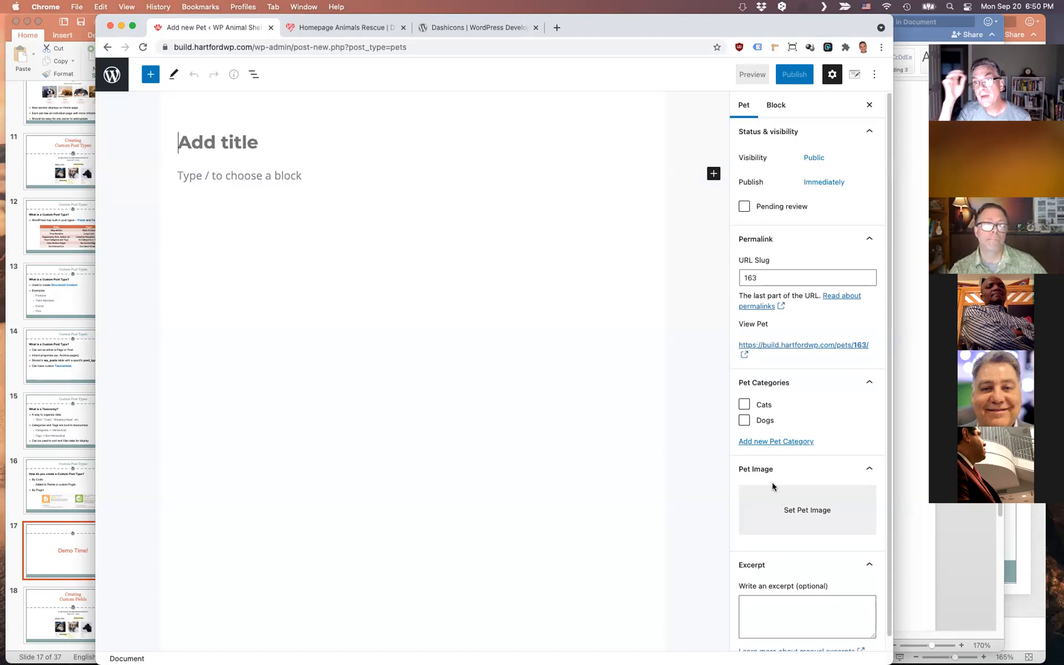
left_click(902, 421)
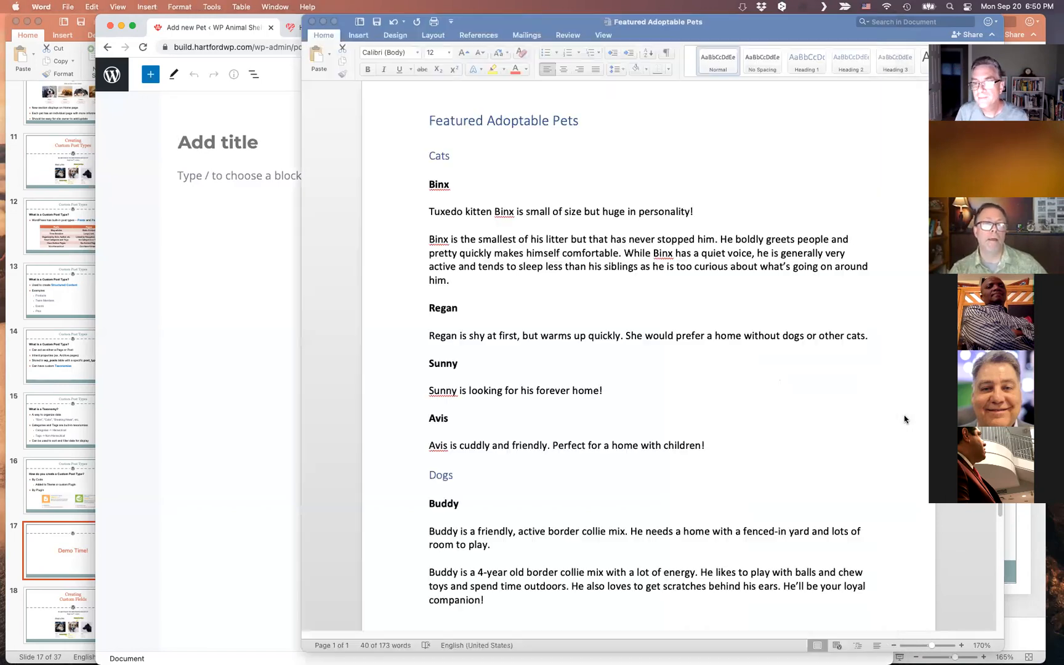
double_click(439, 184)
key("super+c")
left_click(264, 212)
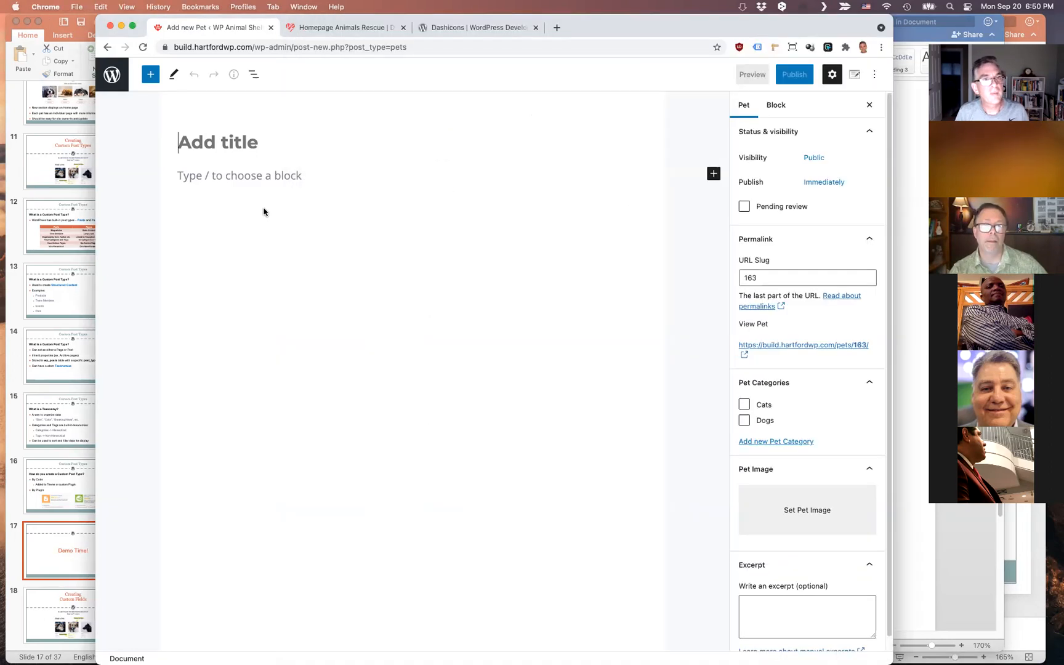
key("super+v")
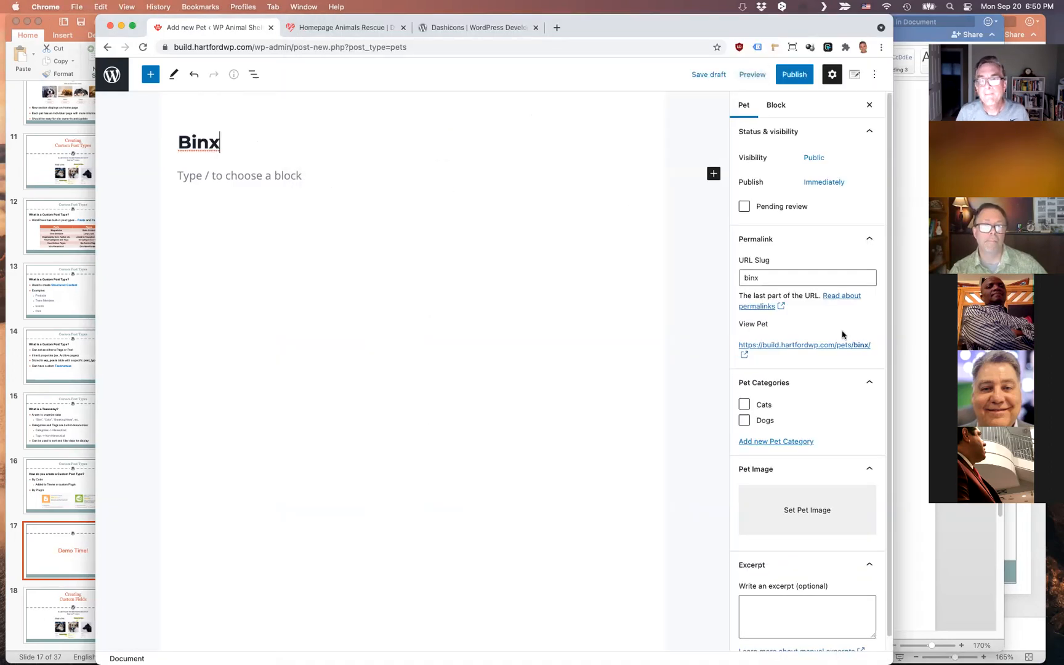
Copy Binx's one-line tuxedo kitten description from the Word document into the entry's excerpt
left_click(916, 351)
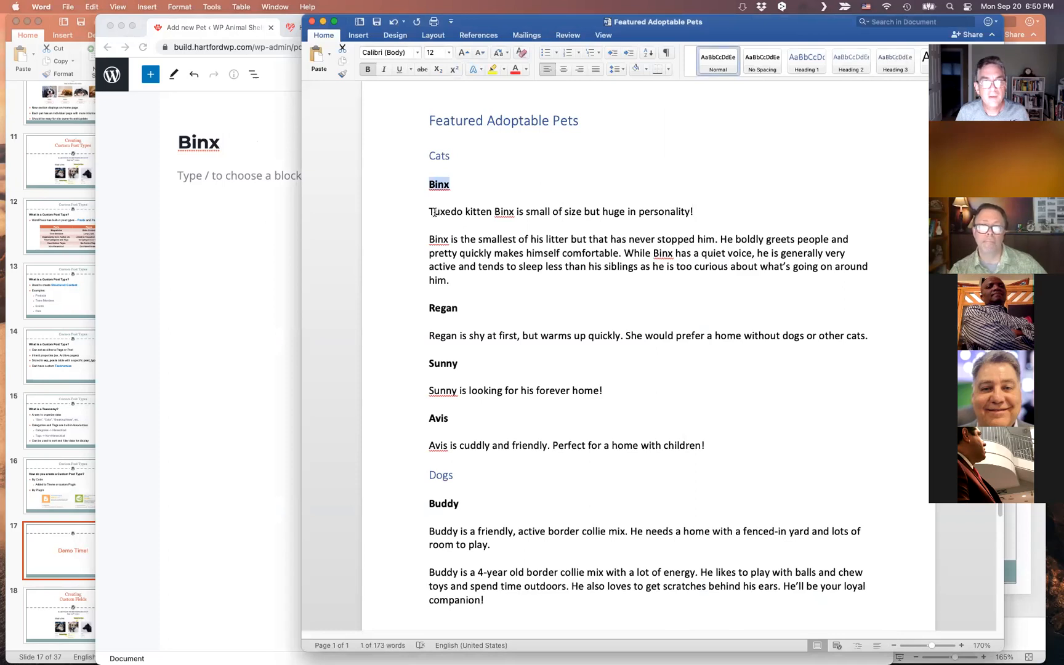
left_click_drag(430, 211, 675, 213)
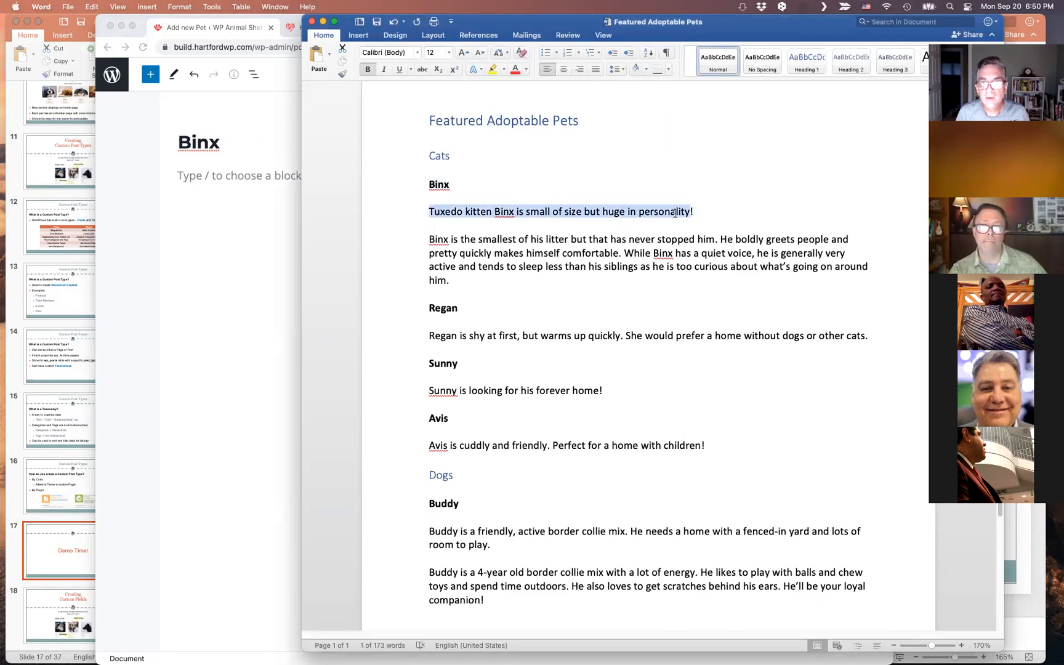
key("super+c")
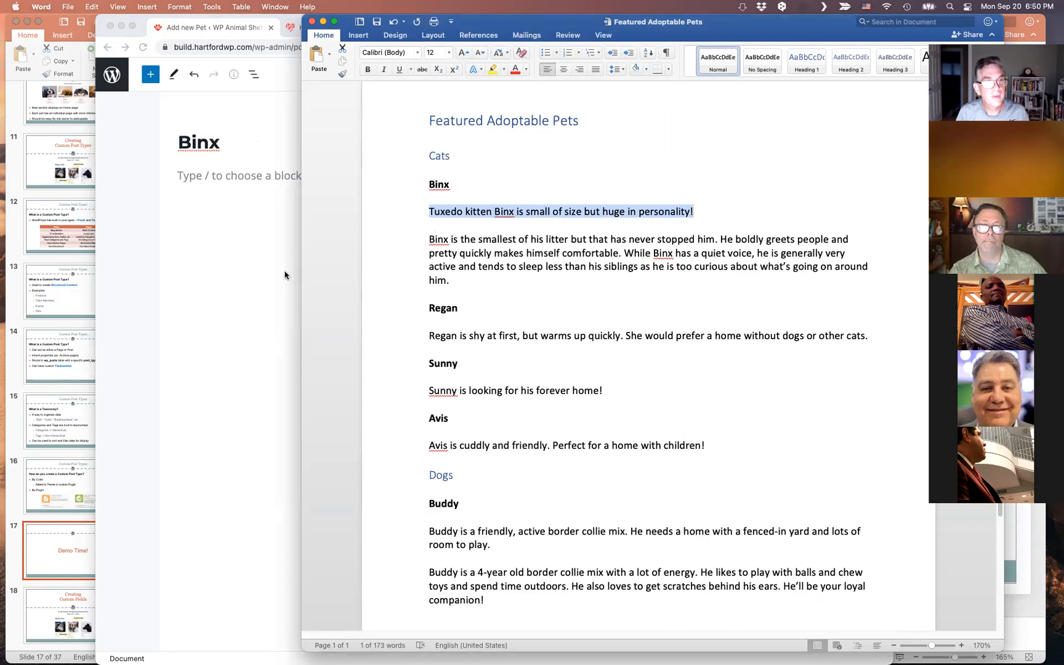
left_click(285, 273)
left_click(807, 625)
key("super+v")
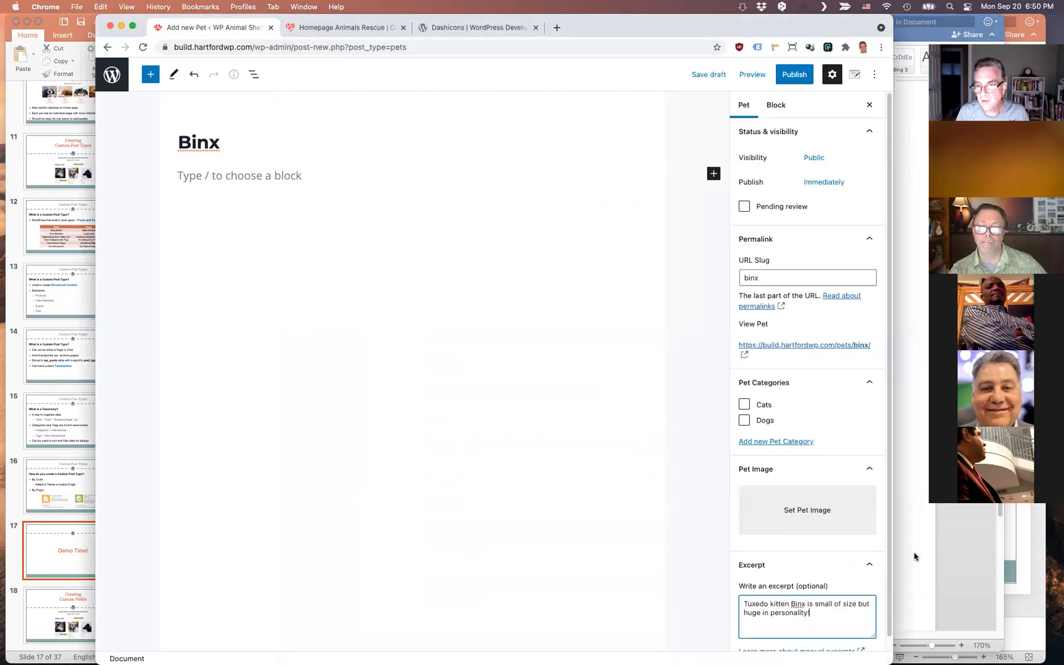
Copy Binx's longer description from the Word document into the entry's body, pasting it without its source formatting
left_click(918, 544)
left_click_drag(429, 239, 453, 277)
key("super+c")
left_click(237, 176)
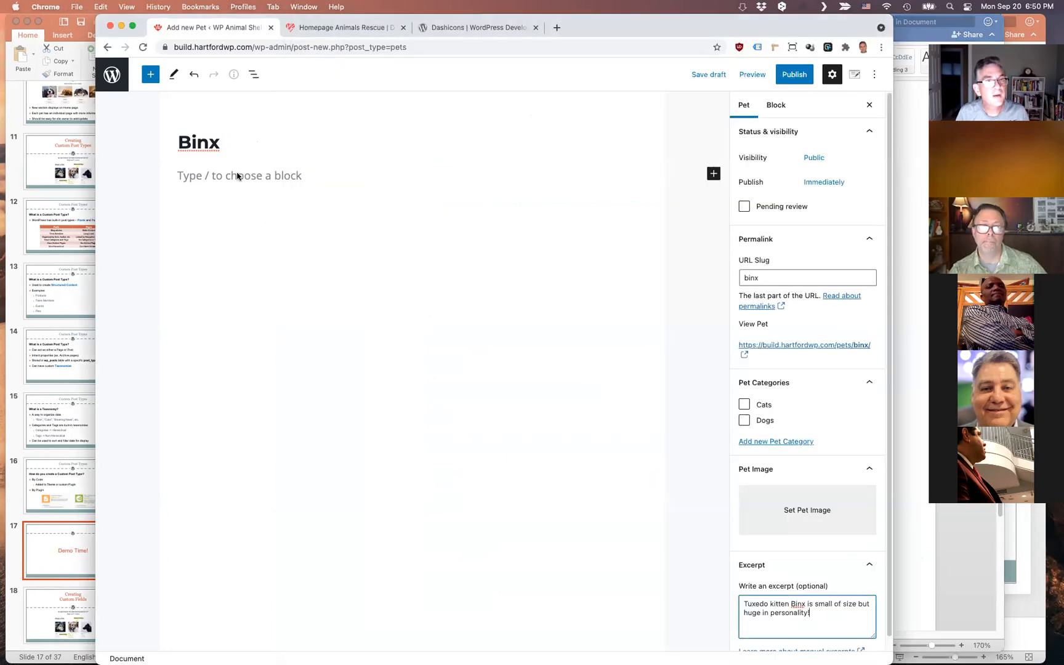
left_click(214, 178)
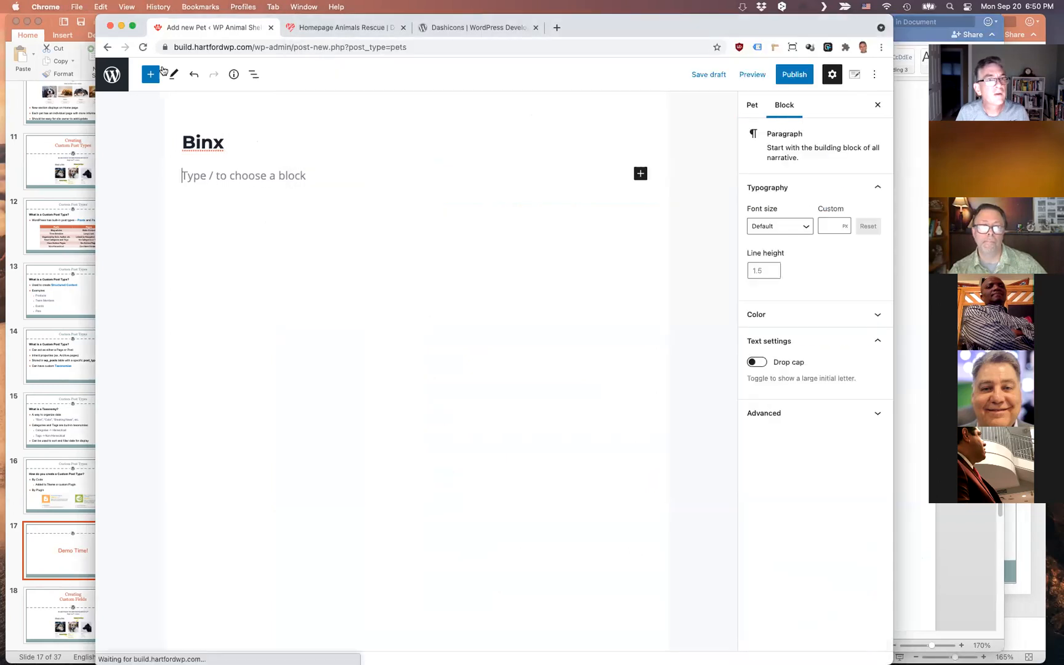
left_click(101, 7)
left_click(123, 90)
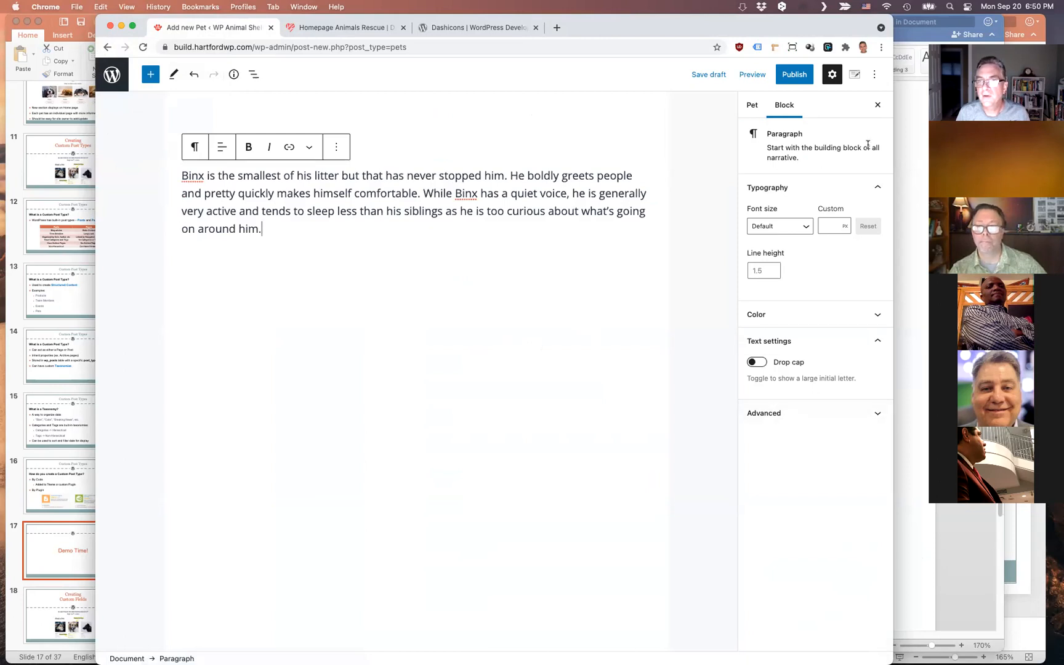
Assign the Binx entry to the Cats pet category in the pet settings
left_click(752, 107)
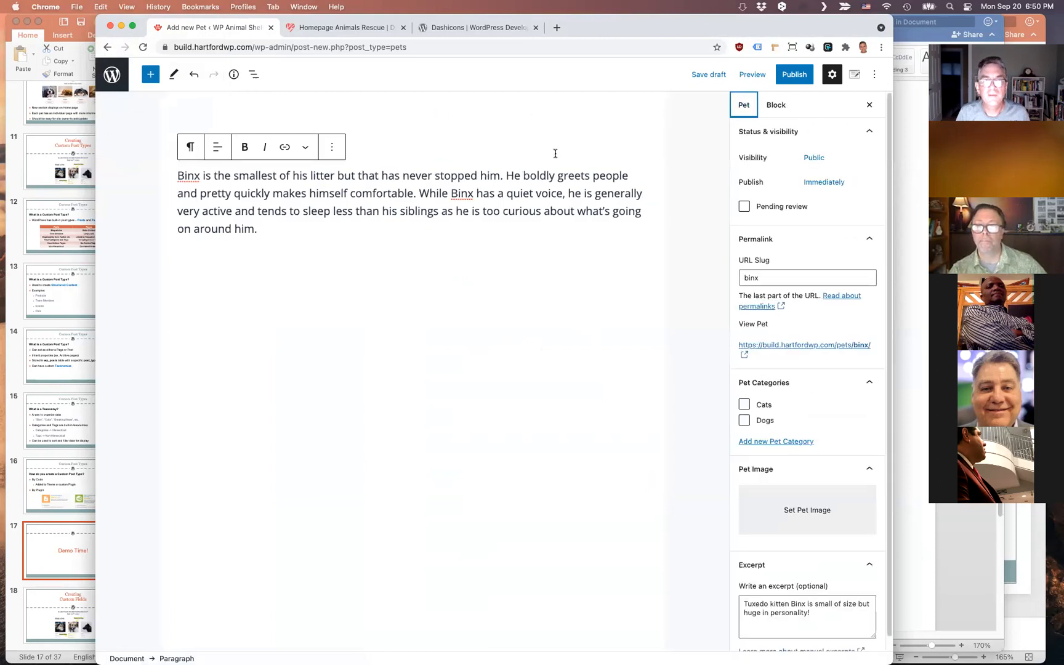
left_click(744, 404)
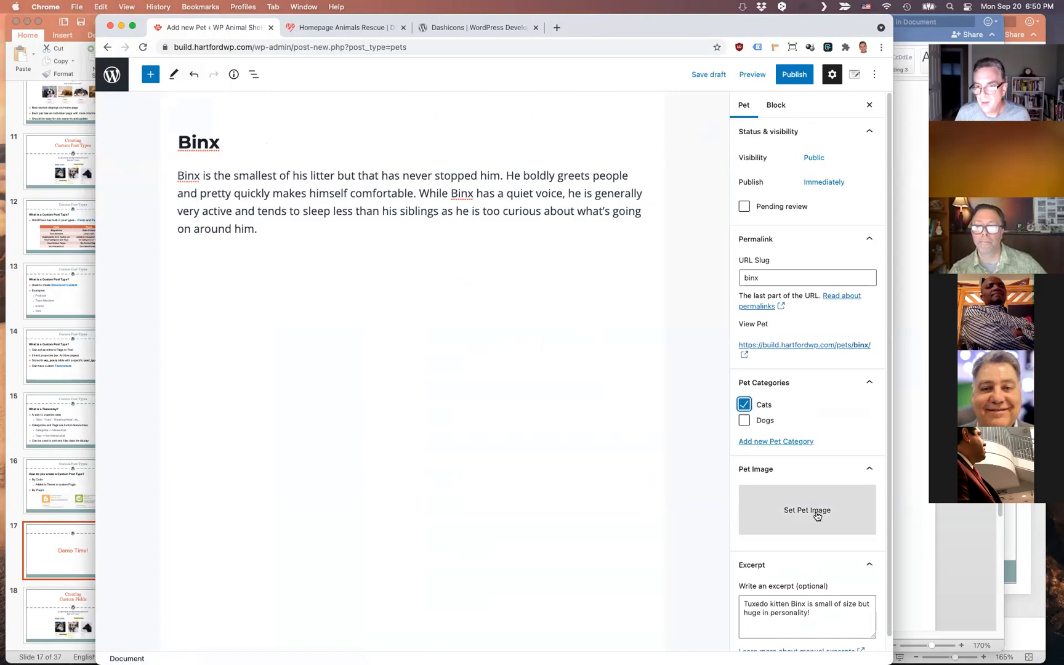
Set binx.jpg from the media library as the Binx entry's pet image
left_click(817, 516)
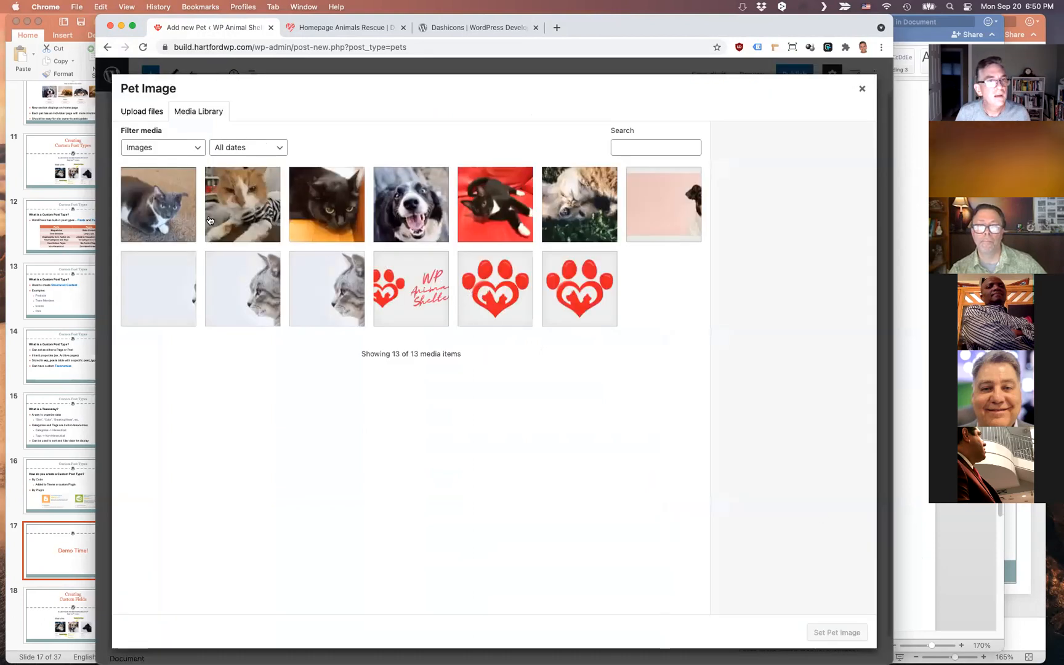
left_click(491, 212)
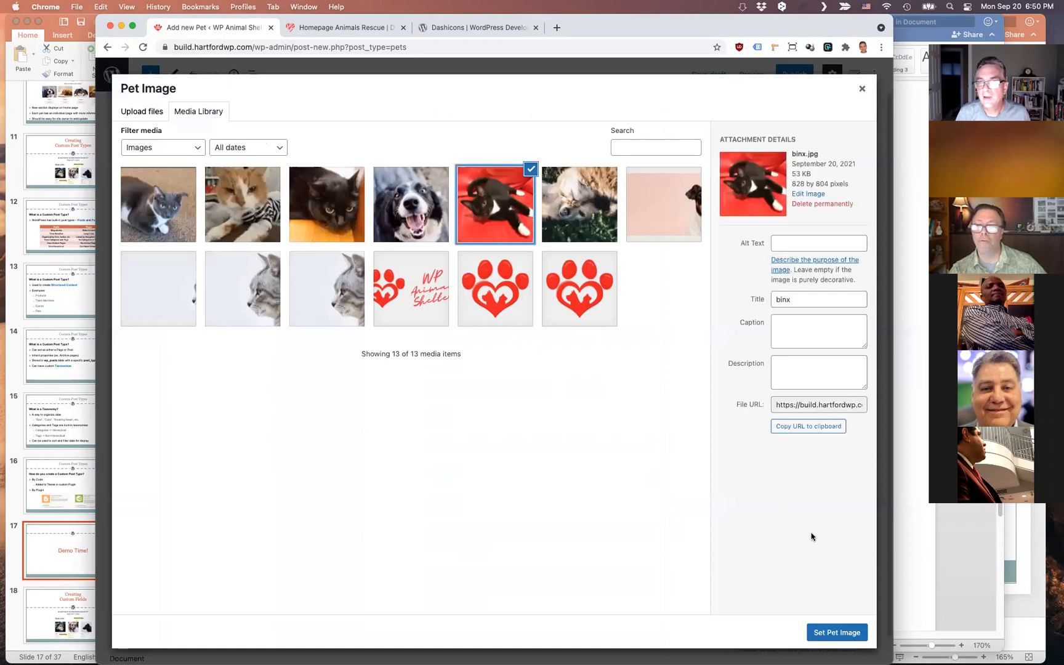
left_click(832, 634)
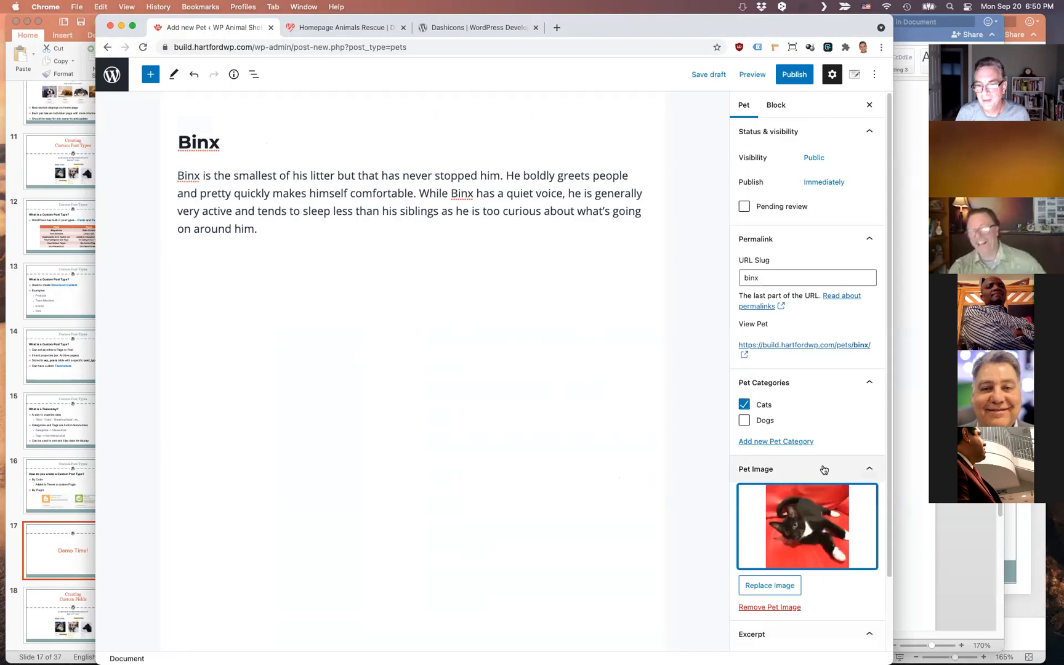
scroll(827, 395, "down", 1)
scroll(826, 395, "down", 1)
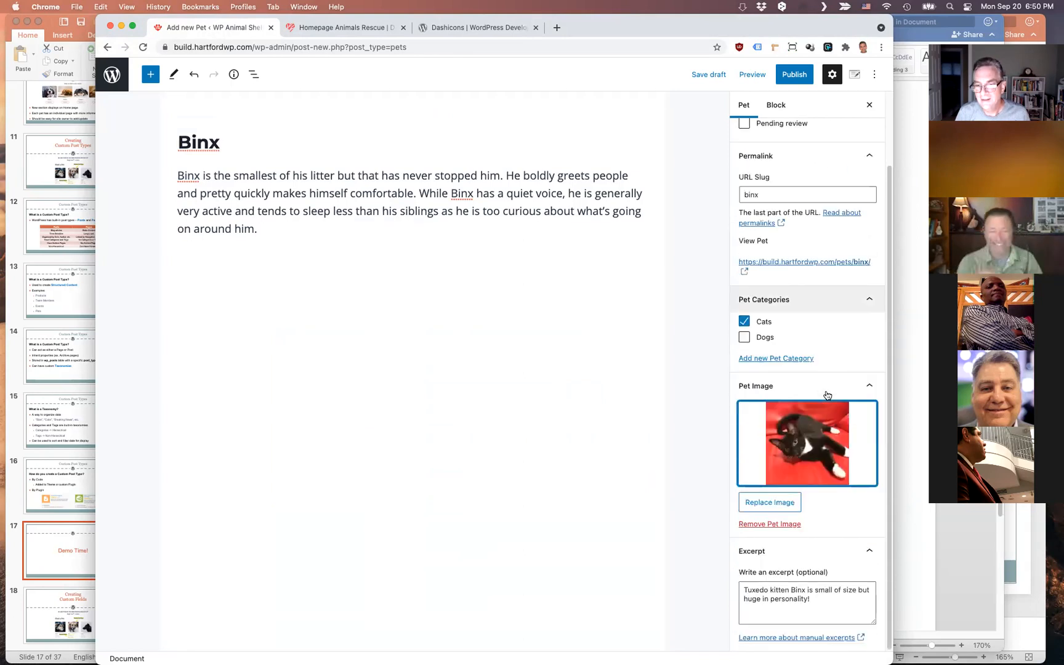
scroll(826, 395, "up", 2)
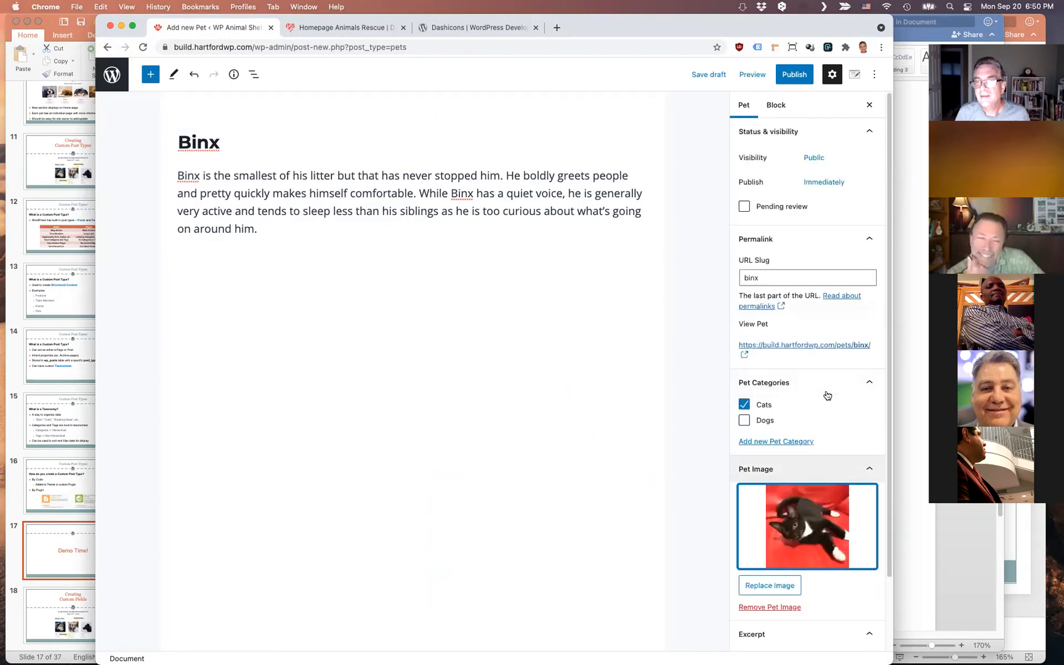
Publish the Binx entry and return to the list of all pets to check the Pet Categories column
left_click(794, 75)
left_click(783, 75)
left_click(111, 74)
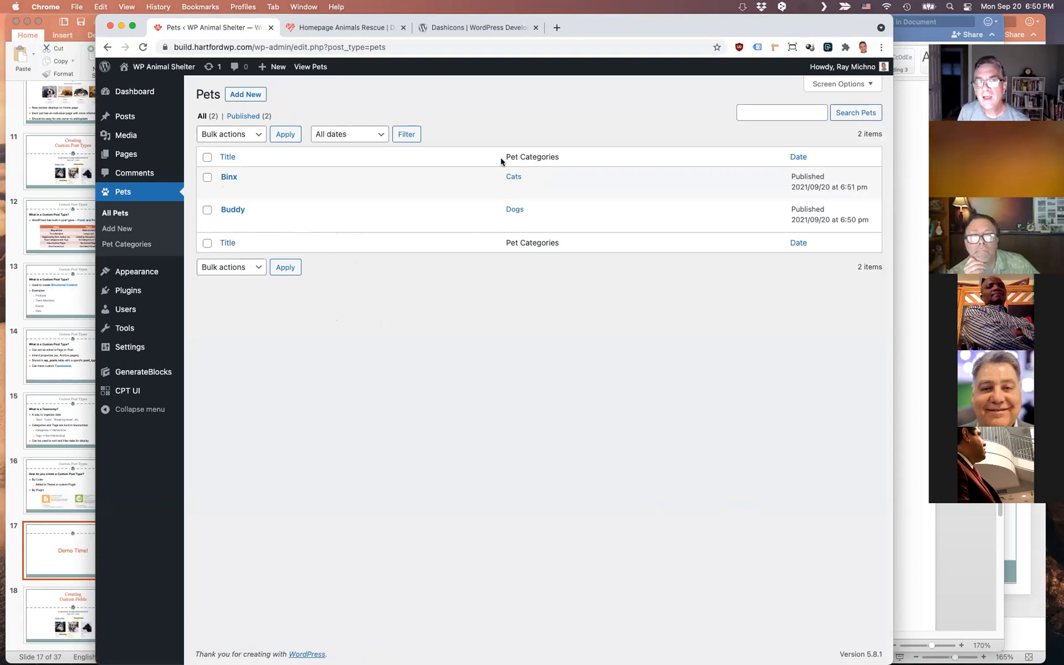
left_click_drag(507, 157, 555, 157)
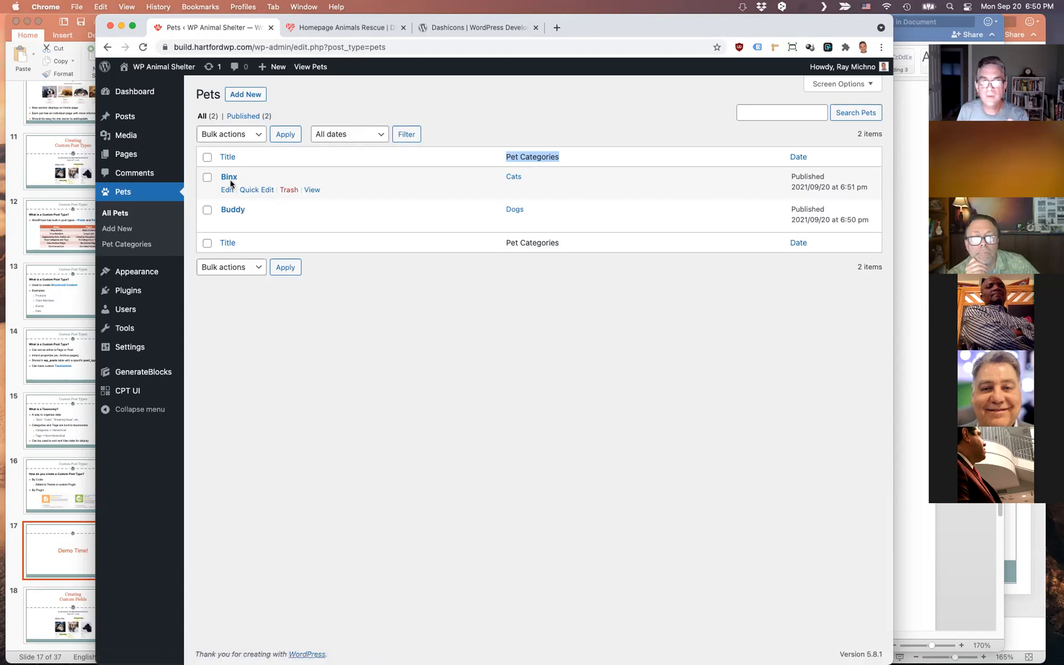
left_click(250, 191)
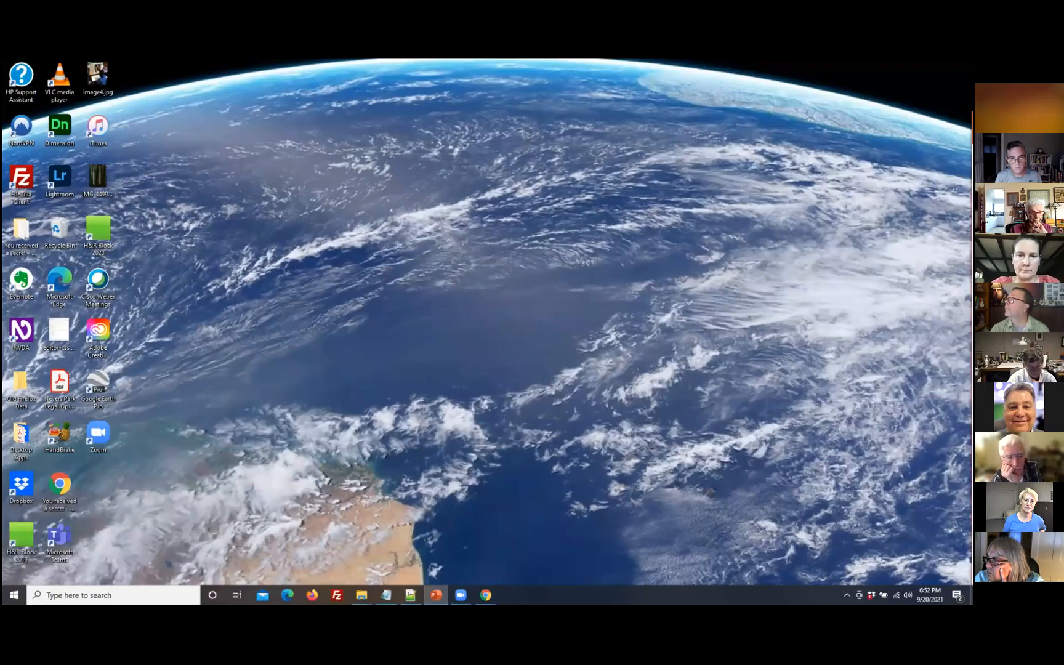
Switch to the PowerPoint presentation and show the Creating Custom Fields slide followed by the What are Custom Fields? slide
left_click(435, 595)
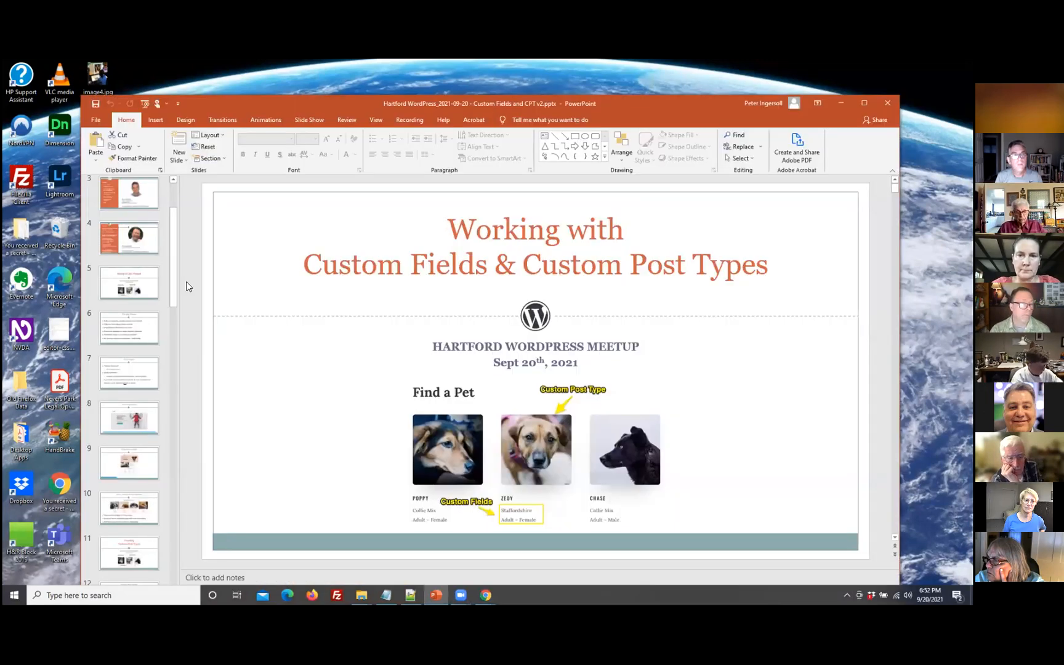
scroll(142, 447, "down", 8)
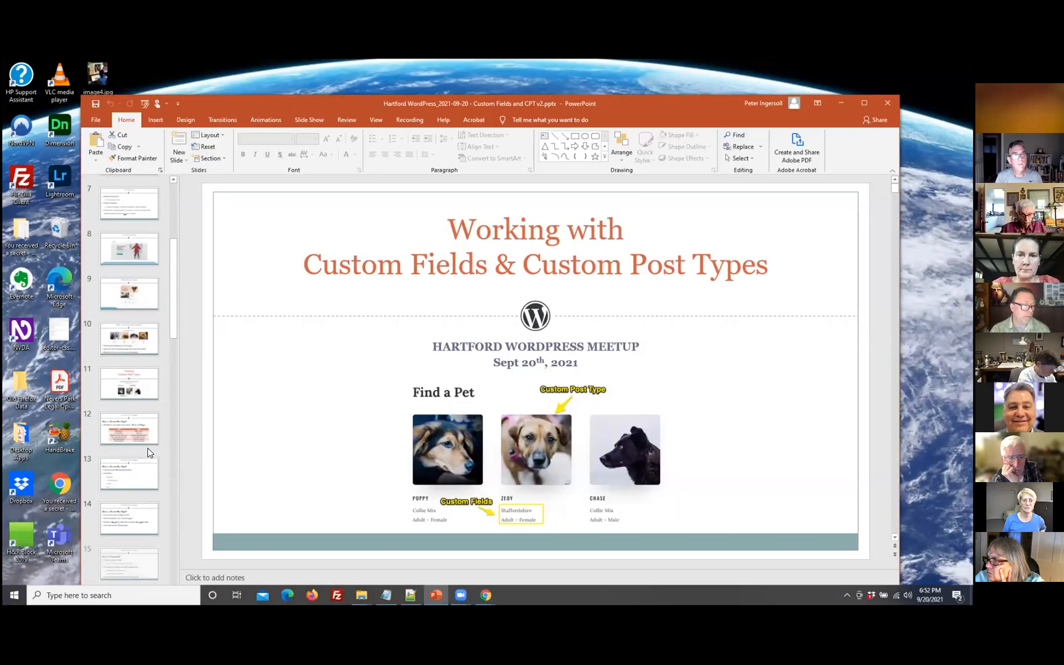
left_click(128, 437)
left_click(152, 473)
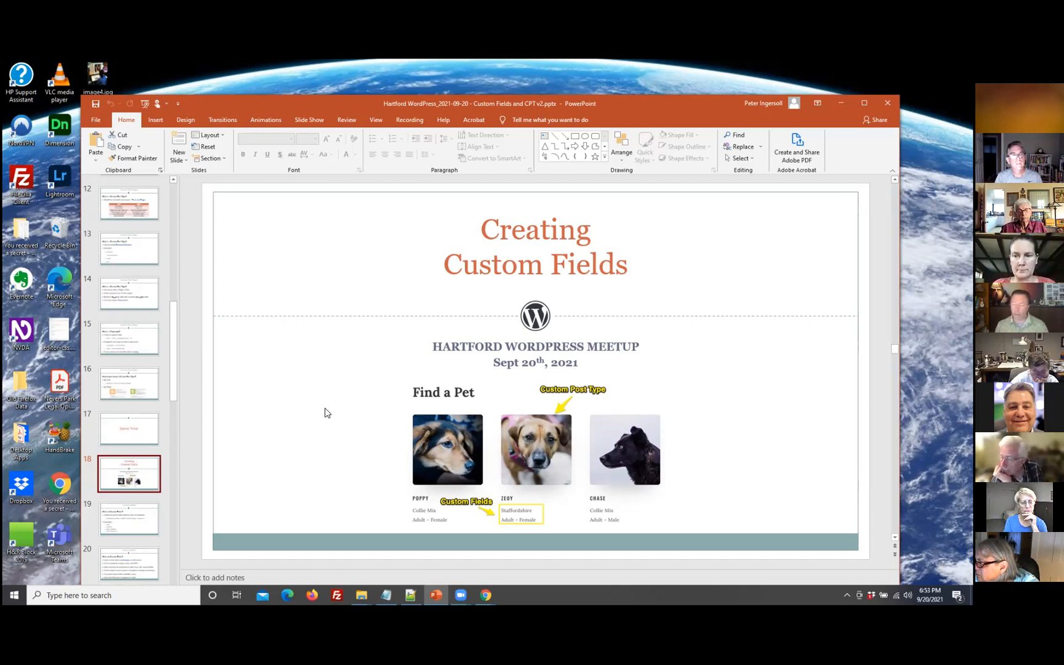
left_click(133, 523)
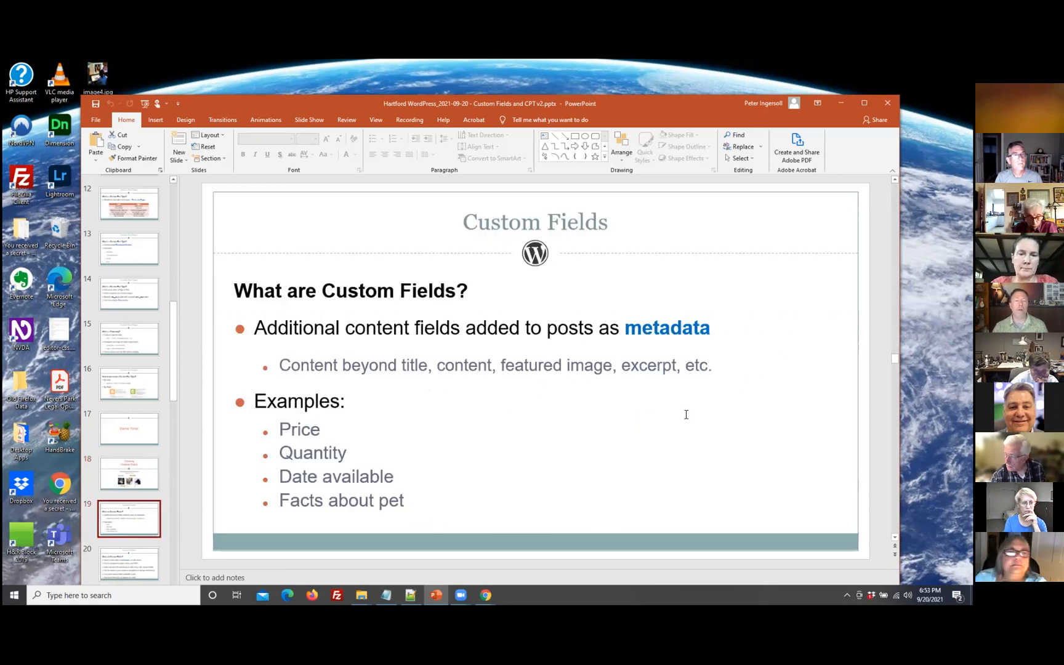
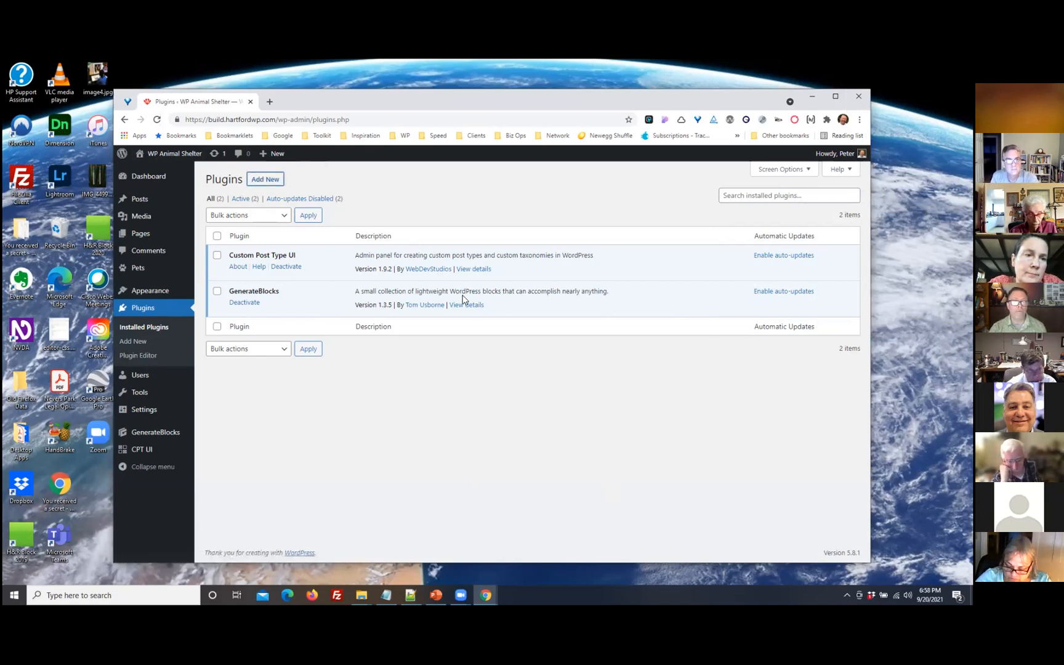
Start adding a new plugin and list the favorite plugins of the WordPress.org account in a maximized window
left_click(261, 180)
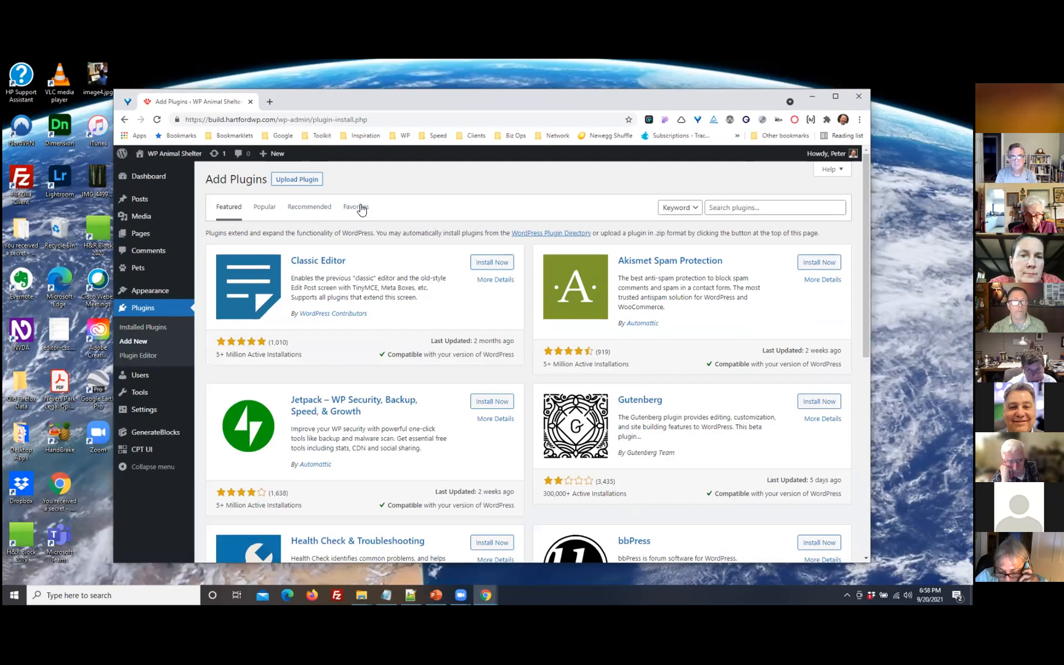
scroll(688, 407, "down", 5)
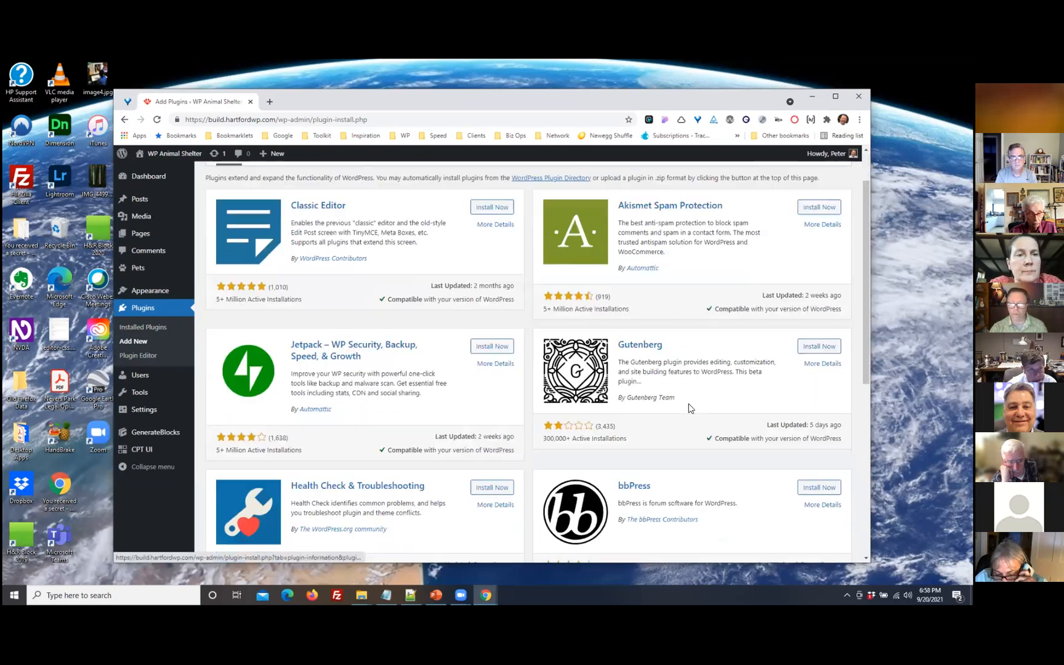
scroll(790, 249, "up", 6)
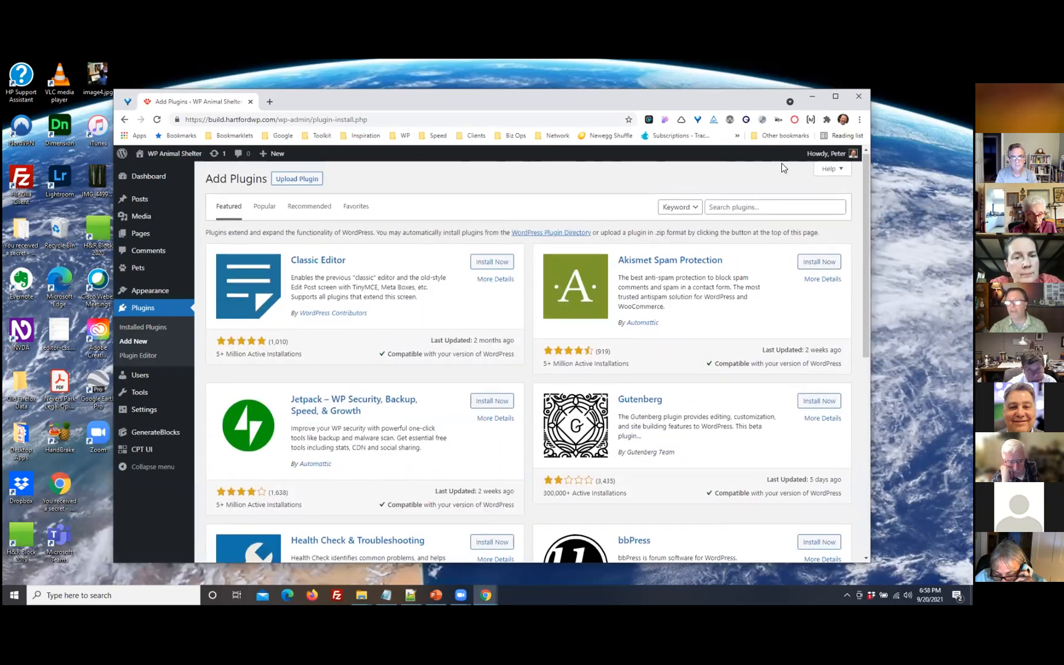
left_click(354, 207)
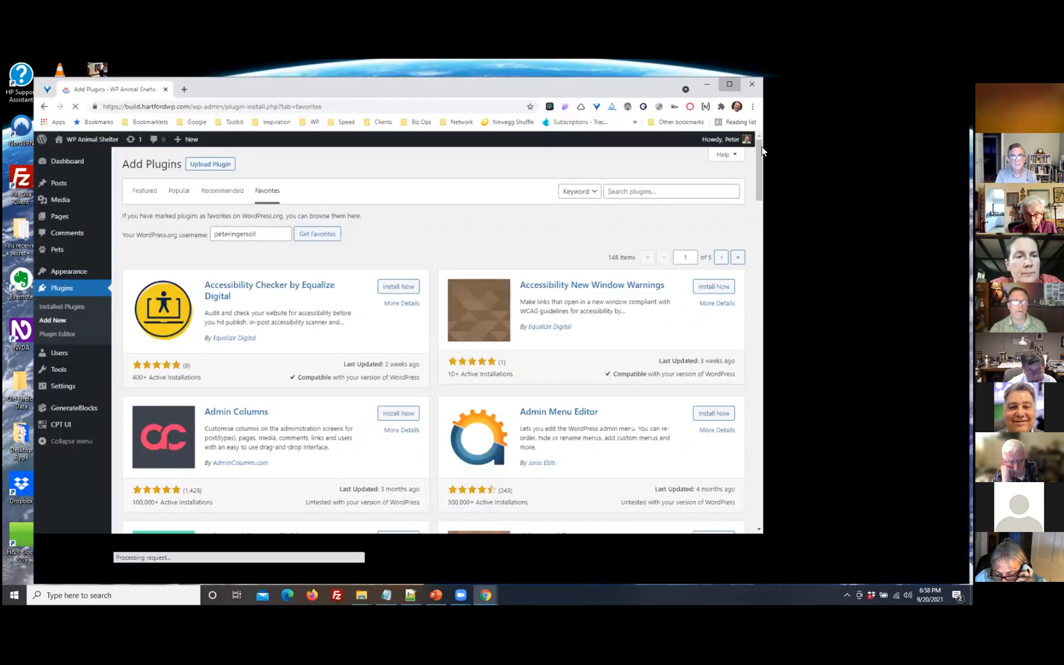
left_click(836, 98)
left_click_drag(181, 220, 348, 213)
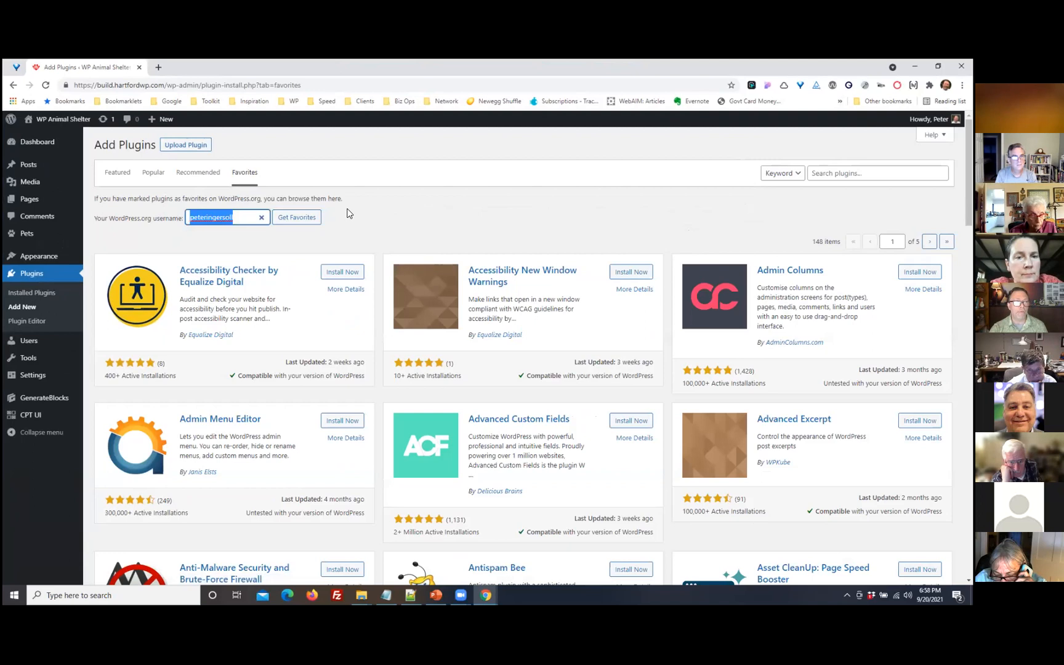
left_click(416, 217)
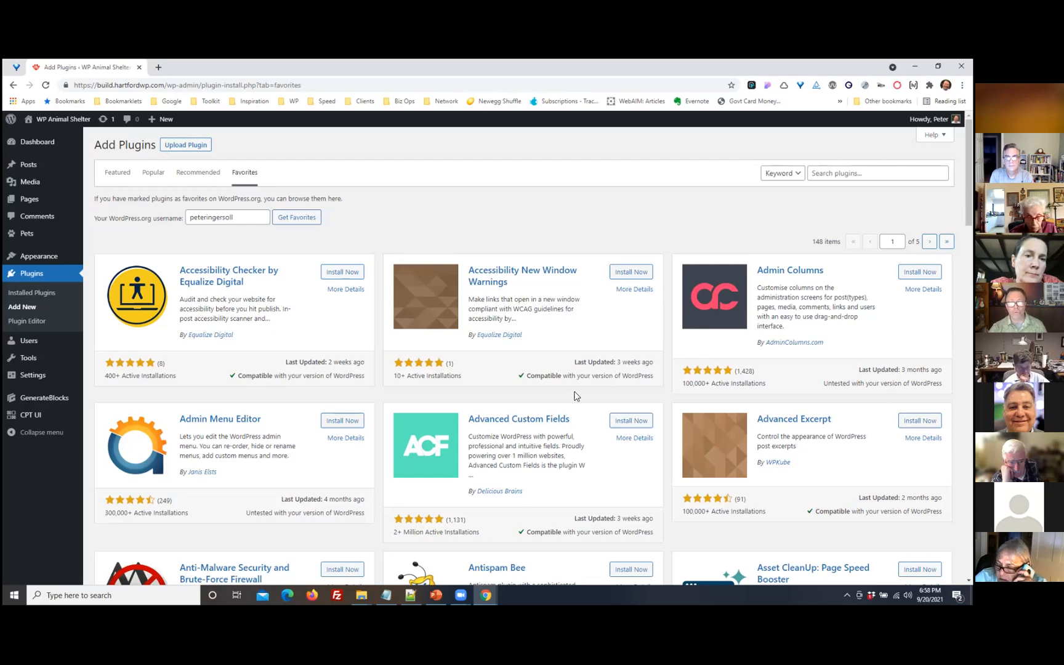
Find Advanced Custom Fields among the favorite plugins, then install and activate it
scroll(477, 379, "down", 1)
scroll(477, 378, "down", 7)
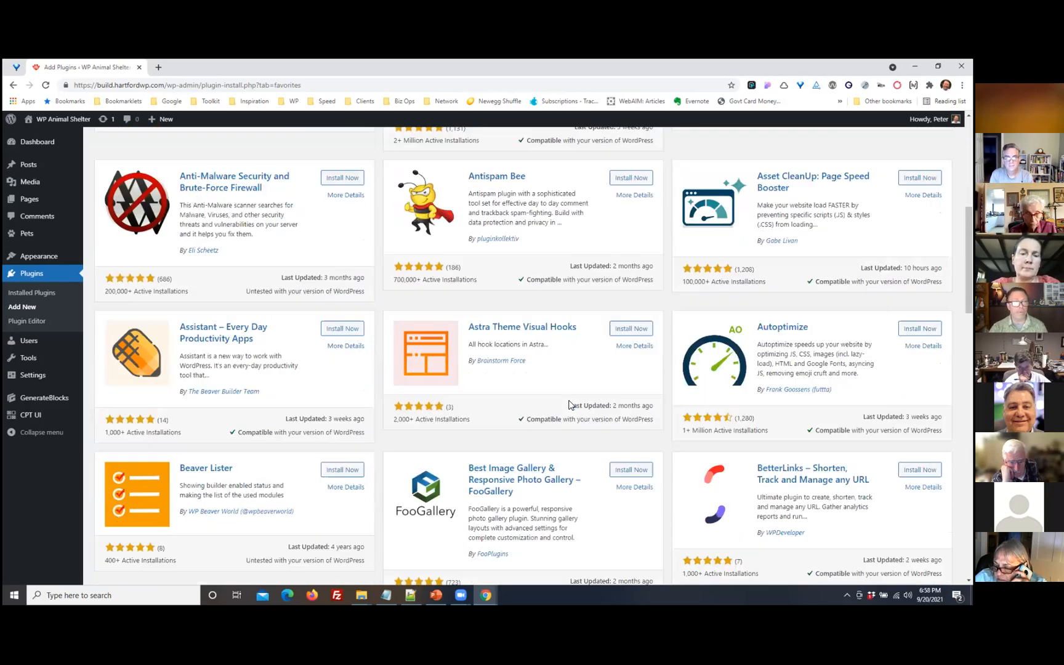
scroll(569, 404, "down", 6)
scroll(431, 406, "up", 11)
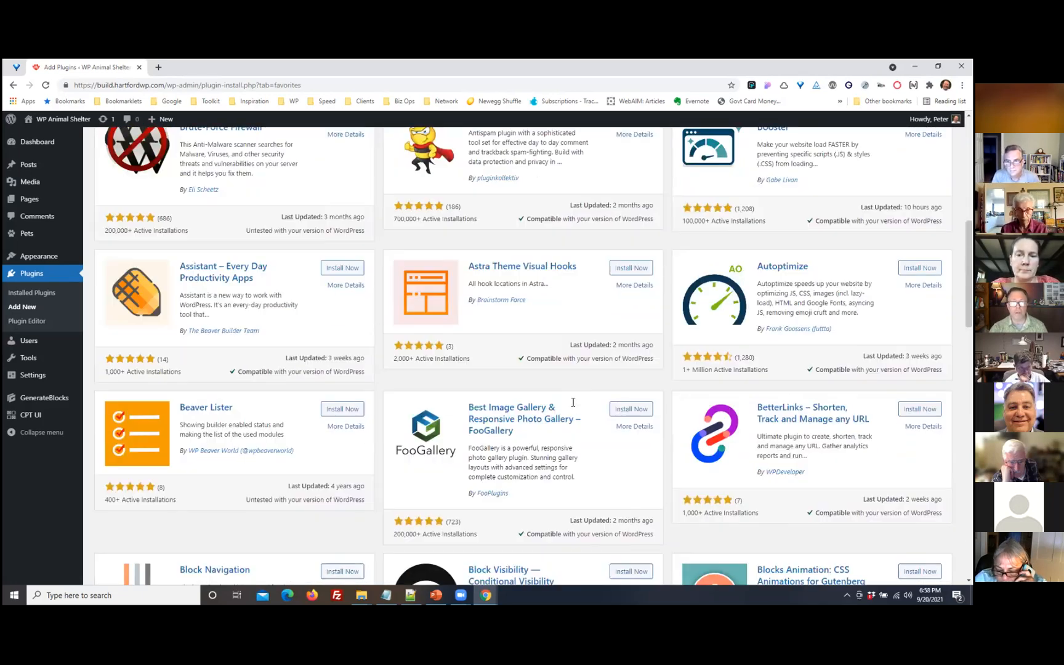
scroll(292, 407, "up", 3)
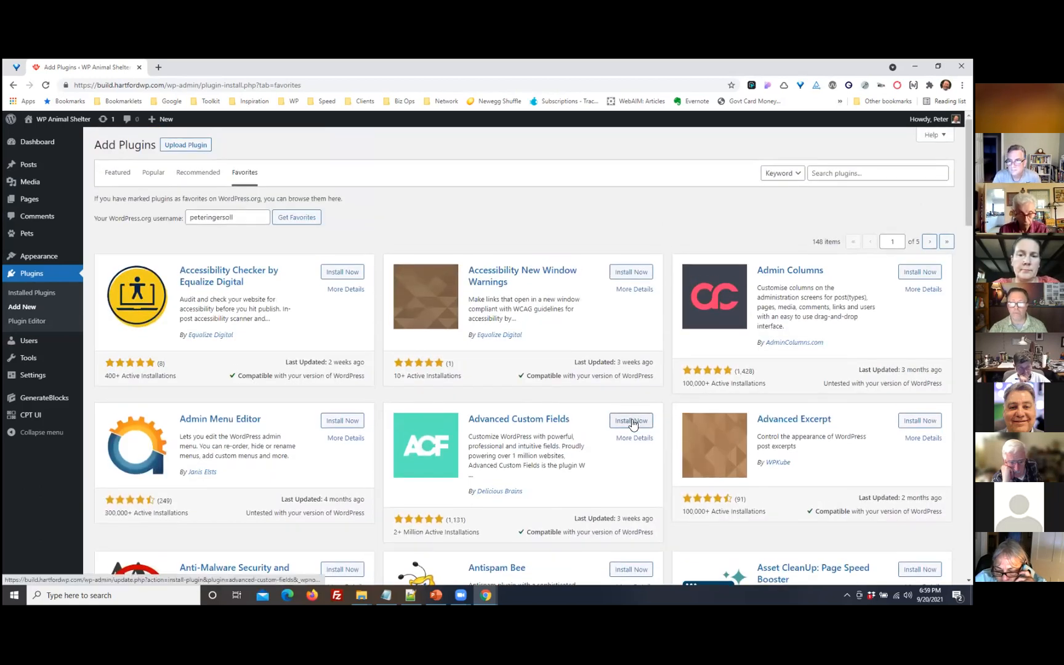
left_click(633, 423)
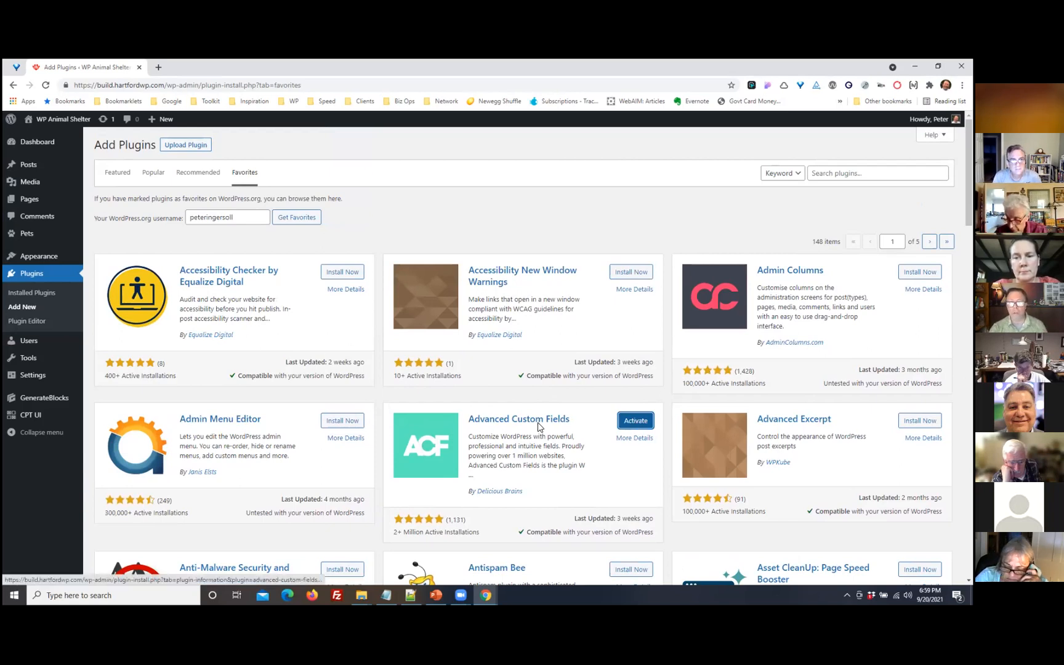
left_click(641, 422)
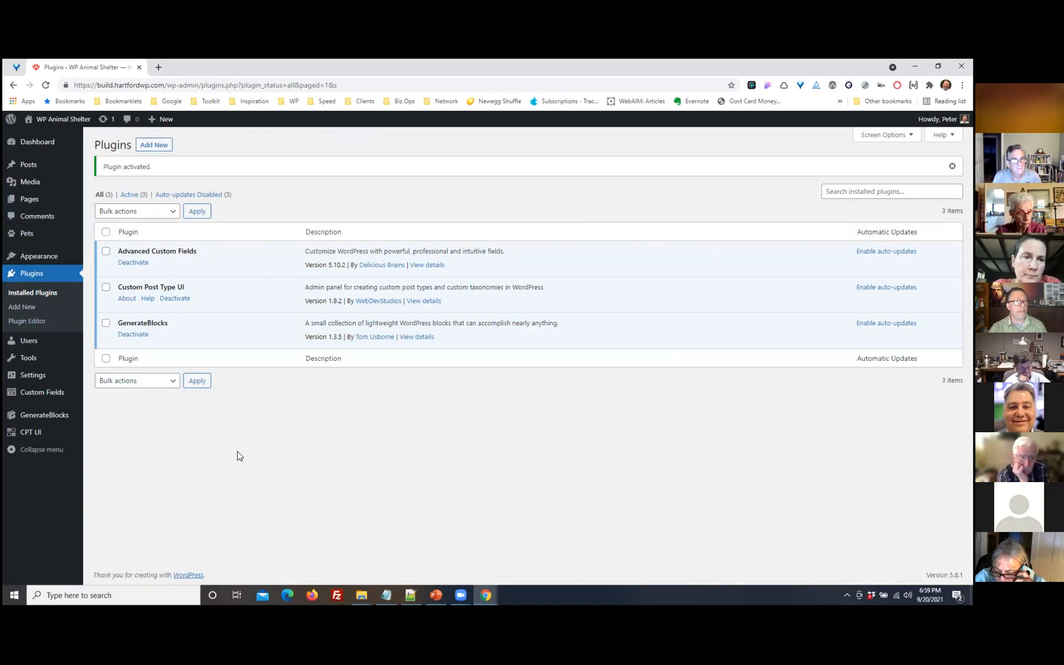
Create a new custom field group in Advanced Custom Fields and title it Pet Details
mouse_move(25, 400)
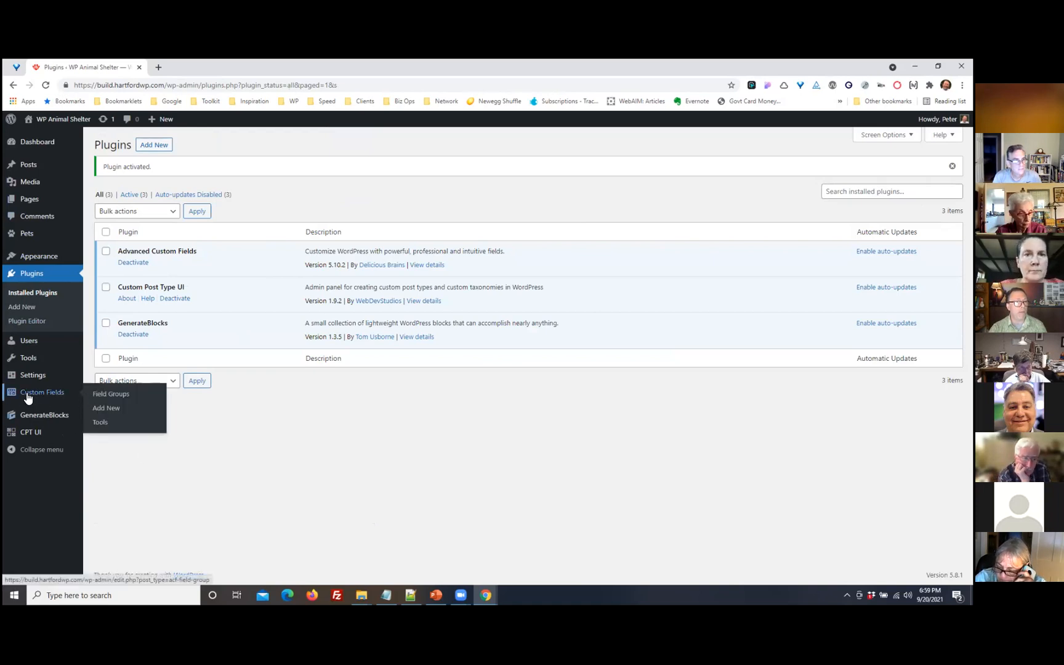
mouse_move(25, 434)
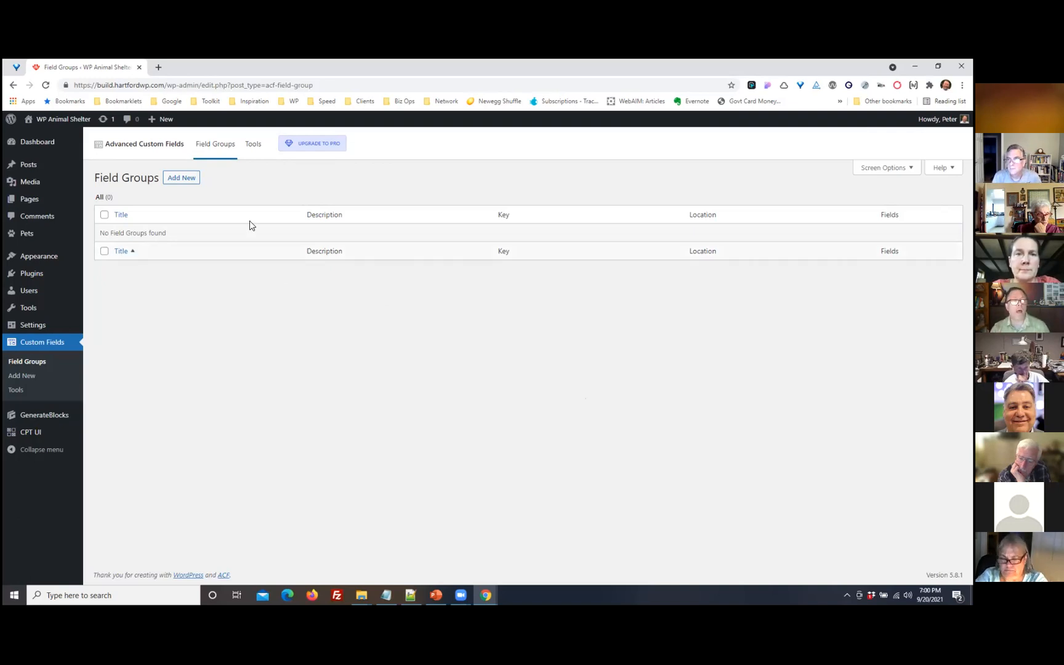
left_click(179, 179)
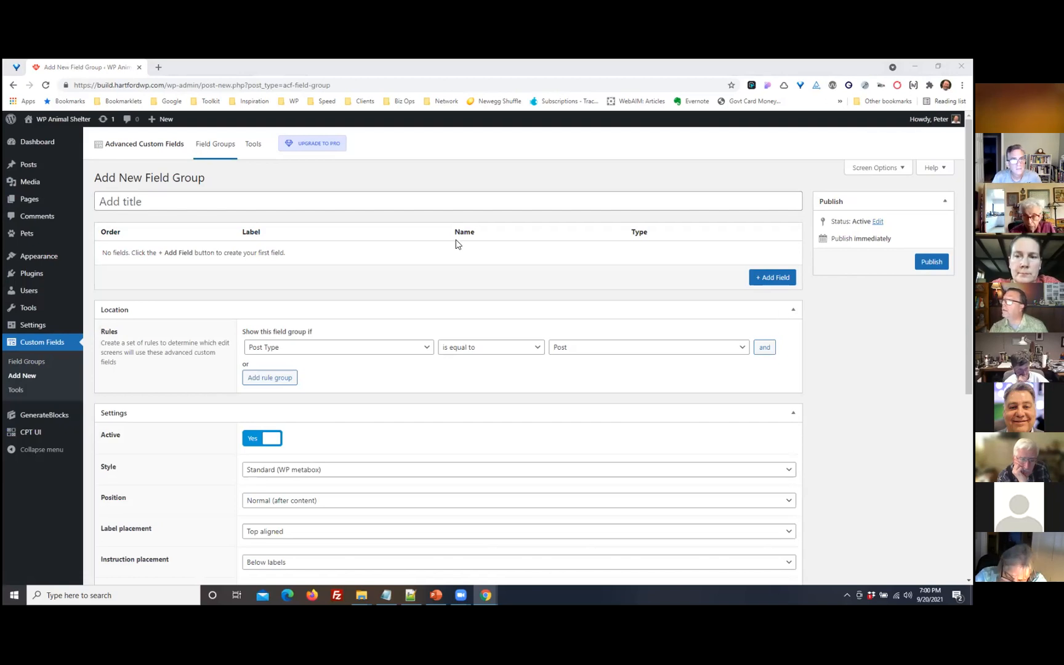
left_click(217, 200)
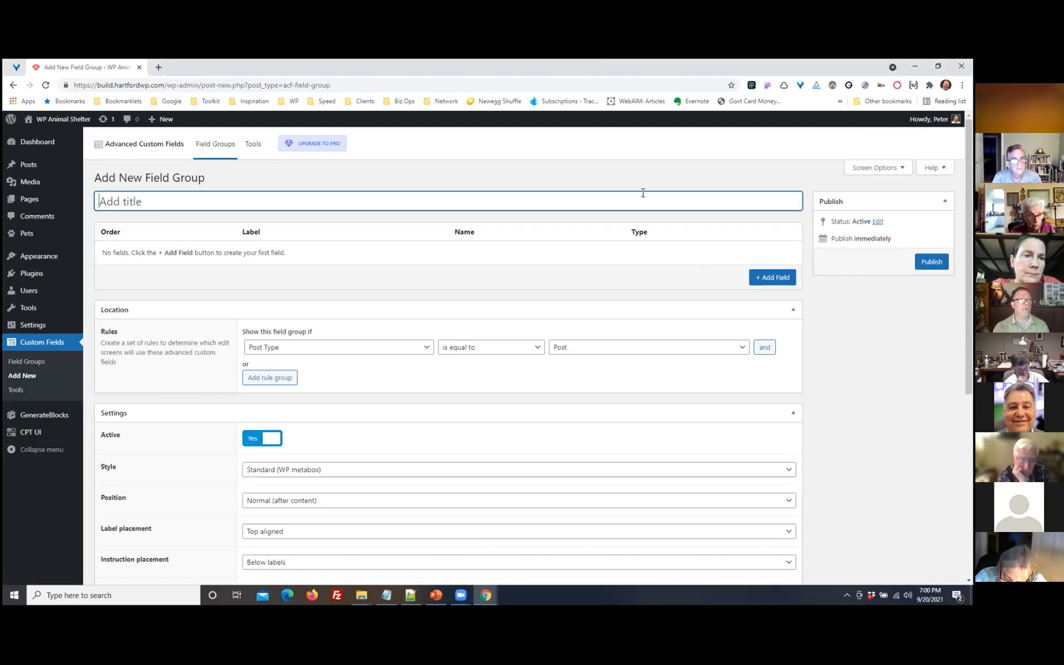
type("Pet Details")
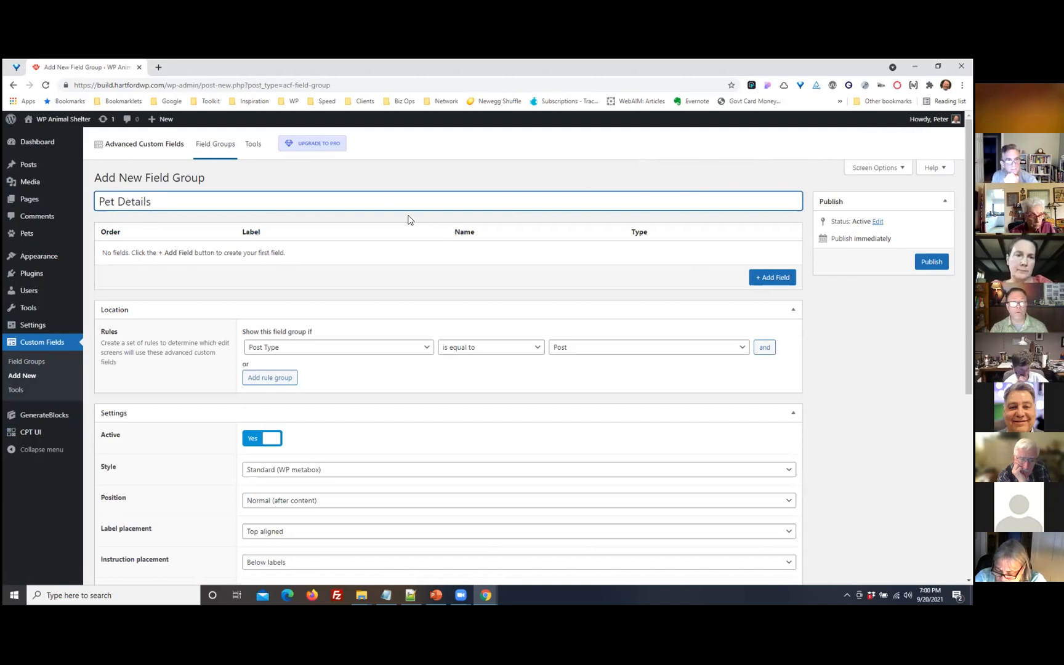
Set the Pet Details location rule to show the field group if Post Type is equal to Pet
scroll(518, 333, "down", 1)
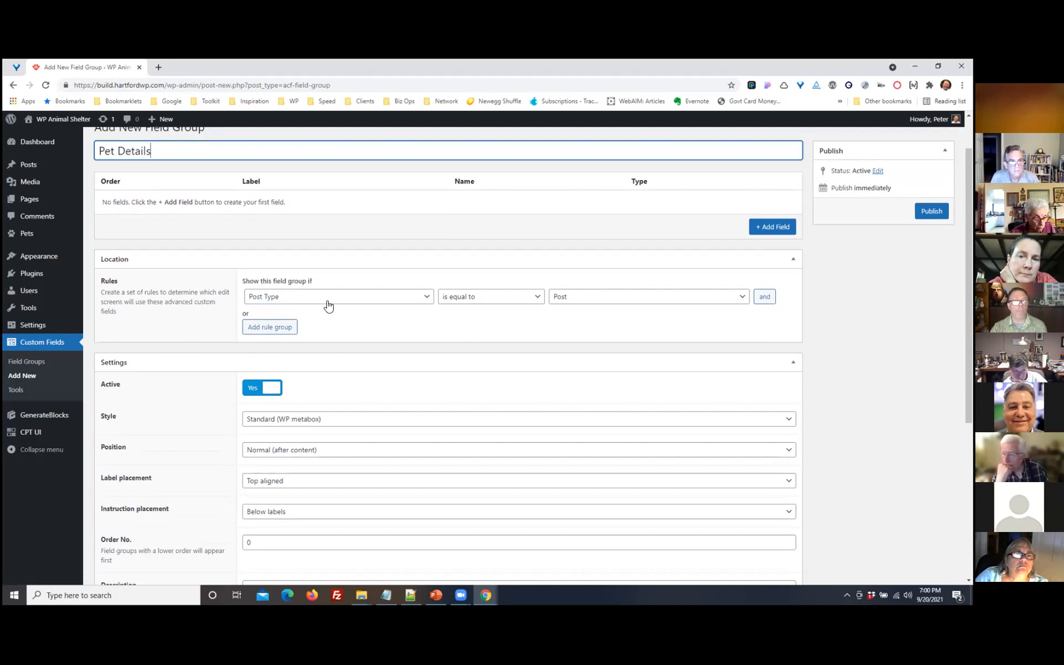
left_click(339, 298)
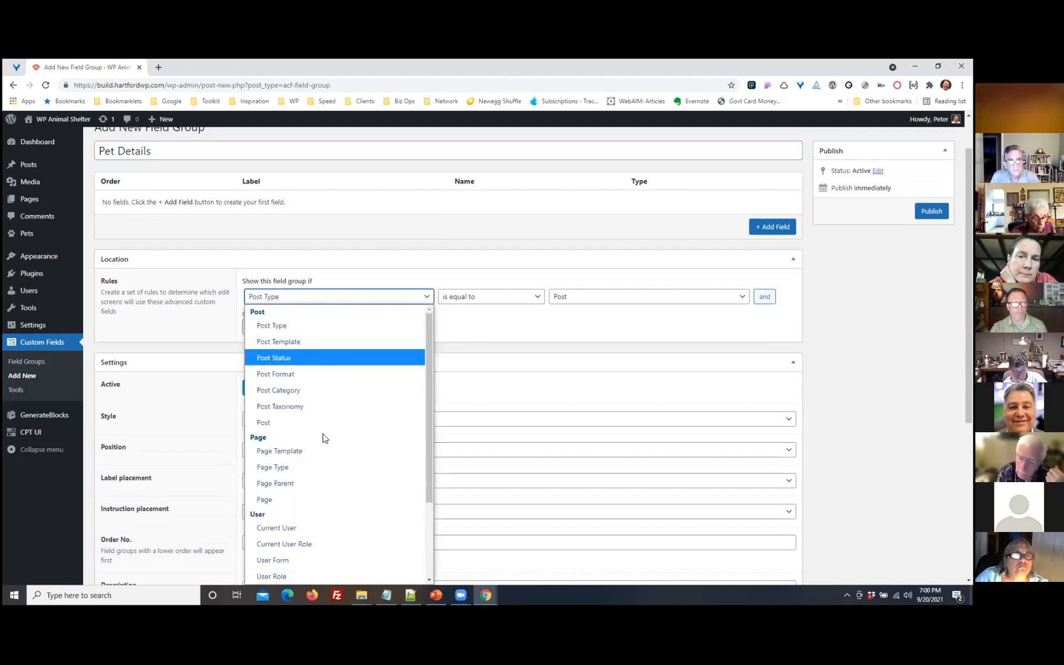
left_click(292, 325)
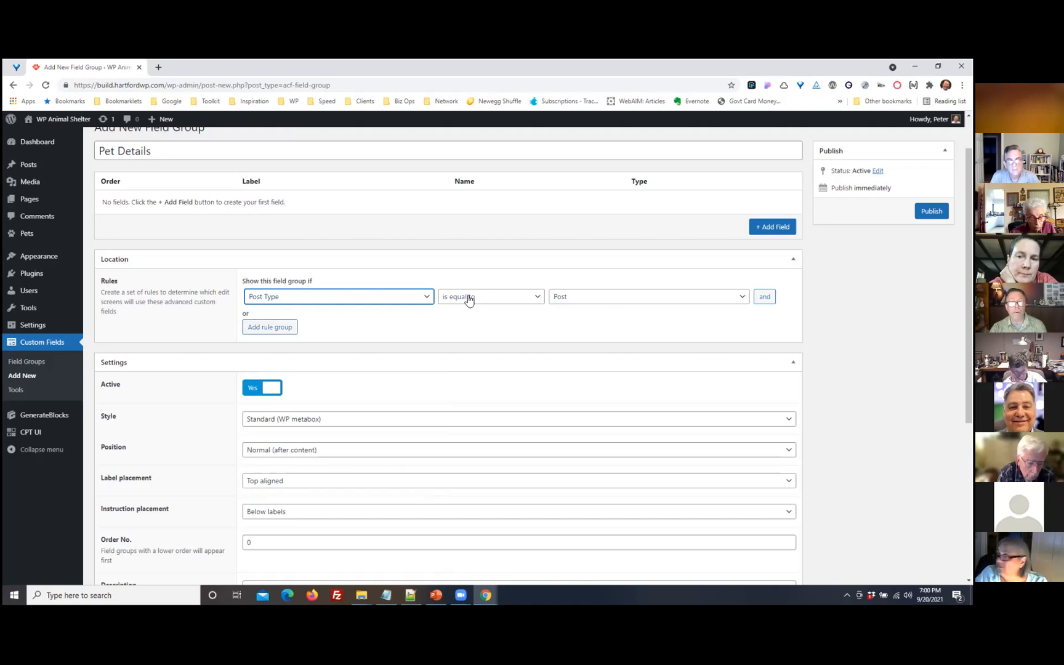
left_click(595, 298)
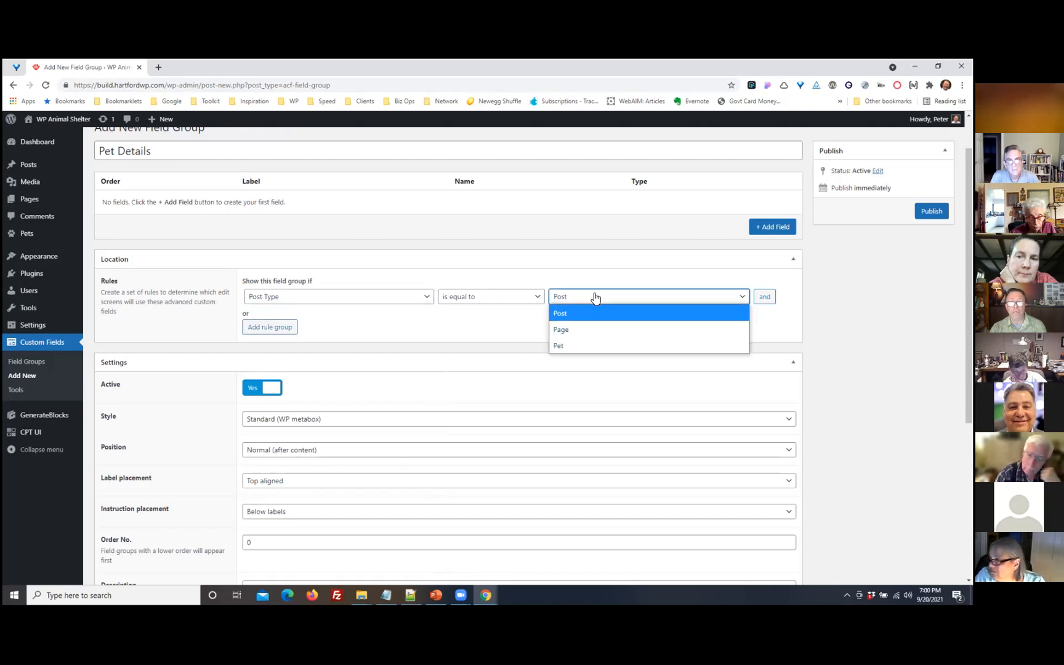
left_click(588, 347)
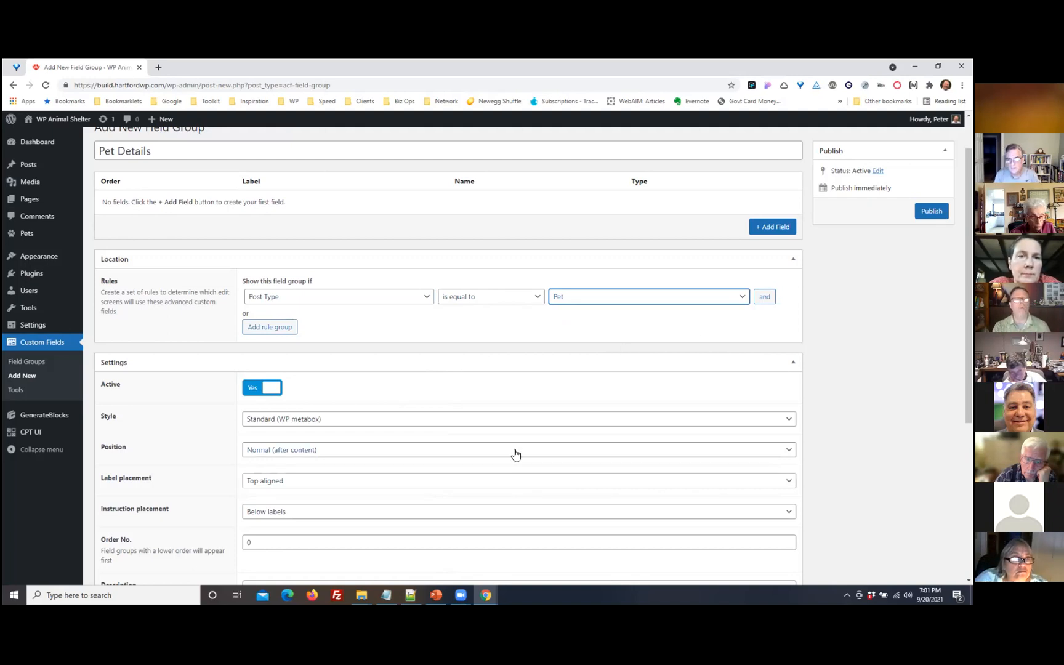
scroll(585, 424, "down", 2)
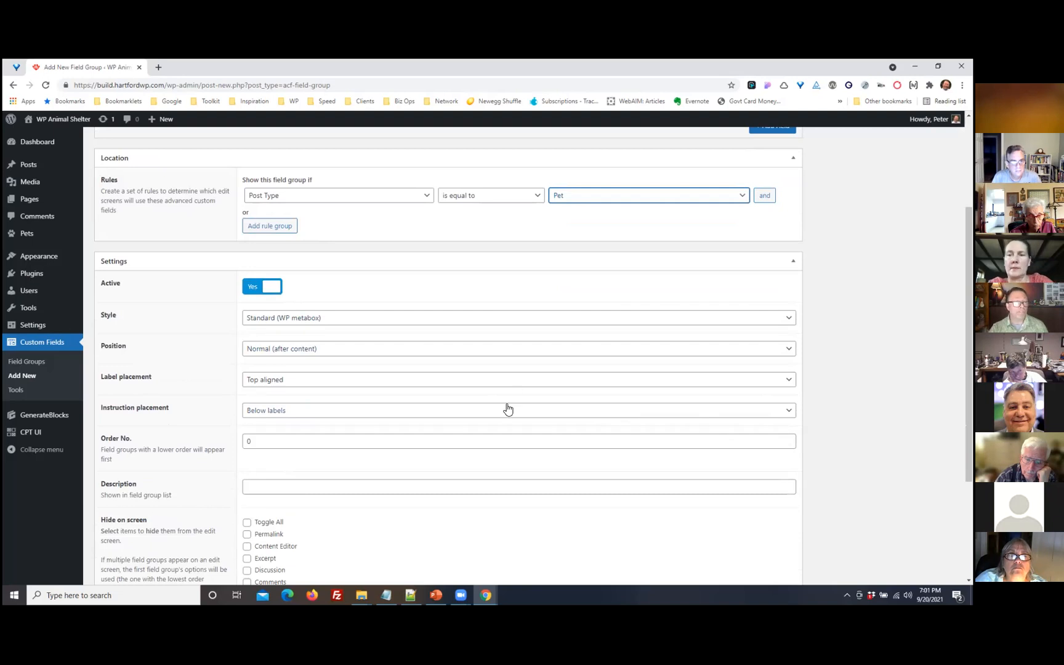
Publish the Pet Details field group and reopen it for editing from the list of field groups
scroll(508, 409, "up", 1)
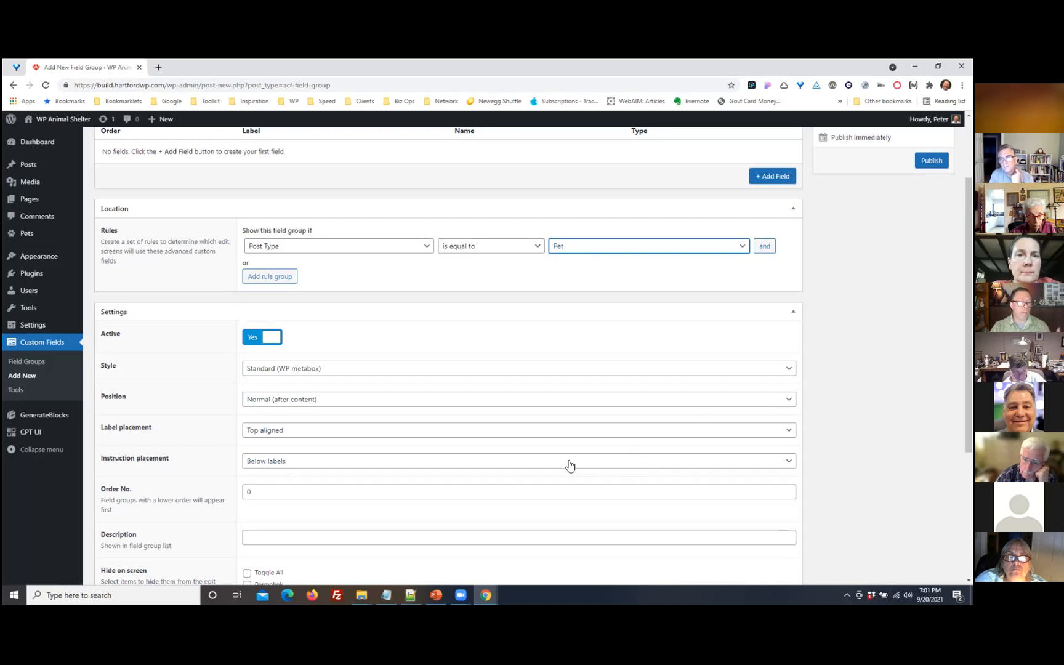
scroll(570, 466, "down", 4)
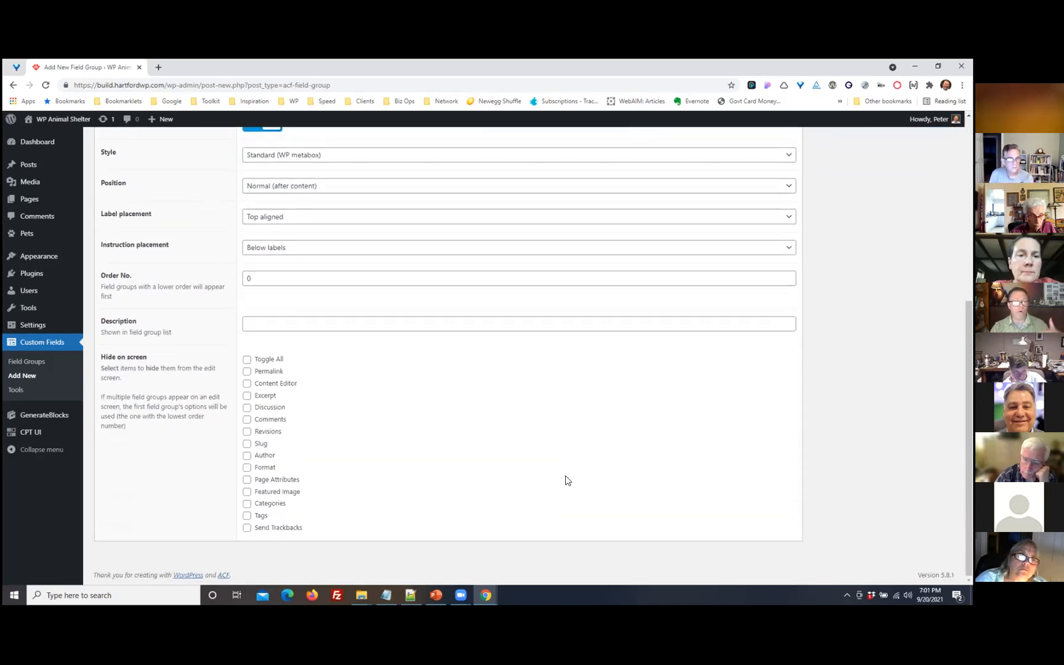
scroll(567, 482, "up", 3)
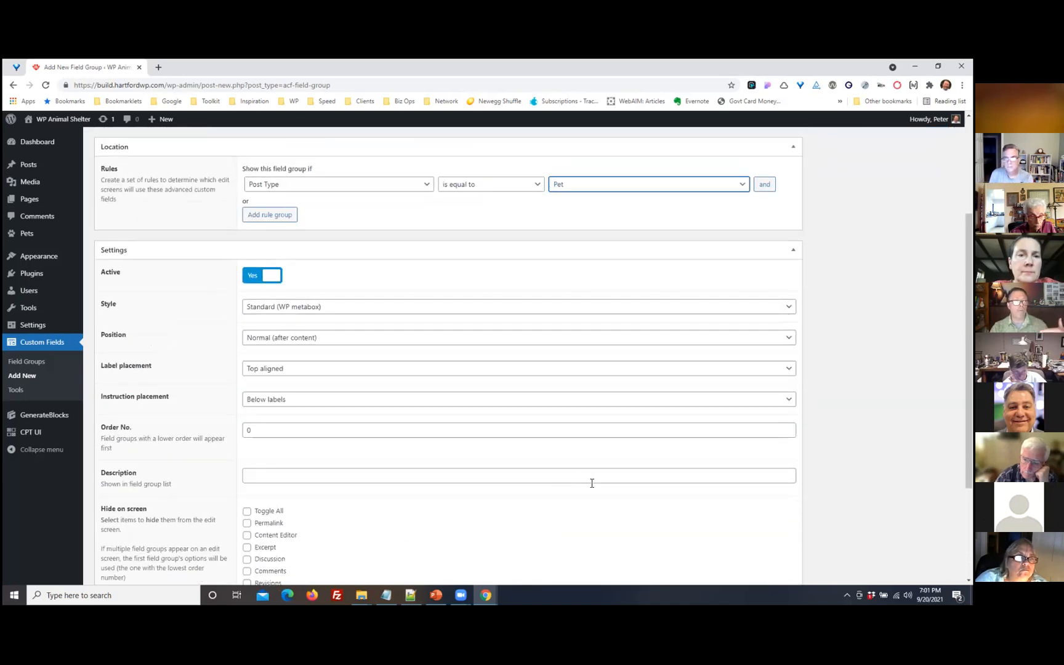
scroll(591, 483, "up", 3)
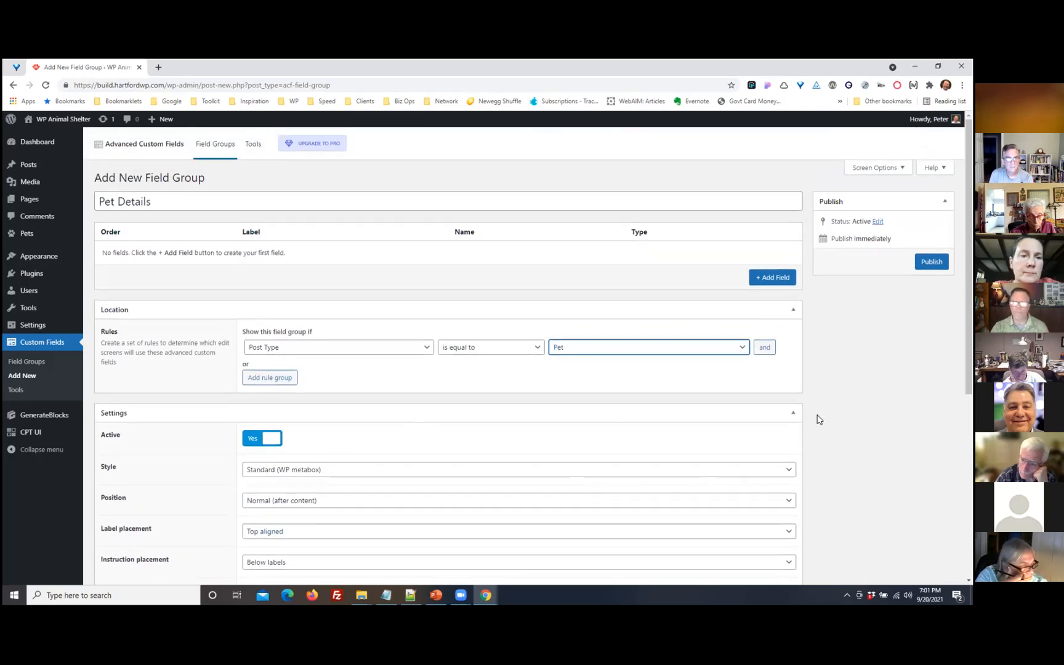
left_click(931, 262)
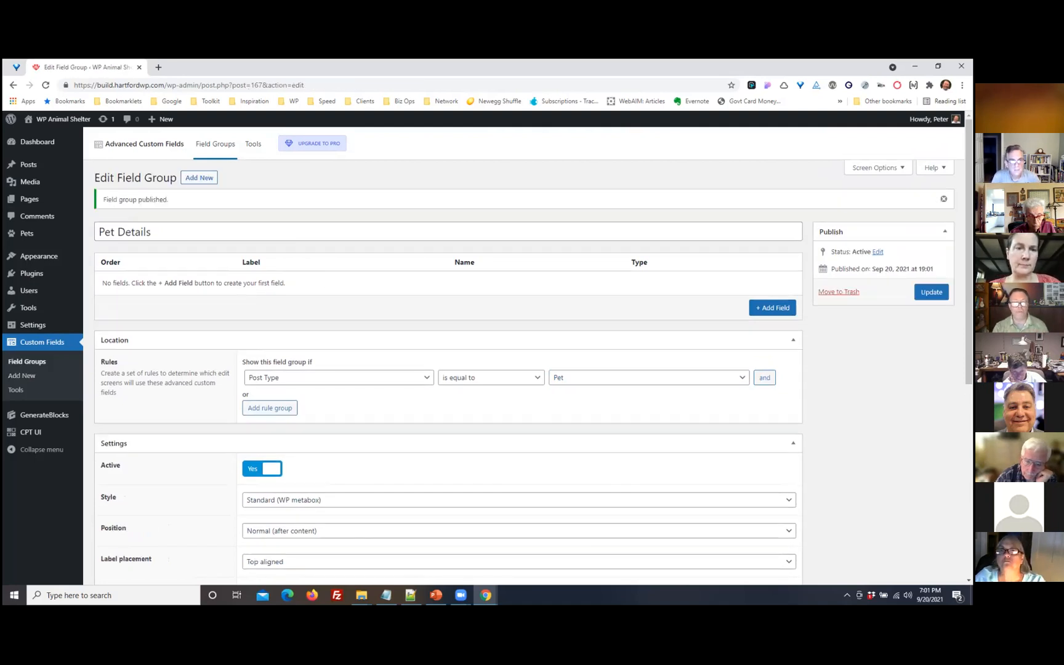
left_click(25, 362)
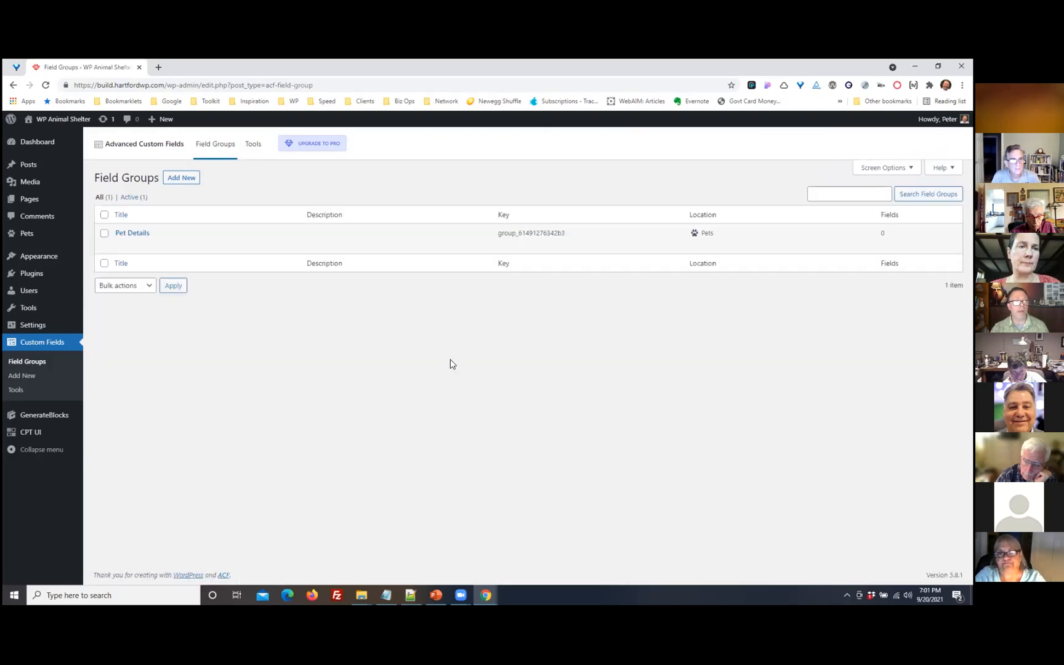
left_click(120, 246)
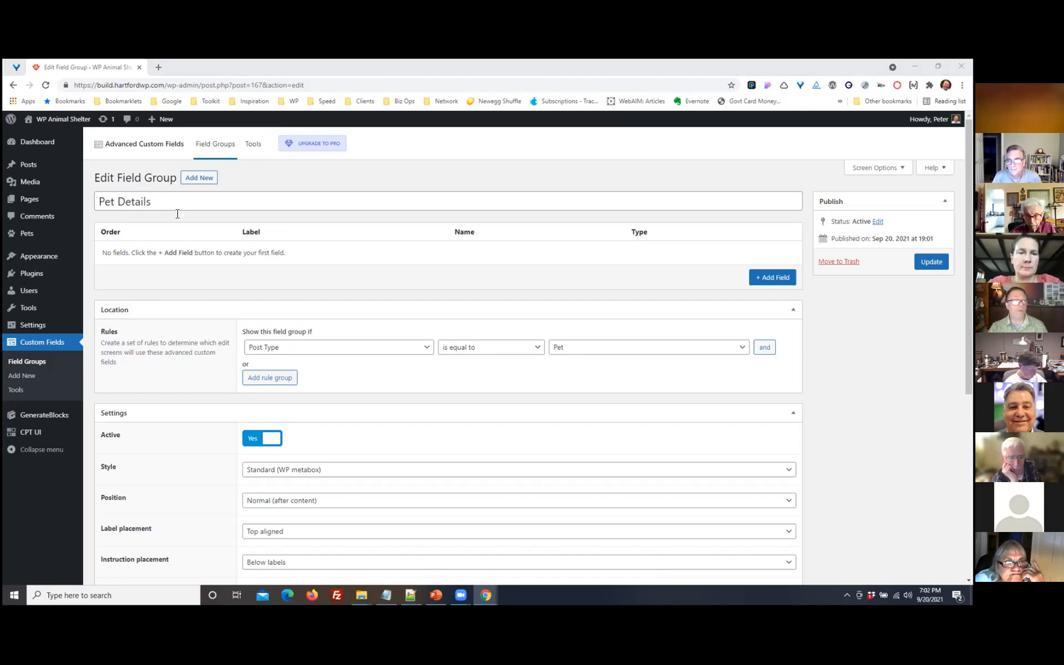
Add a first field labelled Breed to the Pet Details group, generate its field name, and review its settings
left_click(751, 279)
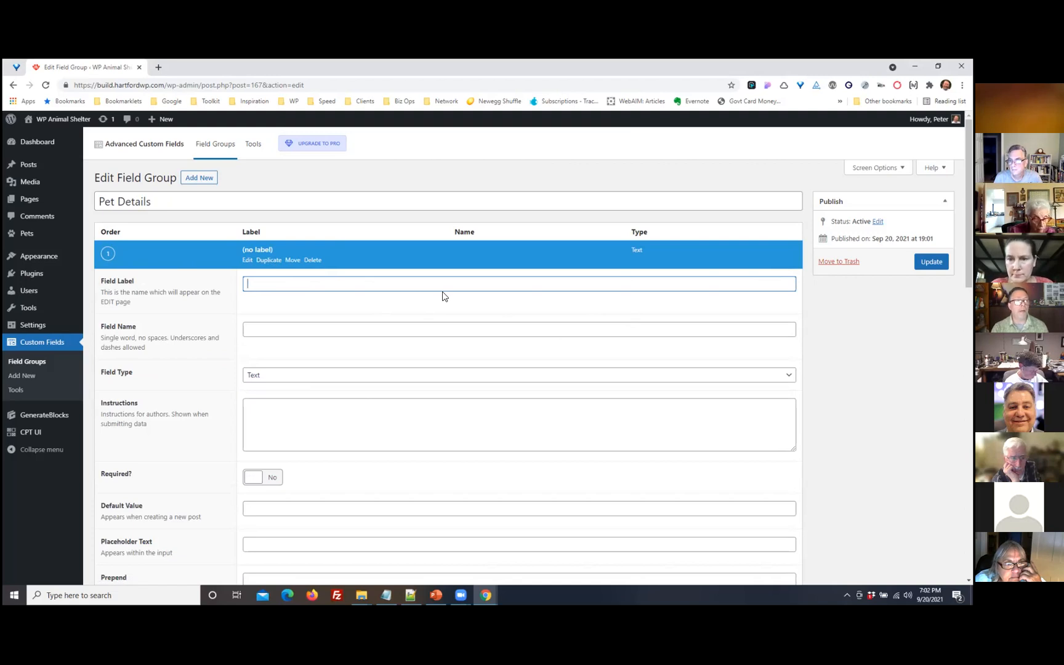
type("d")
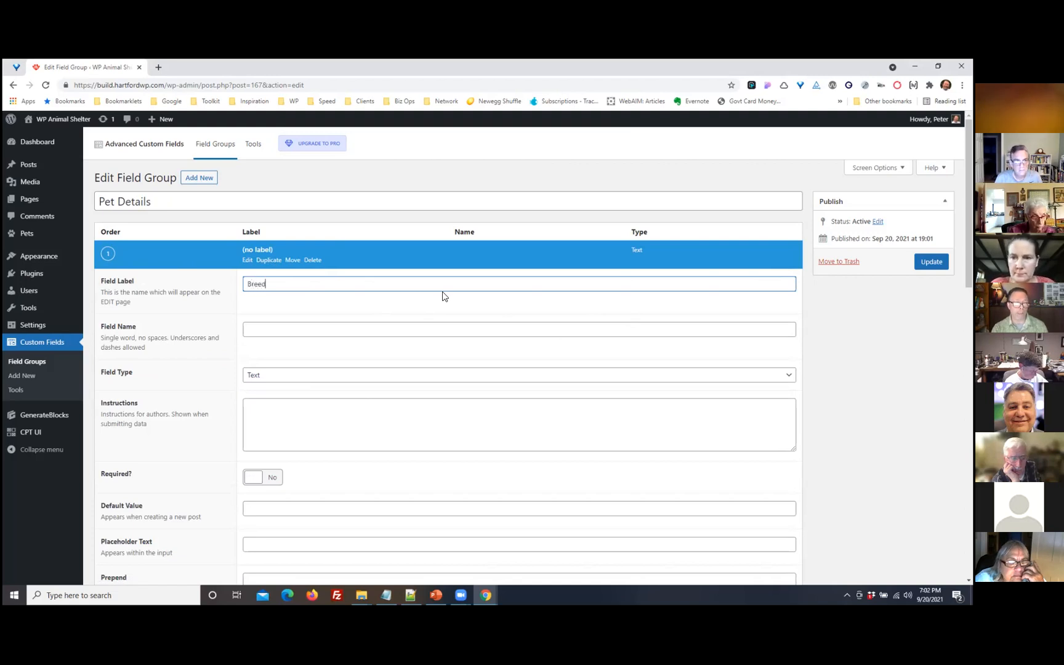
left_click(409, 330)
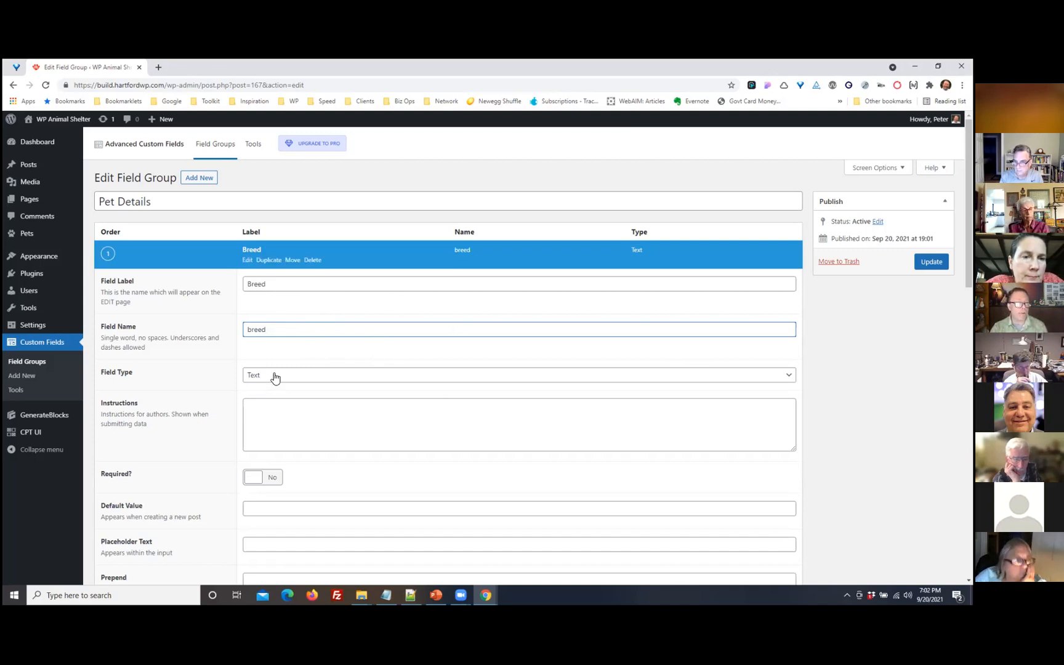
scroll(375, 424, "down", 1)
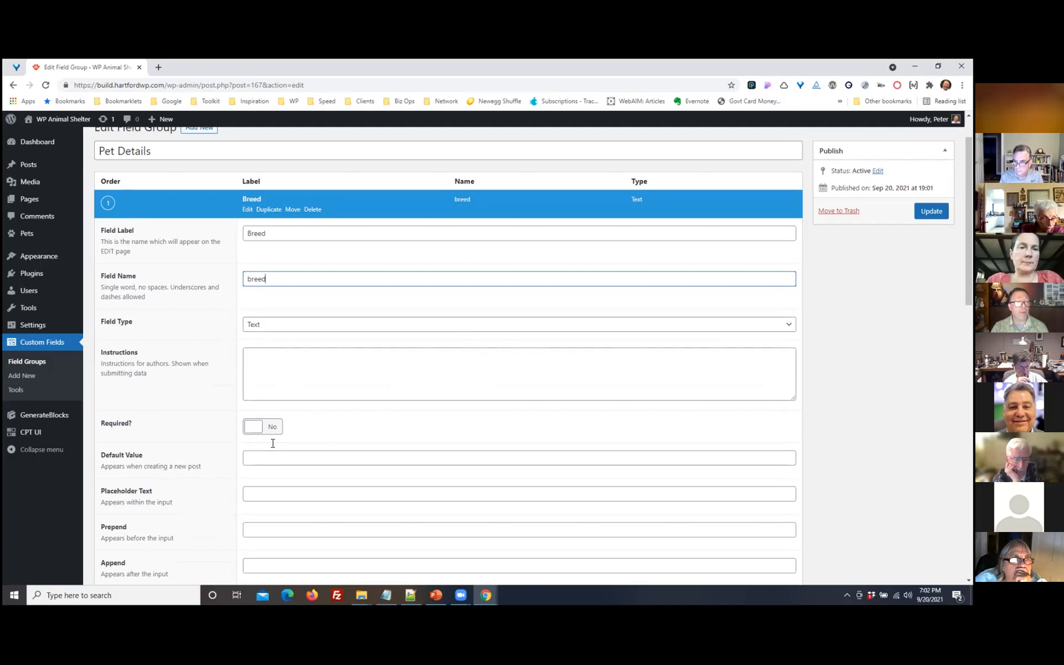
scroll(447, 432, "down", 2)
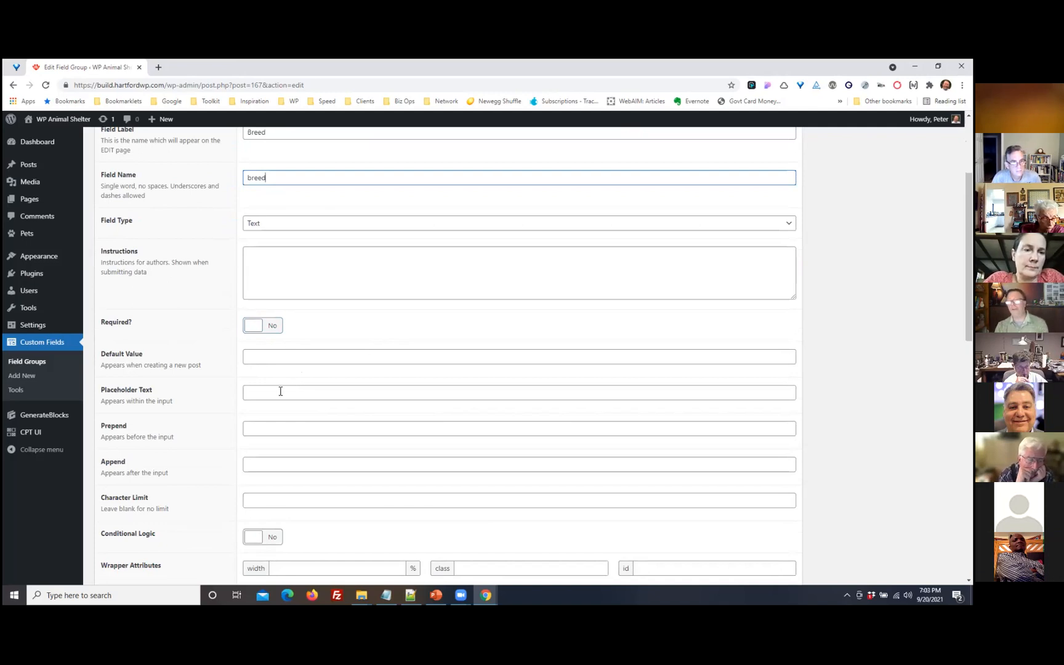
scroll(308, 400, "up", 2)
scroll(345, 425, "down", 3)
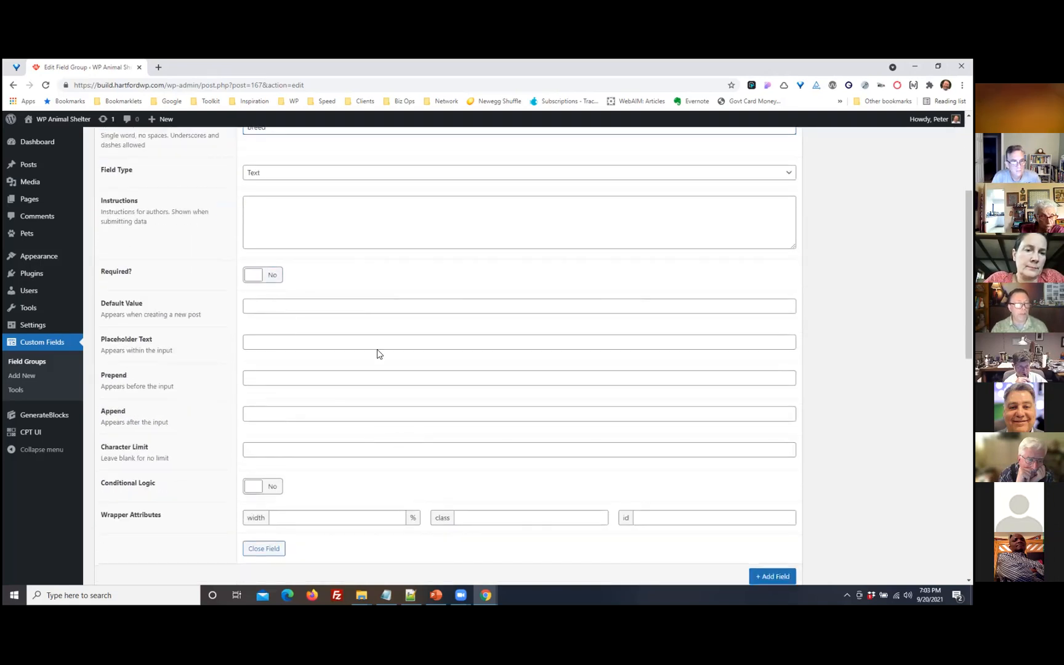
Add a second field labelled Age, generate its field name from the label, and choose Text as its field type
scroll(423, 425, "down", 3)
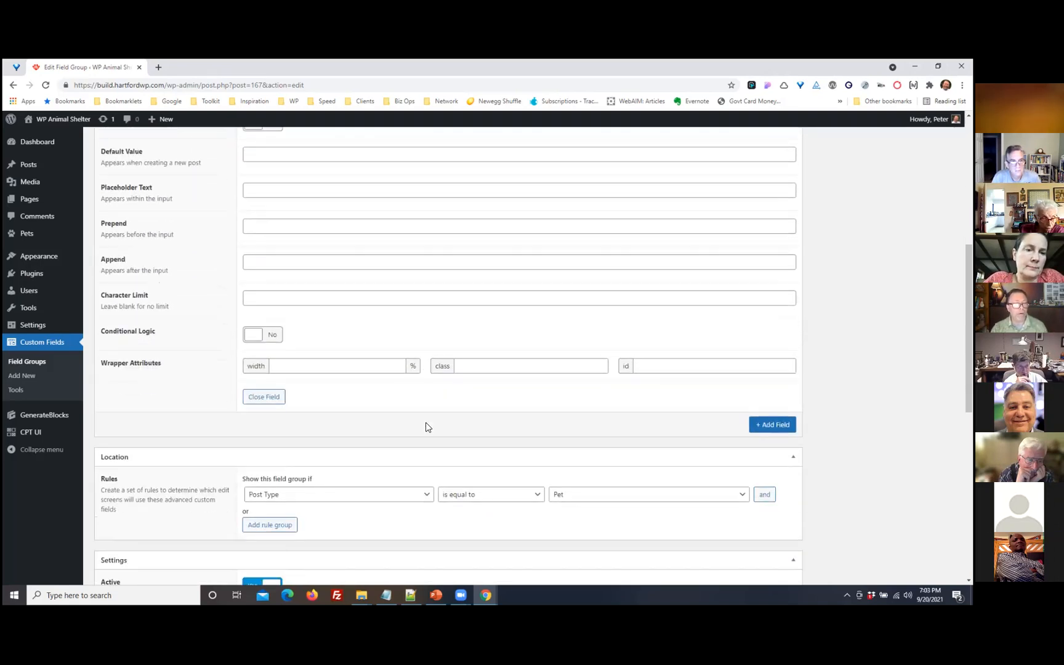
left_click(775, 425)
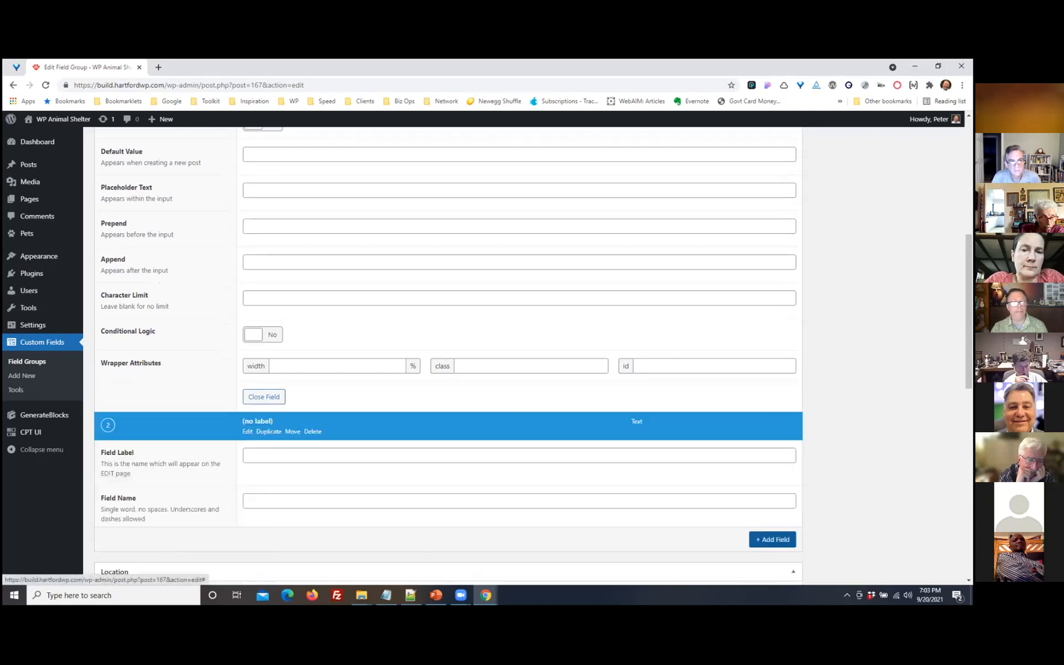
scroll(333, 273, "up", 6)
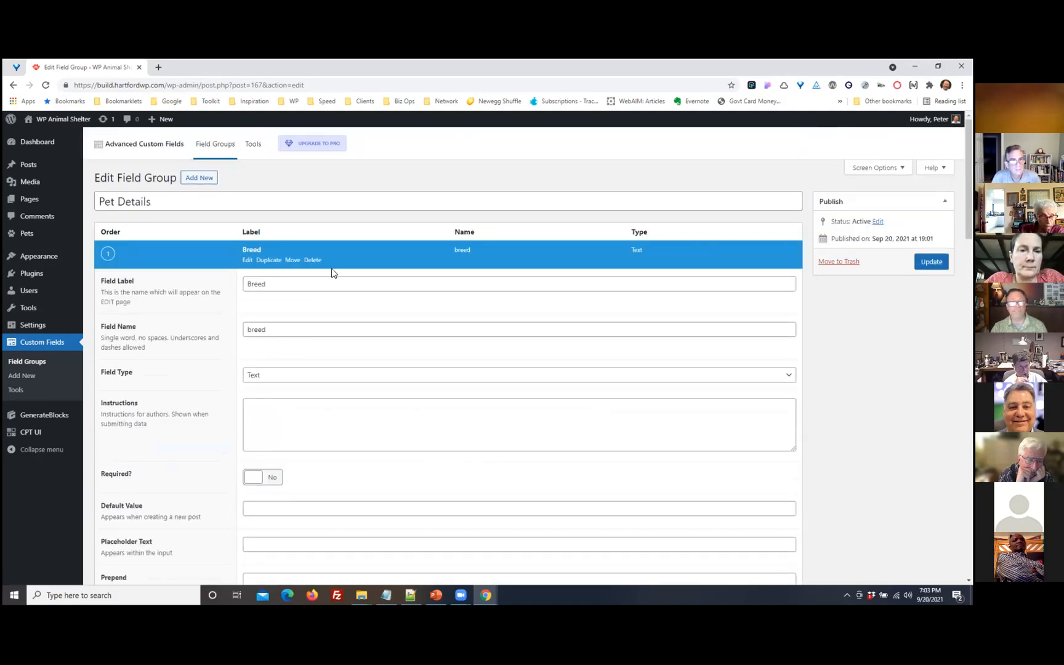
scroll(463, 378, "down", 6)
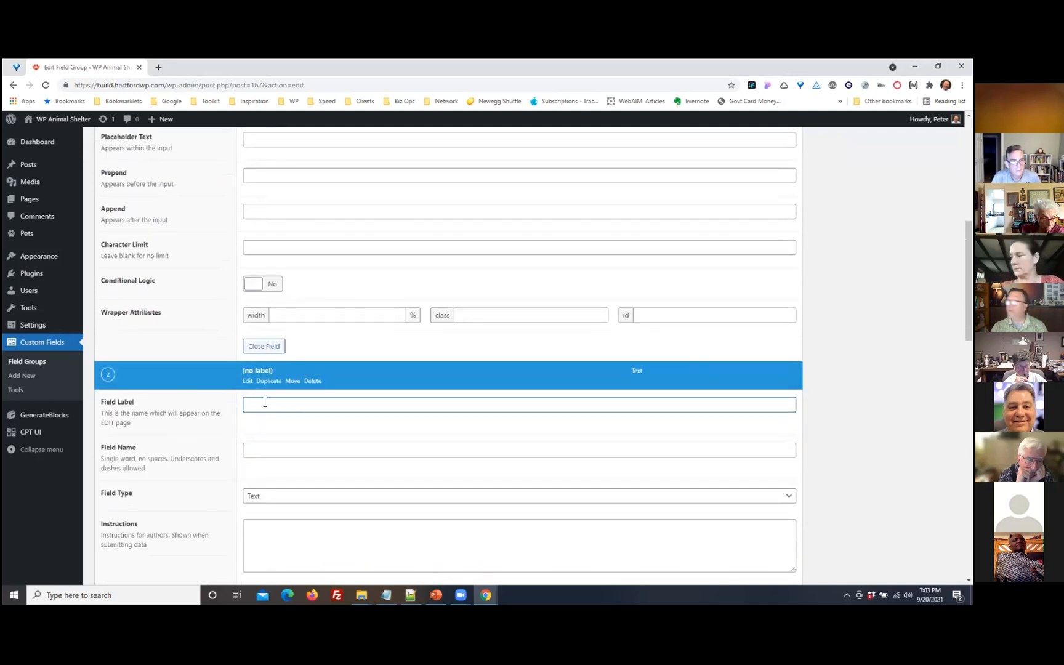
type("Age")
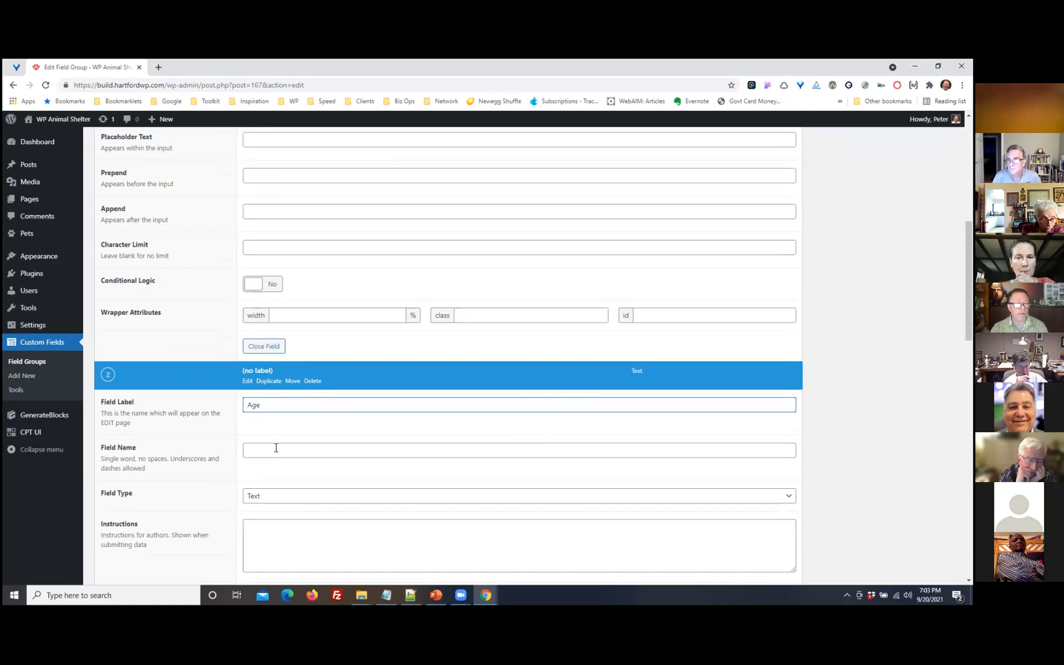
left_click(276, 447)
scroll(267, 431, "down", 1)
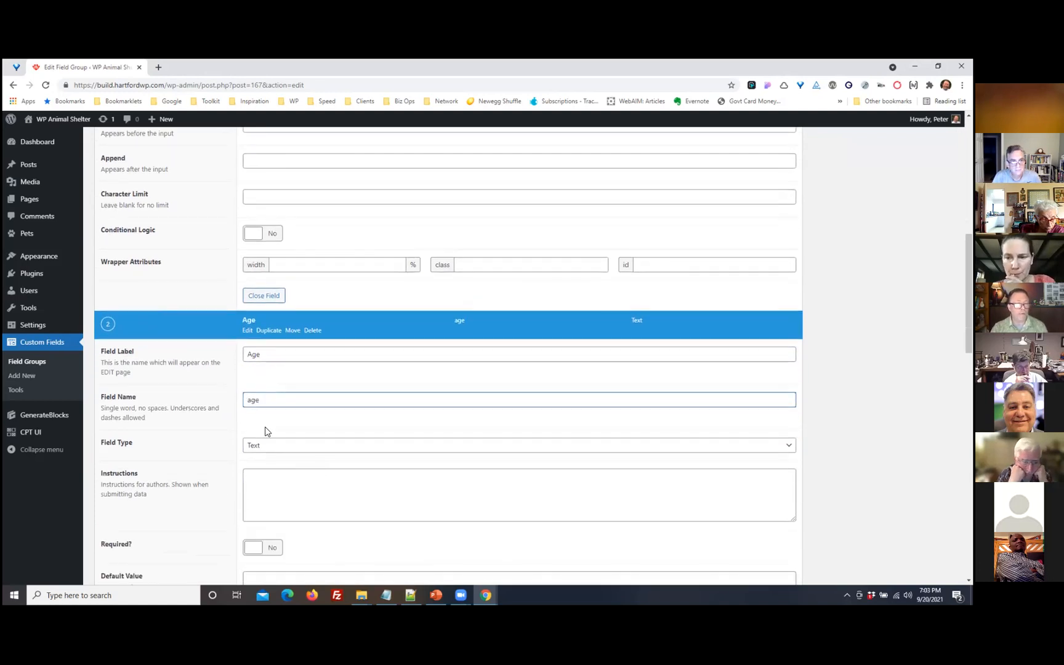
scroll(477, 432, "down", 1)
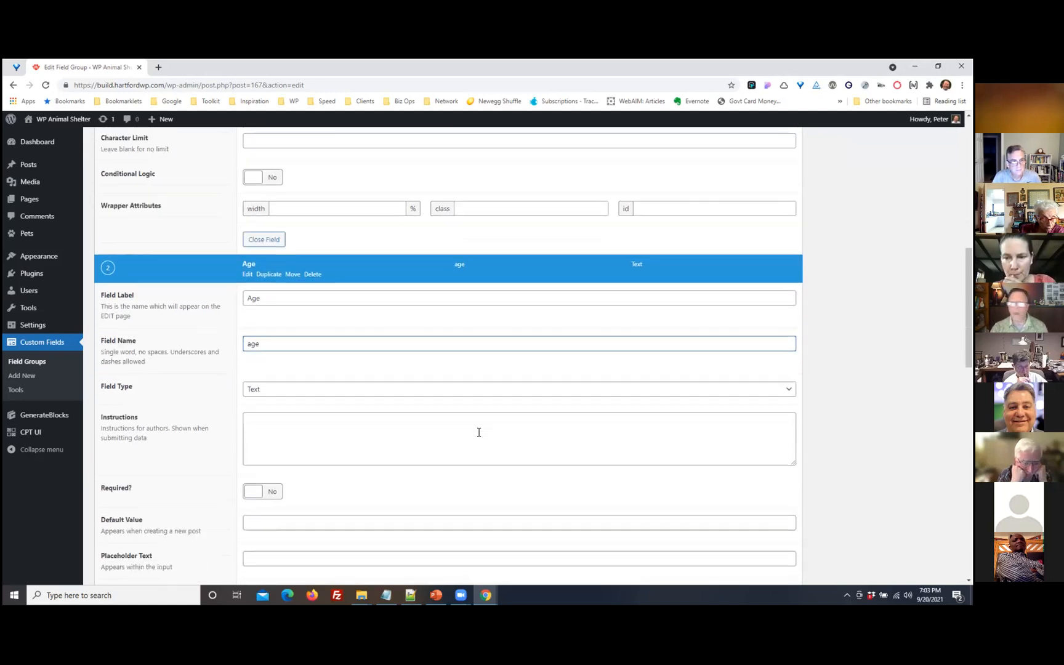
scroll(478, 432, "down", 1)
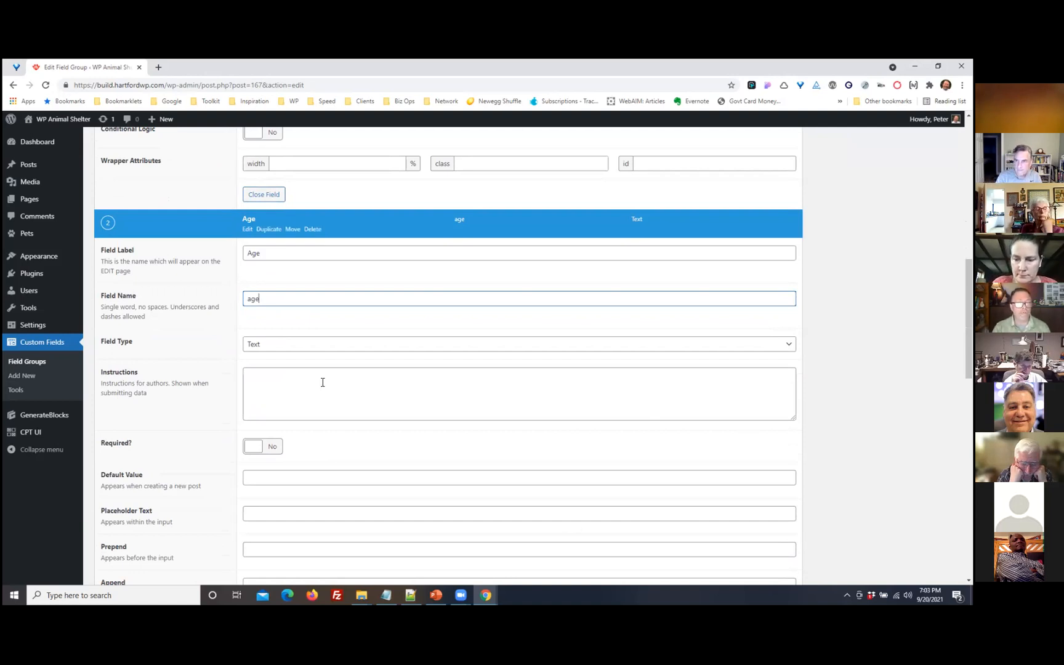
left_click(303, 352)
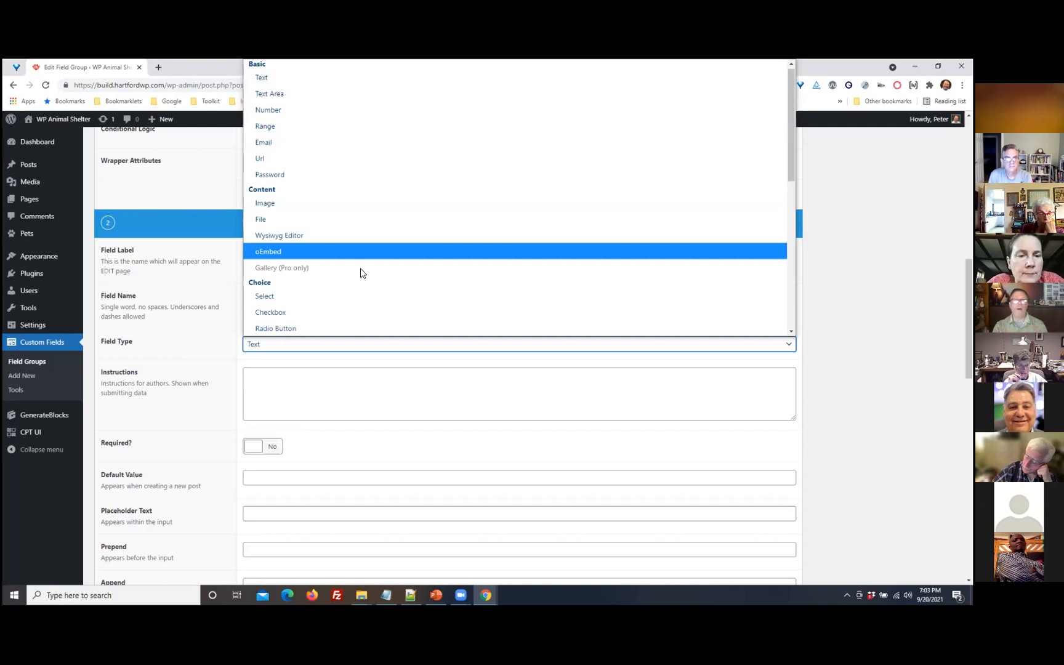
left_click(268, 78)
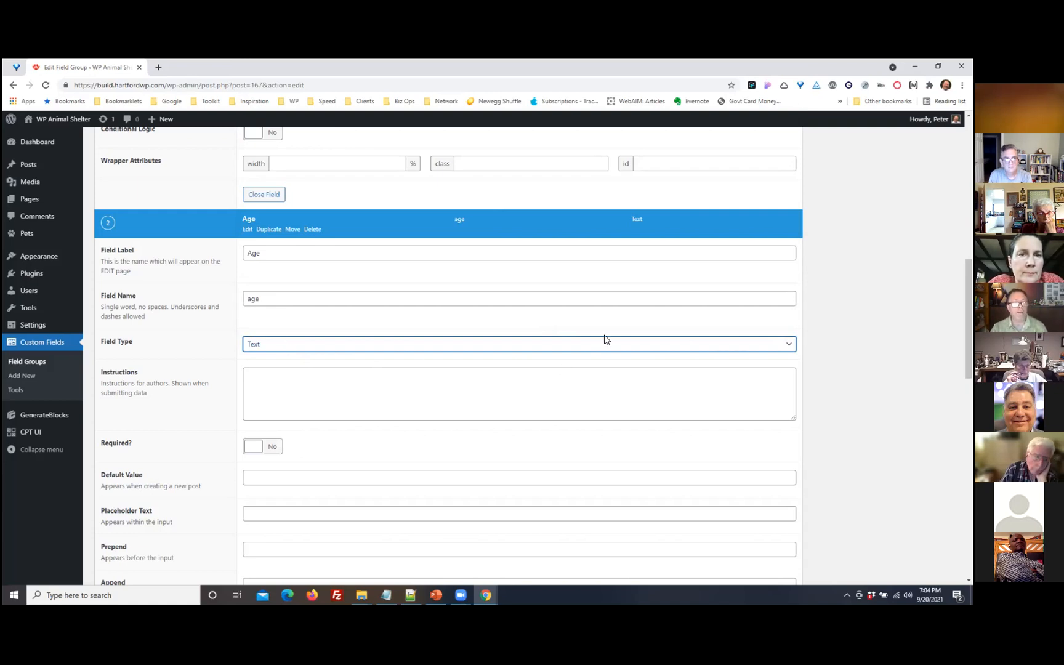
Add a third field labelled Color to the Pet Details group and generate its field name from the label
scroll(668, 370, "down", 1)
scroll(668, 370, "down", 4)
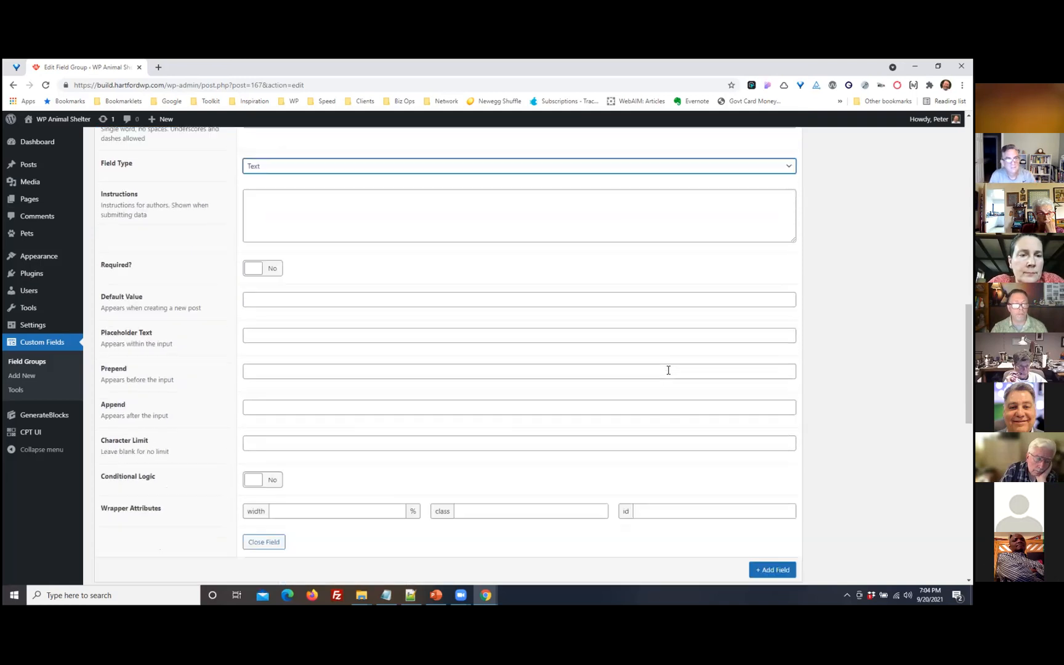
left_click(777, 499)
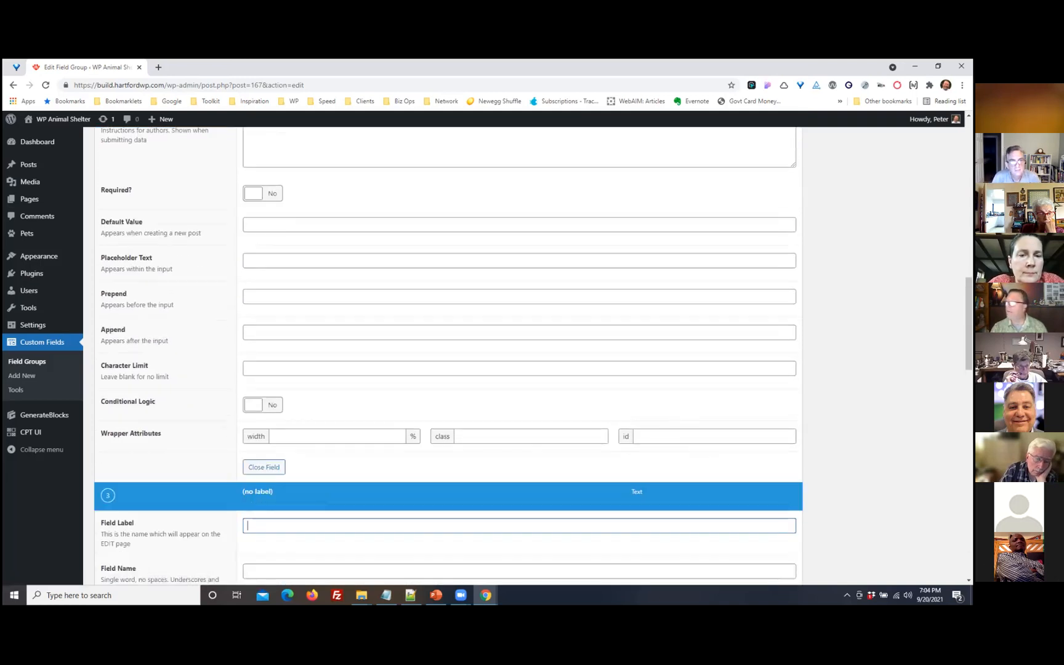
scroll(755, 376, "down", 2)
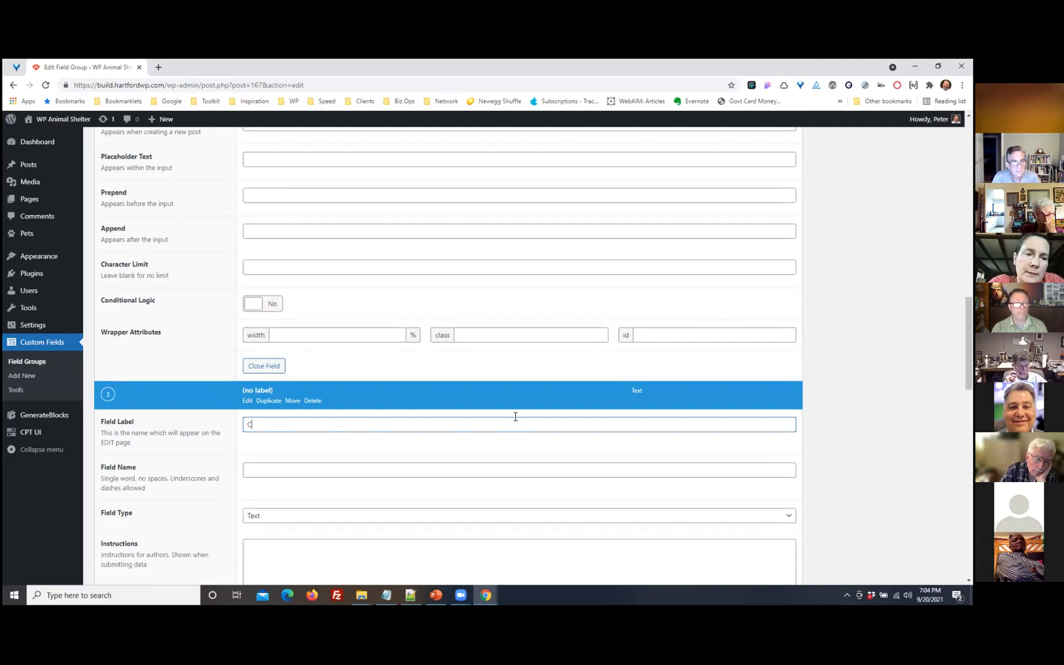
left_click(357, 470)
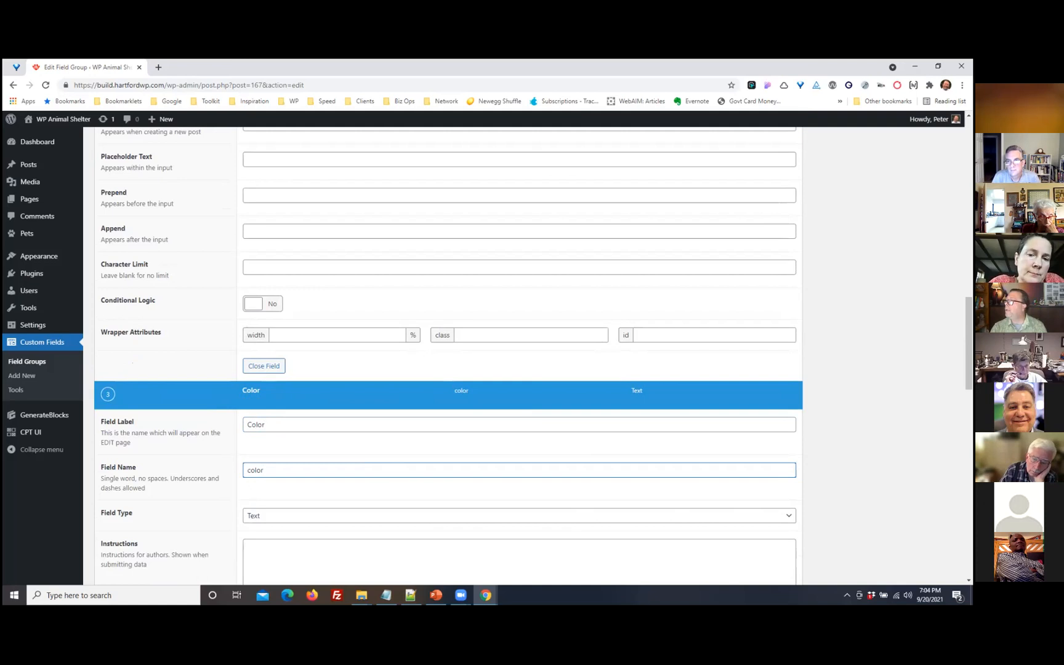
scroll(653, 553, "down", 2)
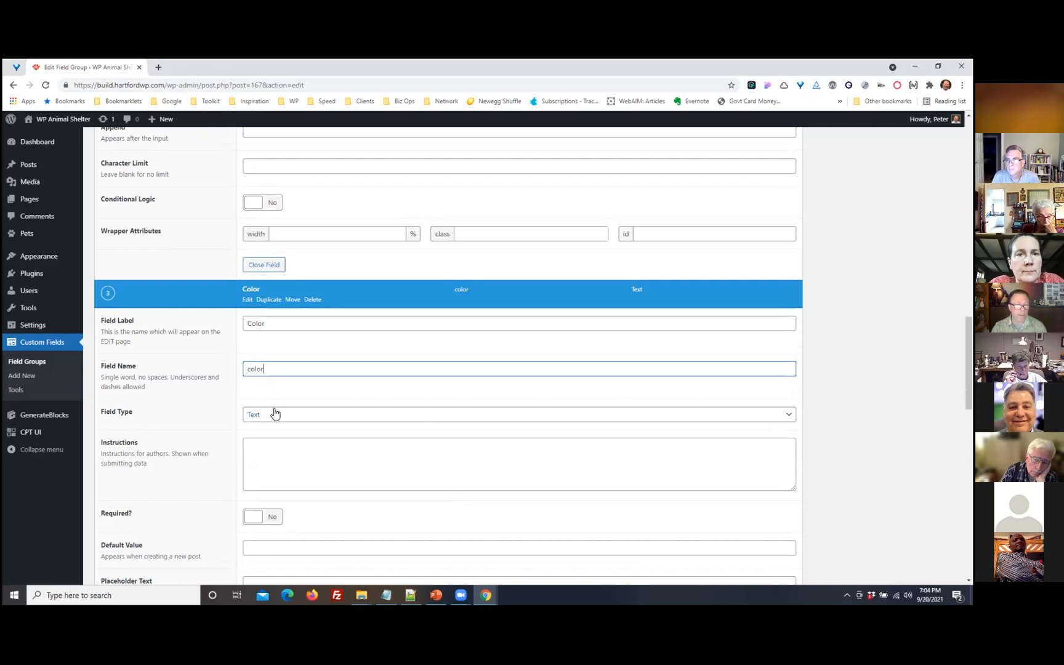
Add a fourth field labelled Size When Grown to the Pet Details group and generate its field name from the label
scroll(471, 466, "down", 6)
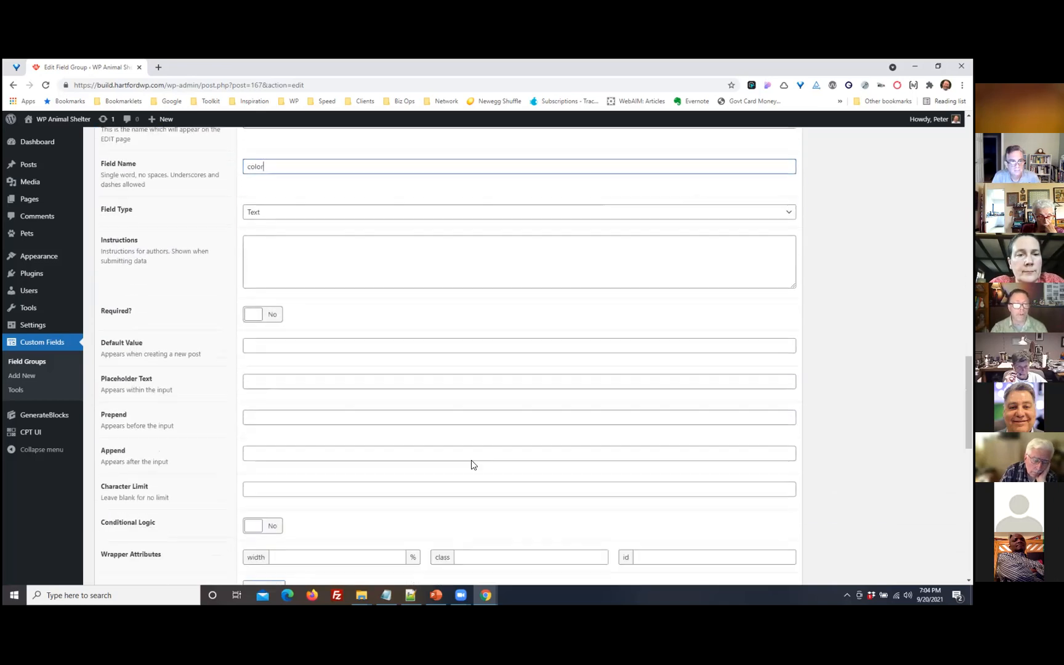
scroll(554, 468, "down", 1)
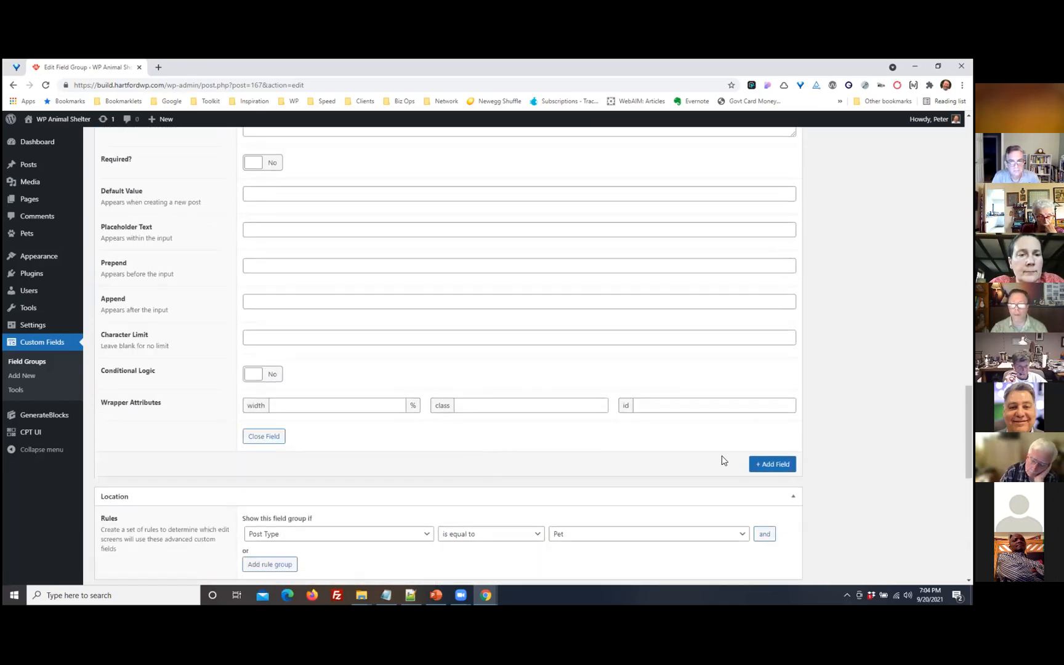
left_click(759, 467)
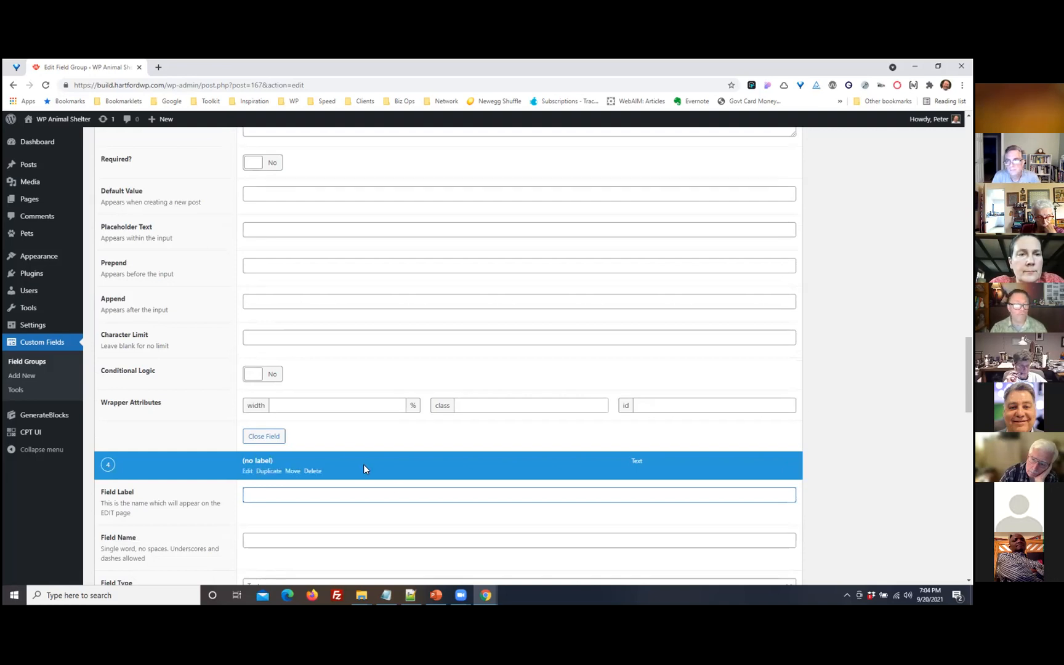
type("S")
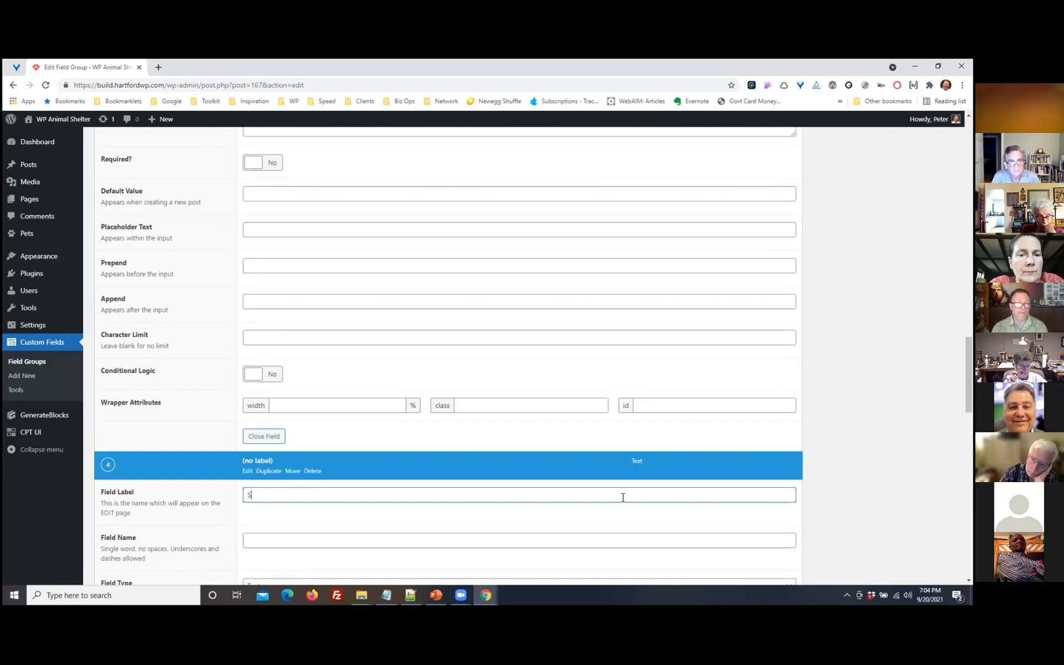
type("ize When Grown")
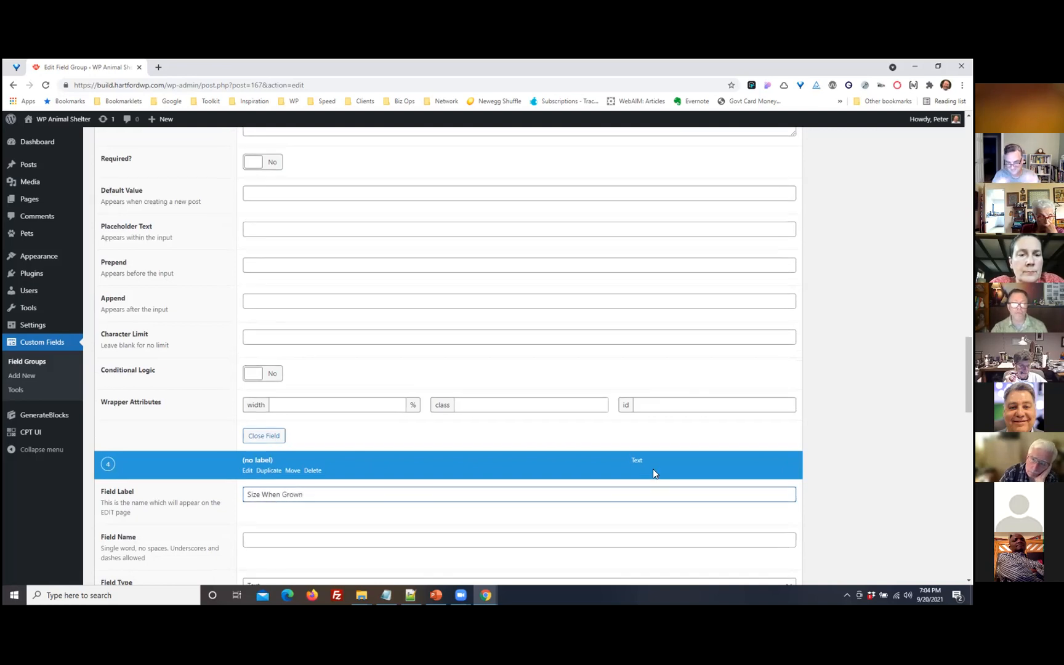
scroll(652, 473, "down", 2)
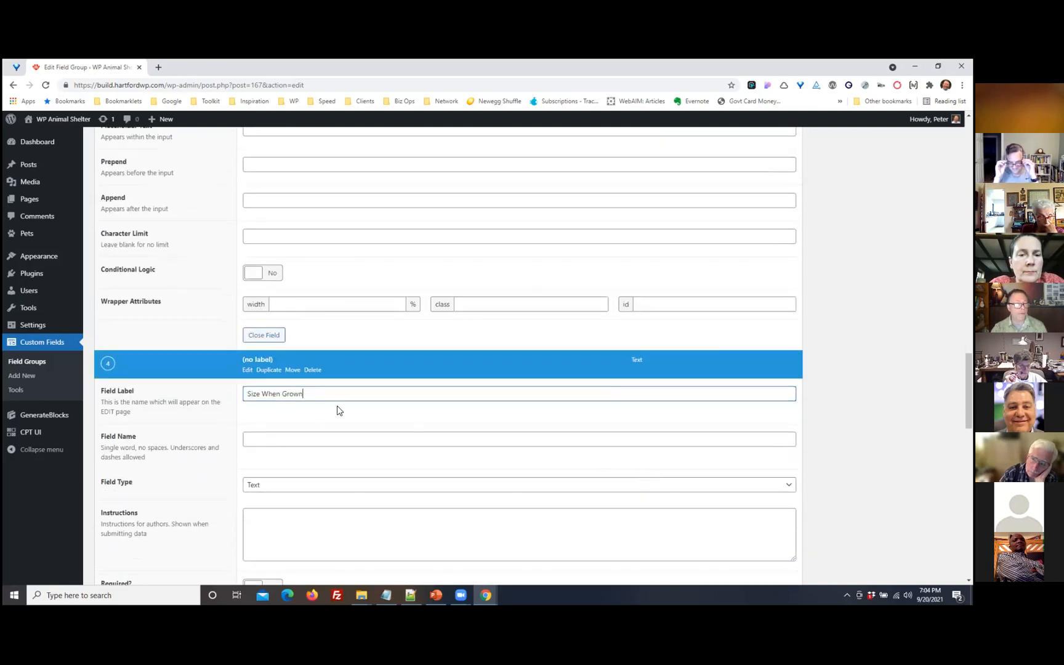
left_click(272, 442)
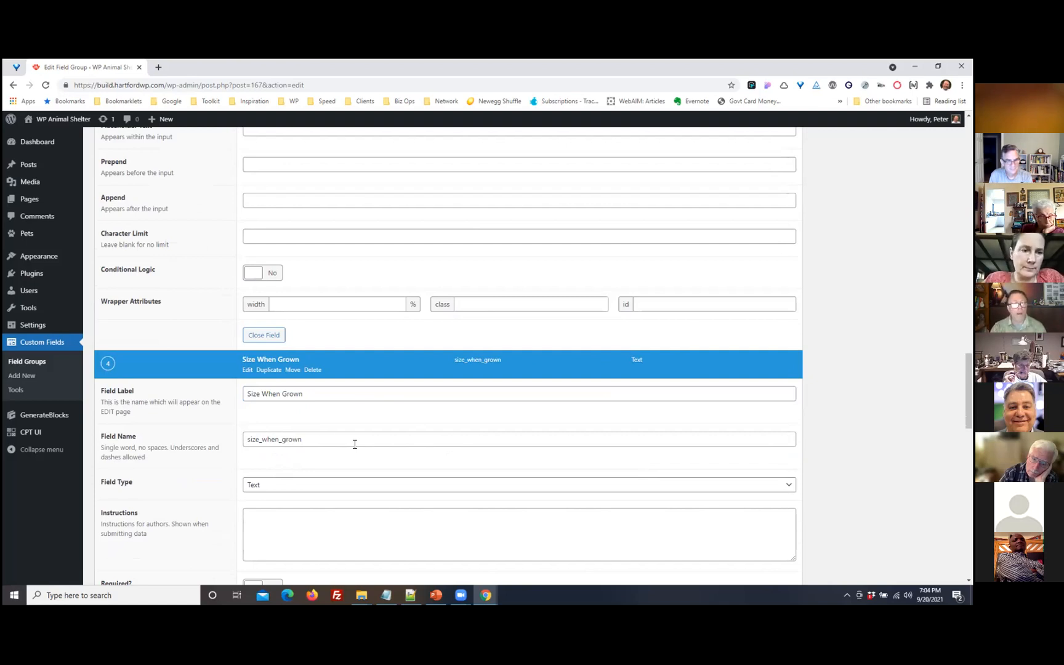
Shorten the field name of the Size When Grown field to size
left_click_drag(263, 439, 329, 441)
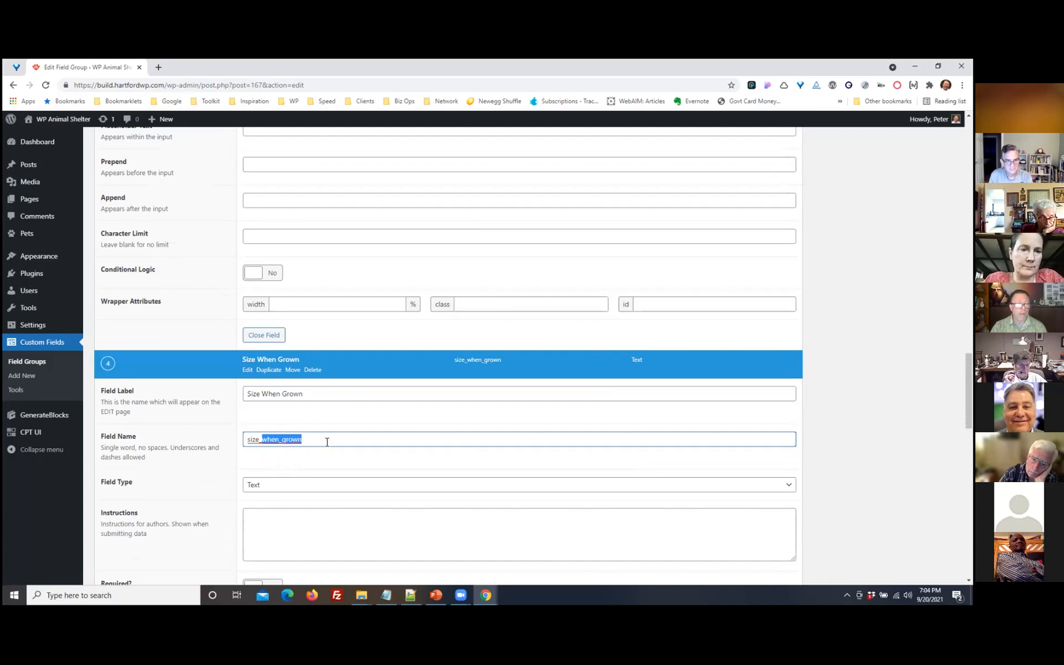
key("BackSpace")
key("BackSpace")
left_click(341, 457)
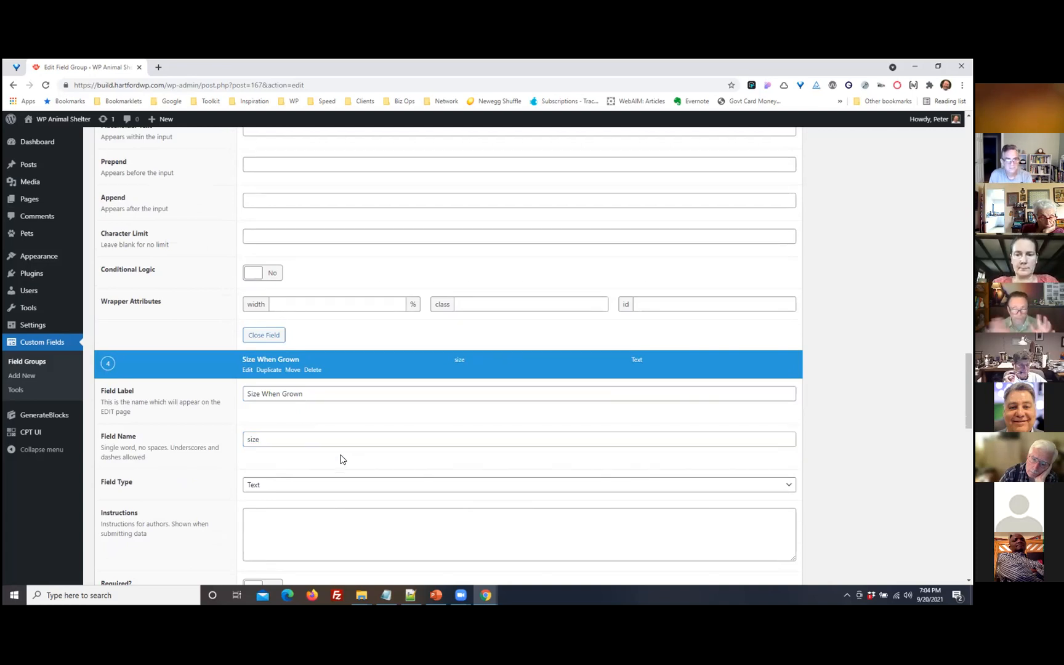
Add a fifth field labelled Pet Info to the Pet Details group and generate its field name from the label
scroll(452, 460, "down", 1)
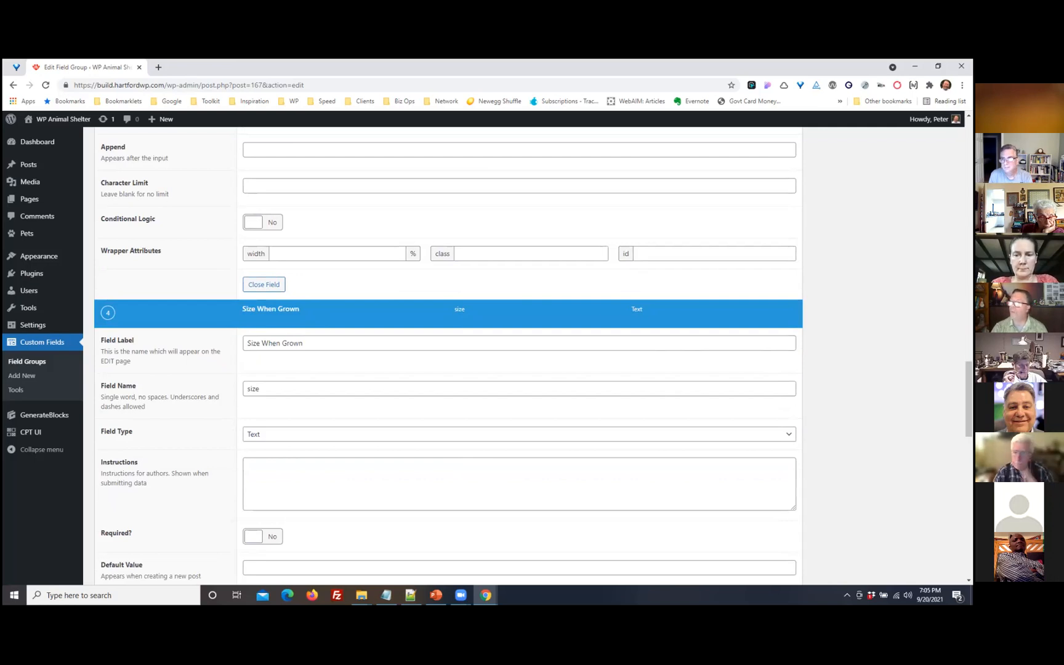
scroll(517, 464, "down", 2)
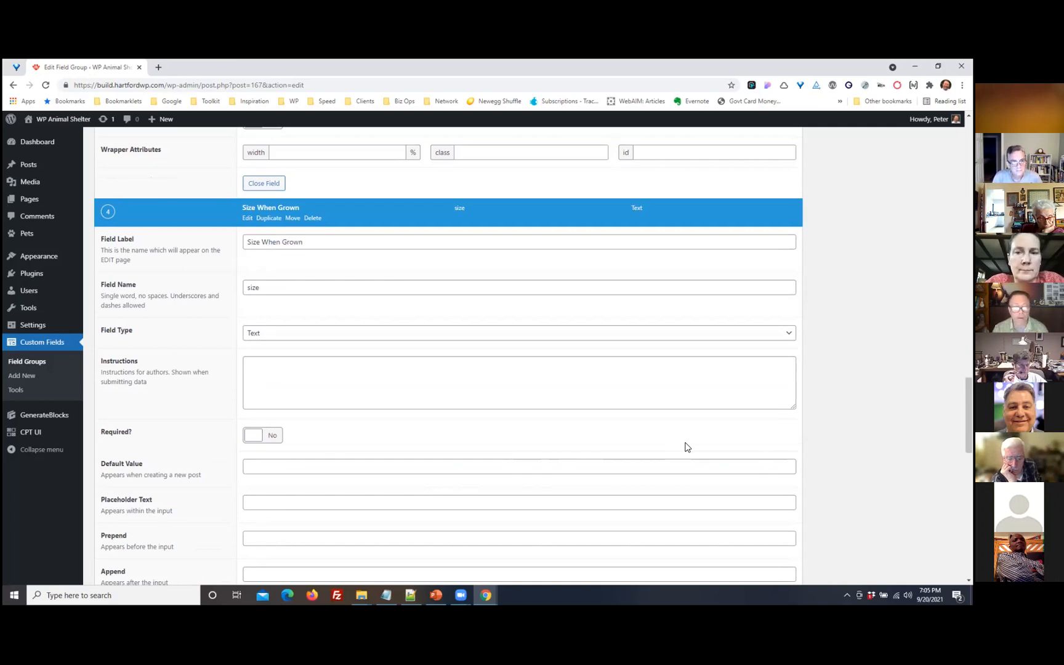
scroll(613, 412, "down", 2)
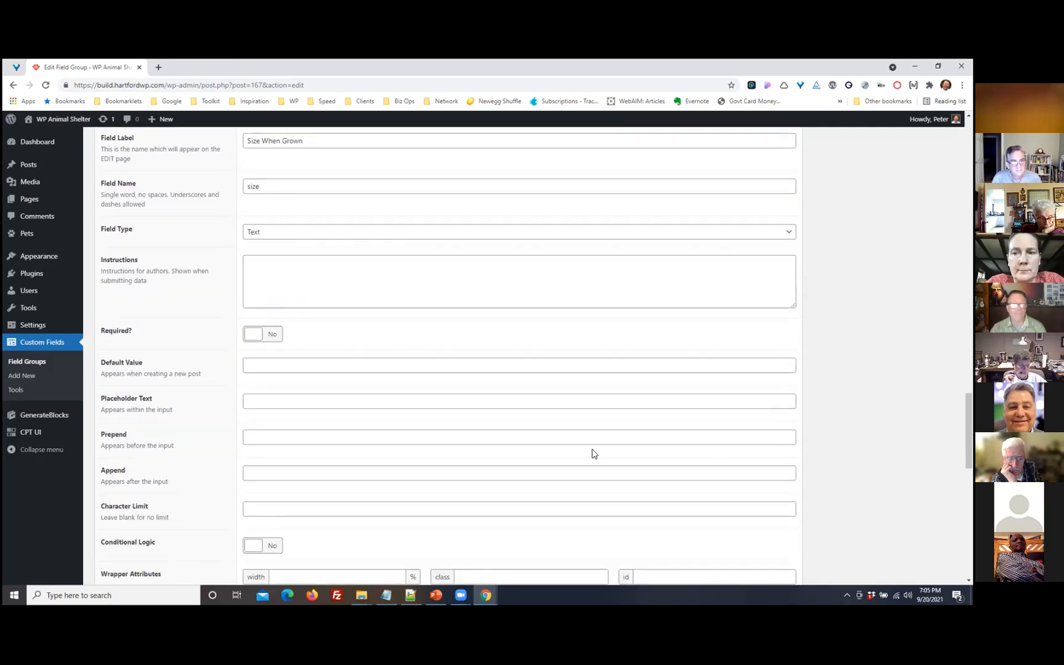
scroll(515, 426, "down", 3)
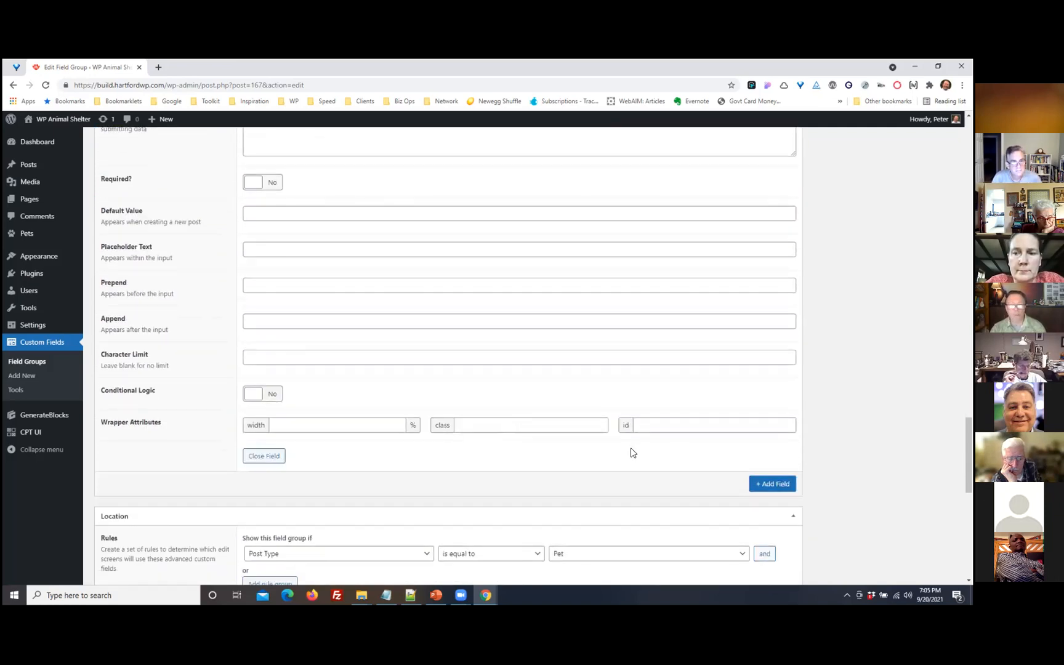
scroll(631, 453, "down", 1)
left_click(769, 433)
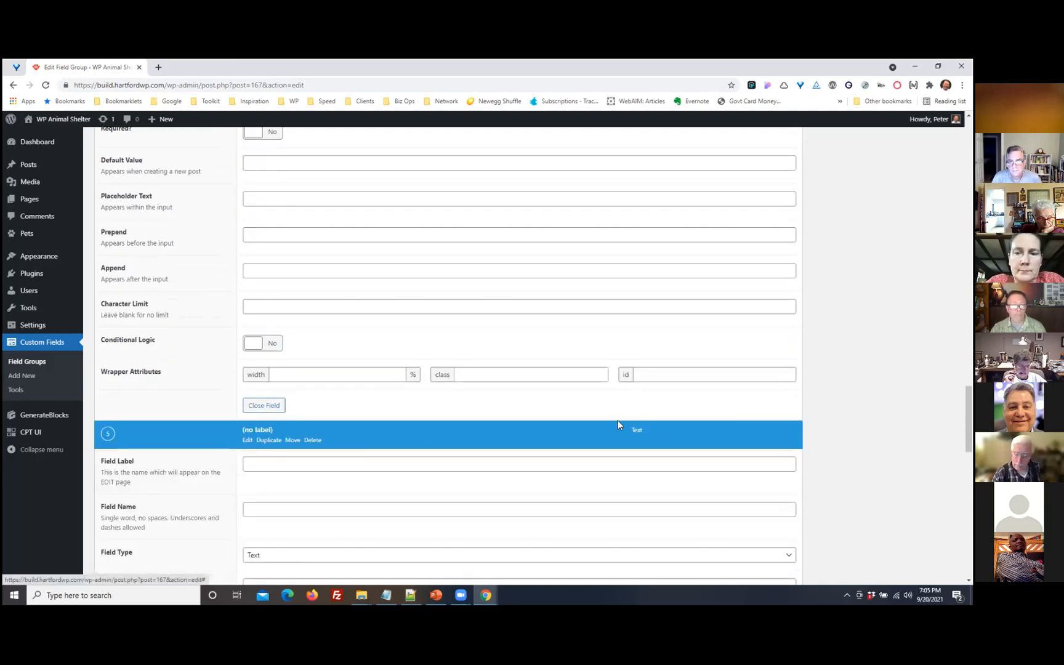
type("Pet Info")
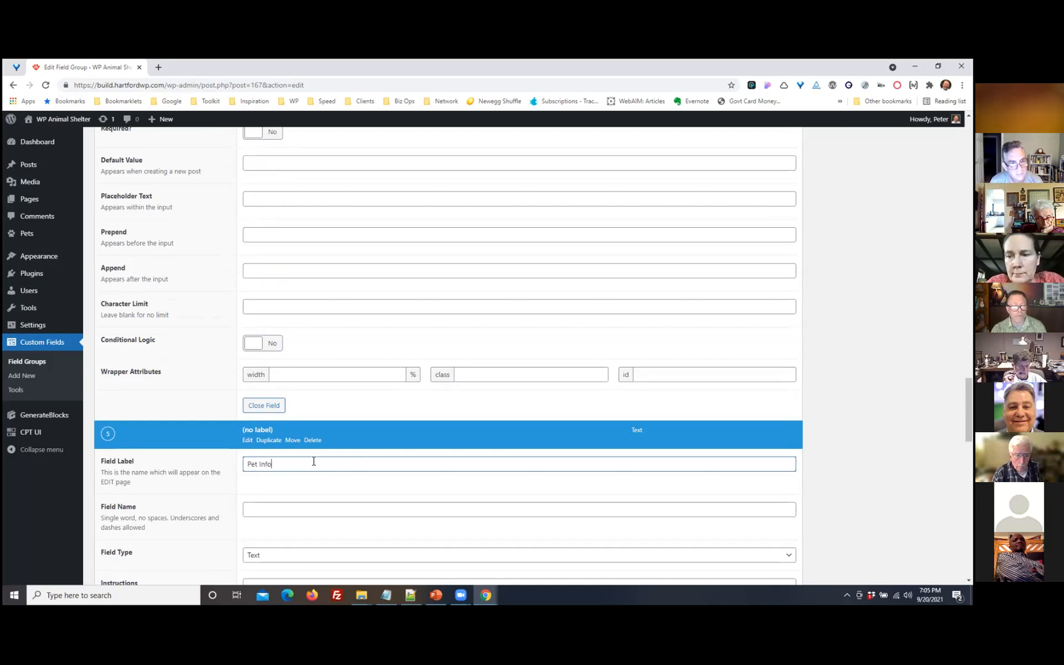
scroll(314, 458, "down", 2)
left_click(261, 409)
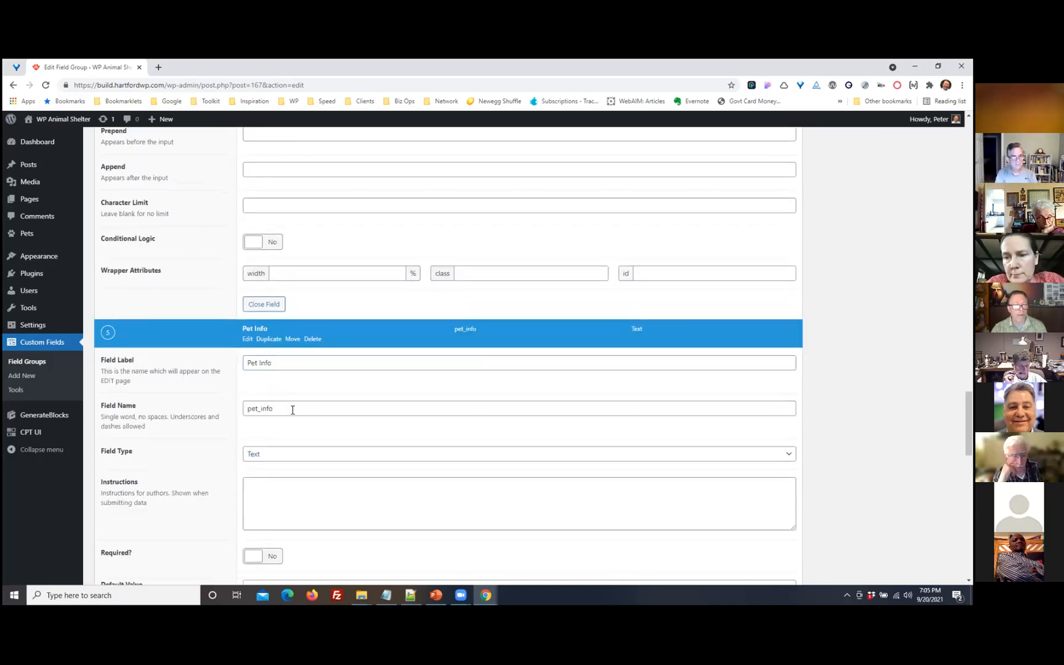
Review the available field types and set the Pet Info field's type to Checkbox
scroll(369, 425, "down", 1)
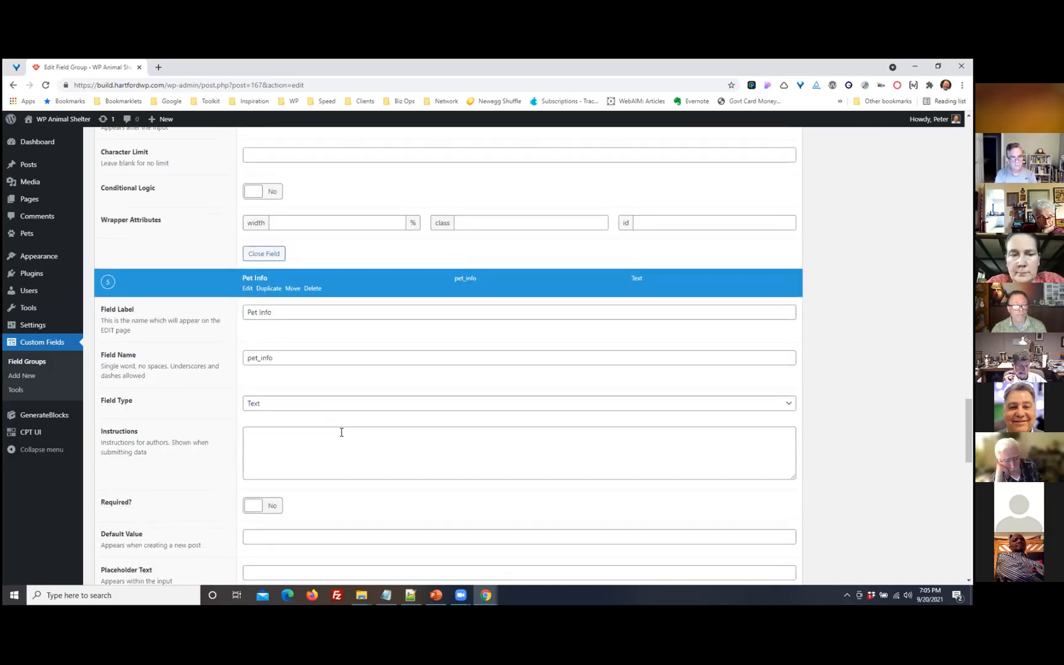
left_click(276, 405)
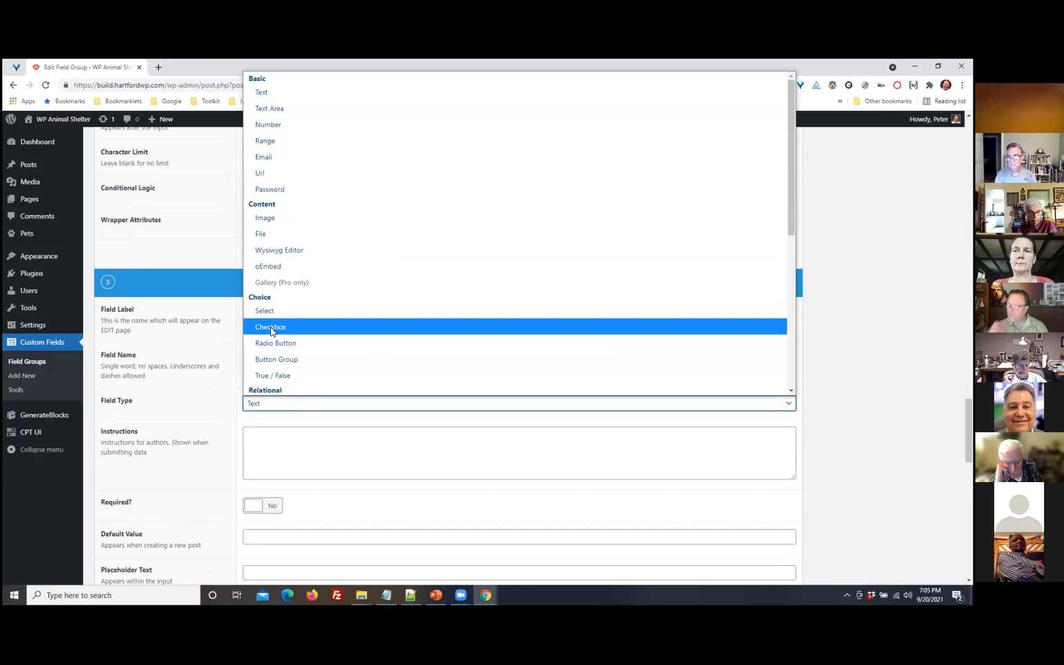
key("Escape")
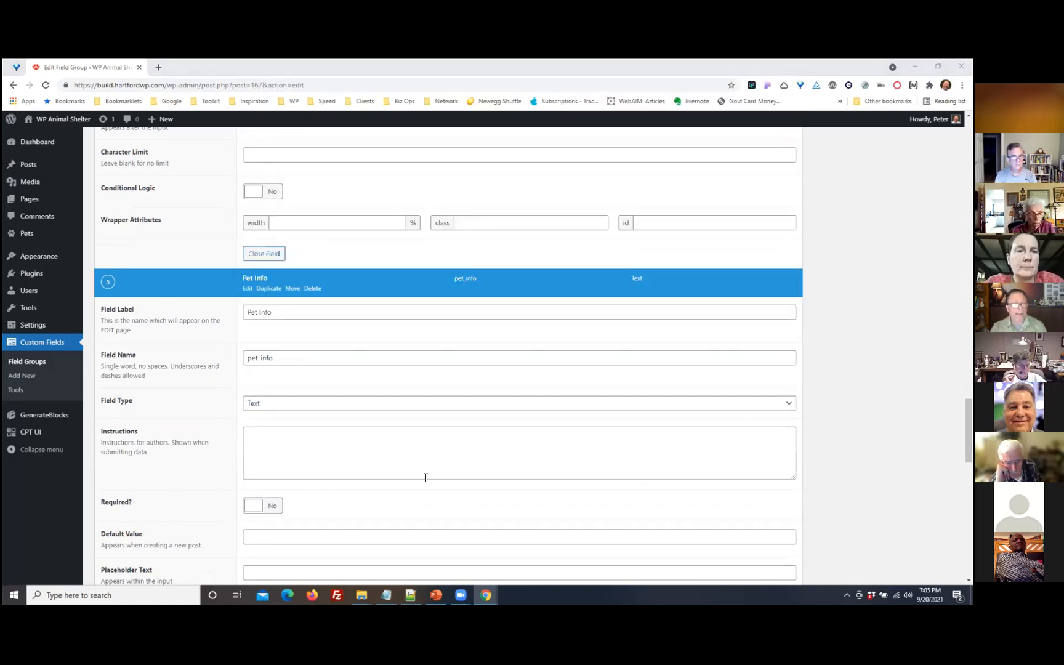
left_click(284, 437)
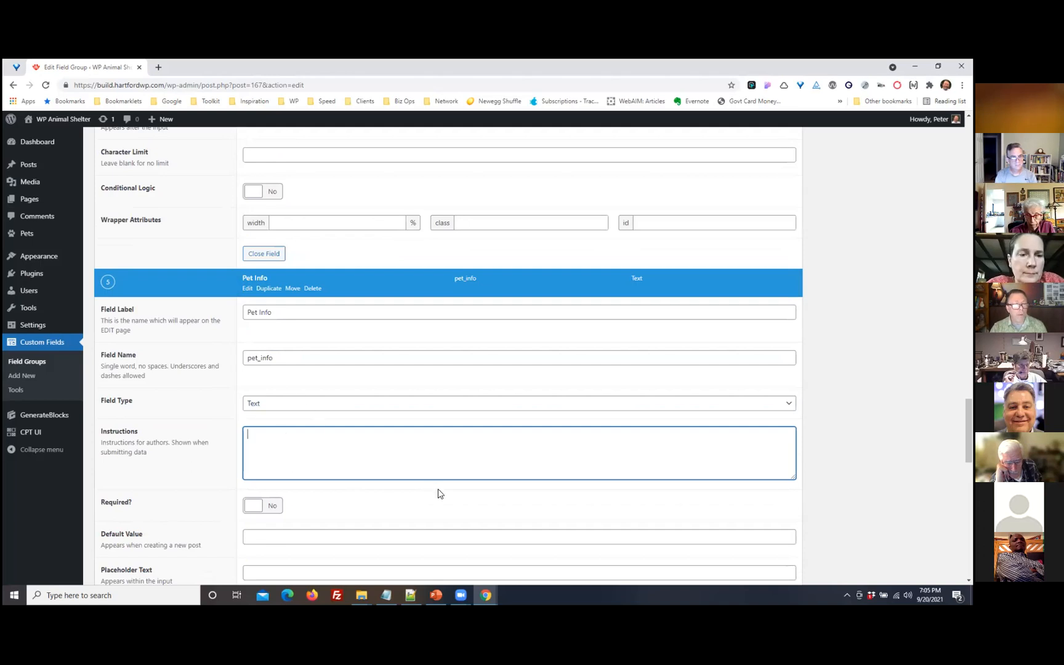
scroll(438, 492, "down", 2)
scroll(438, 492, "up", 1)
left_click(306, 355)
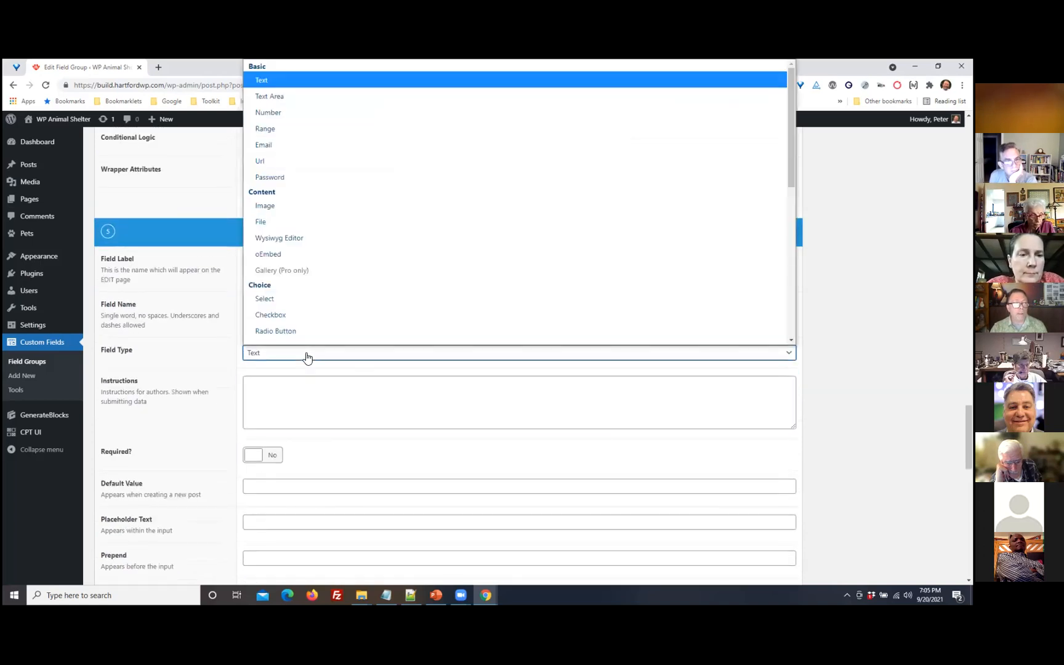
scroll(277, 285, "down", 1)
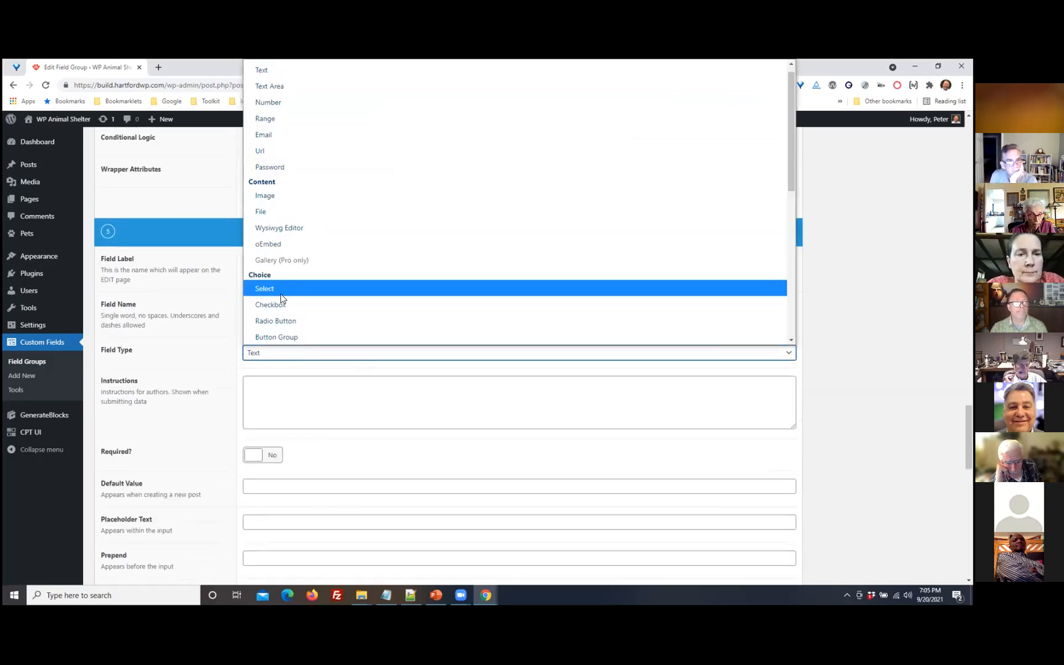
left_click(272, 306)
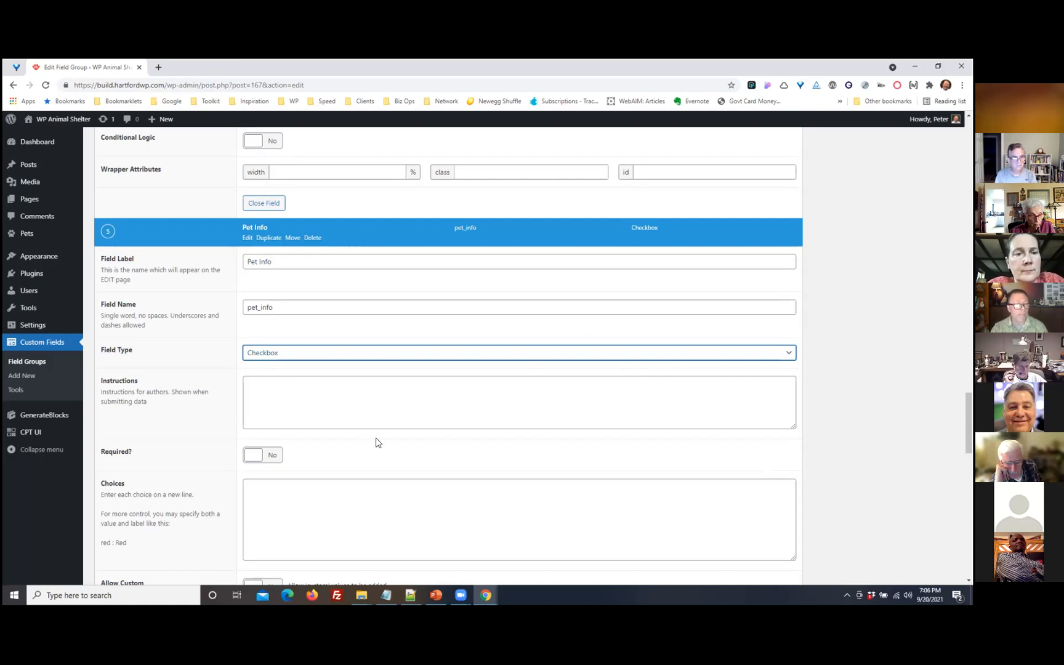
Enter "Check all that apply to this pet." as the author instructions for the Pet Info field
left_click(307, 390)
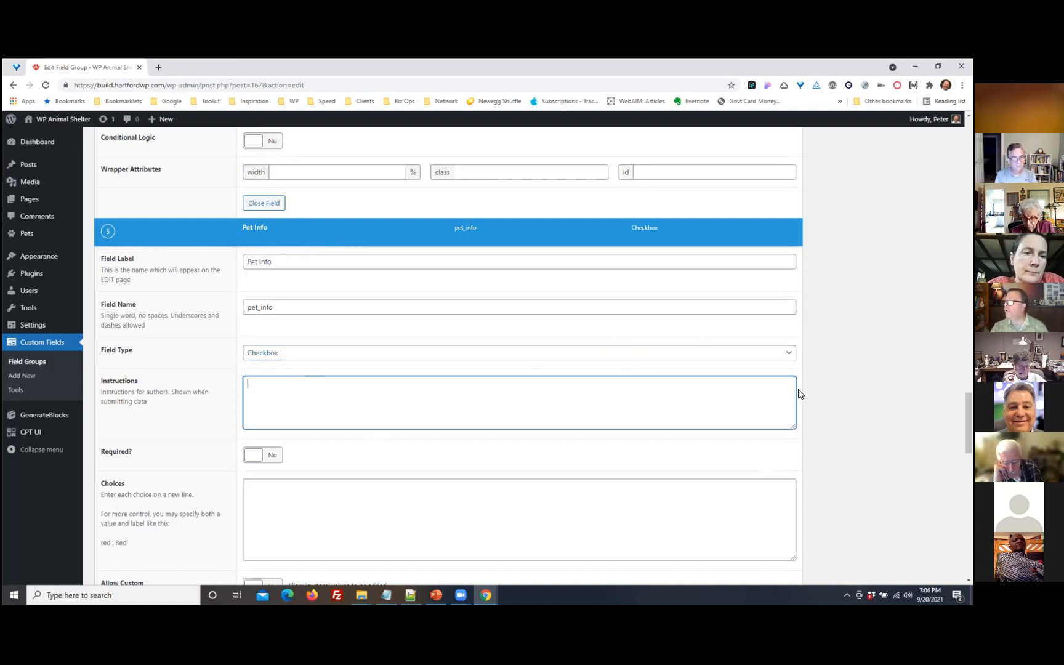
type("Check")
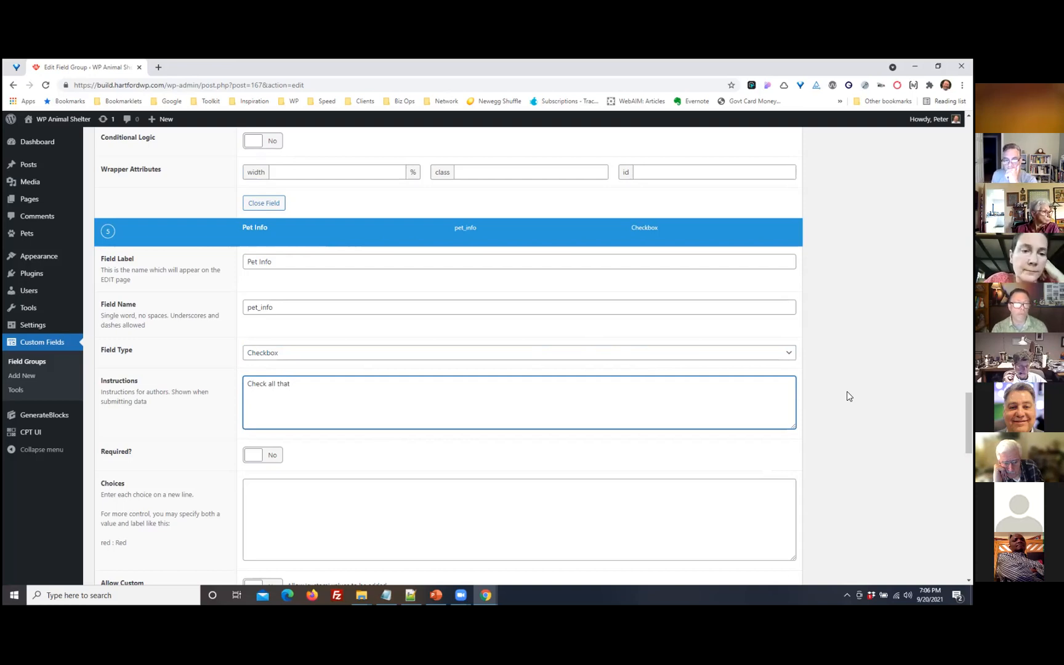
type("all that apply")
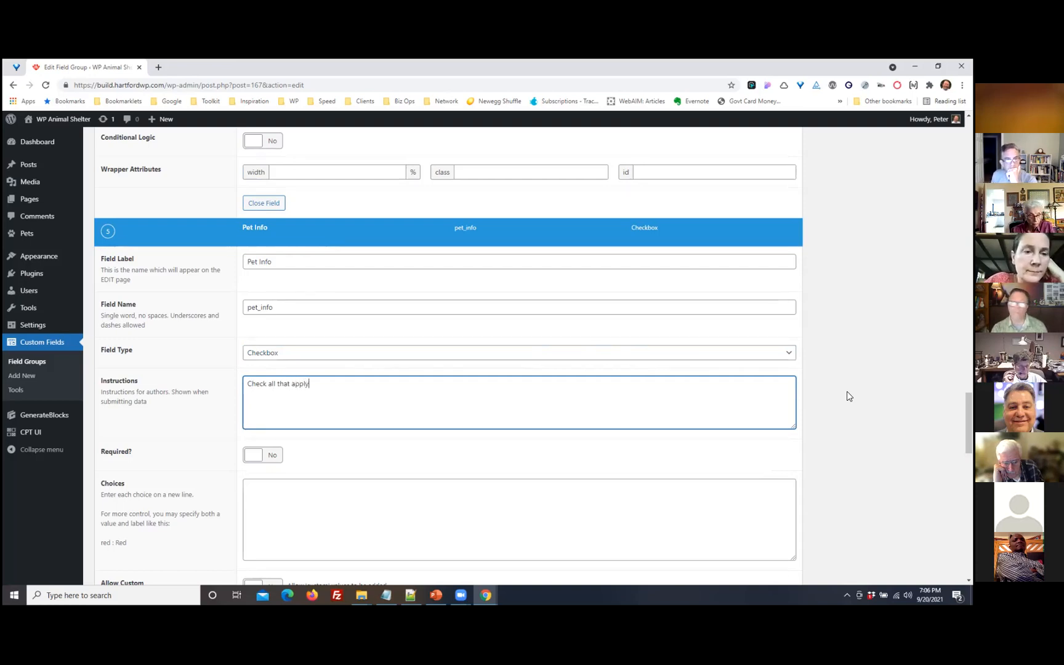
type(" to this pet.")
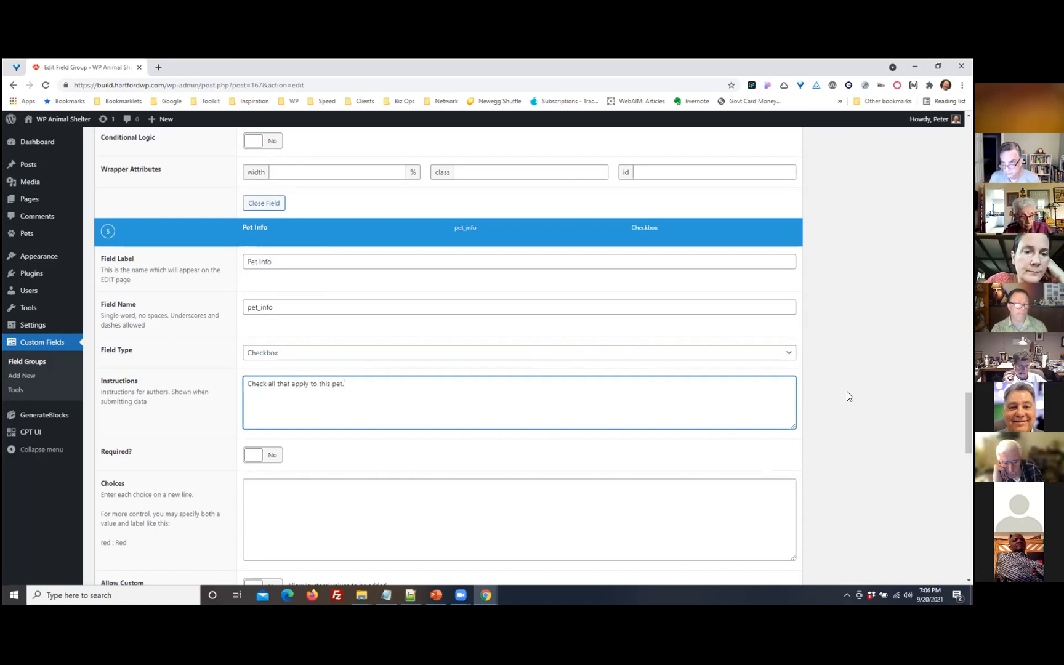
Enter the Pet Info choices on separate lines: Spayed / Neutered, House-trained, Shots Up to Date, Good with Dogs, Good with Kids, Good with Cats
scroll(388, 346, "down", 2)
left_click(261, 403)
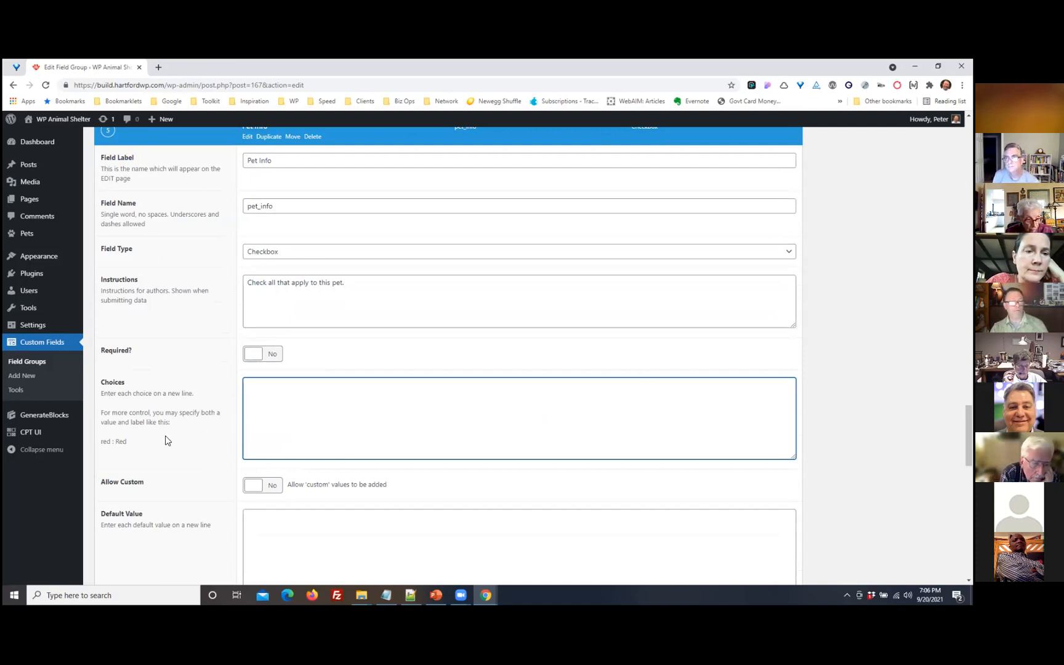
type("Spayed / Neutered House-trained Shots Up to Date Good with Dogs Good with Kids Good with Cats")
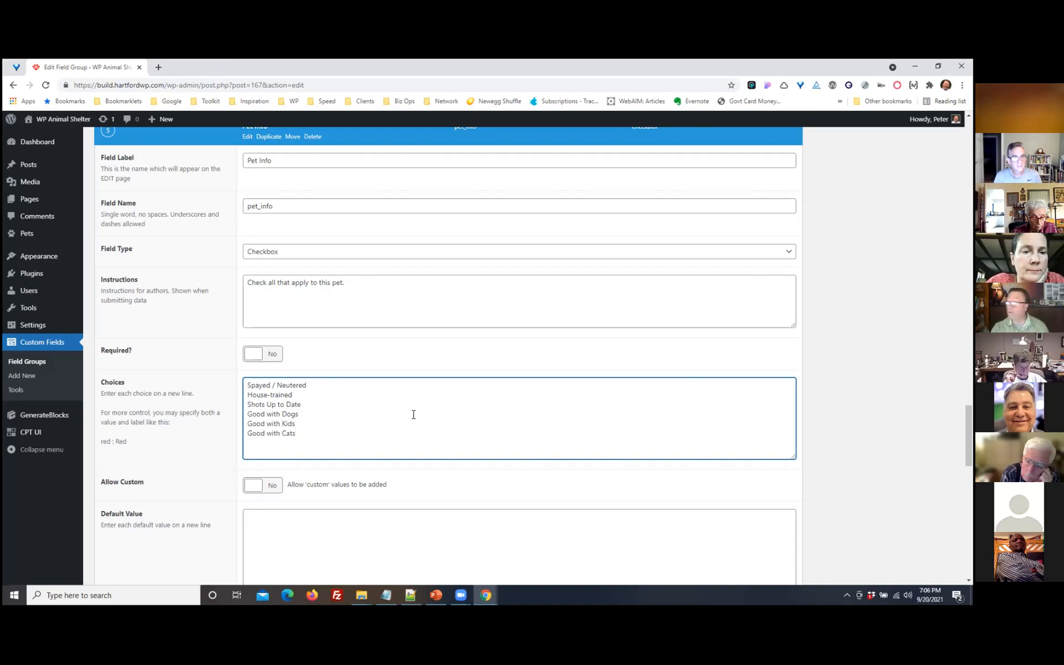
Add a sixth field labelled Date Available to the Pet Details group and generate its field name from the label
scroll(485, 446, "down", 4)
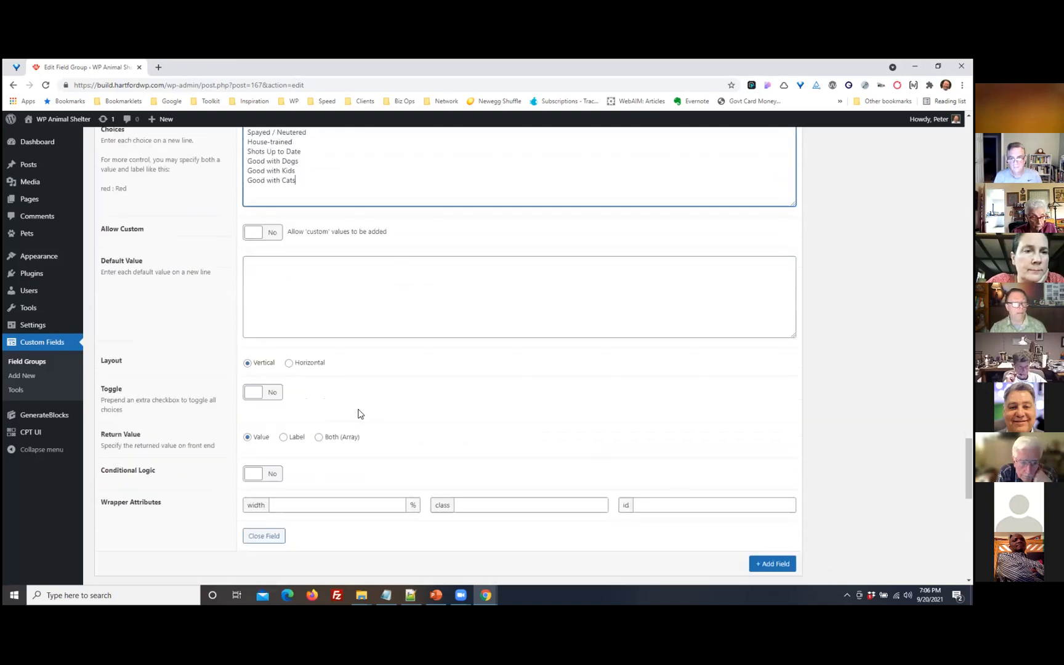
scroll(363, 412, "down", 2)
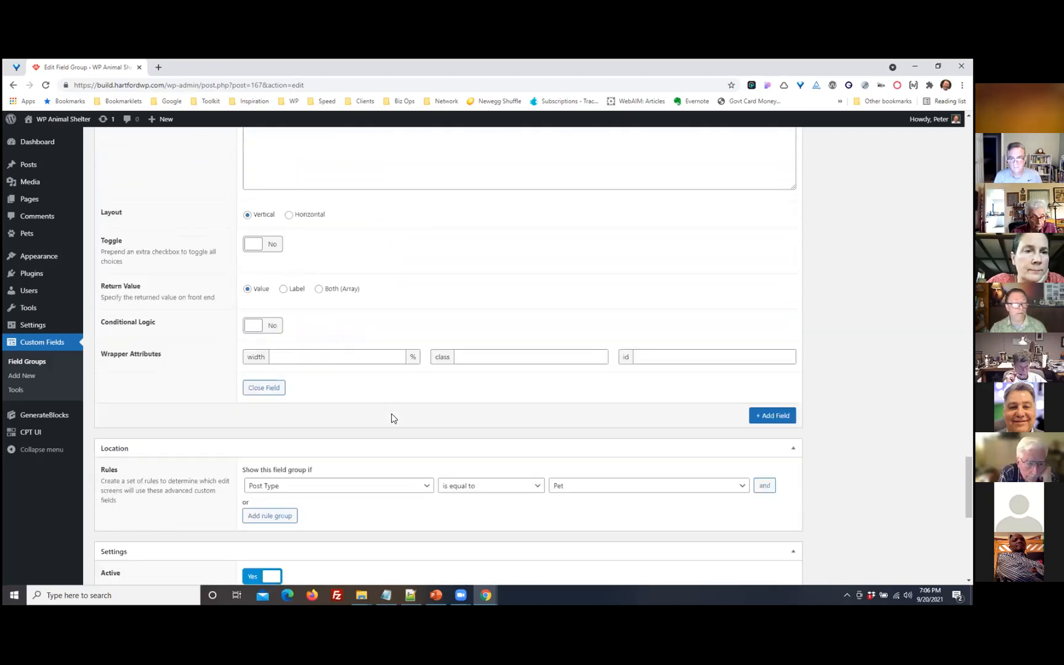
left_click(782, 412)
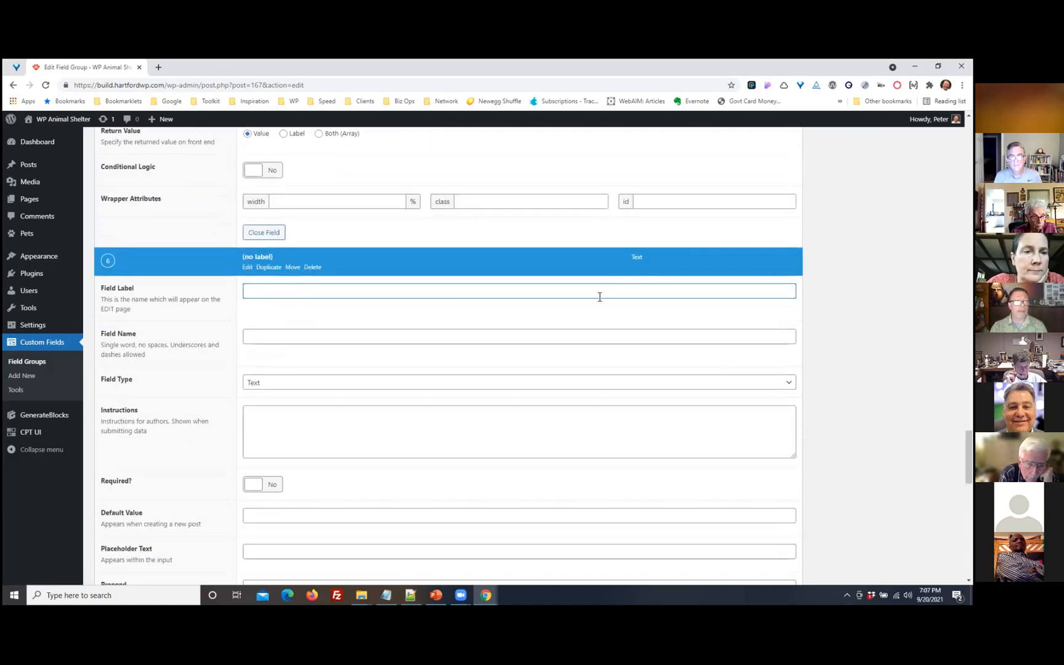
type("Dat")
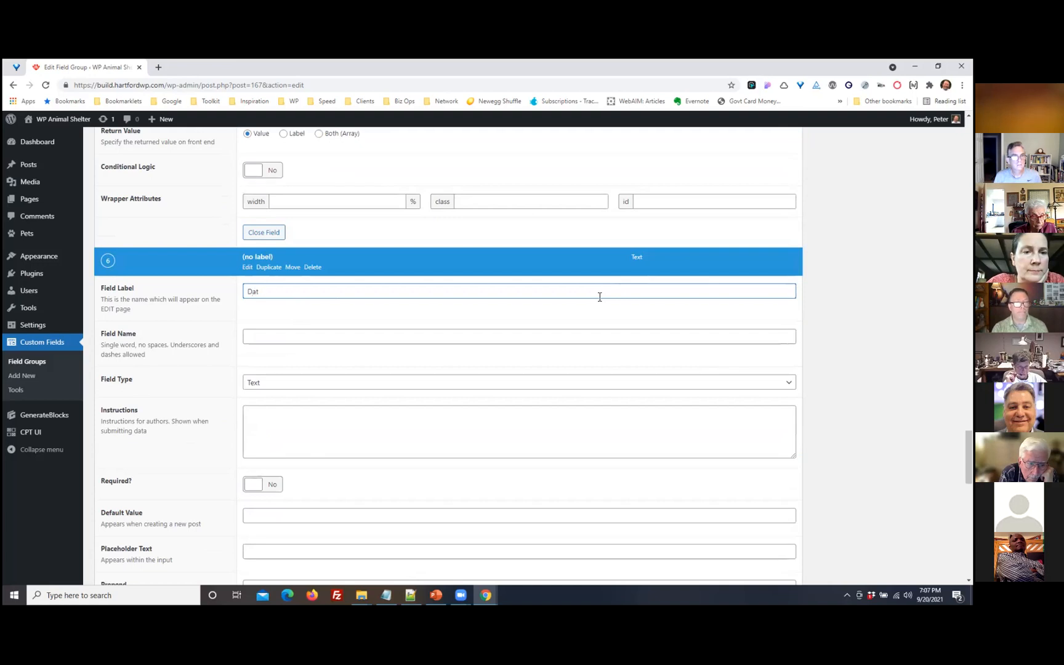
type("a Available")
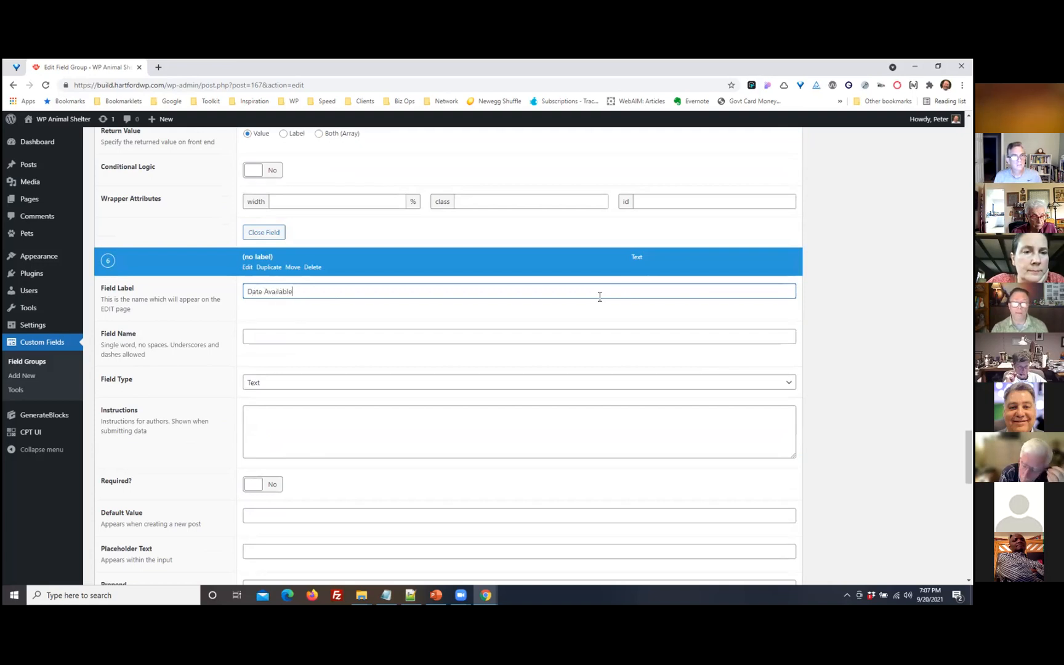
left_click(274, 336)
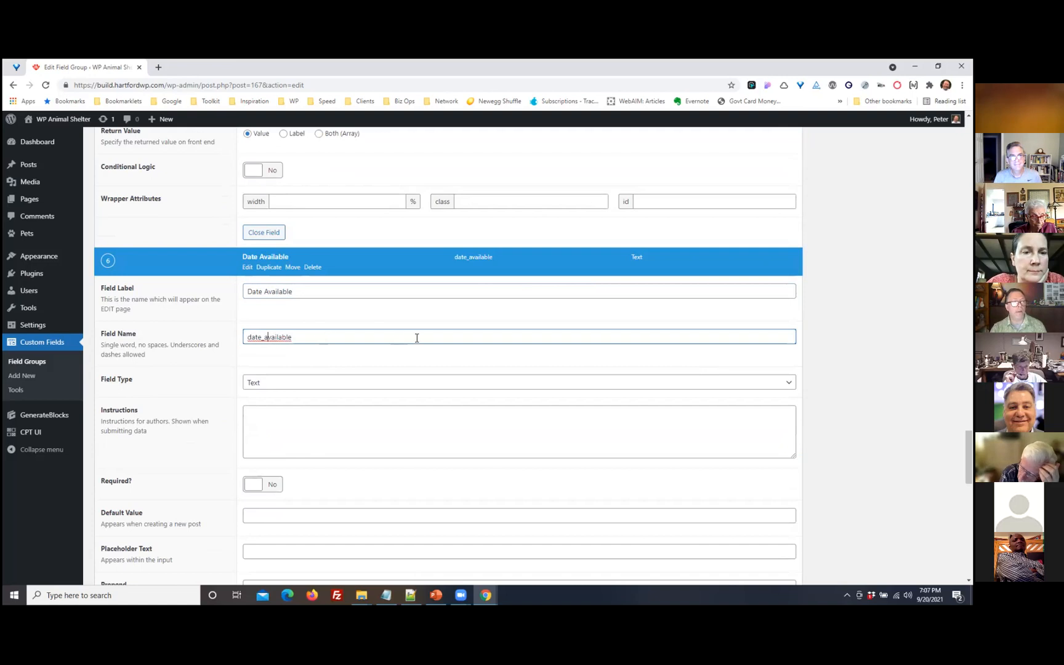
Set the Date Available field's type to Date Picker
left_click(359, 384)
scroll(323, 324, "down", 5)
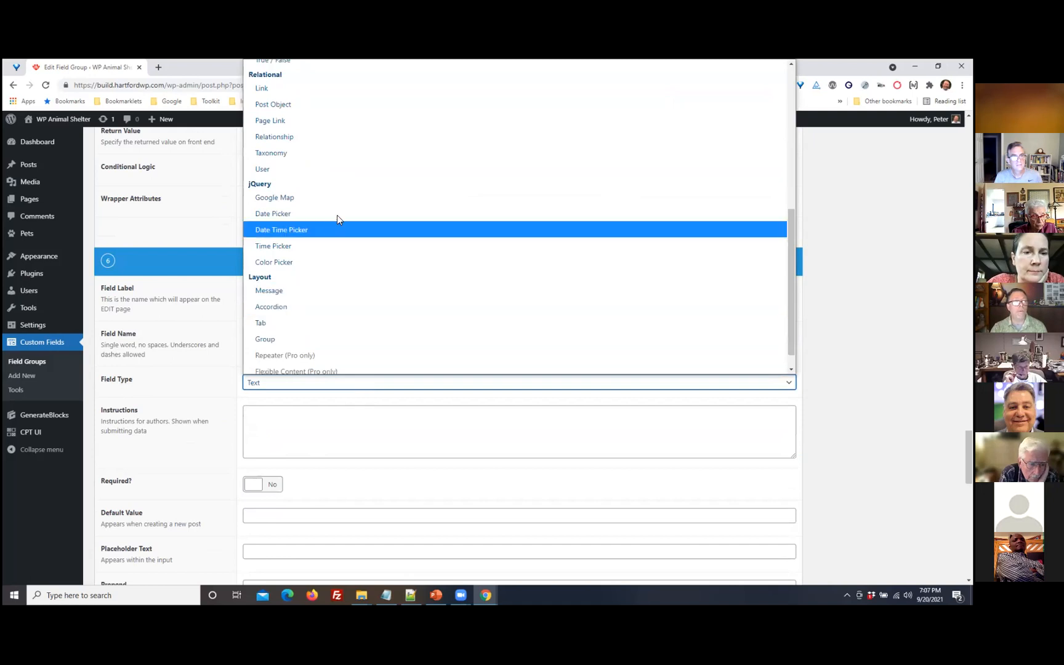
left_click(274, 215)
Set the Date Available field's display format to m/d/Y and its return format to F j, Y
scroll(642, 417, "down", 1)
scroll(643, 416, "down", 3)
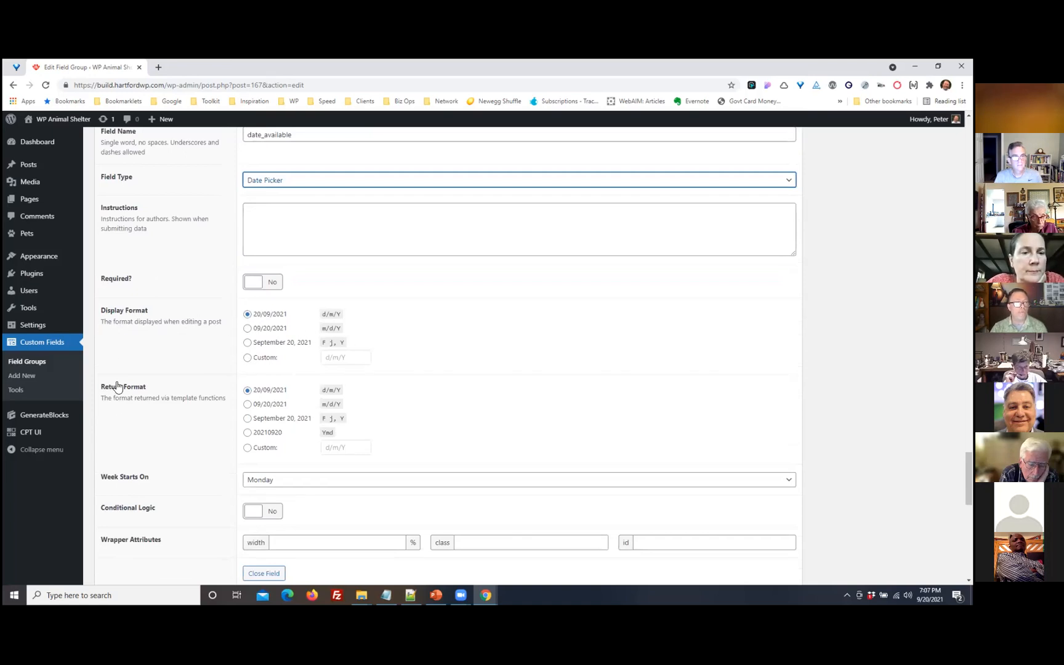
left_click(248, 328)
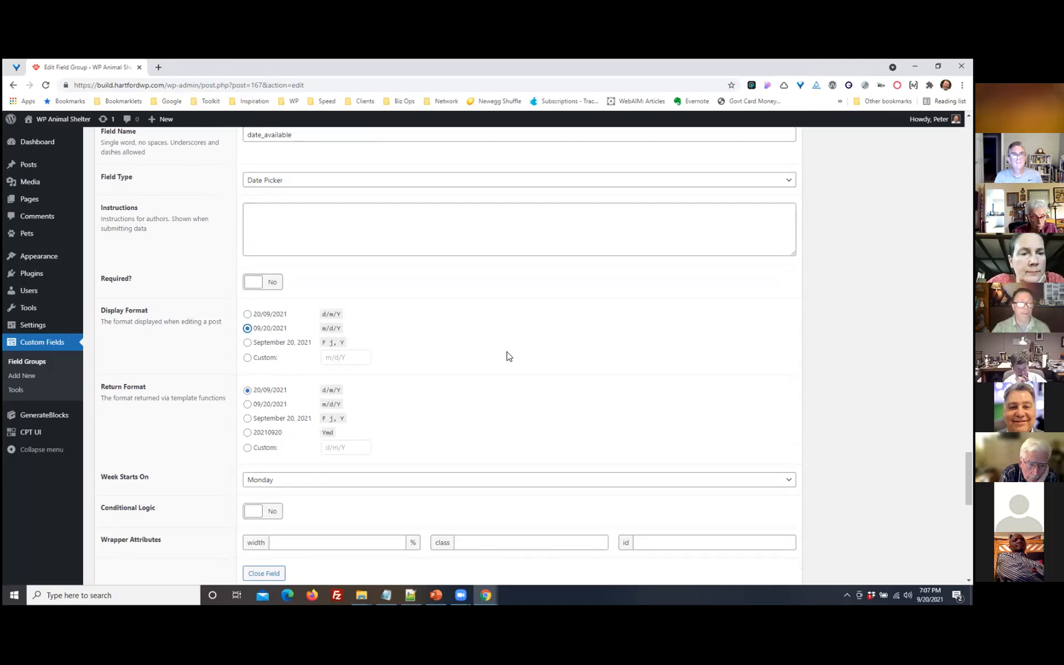
left_click(247, 418)
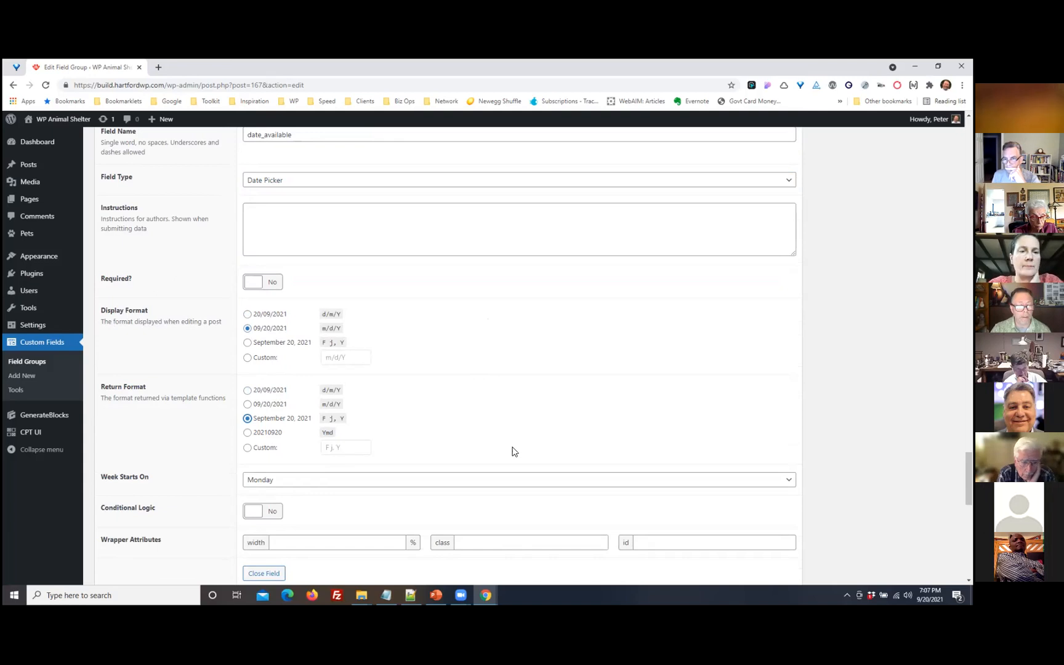
Make the week start on Sunday in the Date Available field's date picker
scroll(513, 450, "down", 2)
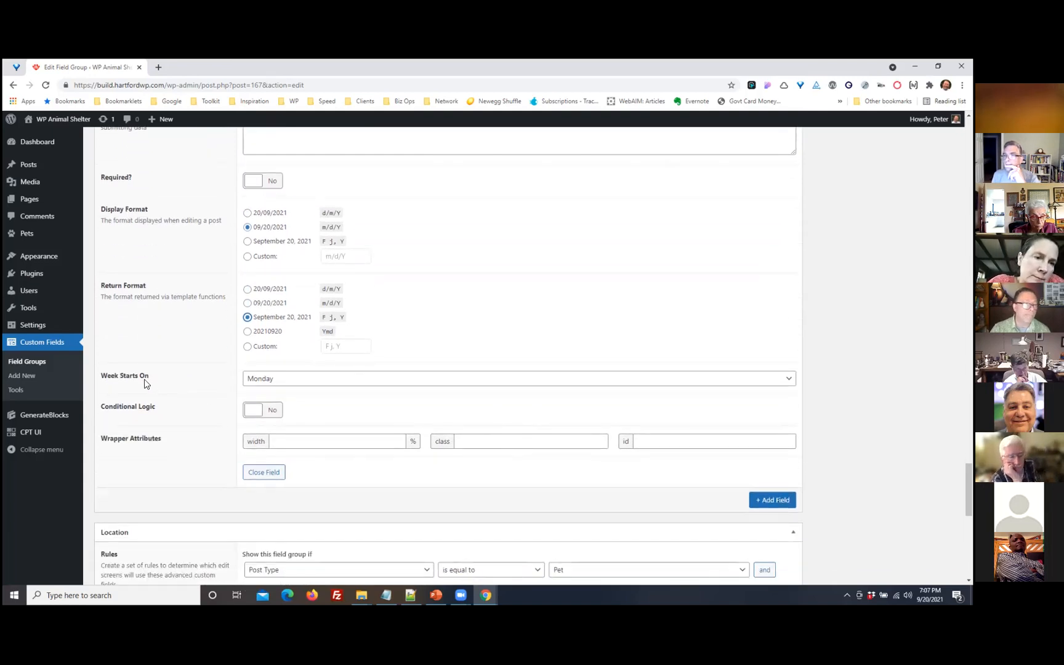
left_click(488, 378)
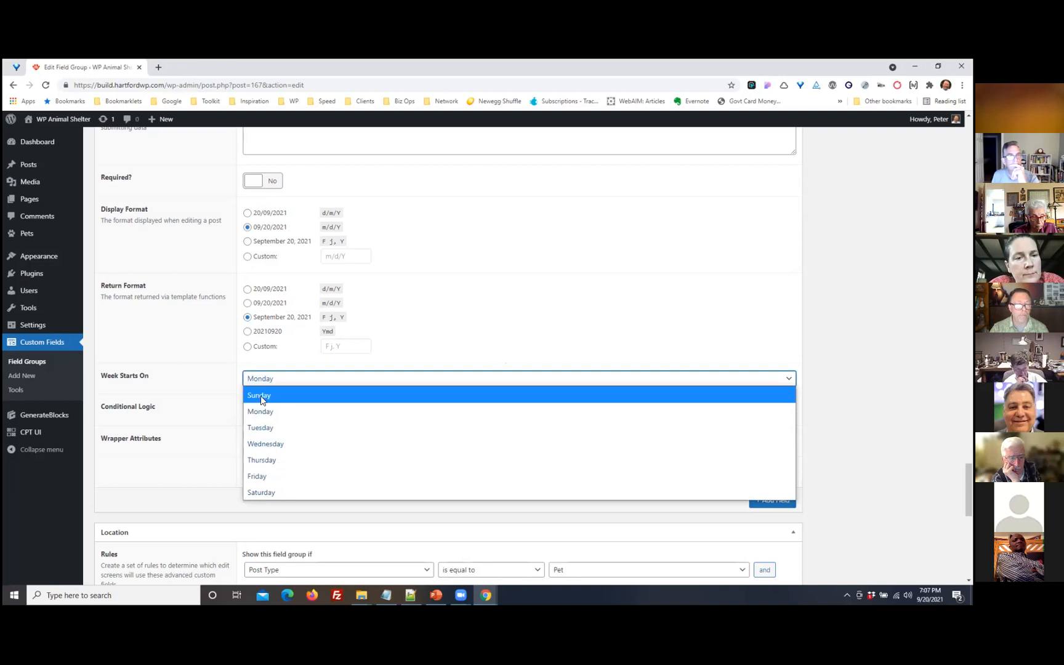
left_click(280, 395)
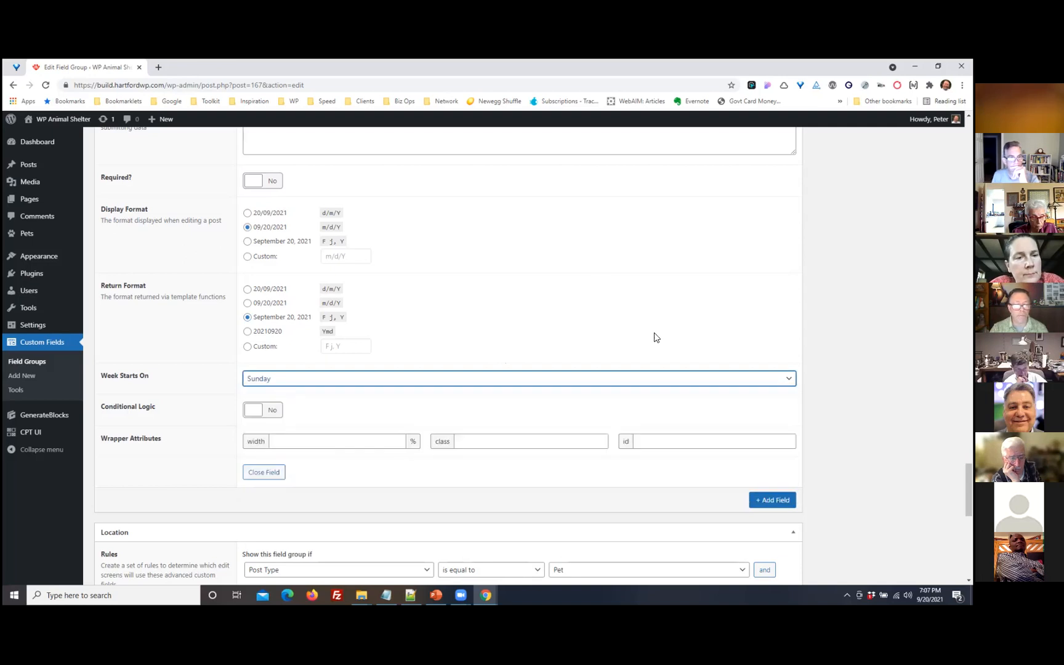
Add a seventh field labelled Adoption Fee to the Pet Details group and generate its field name from the label
scroll(725, 392, "down", 1)
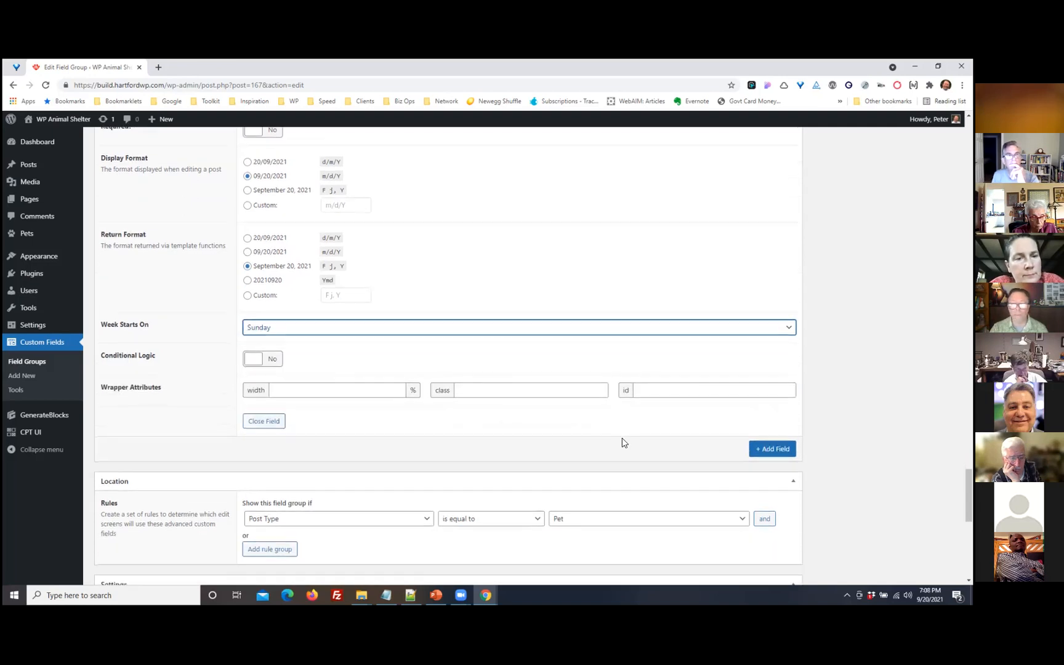
scroll(622, 442, "down", 2)
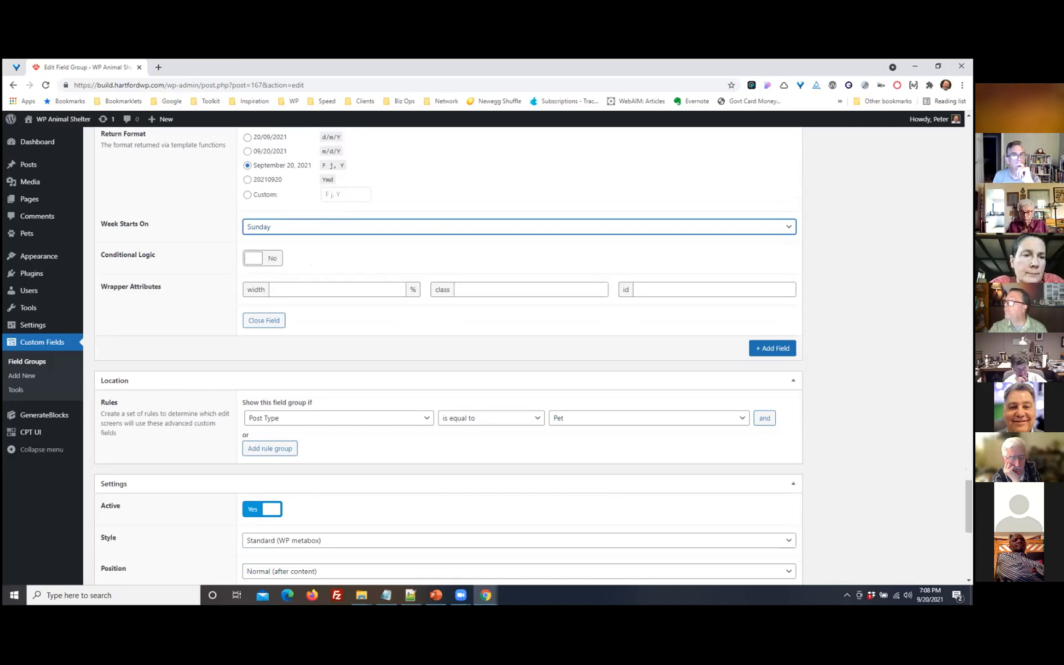
left_click(774, 348)
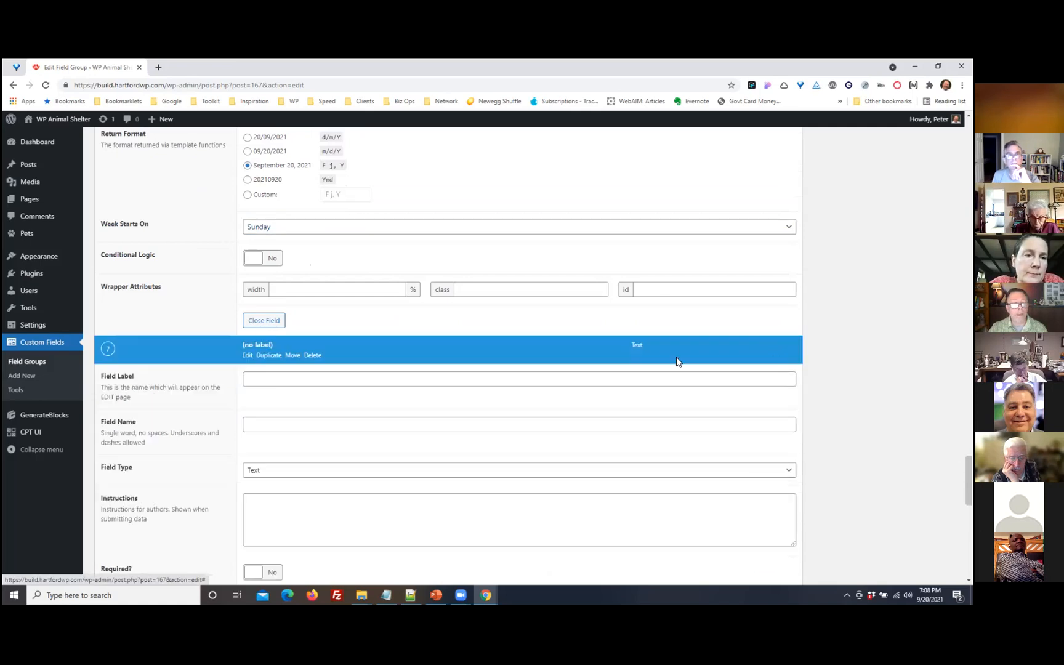
type("Adoption Fe")
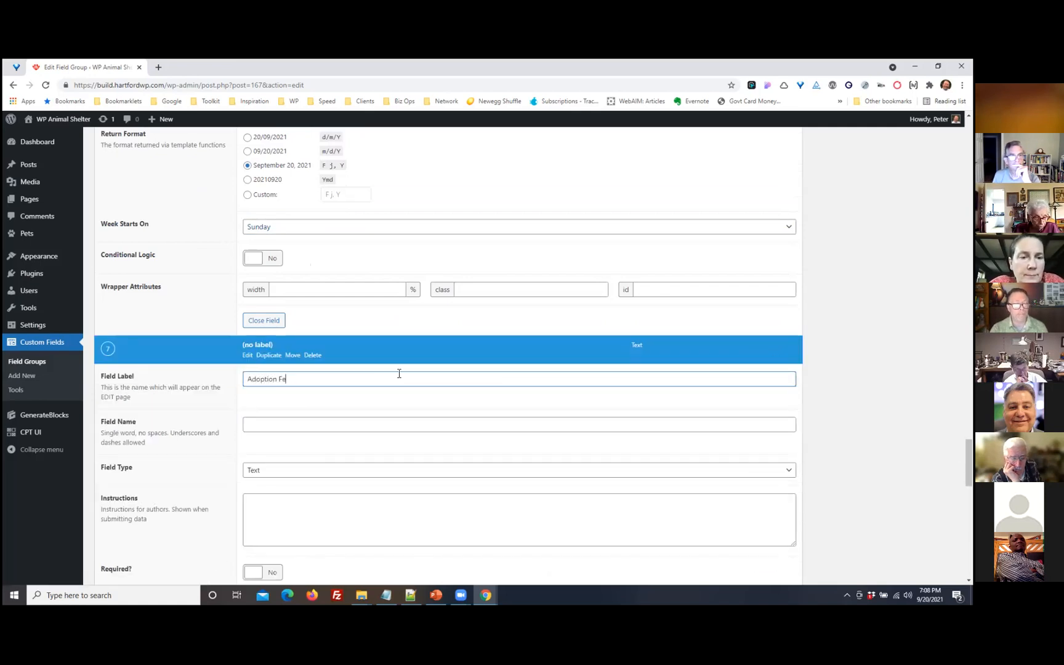
left_click(352, 419)
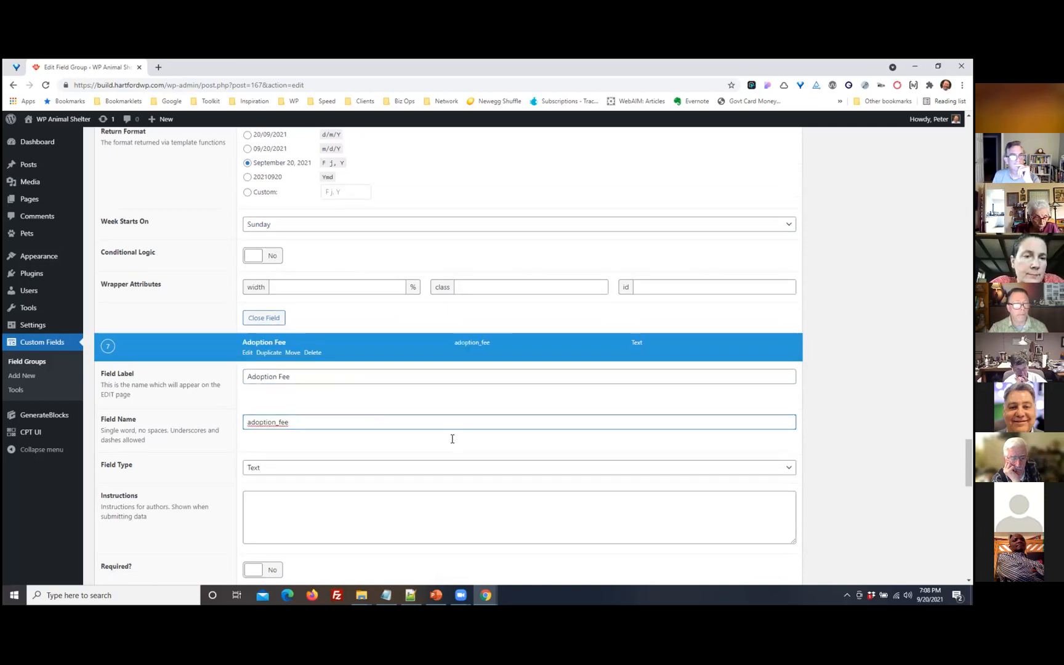
Set the Adoption Fee field's type to Number and save the Pet Details field group
scroll(452, 439, "down", 2)
left_click(282, 374)
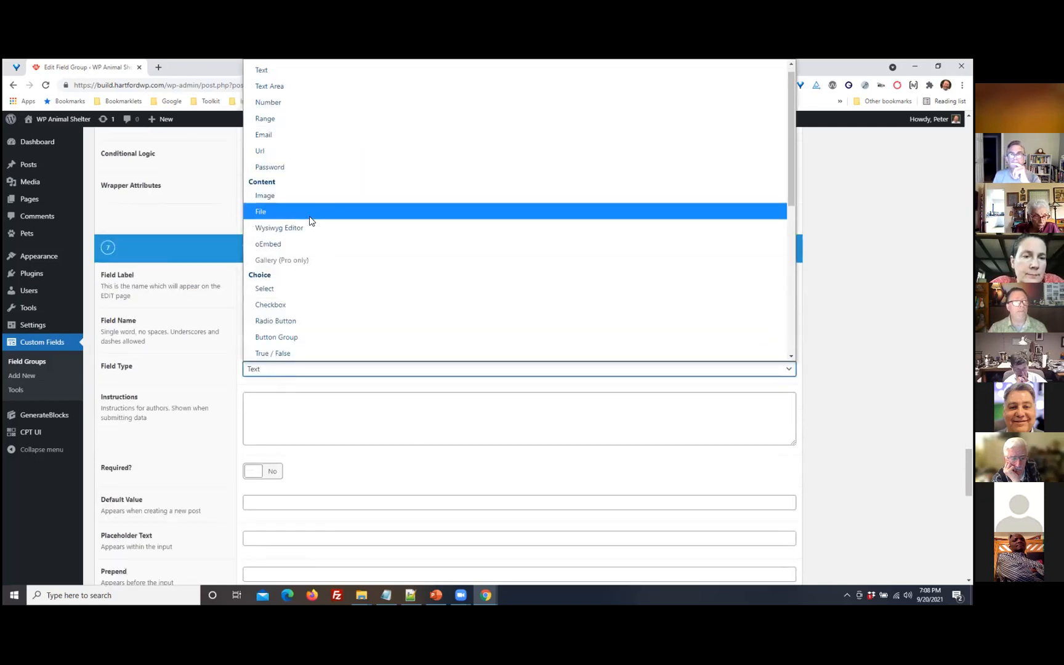
left_click(283, 113)
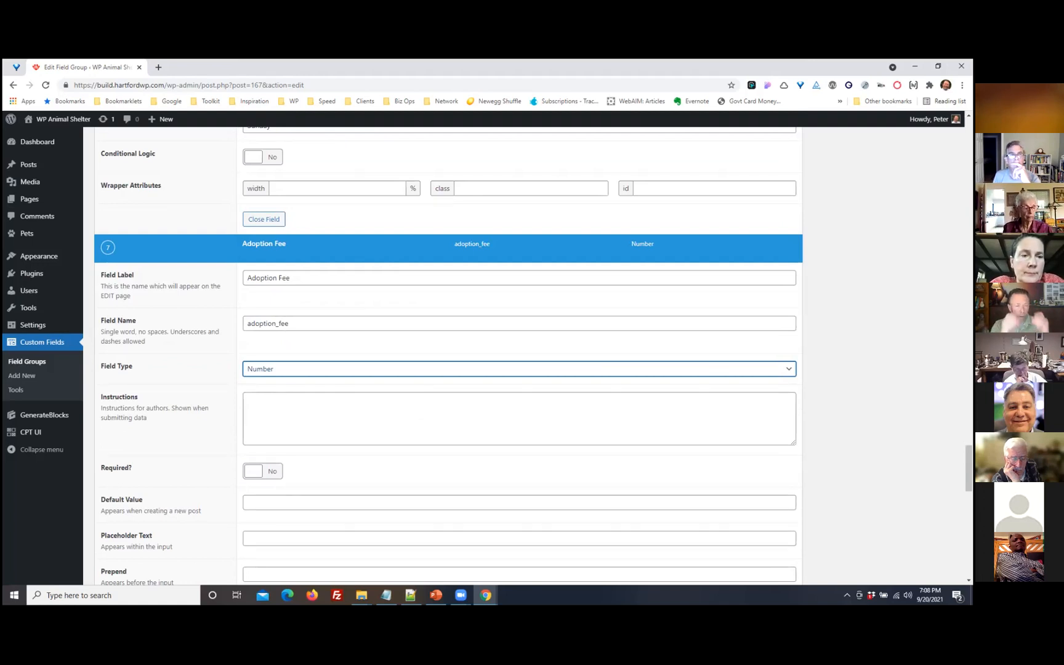
scroll(864, 320, "down", 6)
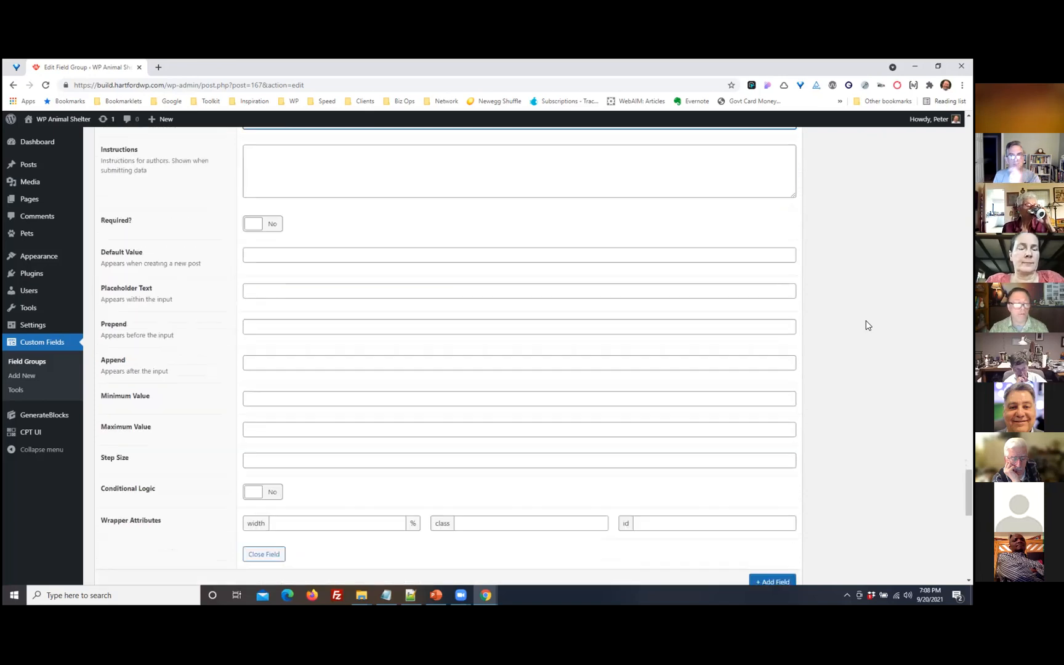
scroll(447, 355, "up", 12)
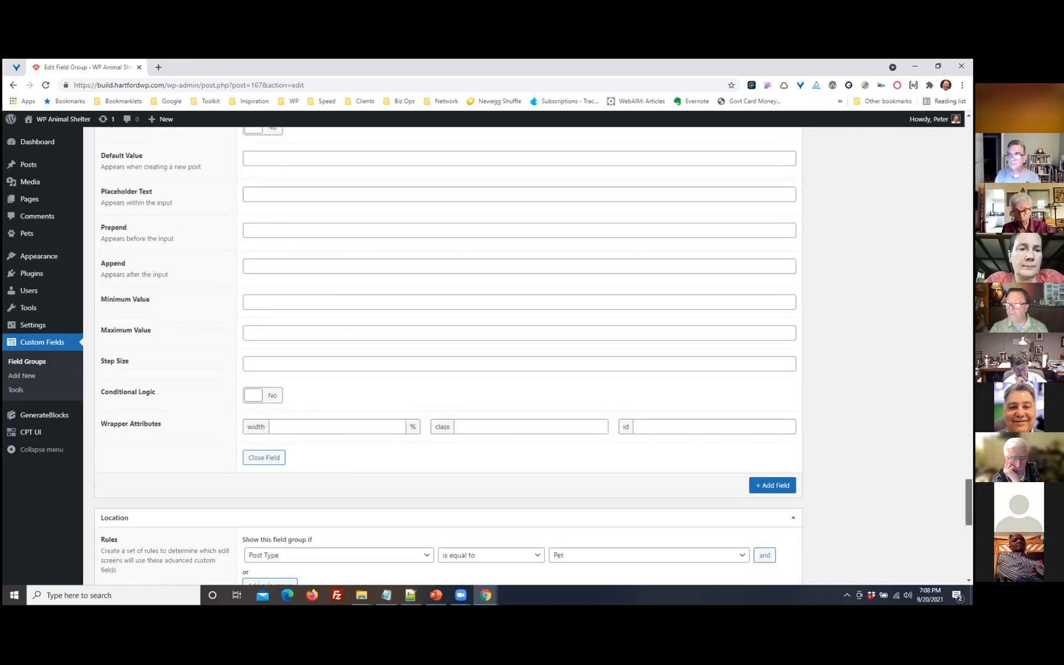
left_click(932, 261)
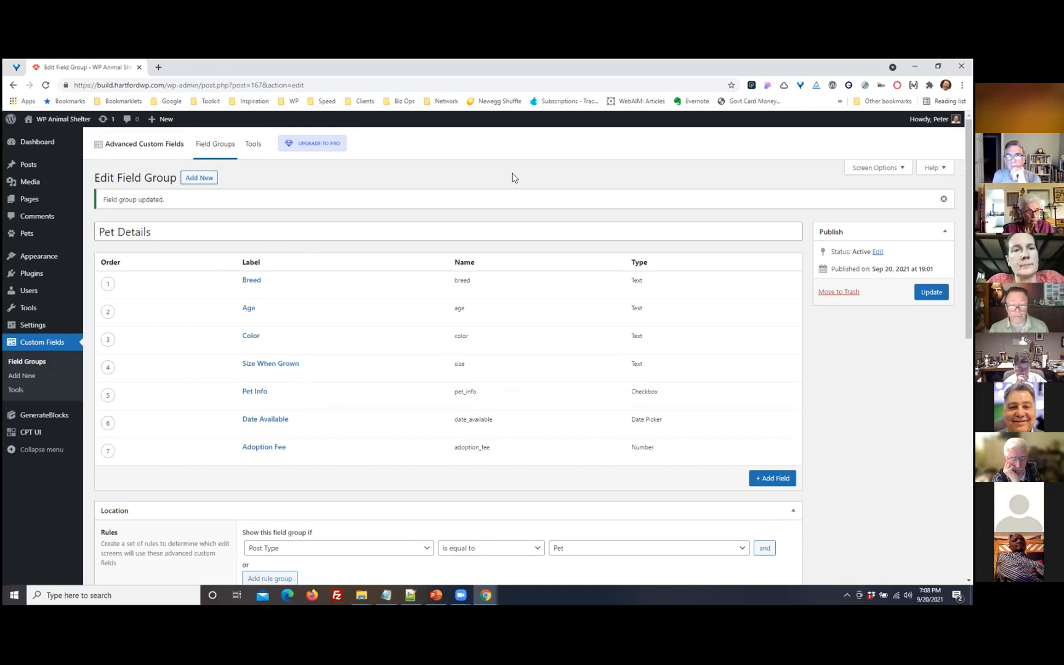
Open the list of all pets in a new browser tab and switch to it
scroll(793, 399, "down", 1)
scroll(793, 399, "down", 1)
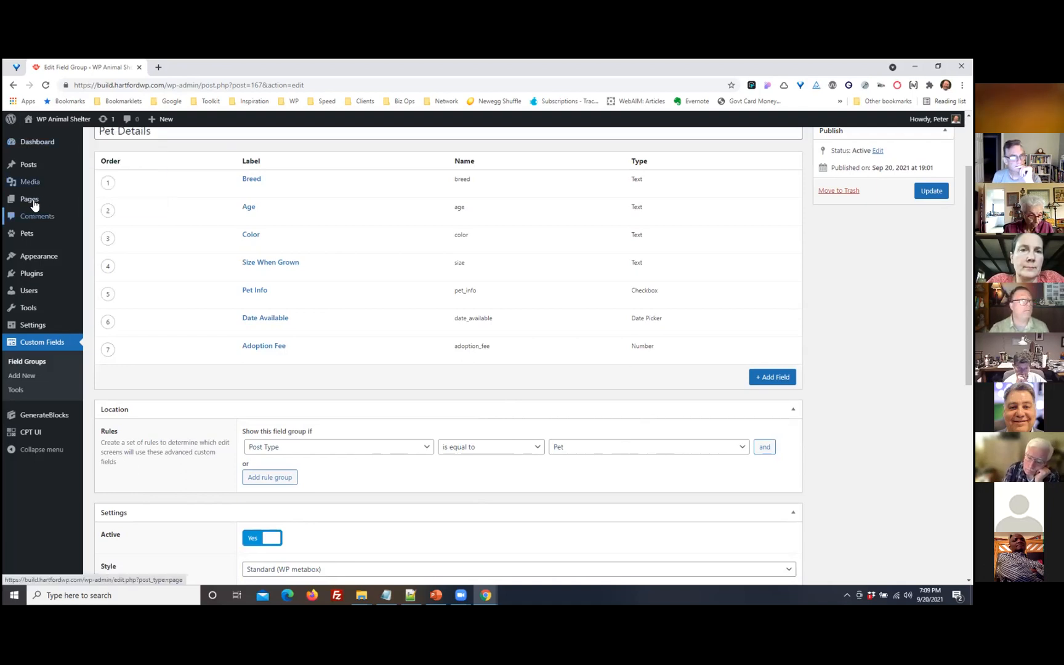
mouse_move(28, 240)
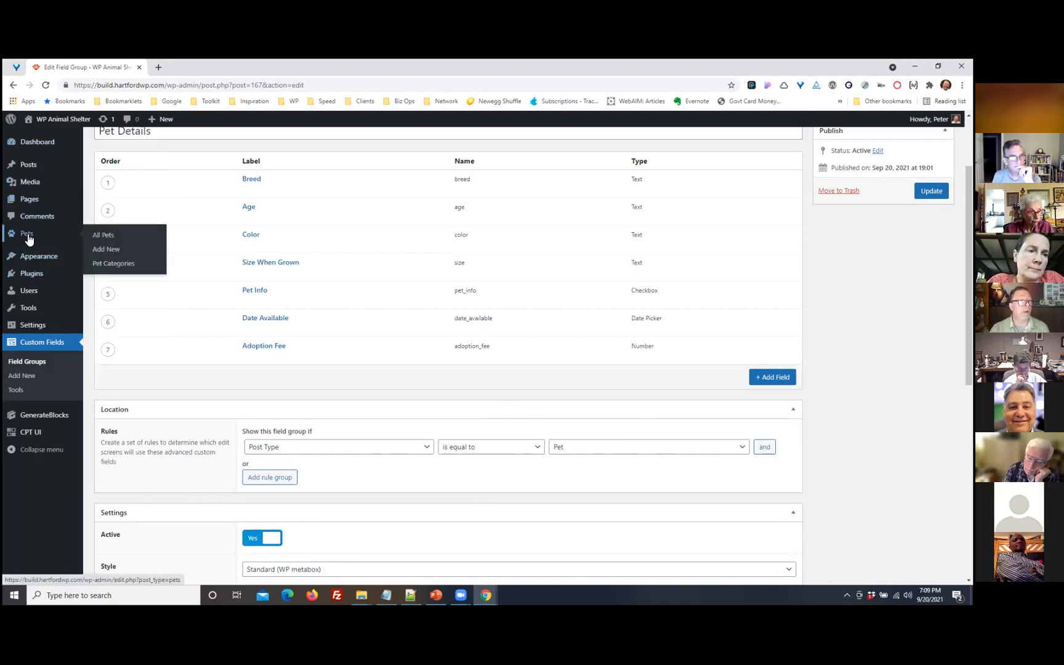
right_click(96, 235)
left_click(150, 241)
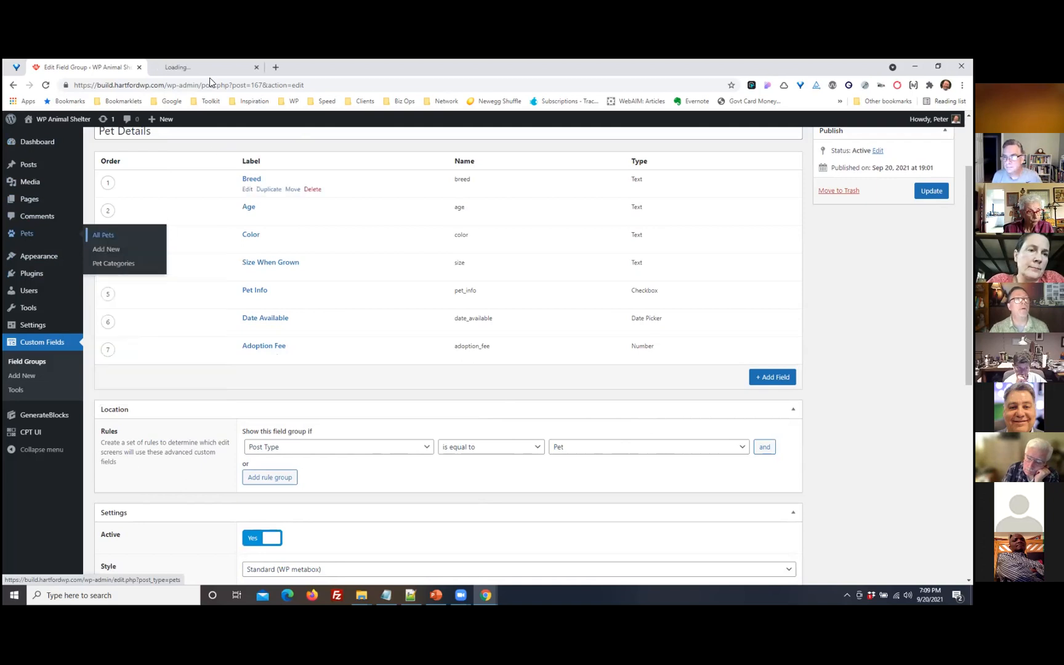
left_click(206, 67)
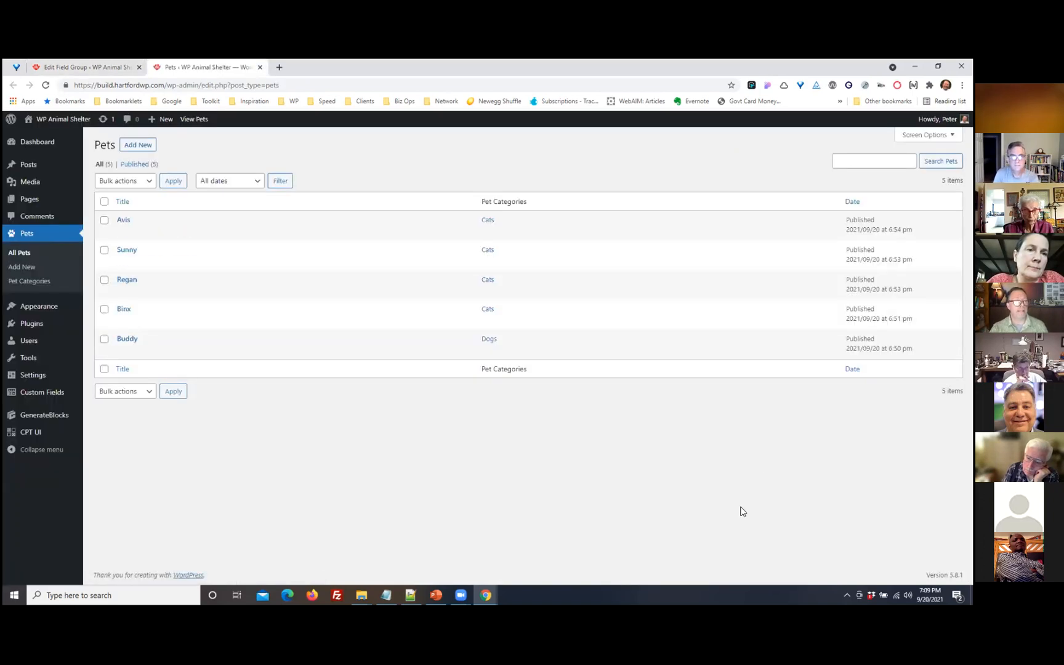
Open the Avis pet entry for editing and turn off the editor's fullscreen mode
mouse_move(128, 227)
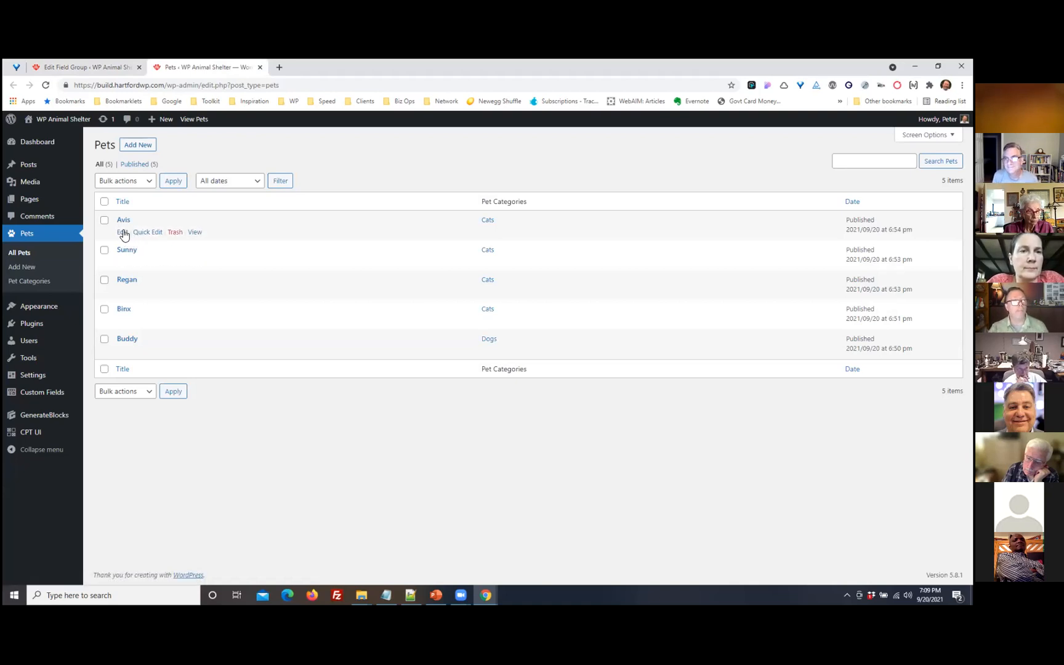
left_click(122, 233)
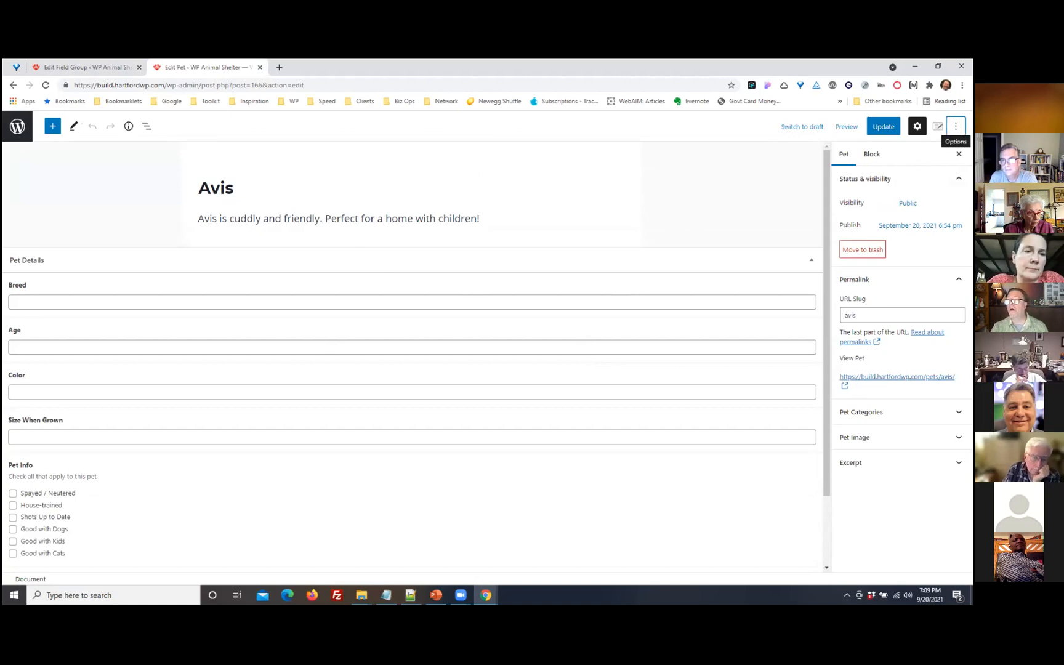
left_click(955, 126)
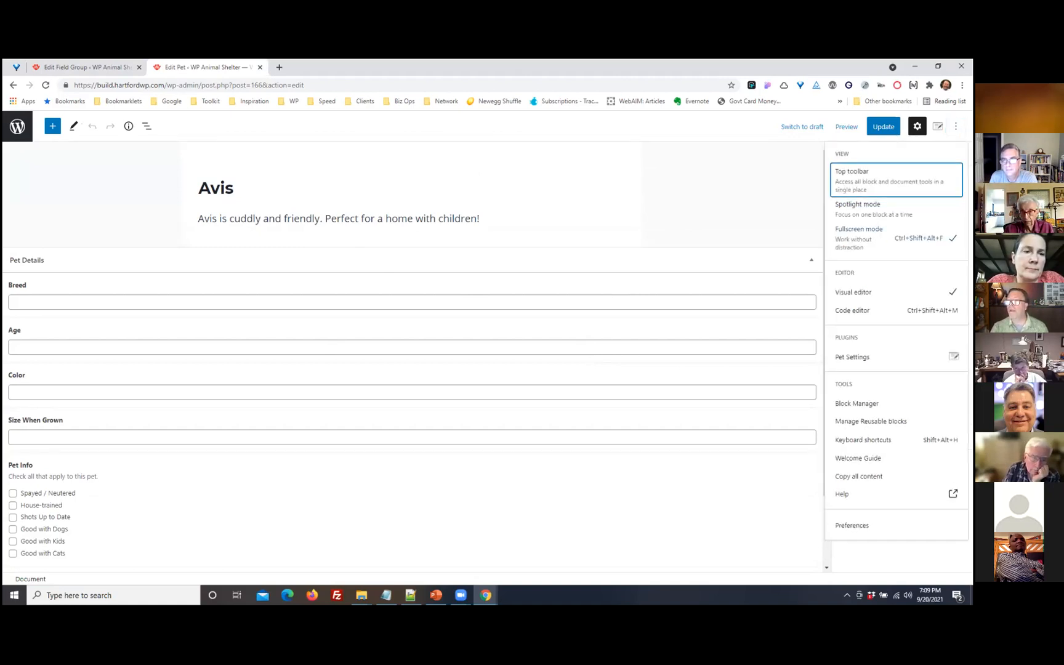
left_click(859, 234)
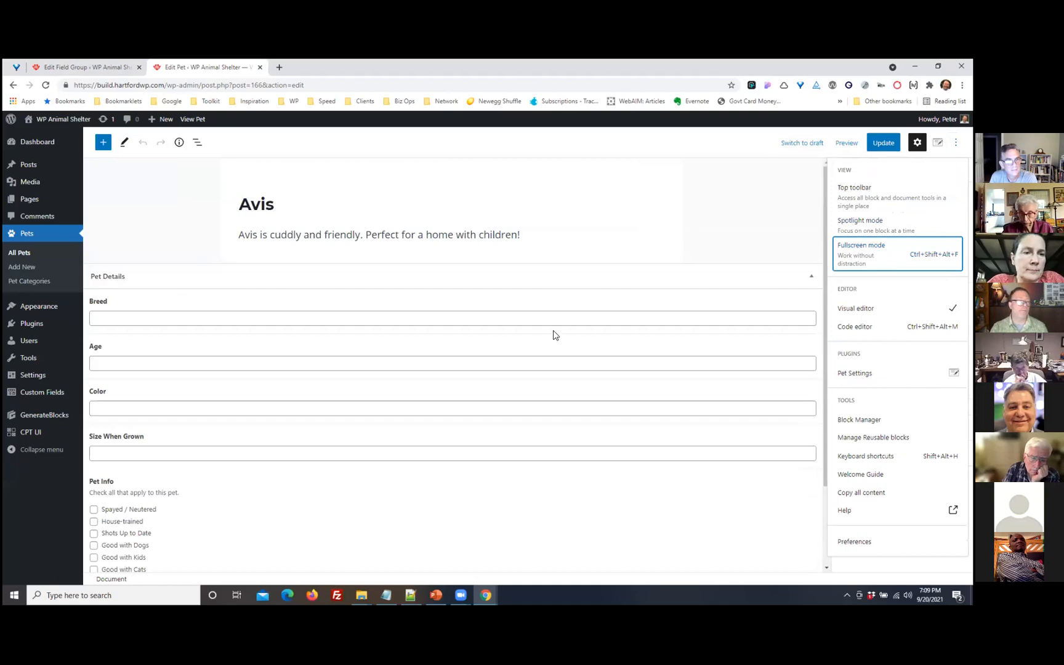
left_click(682, 290)
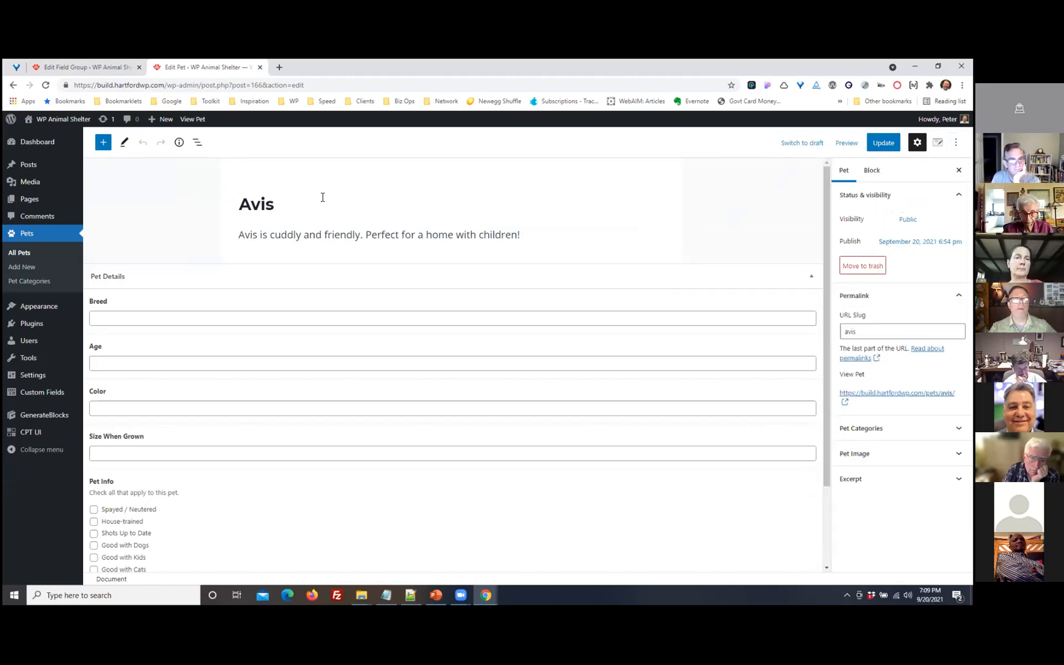
Examine the Avis entry's title, description and the Pet Details fields from Breed through Adoption Fee
left_click(243, 201)
left_click(314, 235)
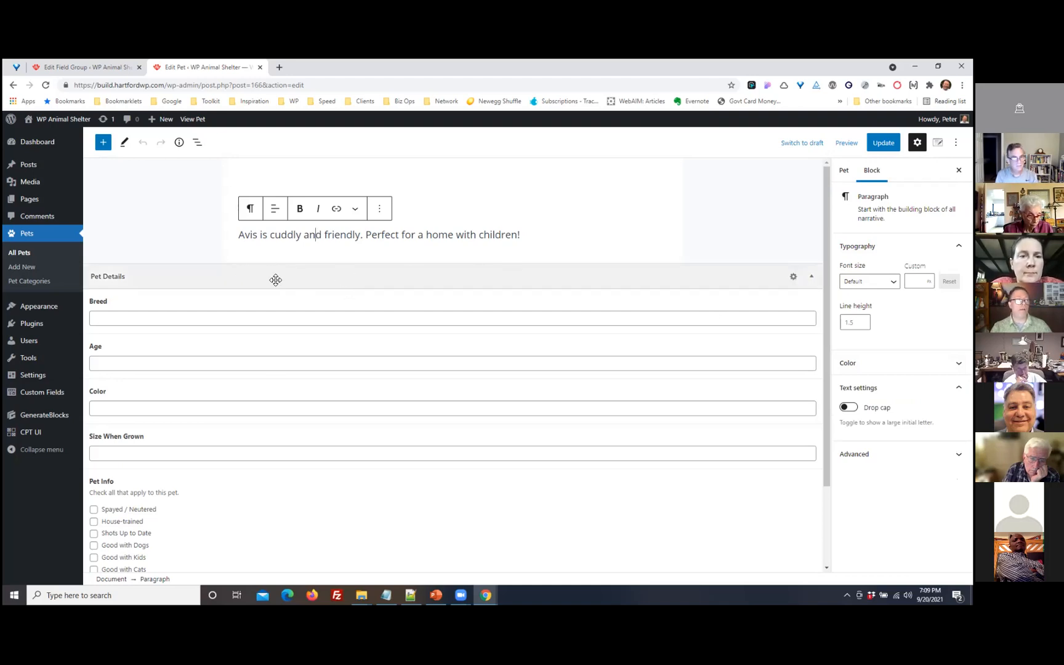
scroll(379, 318, "down", 2)
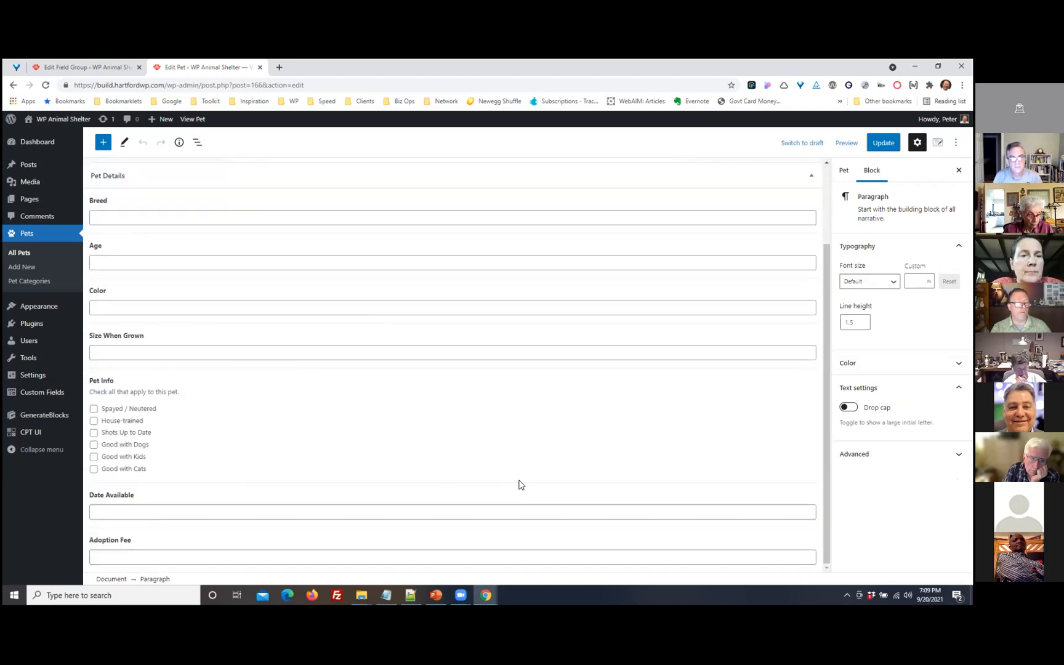
scroll(520, 483, "up", 2)
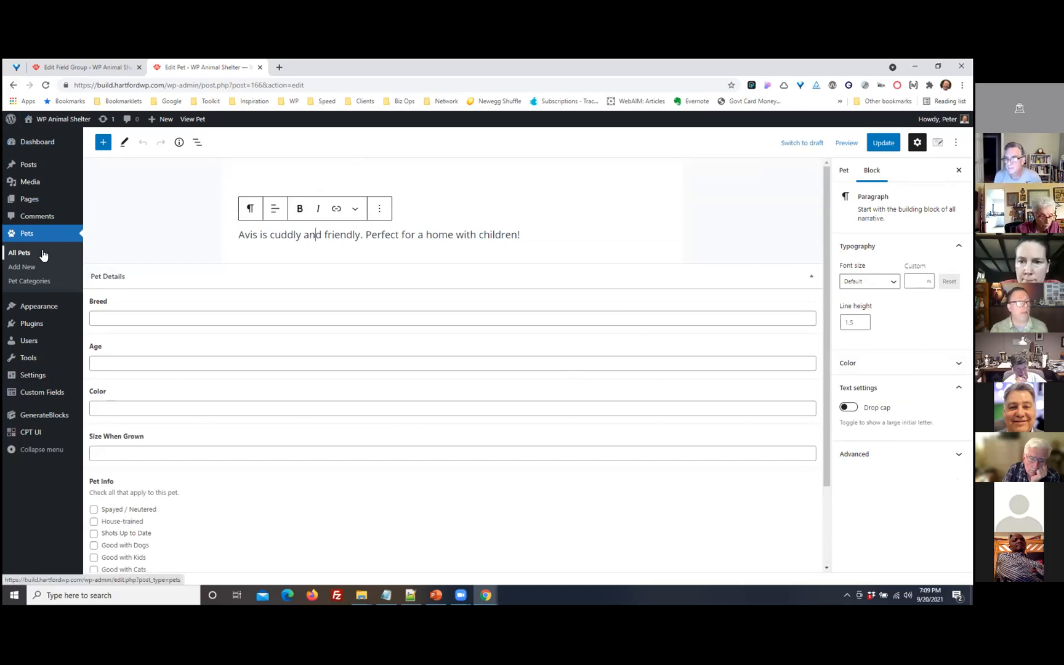
Open the Binx pet entry for editing and set its breed to Domestic short hair
left_click(18, 254)
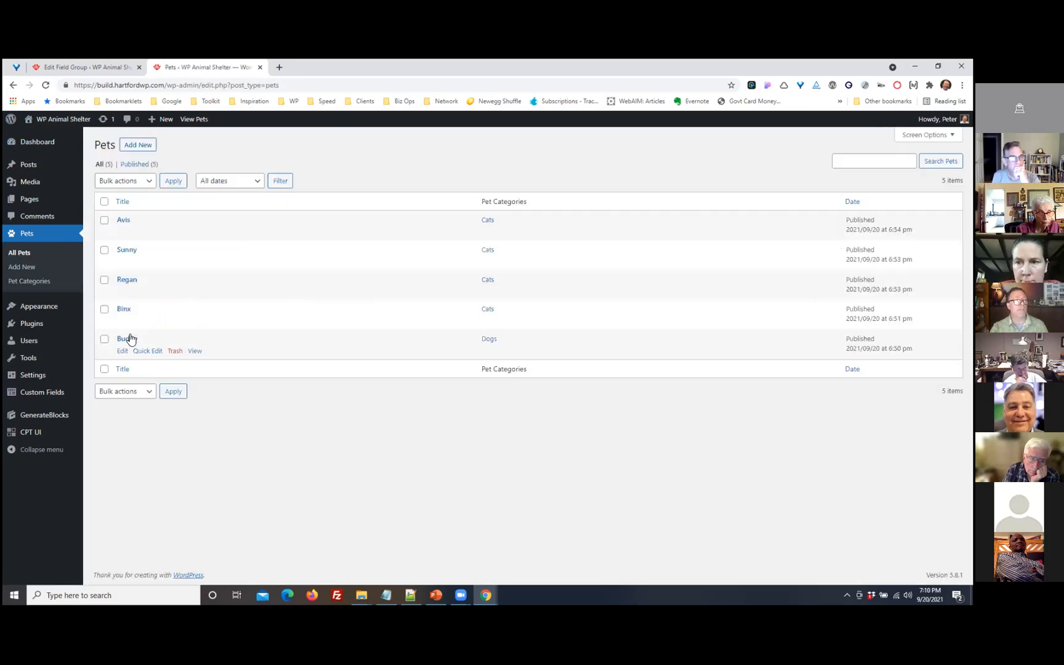
left_click(122, 321)
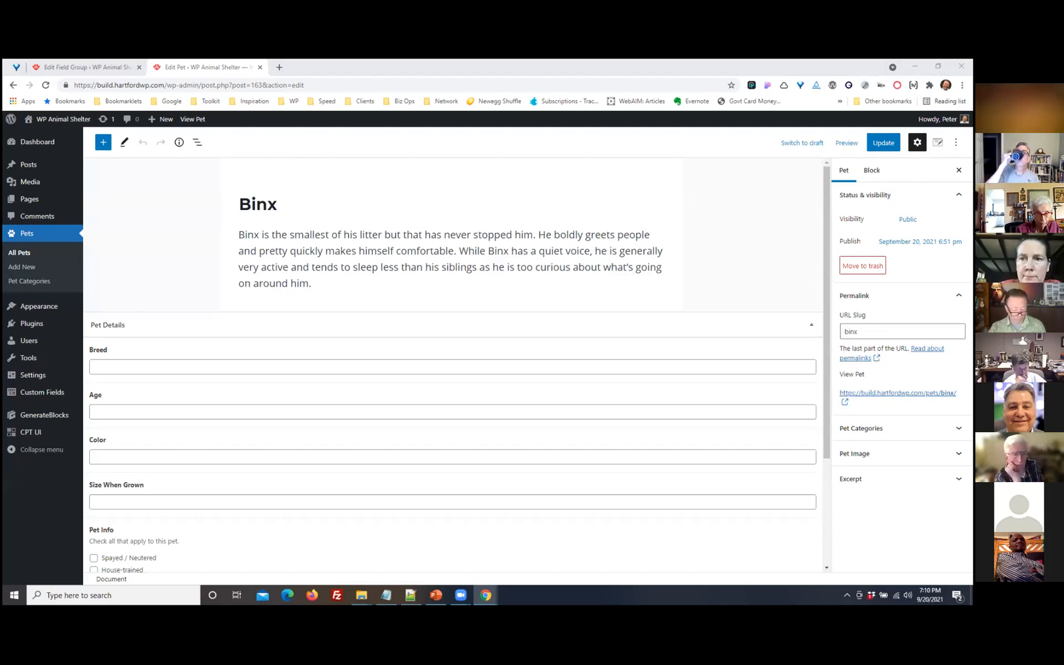
left_click(195, 366)
left_click(185, 387)
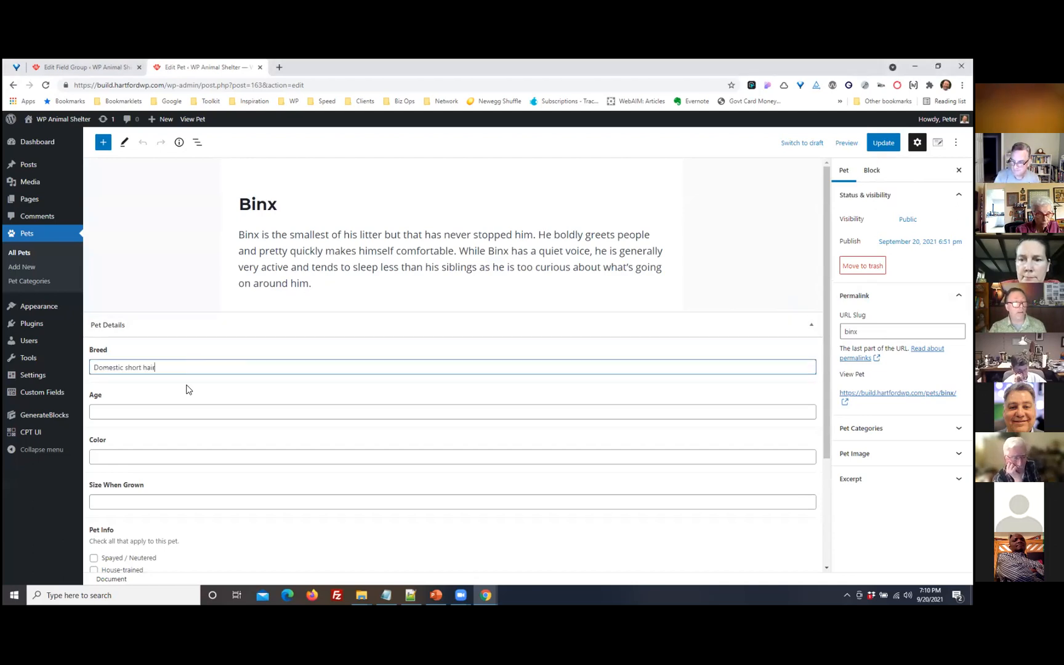
Set Binx's age to 7 months
left_click(168, 411)
type("7")
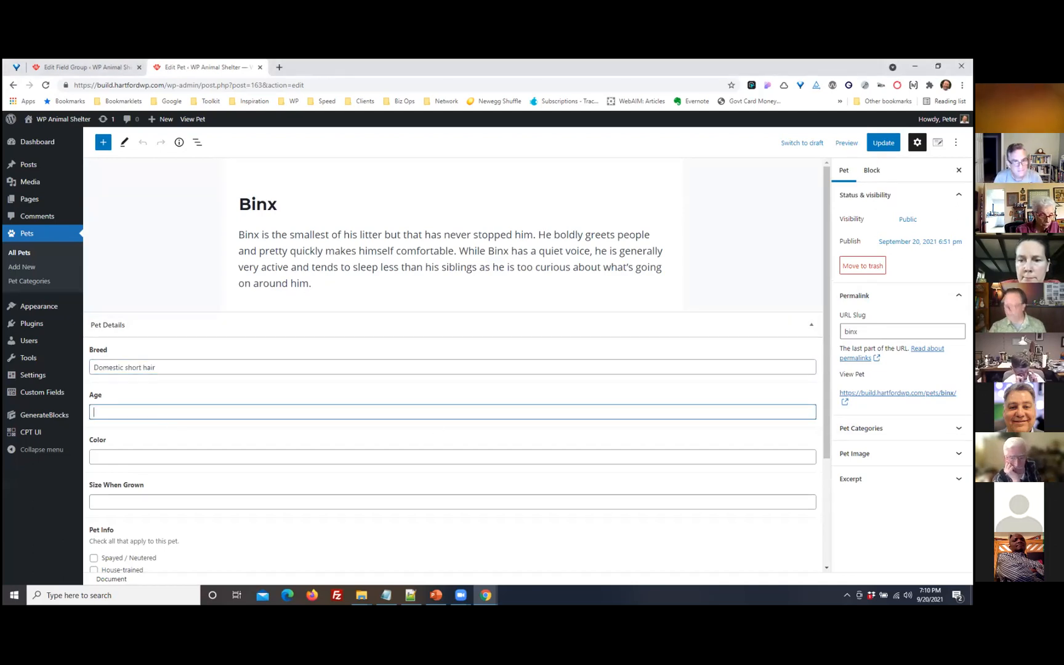
type(" .pmtj")
key("BackSpace")
key("BackSpace")
key("BackSpace")
key("BackSpace")
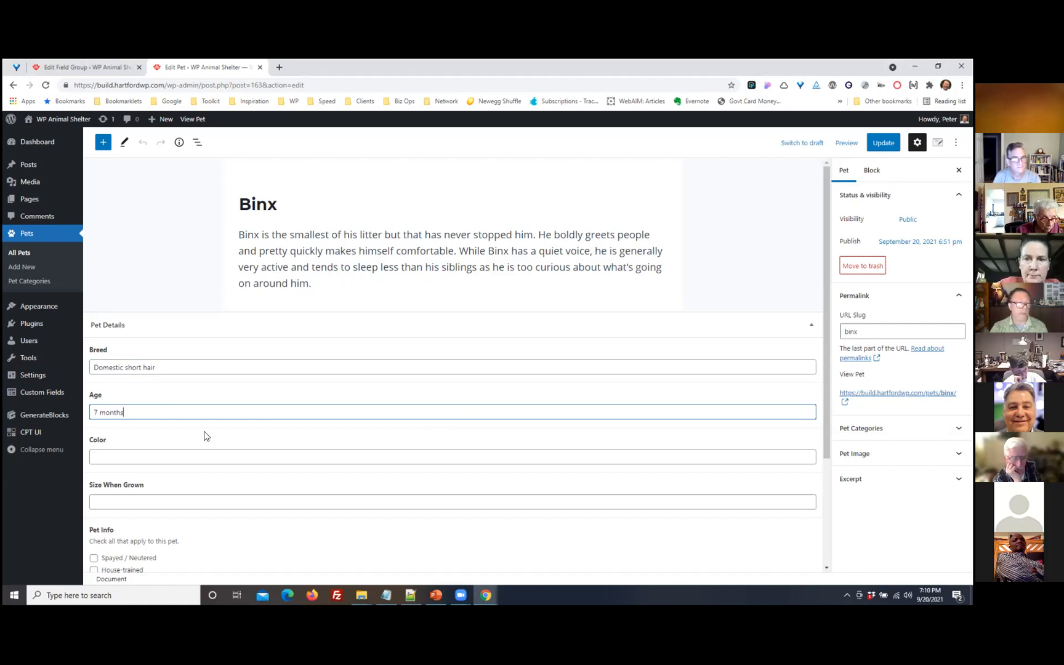
Set Binx's color to Black & White Tuxedo and enter 12 as the size when grown
left_click(150, 462)
type("Black & White Tuxedo")
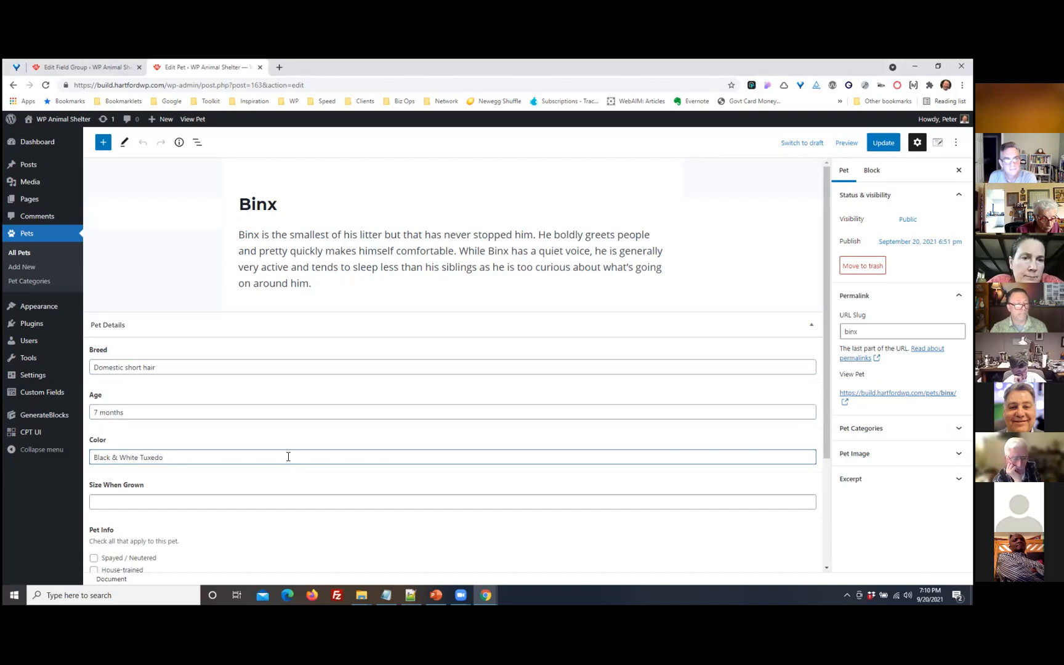
scroll(228, 451, "down", 1)
left_click(197, 450)
type("12")
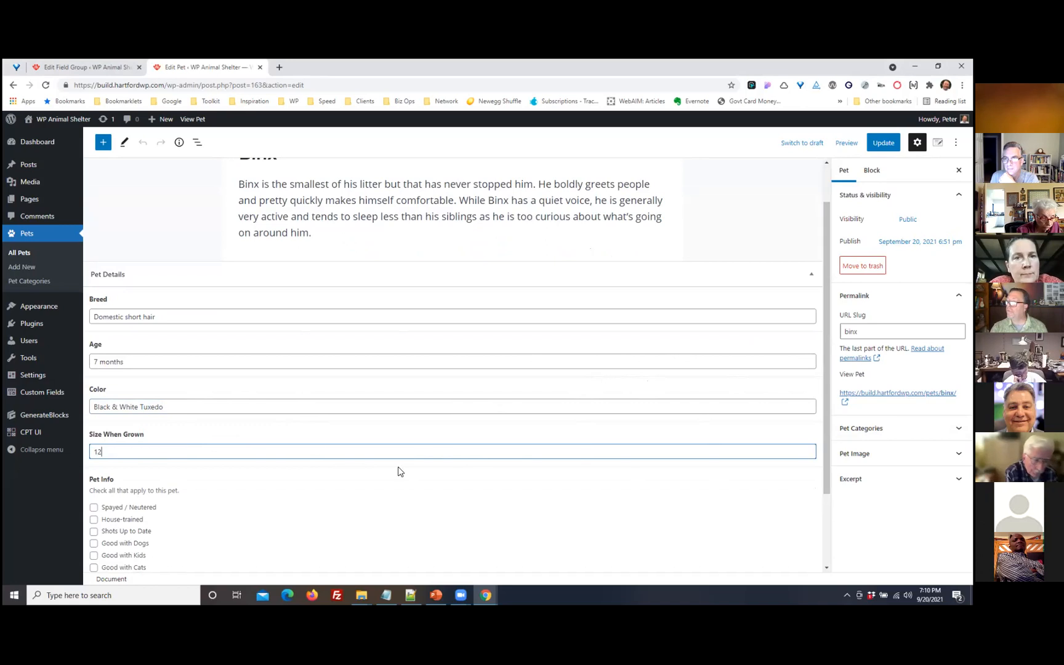
Mark Binx's Pet Info as Spayed / Neutered, House-trained, Shots Up to Date, Good with Kids and Good with Cats
scroll(180, 430, "down", 1)
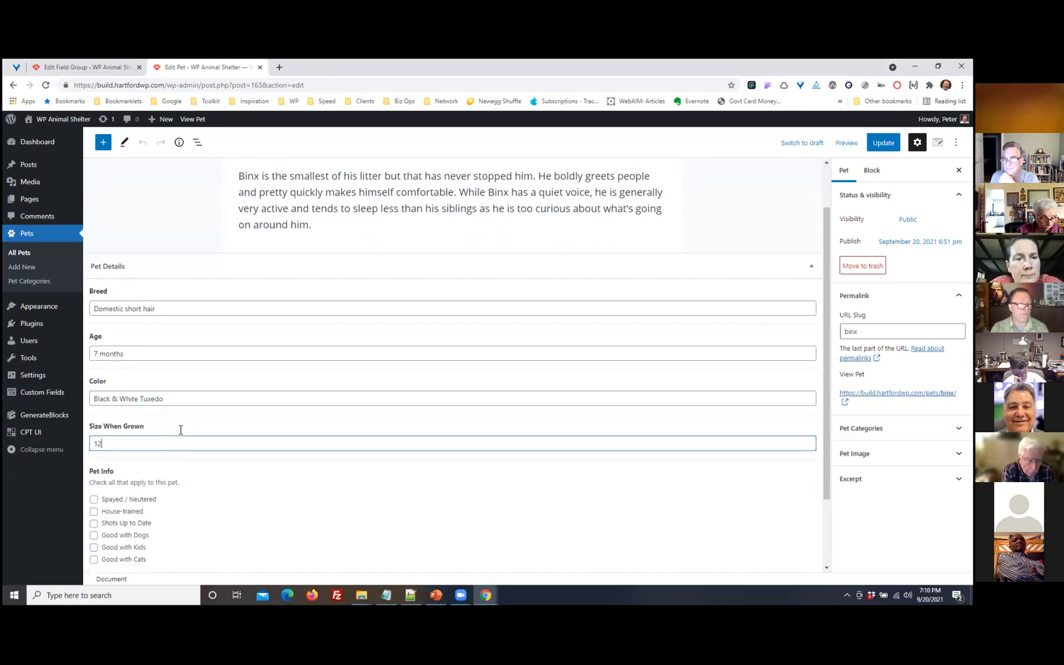
scroll(181, 430, "down", 1)
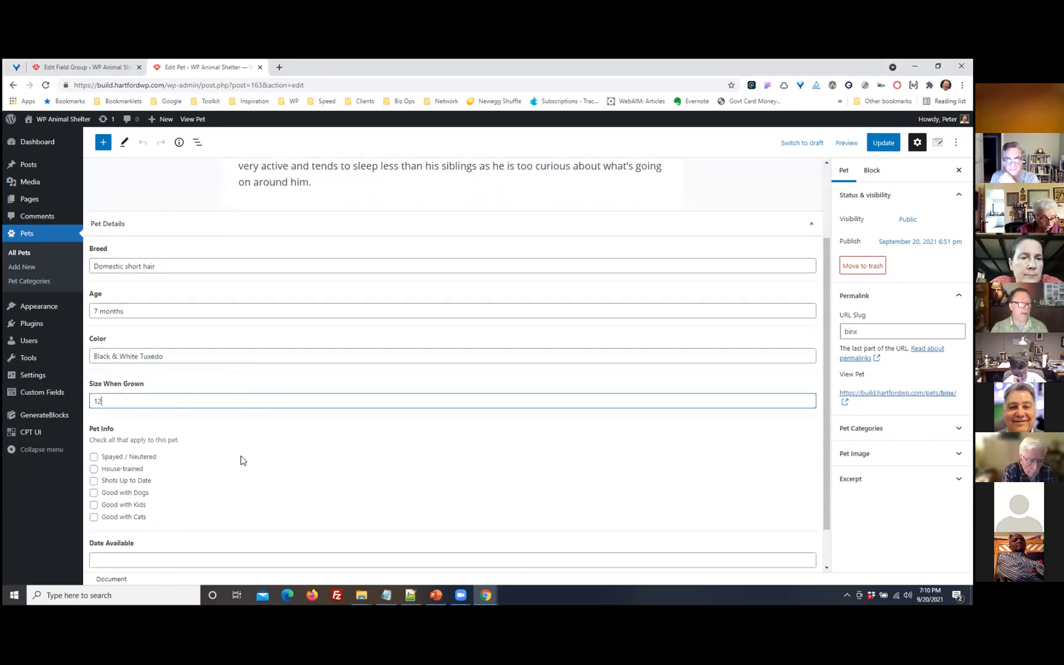
scroll(302, 468, "down", 1)
left_click(94, 408)
left_click(94, 421)
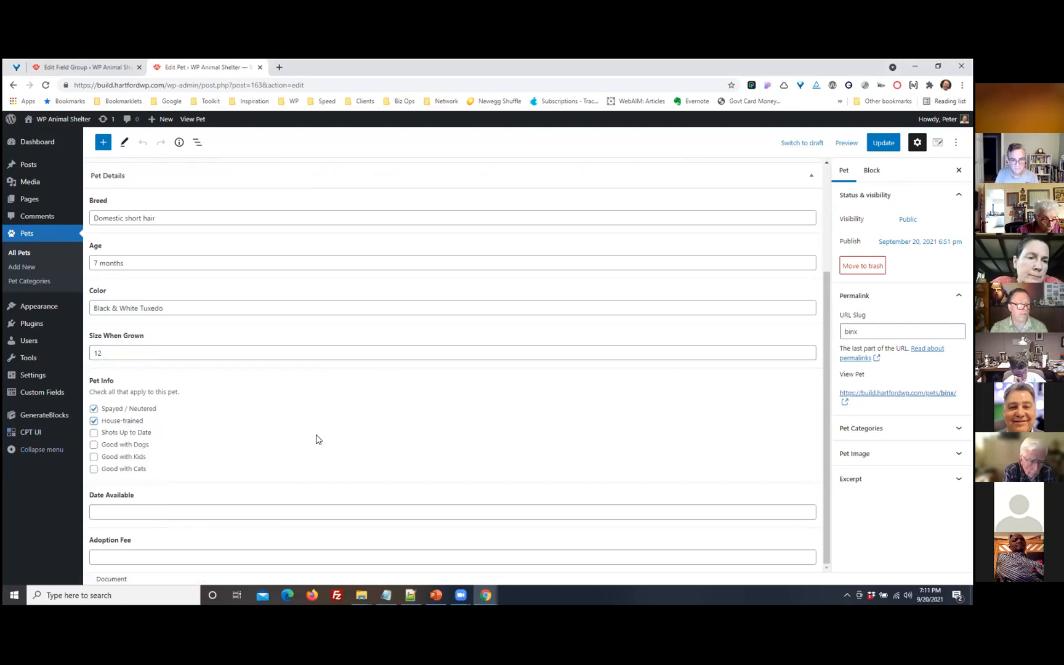
left_click(94, 434)
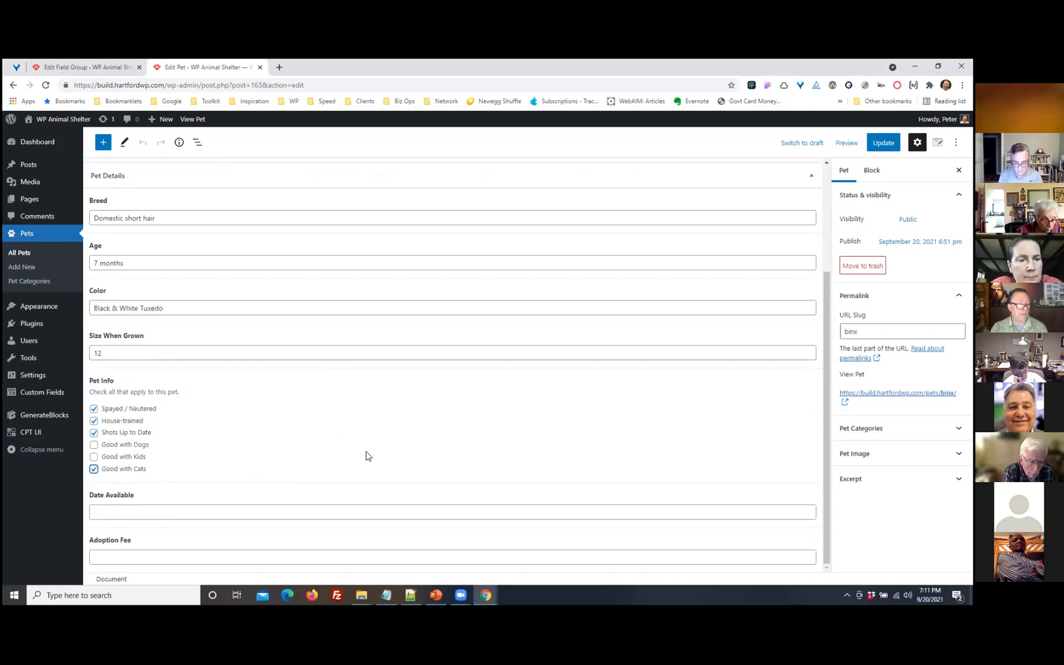
left_click(94, 457)
Set Binx's Date Available to 09/01/2021
left_click(153, 513)
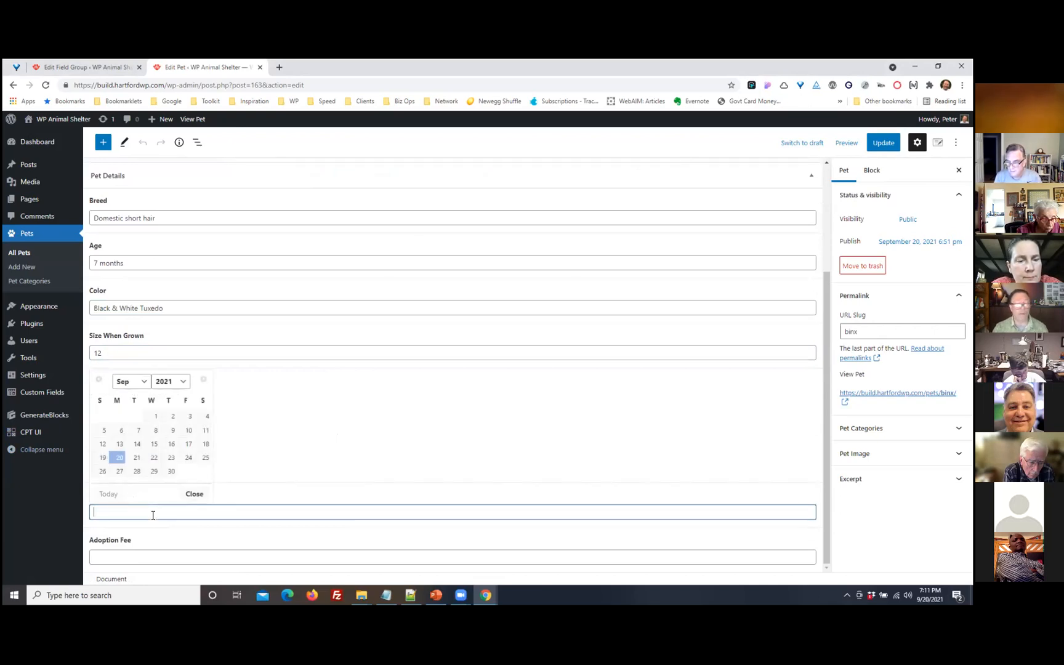
left_click(156, 418)
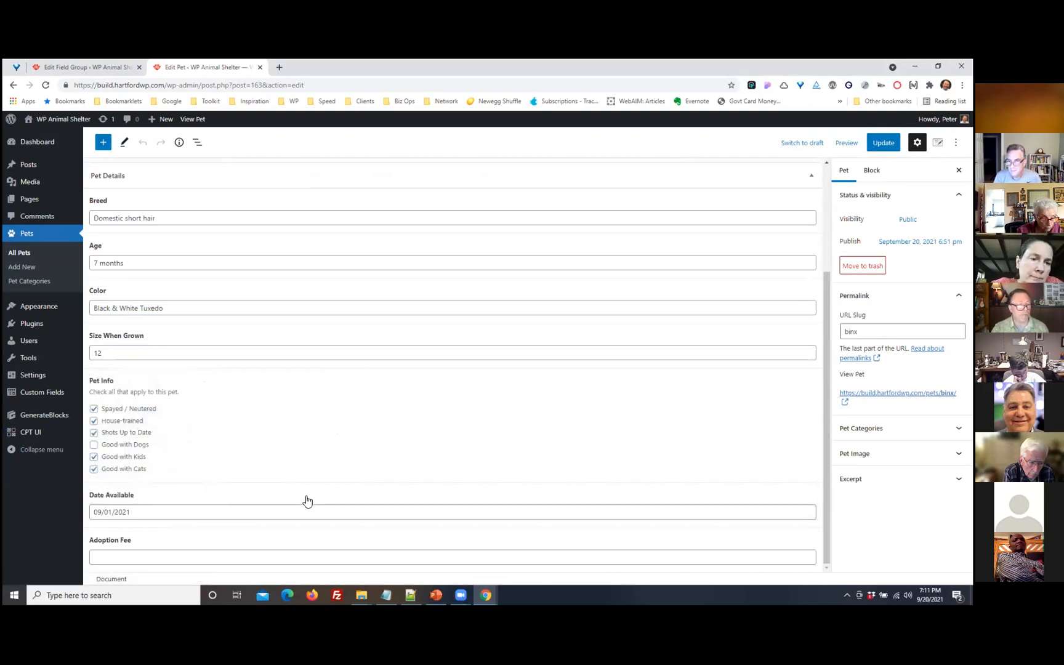
Set Binx's adoption fee to 200, check the assigned pet image and update the entry
left_click(160, 557)
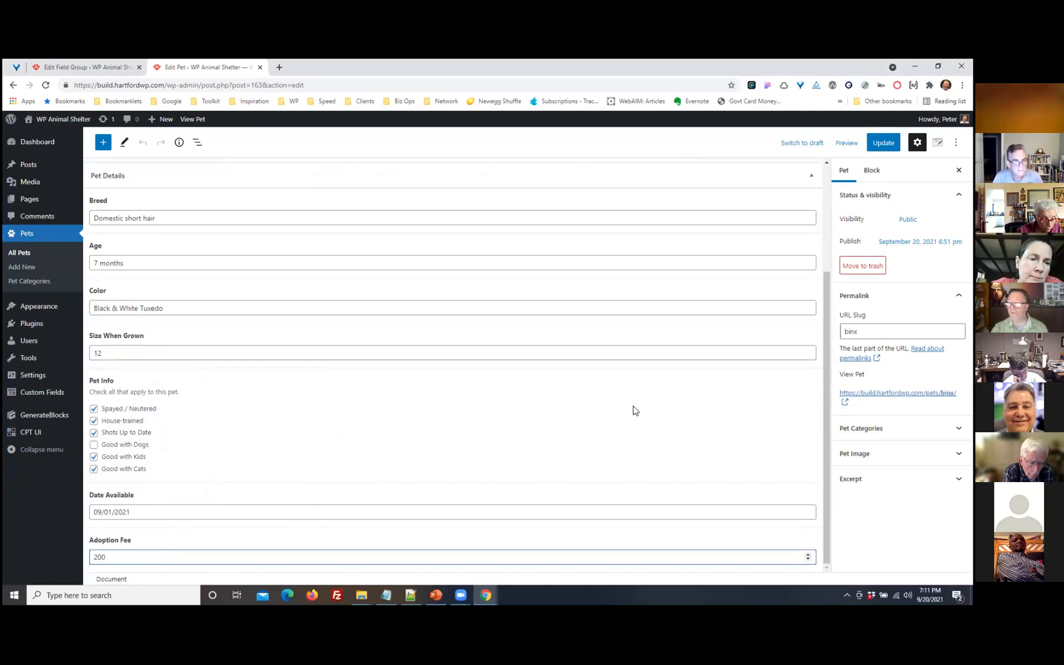
left_click_drag(826, 316, 825, 211)
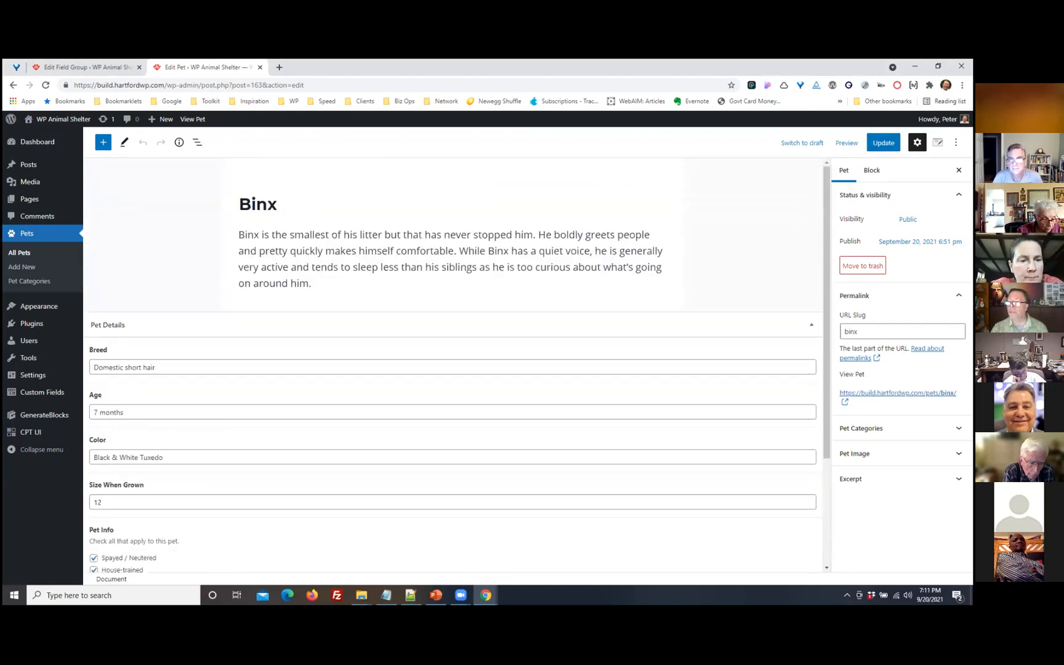
left_click(893, 453)
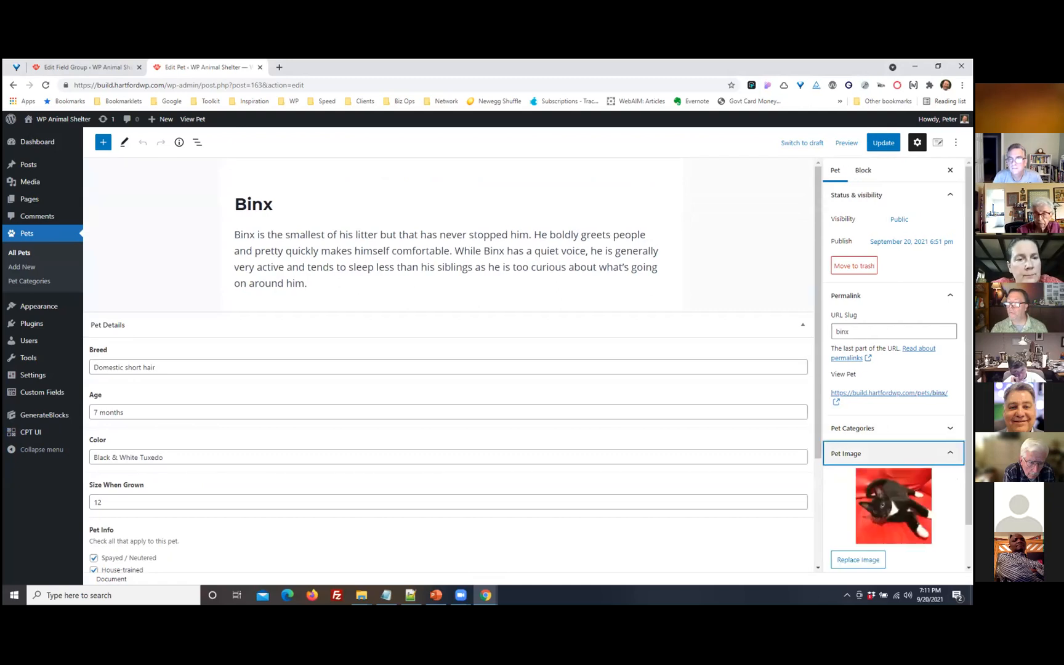
left_click(883, 142)
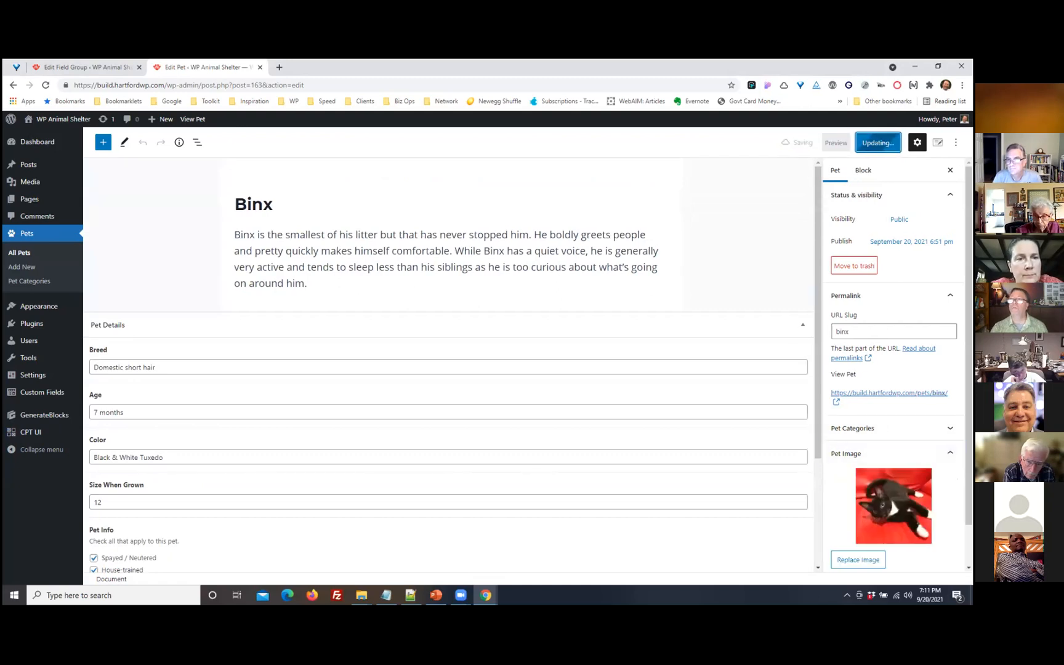
View Binx's published page on the site
scroll(736, 399, "down", 2)
scroll(625, 435, "up", 2)
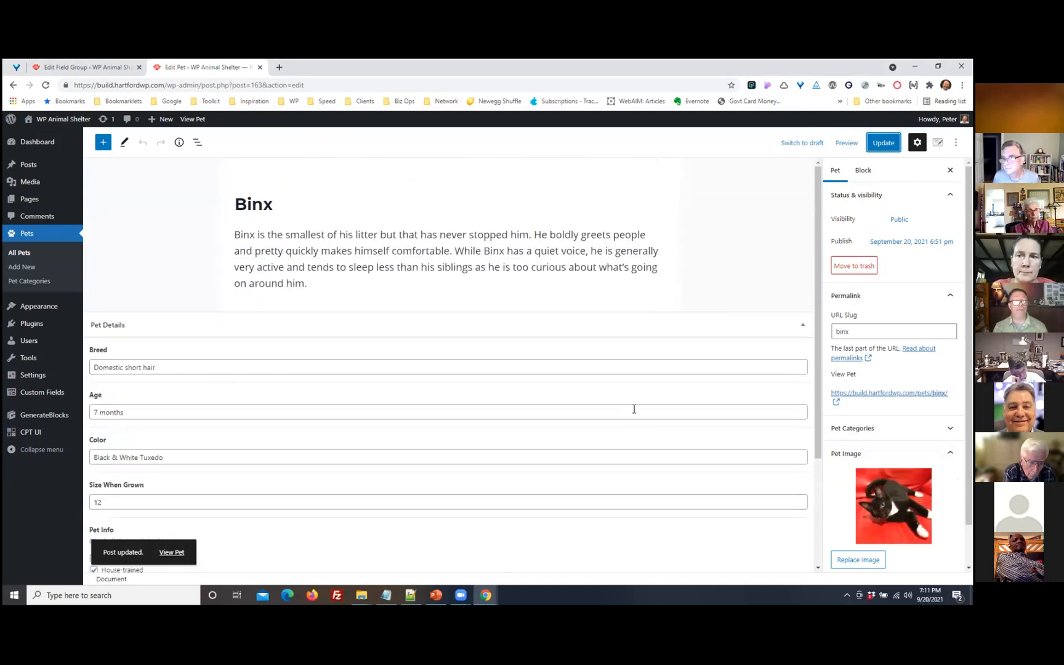
left_click(172, 552)
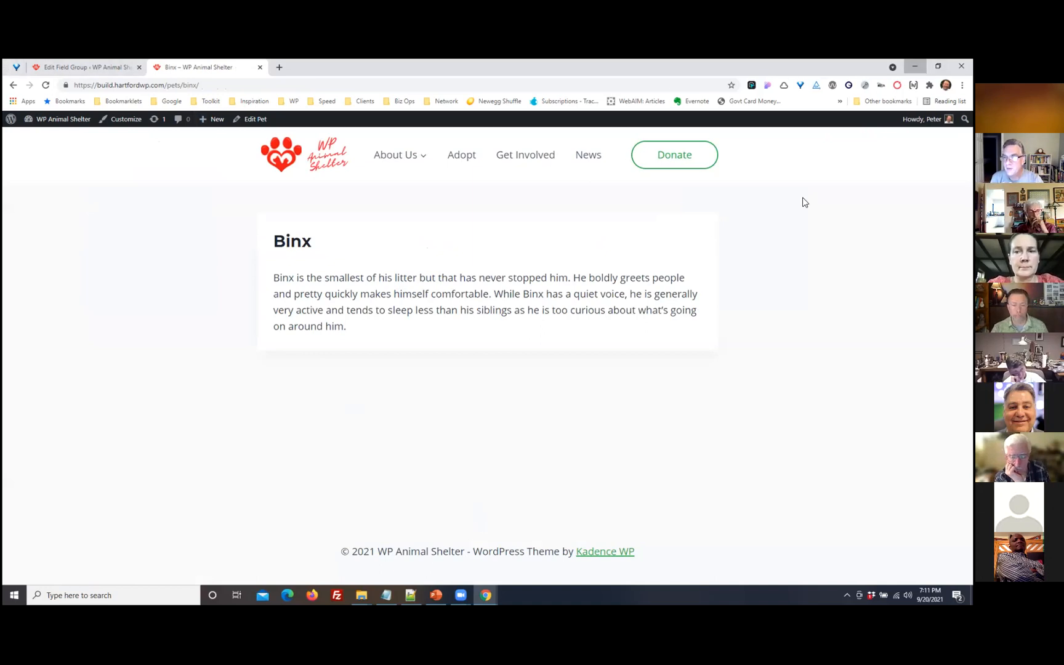
Switch to PowerPoint and show the "Custom Post Type Fields for Our Site" slide
left_click(485, 594)
left_click(441, 597)
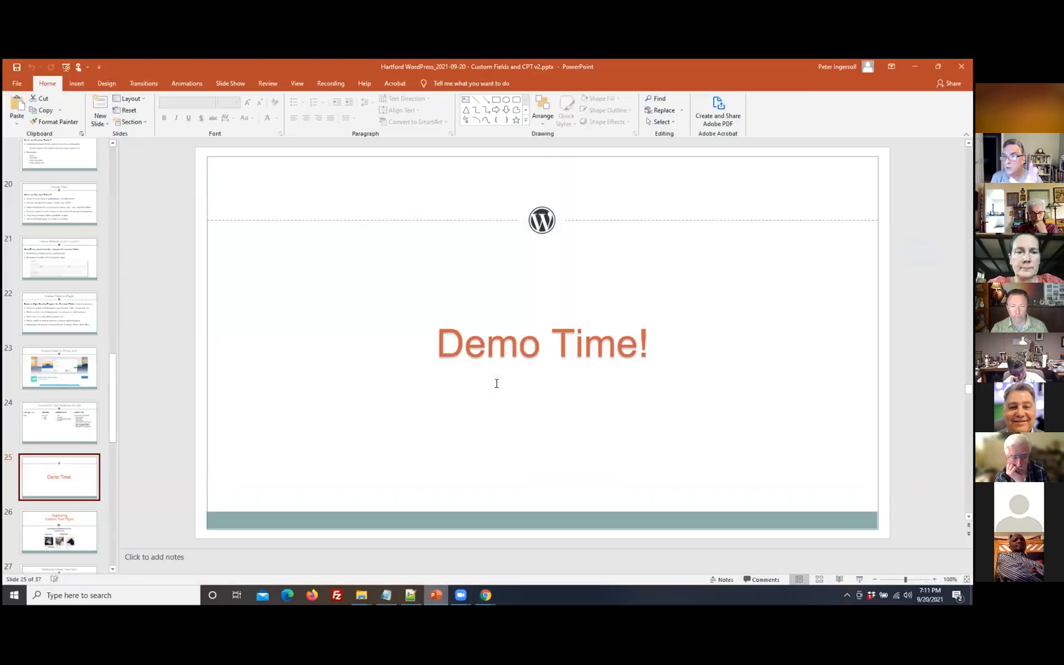
left_click(61, 431)
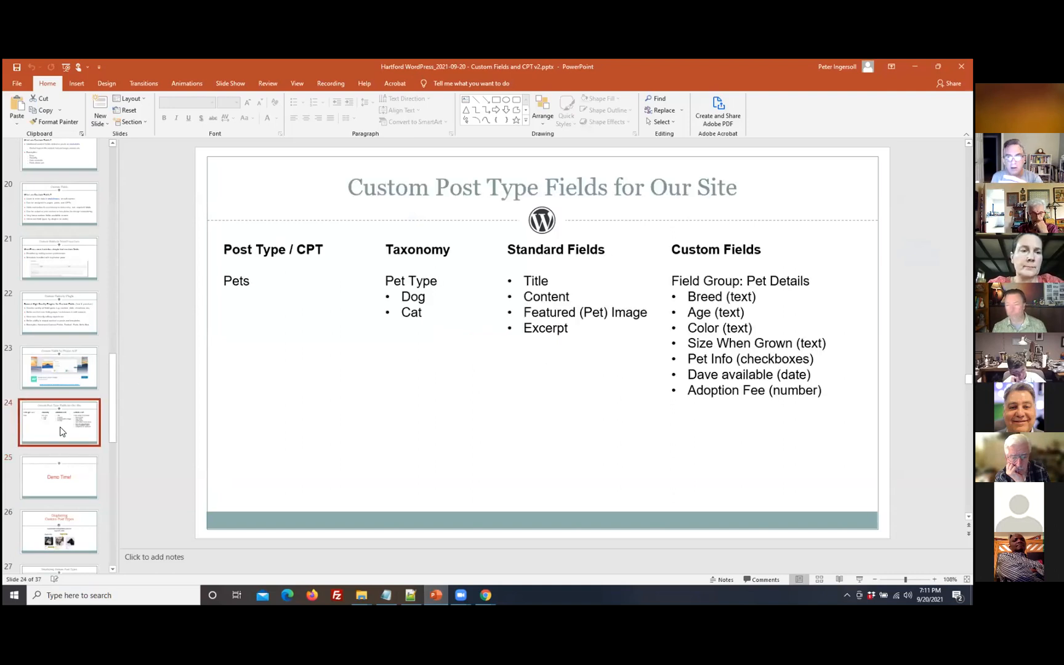
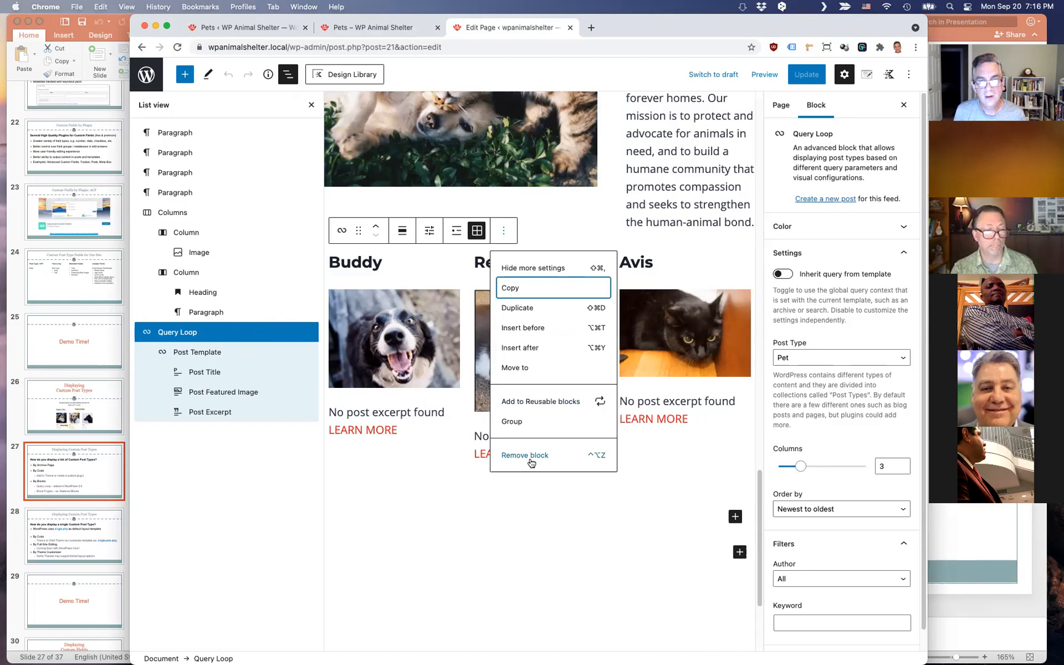
Replace the Query Loop below the Our Mission columns with a newly inserted Query Loop block from the Theme blocks
left_click(531, 455)
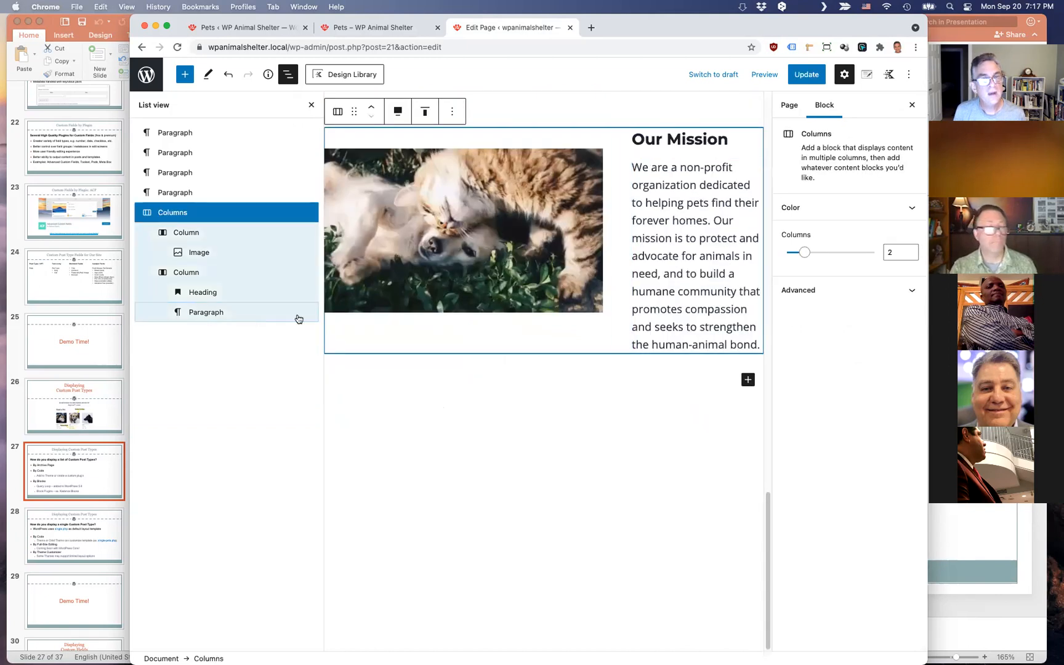
left_click(748, 380)
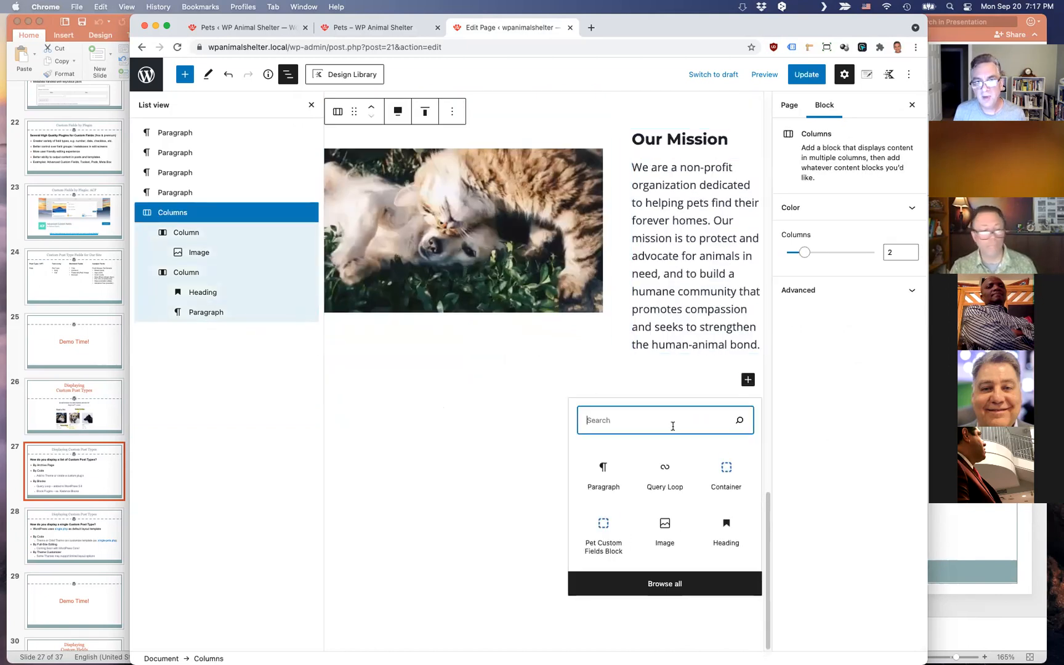
left_click(679, 584)
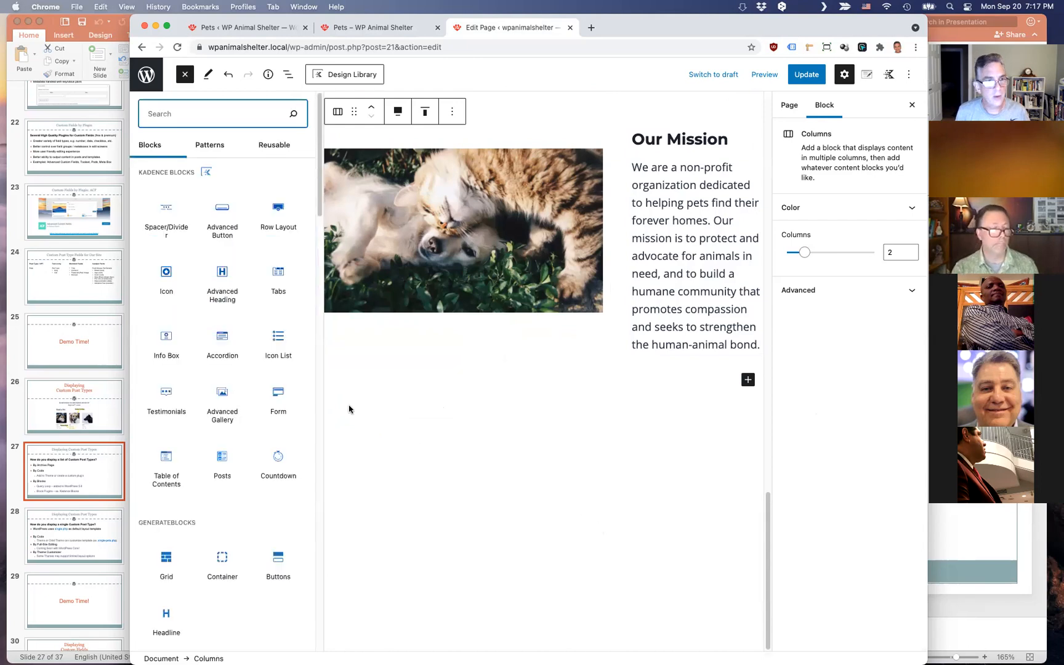
scroll(221, 342, "down", 1)
scroll(221, 343, "down", 3)
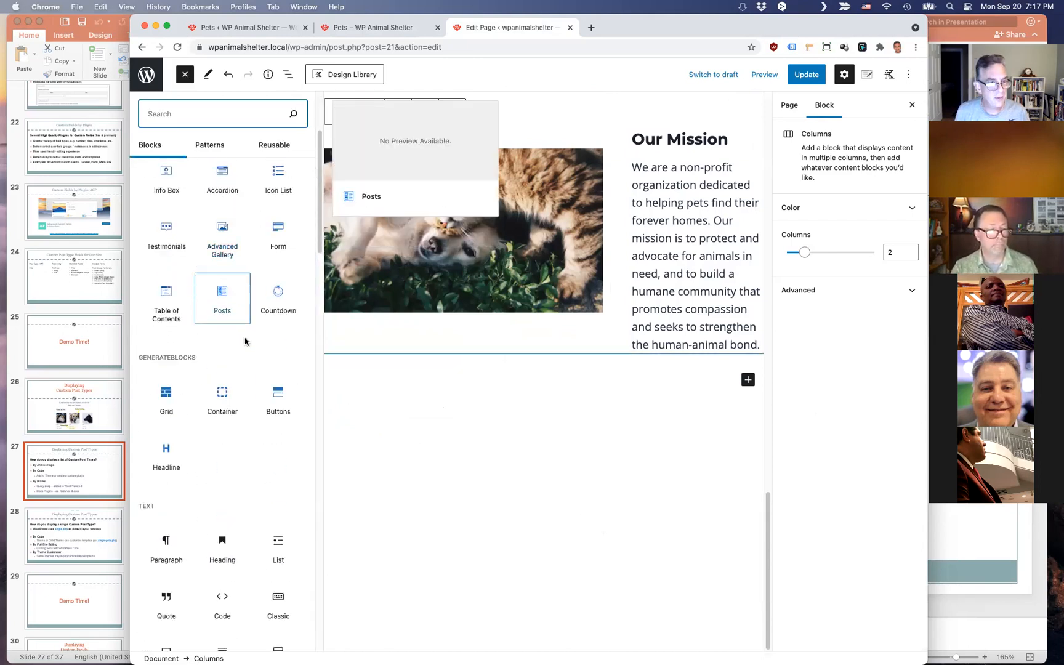
scroll(260, 345, "down", 8)
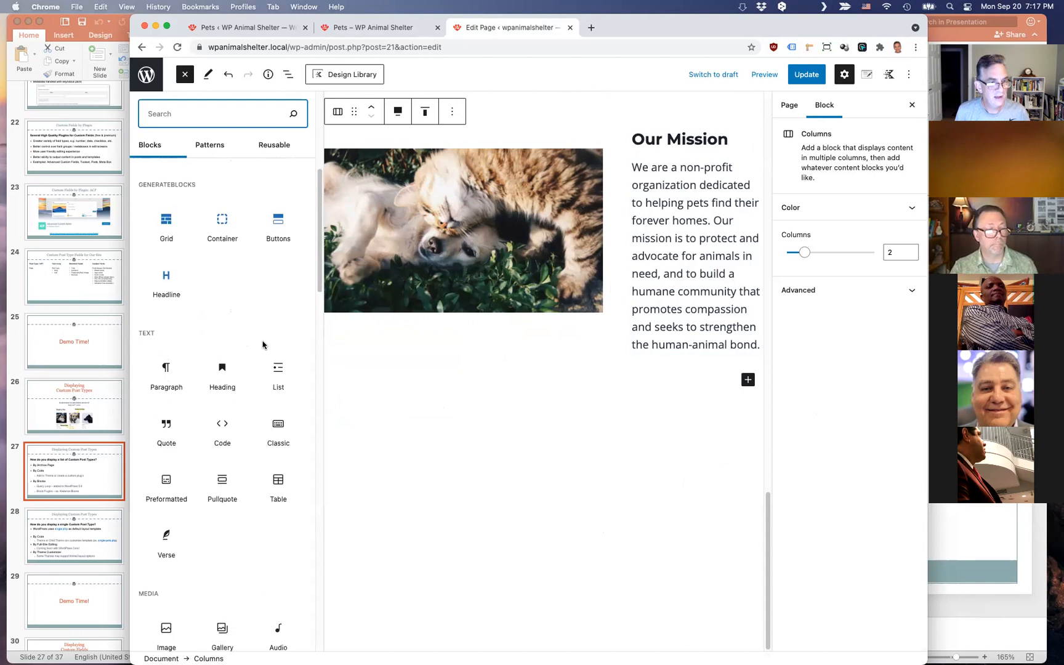
scroll(263, 345, "down", 7)
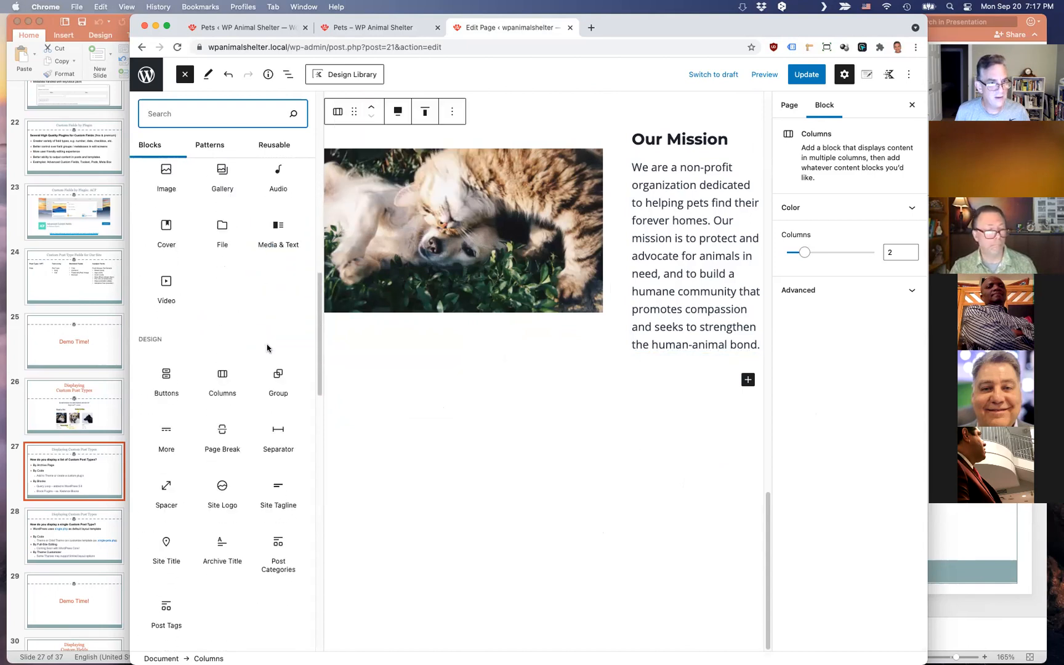
scroll(267, 348, "down", 12)
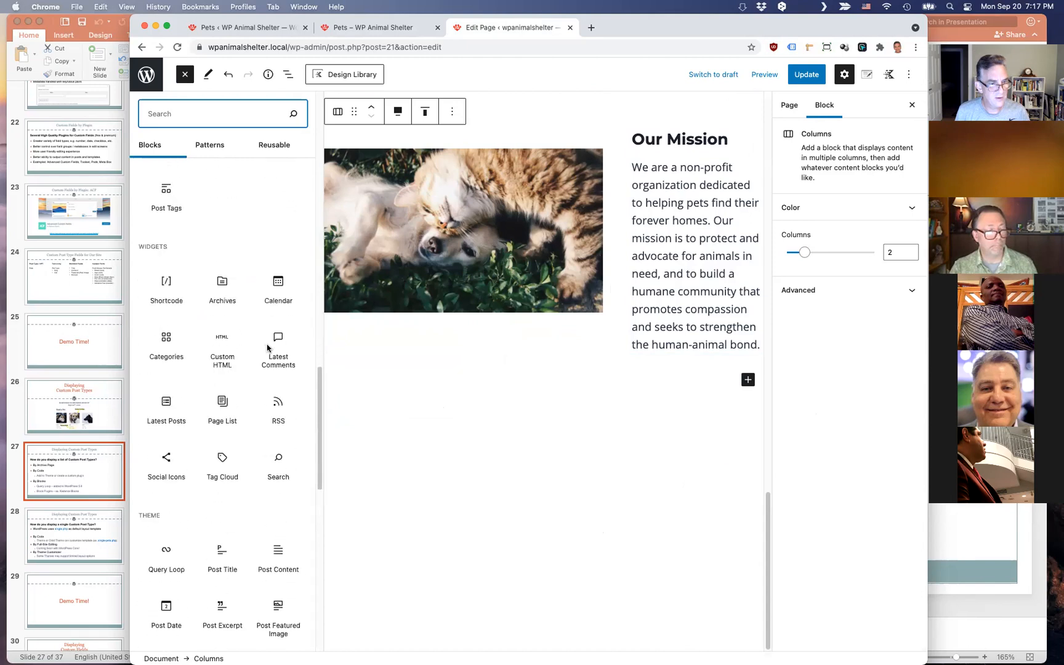
left_click(167, 458)
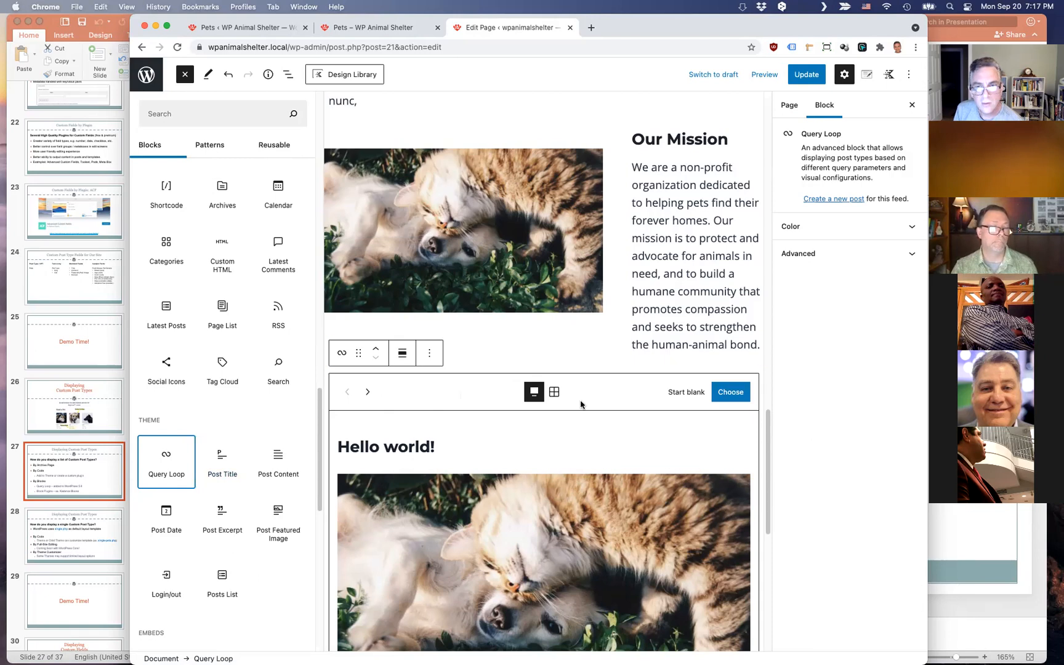
Examine the suggested layout of the new Query Loop block and show the page's block outline
scroll(487, 459, "down", 3)
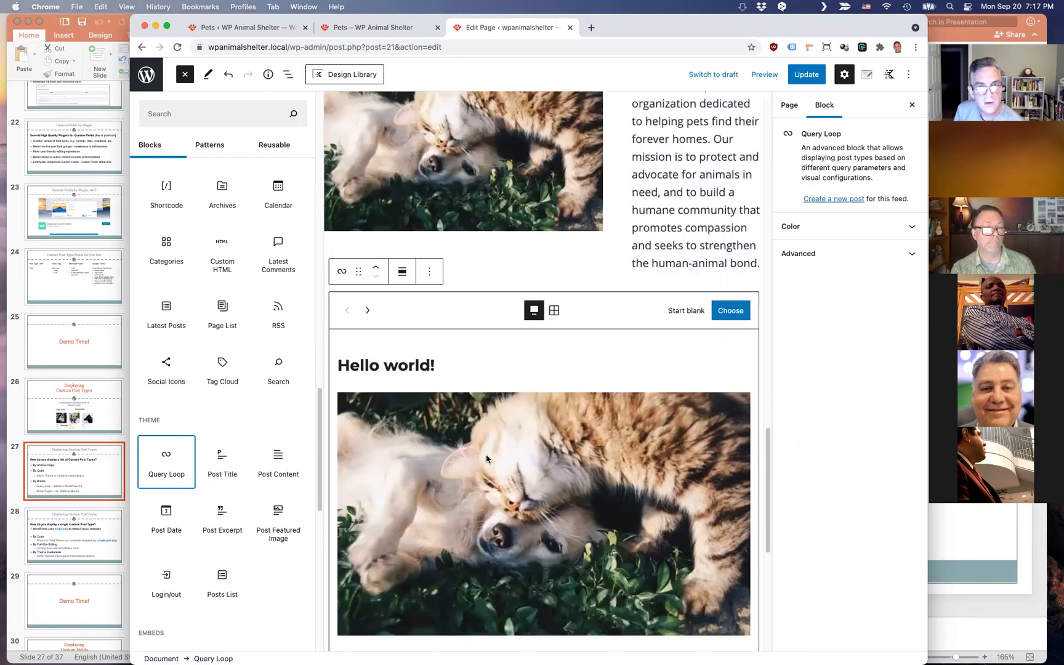
scroll(545, 439, "down", 5)
scroll(551, 436, "up", 1)
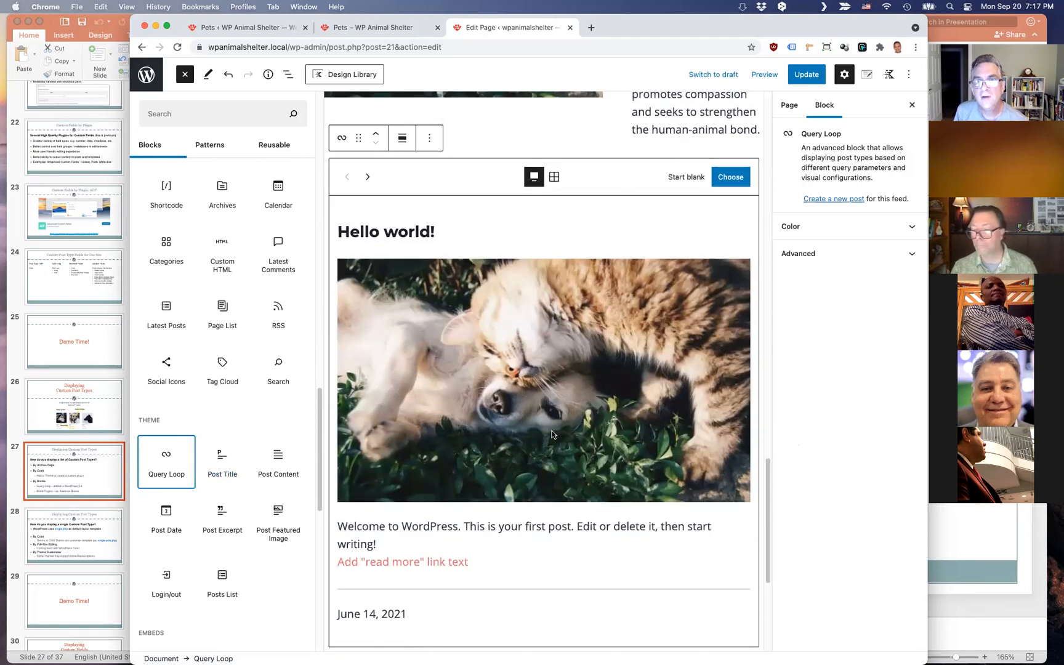
scroll(552, 435, "up", 1)
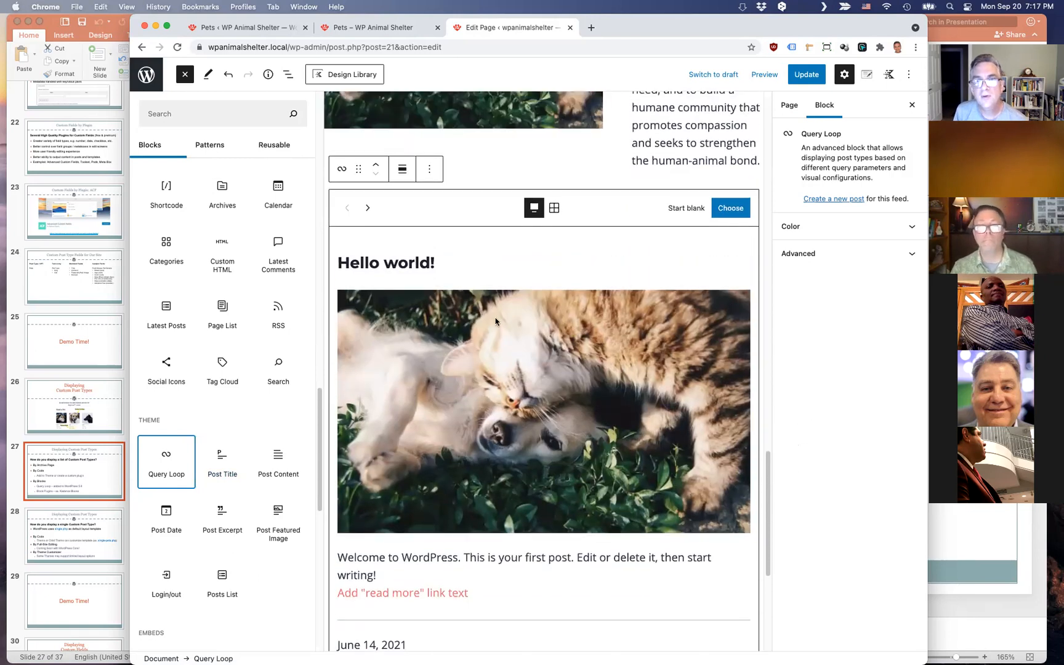
left_click(555, 209)
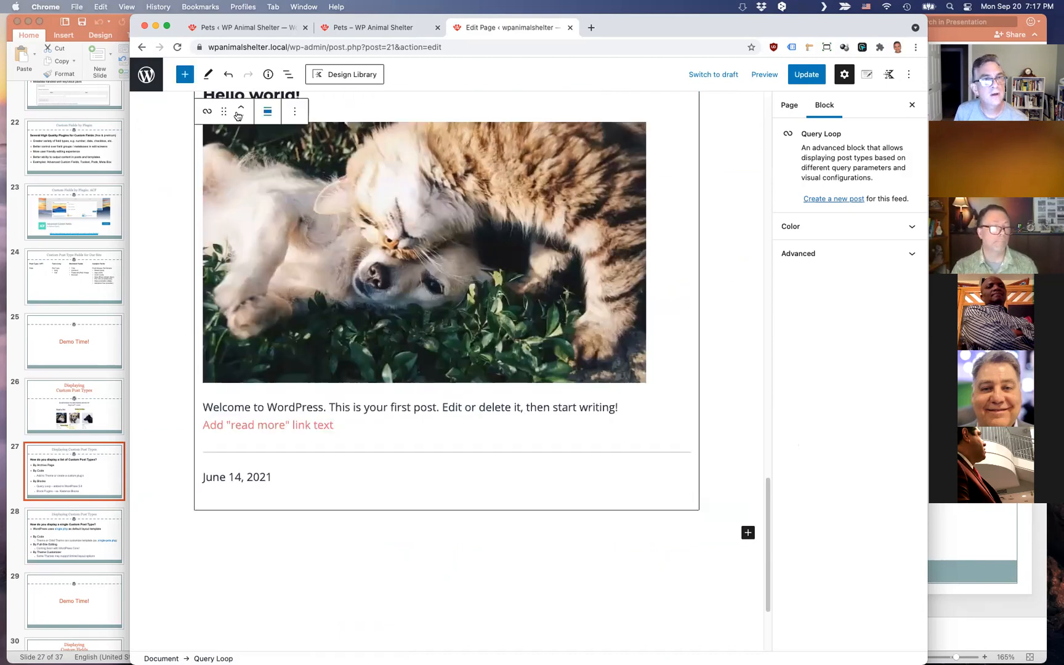
left_click(210, 113)
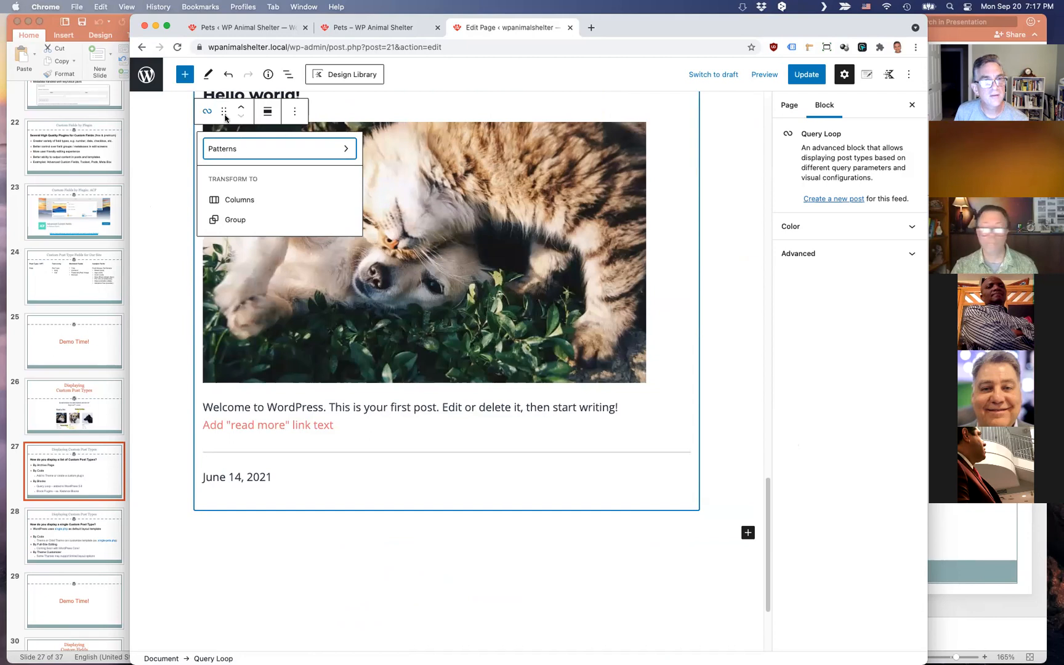
left_click(286, 77)
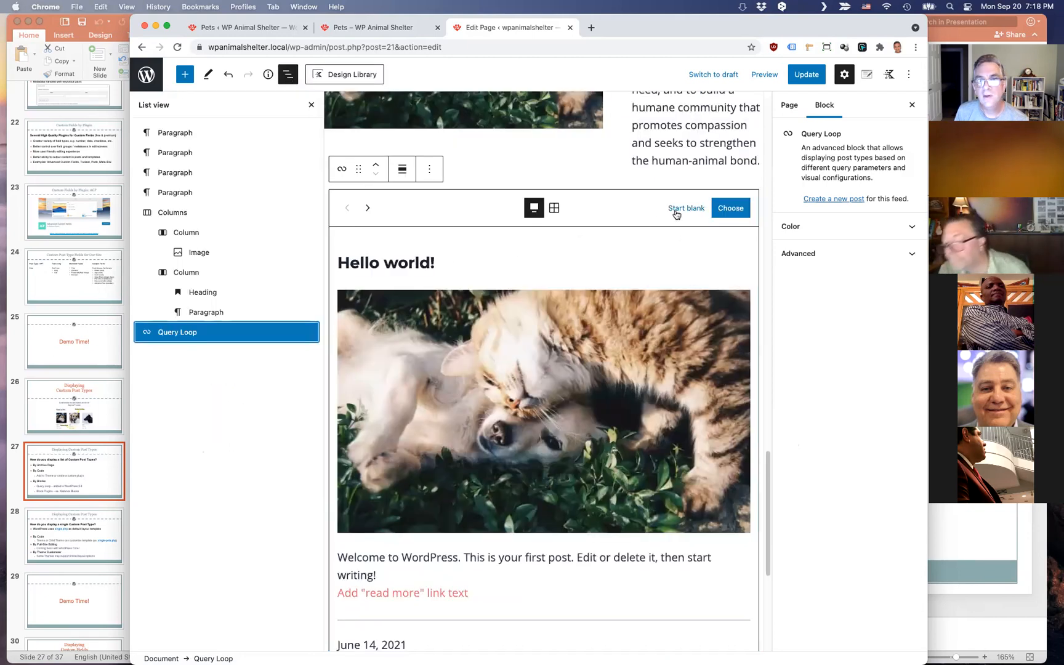
Browse the Query Loop patterns as a grid and apply the Standard pattern
left_click(553, 209)
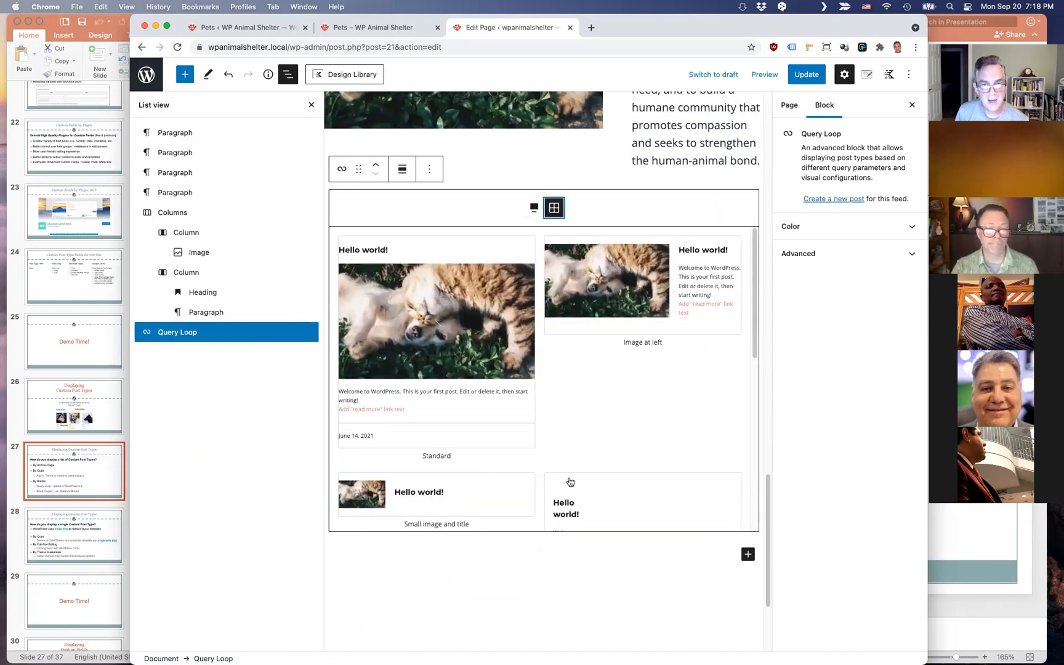
scroll(577, 479, "down", 2)
scroll(551, 431, "up", 1)
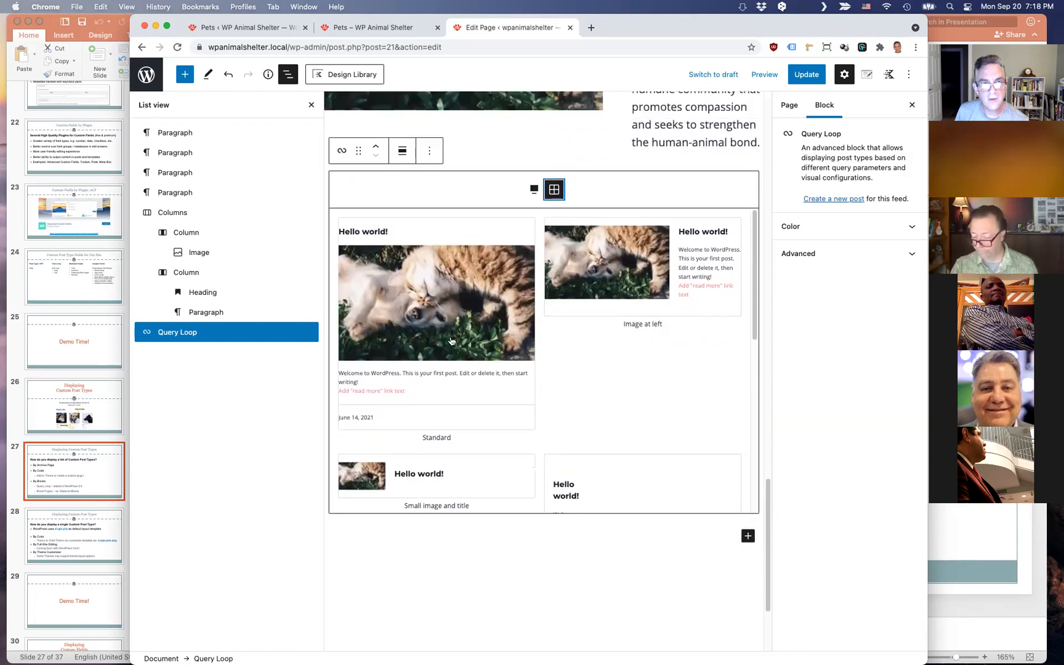
left_click(417, 300)
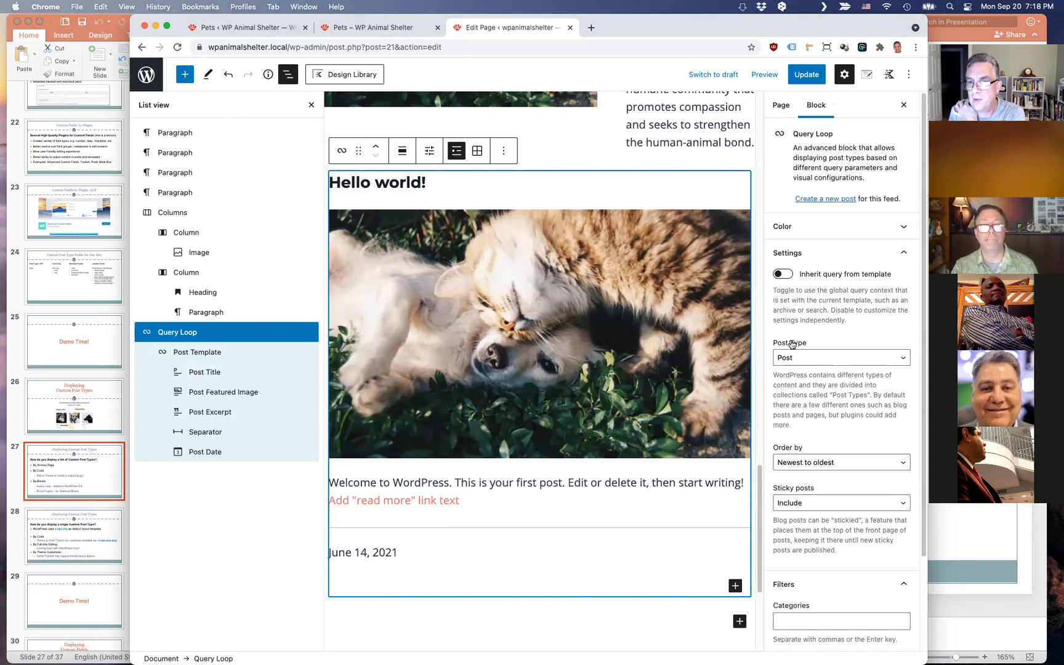
Set the Query Loop's post type to Pet with 3 items per page, and lay the pets out in grid view
left_click(855, 360)
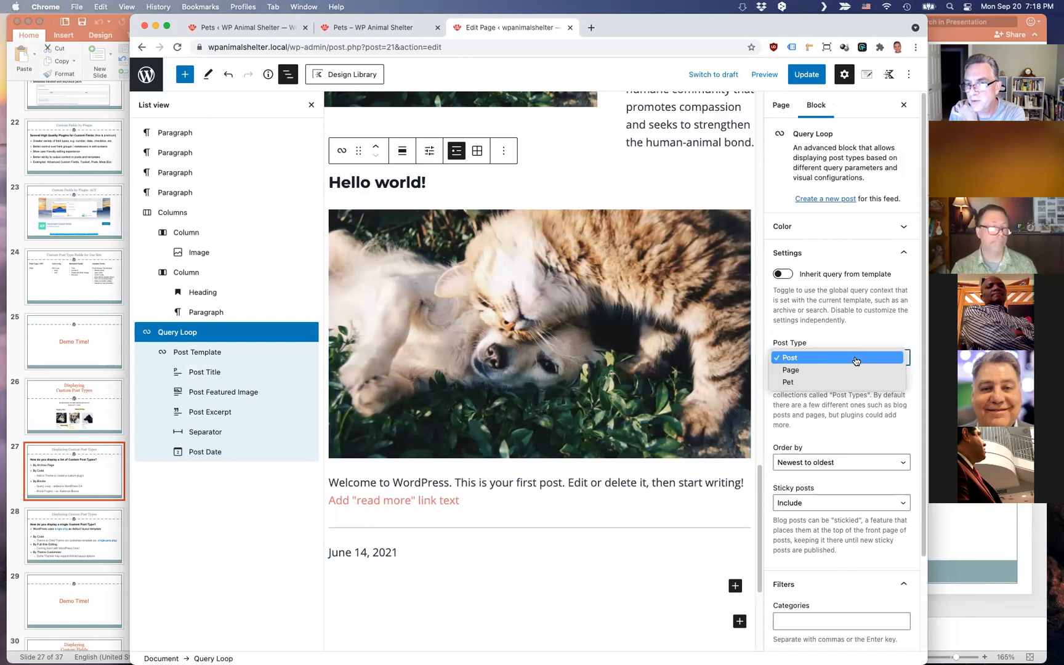
left_click(808, 383)
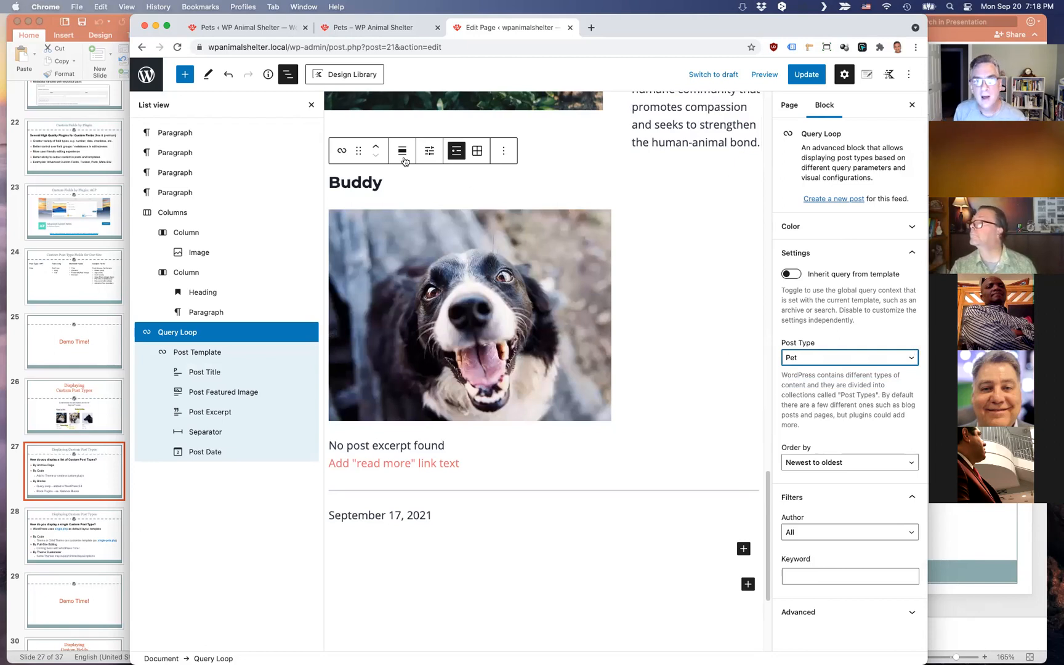
left_click(431, 152)
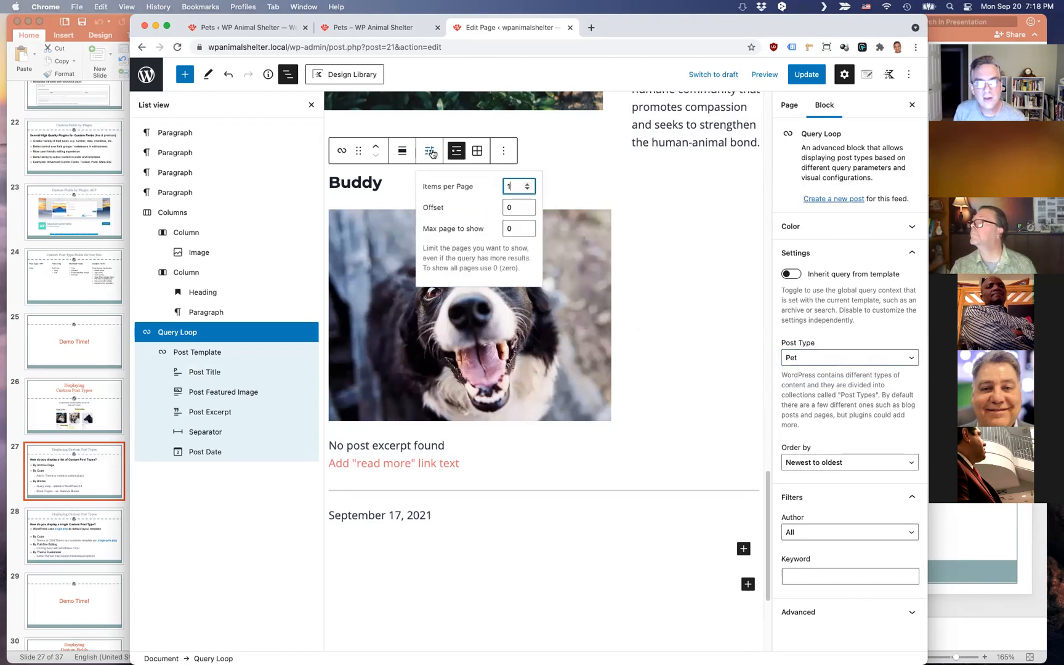
left_click(527, 183)
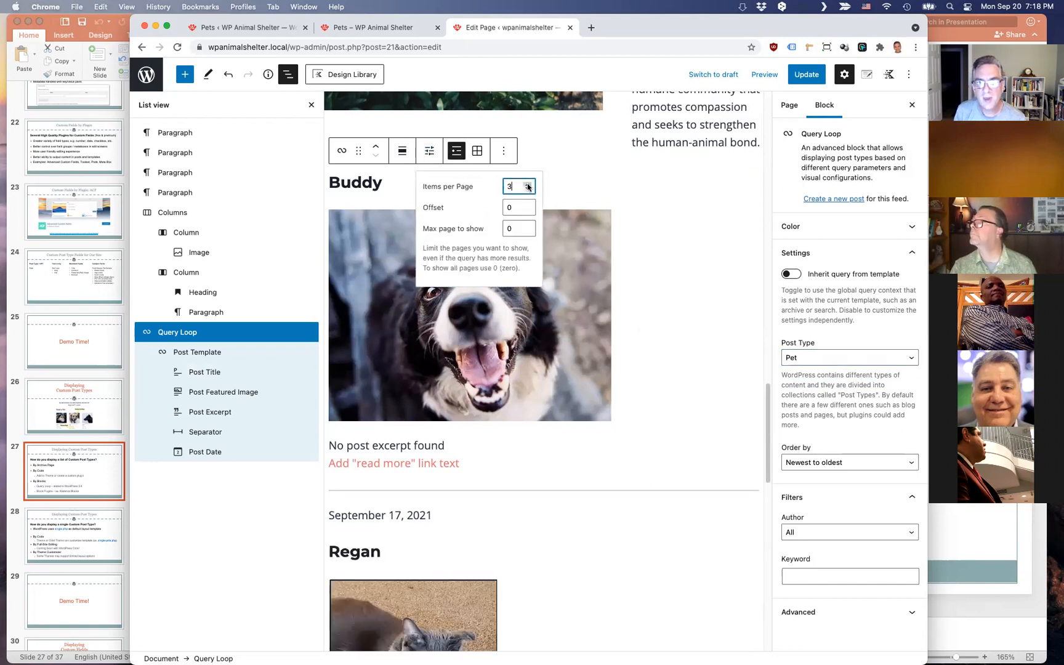
left_click(527, 184)
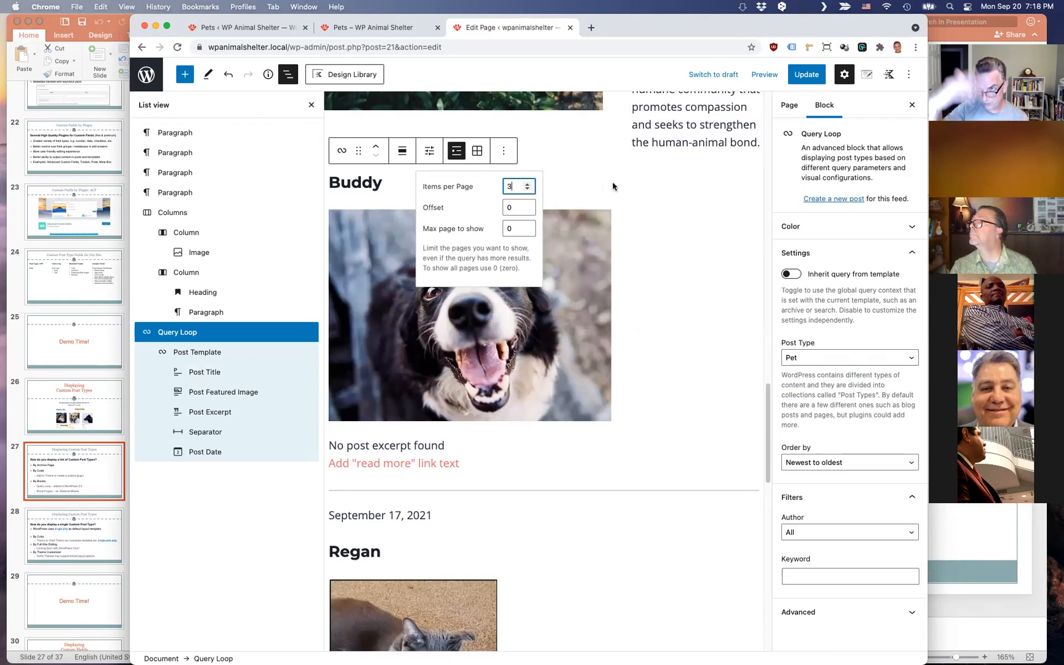
left_click(477, 151)
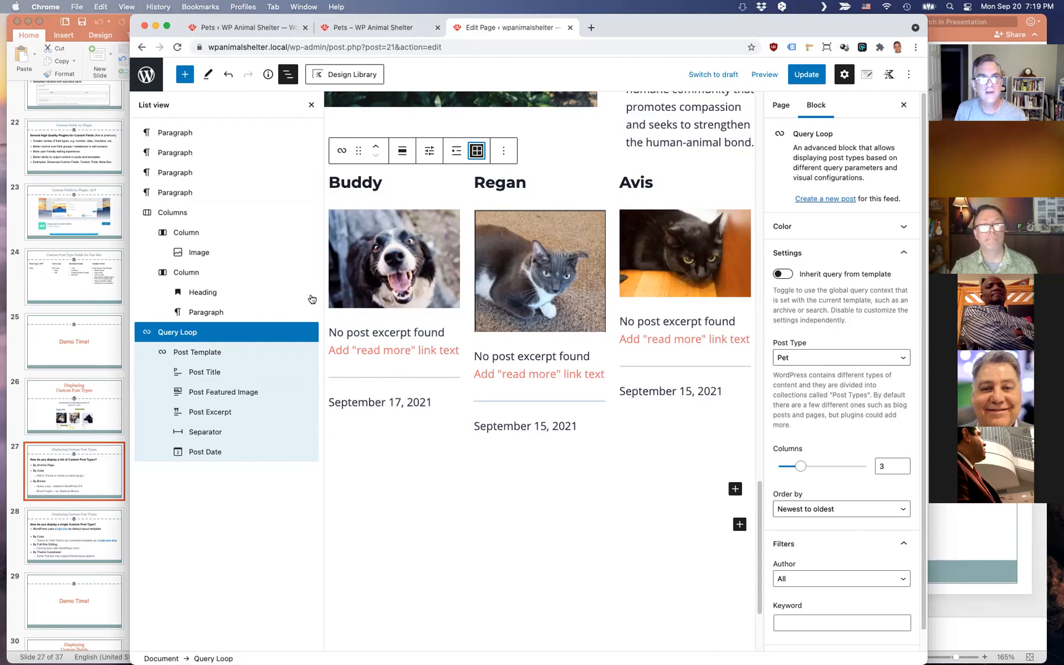
On the hartfordwp.com site, search the plugin directory for "kadence blocks", and install and activate Gutenberg Blocks by Kadence Blocks
left_click(275, 33)
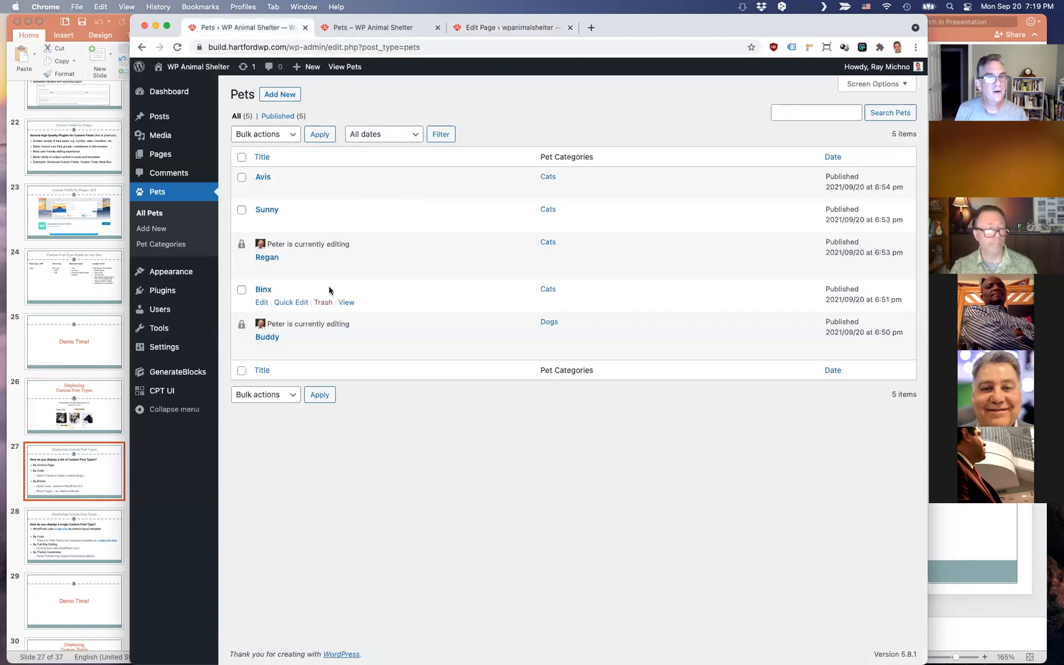
mouse_move(206, 288)
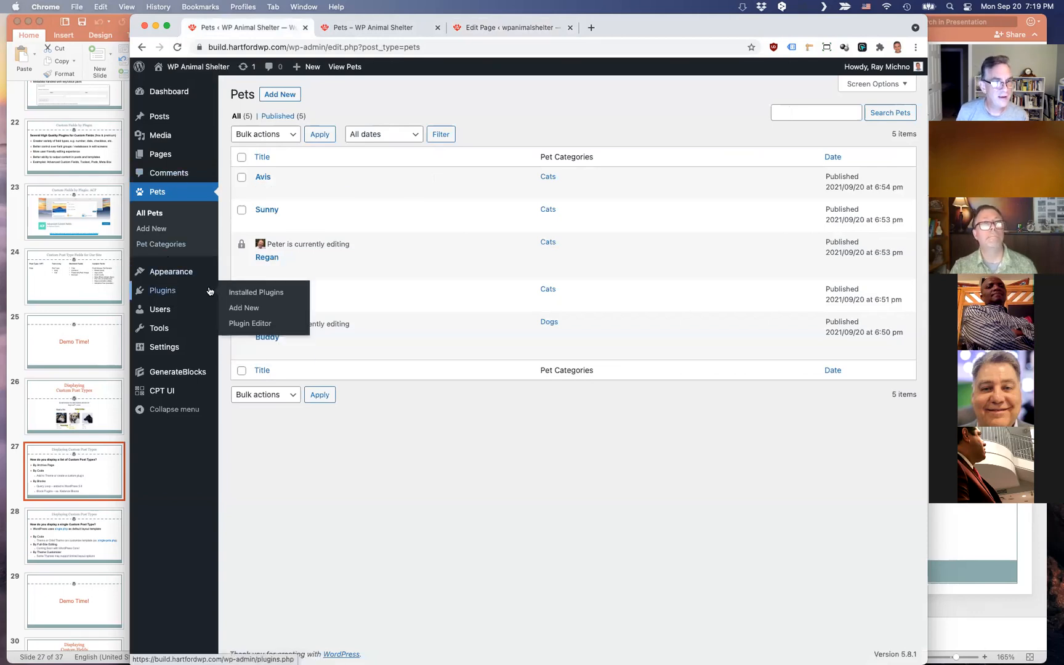
left_click(243, 310)
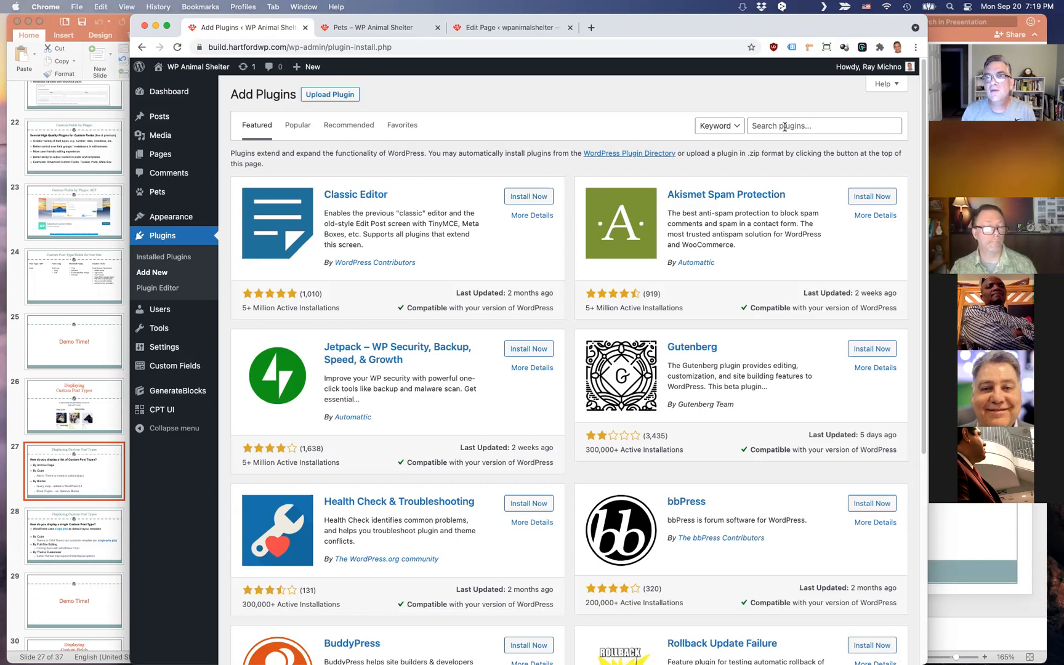
left_click(784, 127)
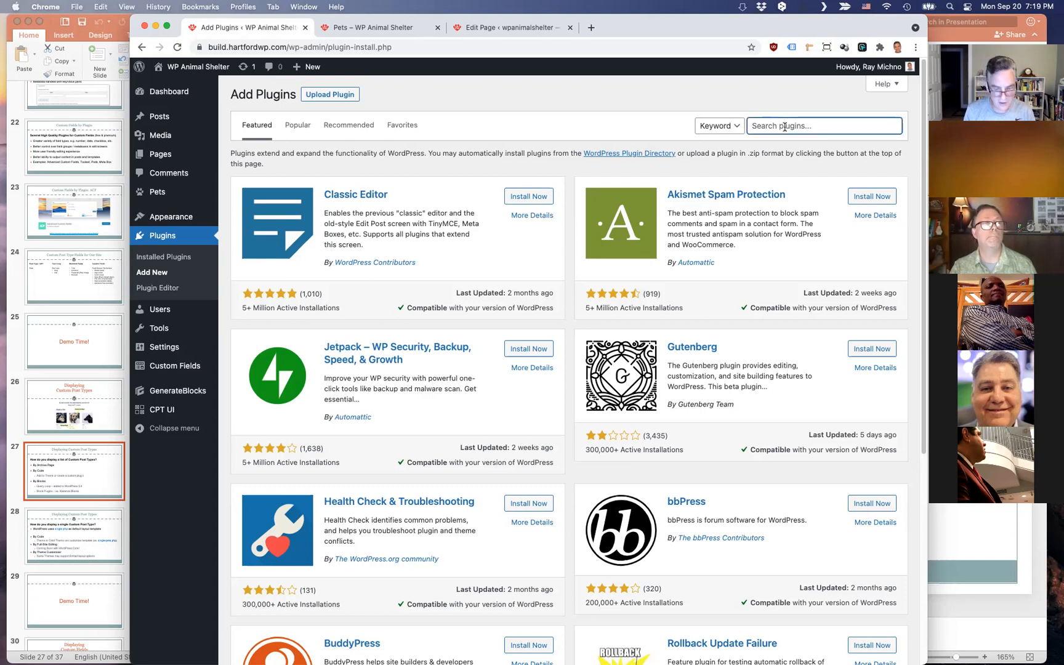
type("kadence blocks")
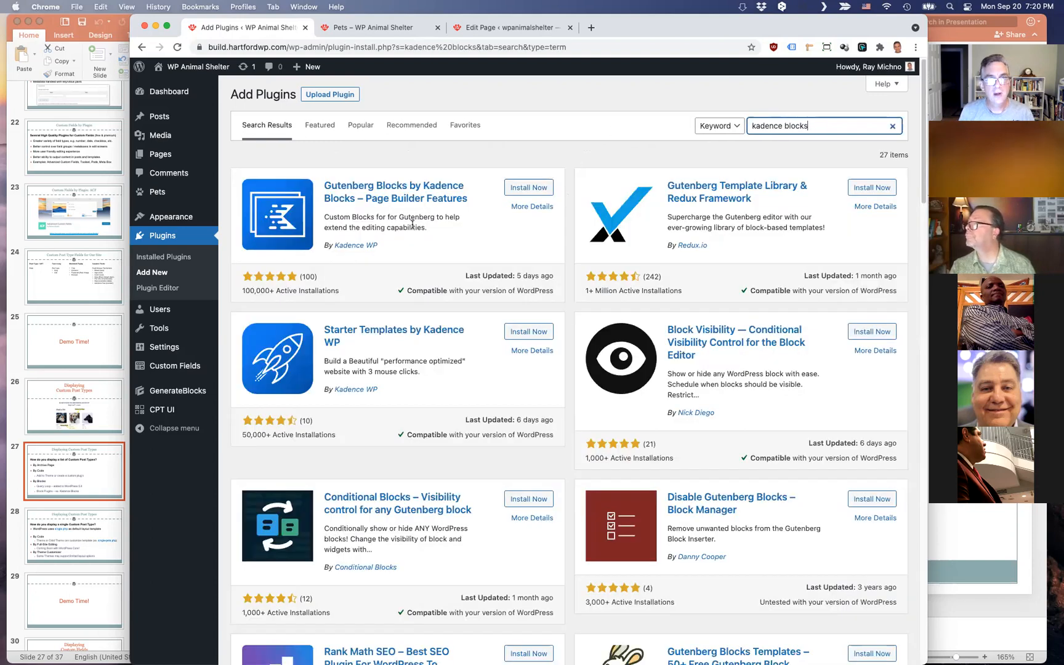
left_click(519, 187)
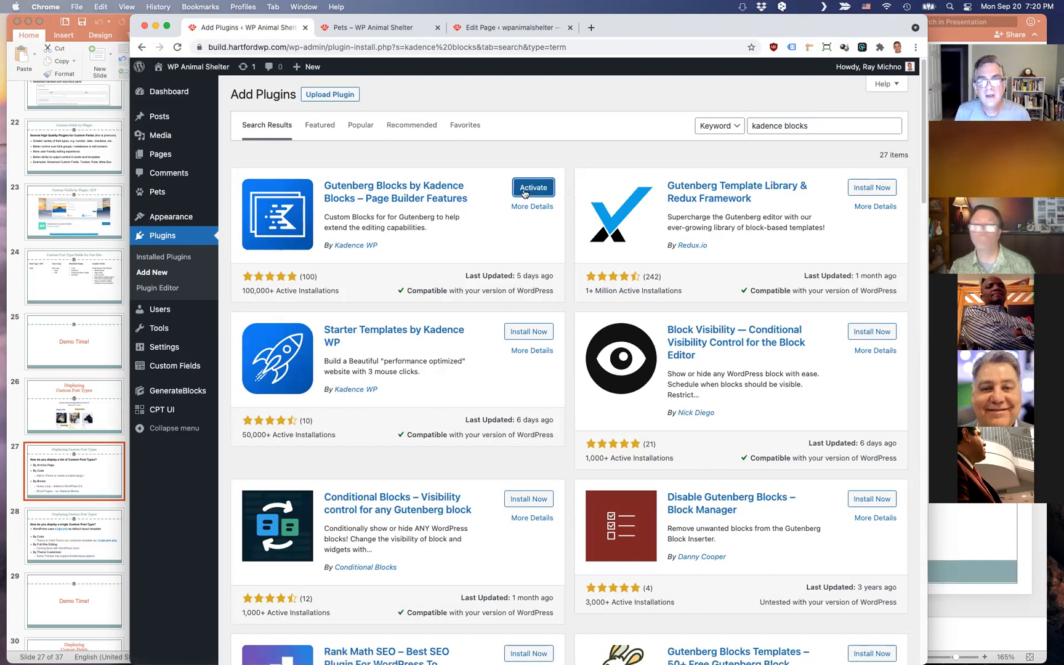
left_click(525, 190)
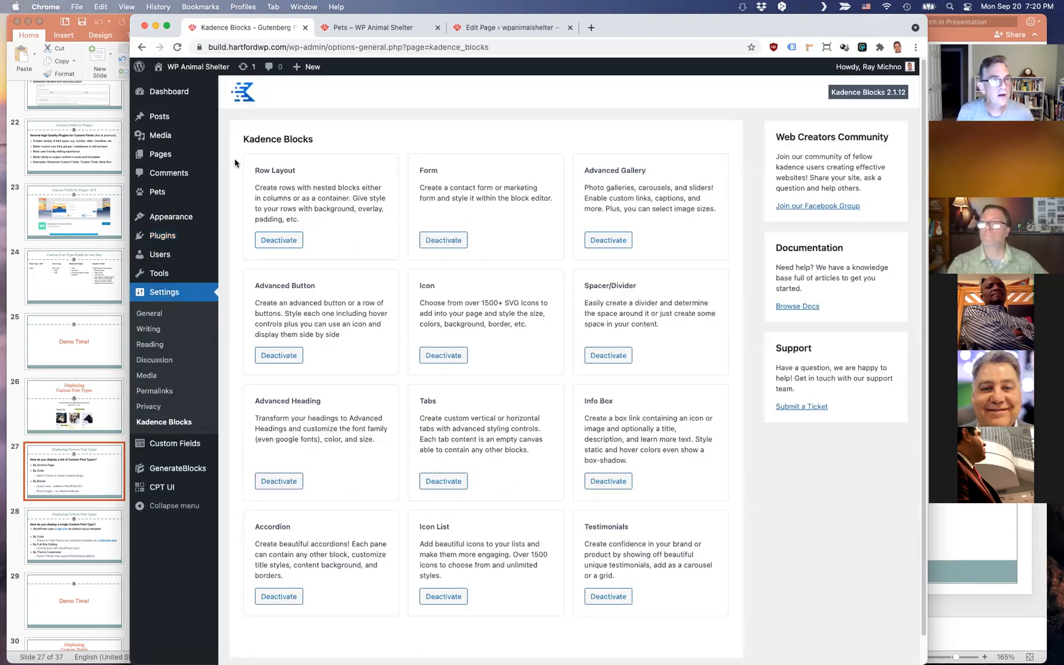
Open the WP Animal Shelter page for editing, show its block outline and widen the browser window
mouse_move(183, 159)
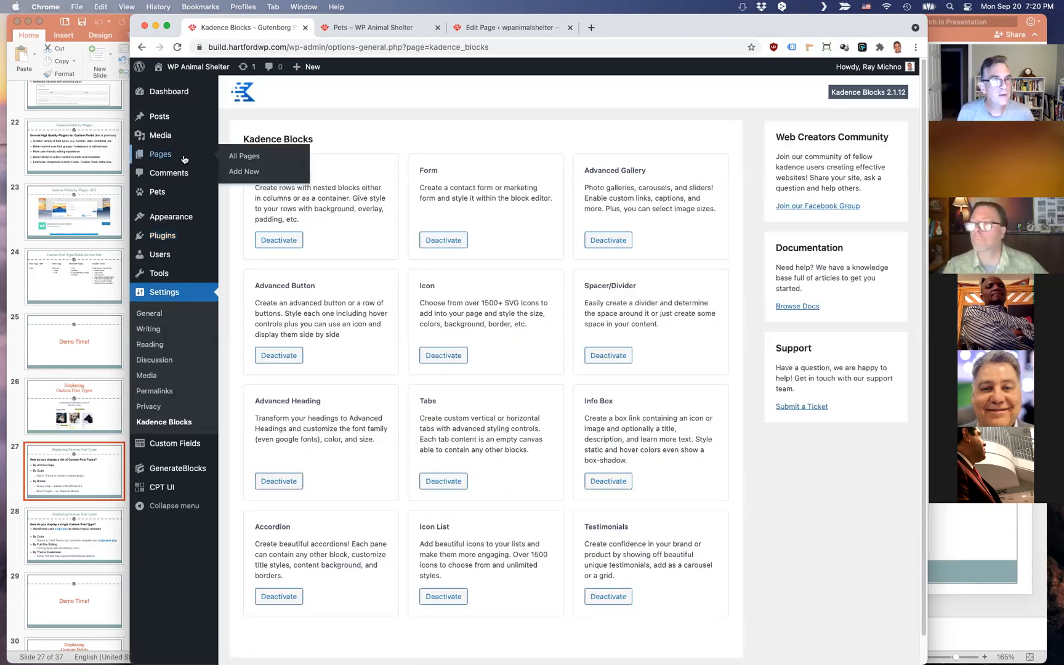
left_click(243, 158)
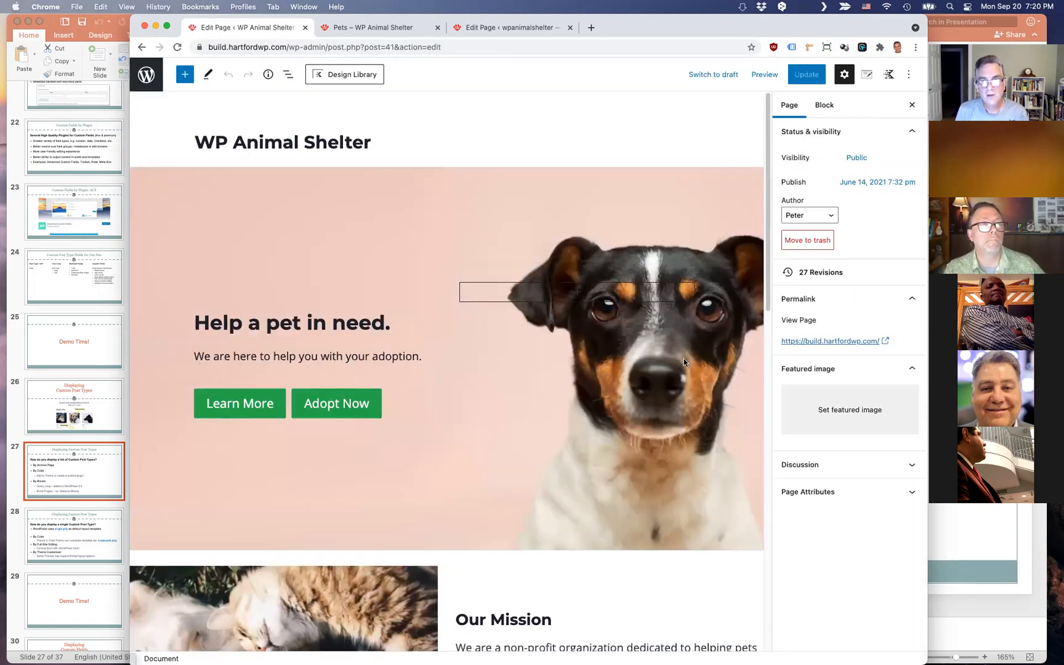
scroll(765, 308, "down", 10)
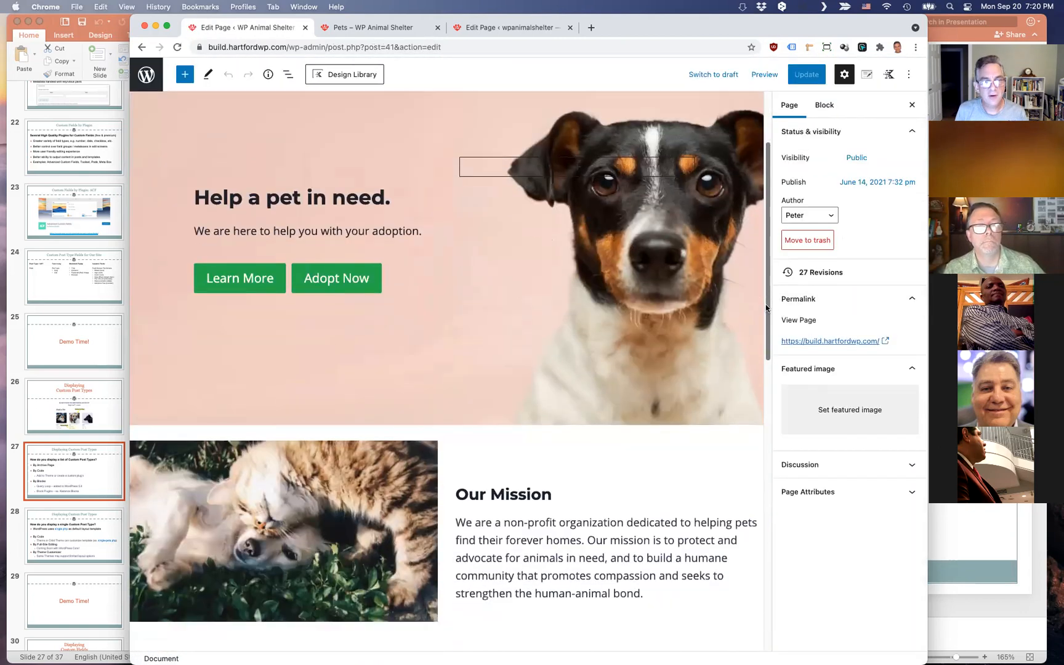
scroll(766, 308, "down", 3)
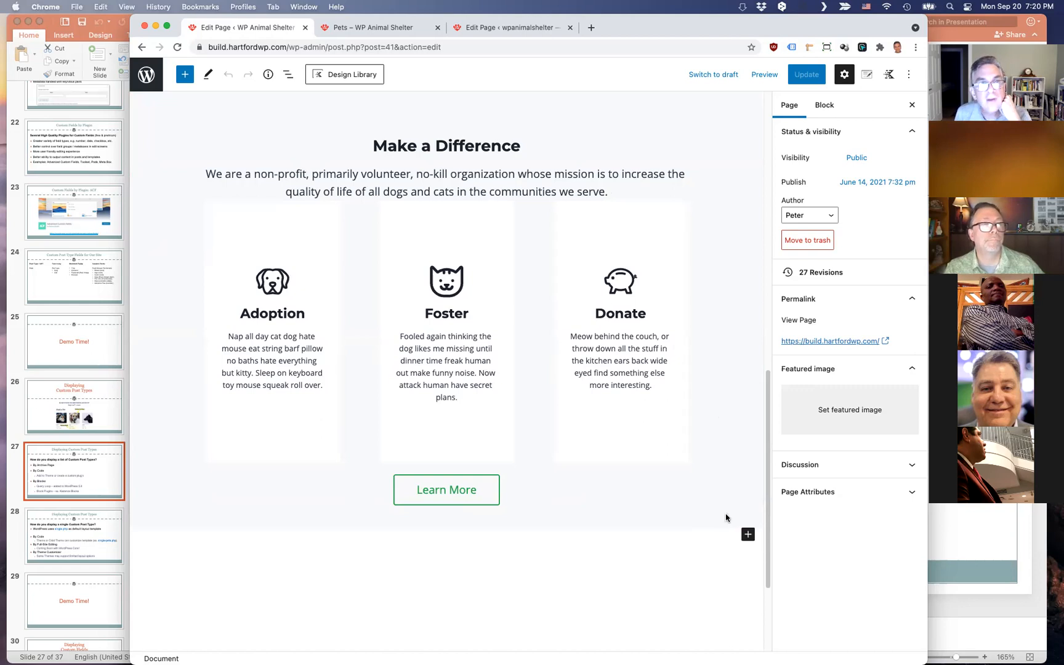
left_click(287, 75)
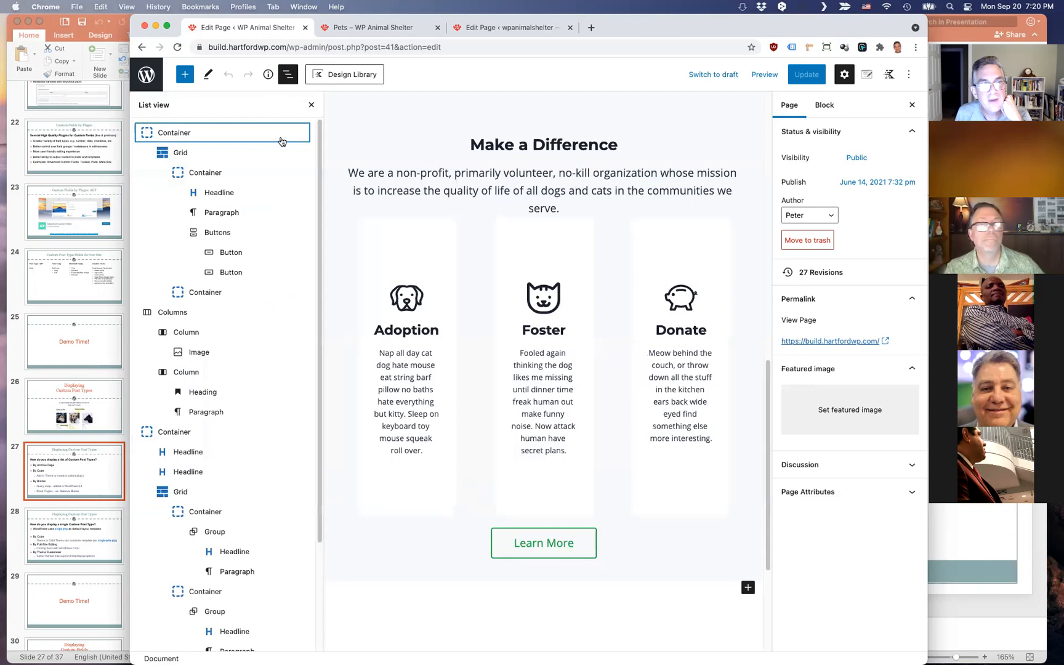
left_click_drag(129, 159, 66, 159)
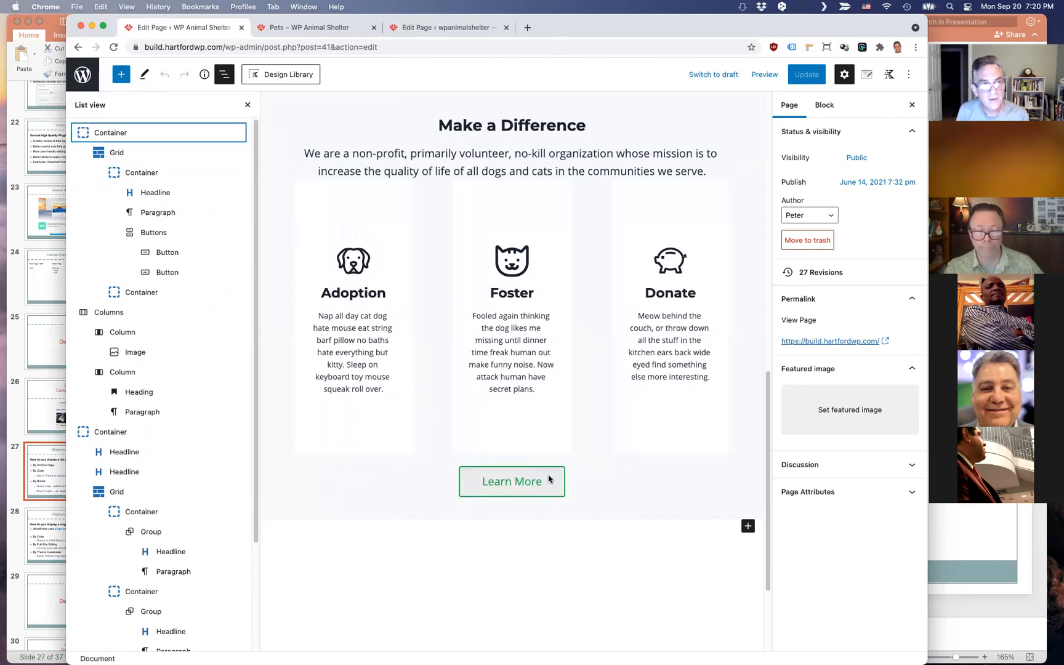
Insert a Kadence Row Layout block below the Make a Difference section and give it a single-column layout
left_click(748, 525)
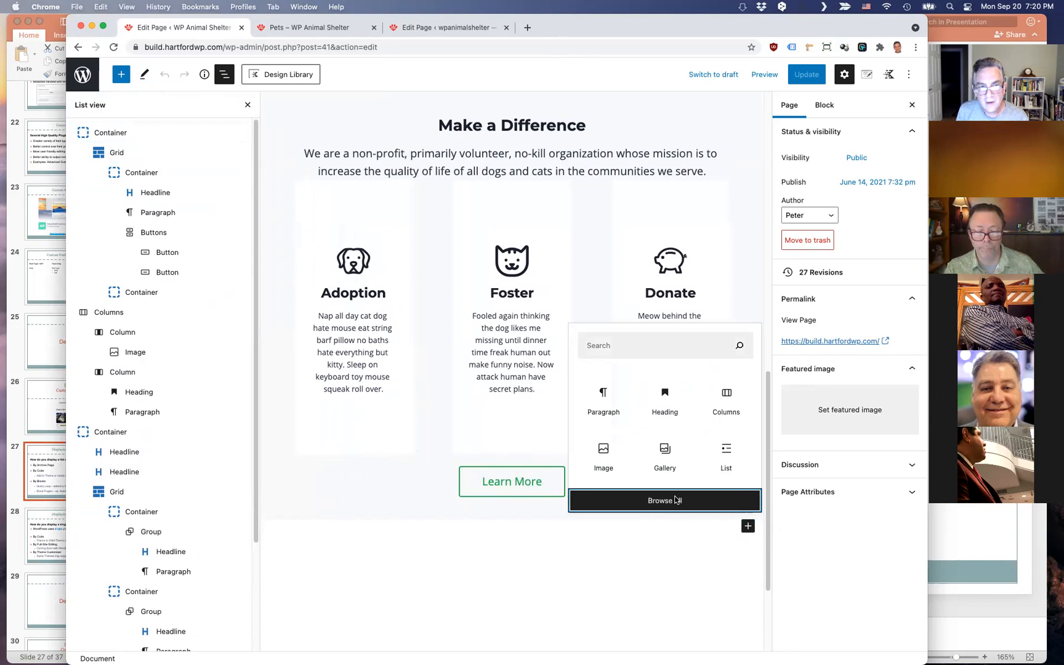
left_click(675, 501)
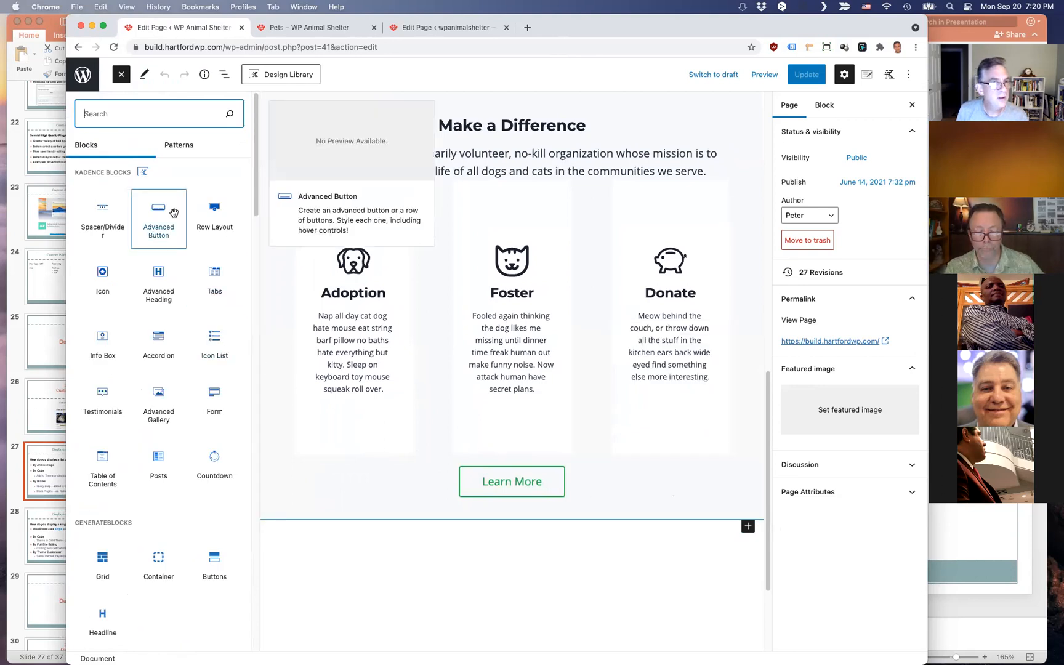
left_click(215, 214)
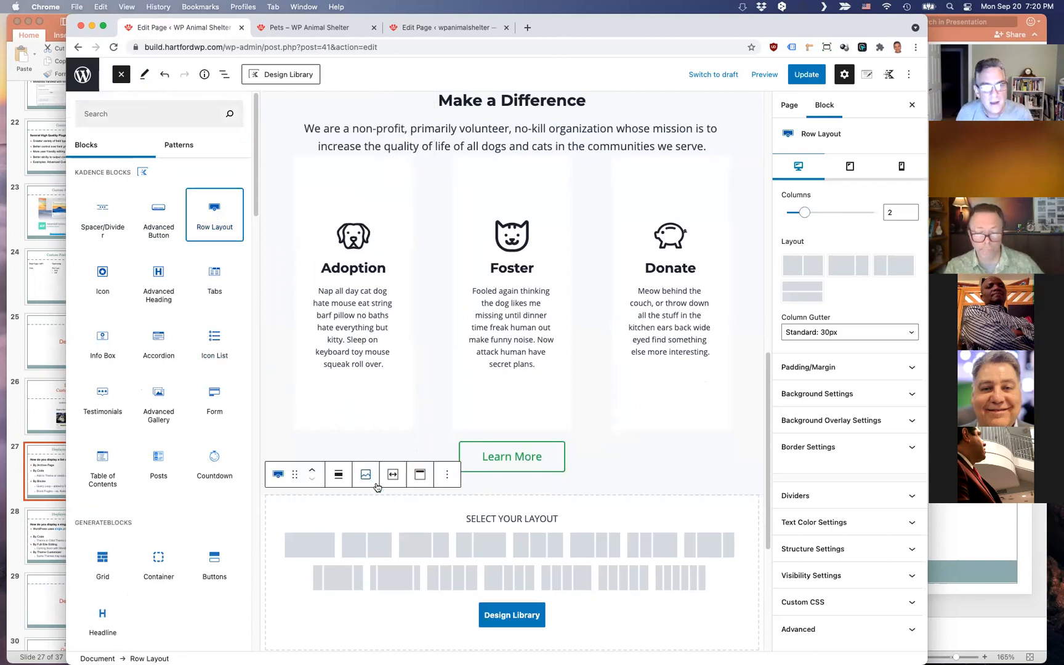
left_click(315, 544)
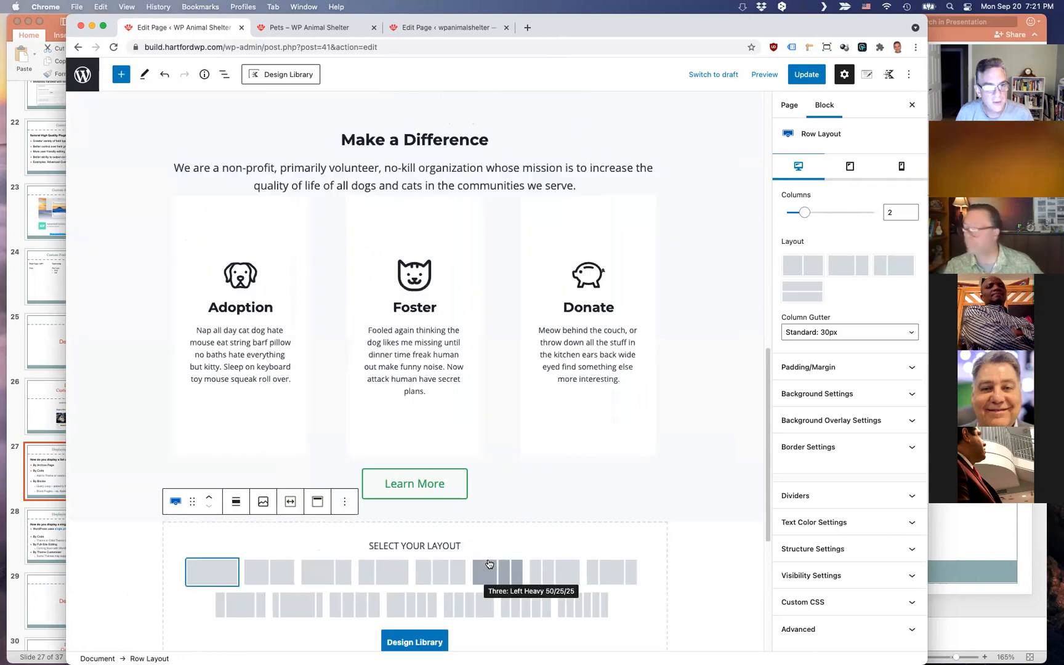
scroll(485, 557, "down", 2)
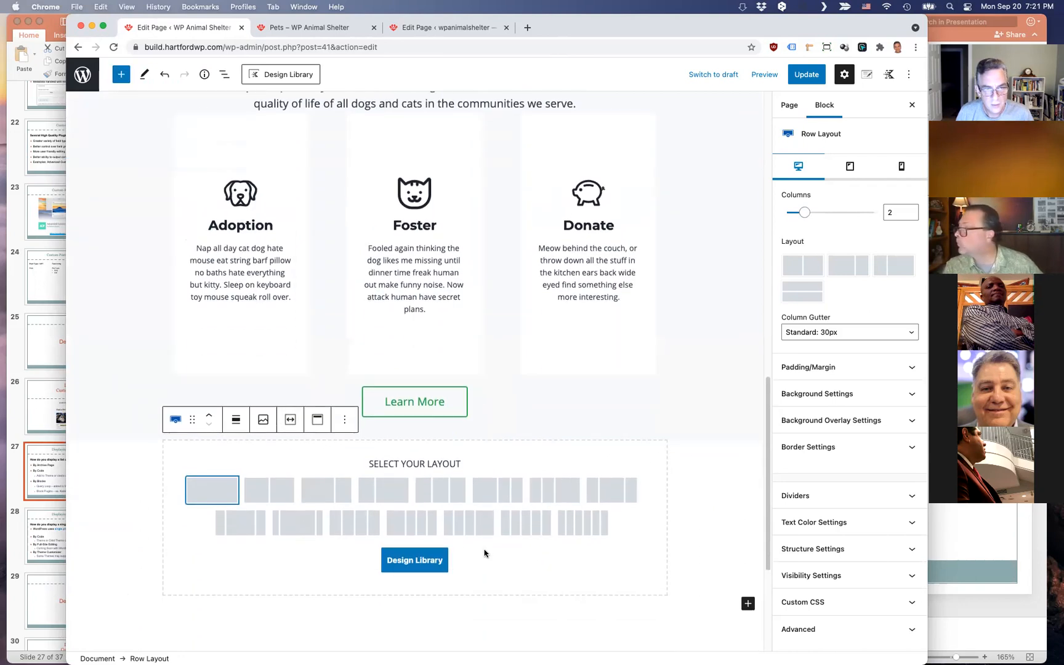
left_click(222, 492)
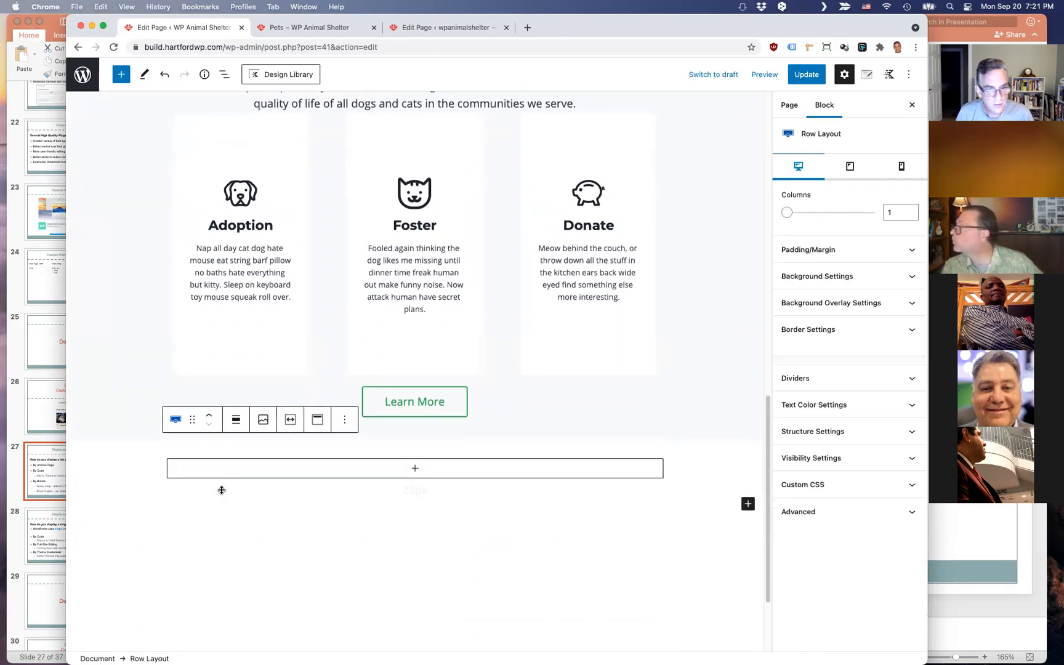
Add a Kadence Advanced Heading block inside the new row's section
left_click(417, 472)
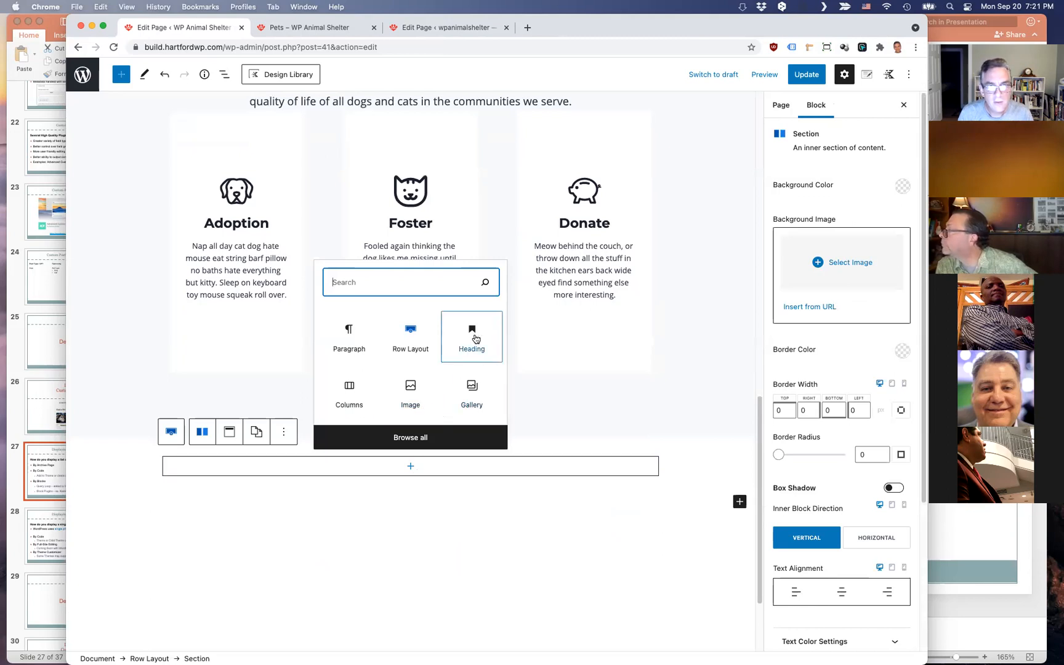
left_click(425, 438)
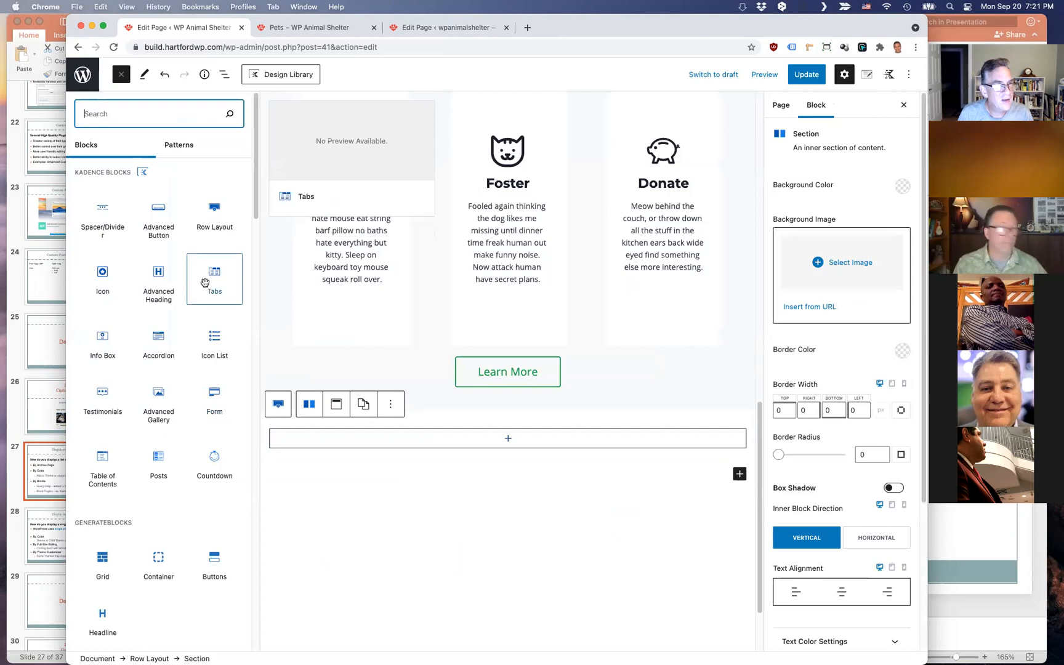
left_click(161, 280)
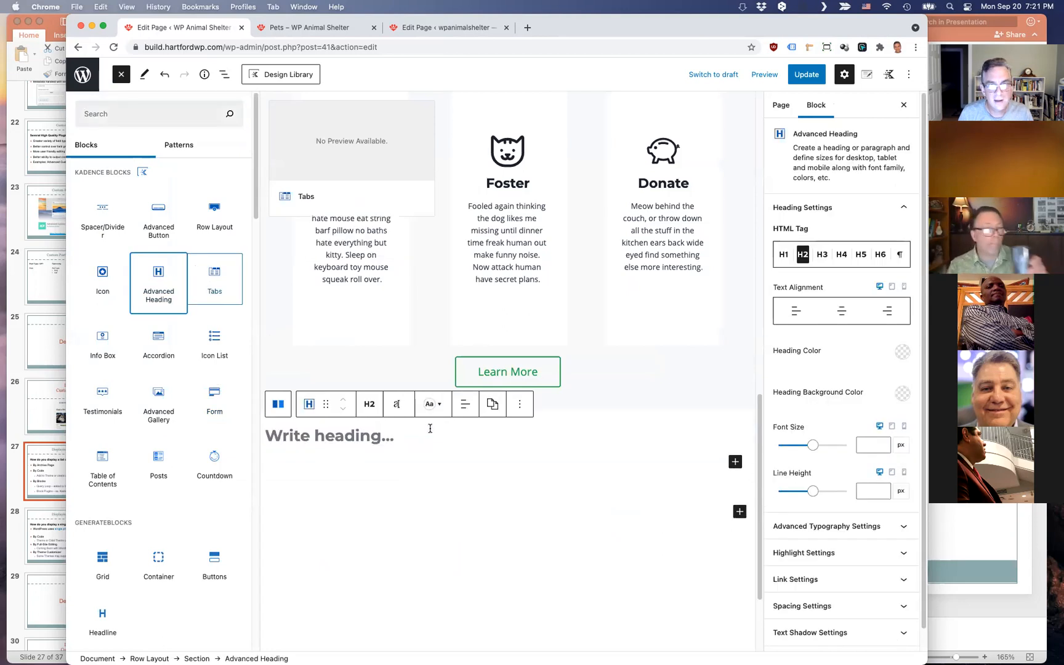
Switch to the Featured Adoptable Pets document in Word to get the heading text
left_click(779, 637)
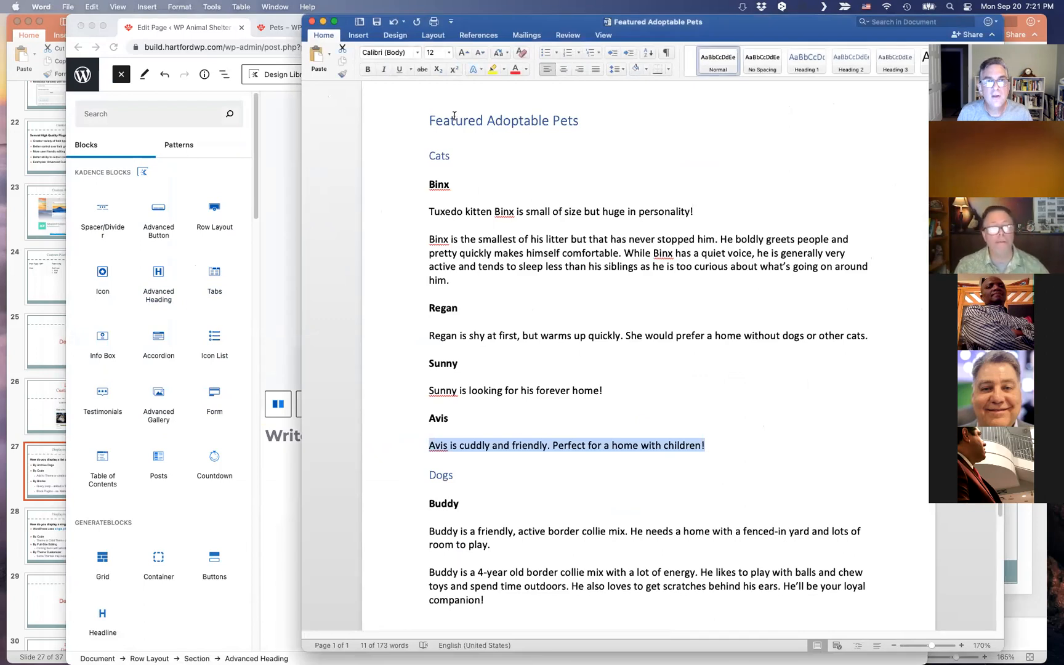
Copy the Featured Adoptable Pets title from the Word document into the page's empty Advanced Heading in Chrome and center it
triple_click(455, 117)
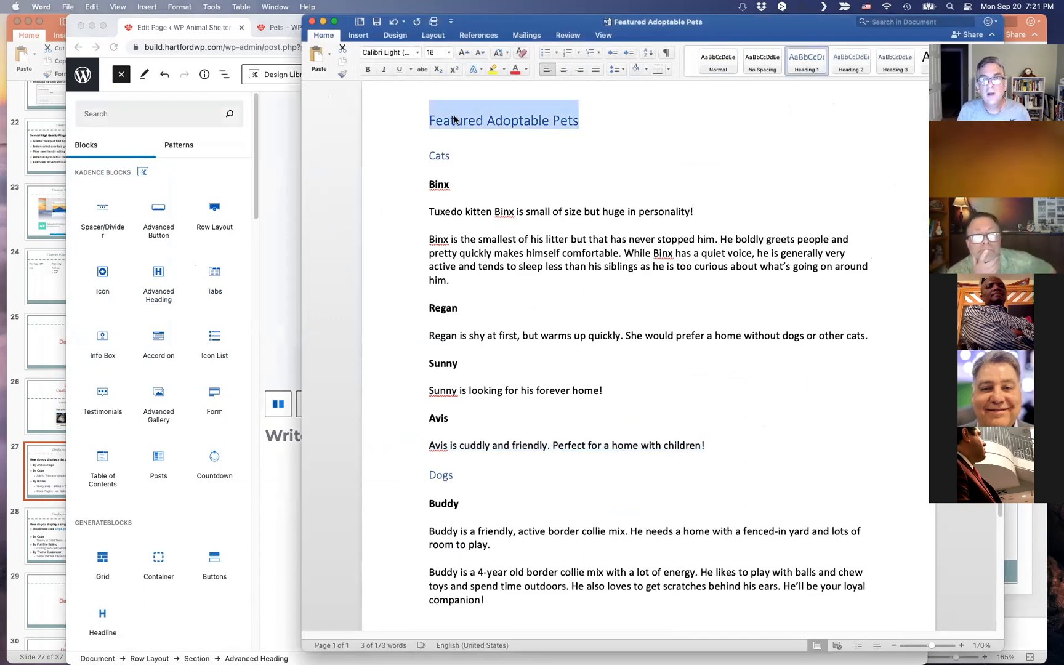
left_click(322, 22)
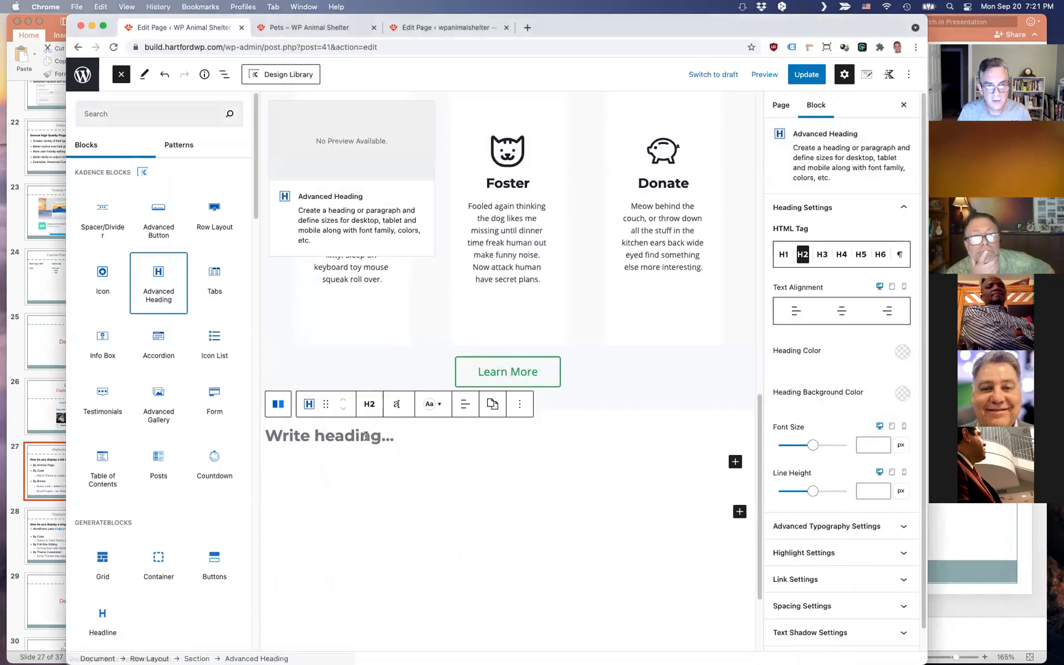
left_click(366, 436)
type("Featured Adoptable Pets")
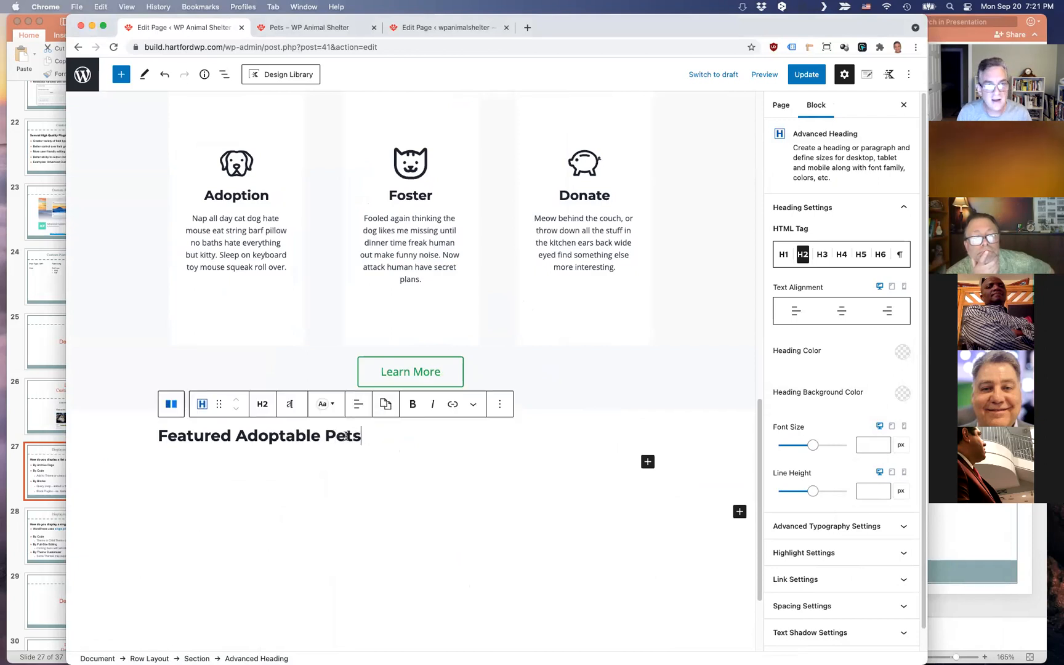
triple_click(344, 435)
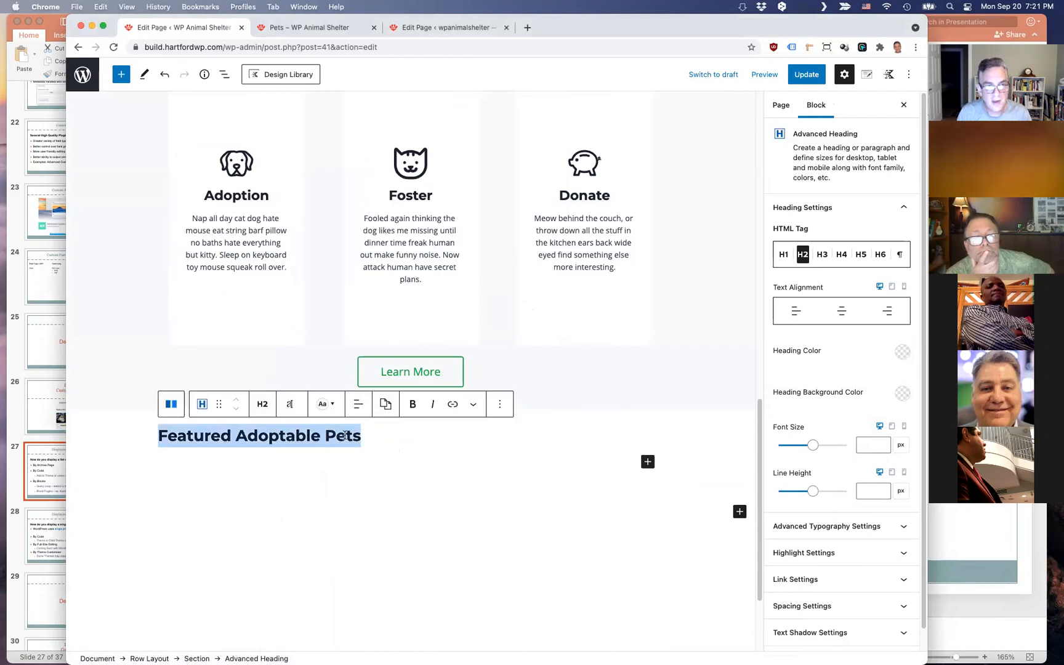
left_click(842, 312)
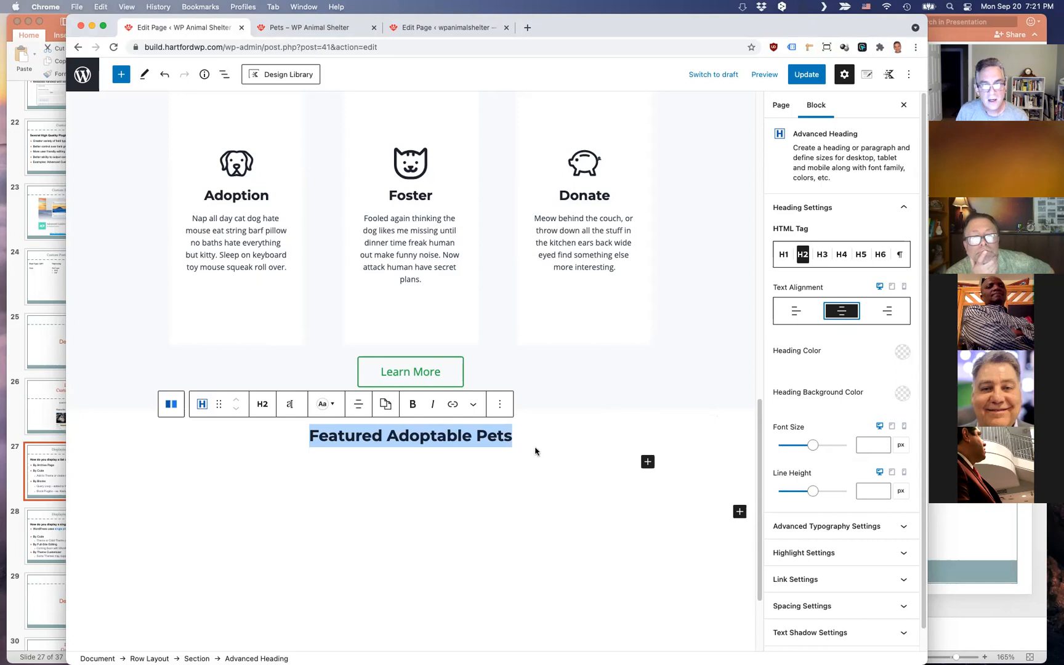
Add a Row Layout block with a single column below the row containing the Featured Adoptable Pets heading
left_click(224, 74)
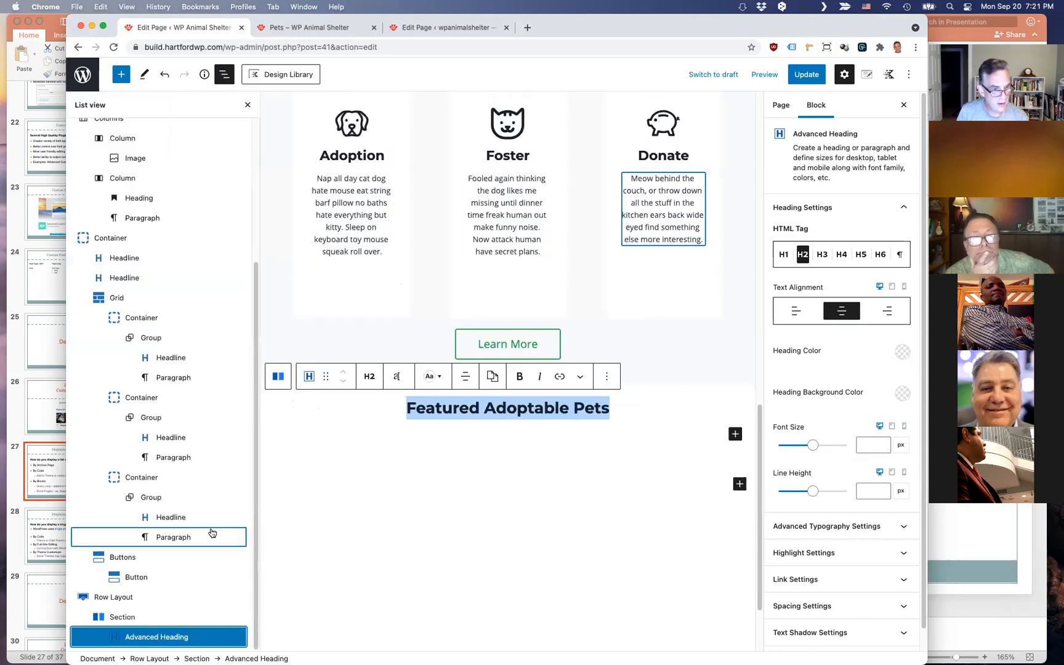
left_click(168, 597)
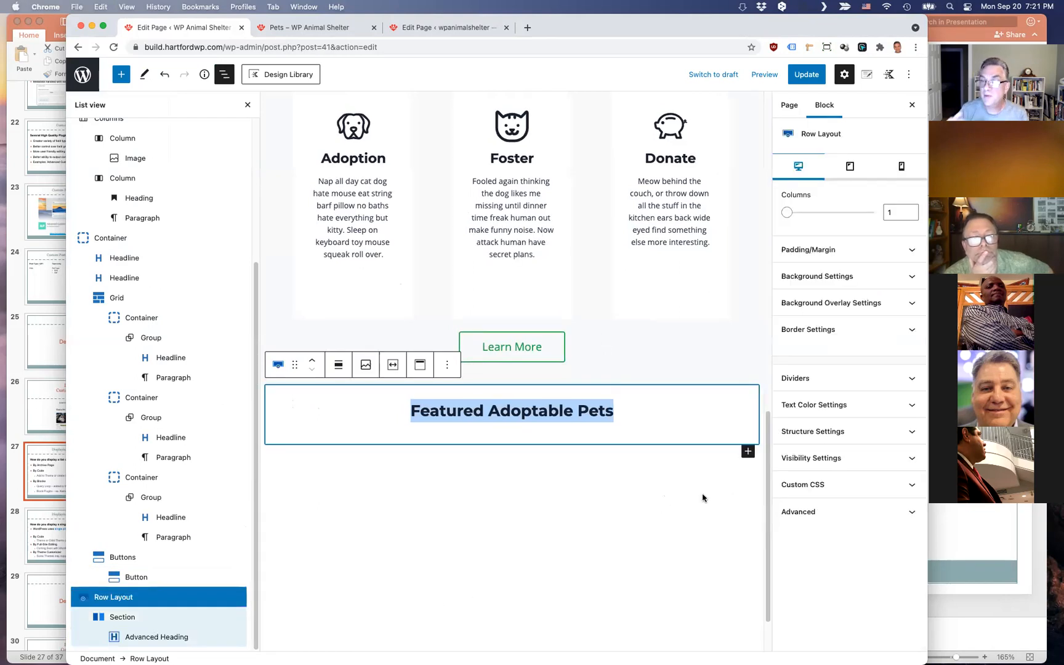
left_click(747, 453)
left_click(669, 323)
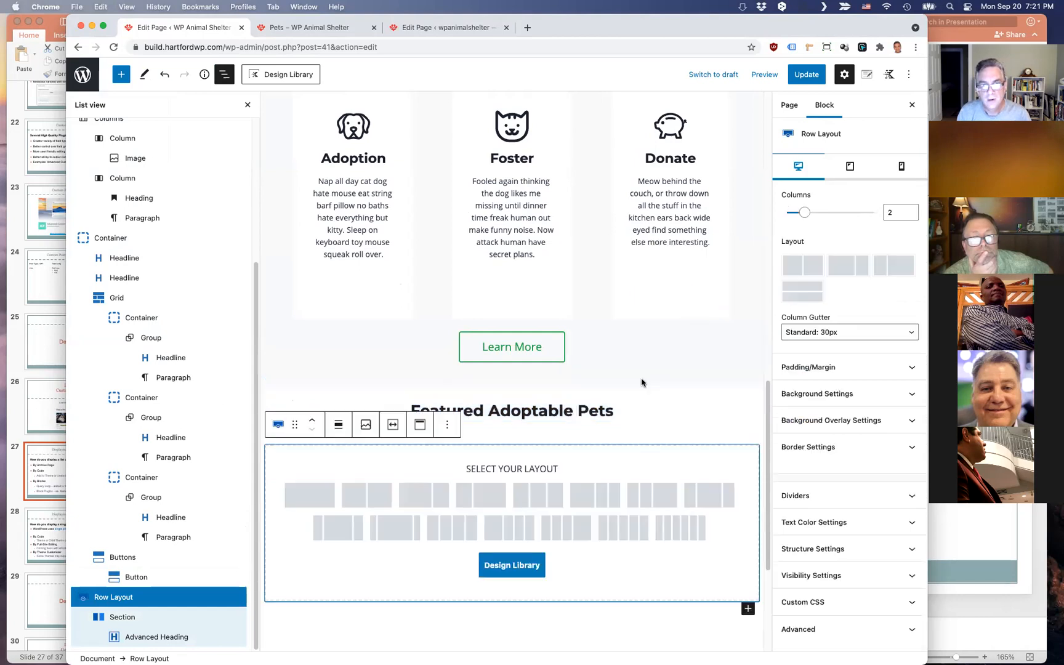
left_click(314, 500)
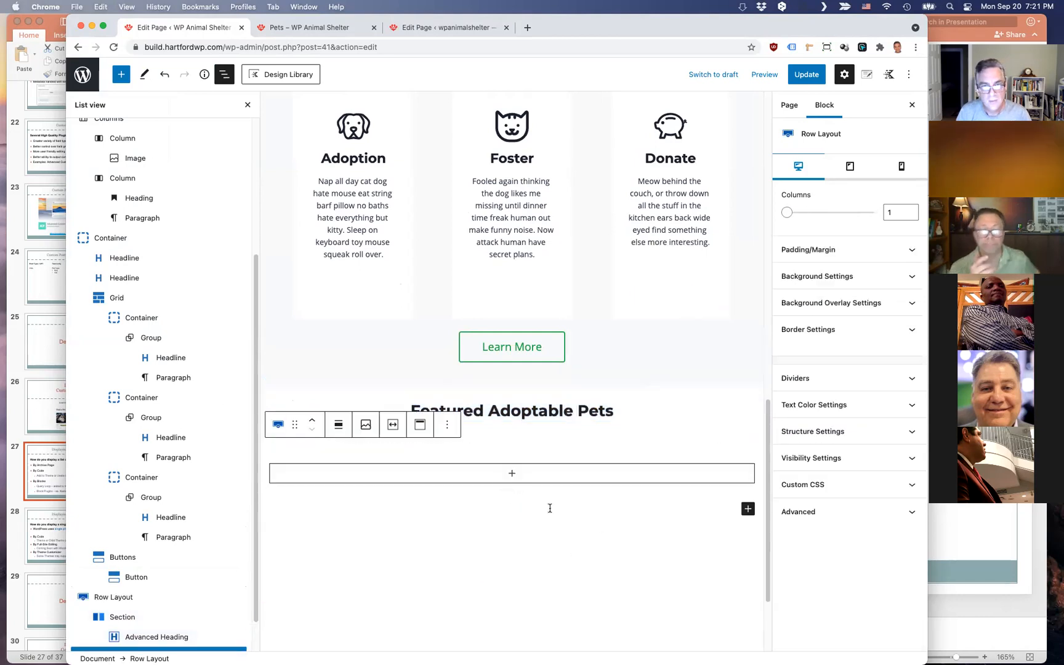
Insert a Kadence Posts block into the empty section of the new row
left_click(513, 474)
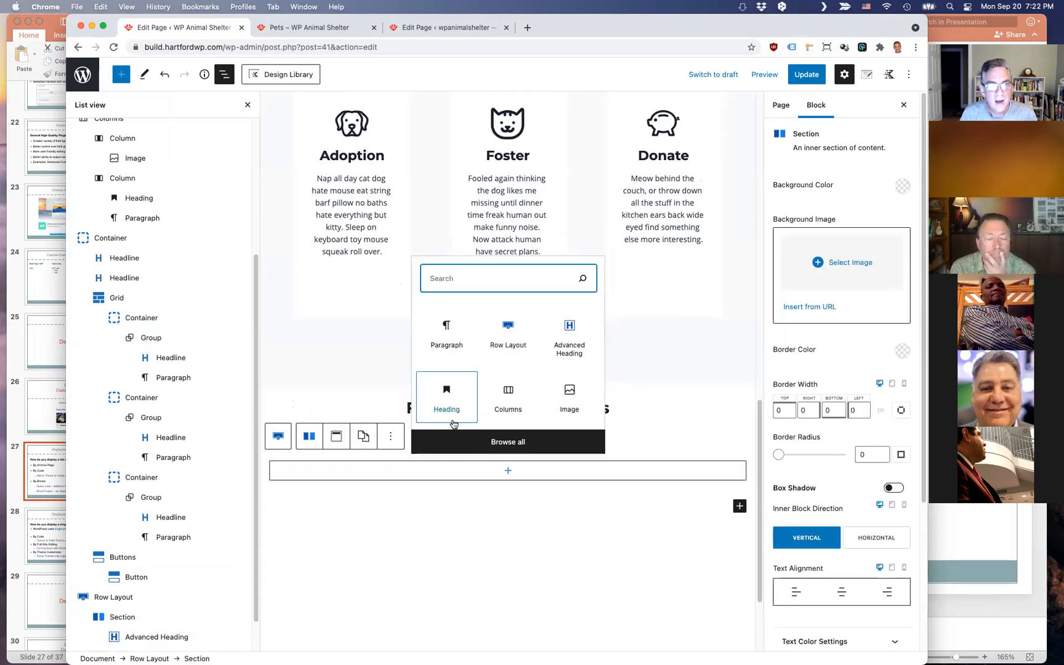
left_click(508, 442)
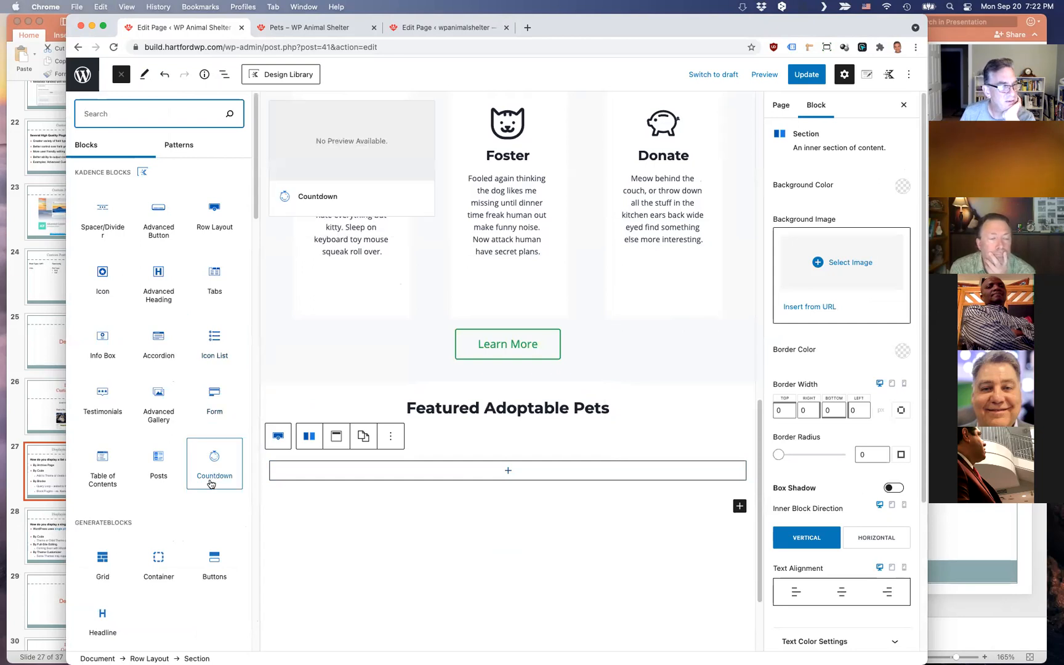
left_click(159, 457)
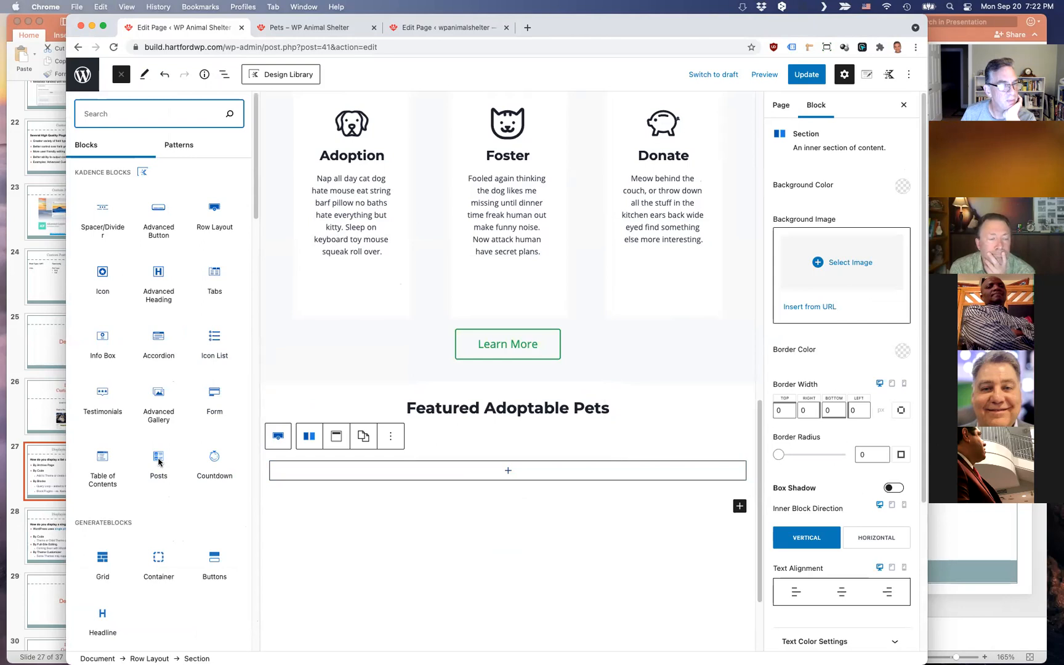
left_click(158, 457)
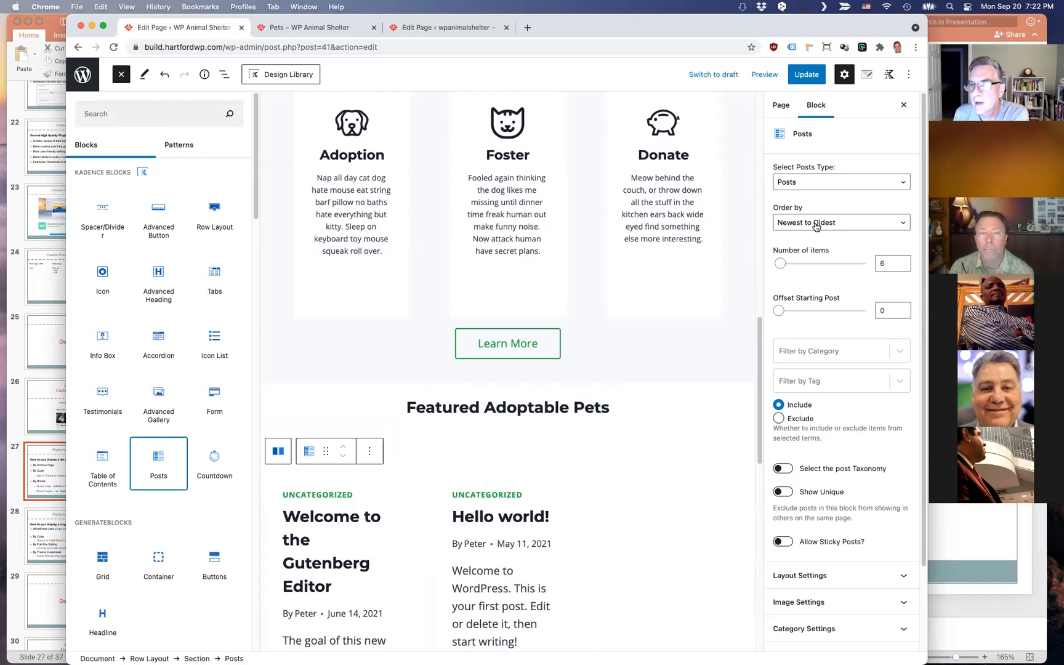
Set the Posts block's post type to Pets
left_click(870, 187)
left_click(860, 205)
left_click(709, 372)
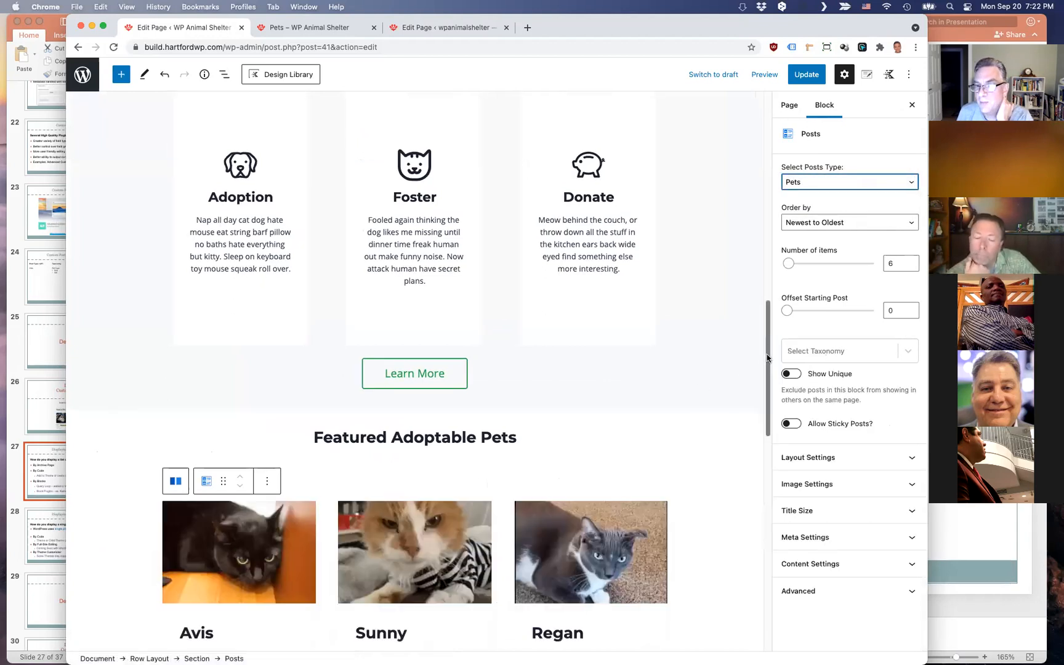
scroll(761, 370, "down", 5)
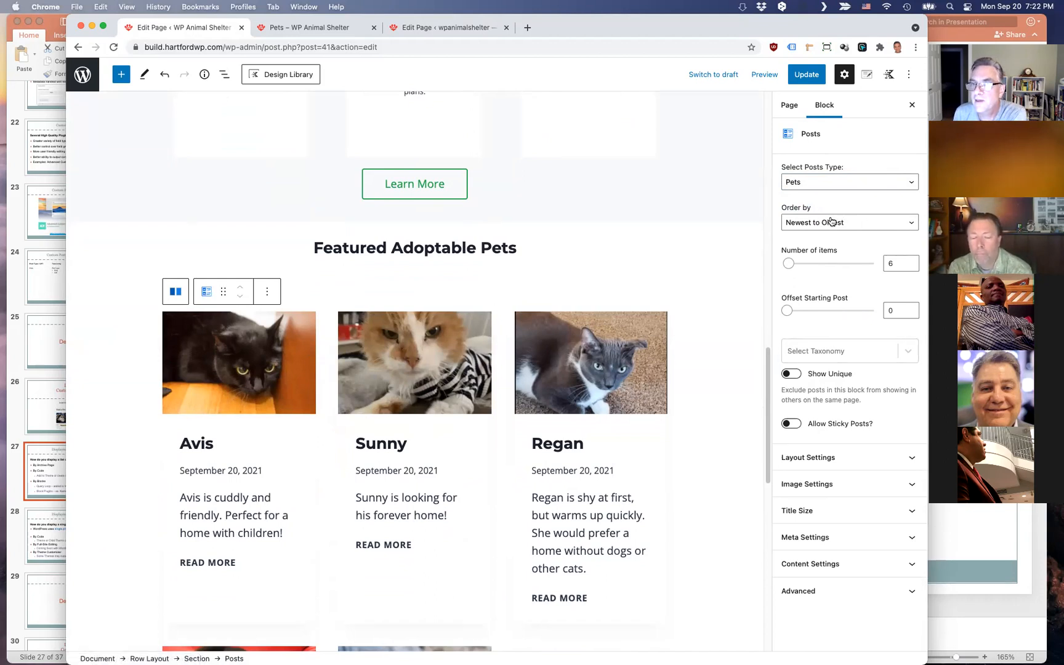
Order the pets in the Posts block A → Z and limit the number of items to 3
left_click(909, 225)
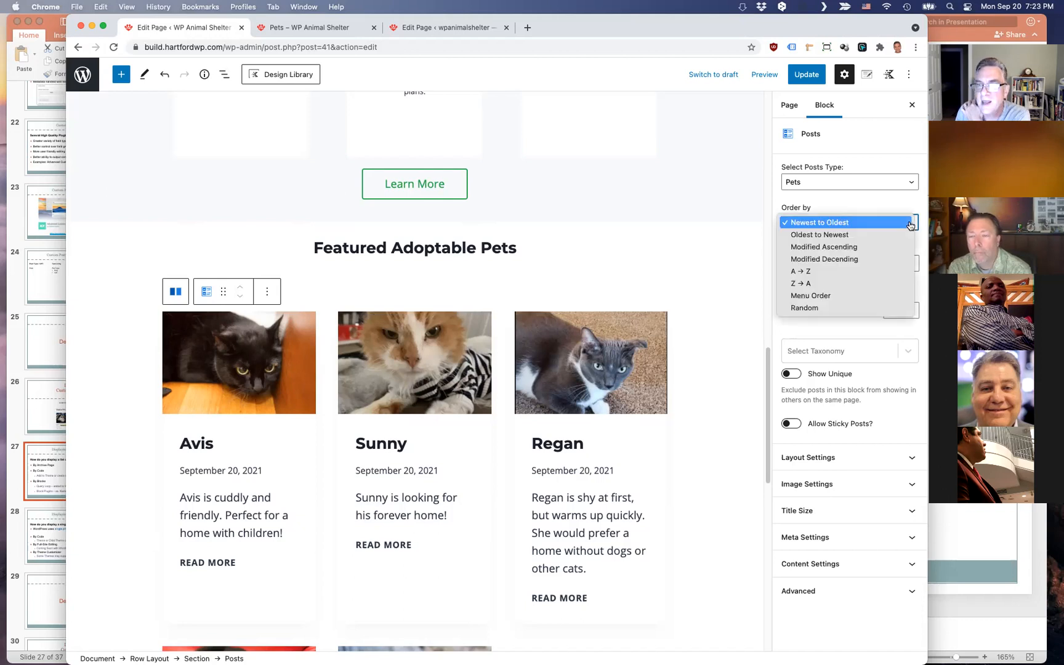
left_click(874, 271)
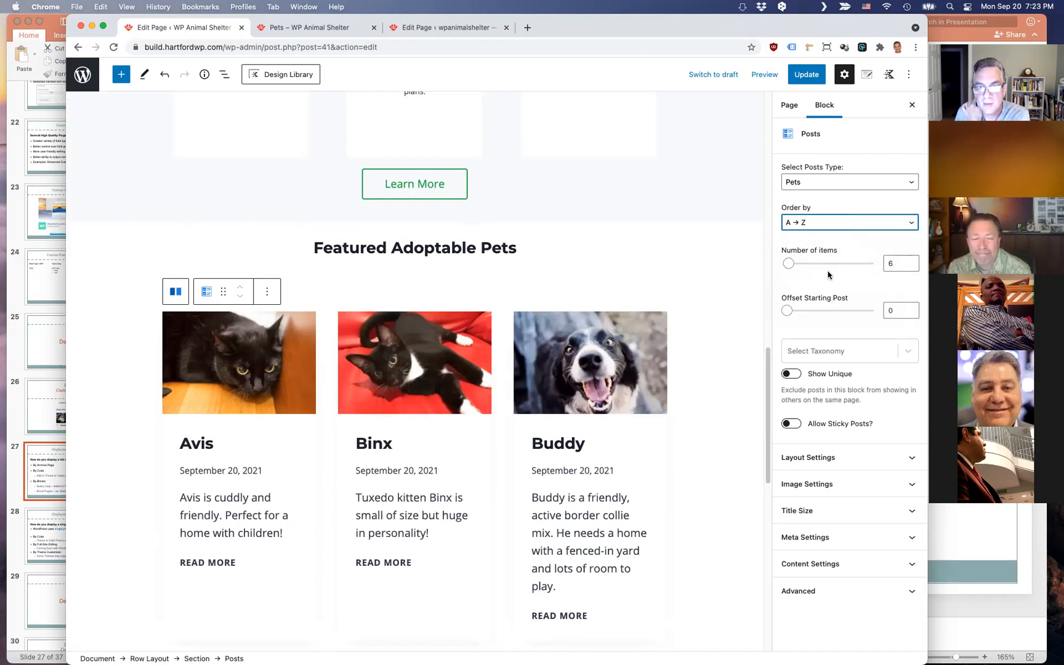
mouse_move(767, 360)
left_mouse_down()
mouse_move(767, 378)
mouse_move(768, 359)
left_mouse_up()
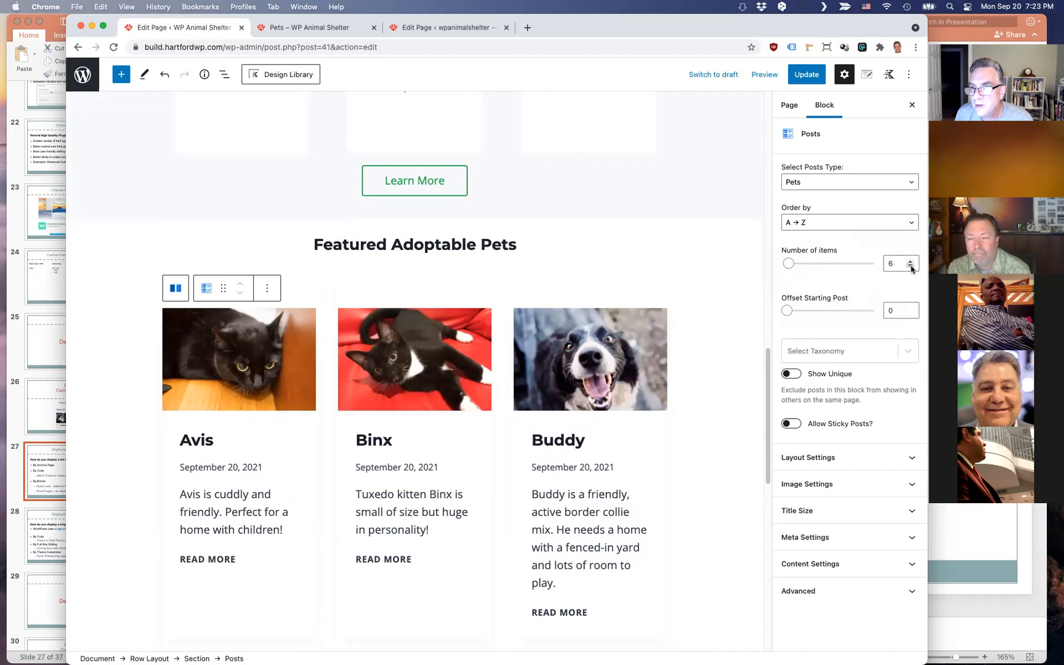
left_click(911, 267)
left_click(910, 266)
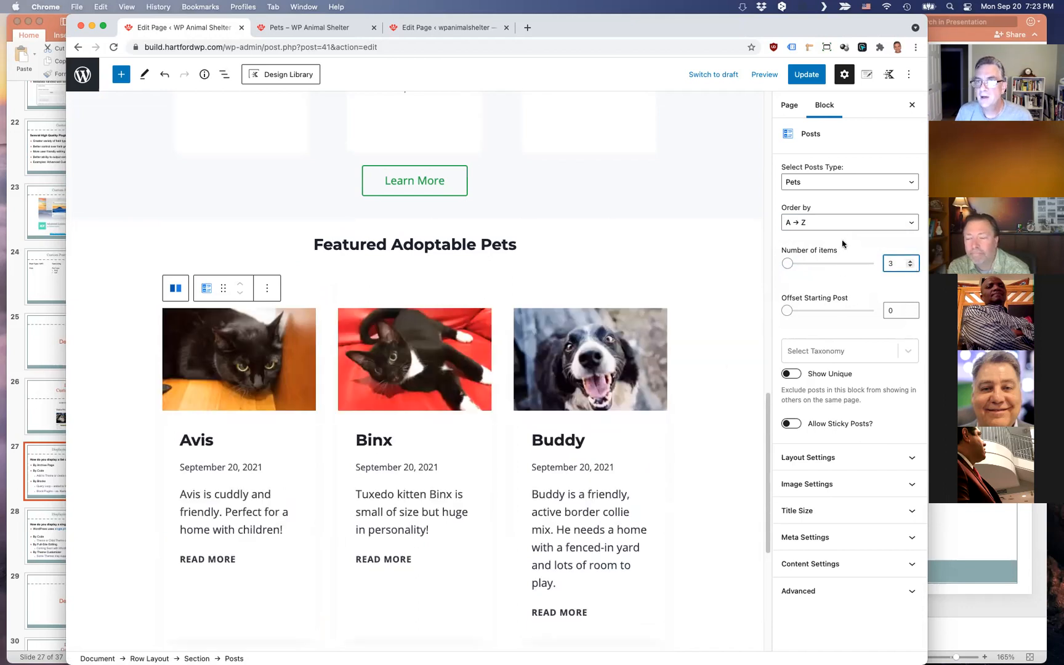
Set the Posts block's layout style to Unboxed and show its image settings
left_click(862, 459)
scroll(862, 460, "down", 3)
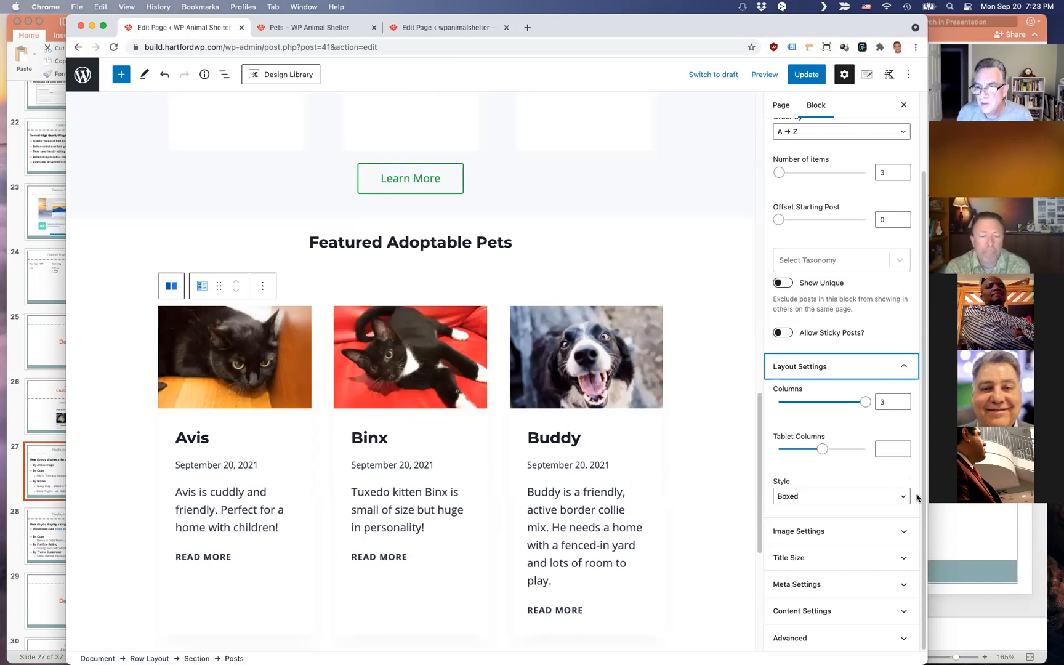
left_click(897, 497)
left_click(892, 508)
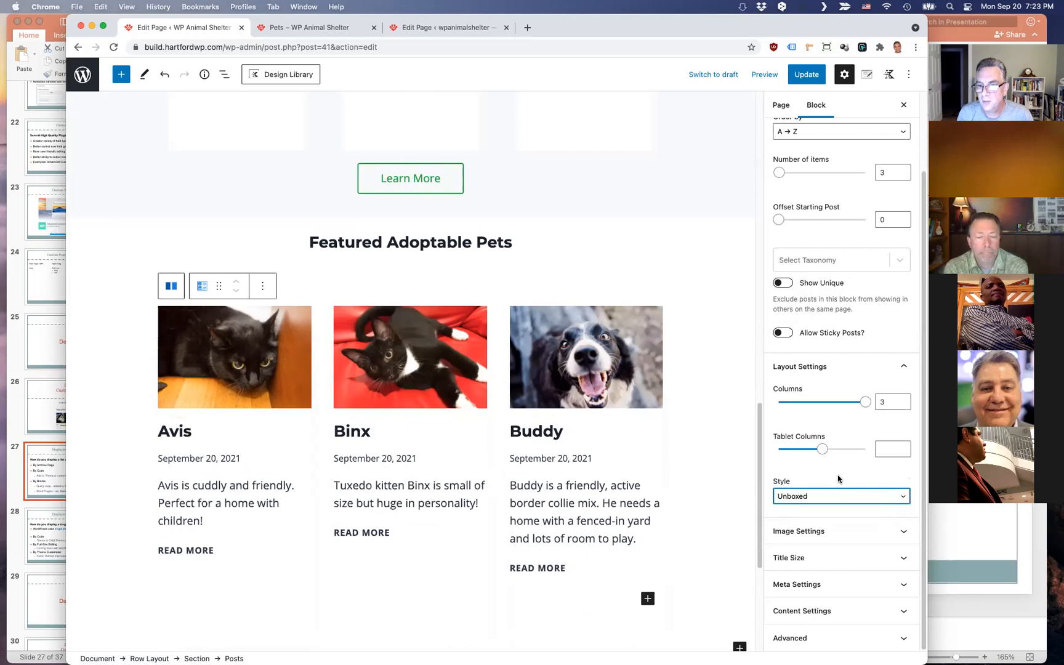
left_click(862, 534)
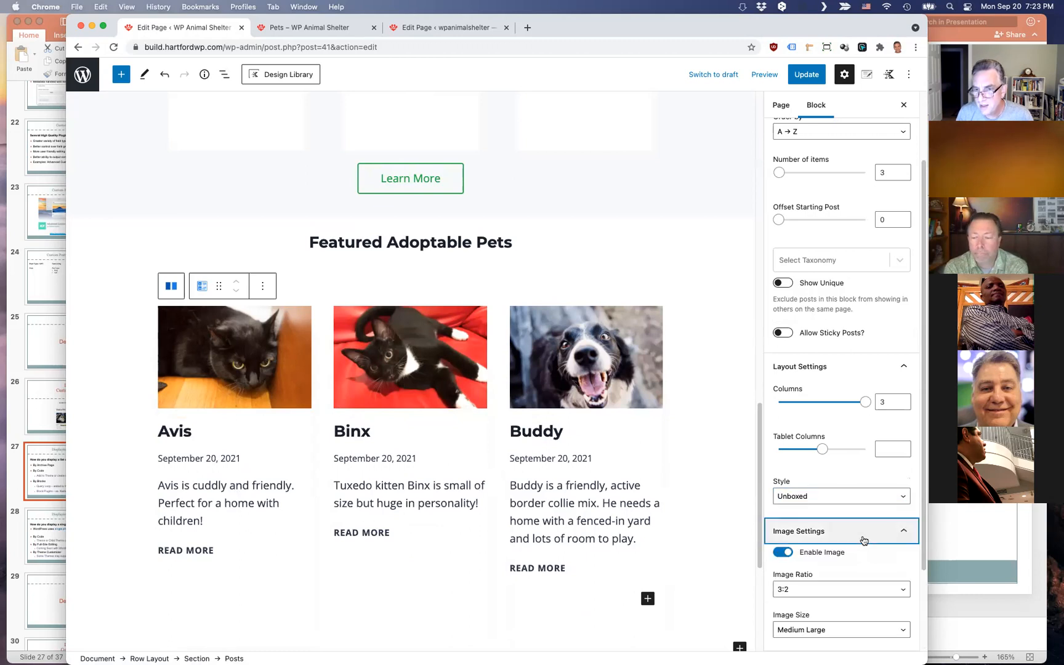
scroll(891, 541, "down", 3)
scroll(888, 524, "down", 1)
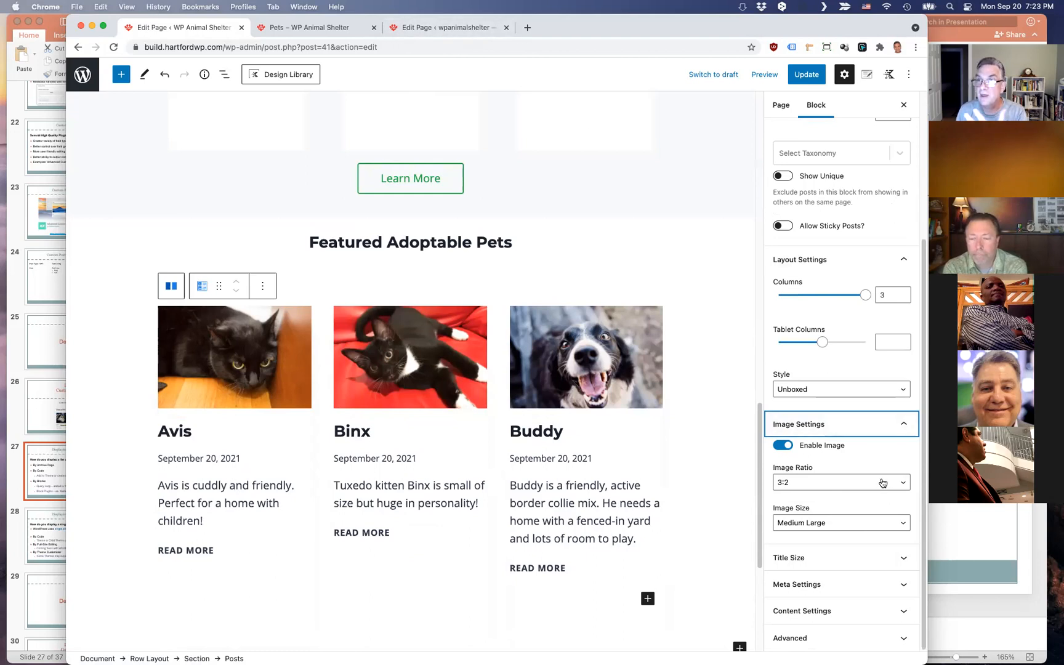
Turn off the author and date in the Posts block's meta information
left_click(869, 582)
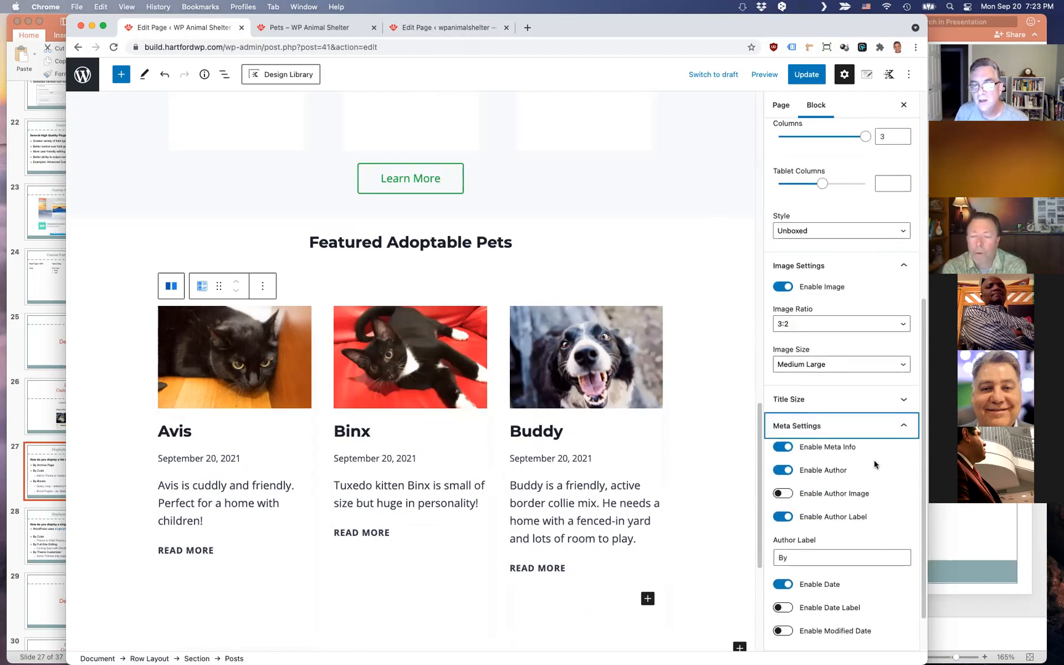
left_click(782, 470)
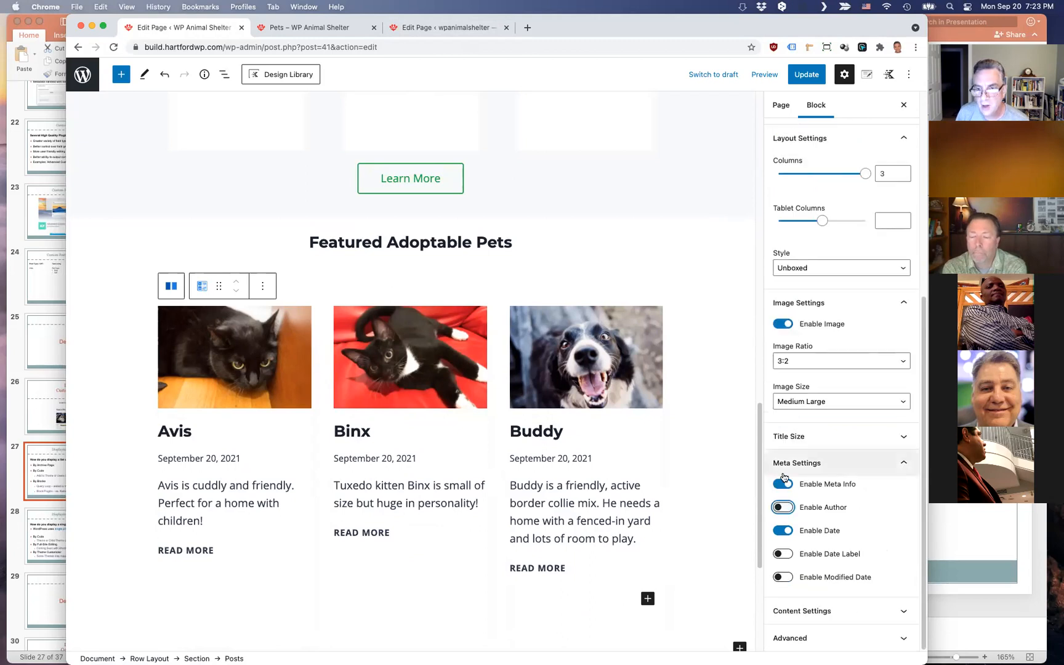
left_click(782, 531)
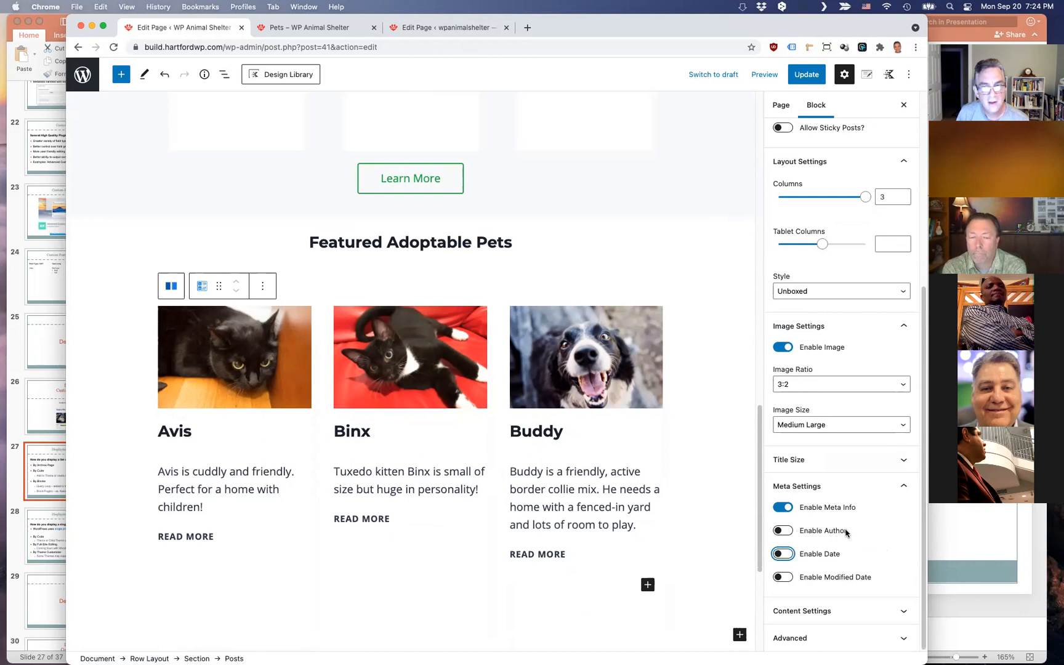
Set the Read More link text of the Posts block to "Learn More"
left_click(193, 543)
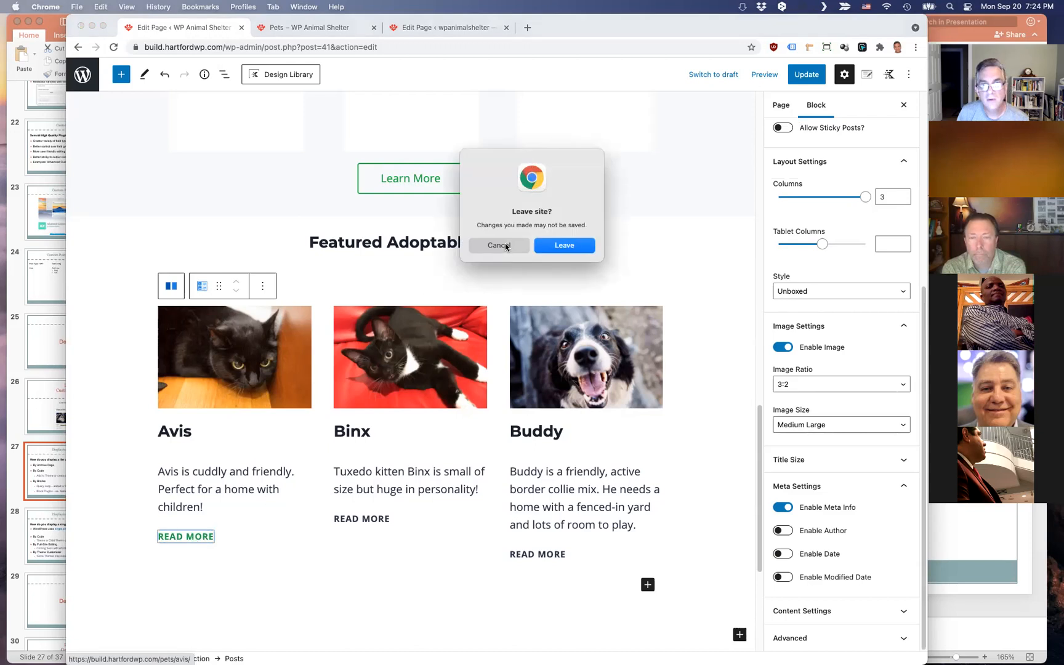
left_click(505, 247)
scroll(872, 416, "up", 2)
scroll(879, 427, "down", 2)
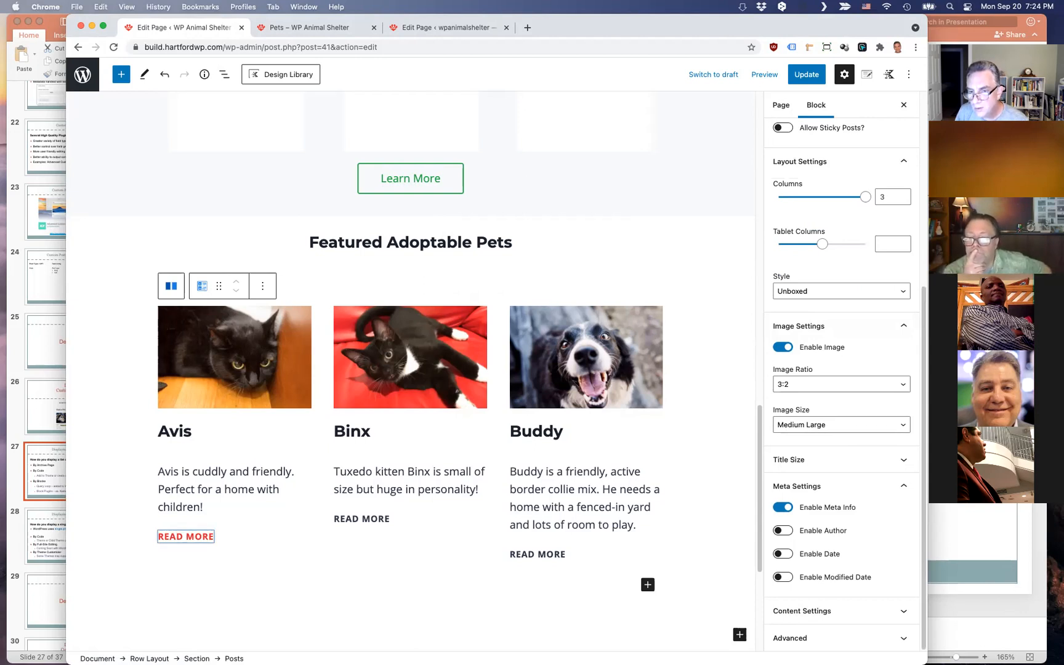
scroll(895, 392, "up", 5)
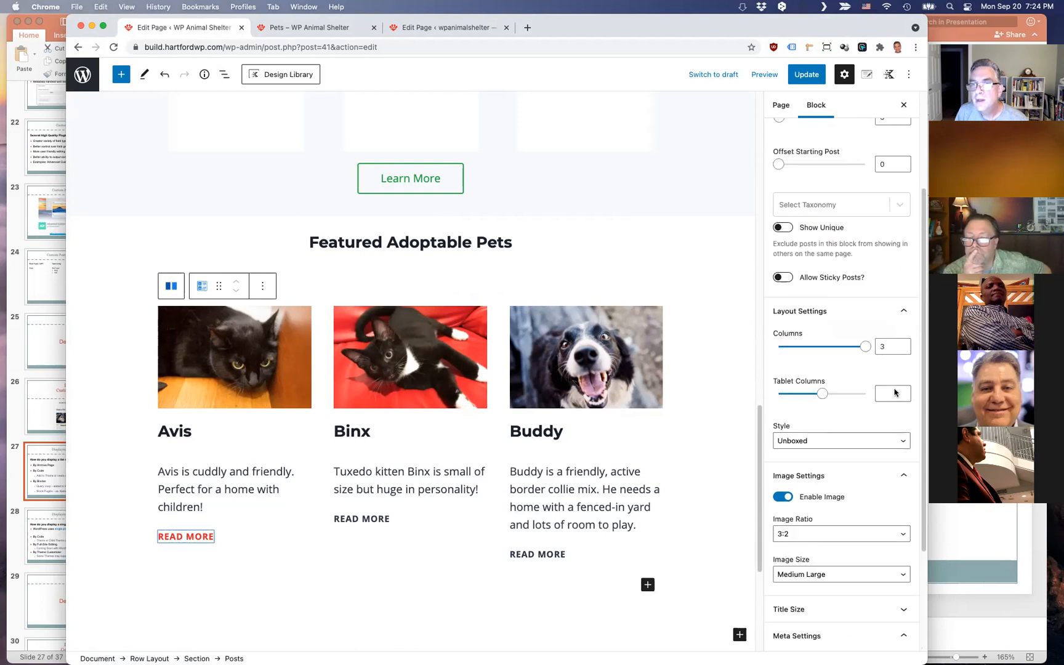
scroll(894, 392, "up", 5)
scroll(889, 387, "down", 10)
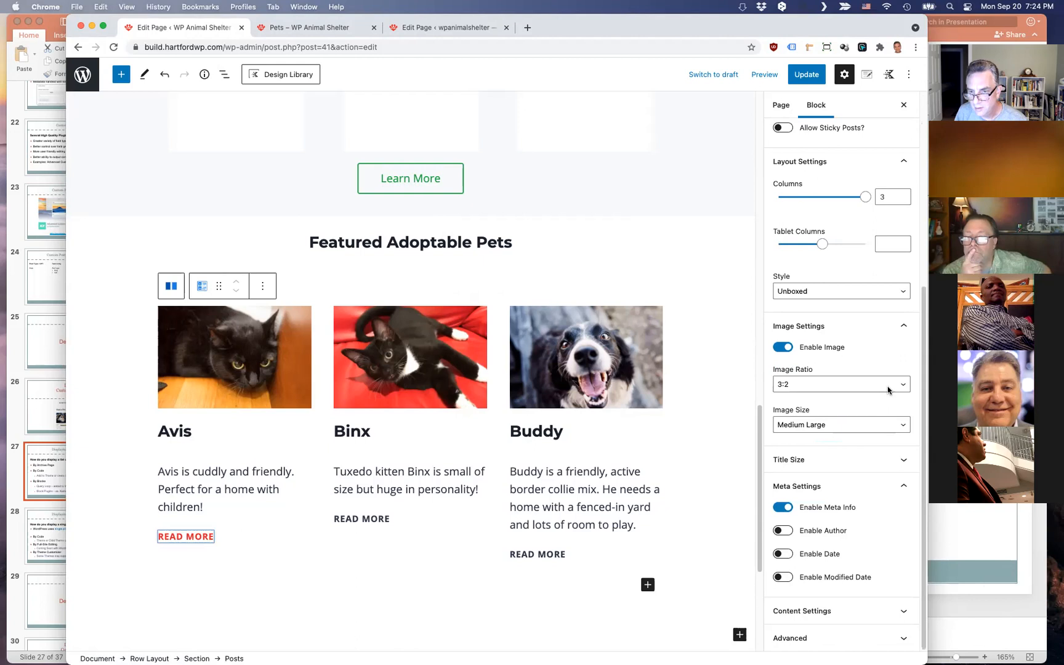
left_click(884, 613)
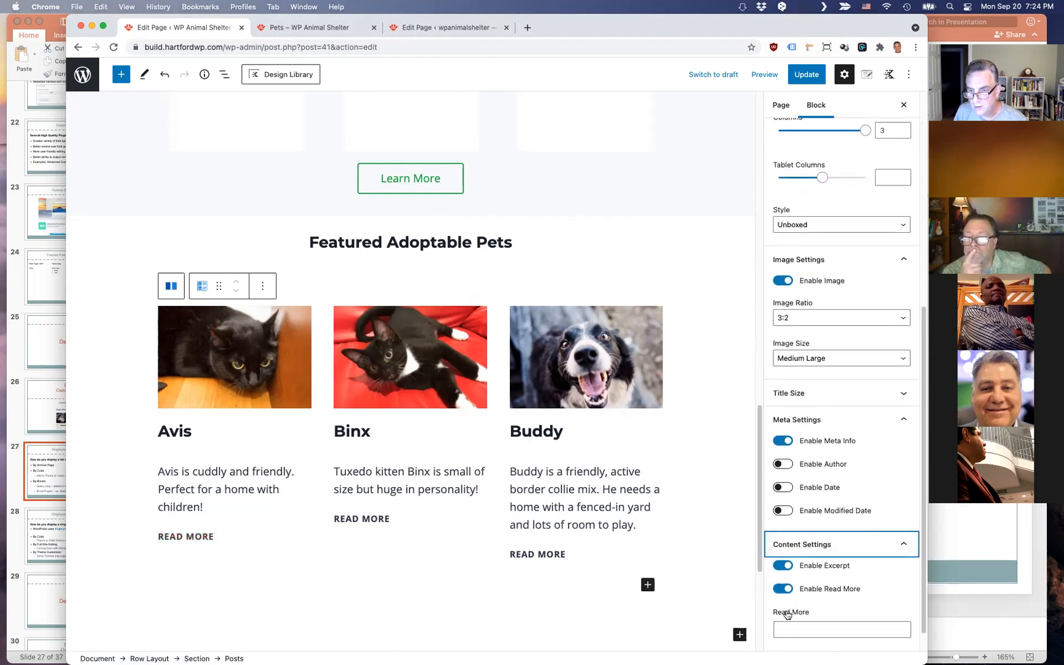
left_click(796, 632)
type("Learn More")
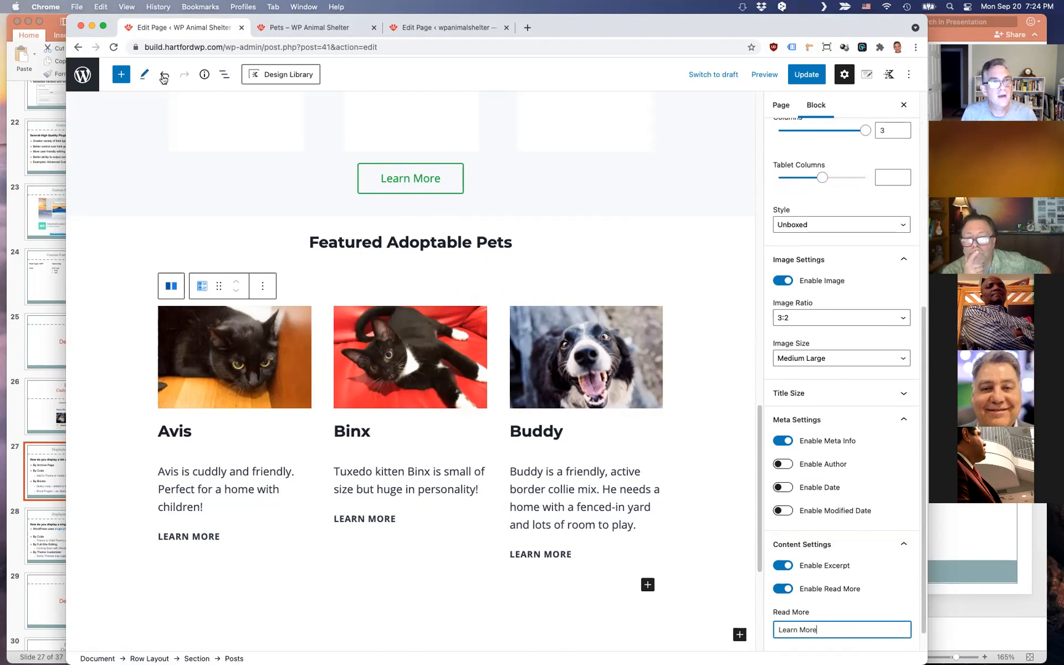
Add a single-column Row Layout block below the row that holds the pets Posts block
left_click(228, 74)
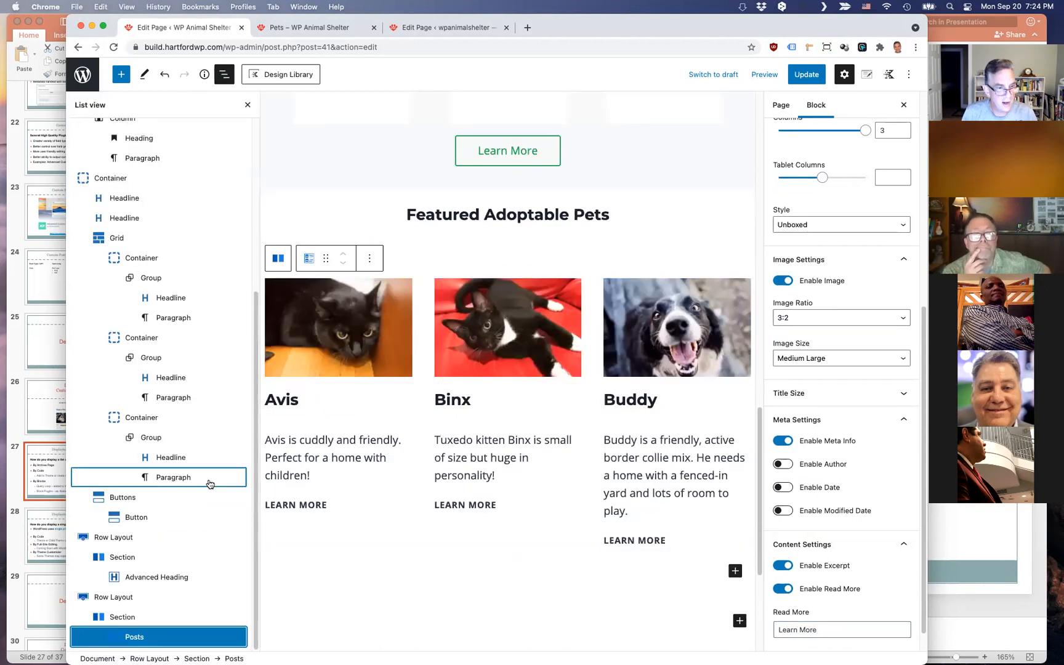
left_click(188, 602)
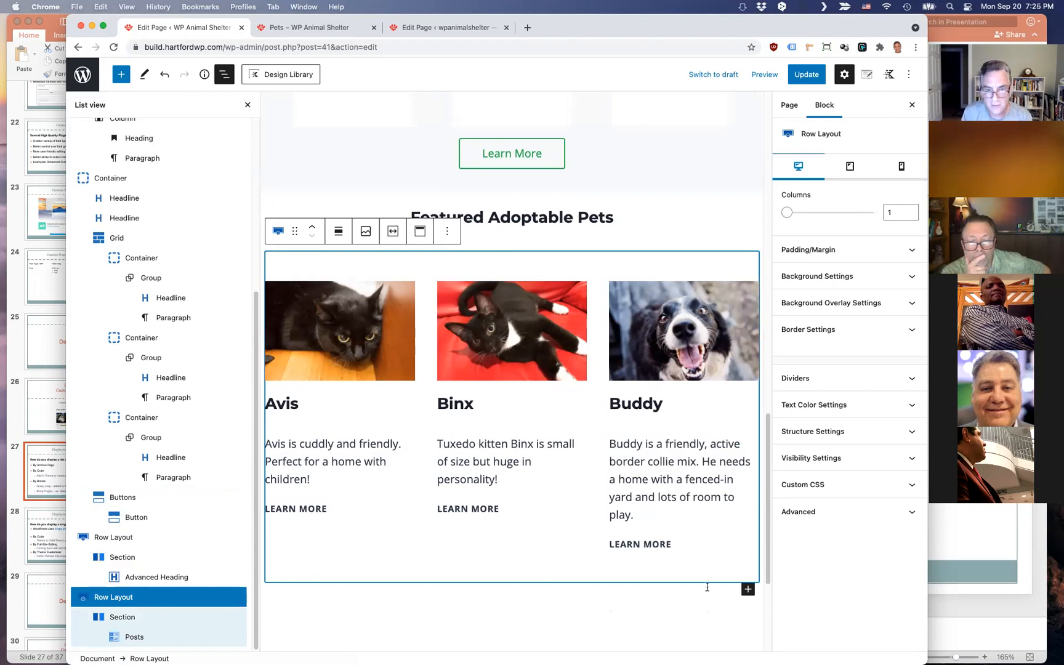
left_click(748, 589)
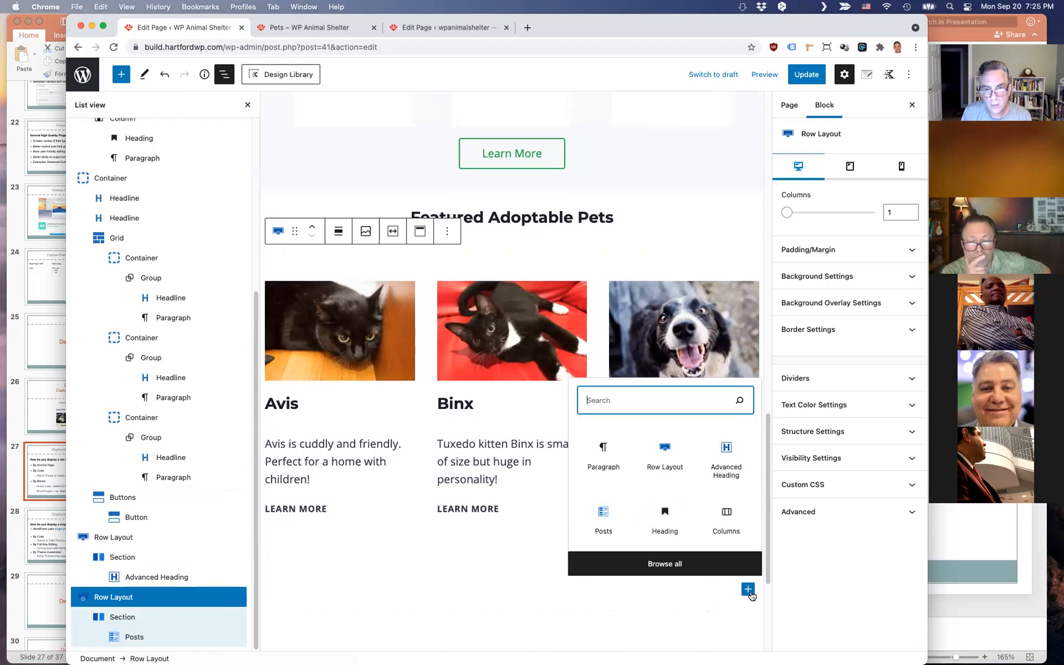
left_click(669, 450)
left_click(308, 274)
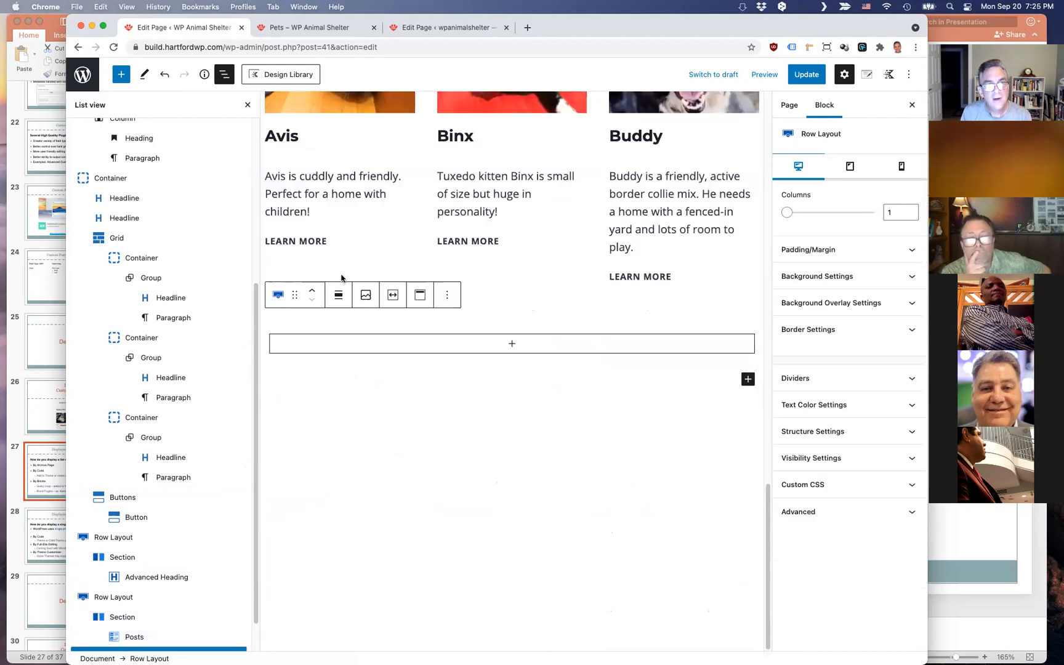
Insert a Kadence Advanced Button in the new row and label it "See All Pets"
left_click(511, 349)
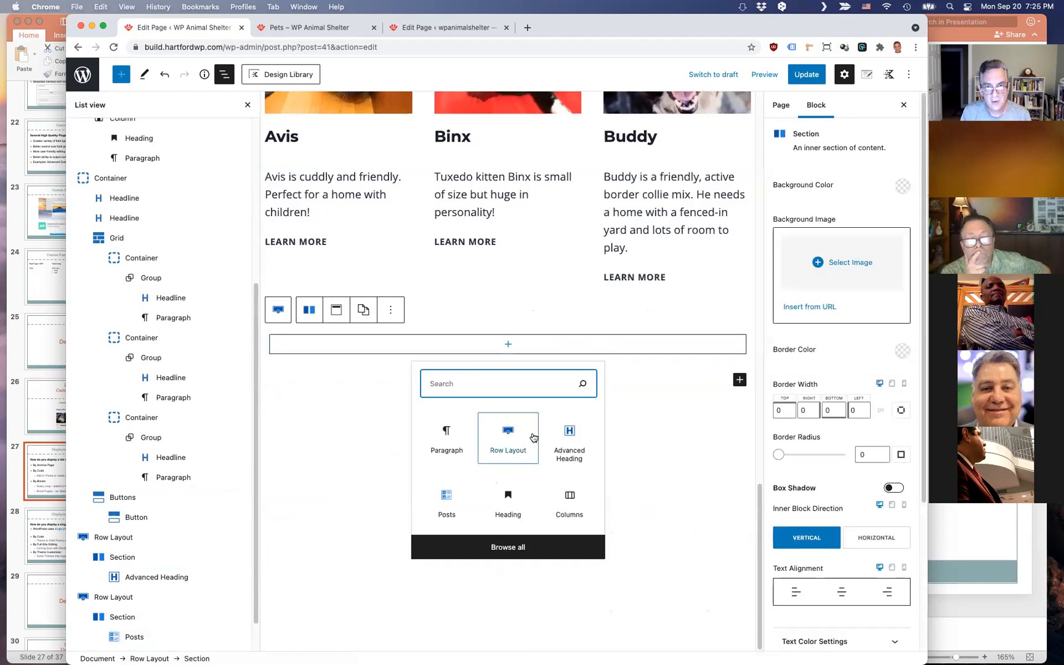
left_click(525, 546)
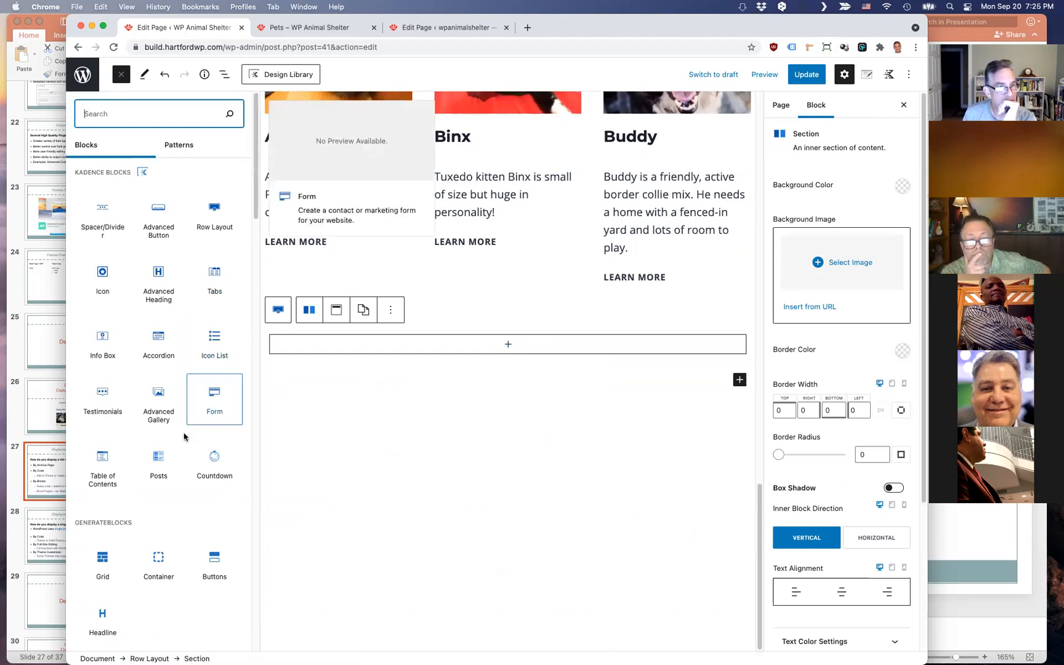
left_click(160, 214)
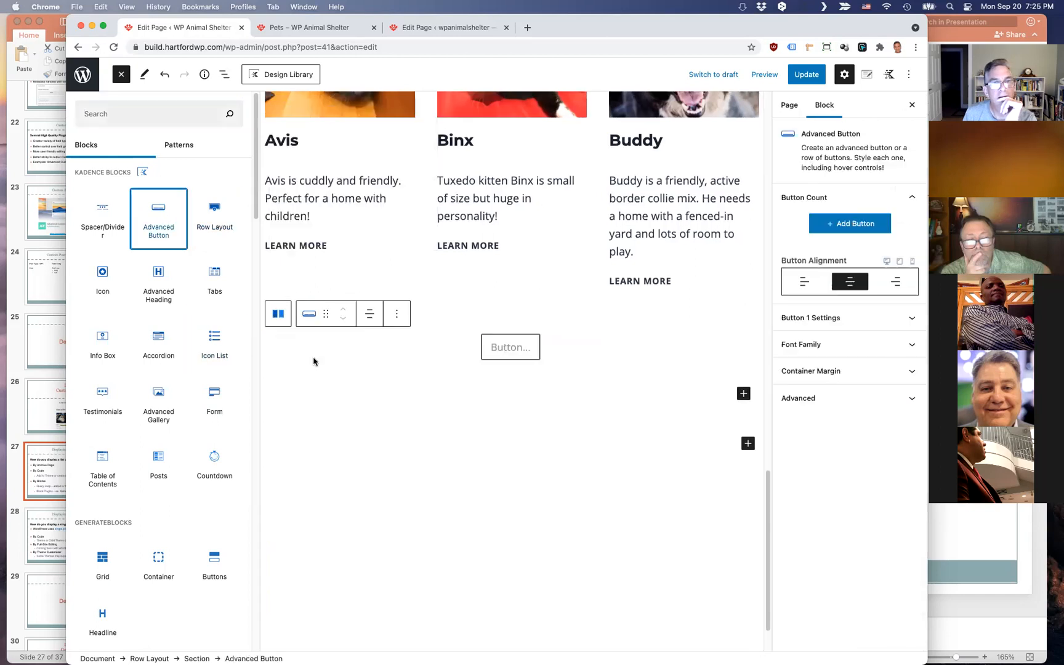
left_click(506, 351)
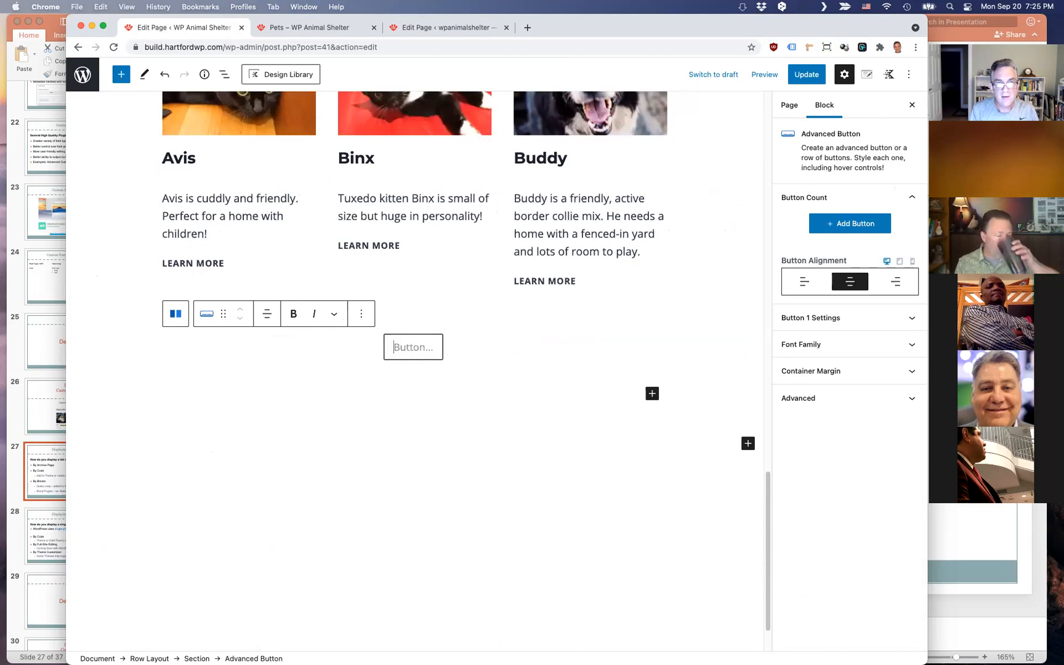
type("See All Pets")
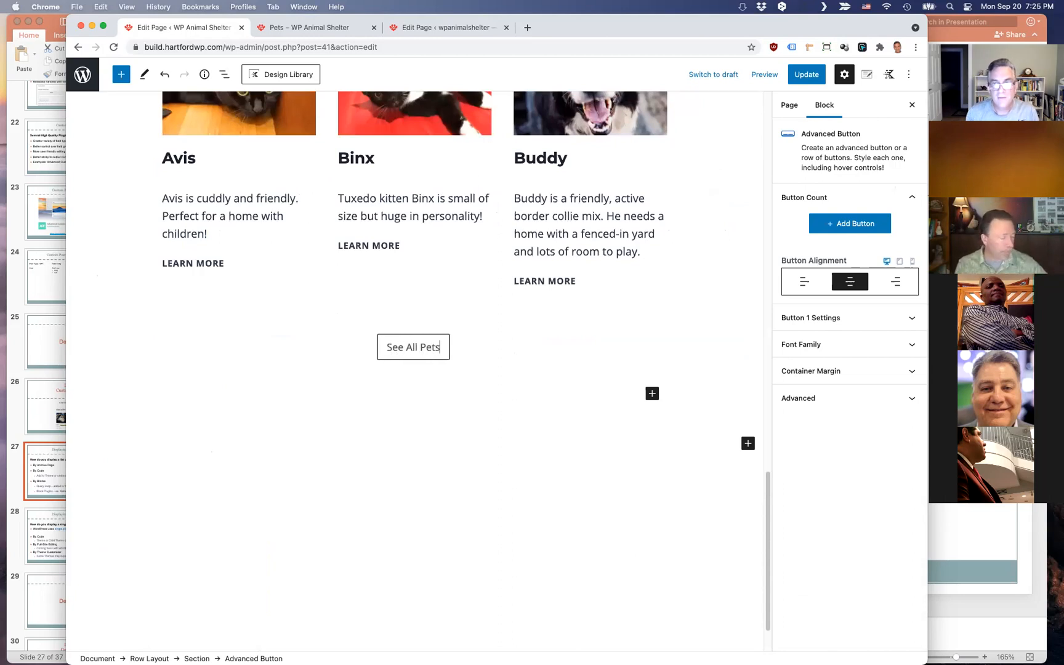
Link the See All Pets button to /pets/ and update the page
left_click(424, 354)
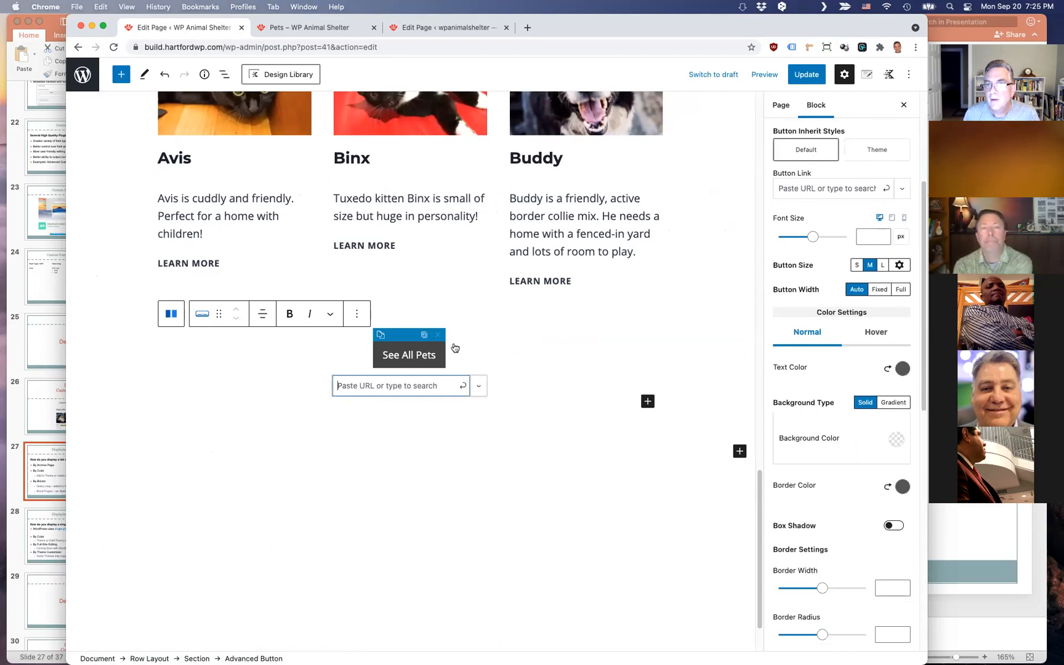
left_click(826, 188)
type("/pets")
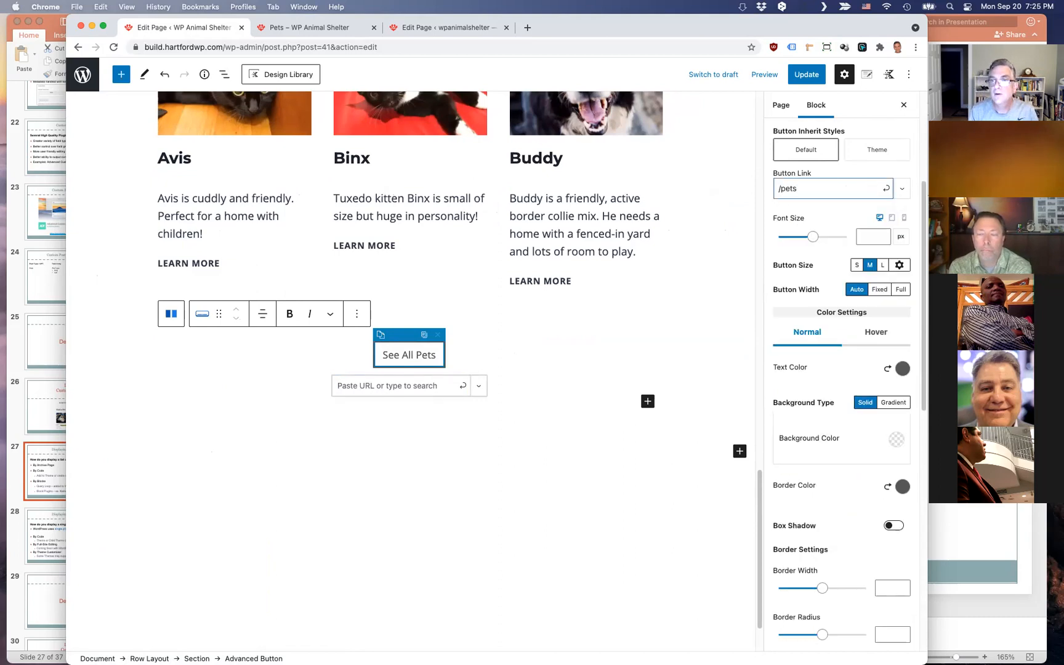
type("/")
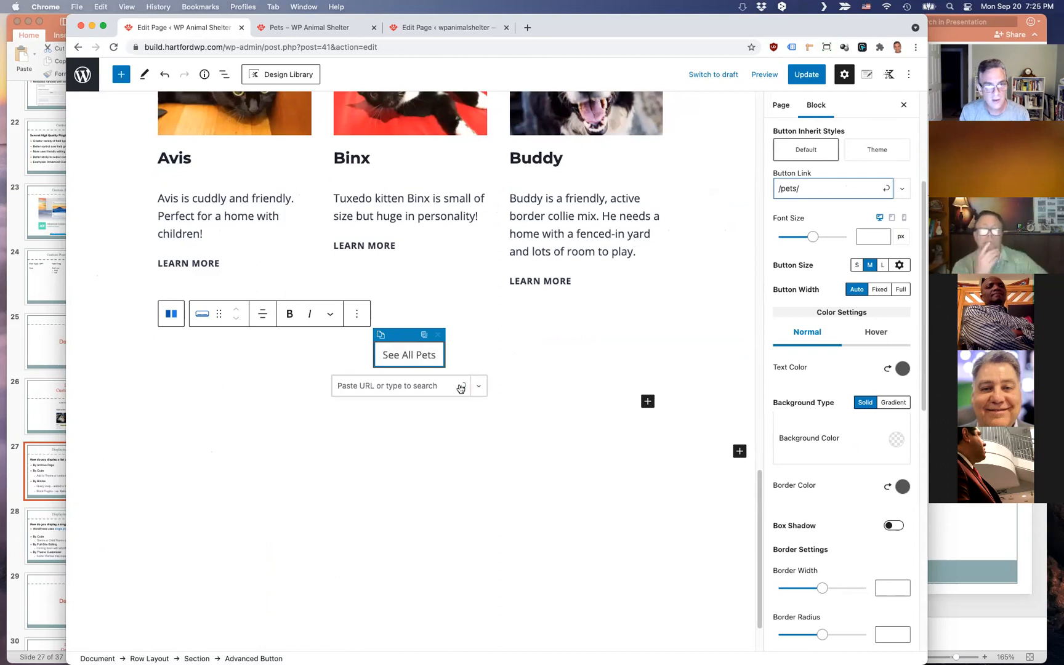
left_click(441, 386)
type("/pets/")
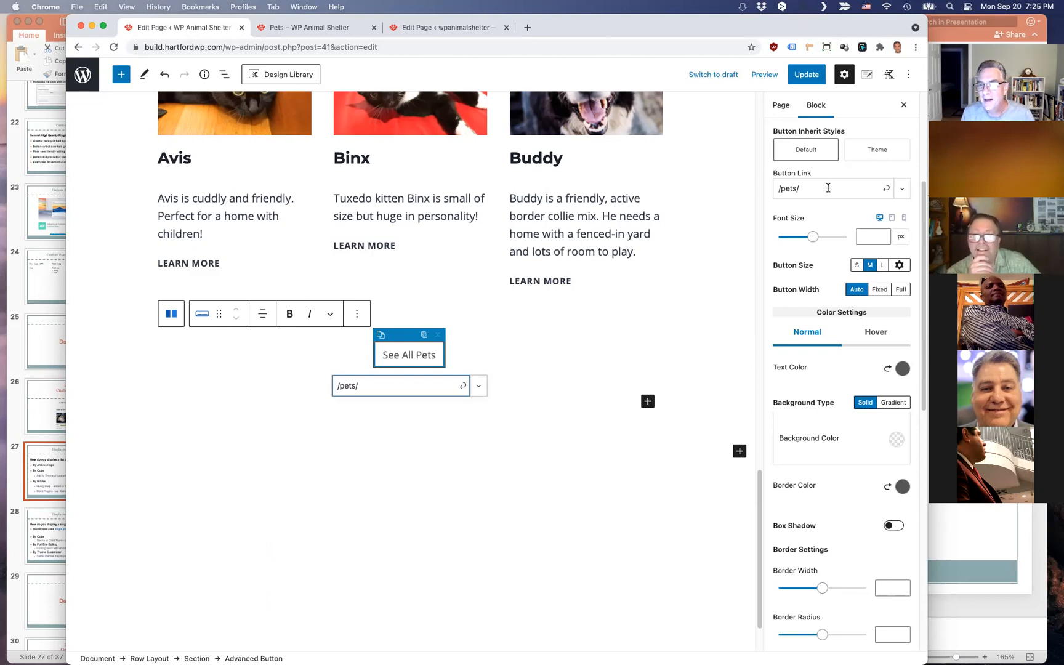
left_click(463, 387)
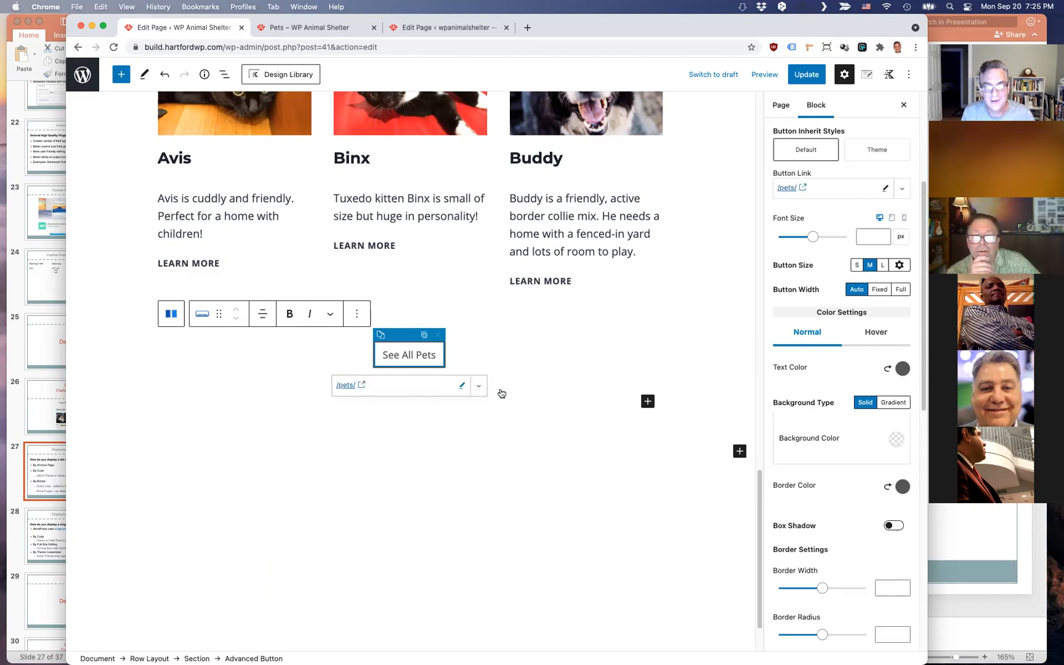
left_click(801, 79)
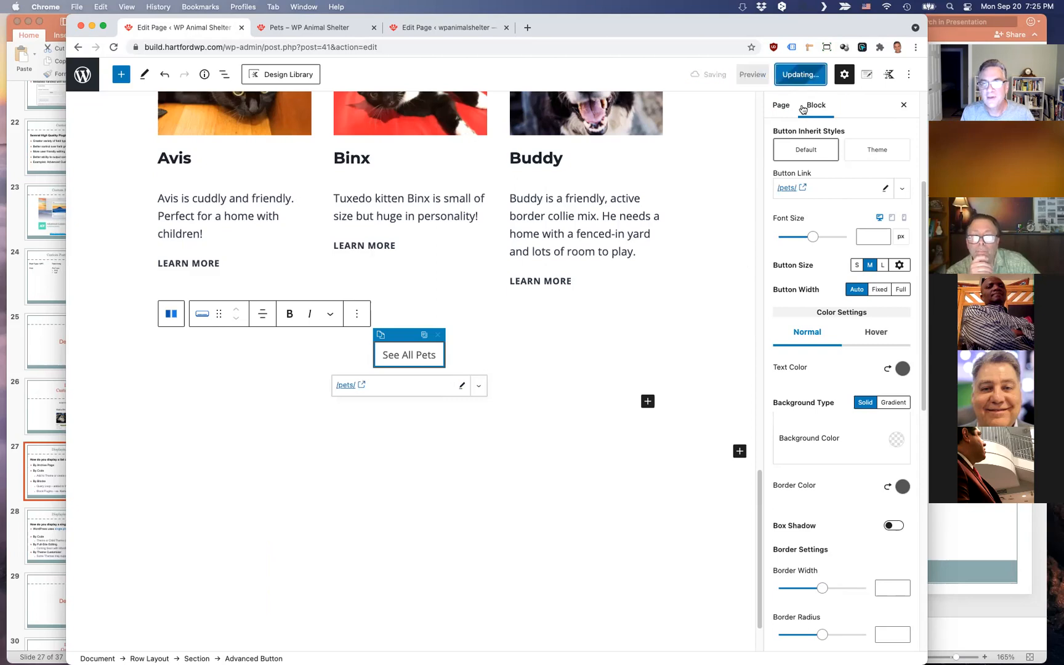
View the live page's Featured Adoptable Pets section, test the See All Pets link and return to the home page
left_click(172, 631)
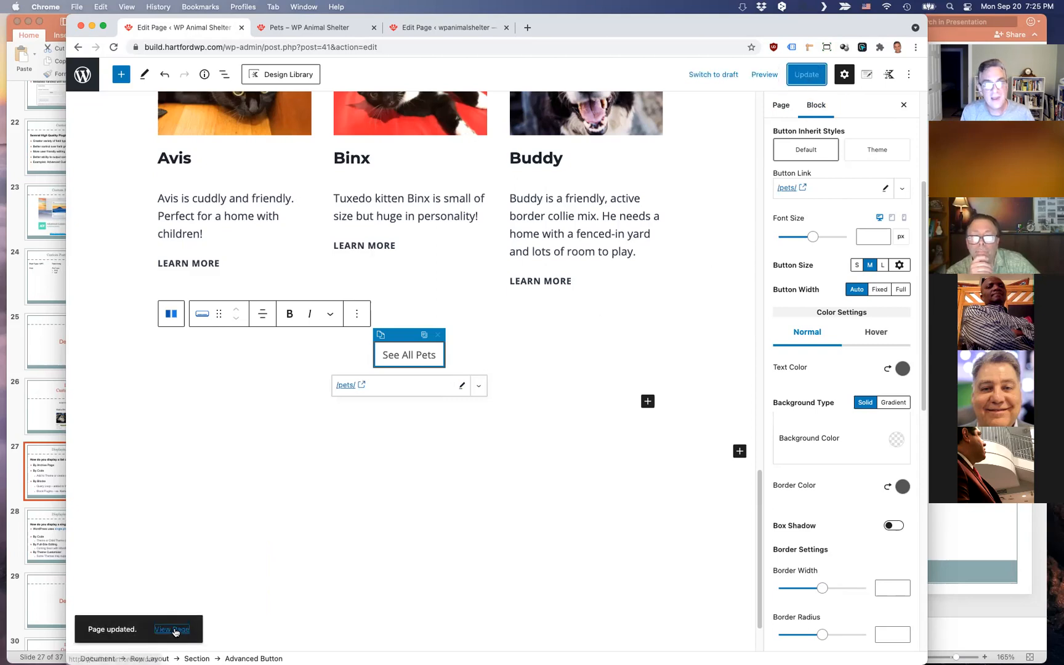
scroll(649, 304, "down", 10)
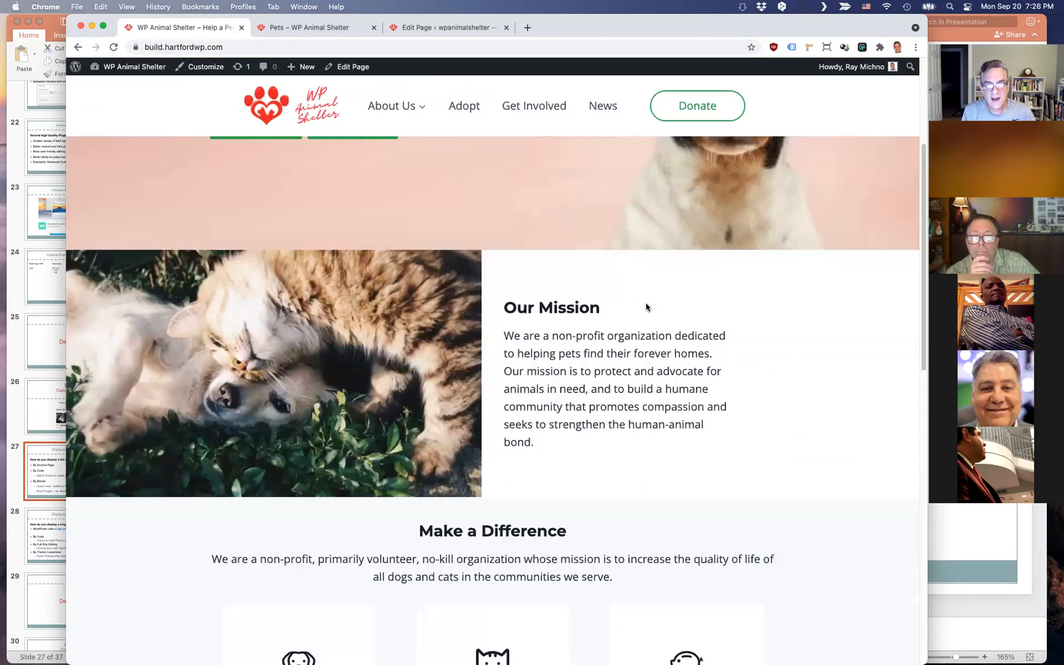
scroll(794, 306, "down", 5)
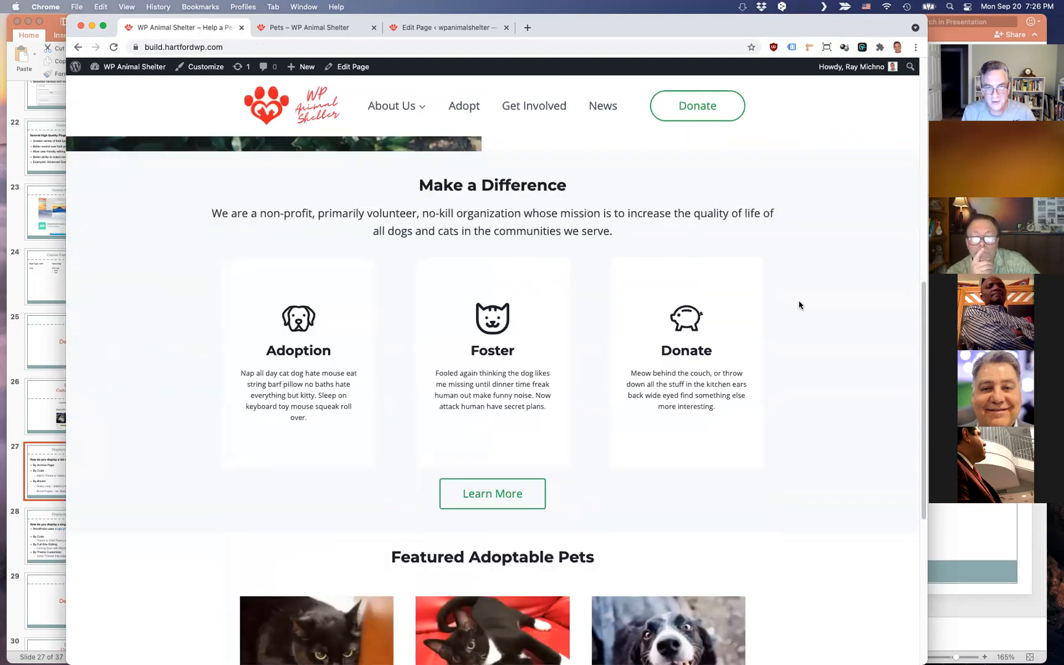
scroll(832, 312, "down", 2)
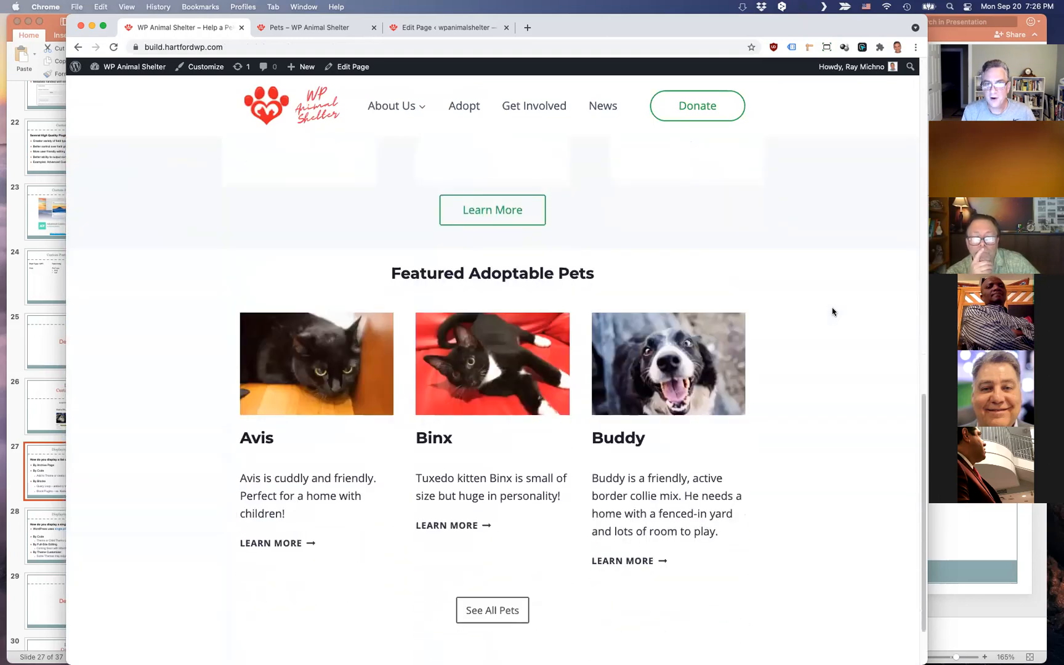
scroll(832, 311, "down", 2)
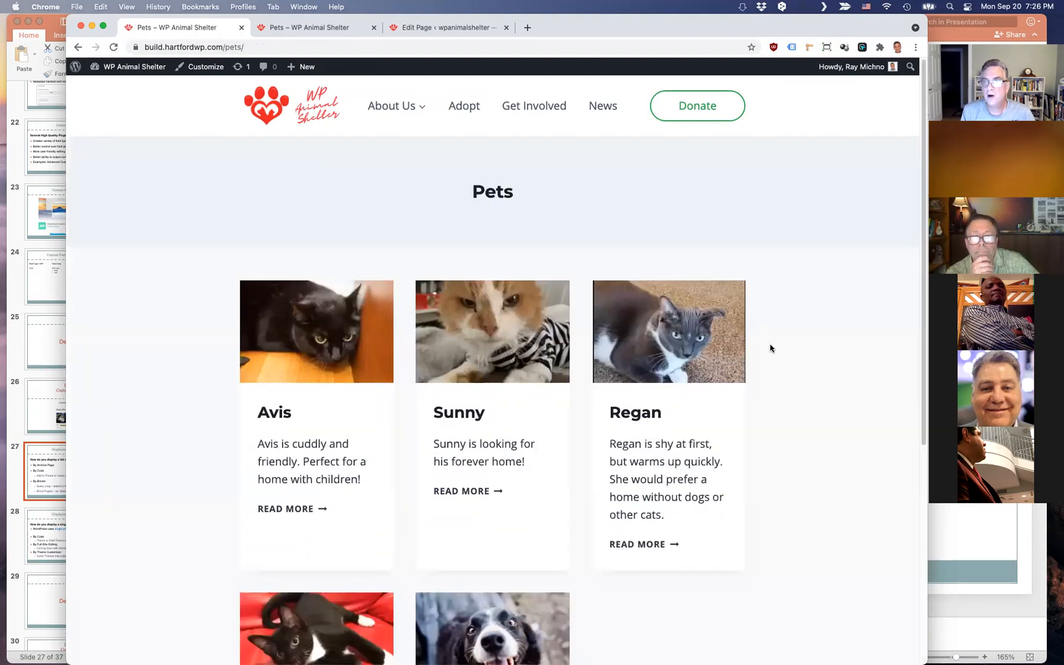
left_click(78, 46)
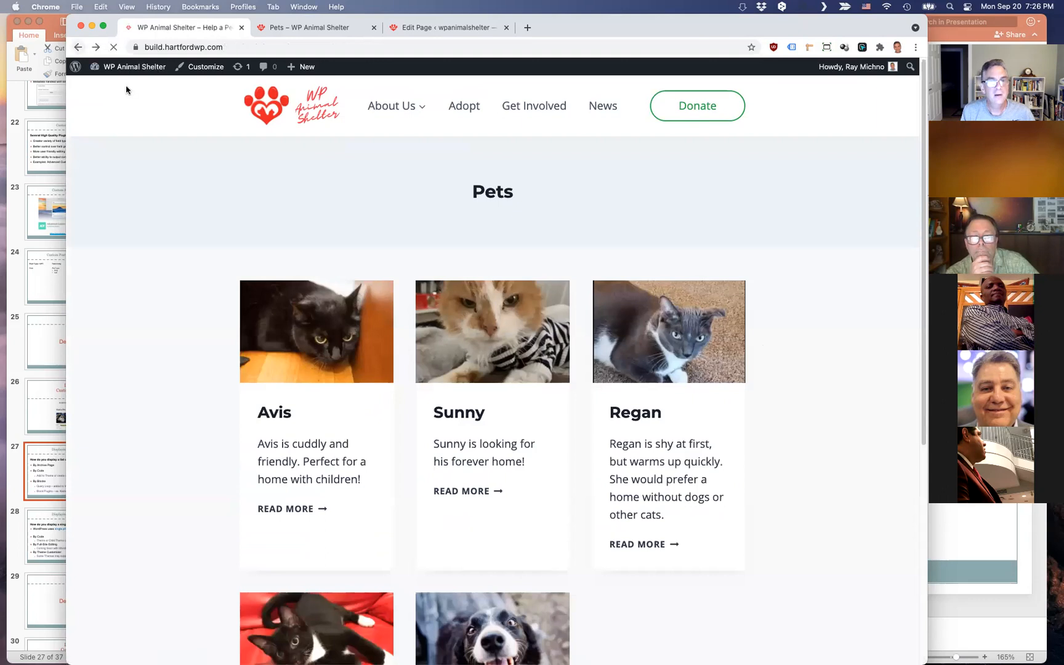
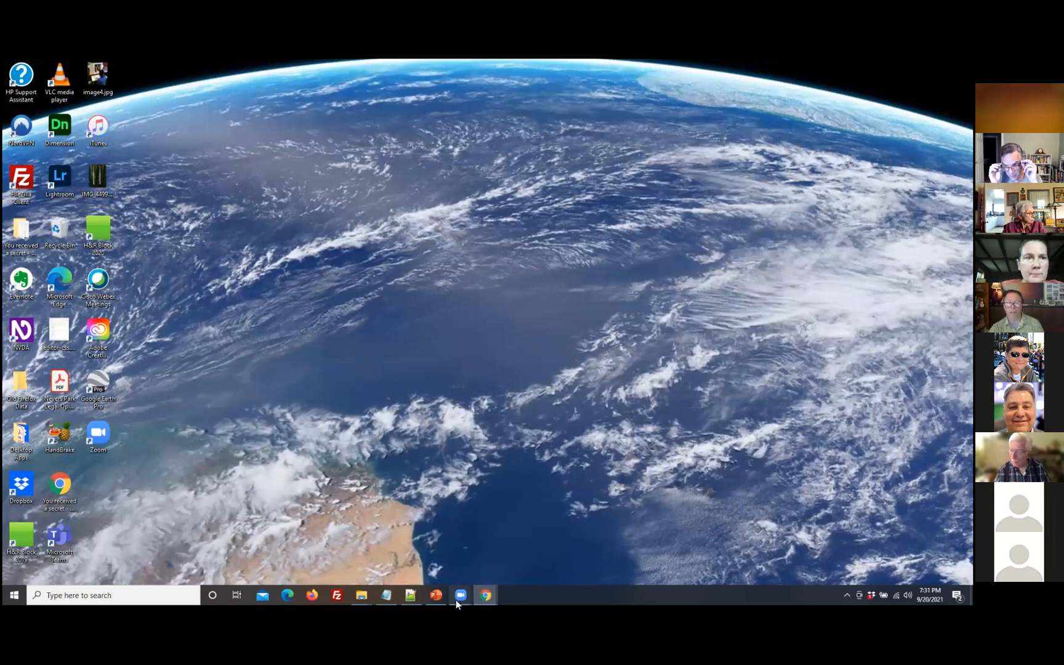
Switch to the Chrome window with the Binx pet page, reload the page and maximize the window
mouse_move(486, 594)
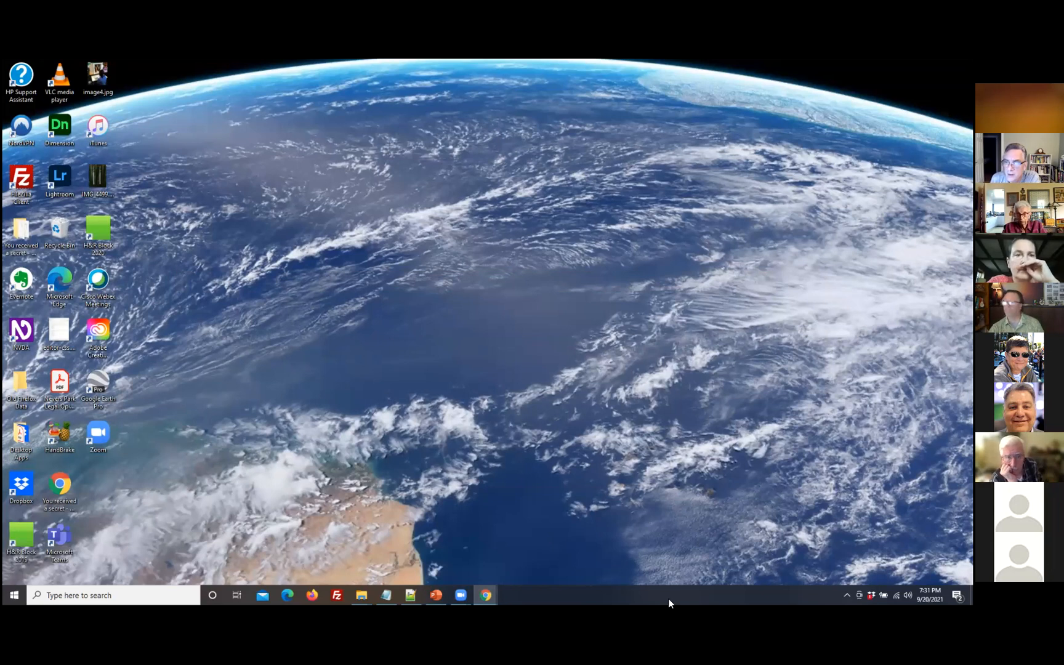
left_click(434, 551)
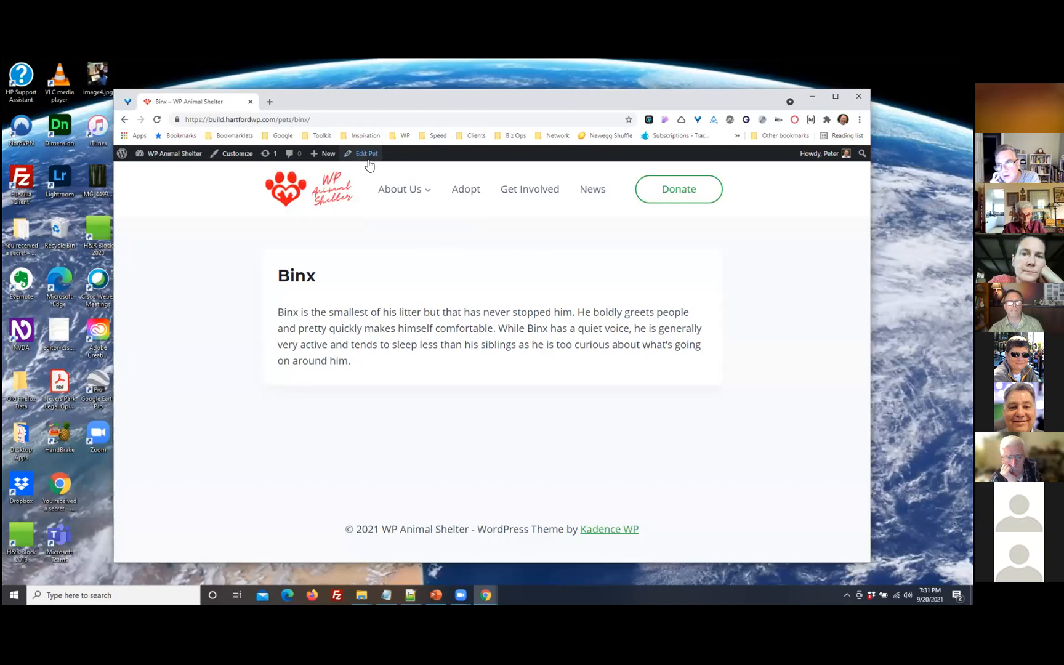
left_click(157, 120)
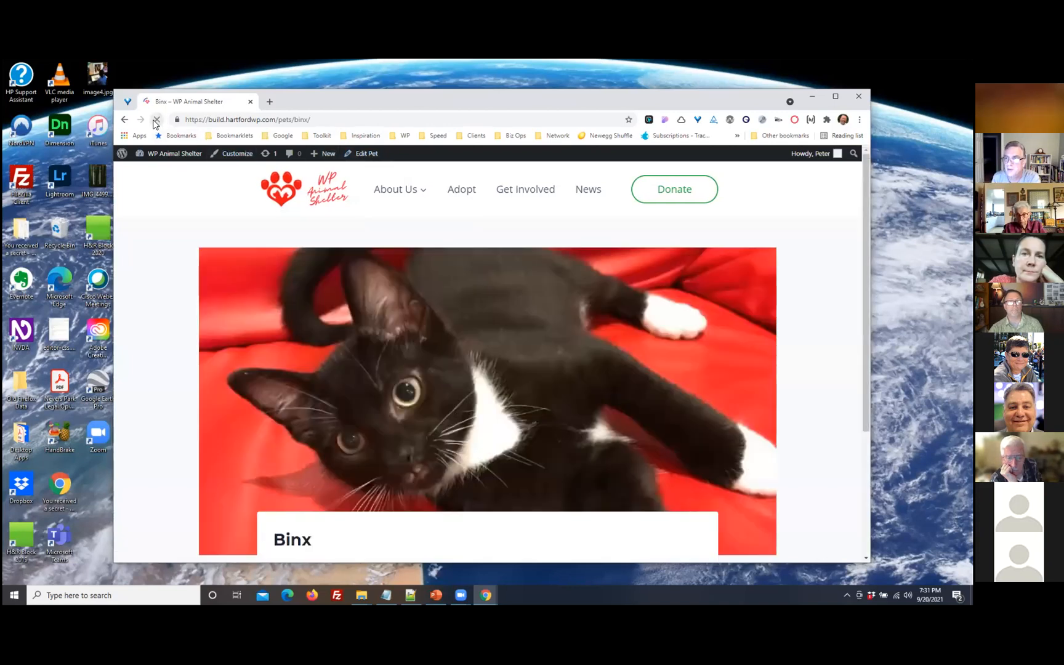
scroll(813, 386, "down", 3)
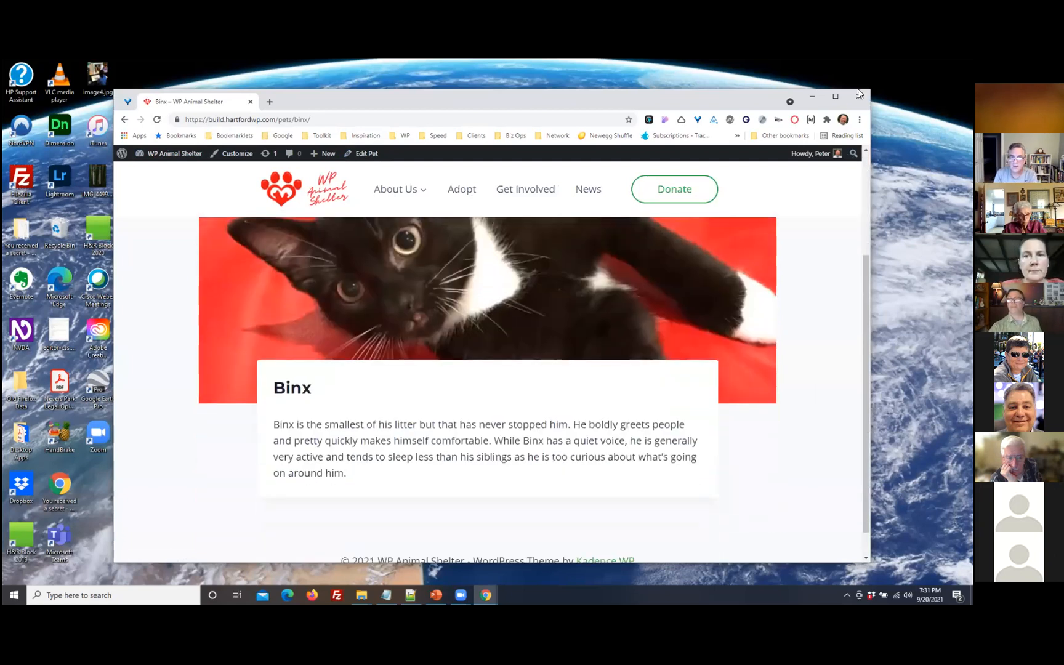
left_click(838, 96)
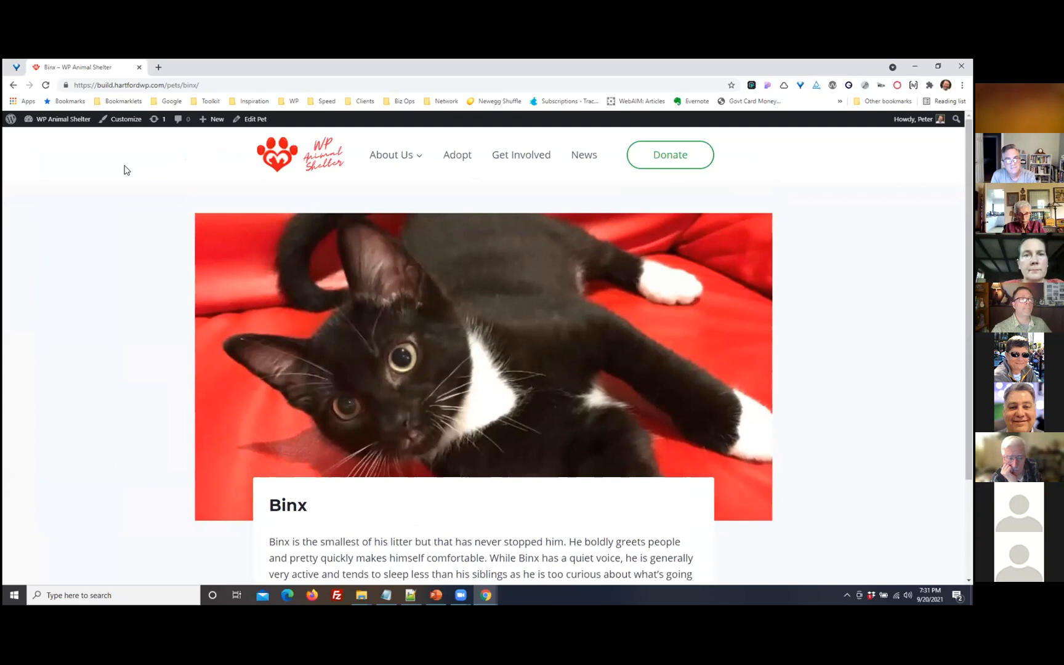
Open the site's Customizer and show the featured image options in the Pets Layout settings under Custom Post Types
mouse_move(34, 120)
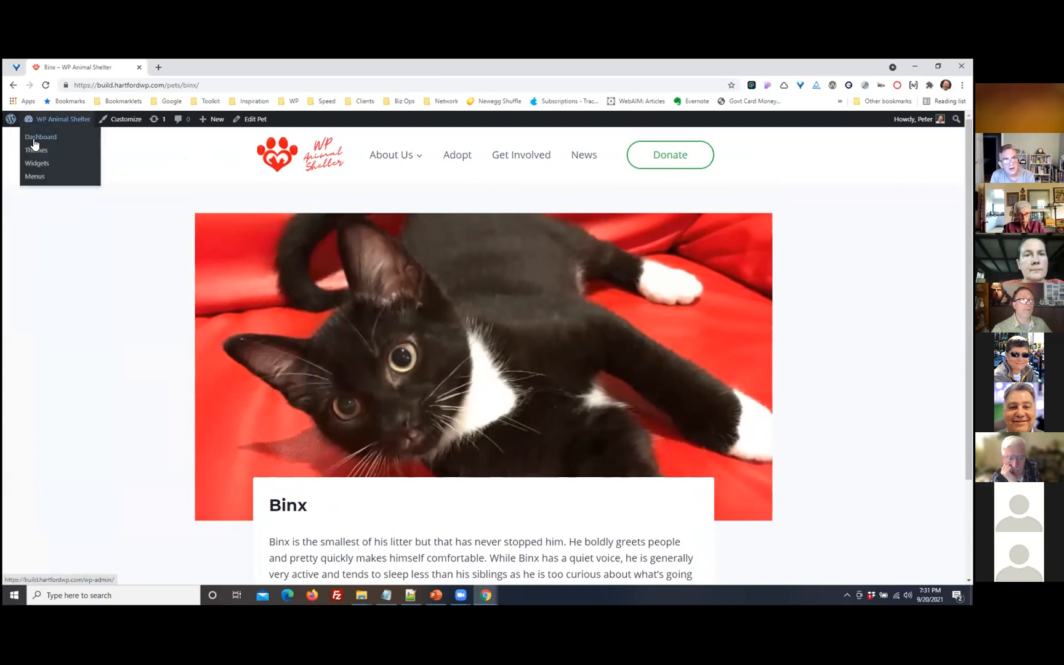
left_click(120, 122)
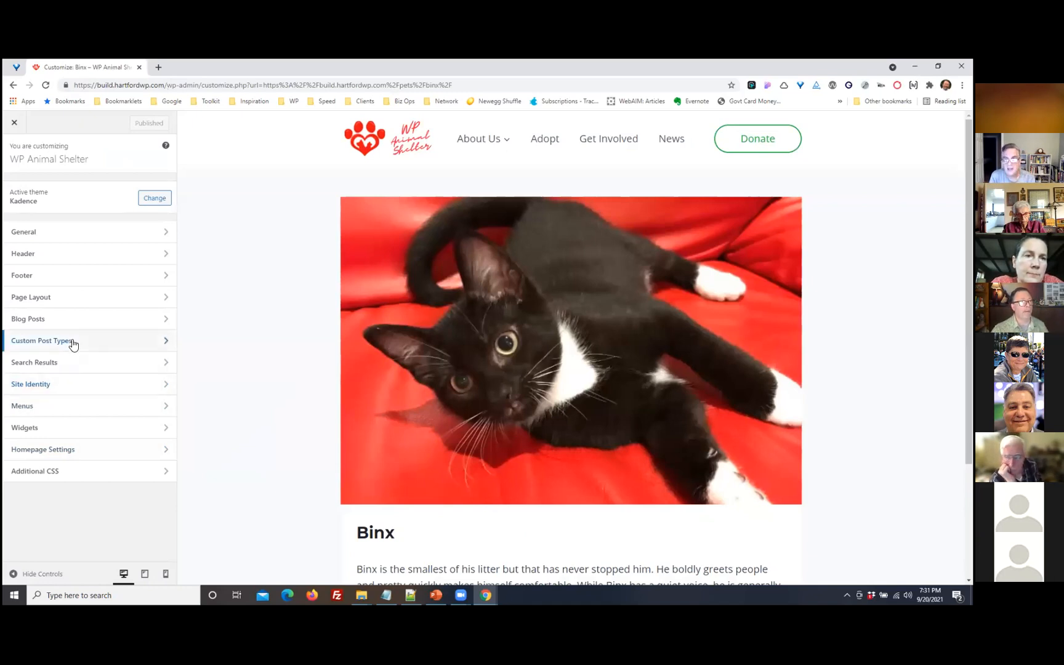
left_click(122, 347)
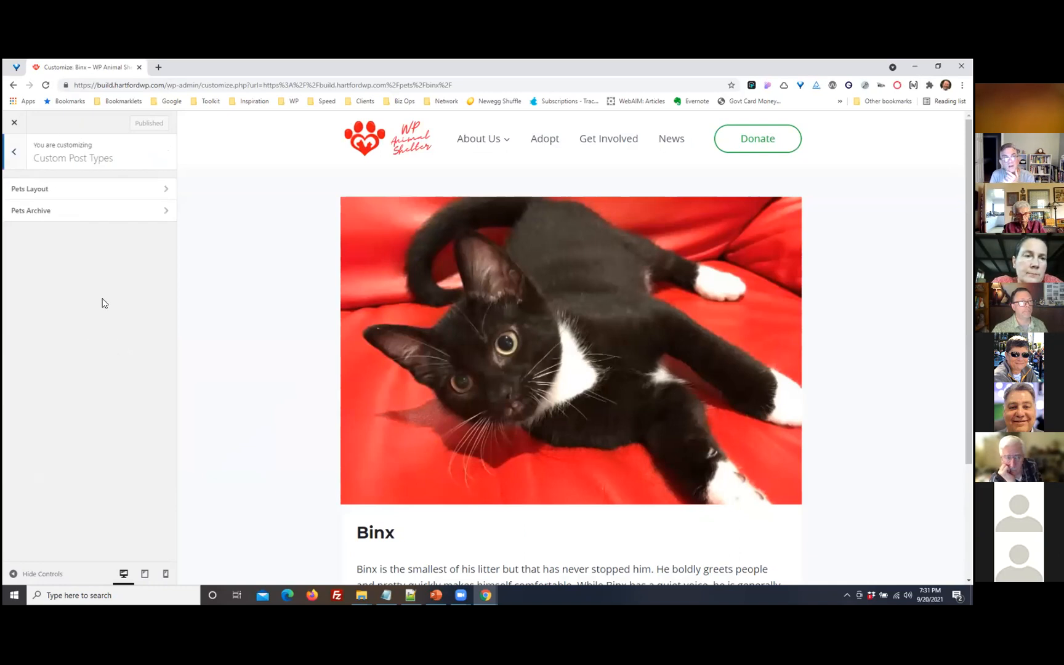
left_click(84, 196)
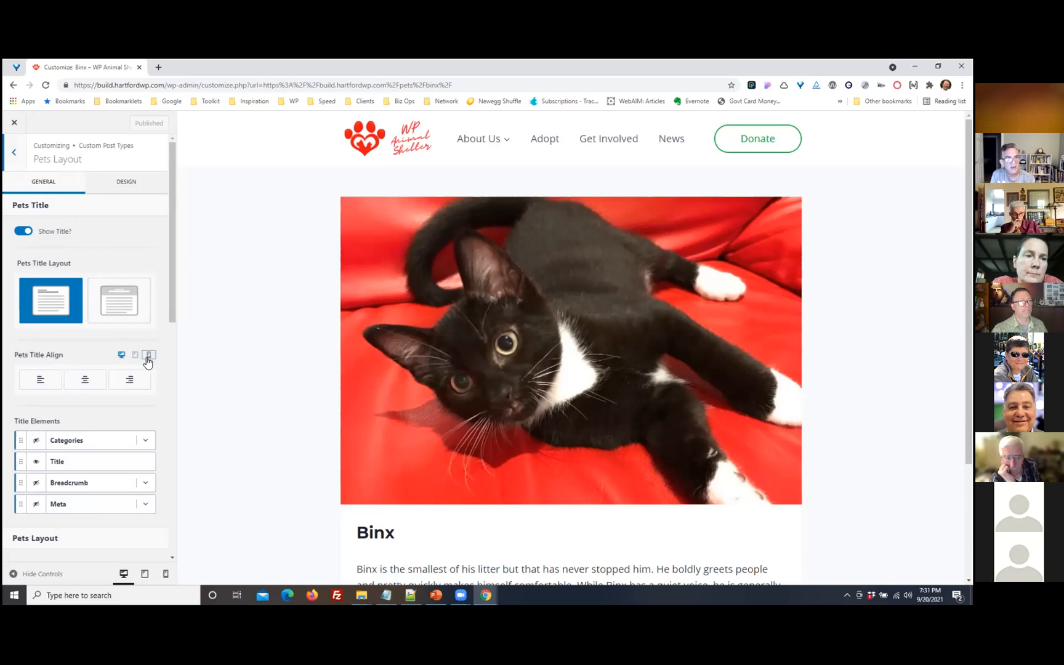
scroll(137, 414, "down", 6)
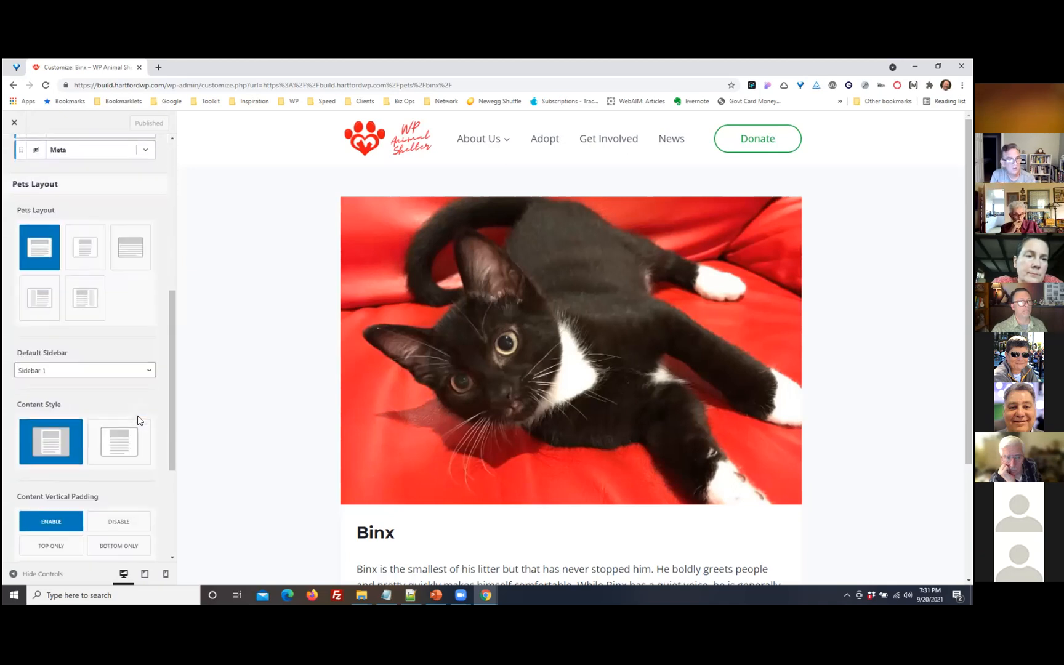
scroll(138, 423, "down", 3)
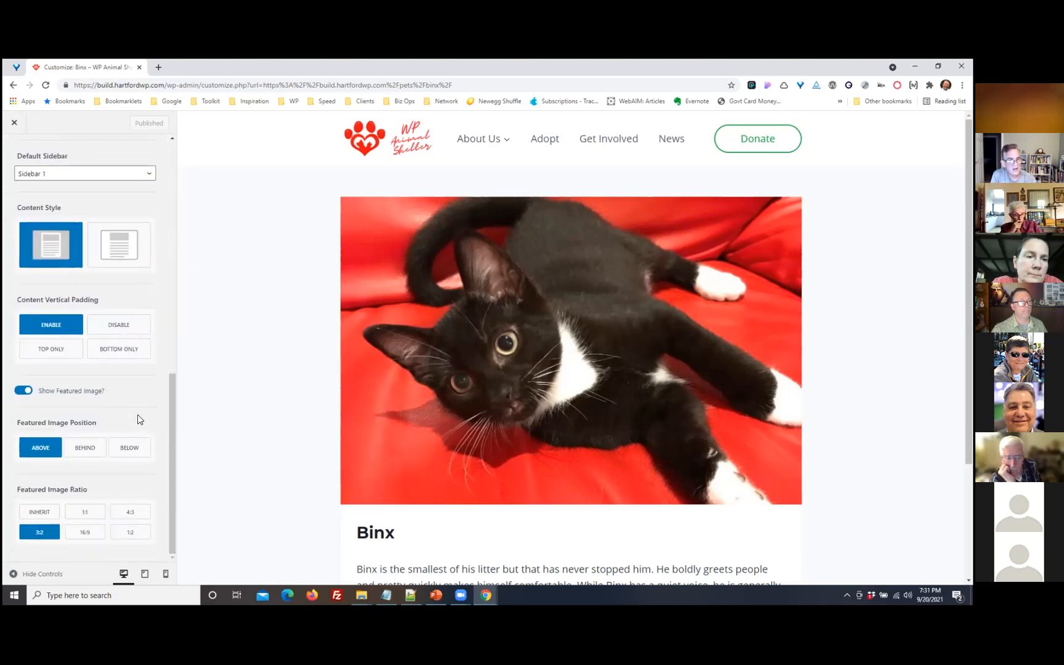
Turn the featured image off for the pets layout and back on
left_click(28, 391)
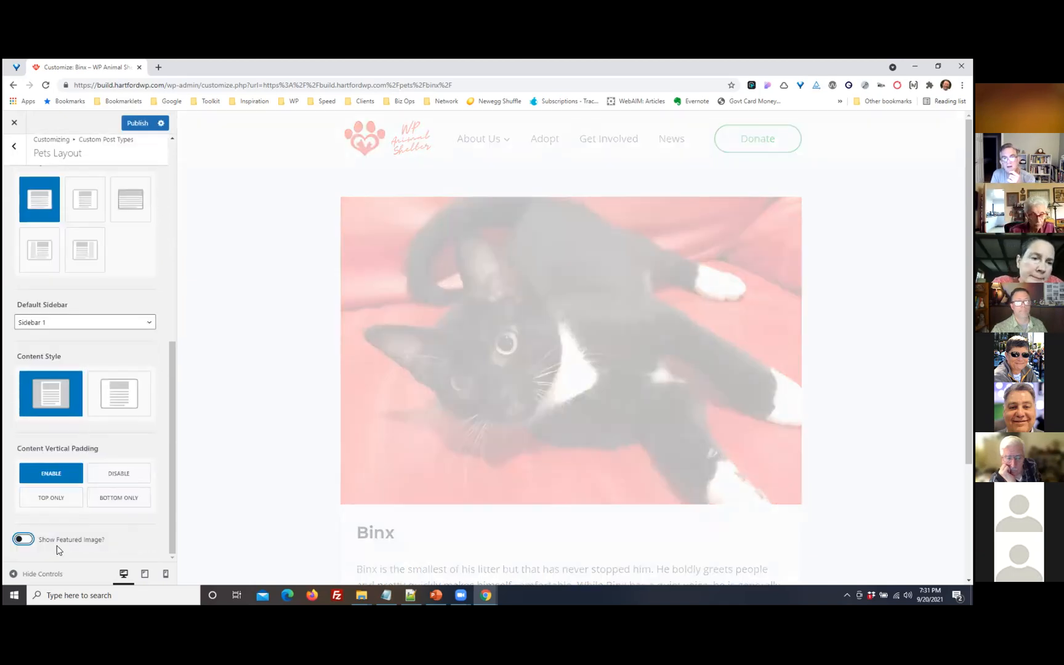
left_click(26, 540)
scroll(127, 462, "down", 2)
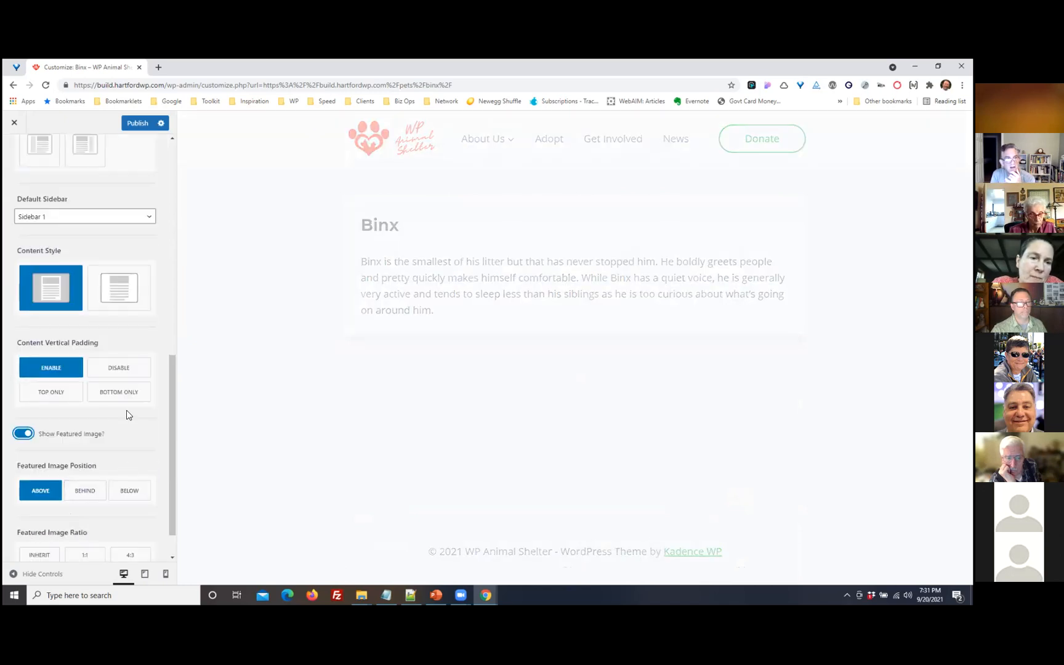
Try the Below featured image position for the pets layout, set it to Behind, publish the change and close the Customizer
scroll(145, 427, "down", 1)
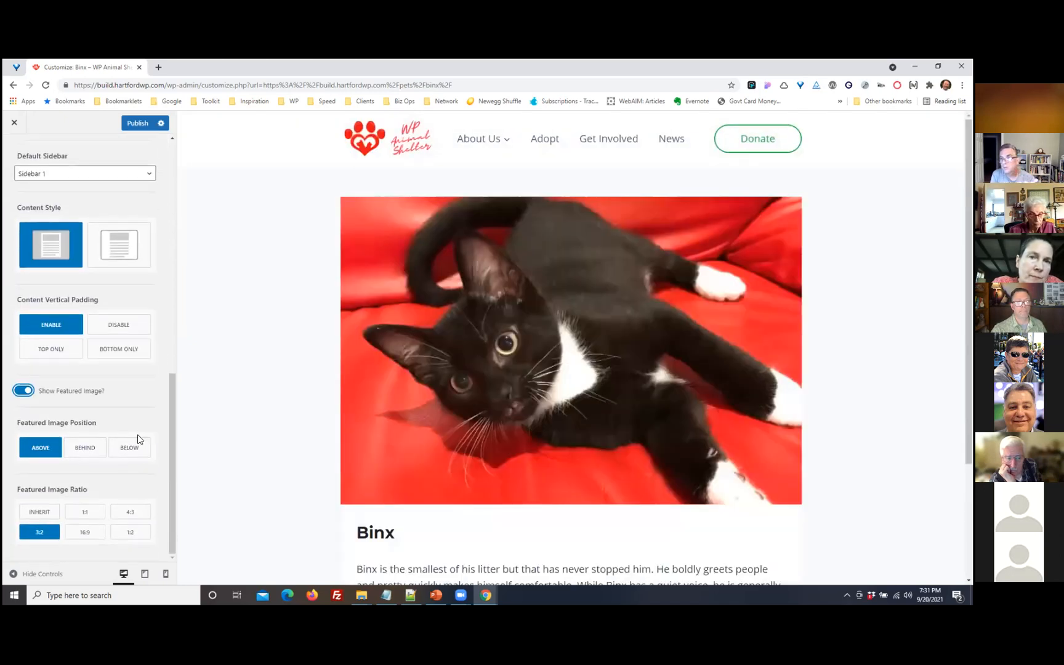
left_click(84, 448)
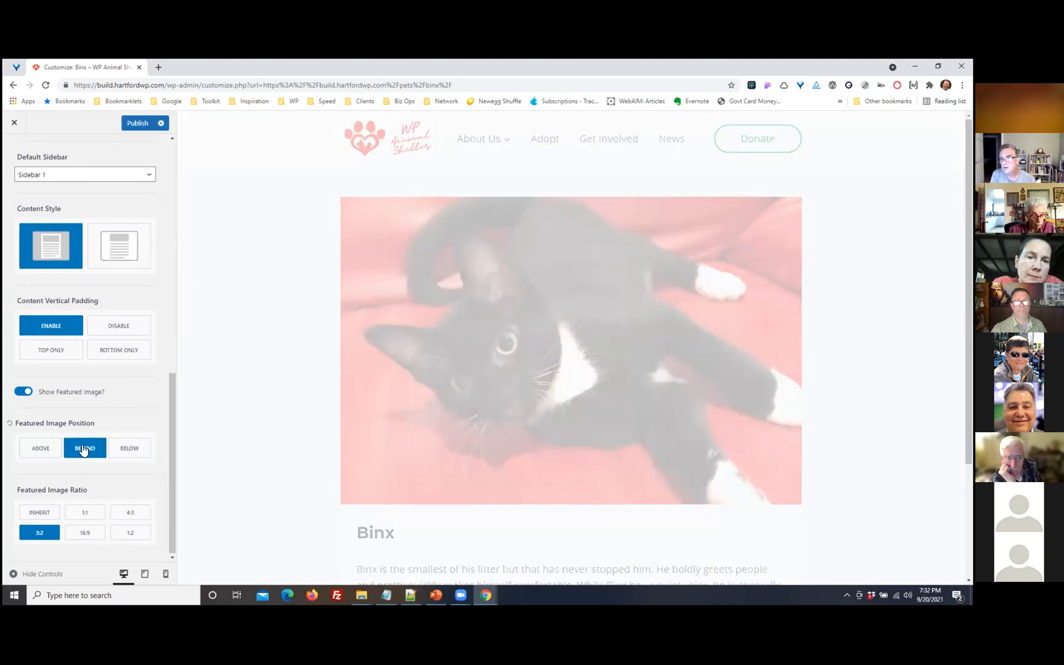
left_click(134, 447)
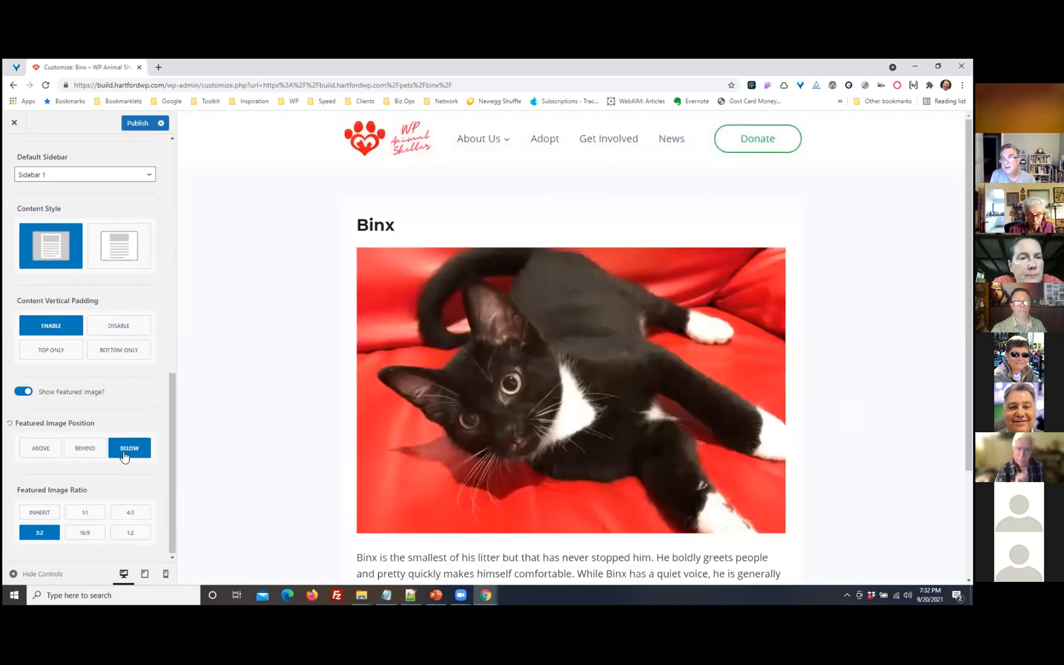
left_click(83, 449)
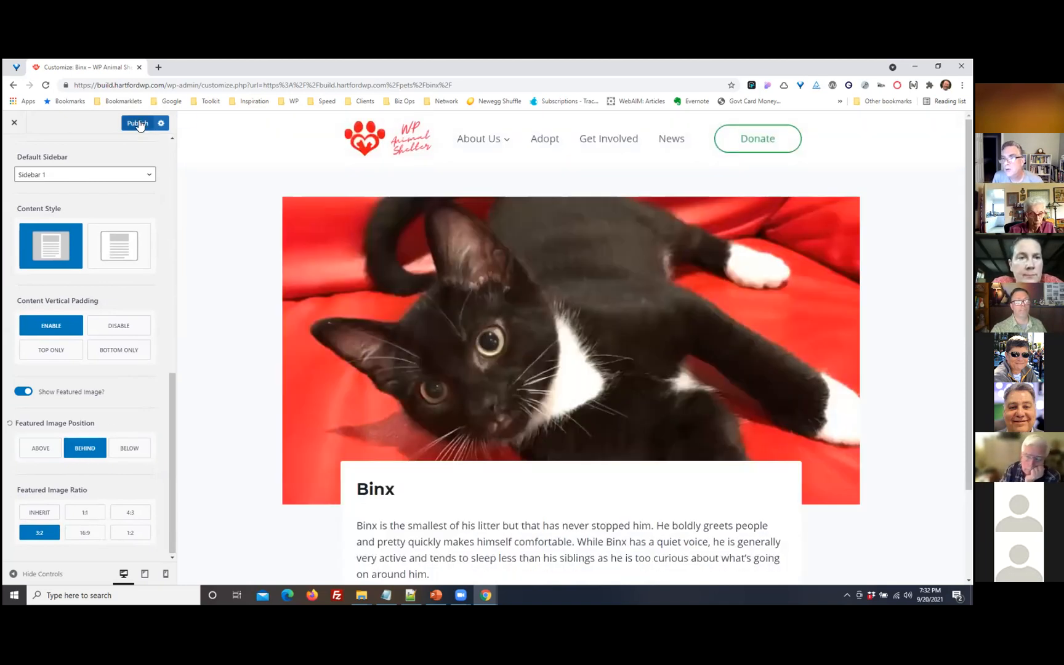
left_click(14, 123)
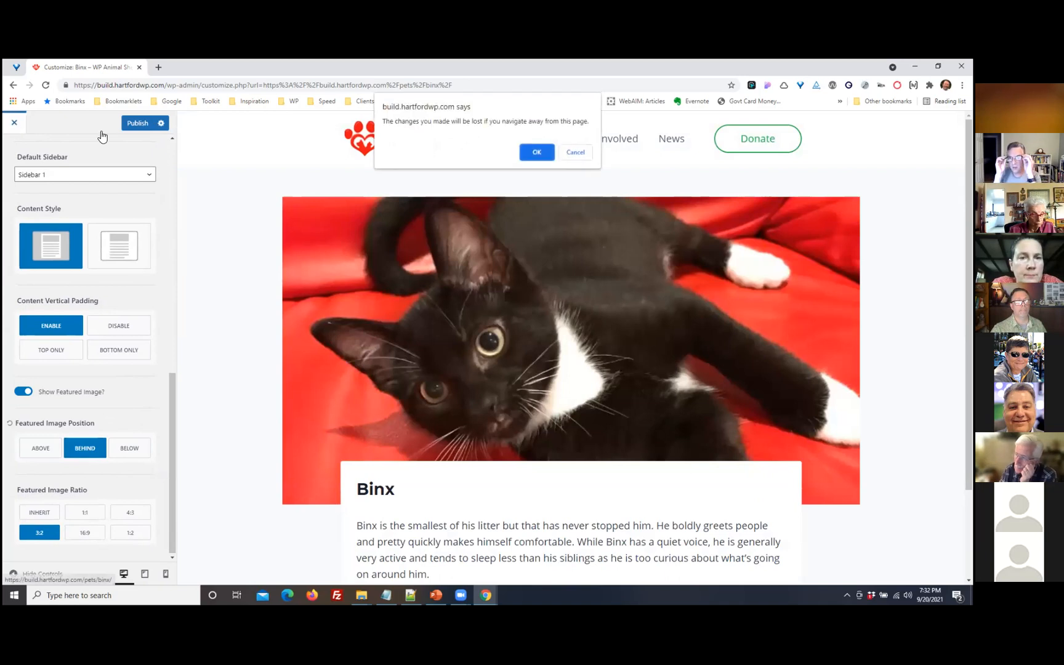
left_click(532, 148)
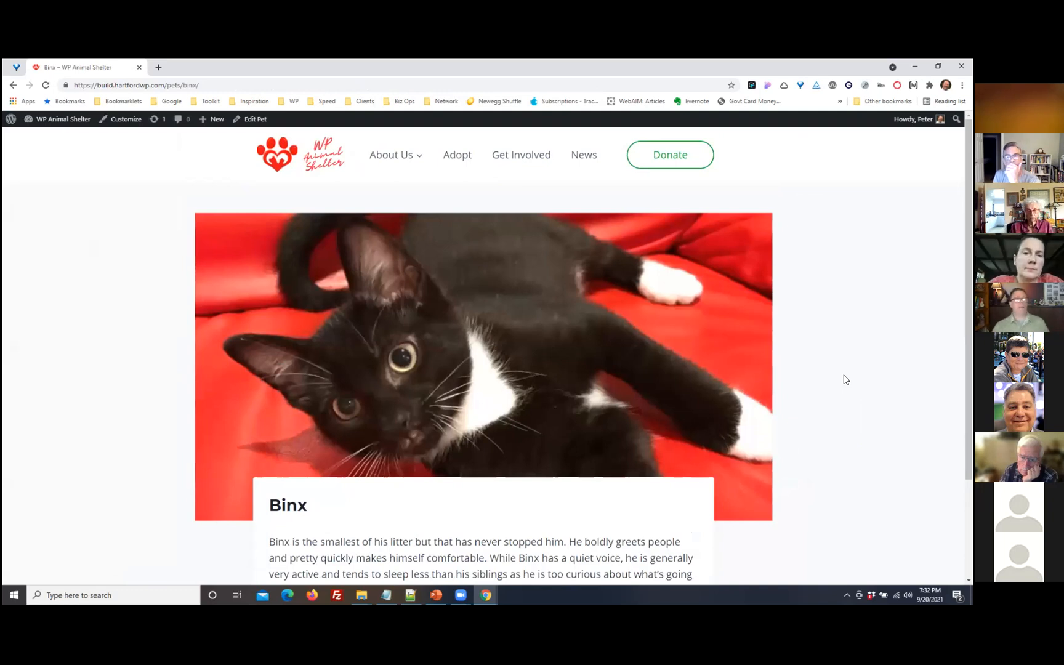
Open the Binx pet for editing and review its Pet Details fields from Breed to Adoption Fee
left_click(258, 120)
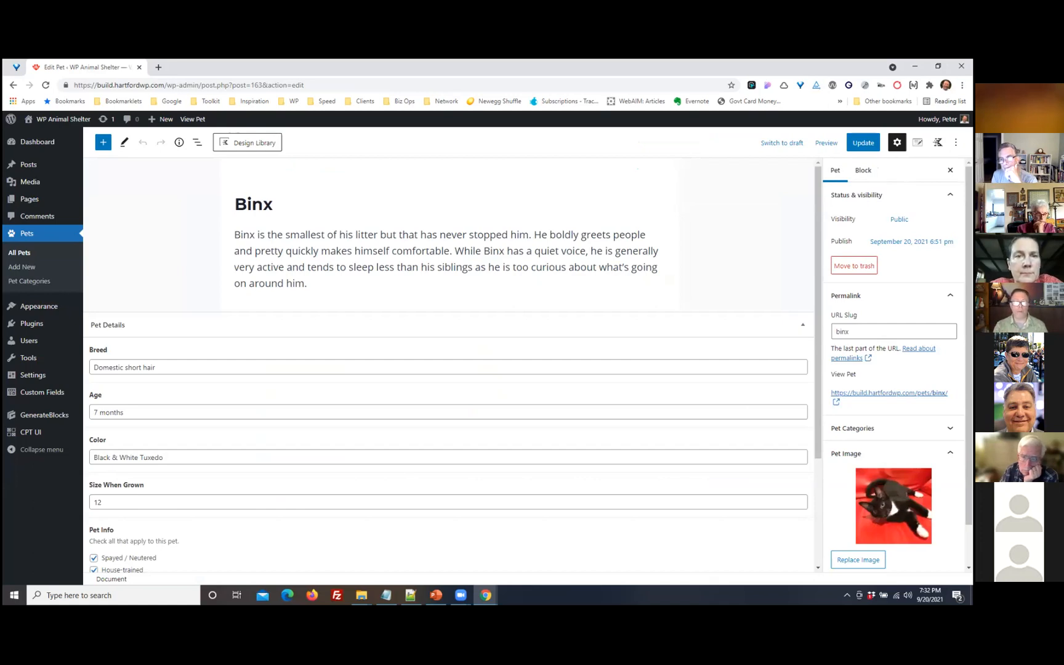
scroll(456, 486, "down", 1)
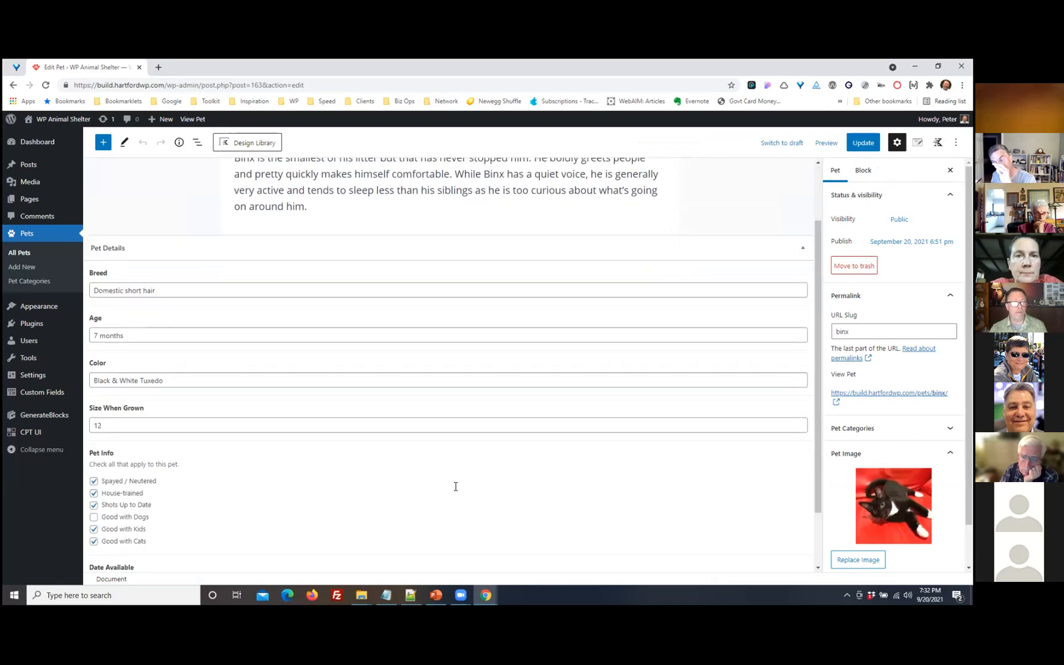
scroll(455, 487, "down", 3)
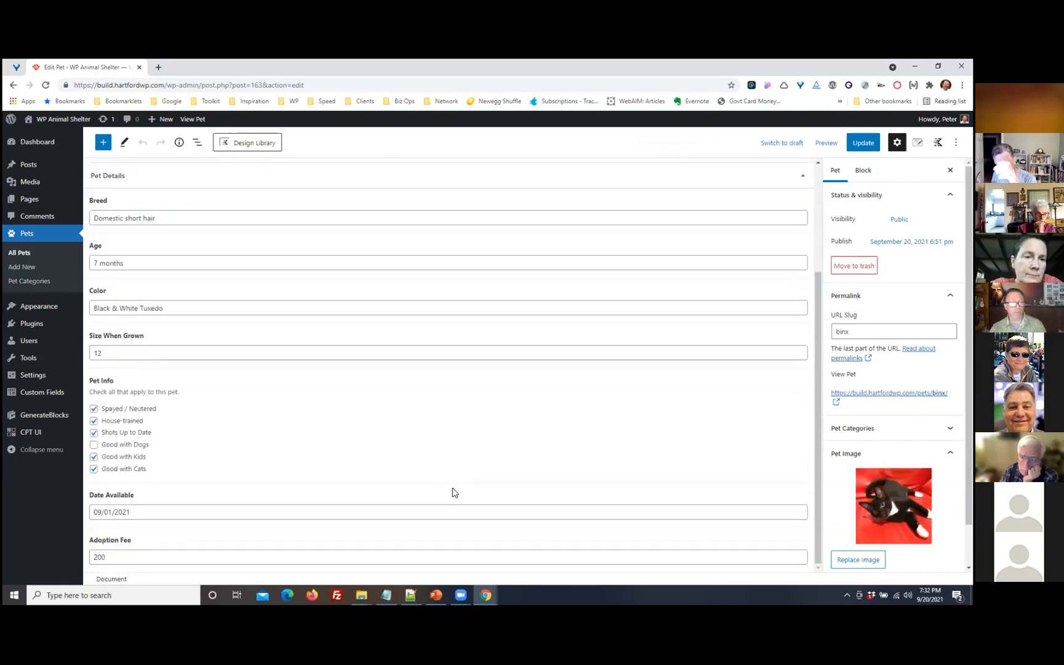
scroll(454, 500, "up", 4)
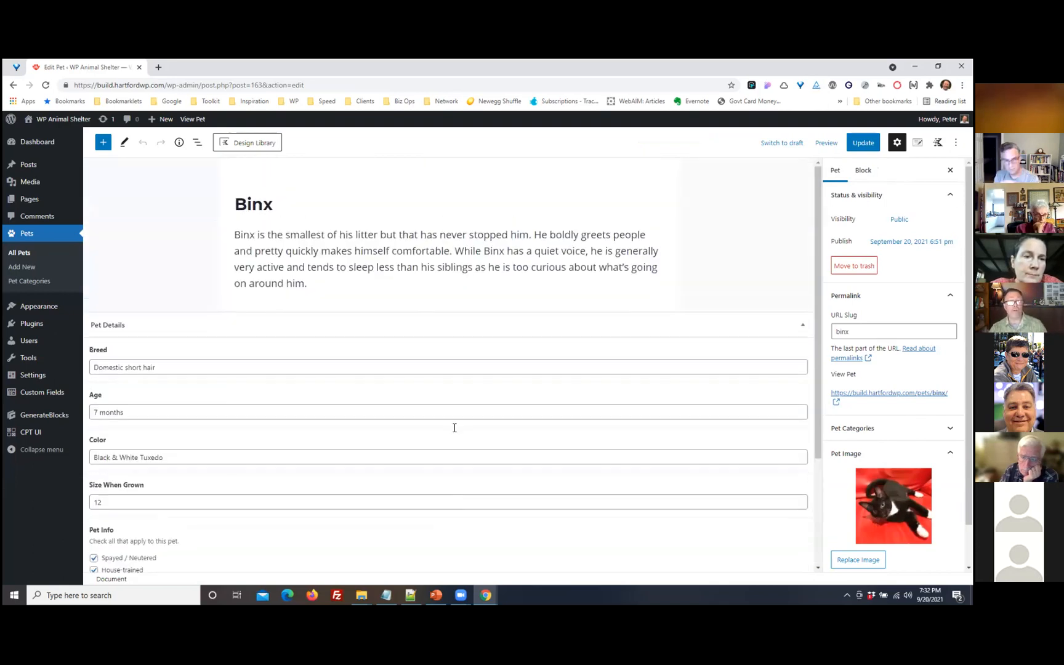
Paste the labels and ACF shortcodes for breed, age, color, size, pet info and date available below Binx's description
left_click(338, 286)
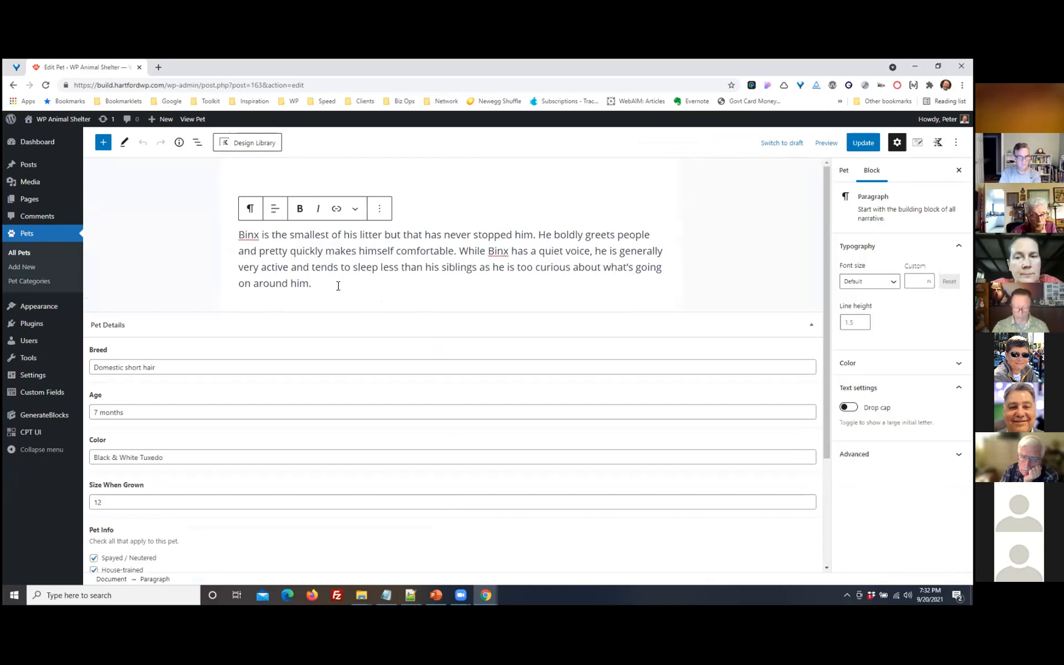
key("Return")
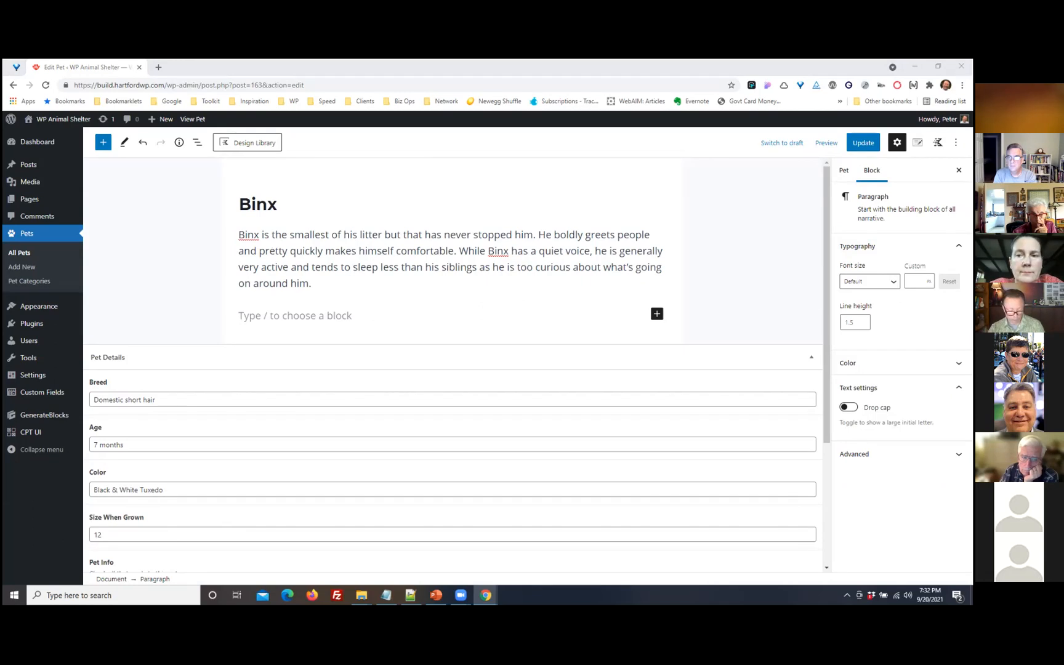
left_click(287, 314)
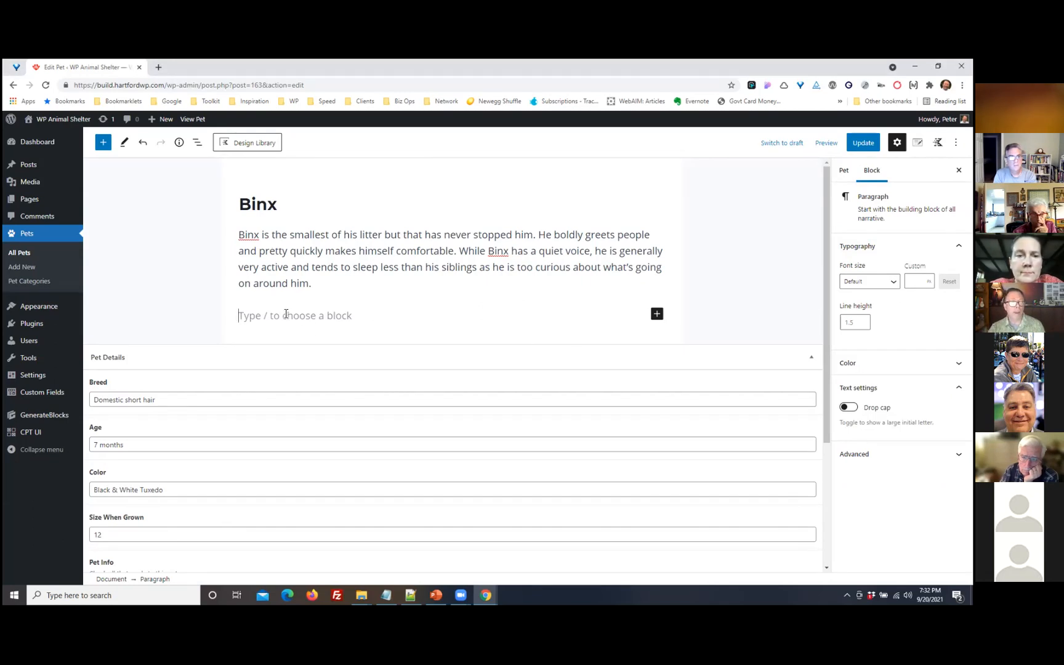
key("ctrl+v")
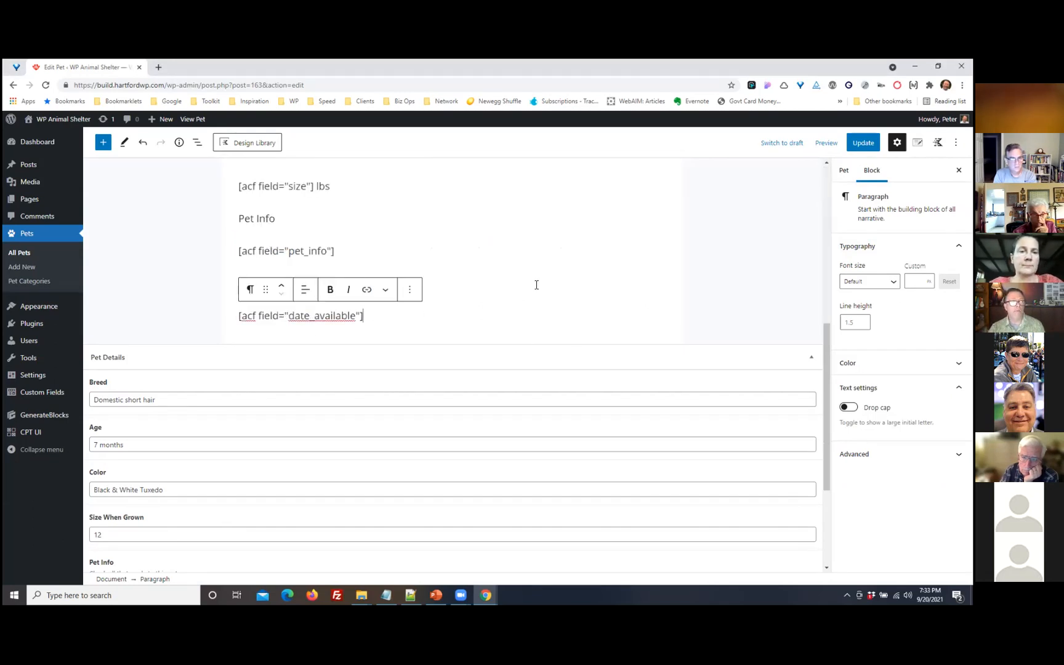
scroll(536, 284, "up", 4)
scroll(528, 291, "up", 3)
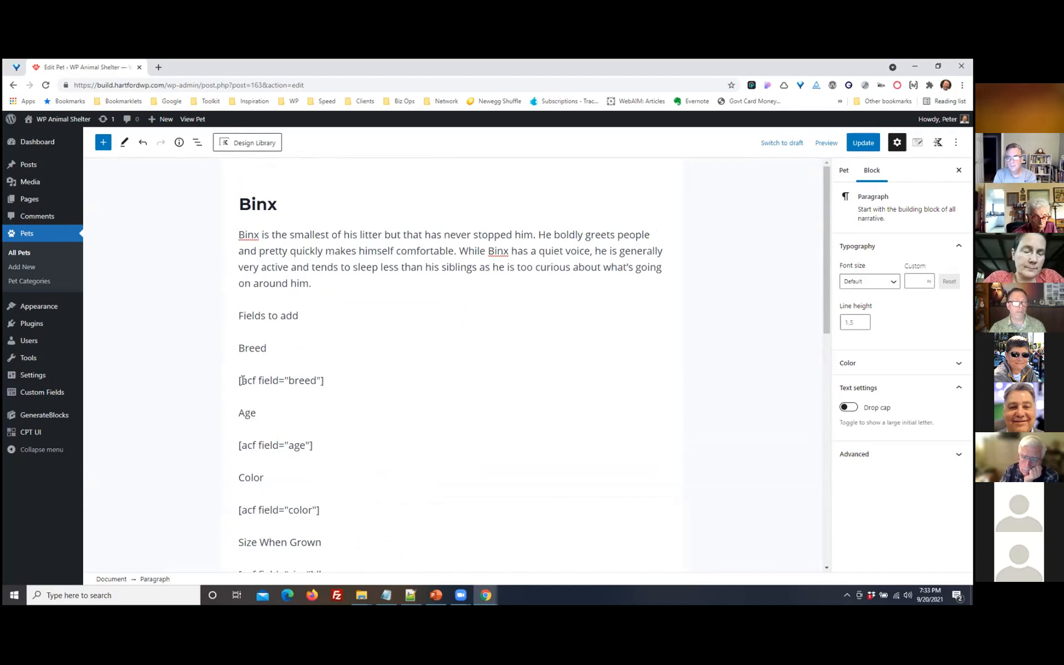
left_click_drag(240, 380, 318, 382)
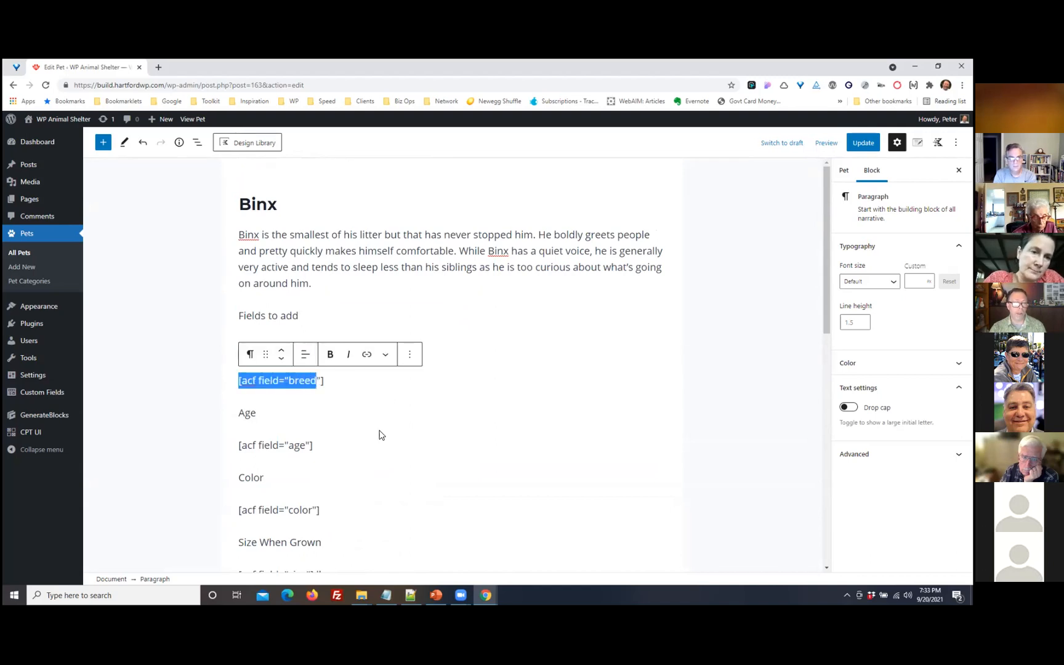
scroll(380, 431, "down", 2)
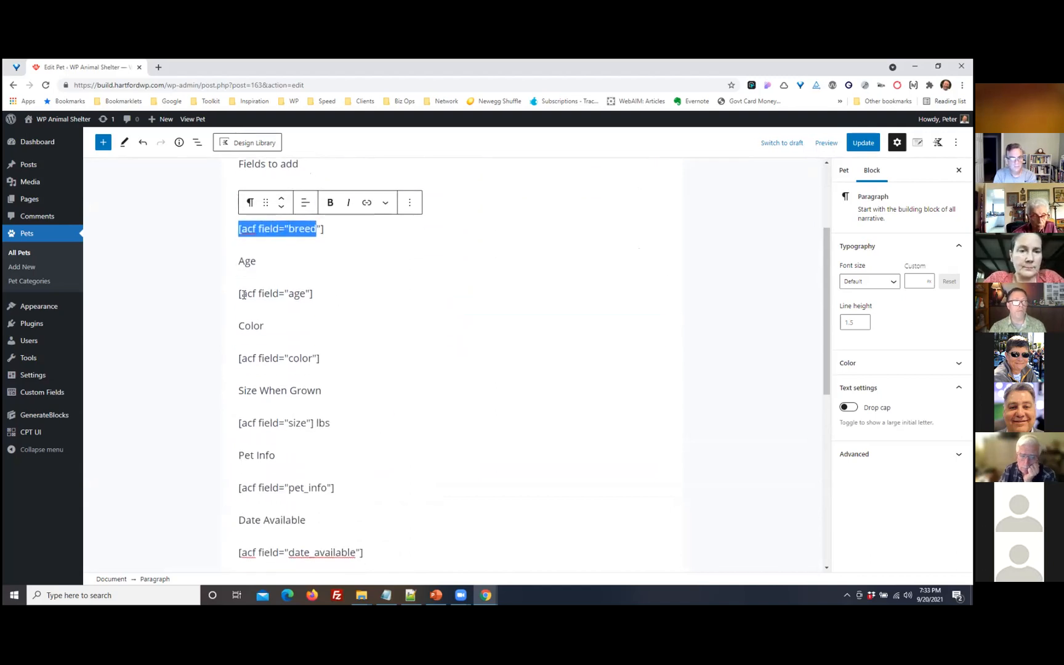
left_click_drag(242, 295, 256, 298)
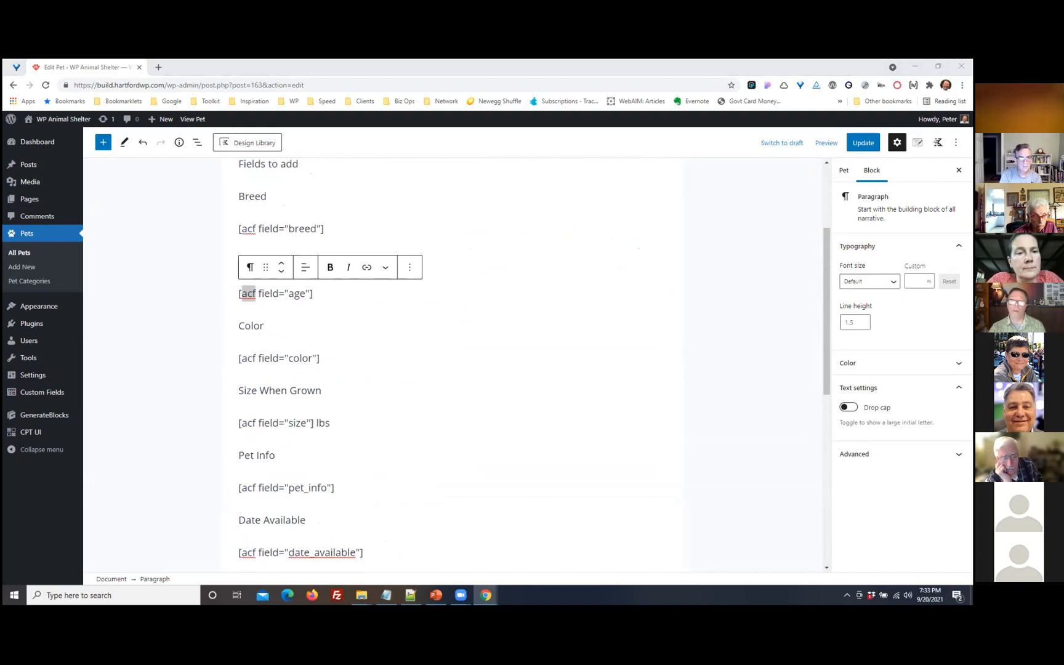
Switch to the ACF documentation window, examine the shortcode syntax under "Does ACF have a Shortcode?" and close the page
key("alt+Tab")
scroll(576, 399, "up", 12)
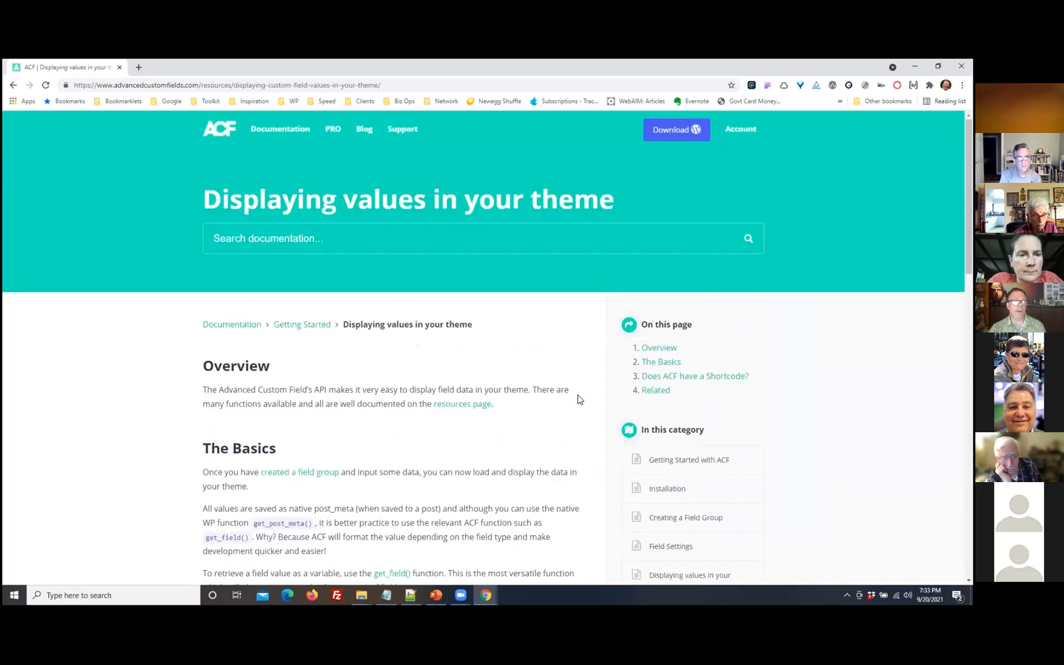
scroll(494, 420, "down", 7)
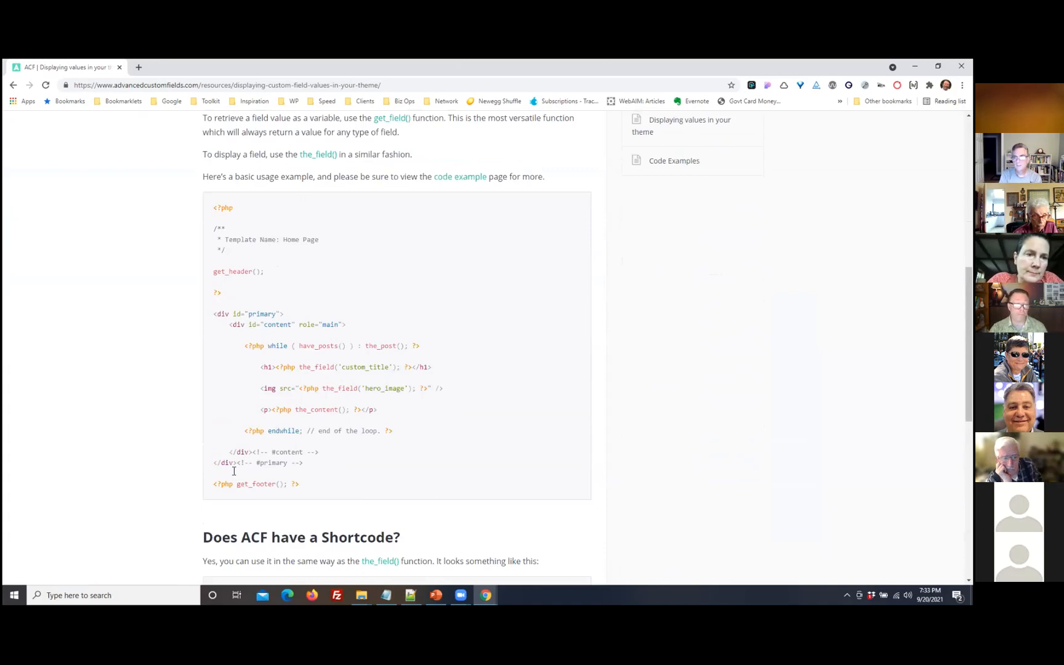
scroll(413, 418, "down", 3)
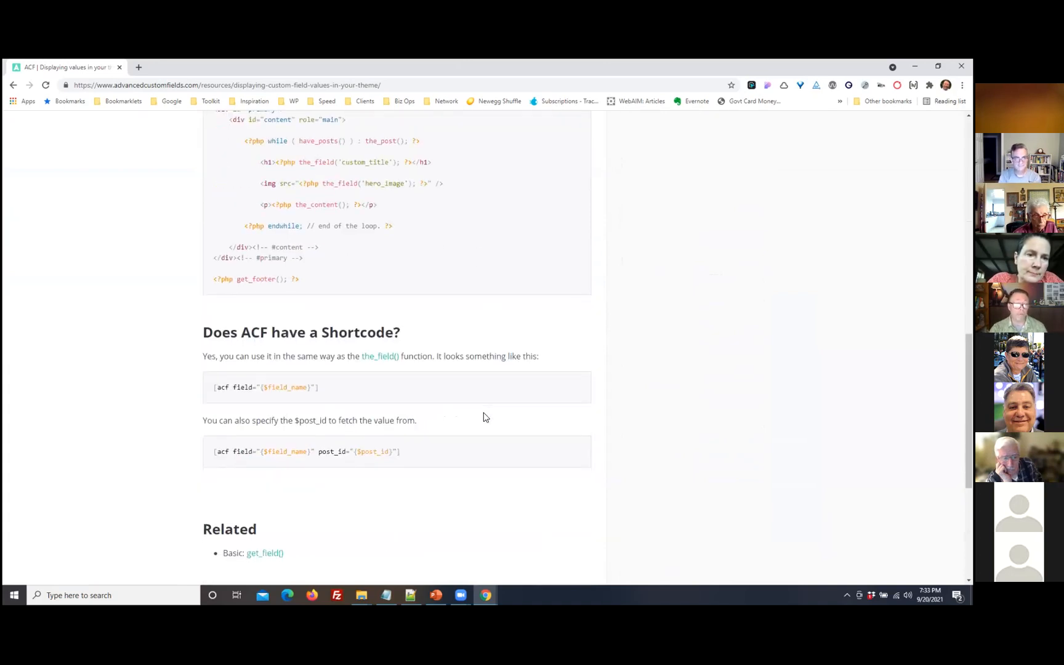
scroll(486, 431, "down", 3)
scroll(601, 435, "up", 2)
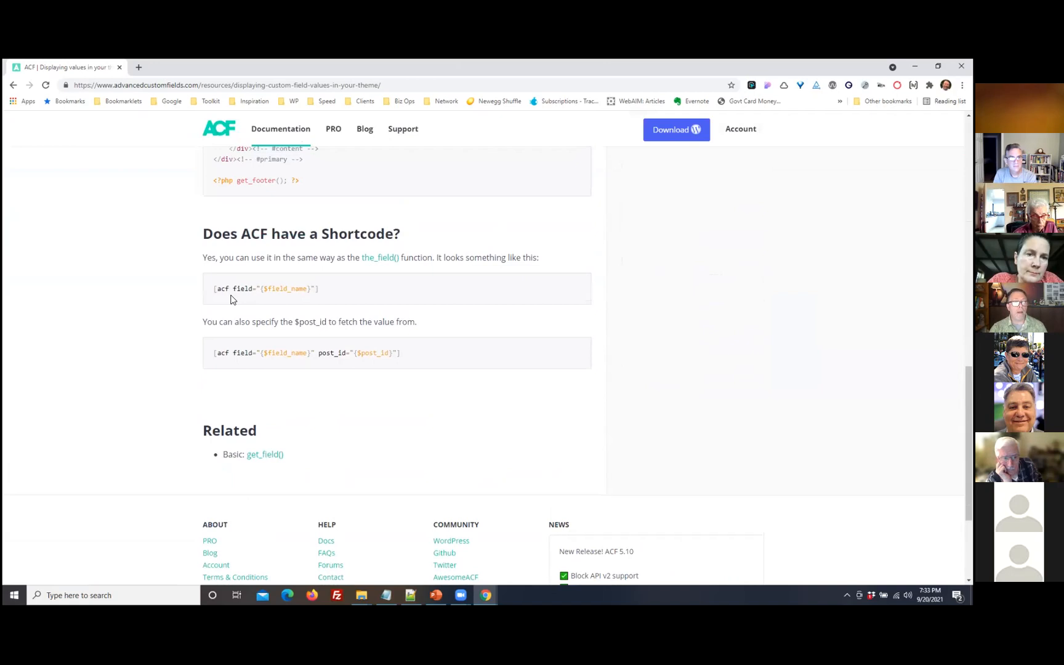
left_click_drag(211, 293, 317, 290)
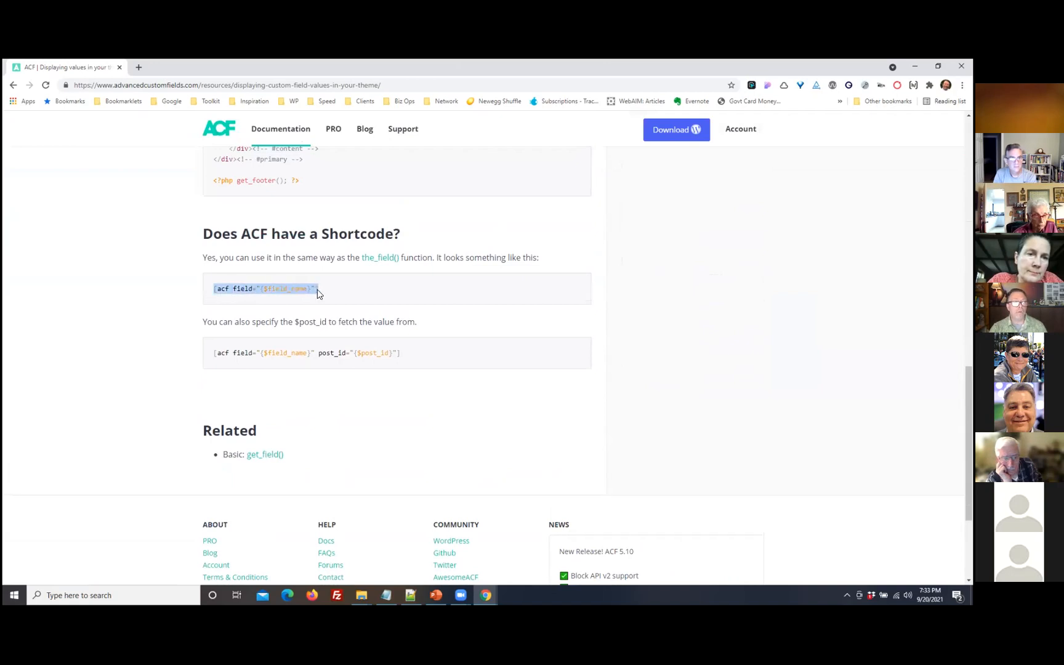
left_click(276, 291)
left_click_drag(286, 290, 340, 292)
left_click(245, 290)
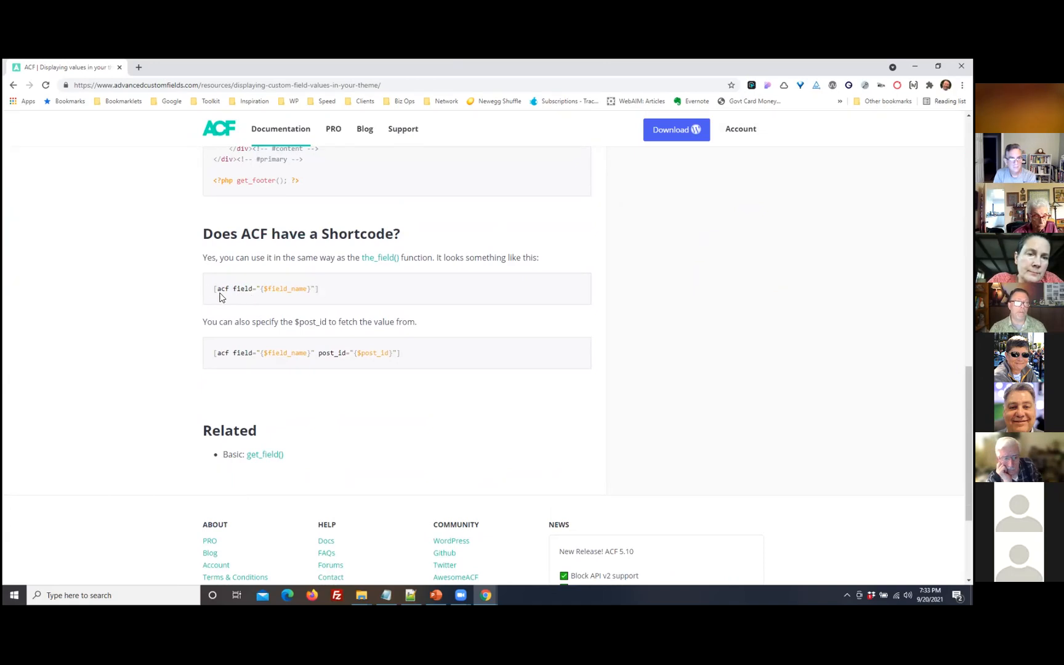
left_click(120, 68)
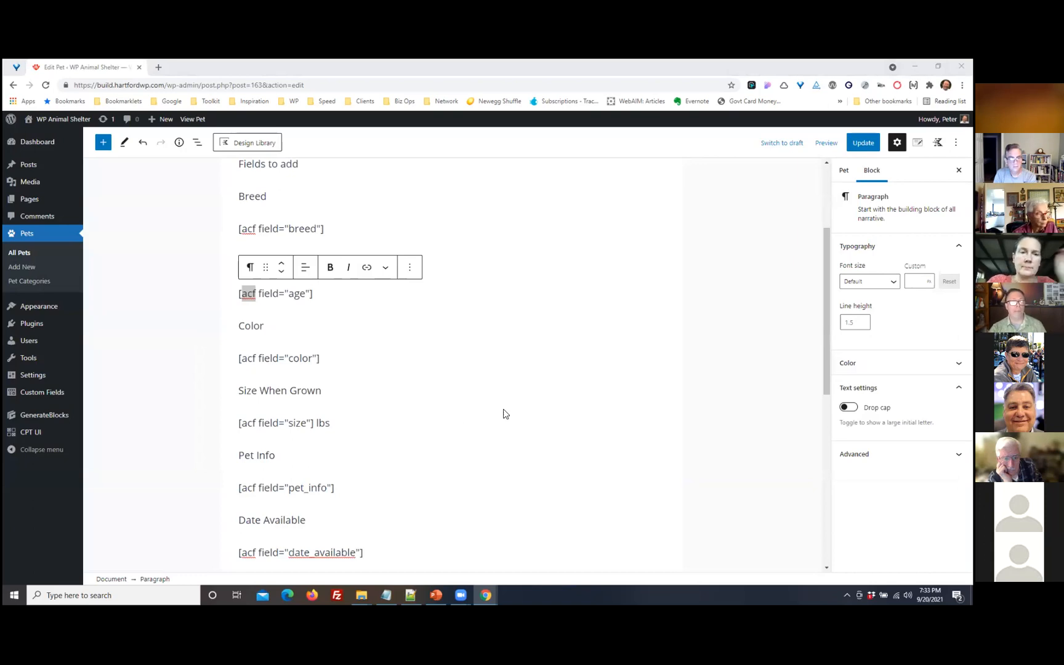
Preview the Binx page in a new tab and check how the custom field values display below the description
left_click(826, 144)
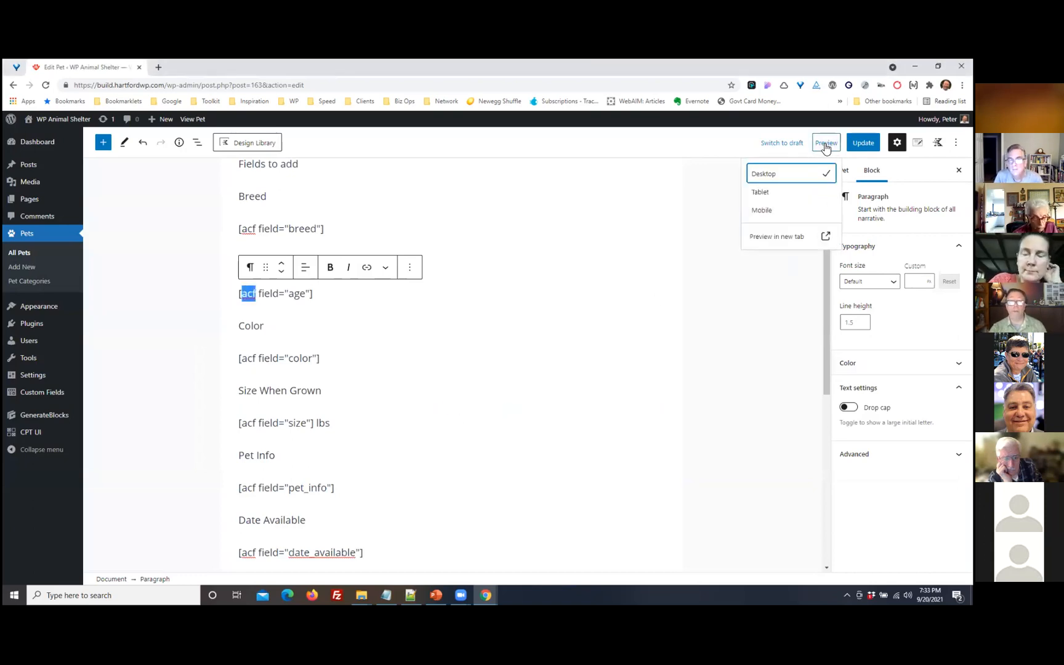
left_click(770, 239)
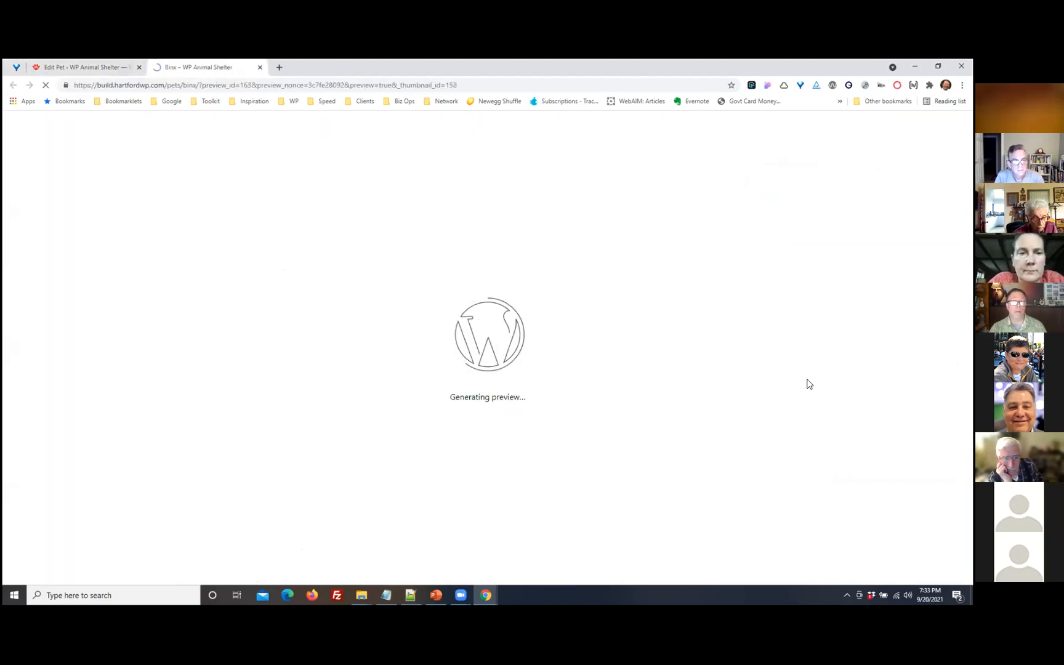
scroll(810, 431, "down", 3)
scroll(810, 432, "down", 1)
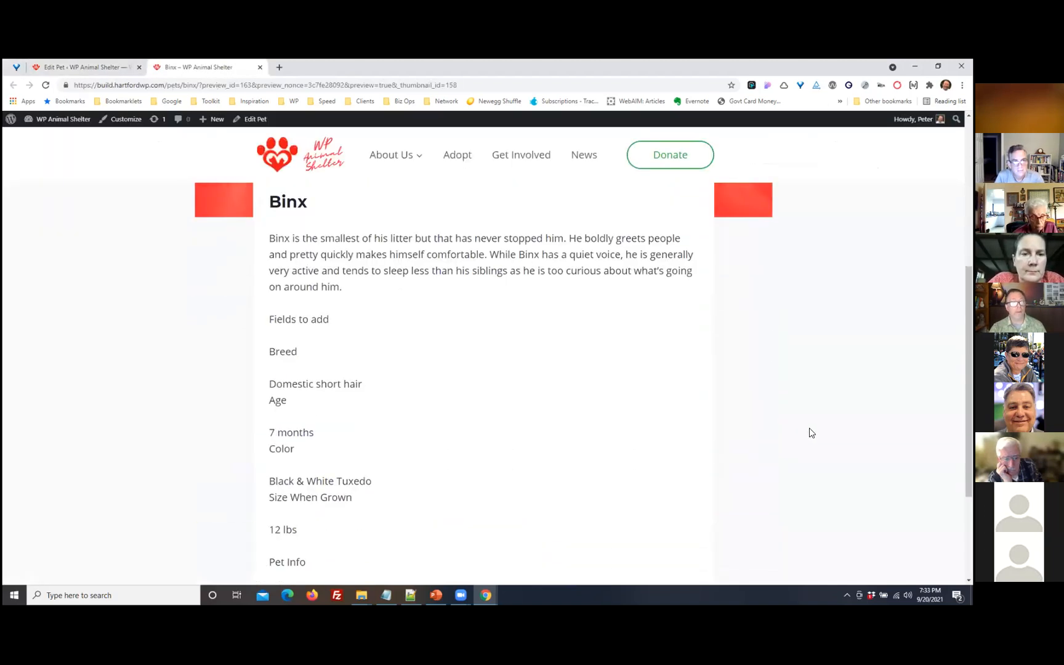
scroll(623, 457, "down", 2)
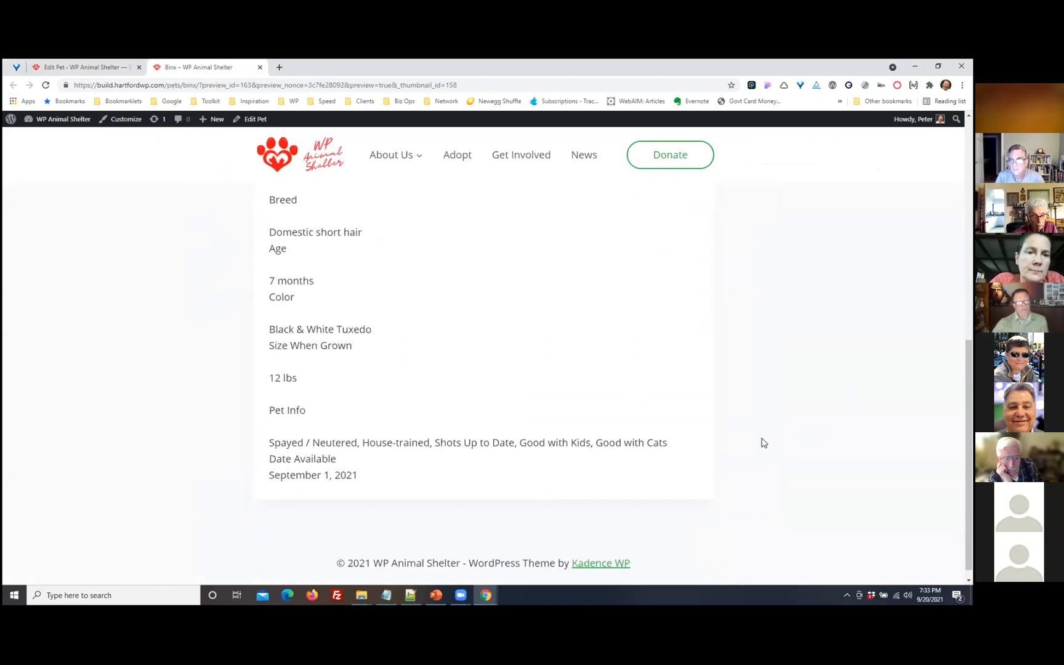
scroll(777, 441, "up", 2)
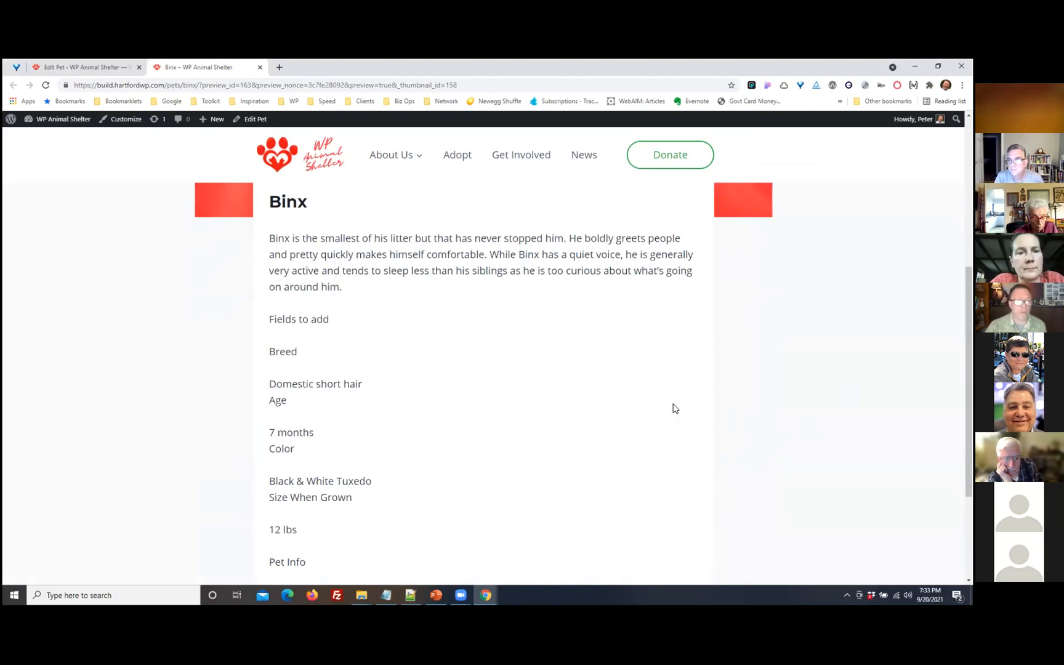
scroll(625, 446, "up", 2)
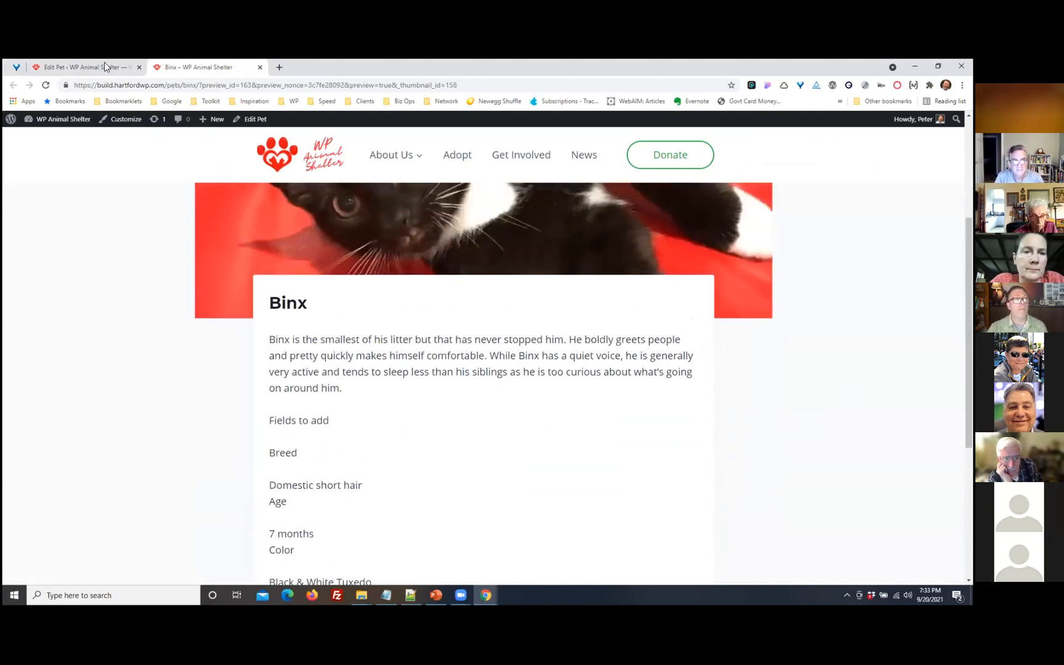
Return to the Binx pet editor and add a Container block below the date_available shortcode
left_click(87, 66)
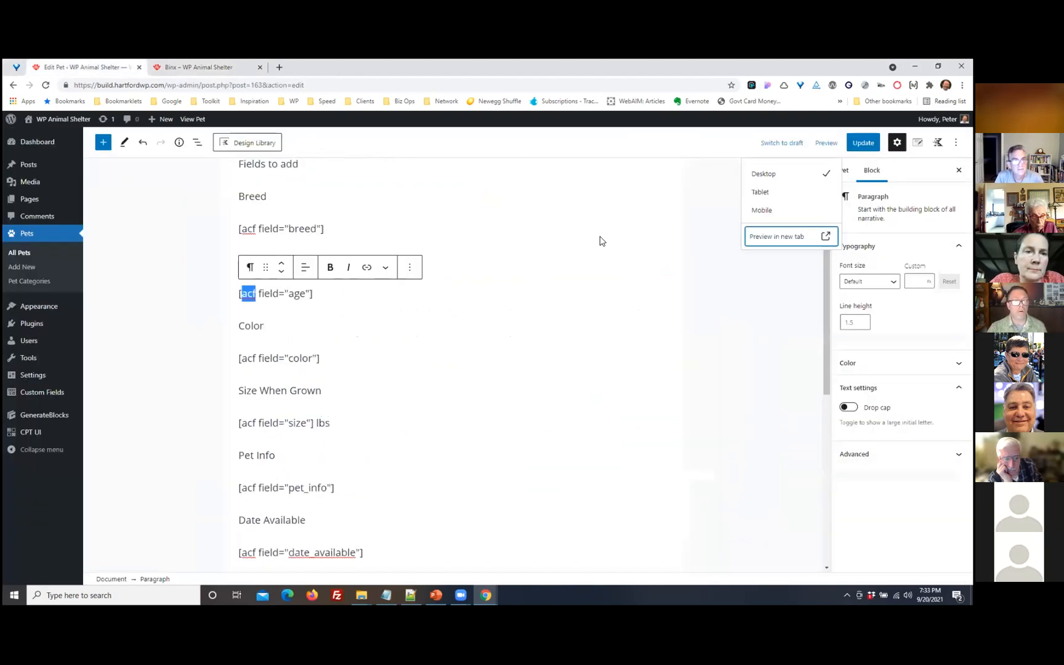
left_click(343, 329)
left_click(548, 382)
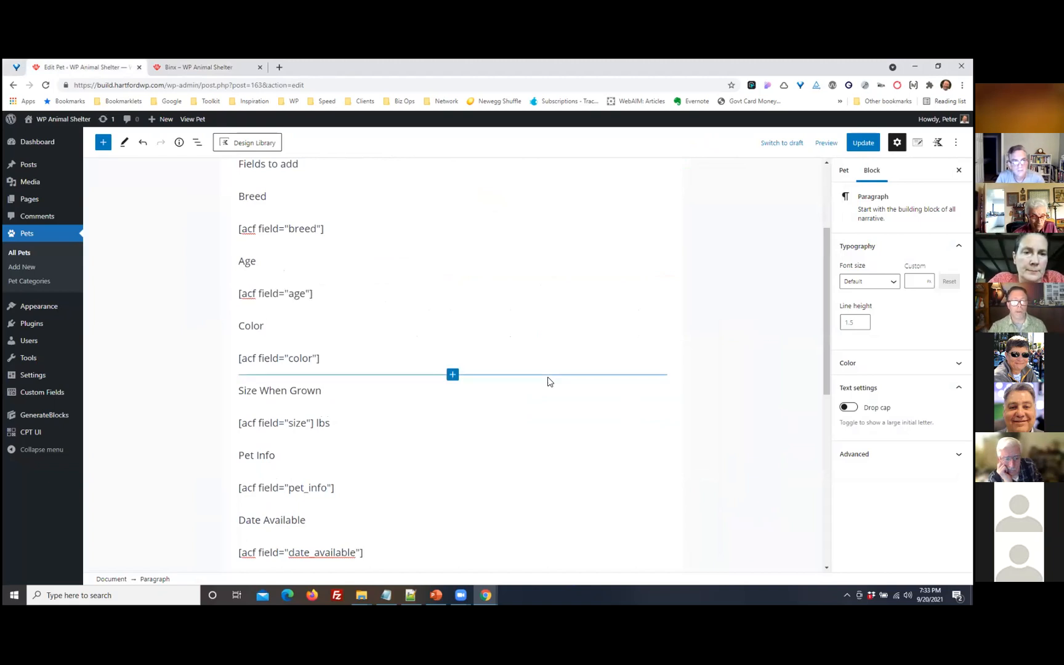
scroll(453, 431, "down", 2)
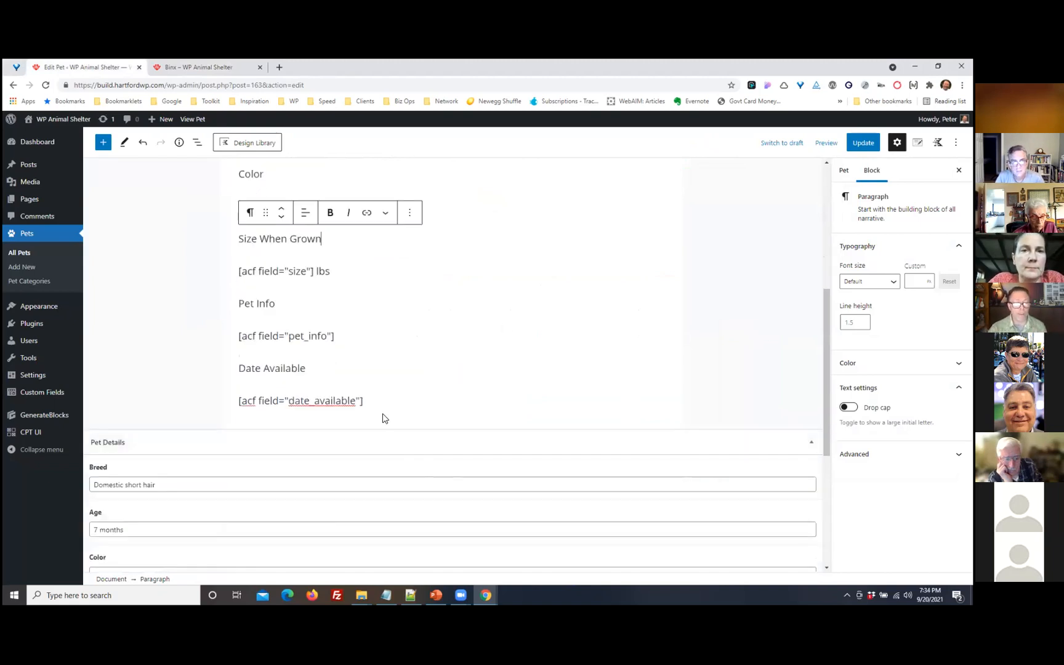
left_click(380, 401)
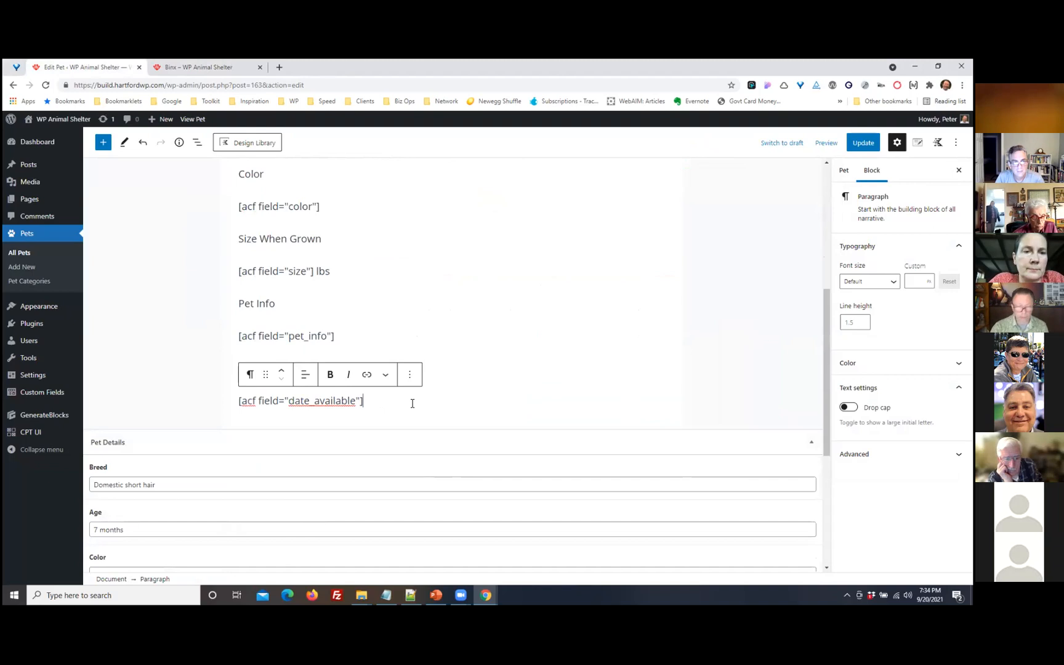
key("Return")
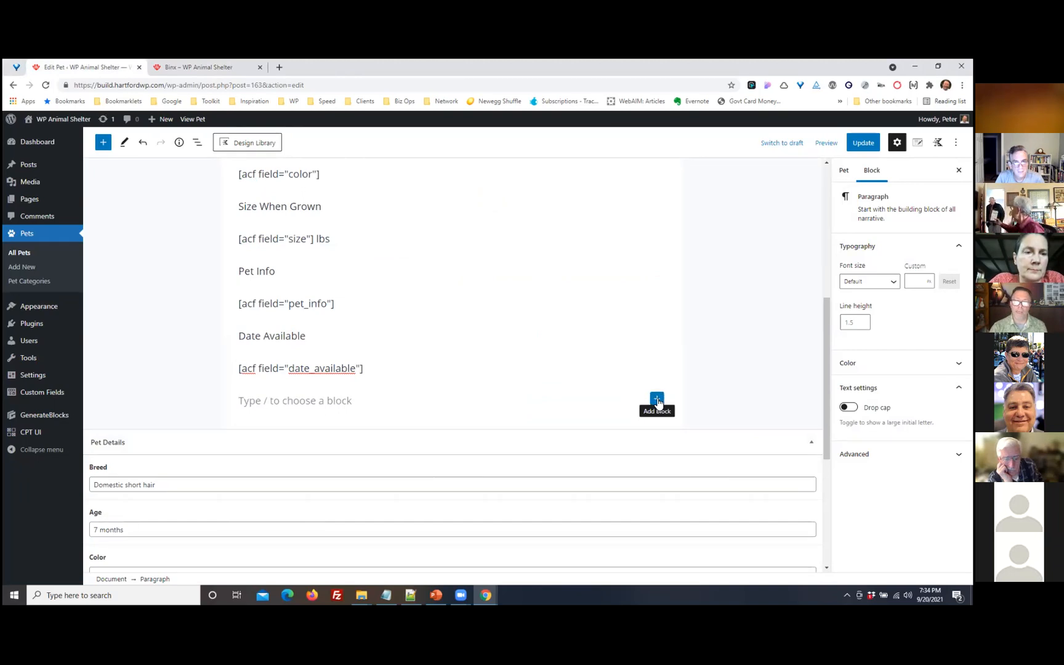
left_click(657, 400)
left_click(785, 280)
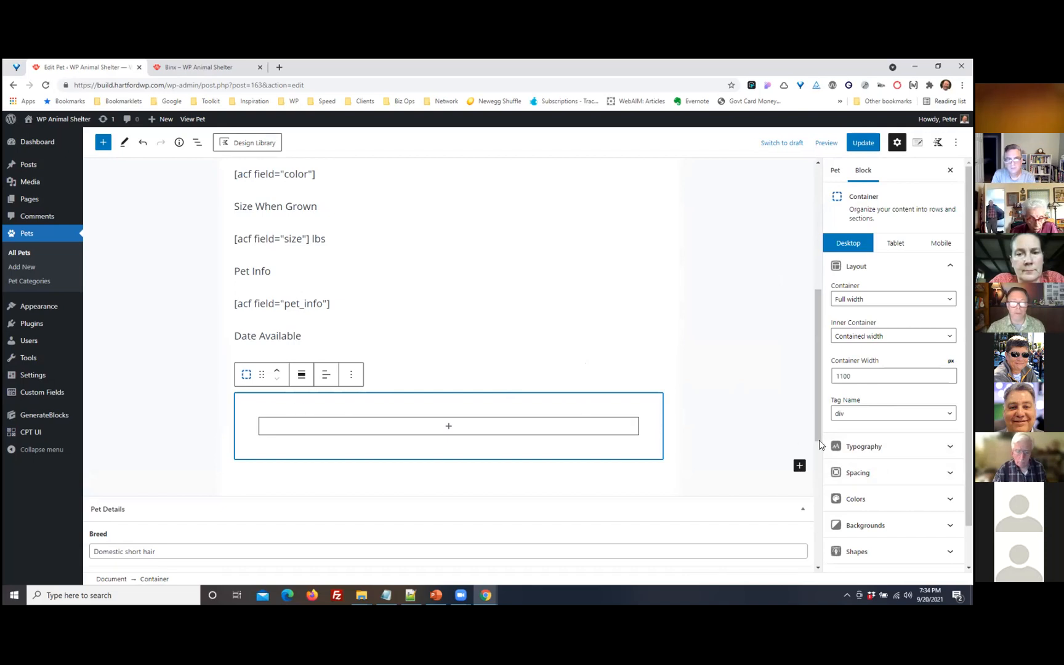
Set the new container's background color to the light gray palette swatch #edf2f7
left_click(893, 499)
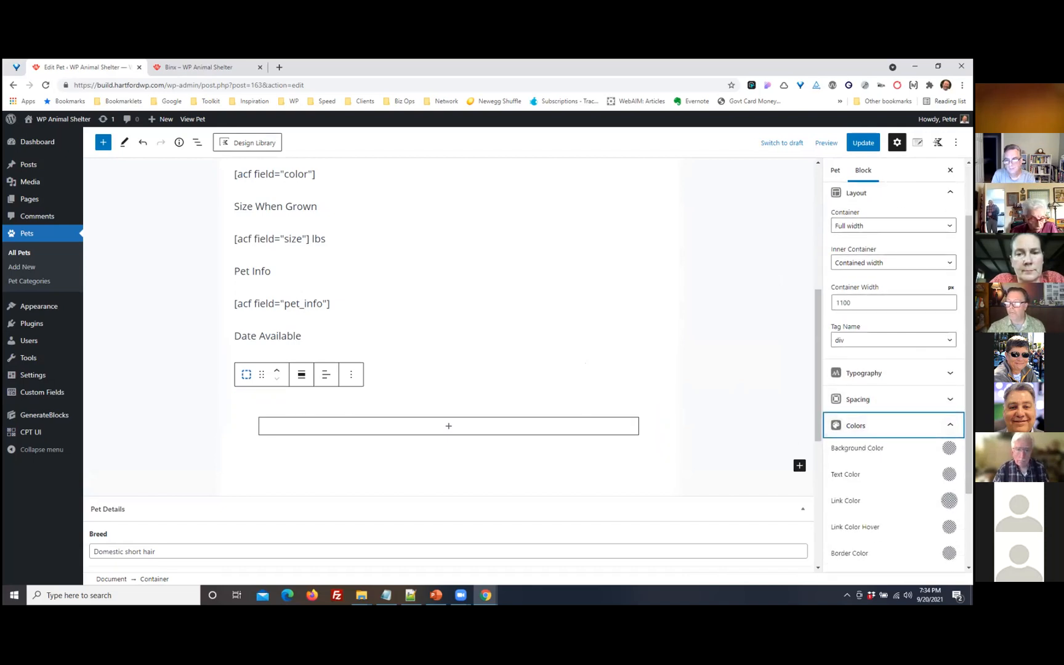
left_click(949, 448)
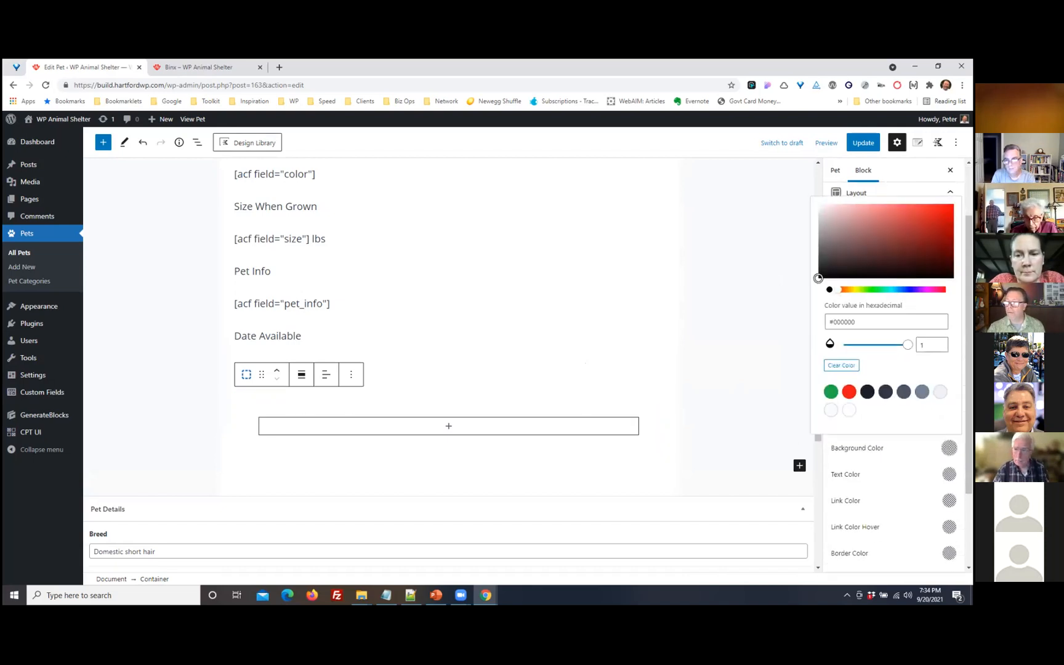
left_click(939, 391)
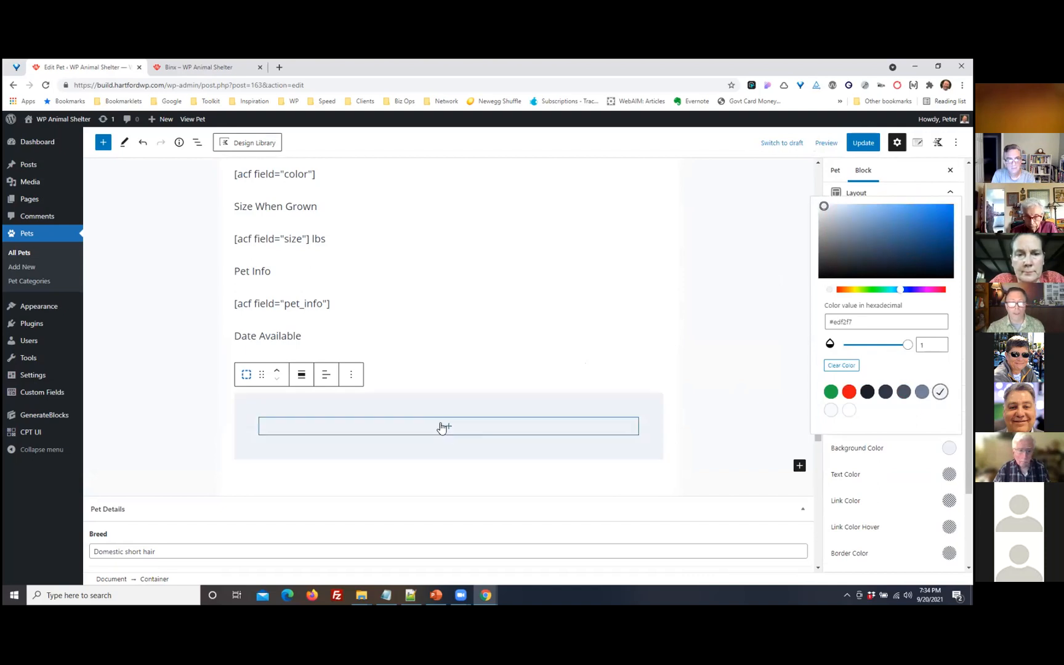
Insert a table with 2 columns and 7 rows inside the gray container
left_click(444, 427)
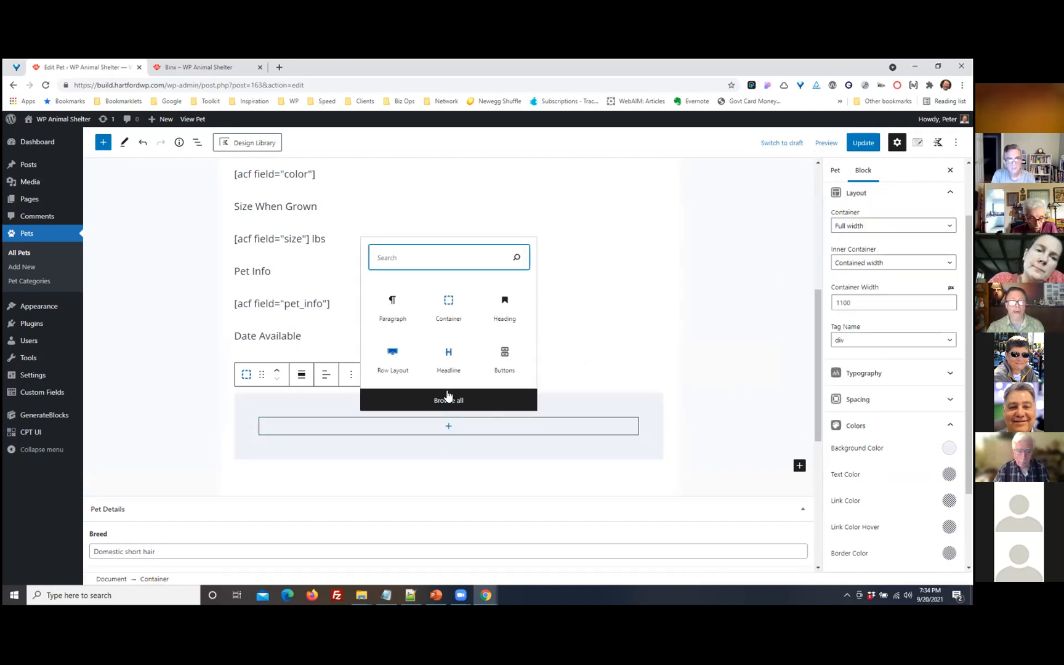
type("table")
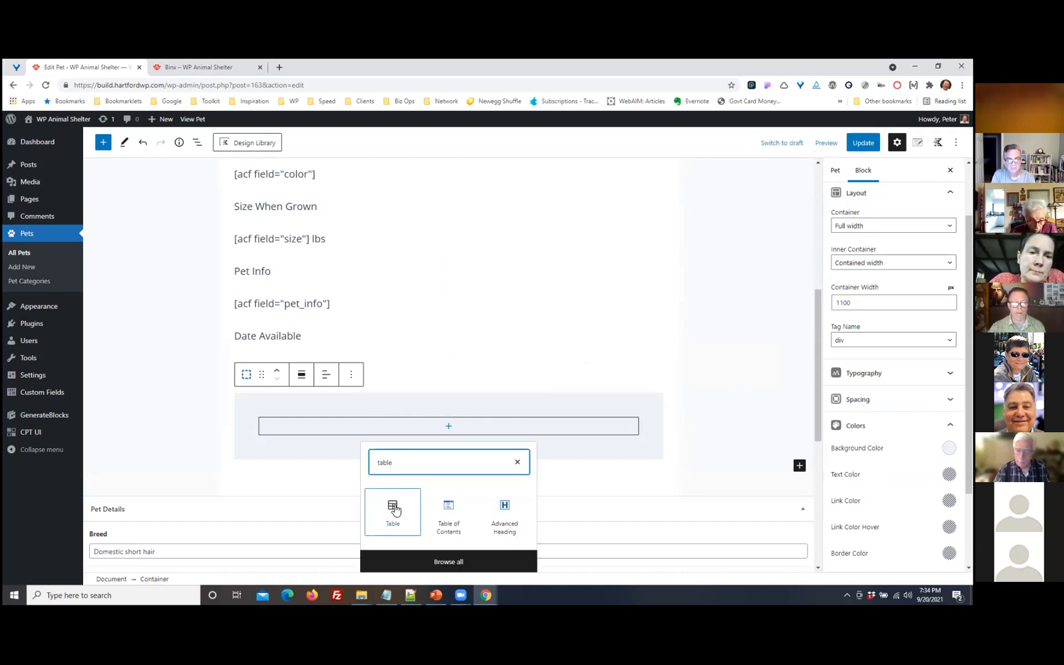
left_click(395, 509)
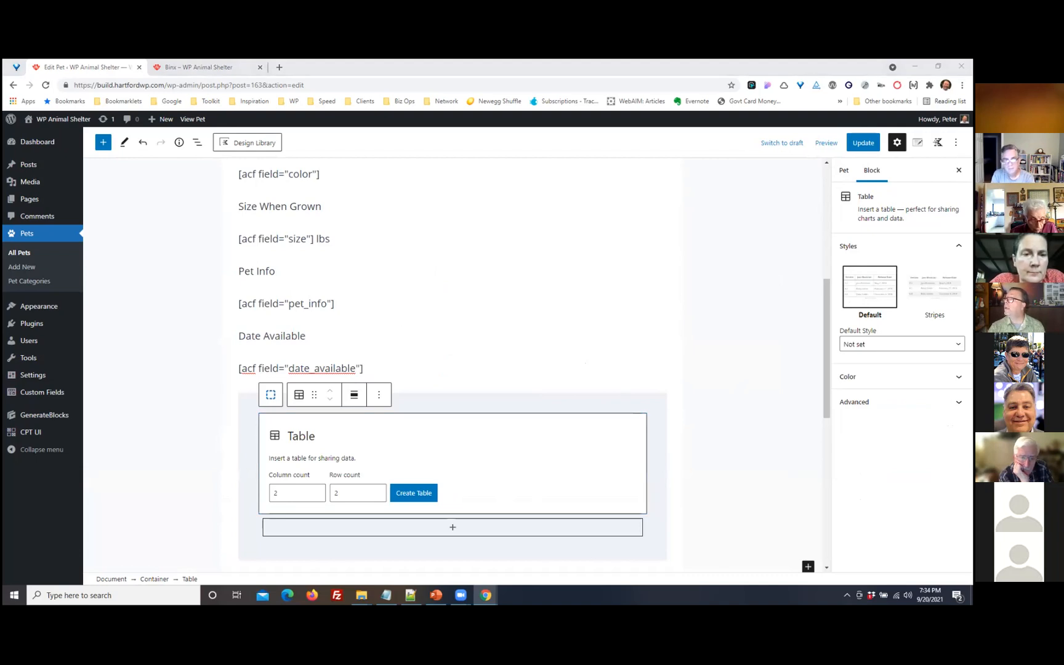
scroll(431, 351, "up", 3)
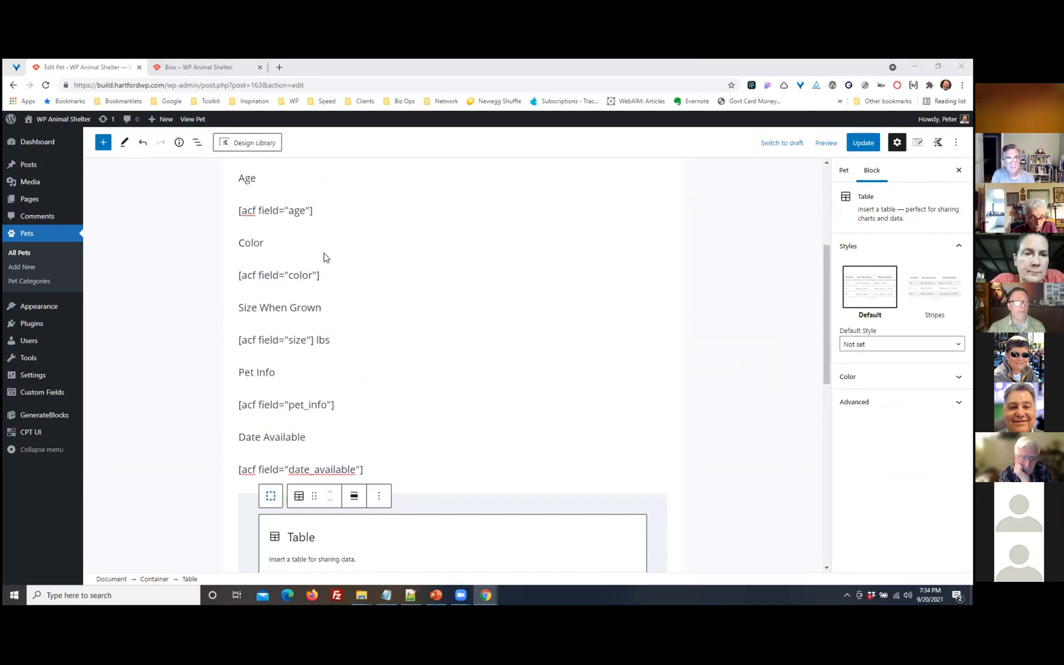
scroll(369, 268, "up", 3)
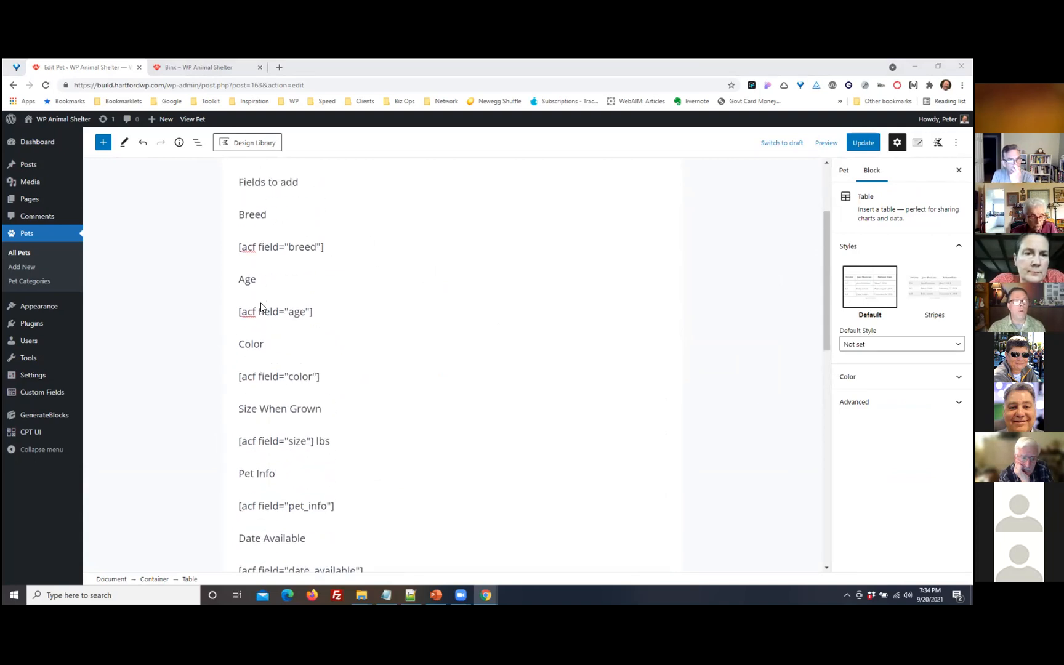
scroll(284, 444, "down", 1)
scroll(382, 465, "down", 2)
scroll(431, 476, "down", 2)
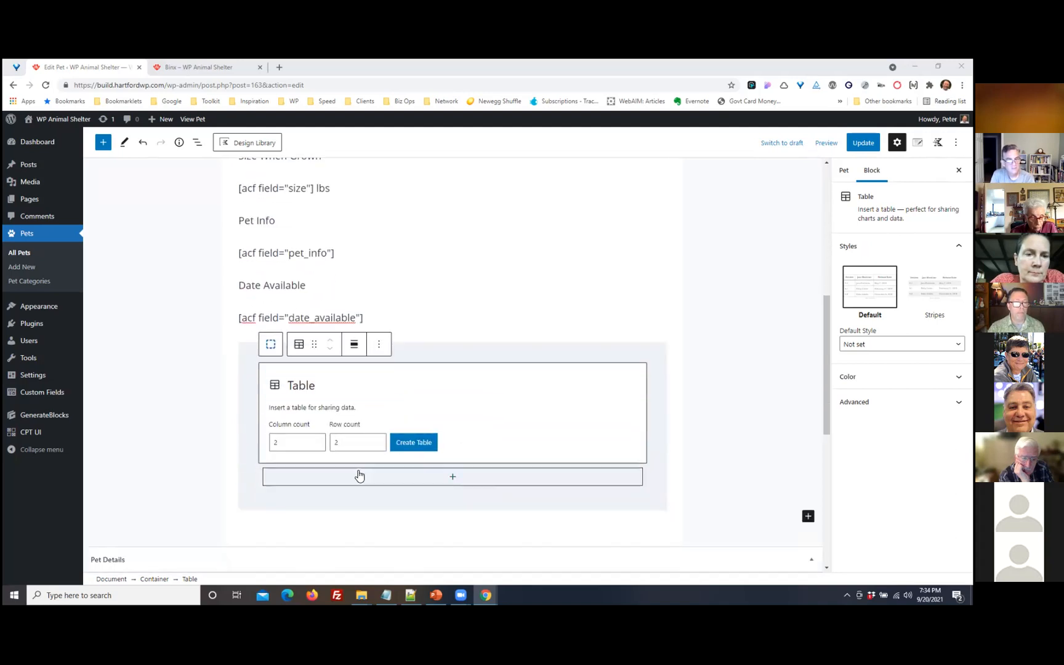
double_click(344, 441)
type("7")
left_click(279, 444)
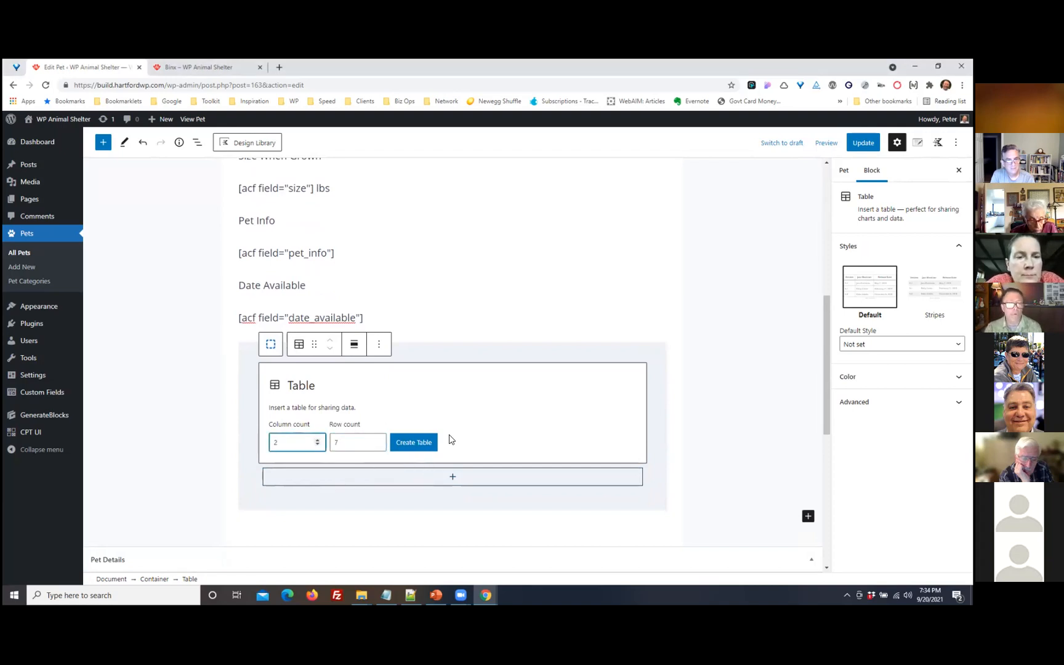
left_click(425, 442)
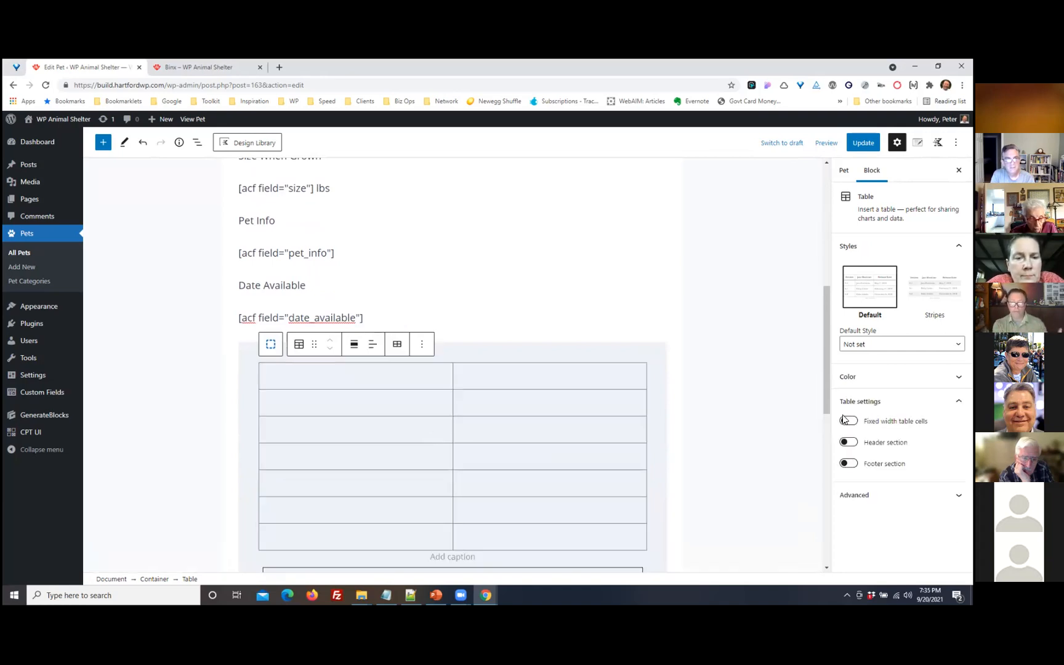
Move the Breed label from its paragraph into the first cell of the table's first row
scroll(486, 245, "up", 4)
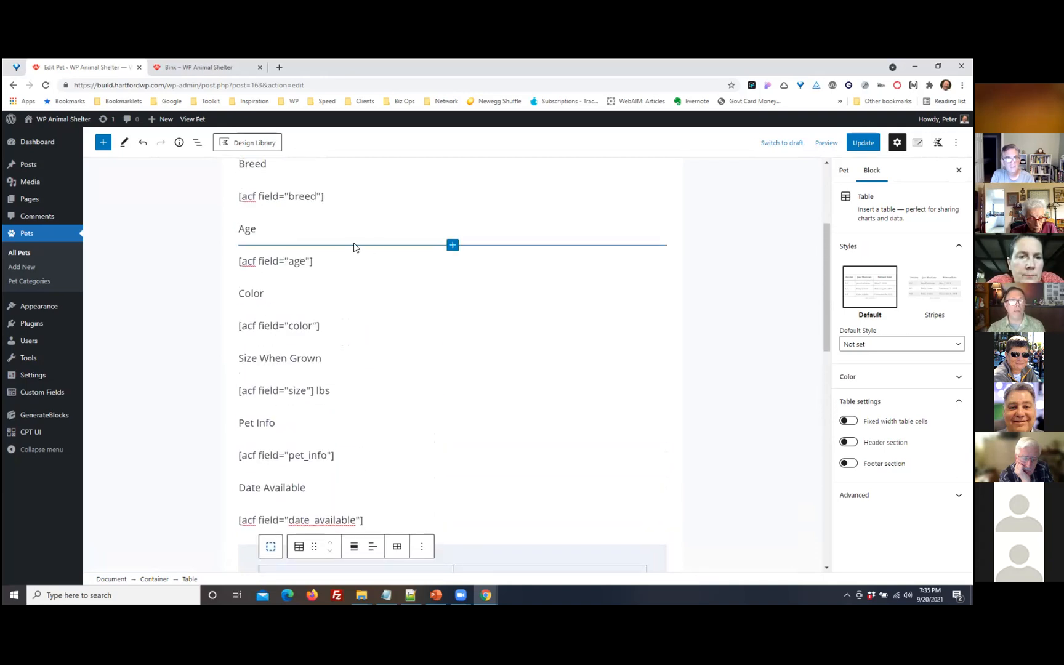
scroll(301, 212, "up", 2)
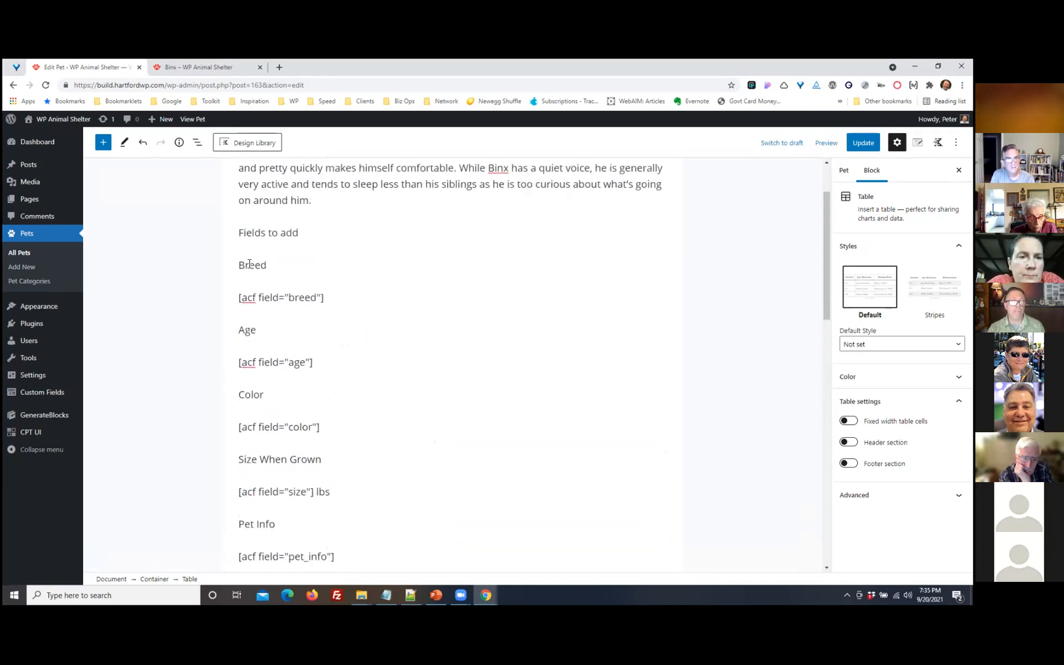
double_click(250, 263)
key("ctrl+c")
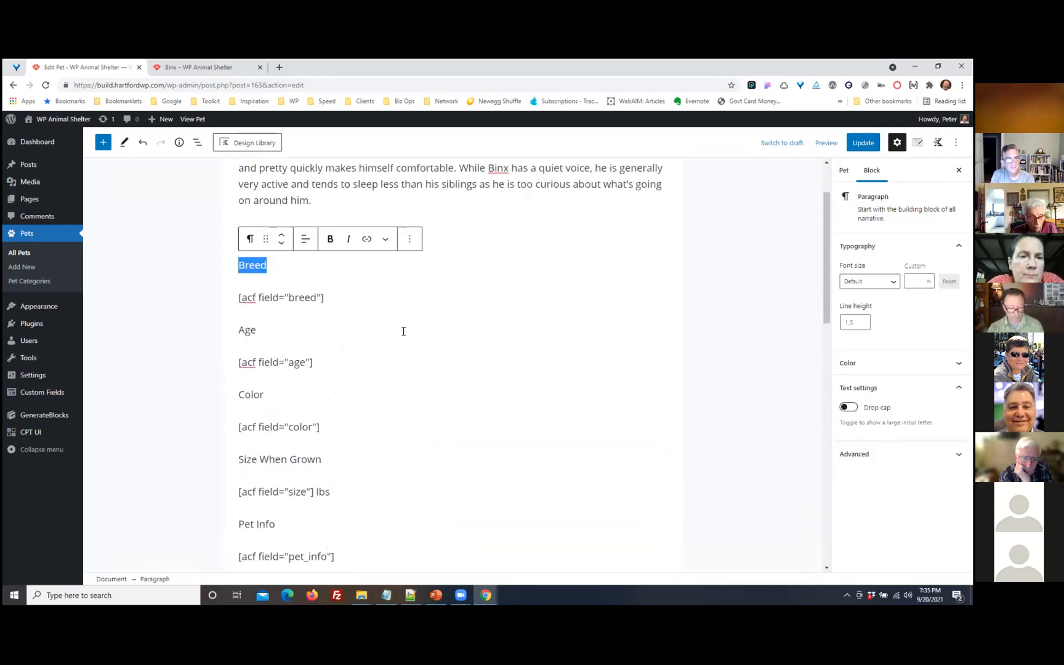
key("BackSpace")
scroll(408, 339, "down", 3)
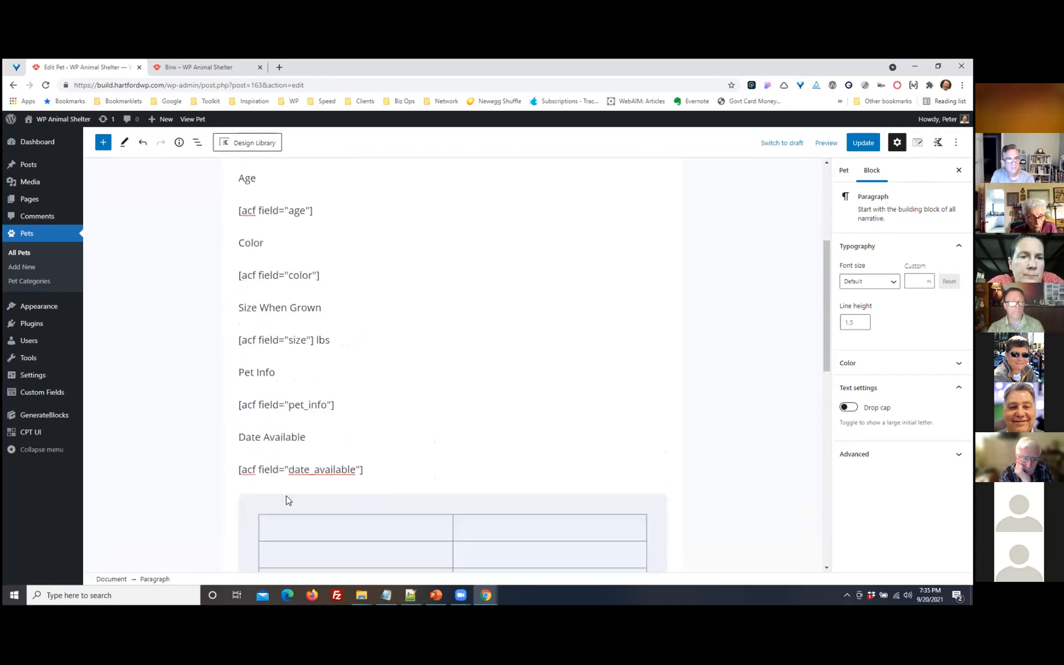
left_click(299, 526)
key("ctrl+v")
scroll(354, 498, "down", 1)
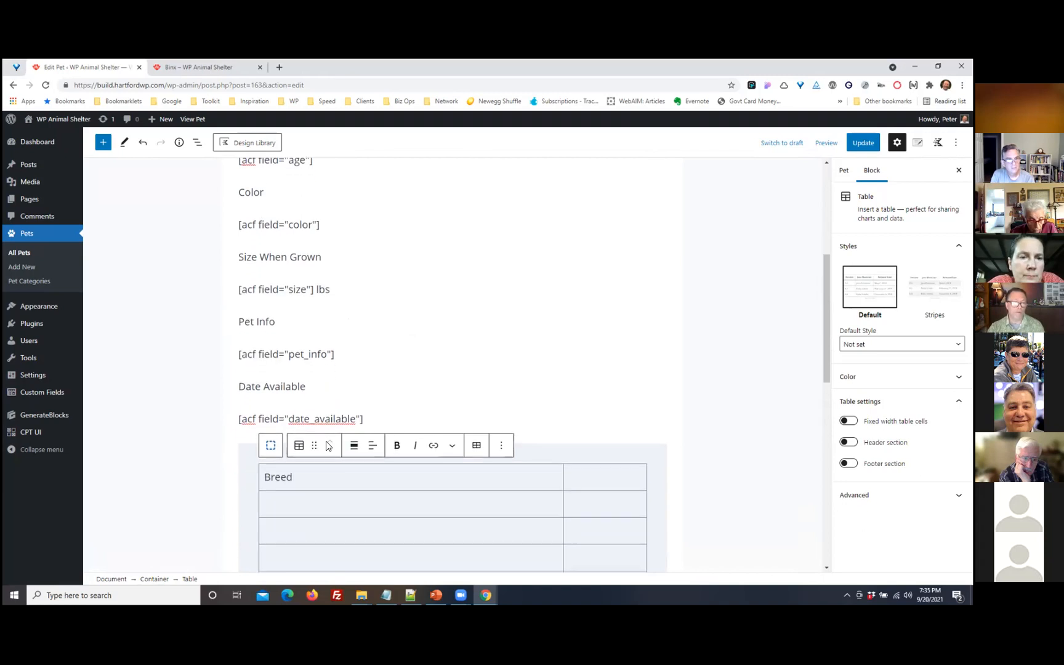
Copy the [acf field="breed"] shortcode into the second cell of the Breed row
scroll(371, 416, "up", 3)
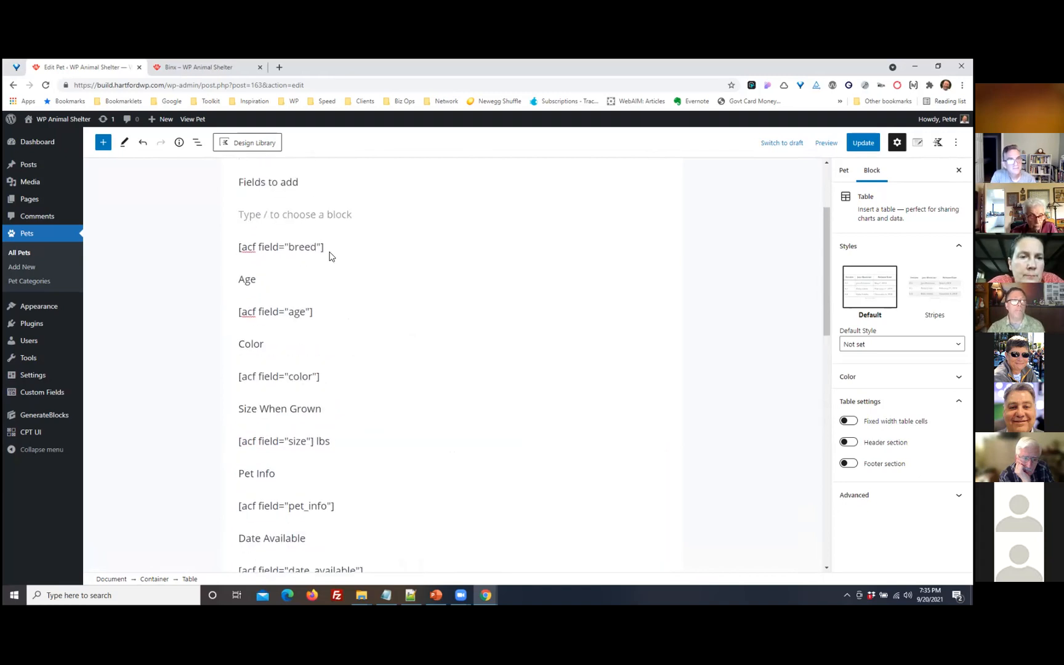
left_click_drag(323, 246, 239, 250)
key("ctrl+c")
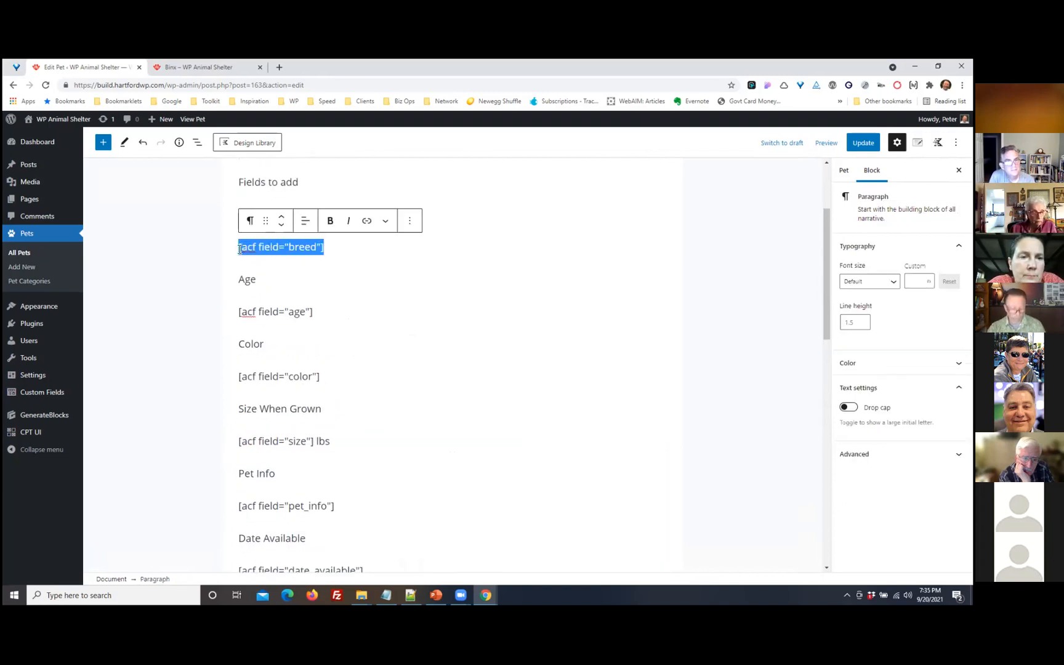
scroll(616, 437, "down", 3)
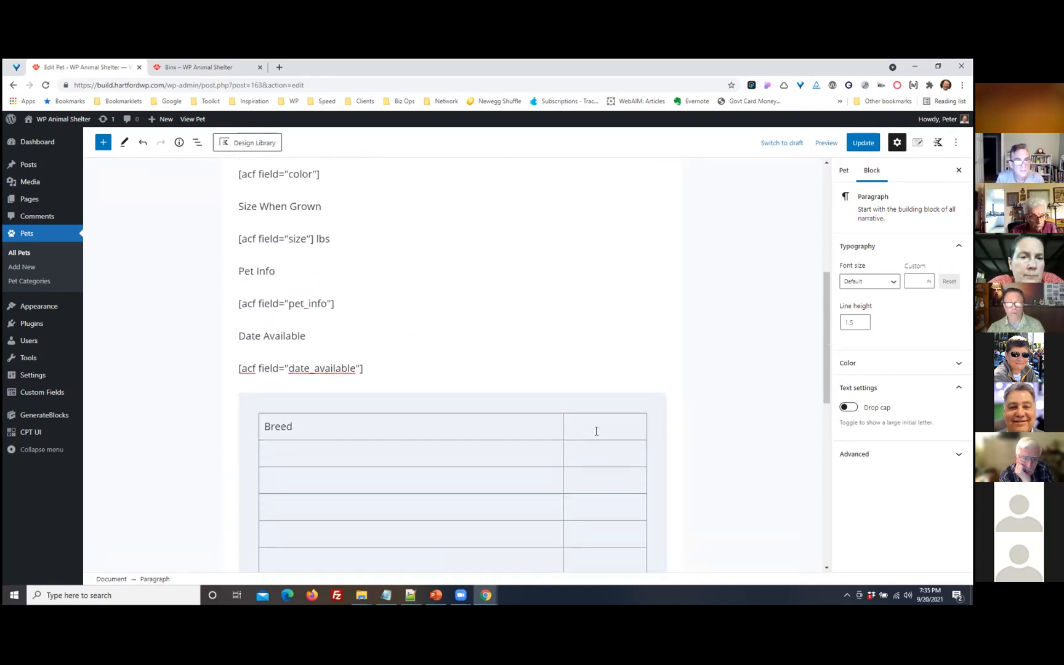
left_click(596, 430)
key("ctrl+v")
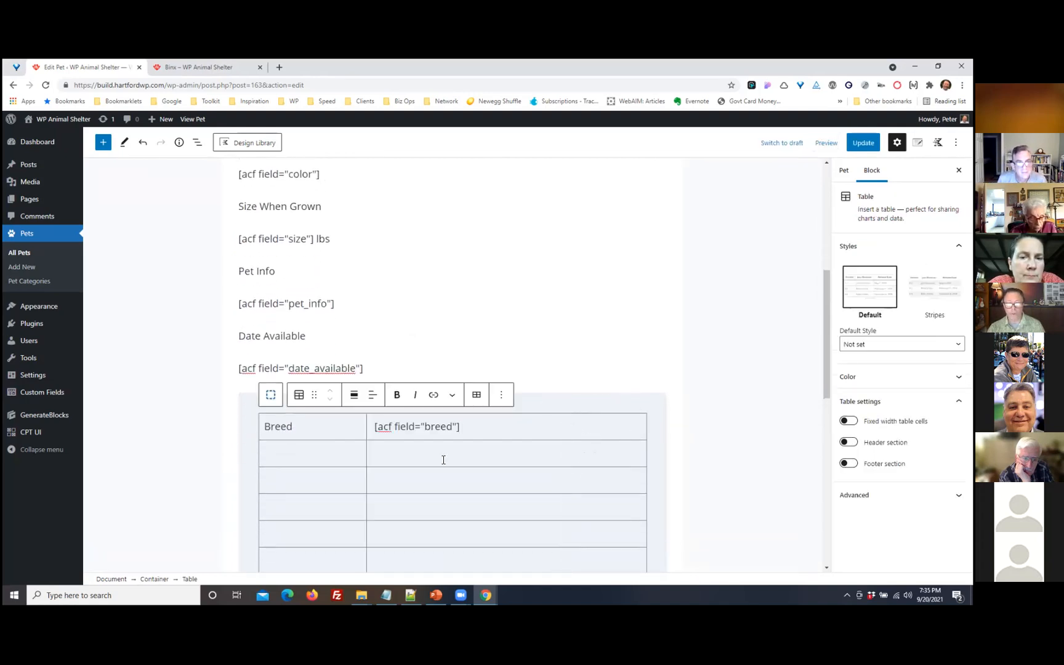
Paste the breed shortcode into the second column of the table's remaining six rows
key("Down")
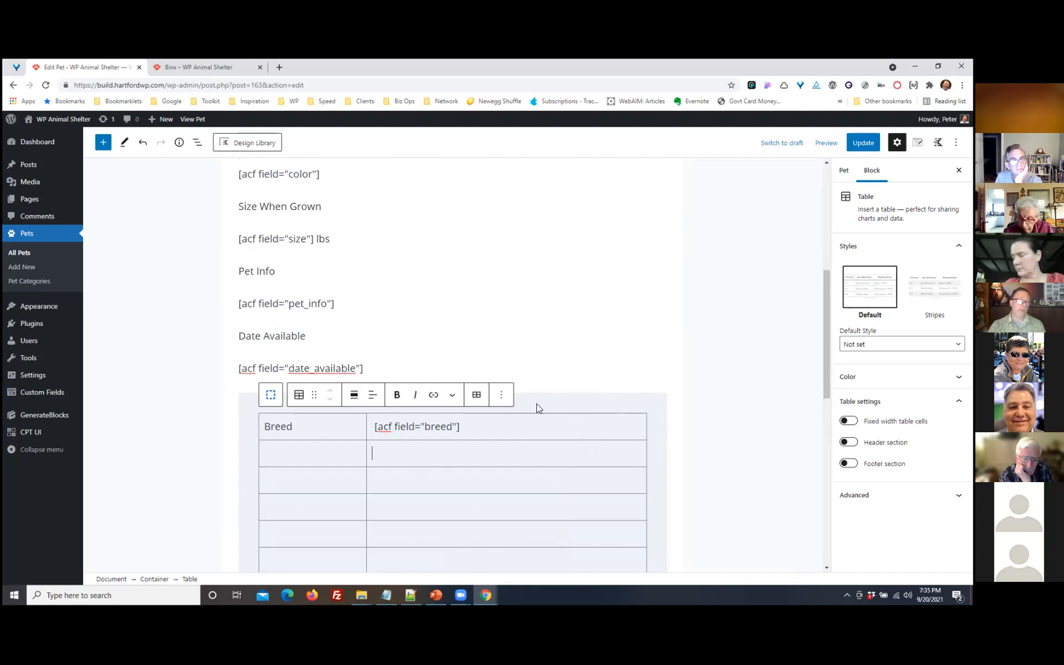
key("ctrl+v")
key("Down")
key("ctrl+v")
key("Down")
key("ctrl+v")
scroll(450, 474, "down", 2)
left_click(423, 377)
key("ctrl+v")
left_click(408, 408)
key("ctrl+v")
left_click(409, 432)
key("ctrl+v")
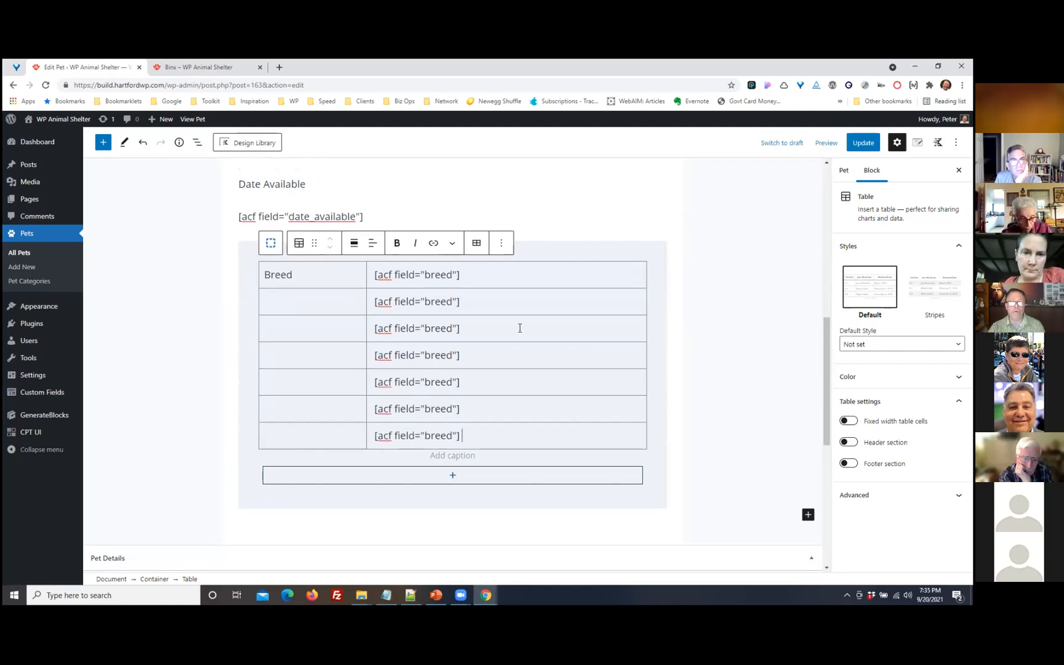
Change the field names in the shortcodes of table rows two to four to age, color and size
scroll(493, 380, "up", 2)
scroll(496, 378, "up", 3)
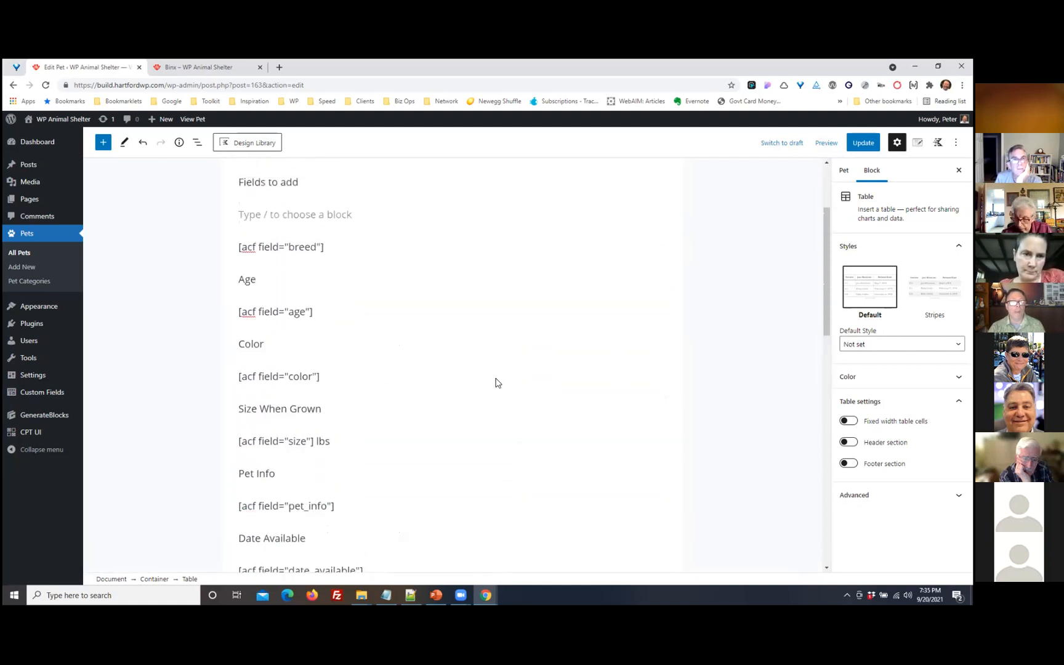
scroll(496, 378, "down", 2)
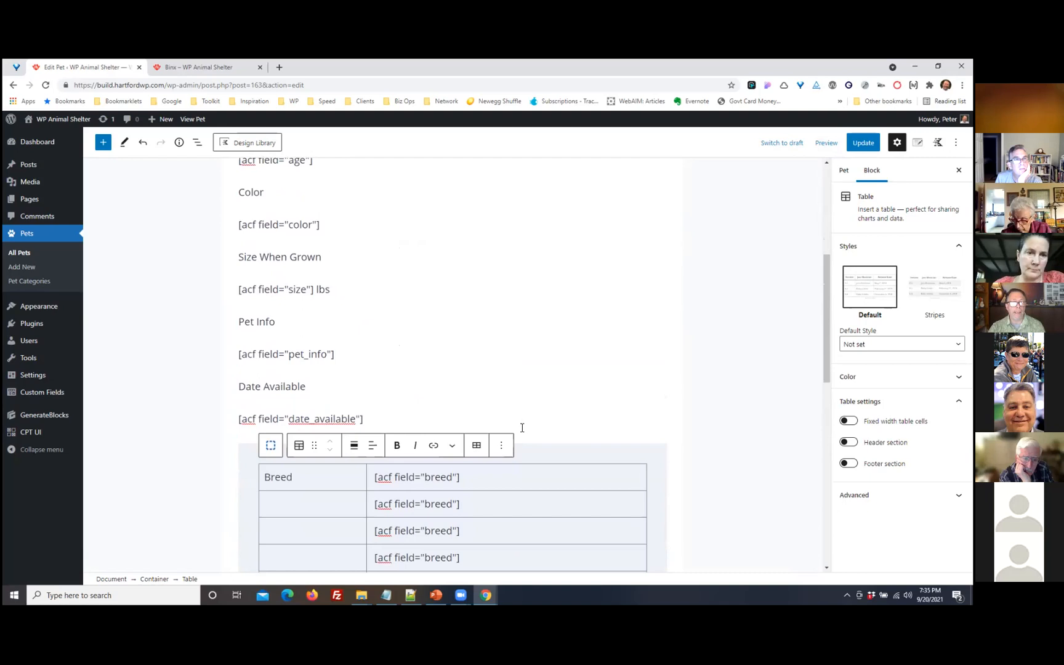
double_click(437, 504)
type("age")
double_click(441, 530)
type("color")
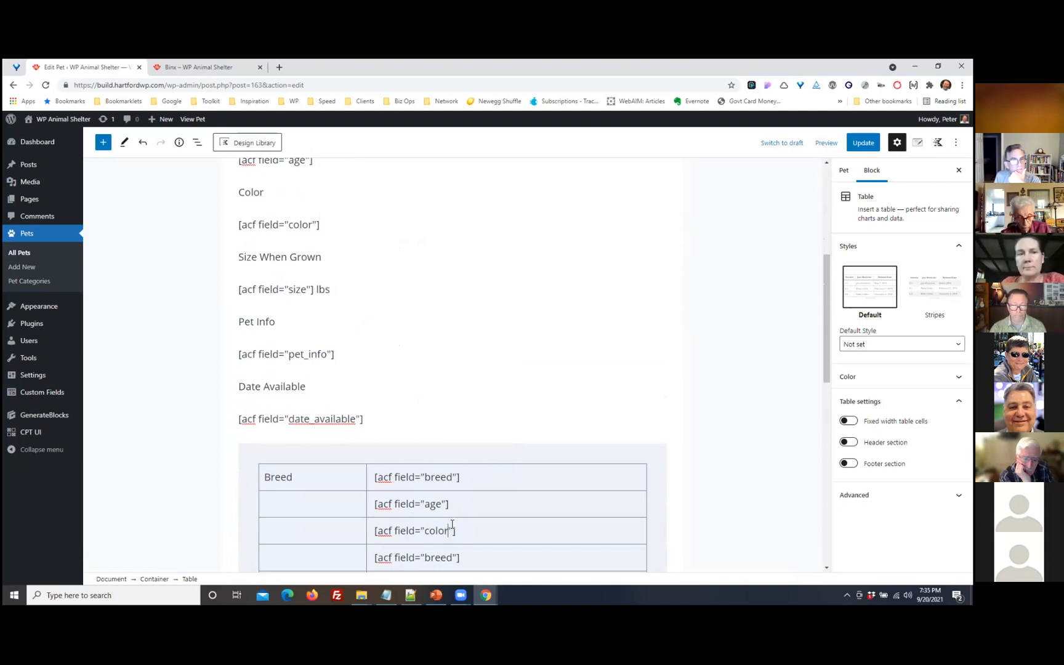
double_click(439, 558)
type("size")
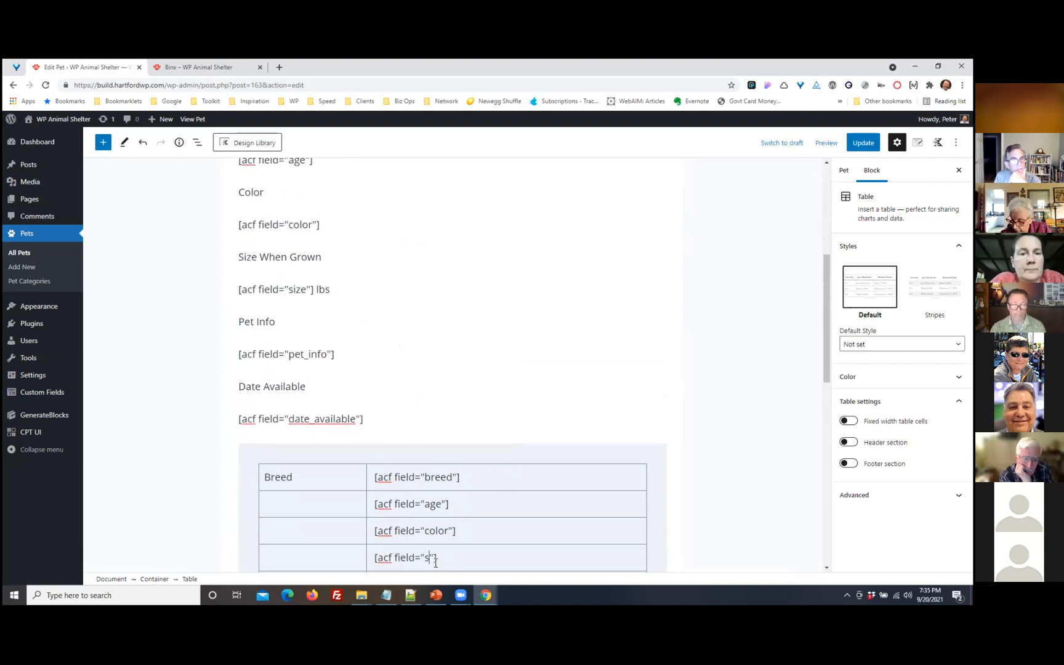
scroll(442, 332, "up", 2)
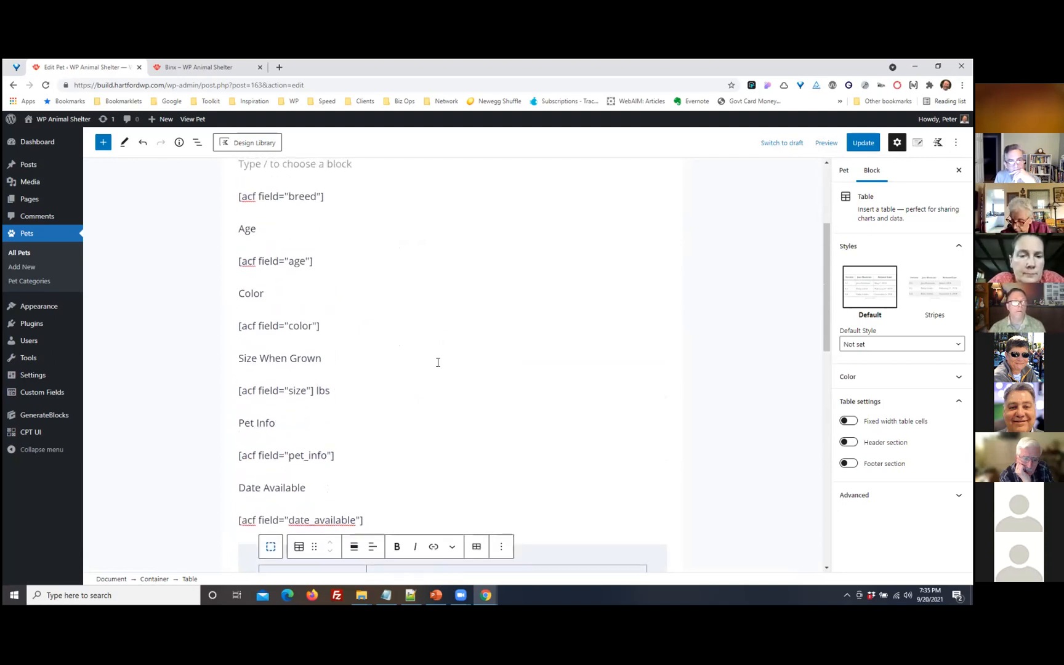
scroll(342, 420, "down", 2)
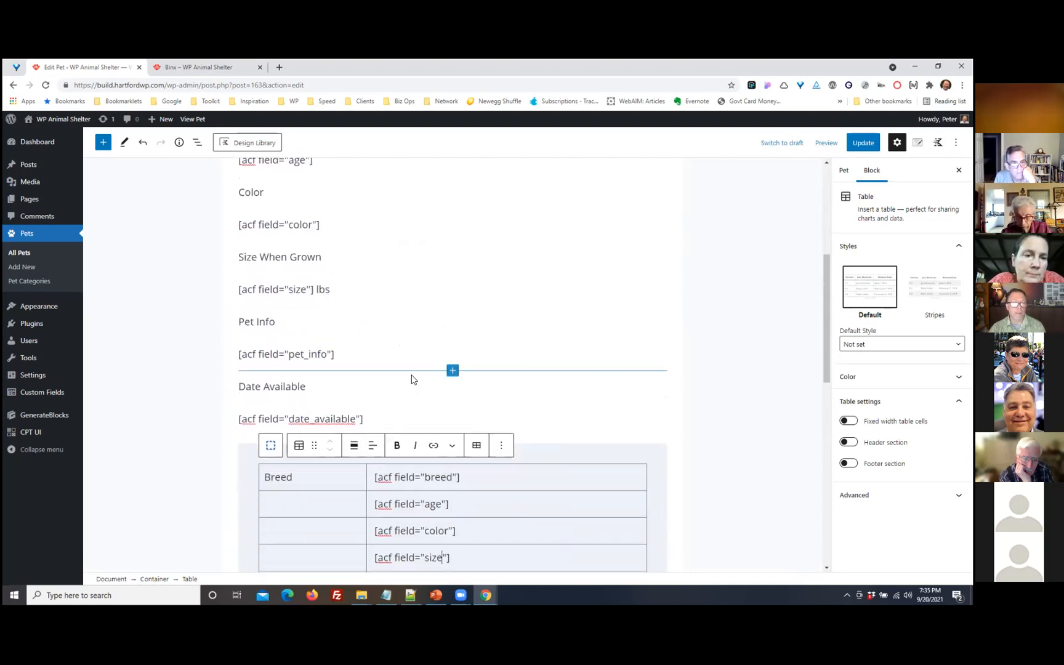
scroll(411, 375, "down", 1)
scroll(511, 370, "down", 2)
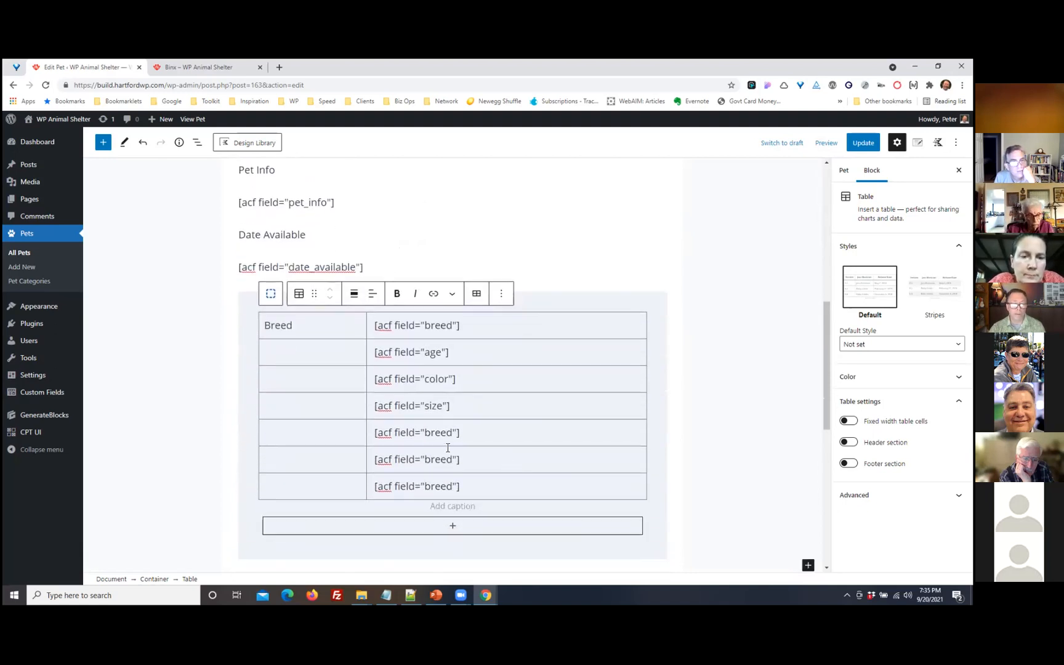
Change the field name in the fifth table row's shortcode to pet_info
double_click(436, 430)
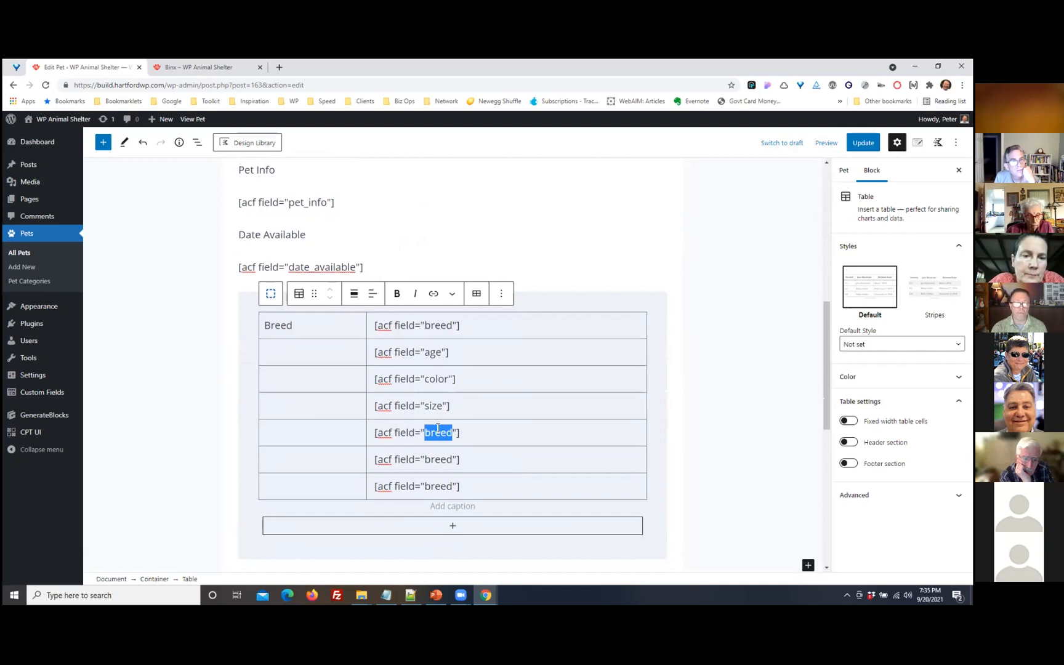
type("pet-info")
scroll(438, 375, "up", 3)
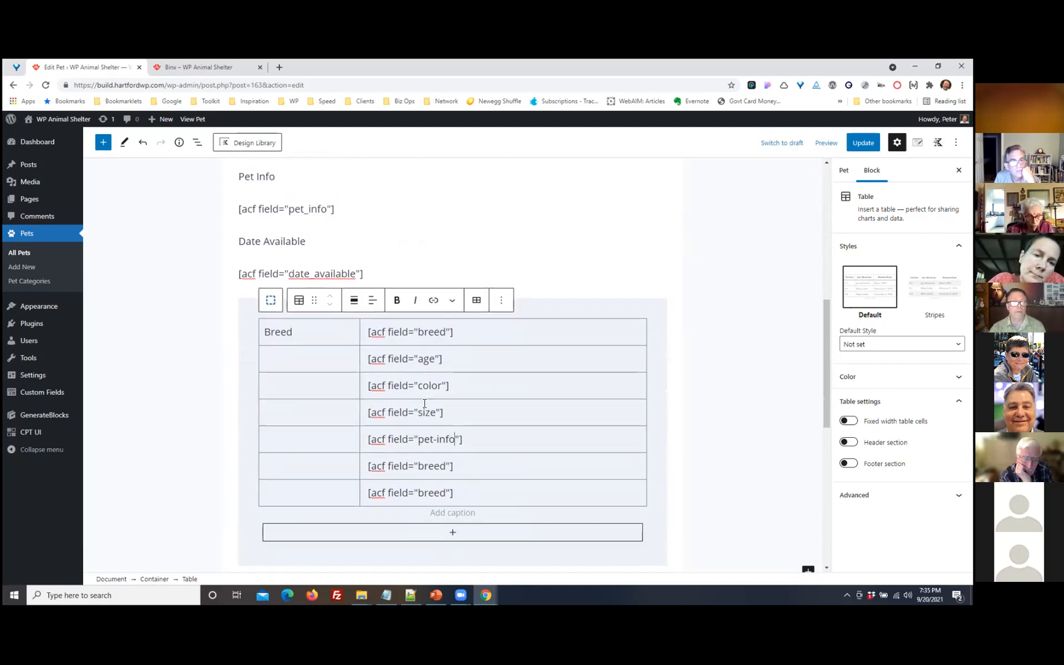
scroll(477, 363, "down", 3)
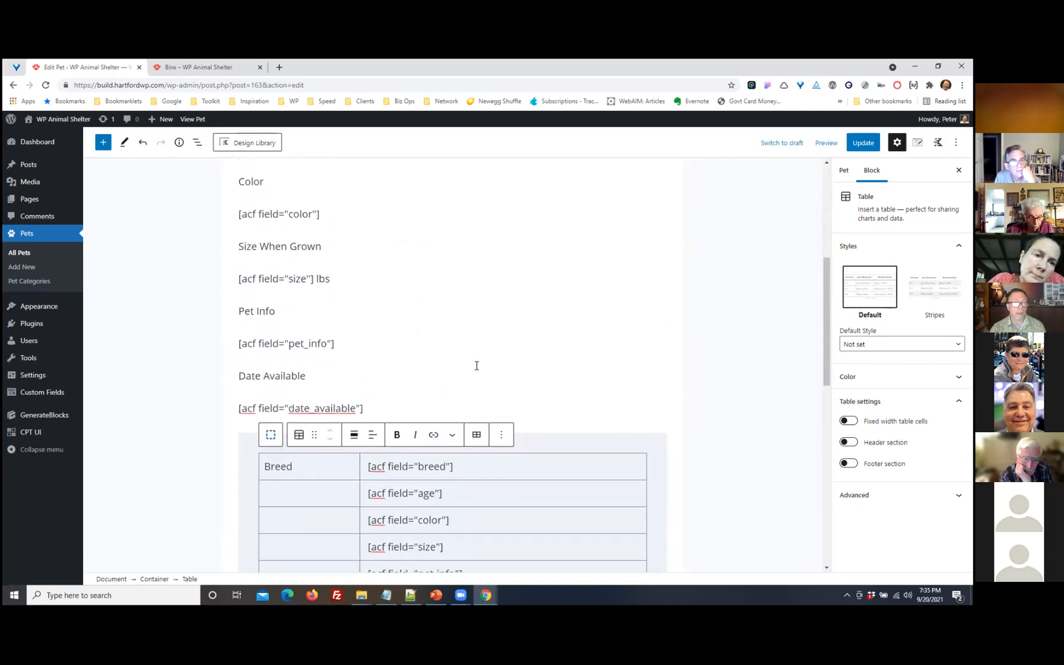
scroll(411, 419, "up", 1)
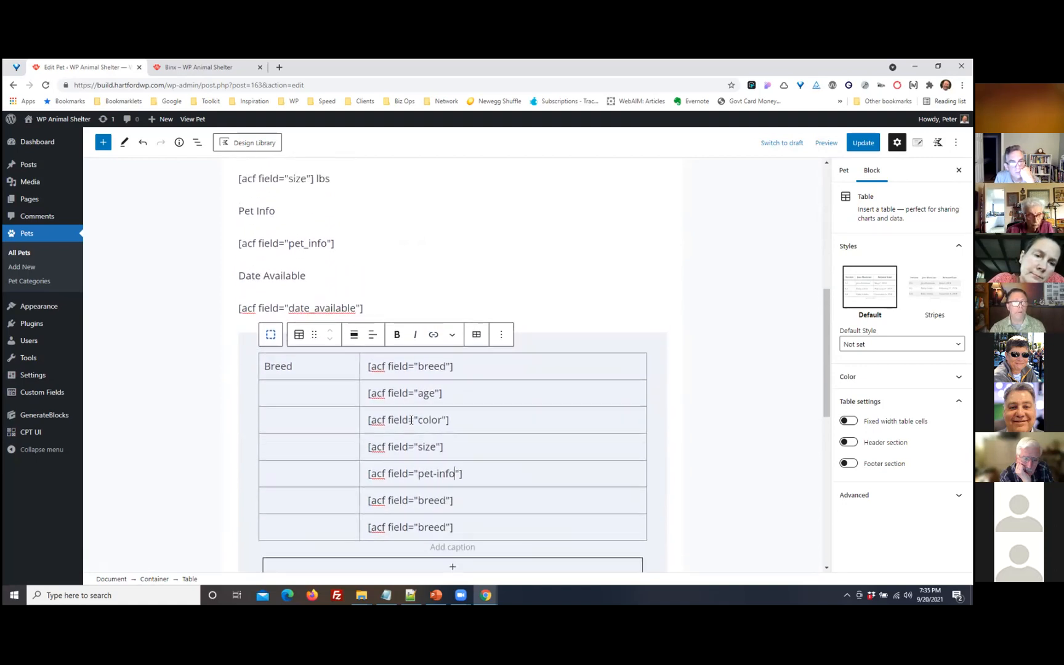
double_click(432, 500)
left_click(435, 483)
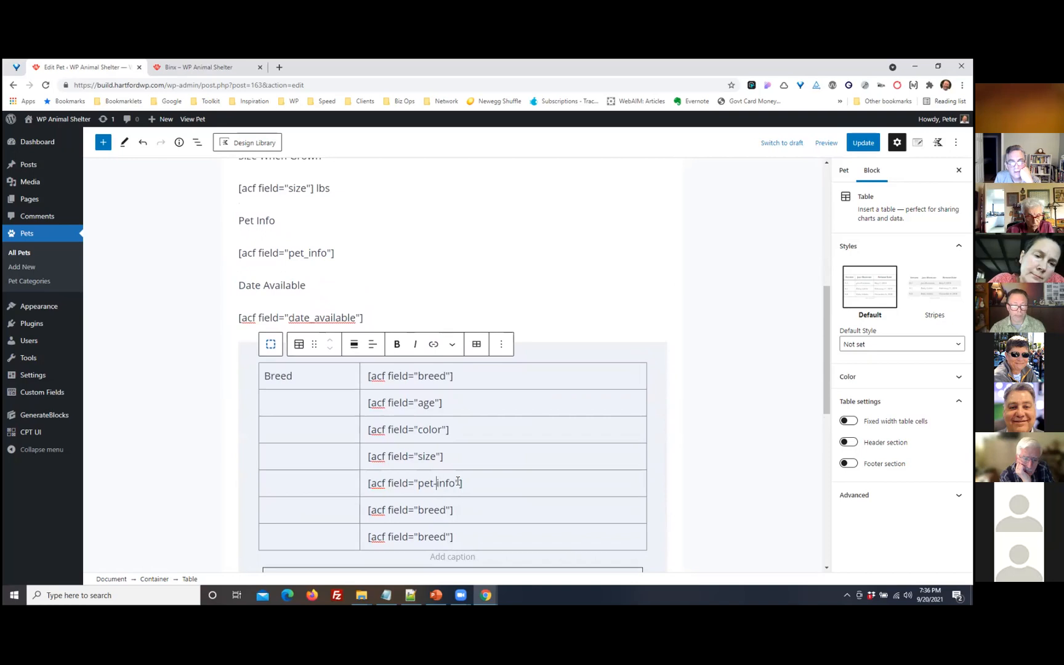
key("BackSpace")
type("_")
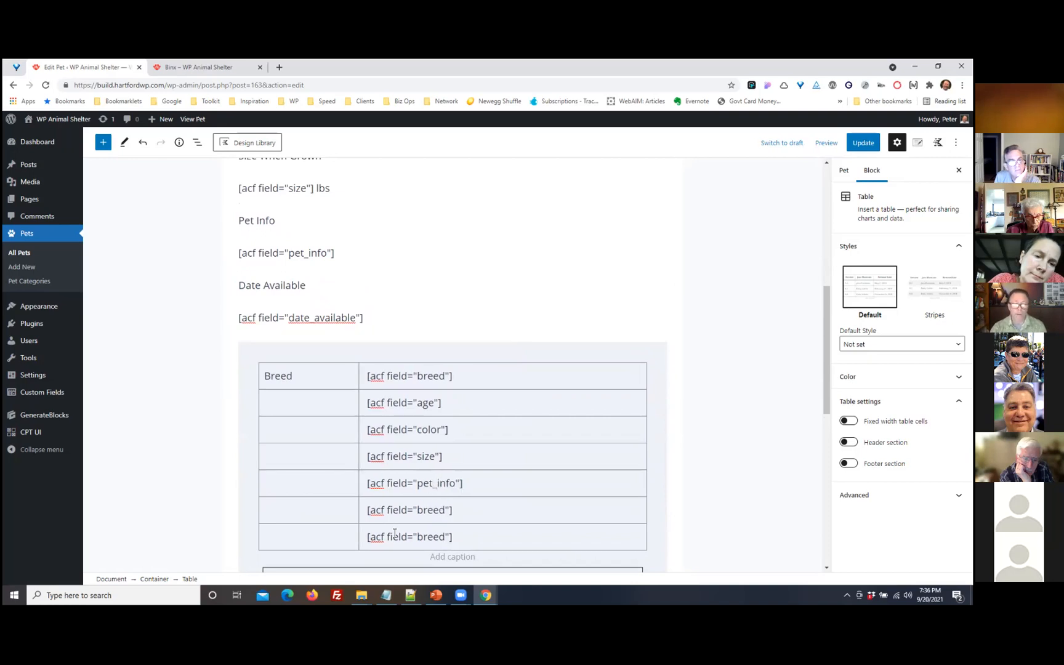
Change the sixth row's shortcode field name to date_available and clear the field name in the last row's shortcode
double_click(431, 511)
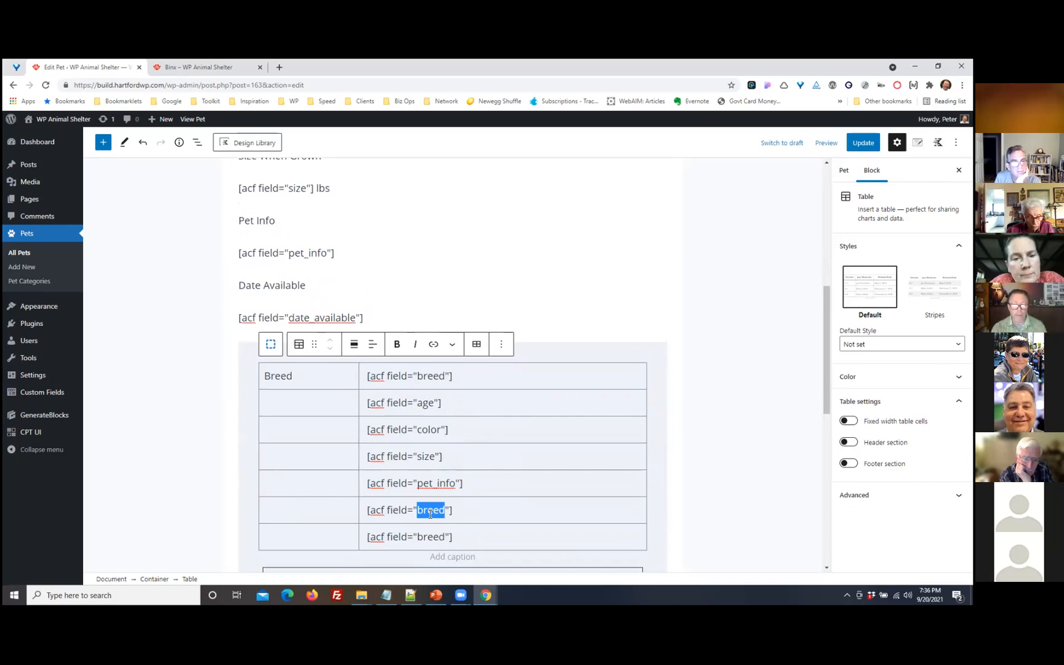
type("date_av")
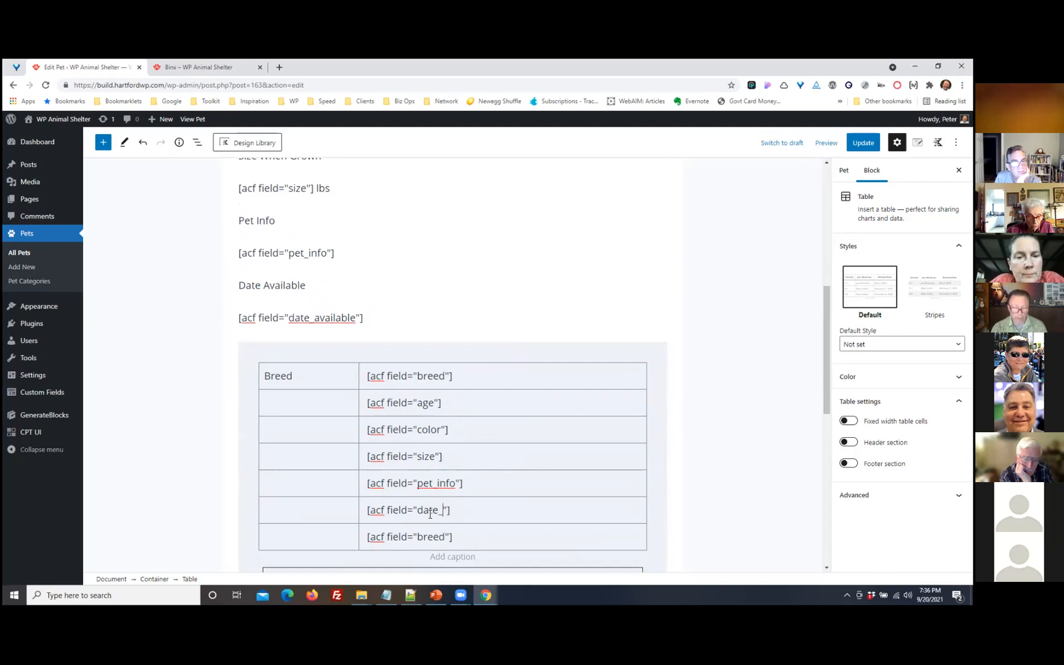
type("ailable")
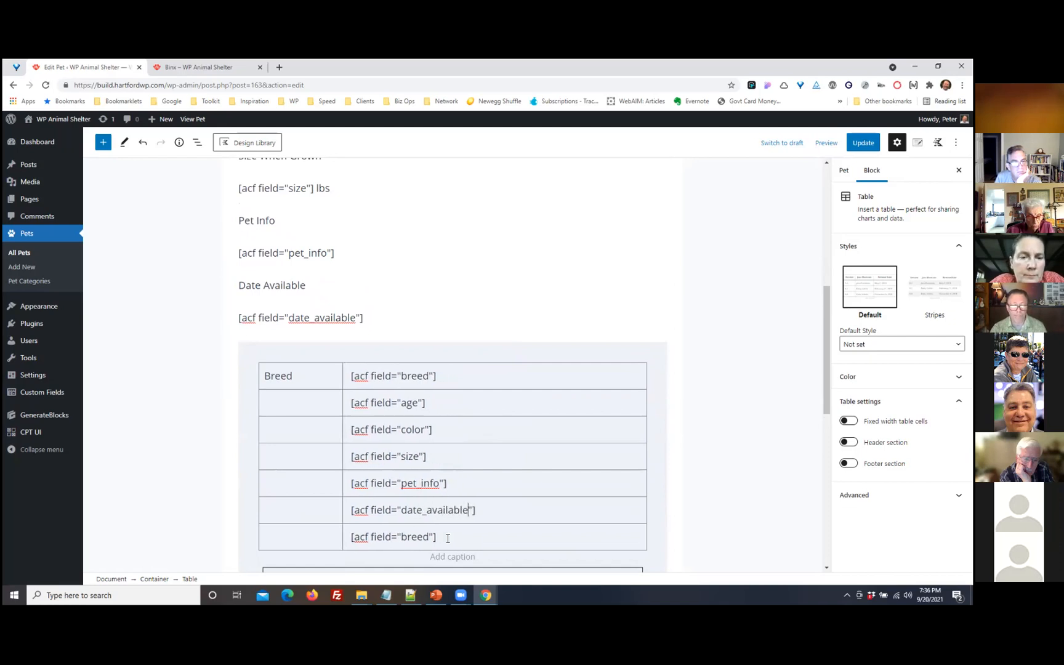
double_click(421, 537)
type("f")
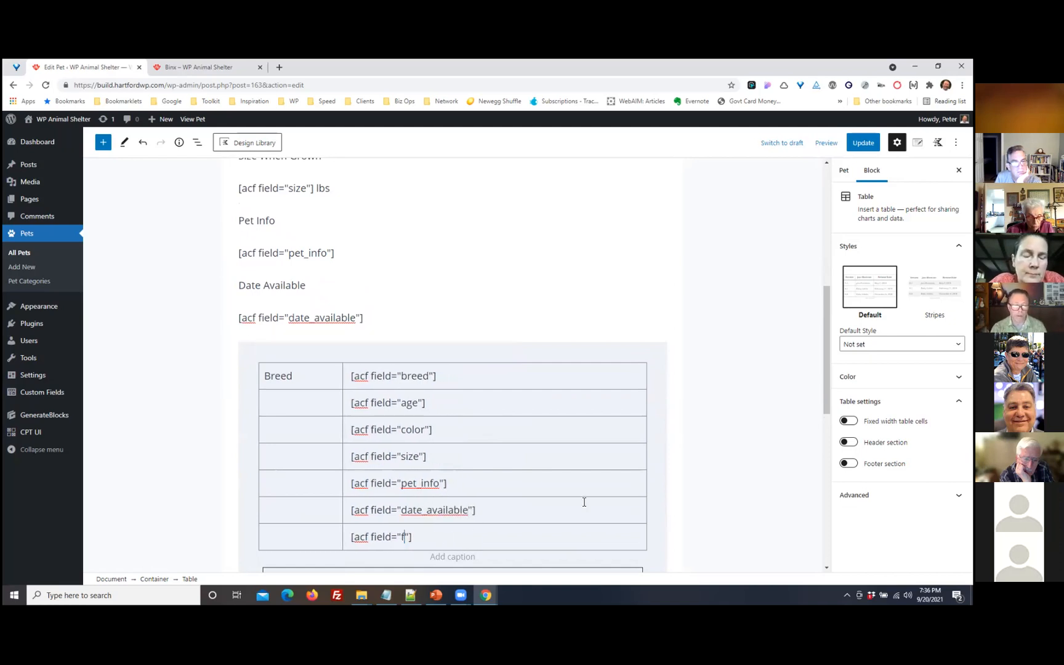
type("a")
key("BackSpace")
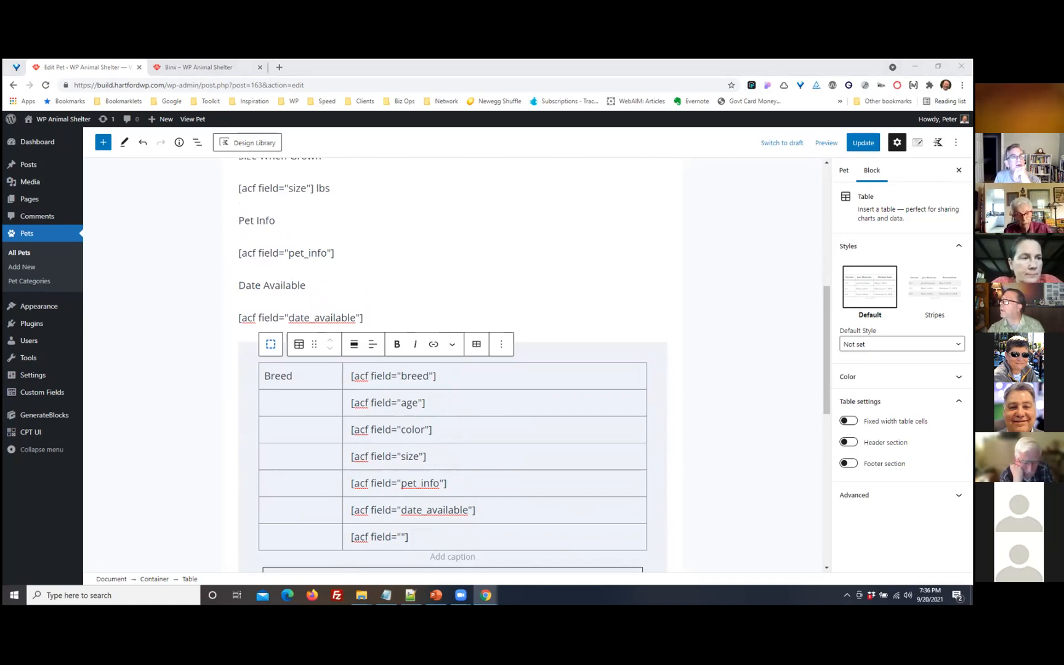
left_click(403, 533)
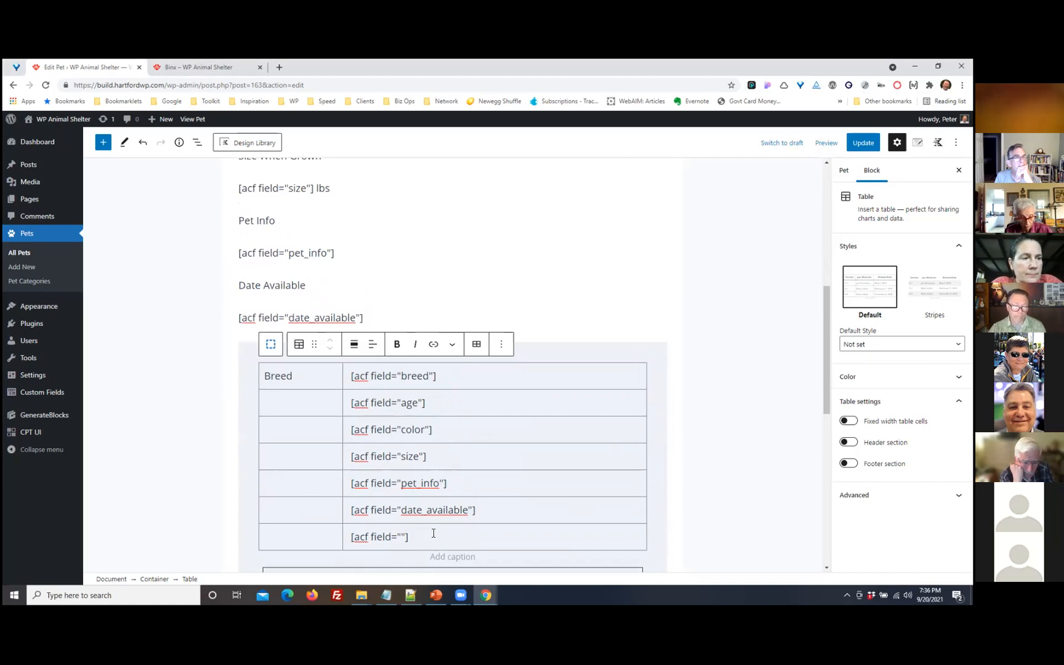
Label the last two table rows Date Available and Adoption Fee, and enter adoption_fee as the last shortcode's field name
left_click(295, 538)
type("Adoption Fee")
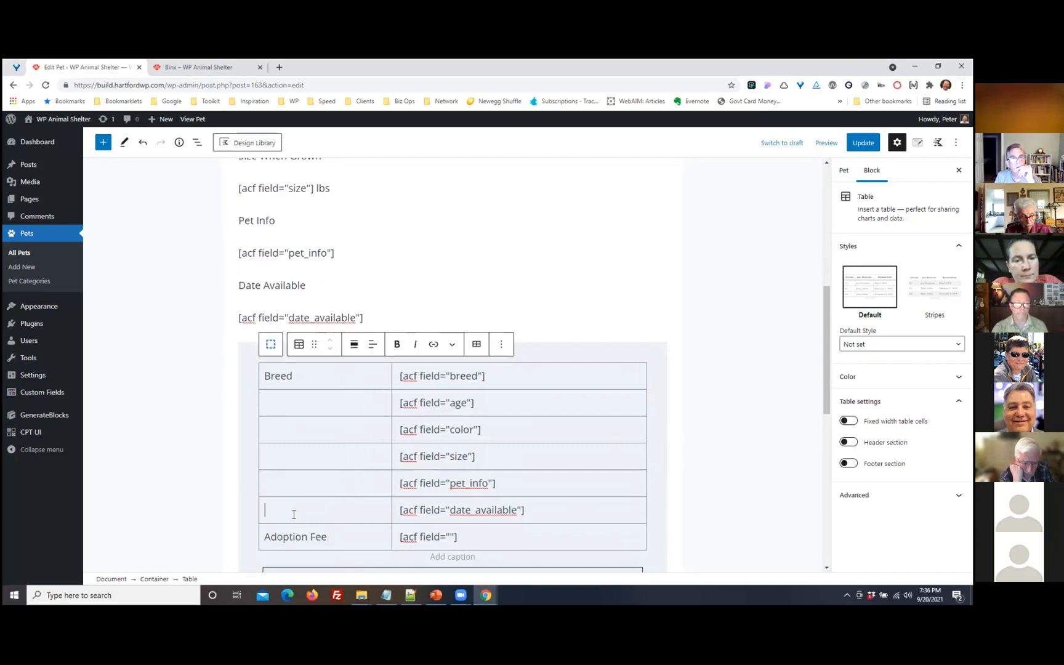
left_click(294, 514)
type("Date Availa")
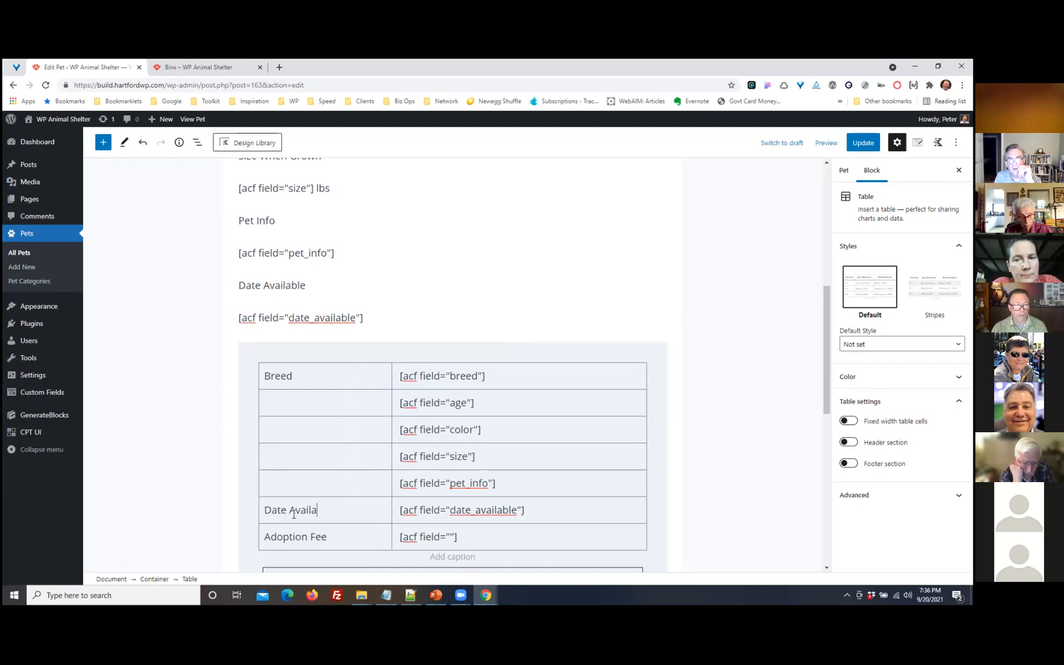
type("ble")
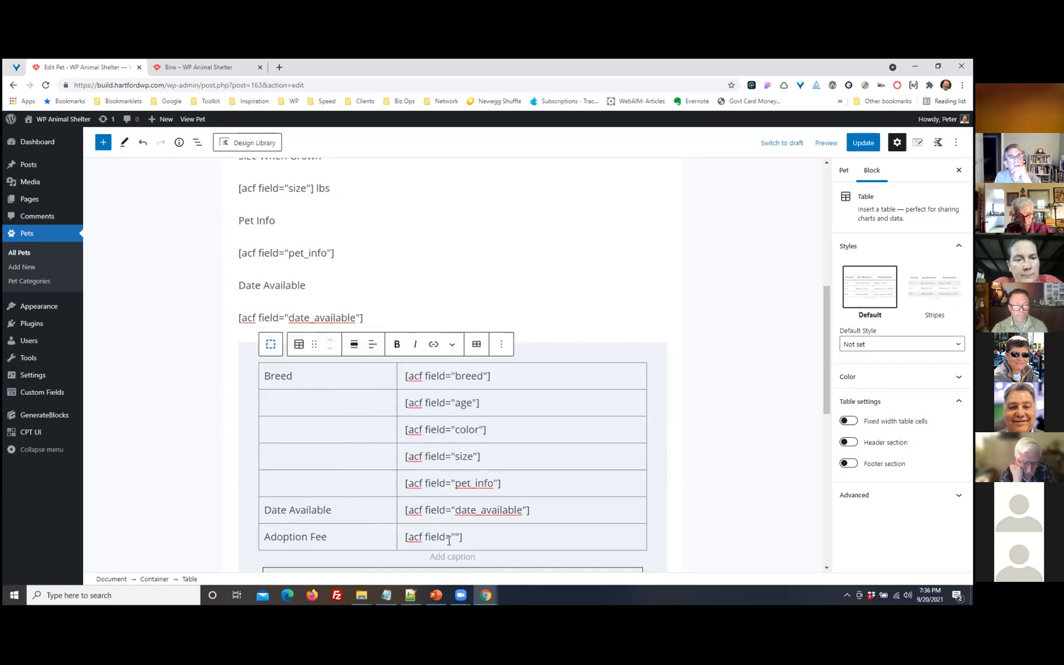
type("adoption")
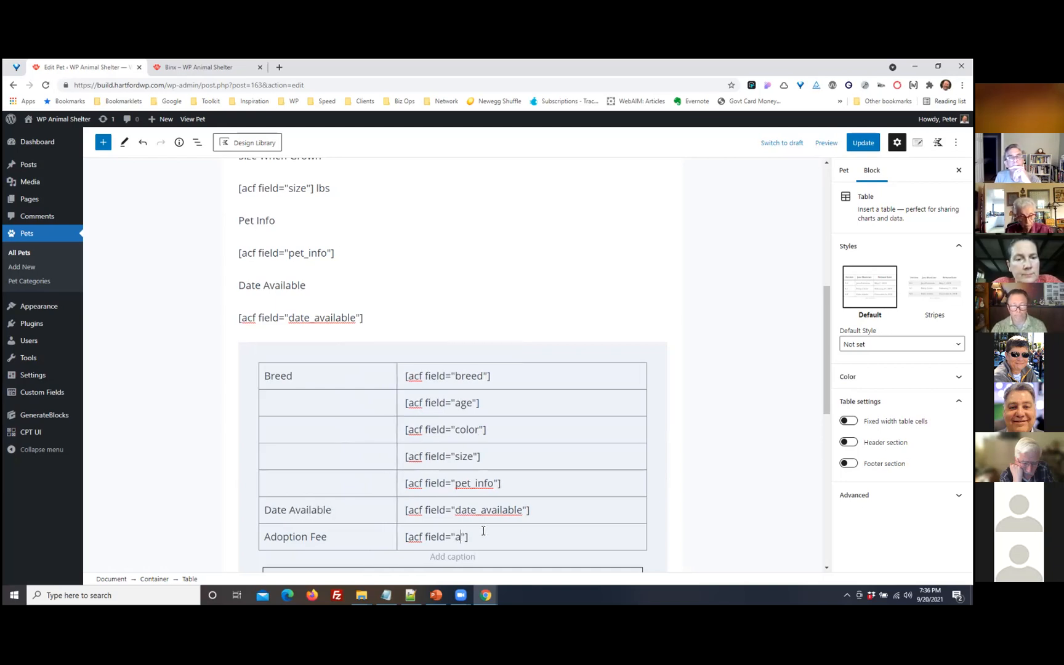
type("_fee")
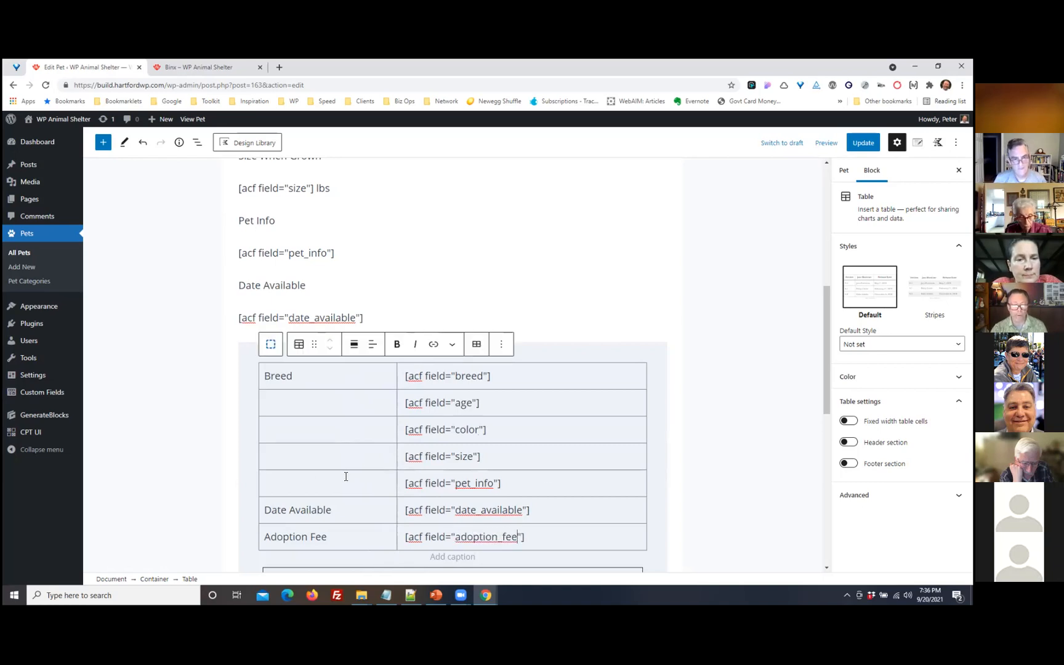
Label the second and third table rows Age and Color
left_click(293, 402)
type("Age")
left_click(269, 429)
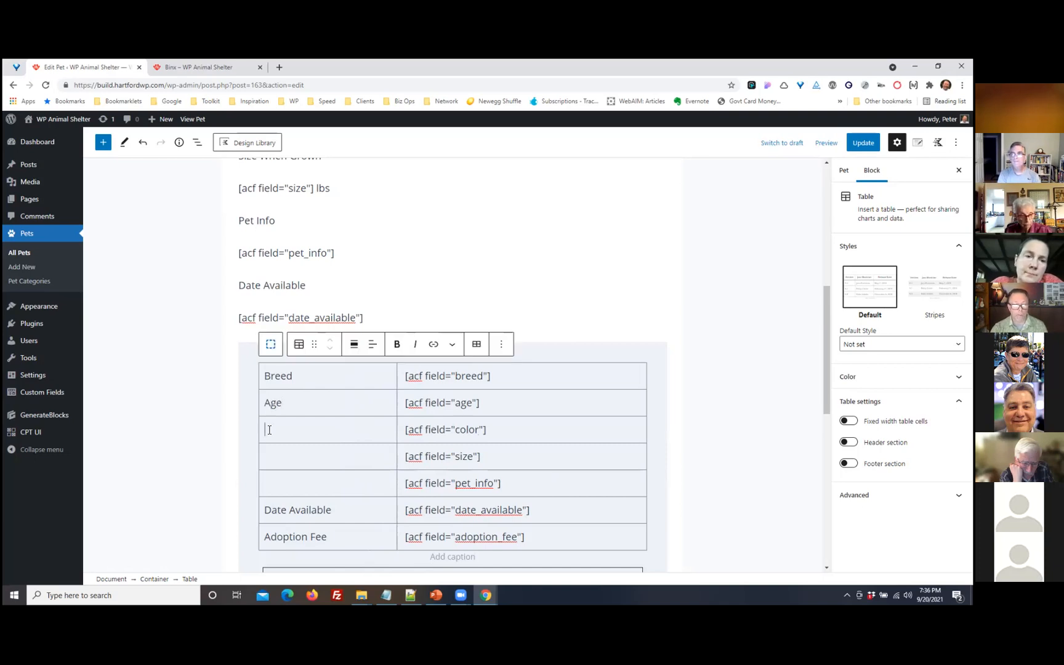
type("Color")
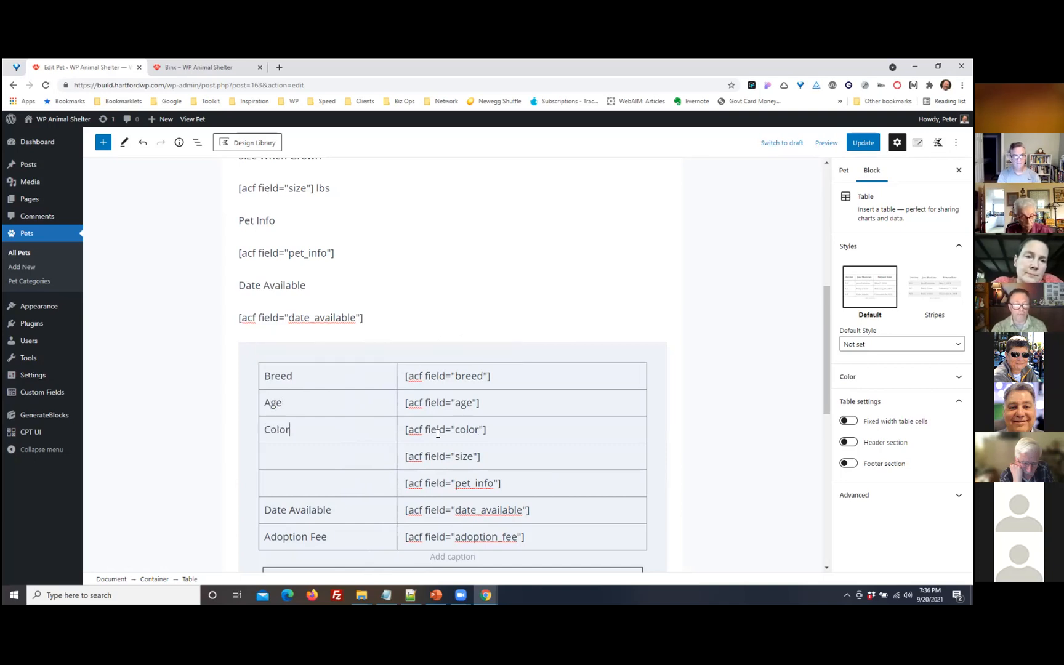
Label the fourth and fifth table rows Size When Grown and Pet Info
left_click(361, 459)
type("Siz")
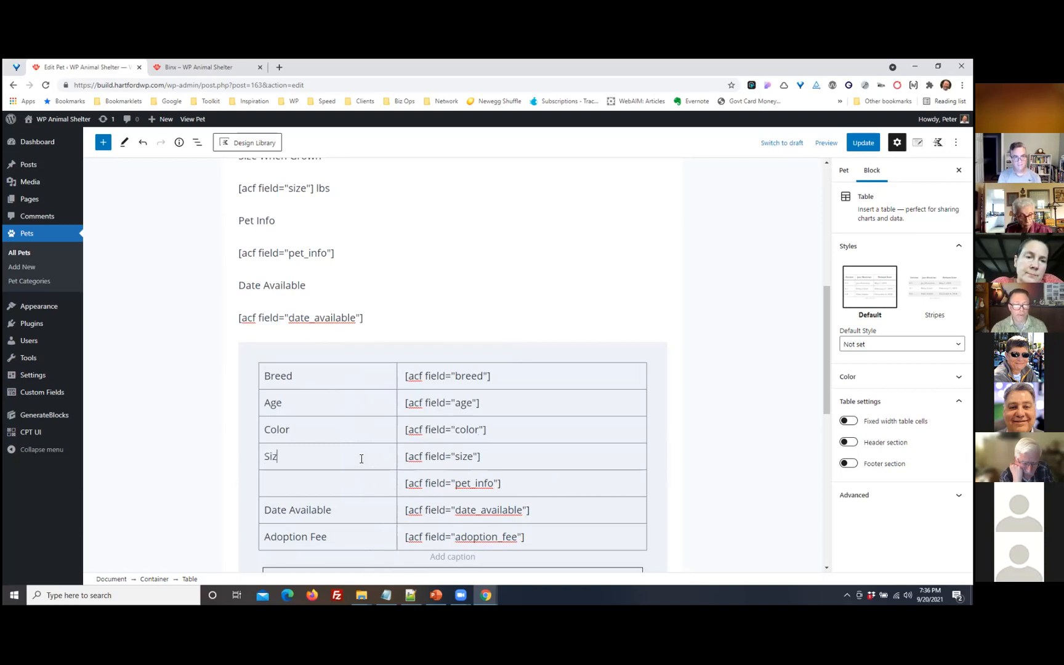
type("e wh")
key("BackSpace")
key("BackSpace")
type("When ")
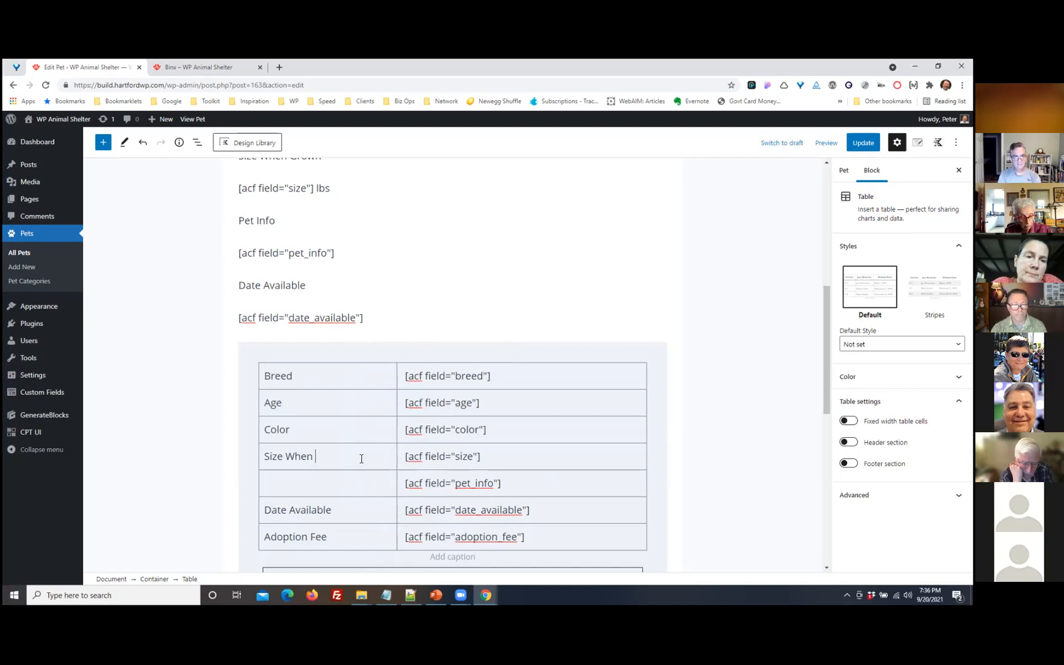
type("Grown")
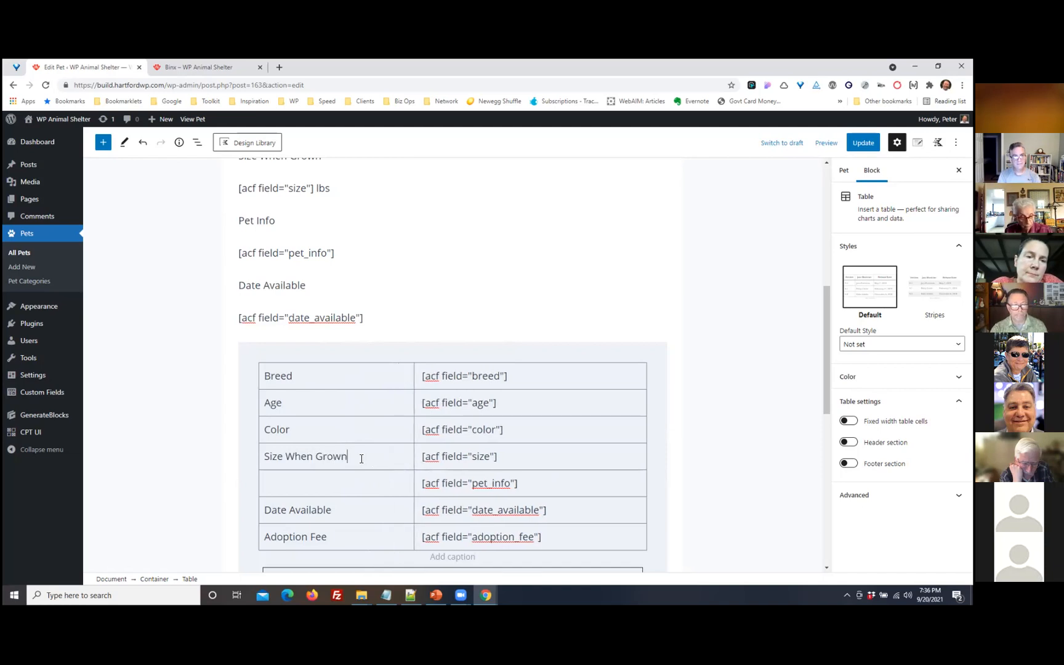
left_click(307, 478)
type("P")
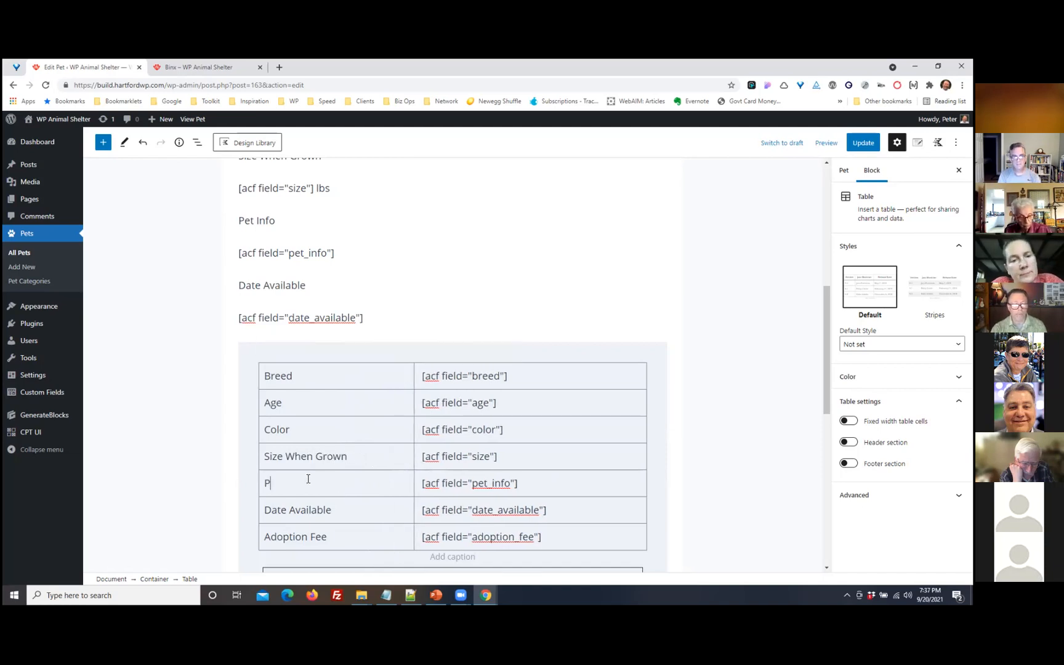
type("et Info")
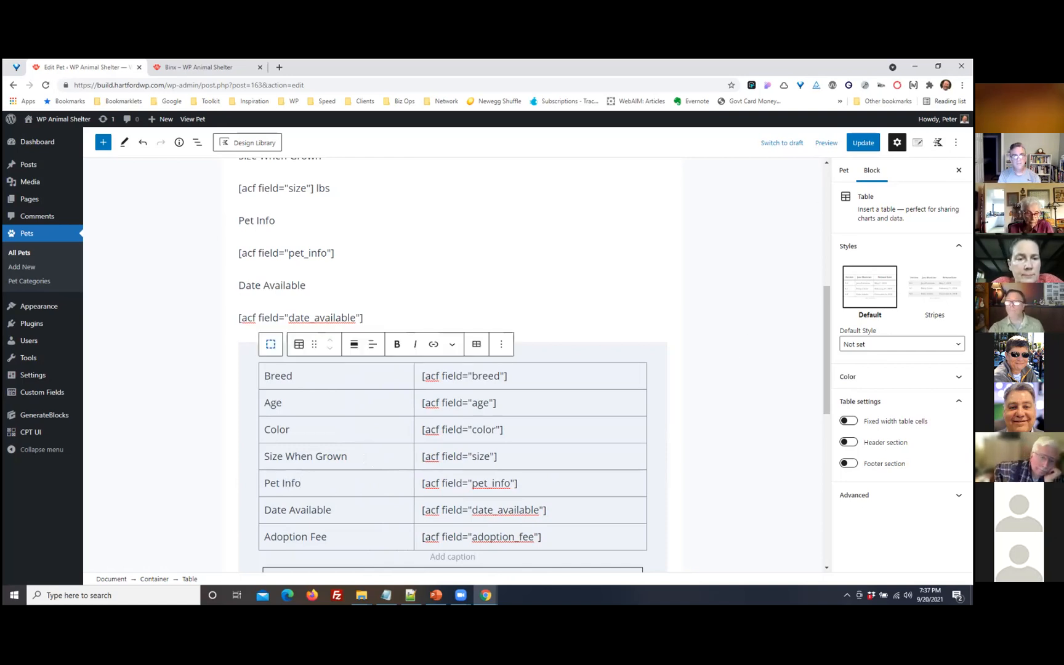
Update the Binx pet post and check the finished field table on its published page
left_click(863, 143)
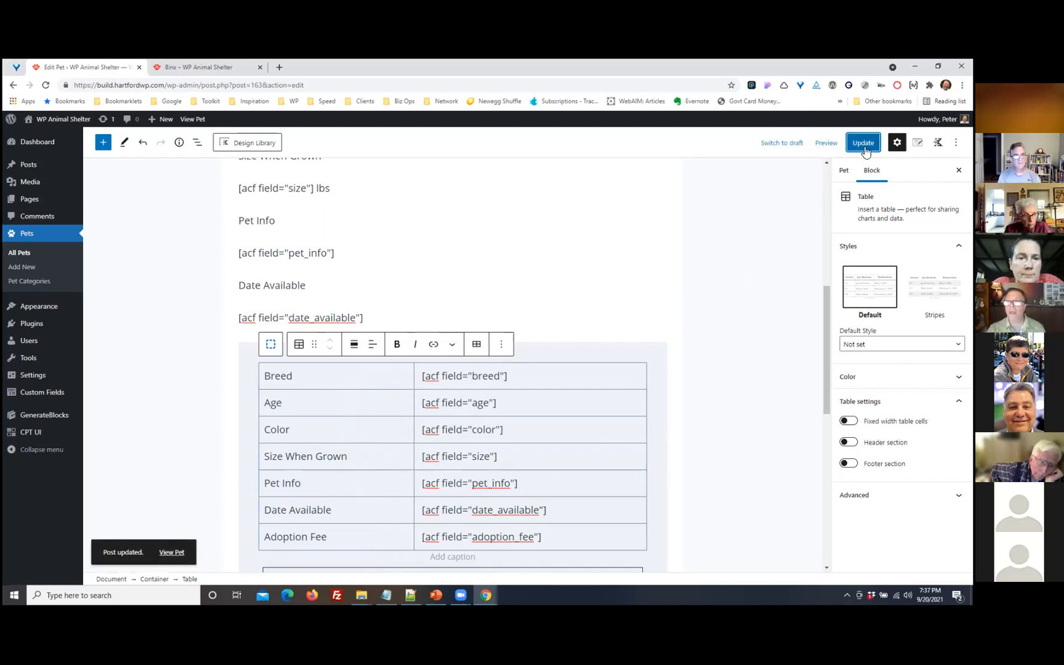
left_click(171, 552)
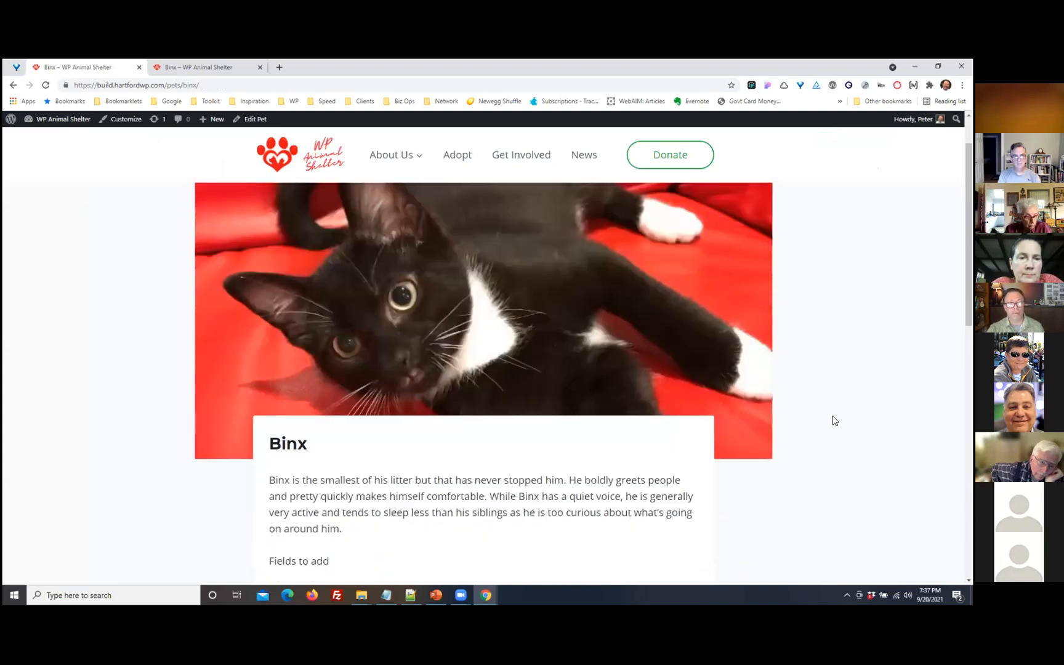
scroll(833, 422, "down", 10)
scroll(835, 422, "down", 2)
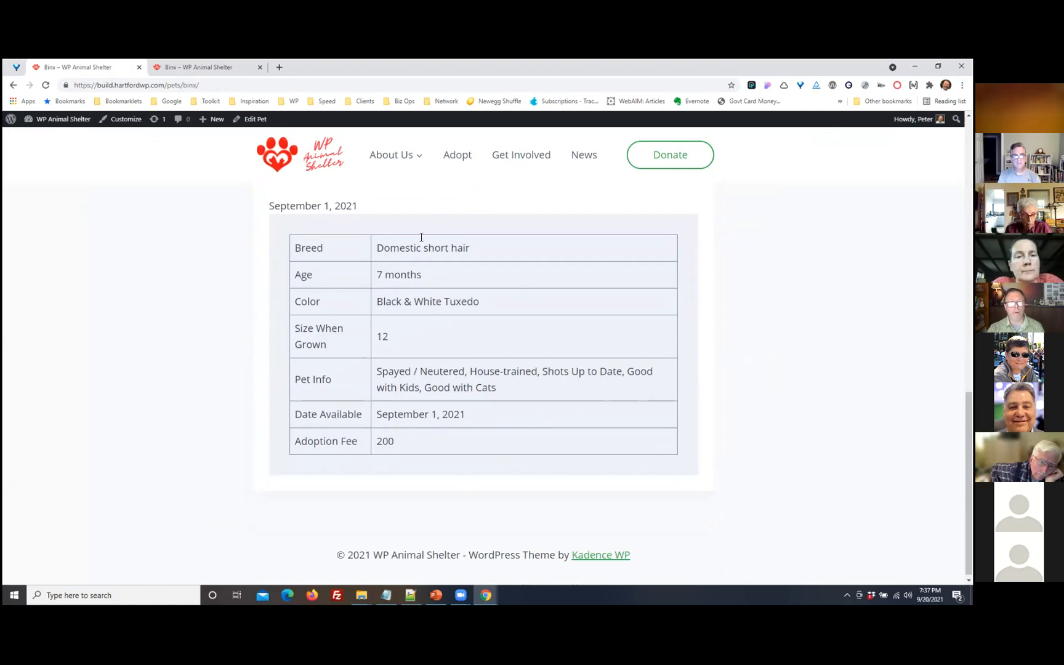
scroll(375, 336, "up", 2)
scroll(491, 409, "down", 1)
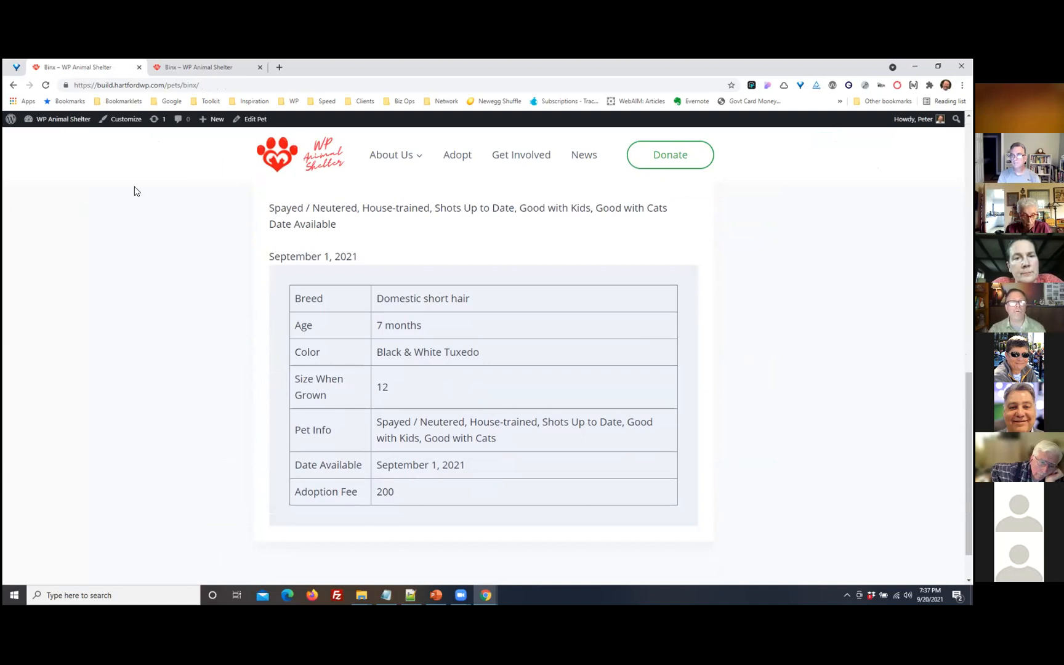
Reopen Binx for editing and delete the "Fields to add" paragraph and all standalone label and shortcode paragraphs above the table
left_click(261, 120)
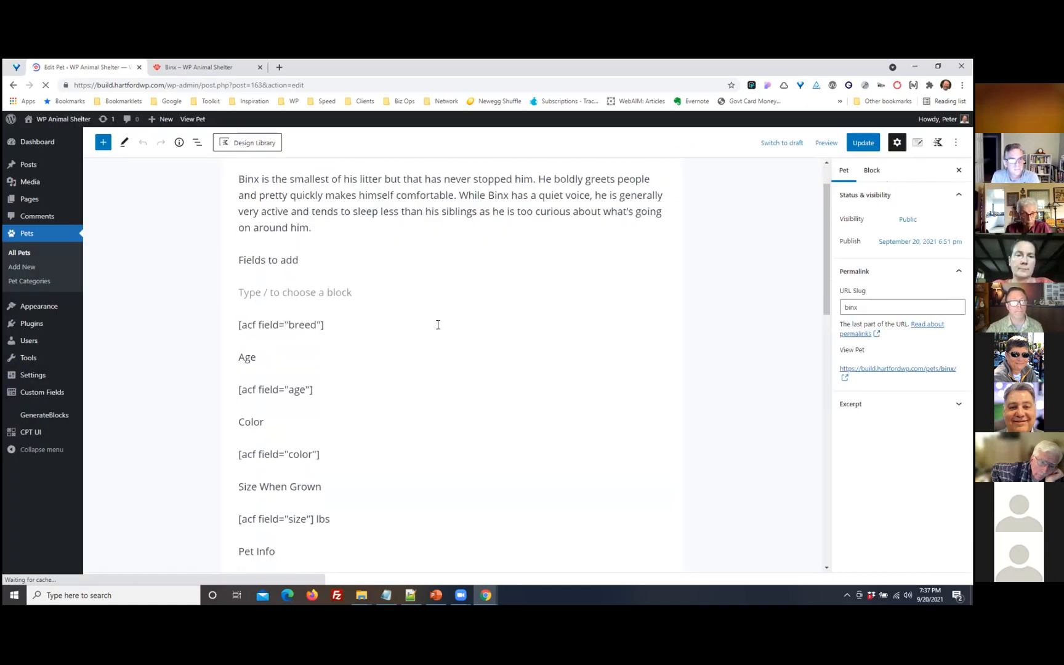
scroll(400, 307, "down", 1)
left_click_drag(236, 213, 383, 219)
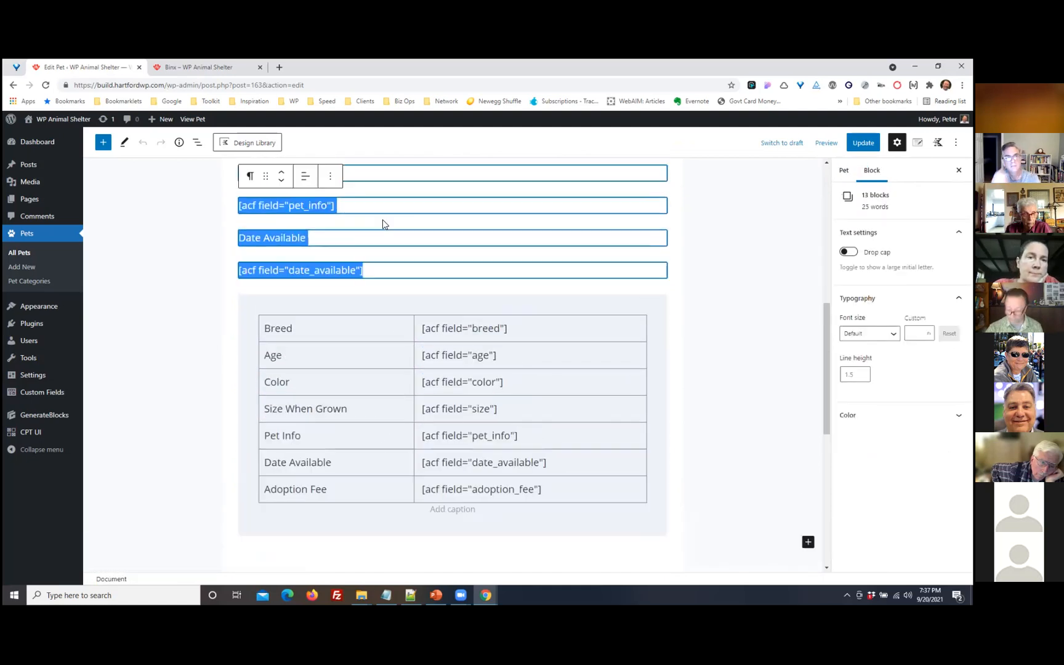
key("Delete")
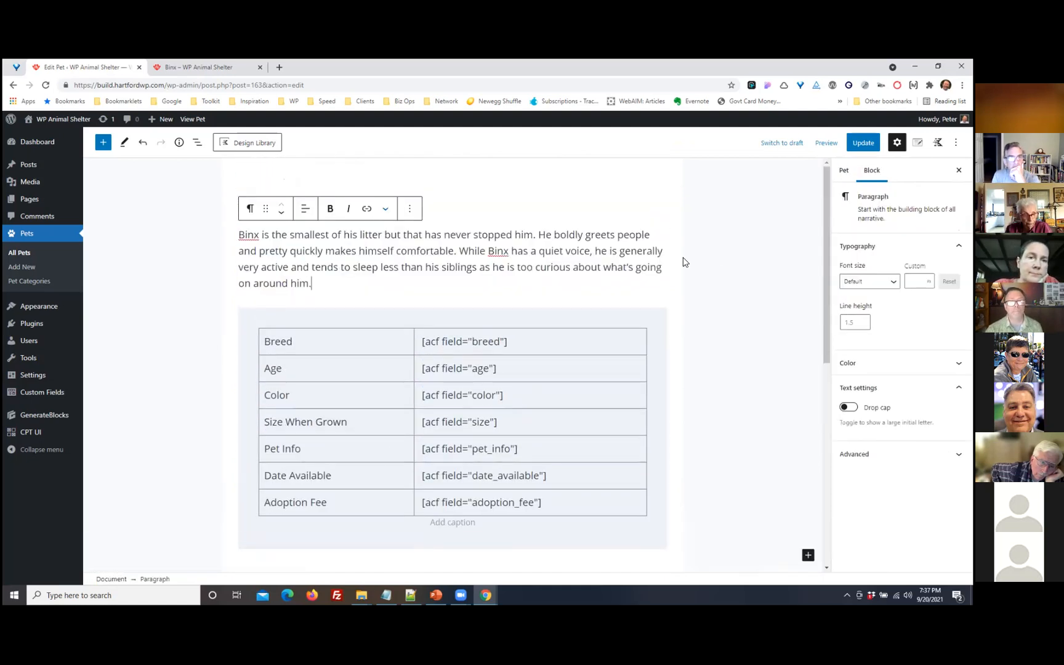
Insert a Headline block below the table inside its container
left_click(618, 341)
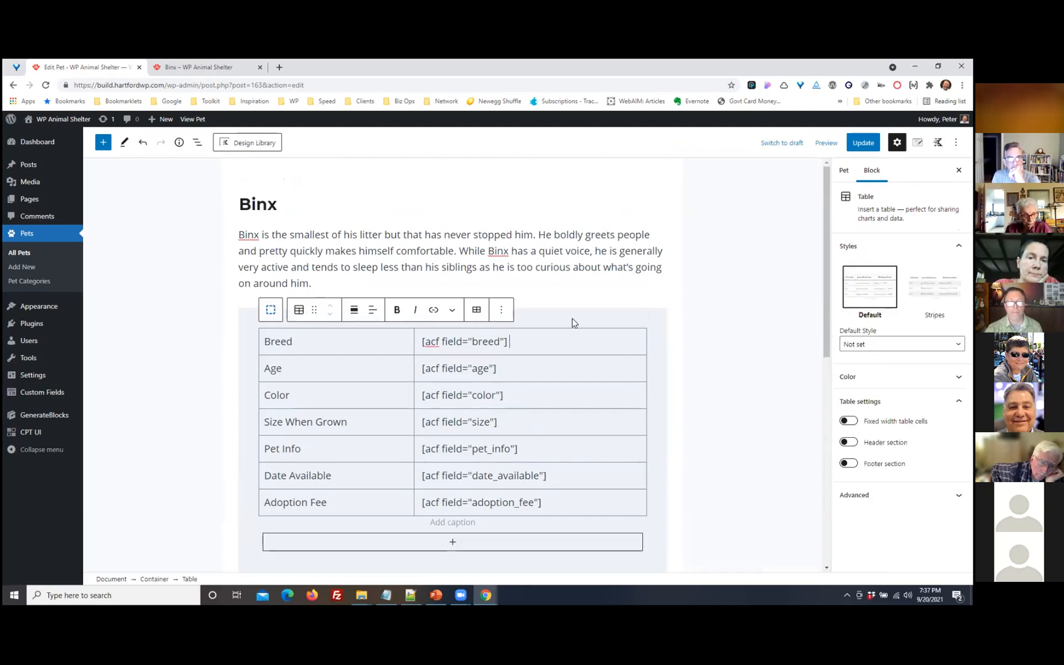
left_click(511, 327)
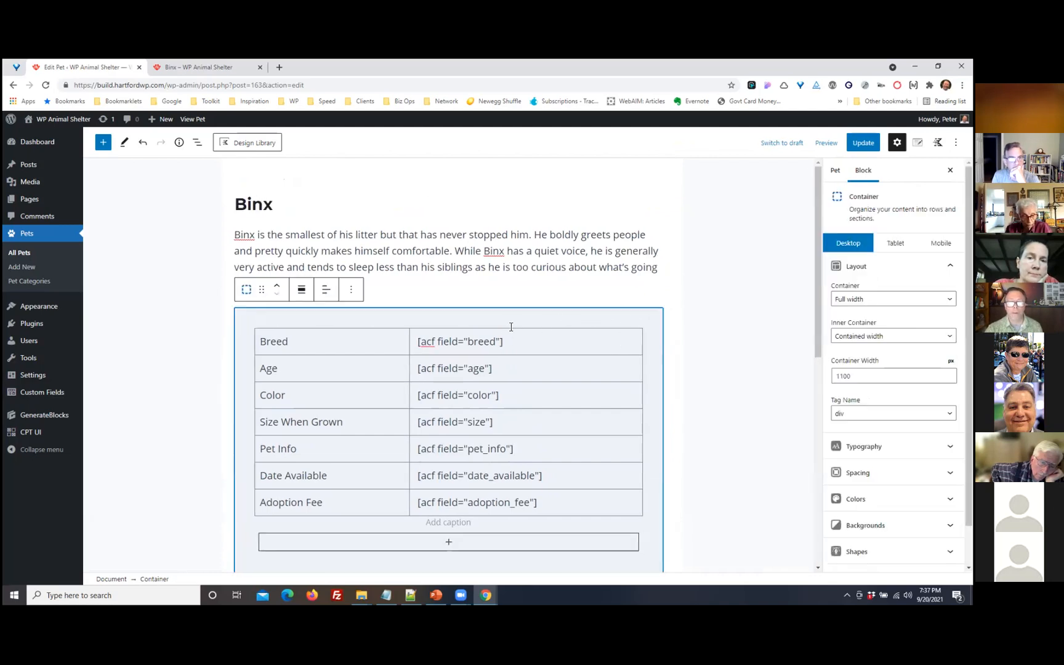
left_click(449, 542)
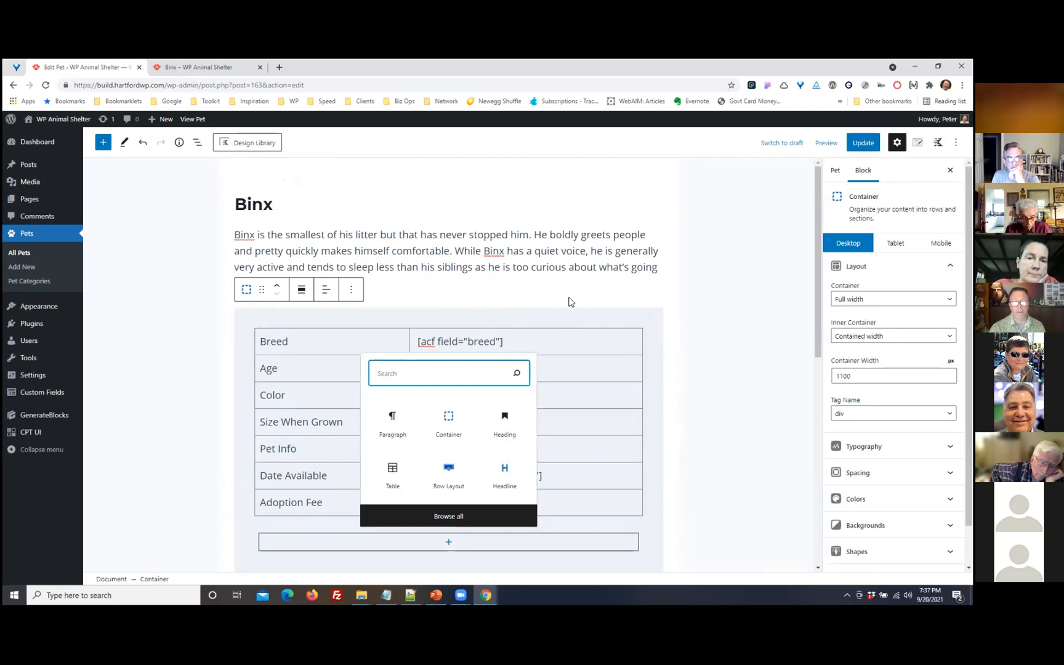
left_click(502, 481)
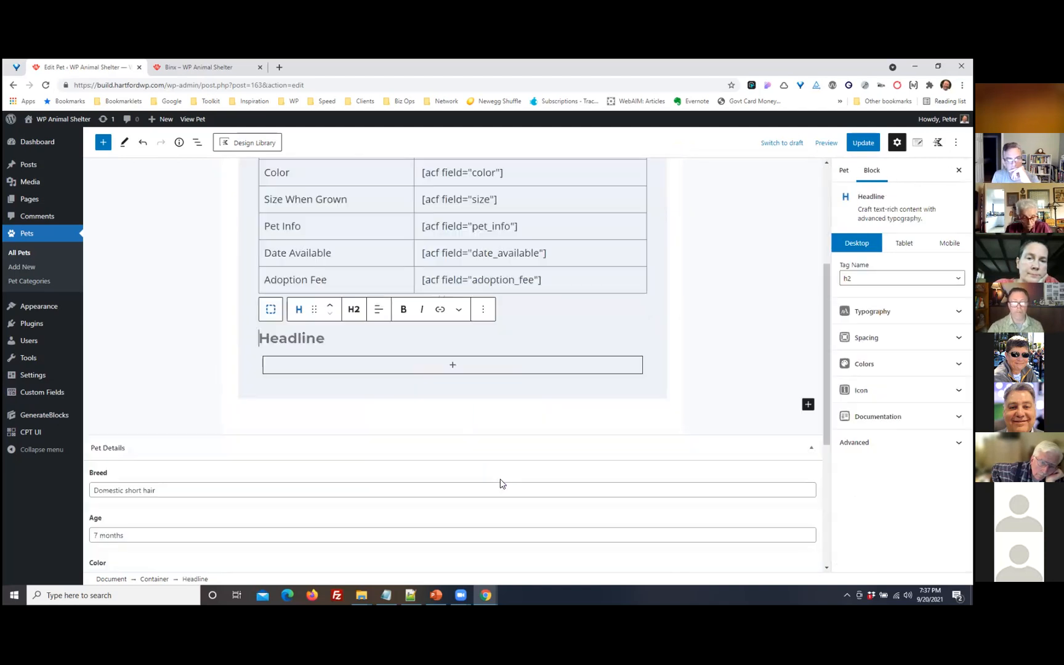
Enter "Details of this Pet" as the text of the new headline
type("I")
key("BackSpace")
type("Details of this ")
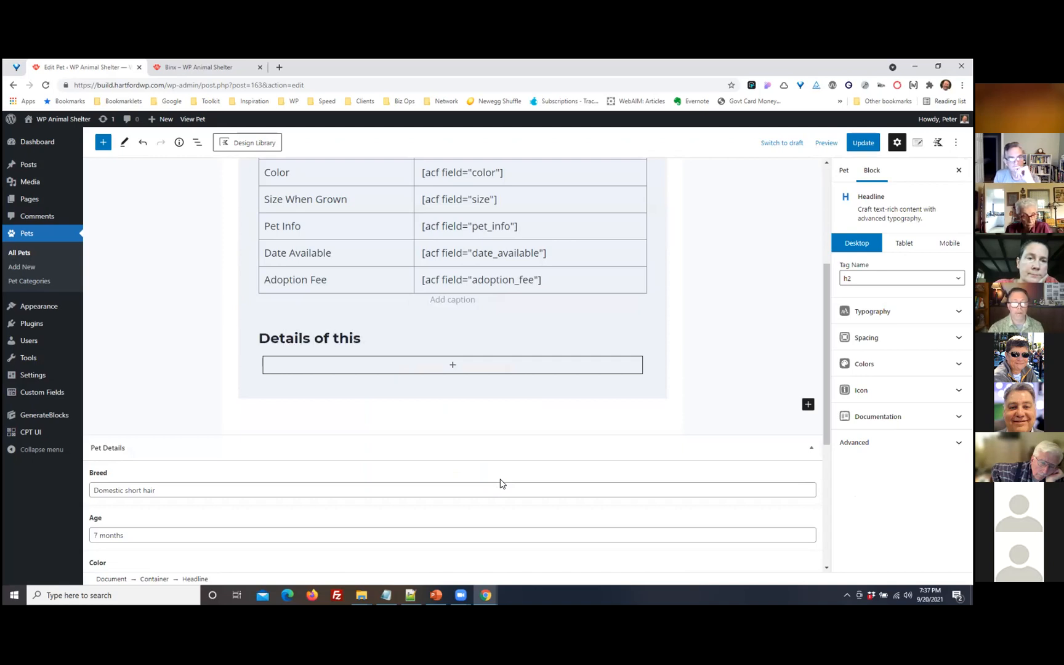
type("Pet")
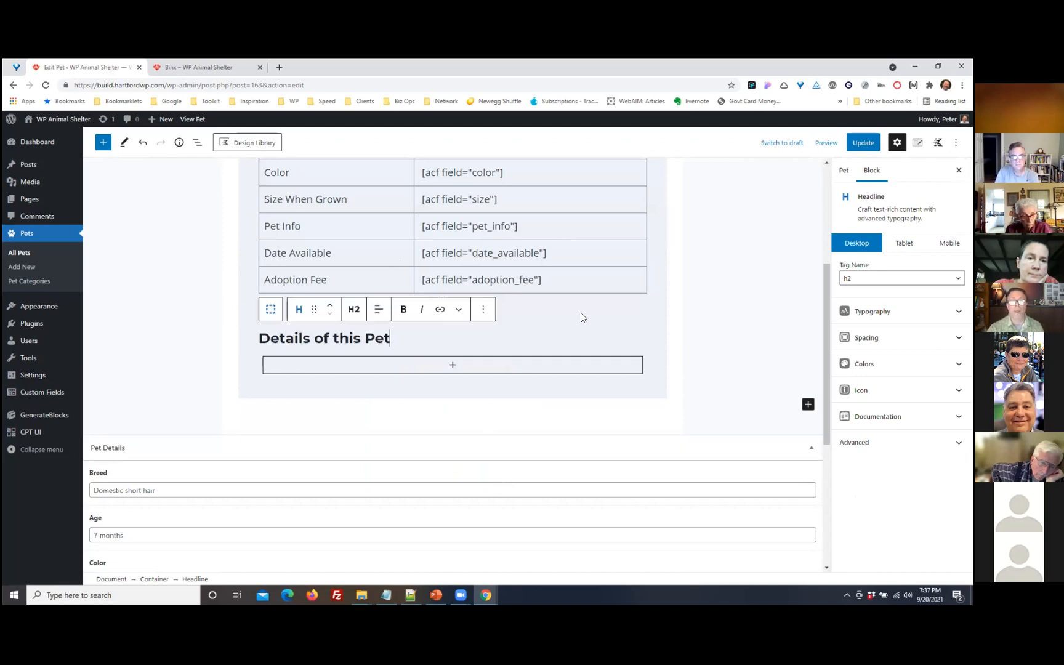
Format the headline as a centered Heading 3 and move it above the table inside the container
left_click(378, 310)
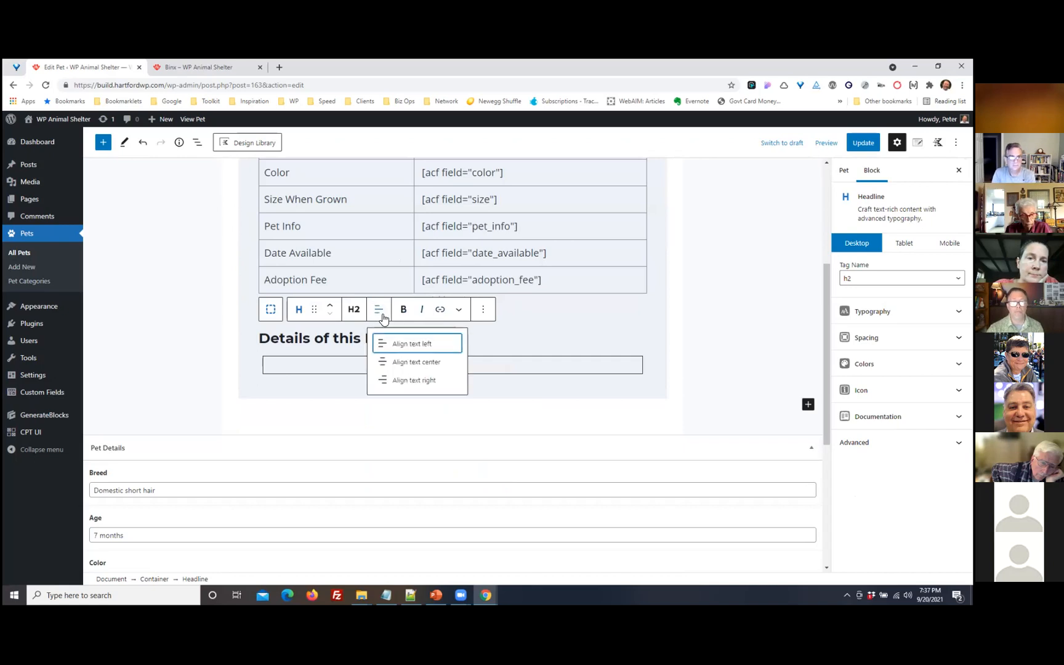
left_click(419, 364)
left_click(353, 309)
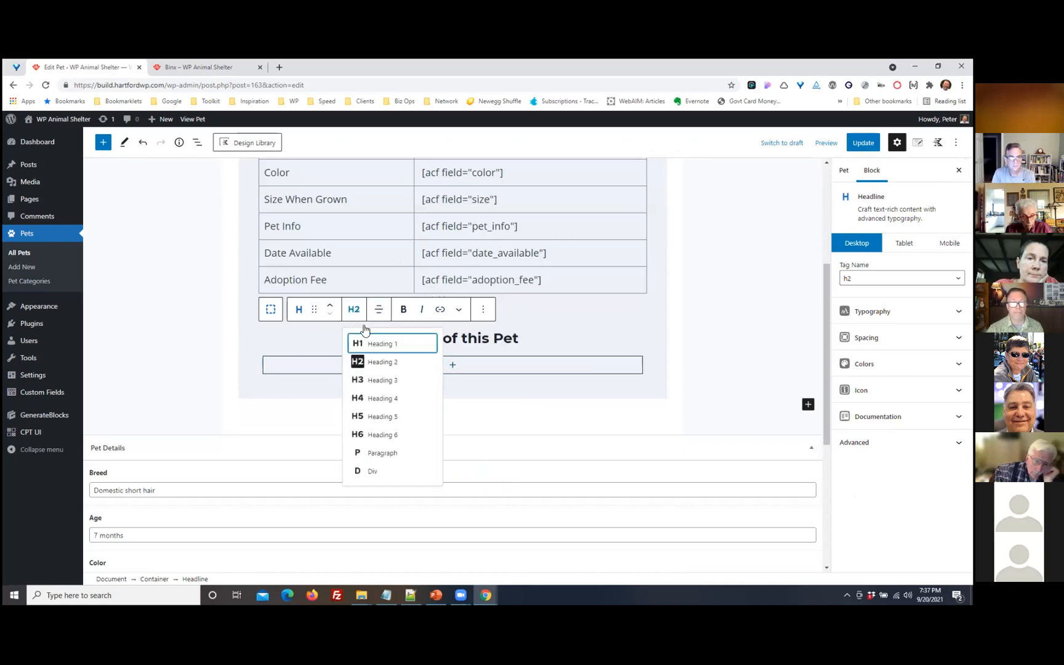
left_click(381, 380)
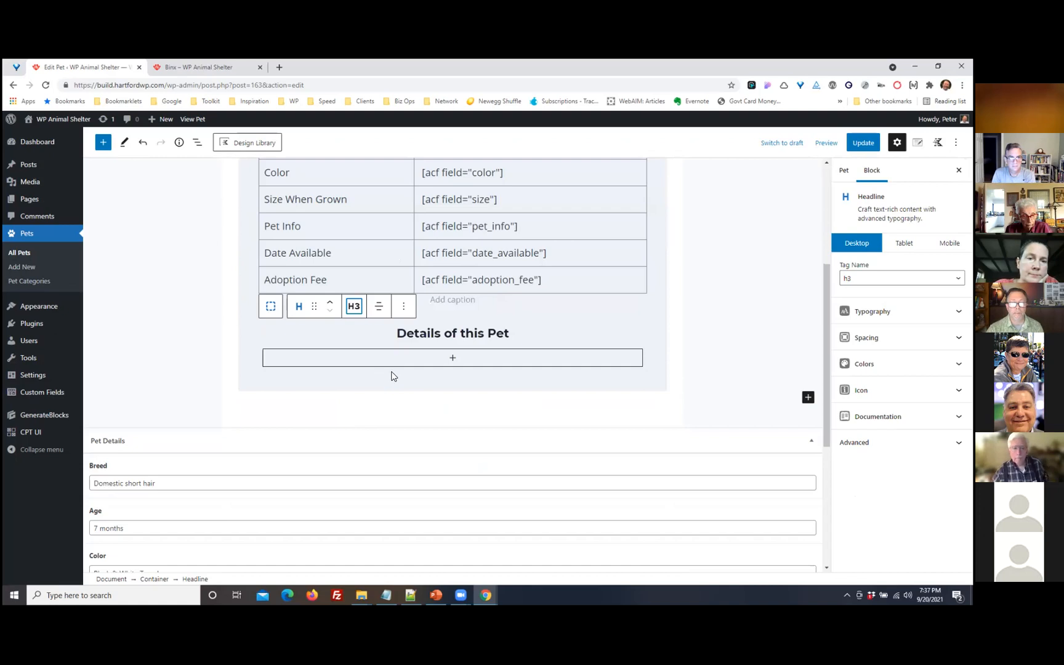
left_click(331, 302)
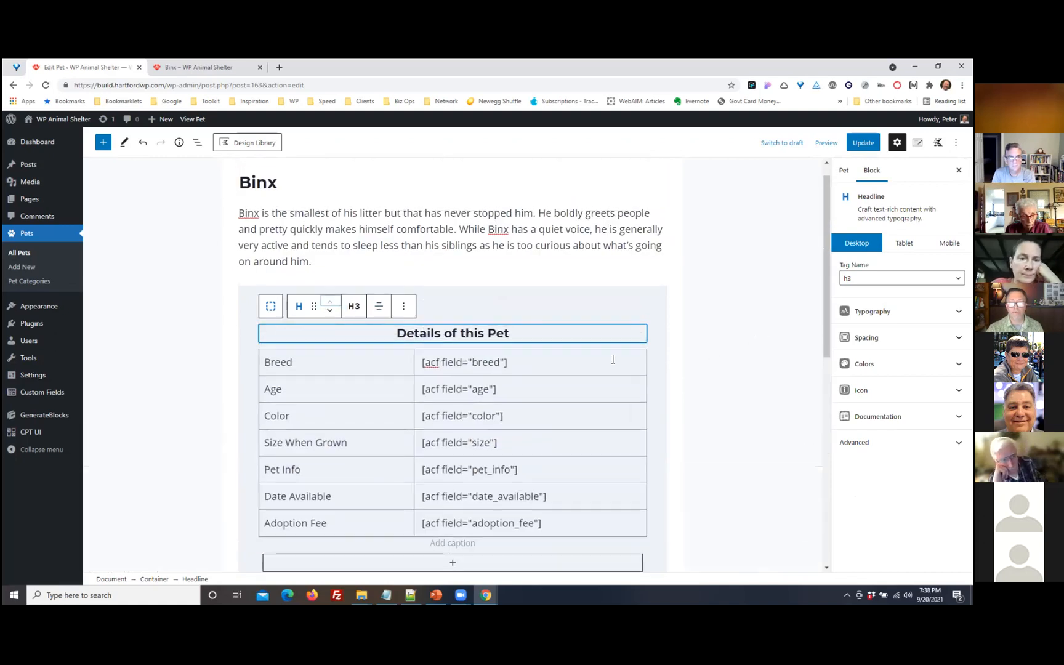
Give the pet details table a solid white background color
left_click(572, 361)
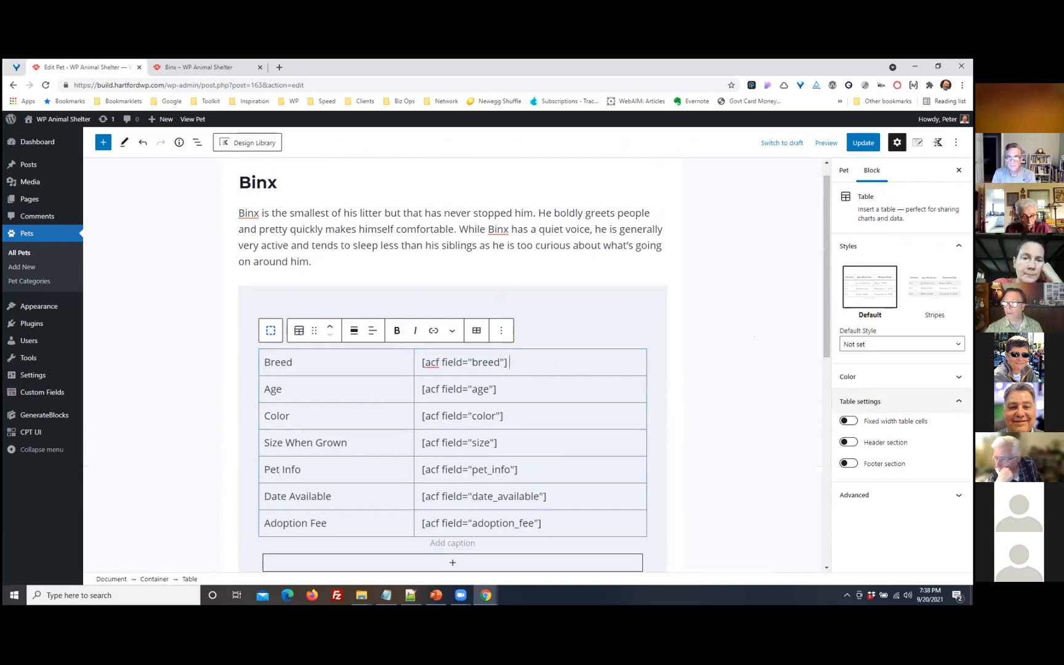
left_click(874, 376)
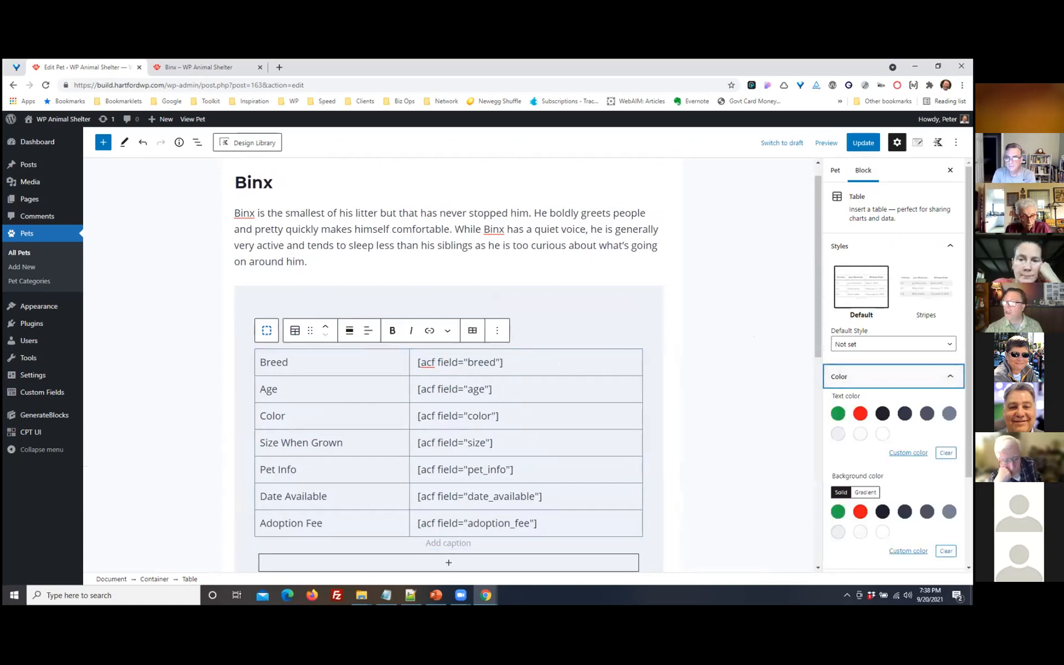
scroll(893, 369, "down", 1)
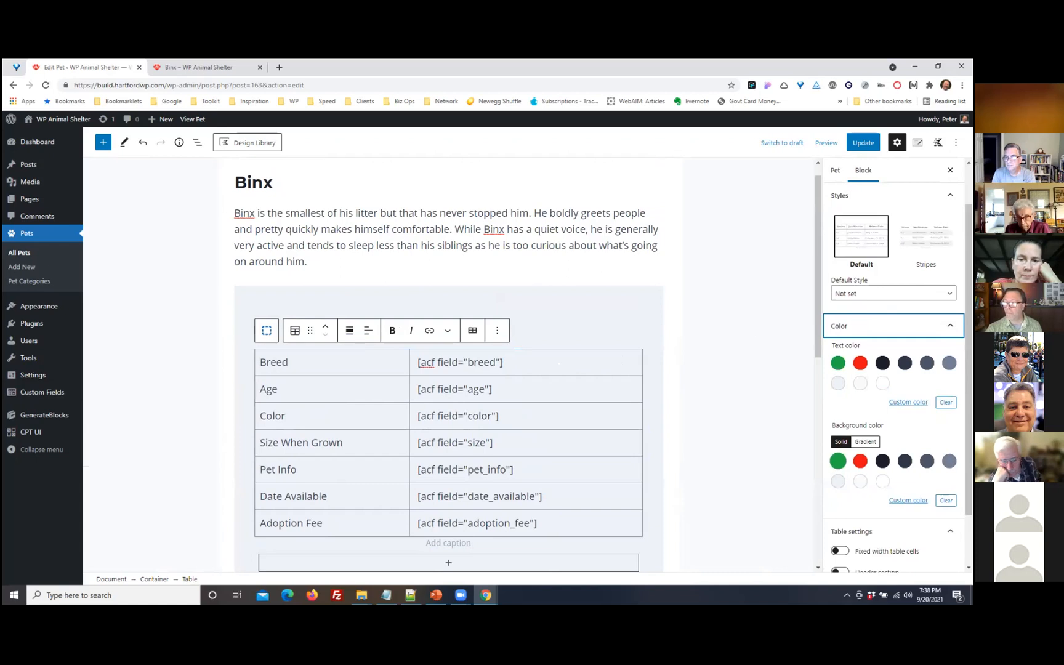
left_click(882, 481)
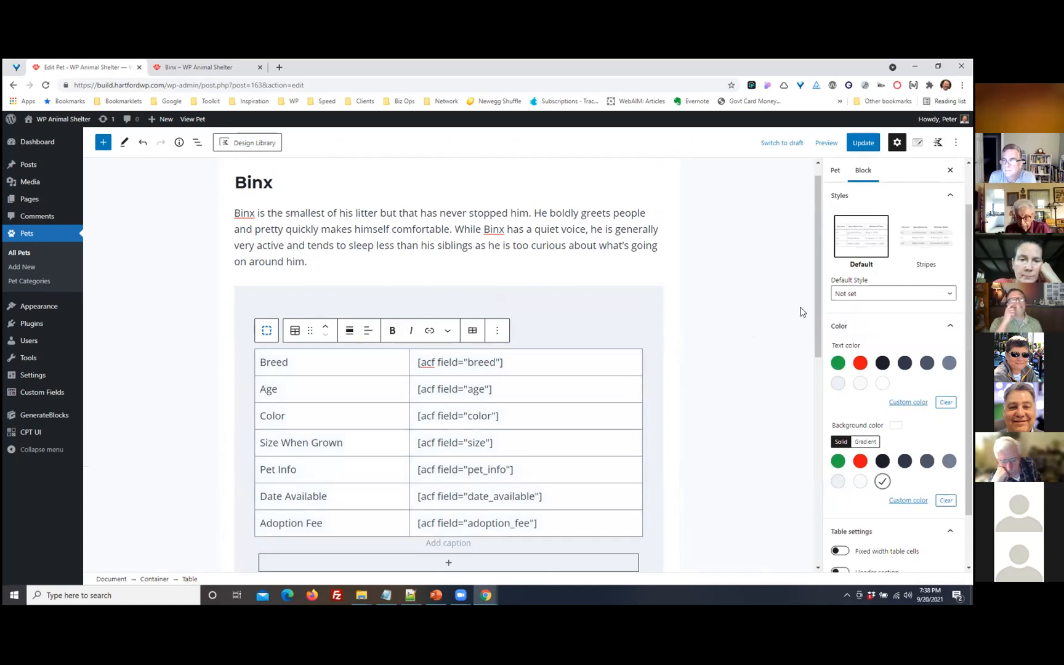
scroll(748, 342, "down", 1)
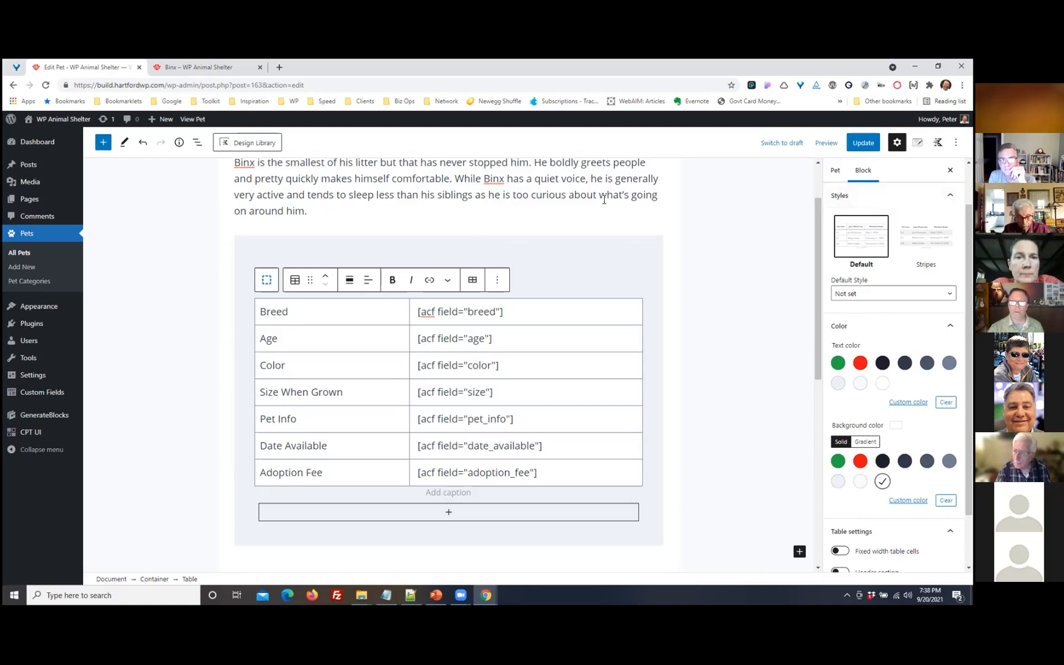
Update the Binx pet post and check the headline and table in a new-tab preview
left_click(851, 147)
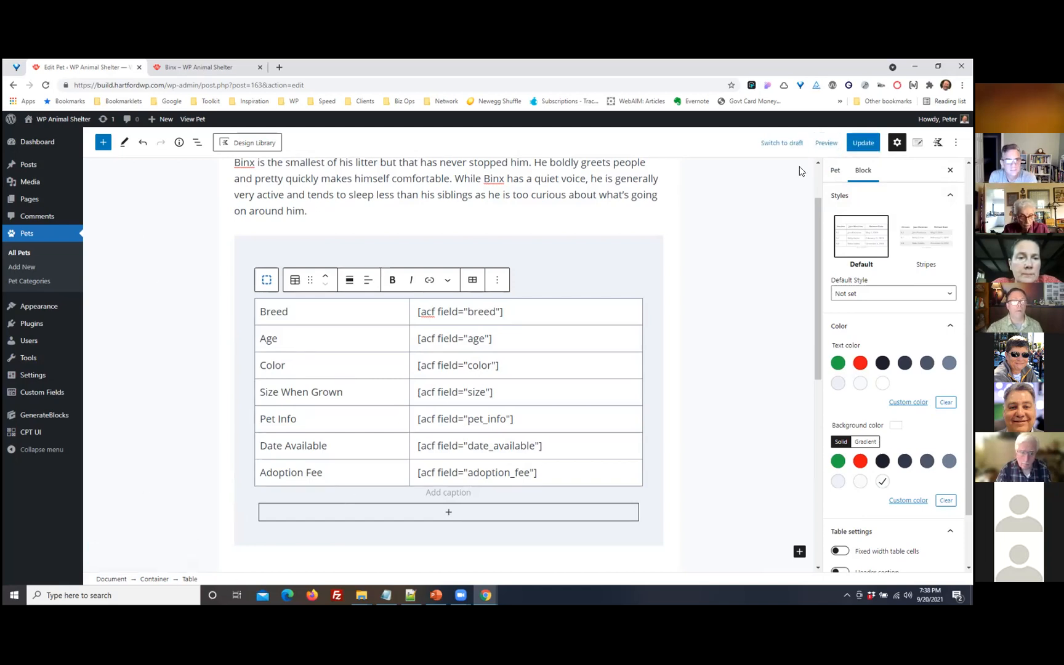
left_click(826, 143)
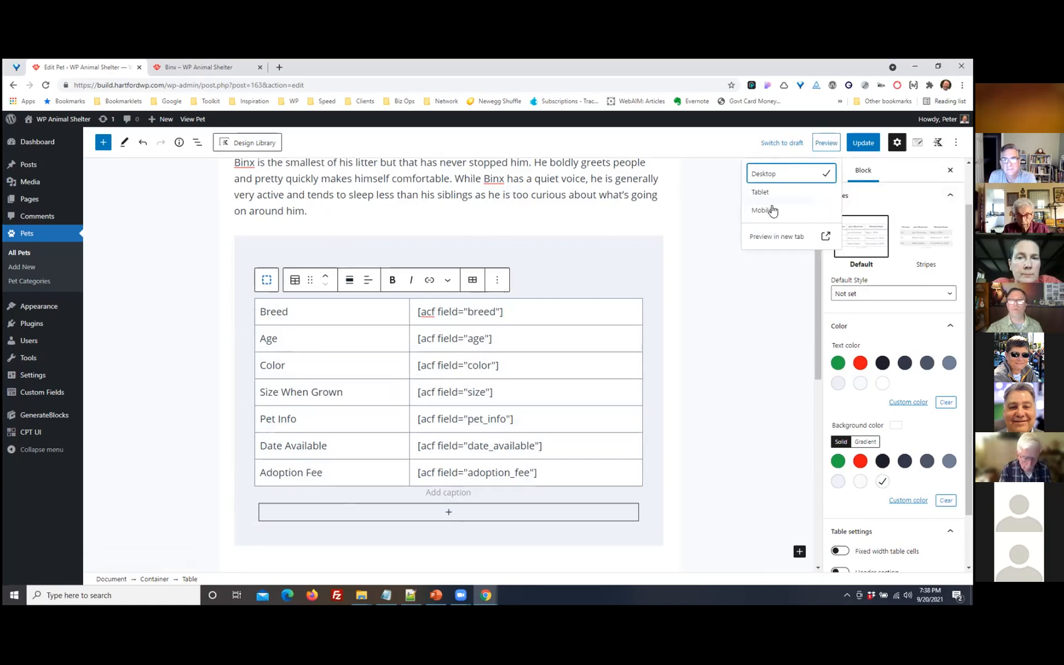
left_click(773, 237)
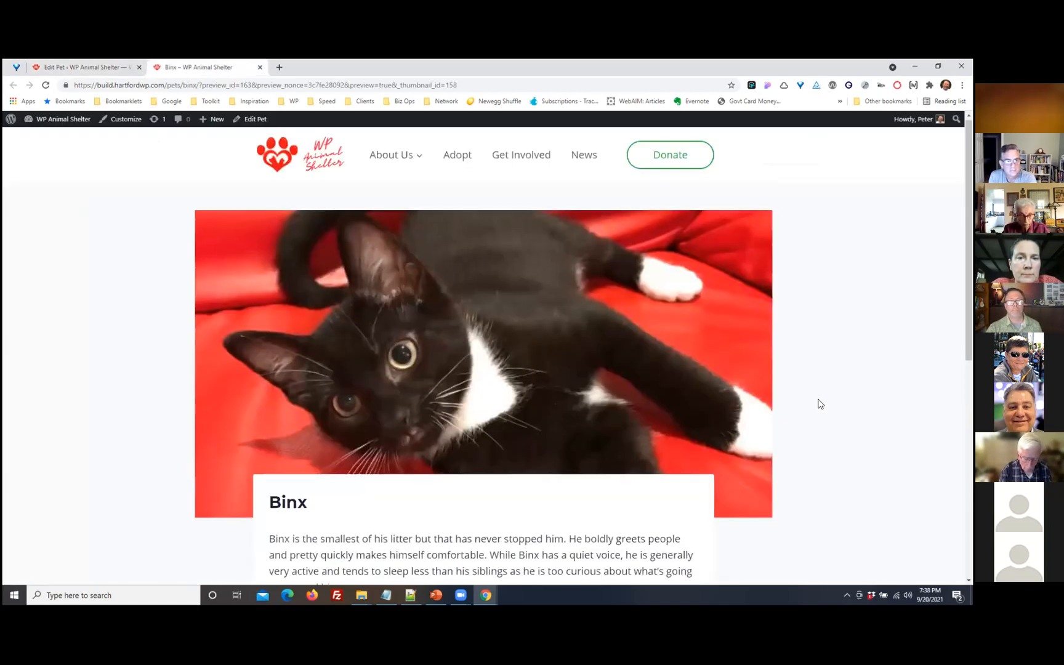
scroll(816, 404, "down", 5)
scroll(820, 403, "up", 2)
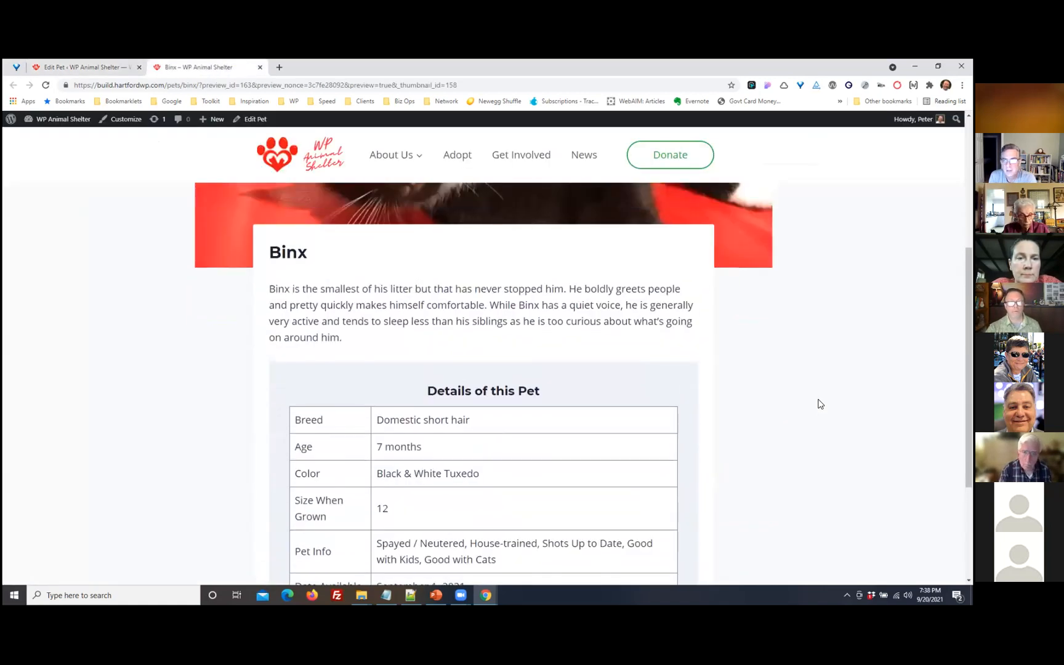
scroll(770, 425, "down", 2)
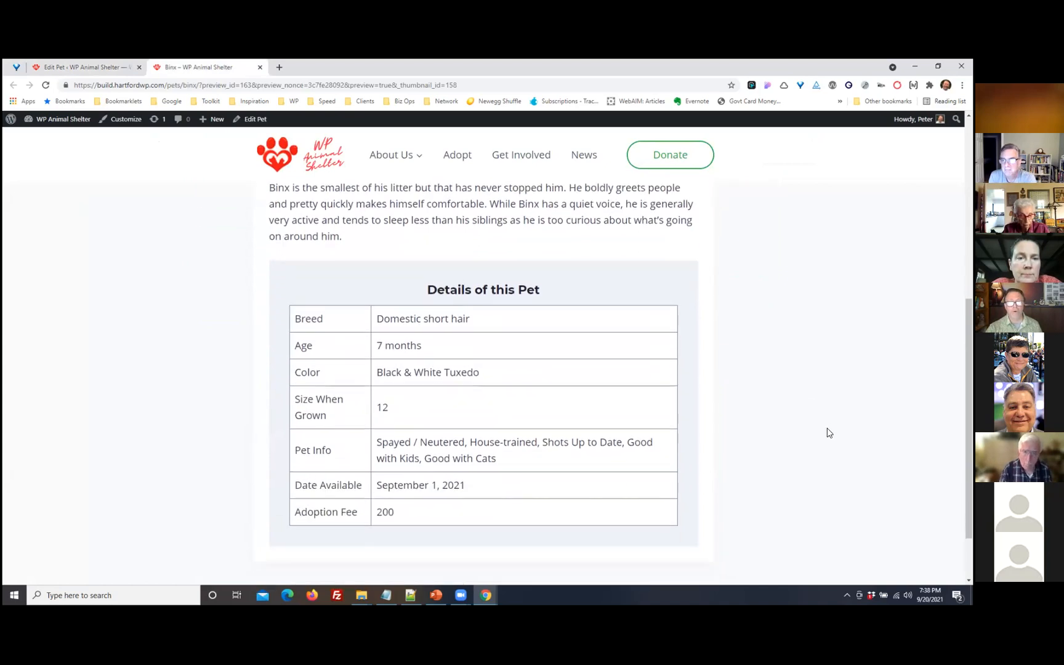
scroll(839, 393, "up", 3)
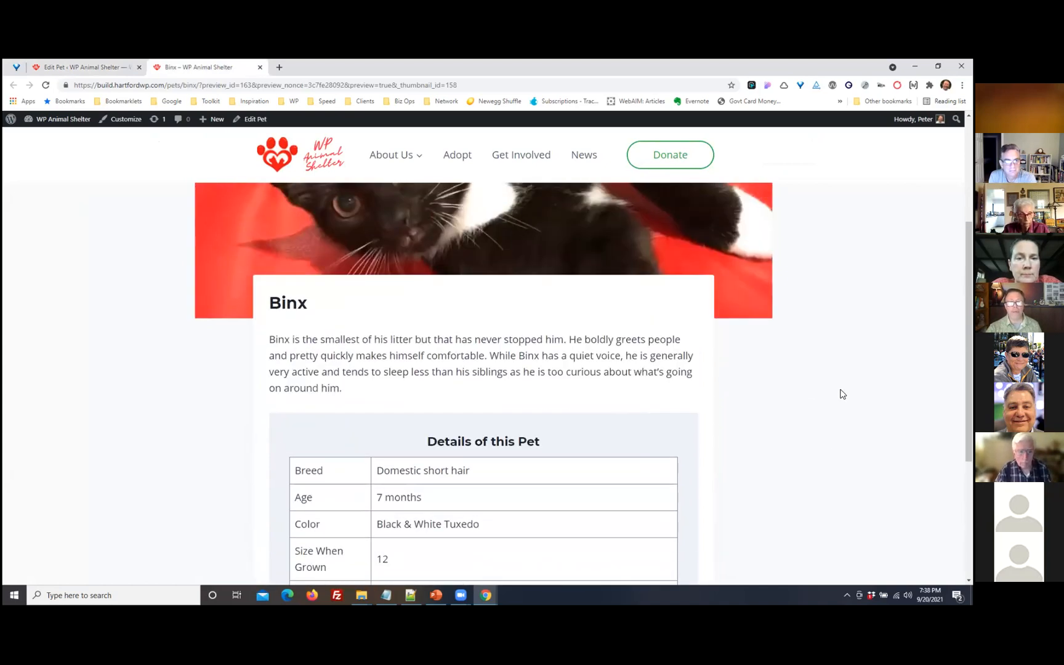
scroll(838, 394, "up", 3)
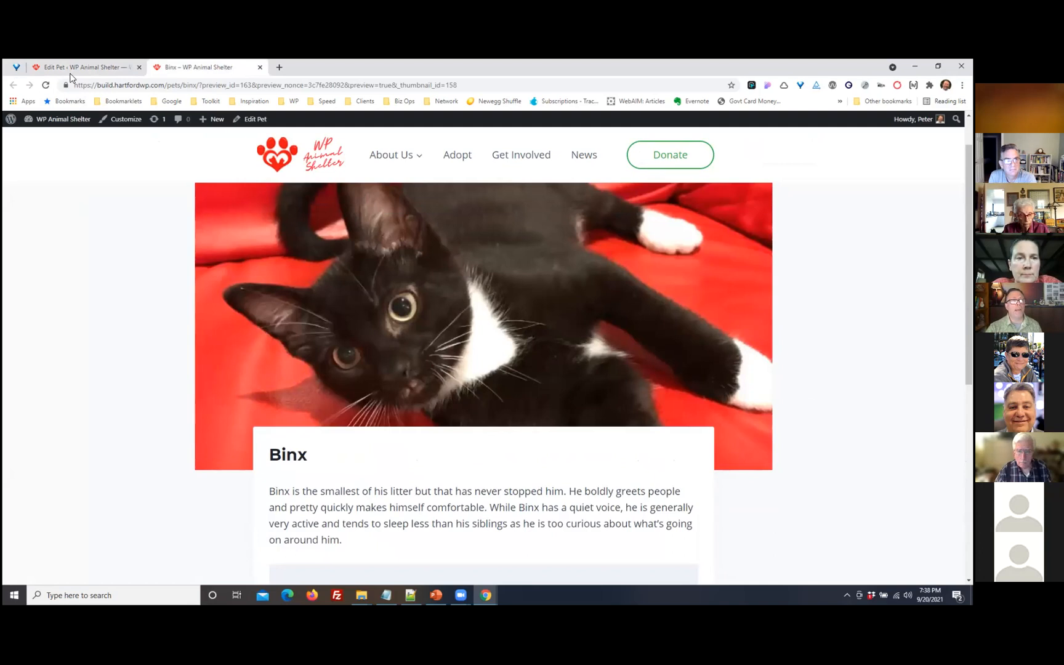
Open the site's home page in a new tab and view the Avis pet page from there
mouse_move(47, 124)
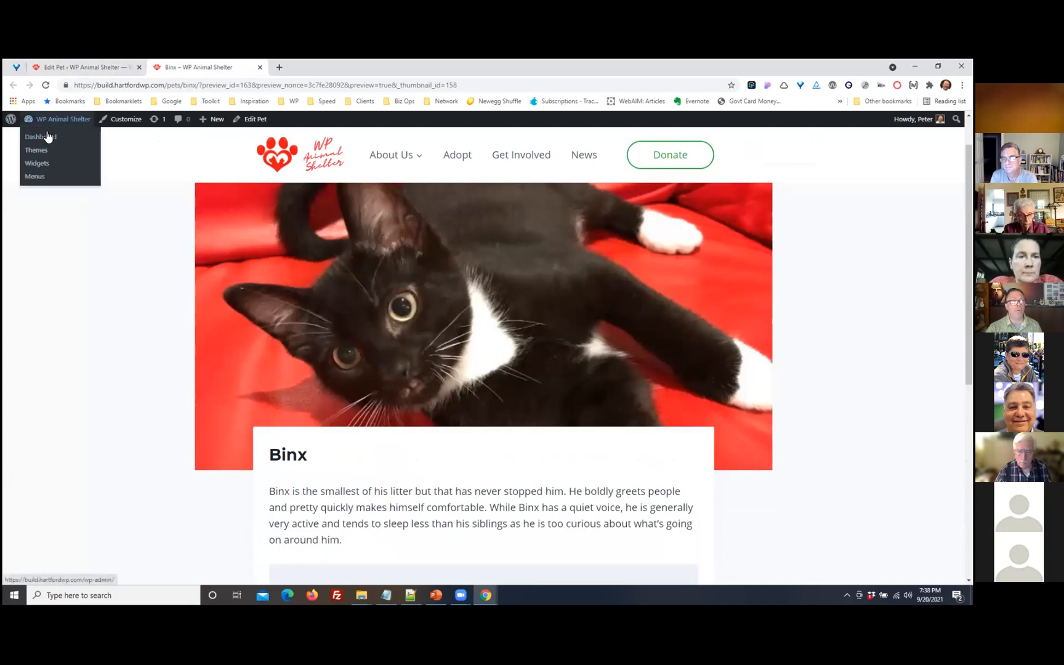
right_click(315, 162)
left_click(348, 165)
left_click(316, 67)
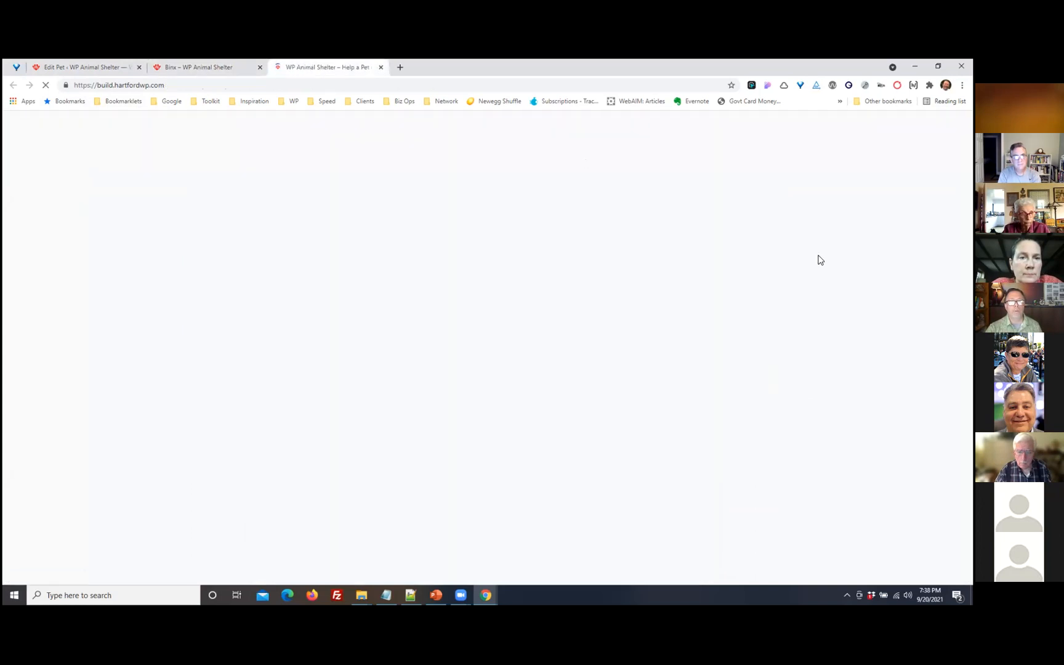
scroll(847, 348, "down", 10)
scroll(847, 354, "down", 3)
left_click(323, 377)
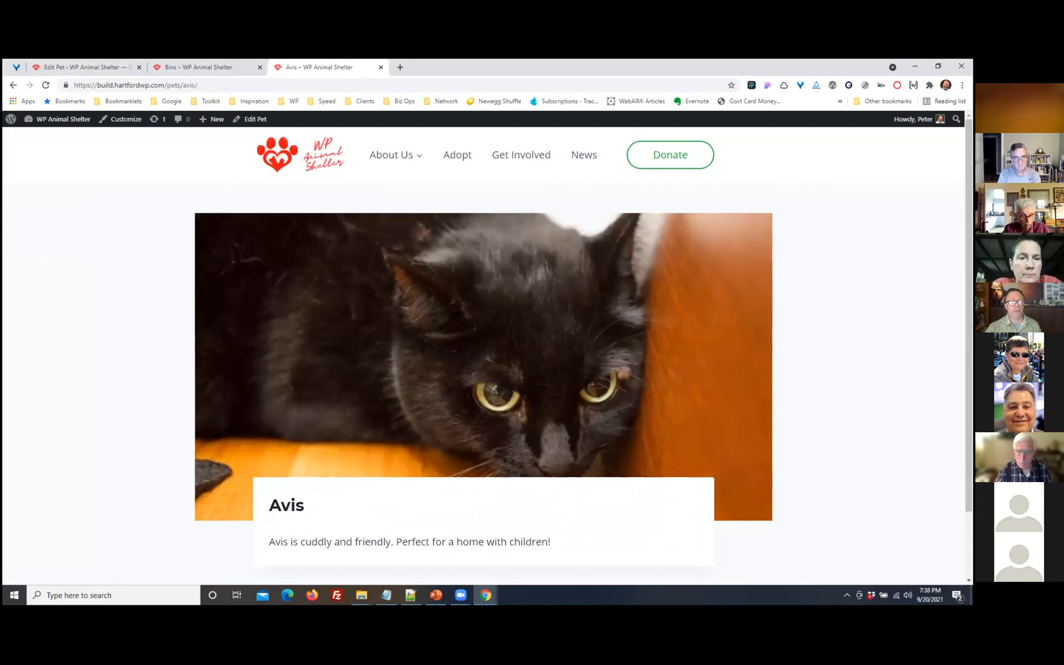
scroll(483, 351, "down", 2)
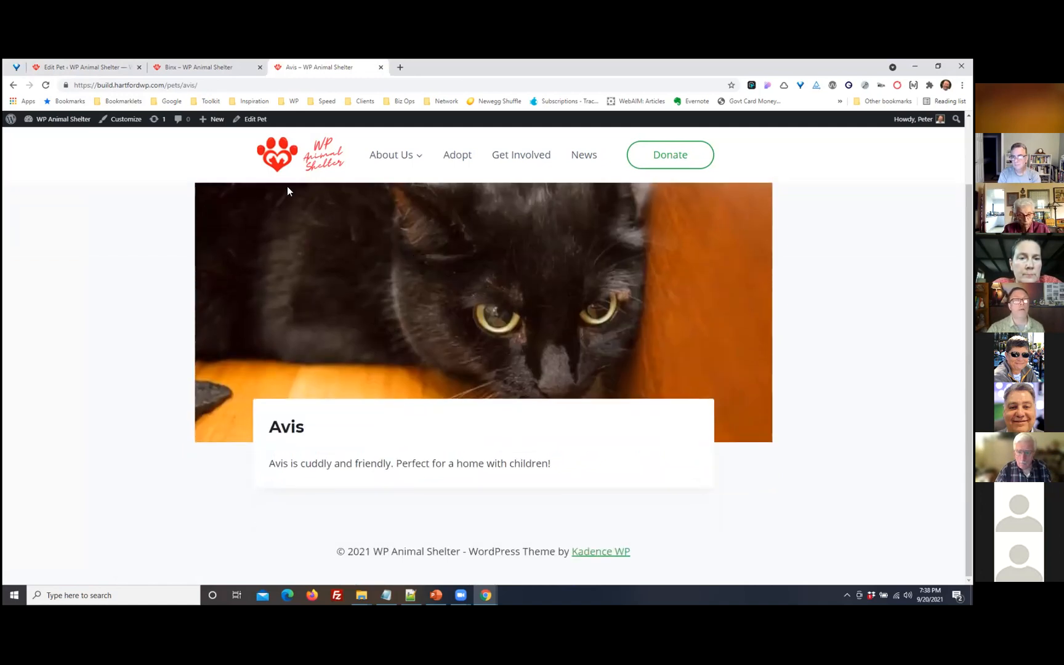
Close the Binx preview tab and return to the Binx post's editor
left_click(171, 66)
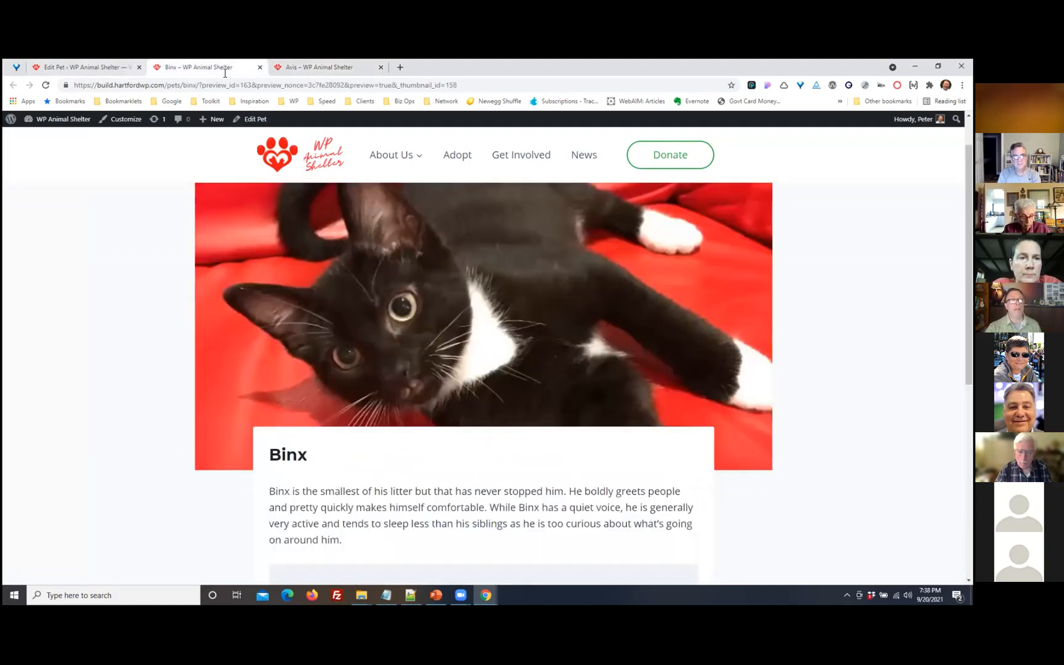
left_click(248, 120)
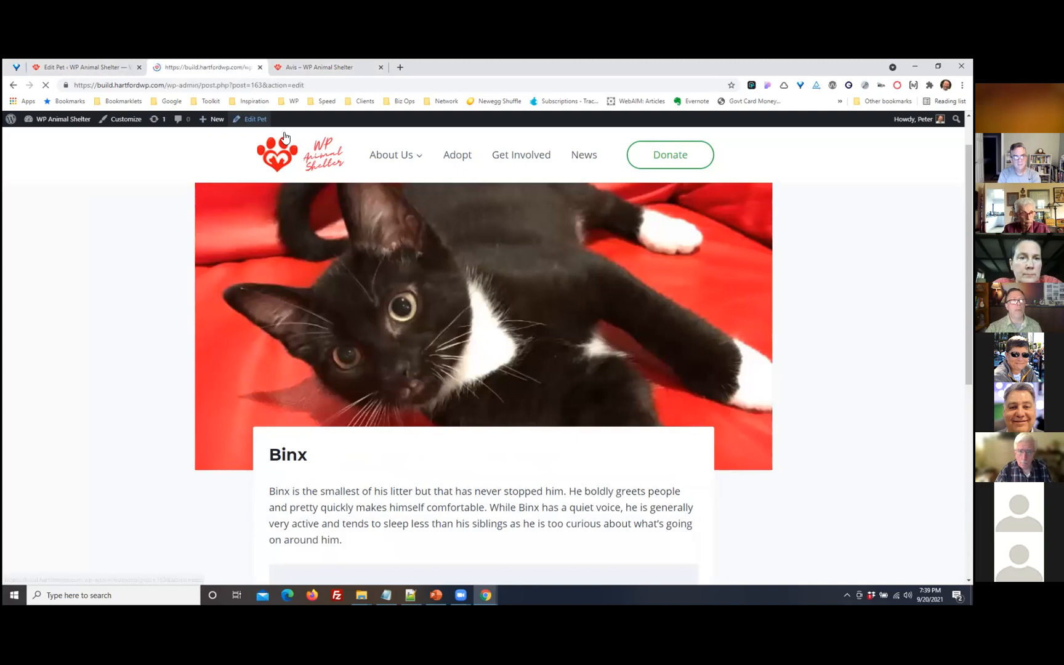
left_click(259, 67)
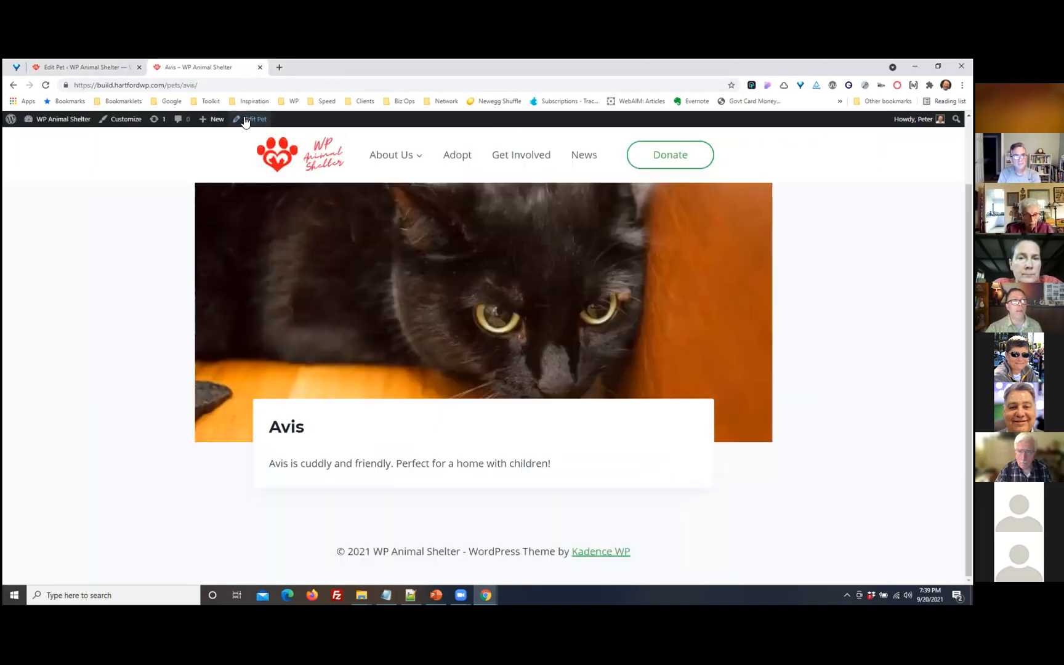
left_click(88, 66)
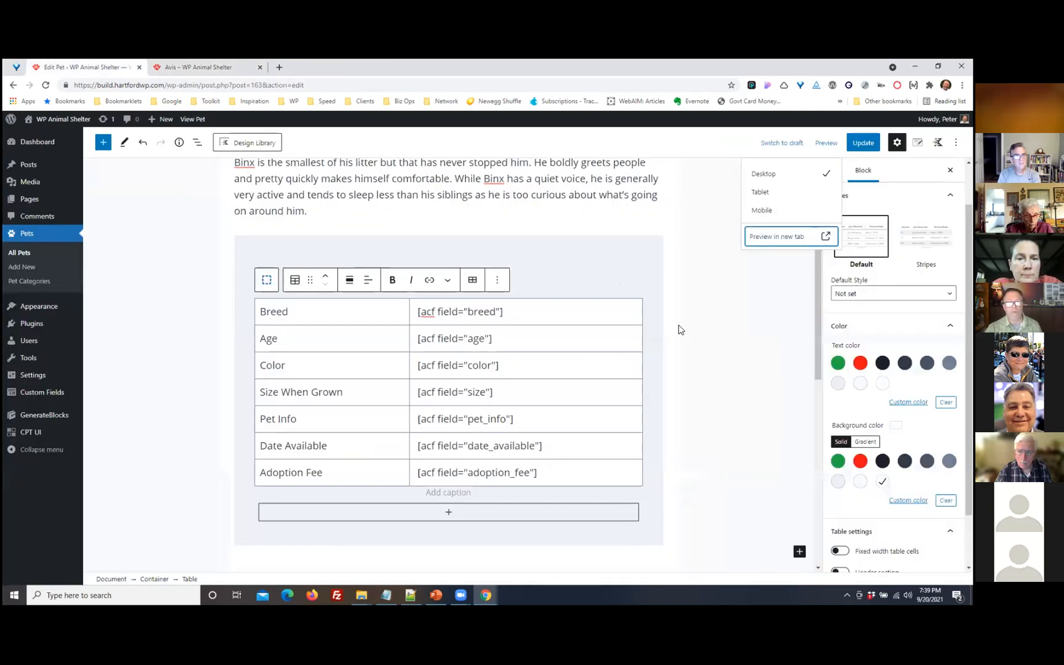
Save the whole container with its headline and table as a reusable block named "Pet Detail"
left_click(248, 229)
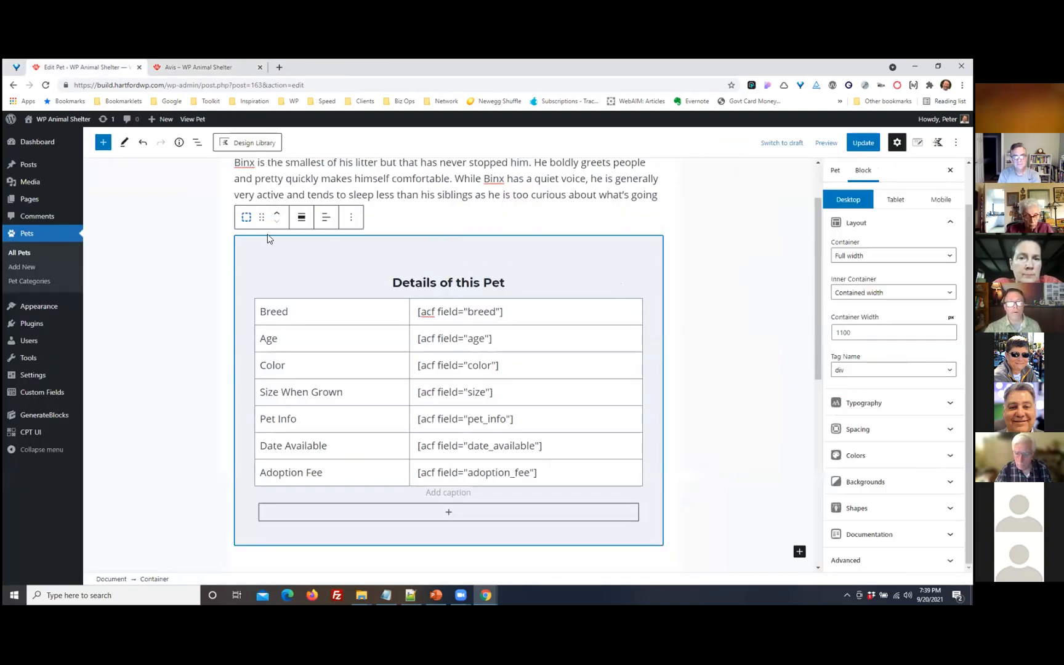
left_click(267, 245)
left_click(234, 236)
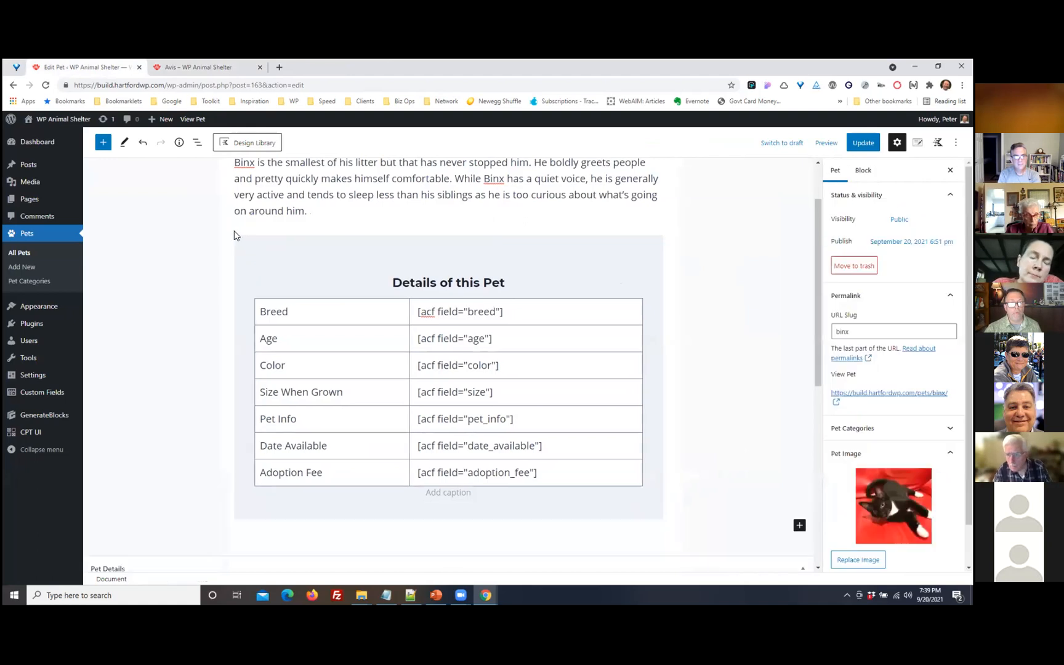
left_click(642, 513)
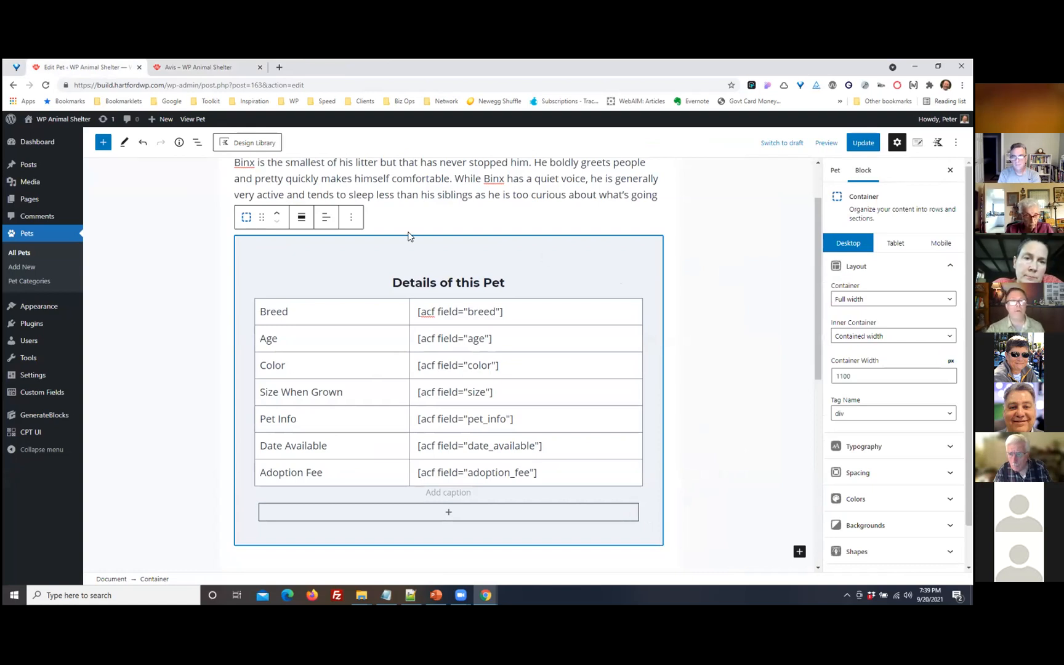
left_click(349, 221)
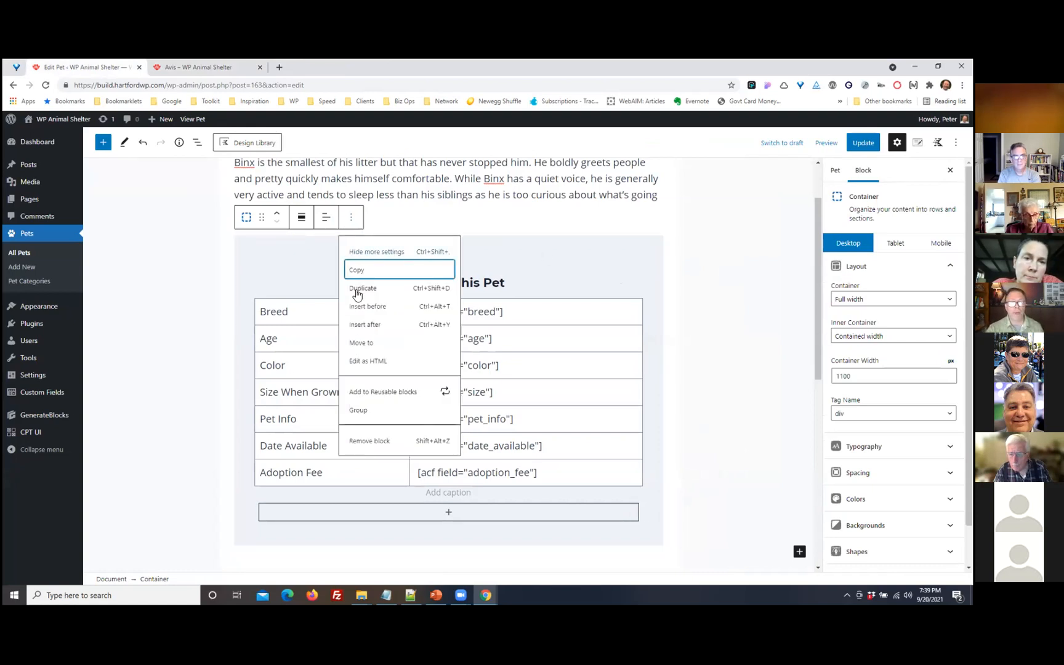
left_click(381, 395)
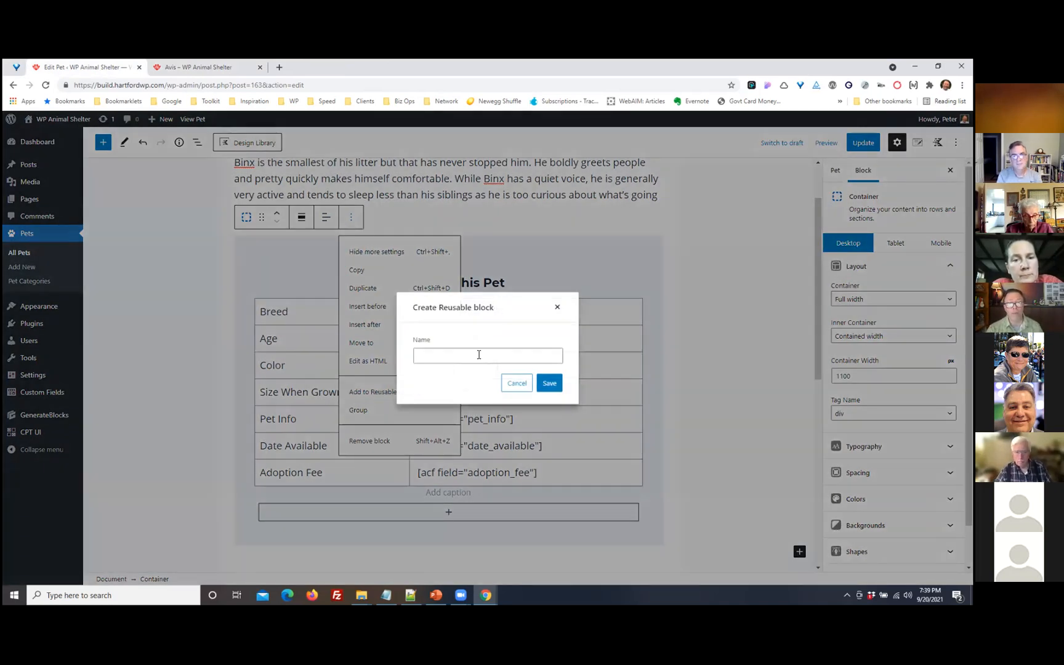
left_click(479, 355)
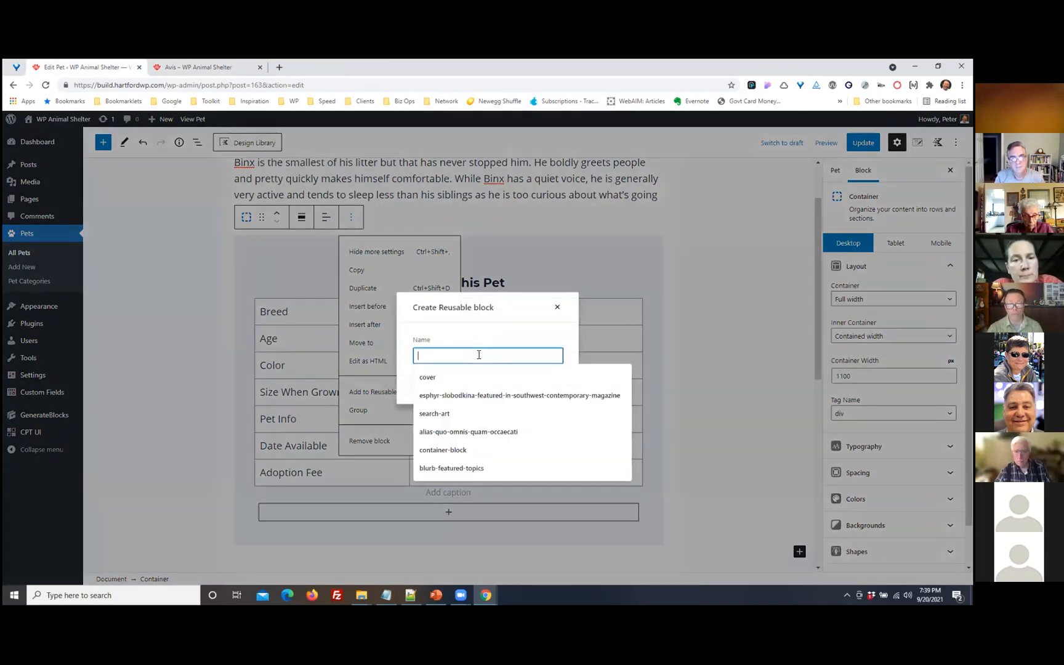
type("Pet Detail")
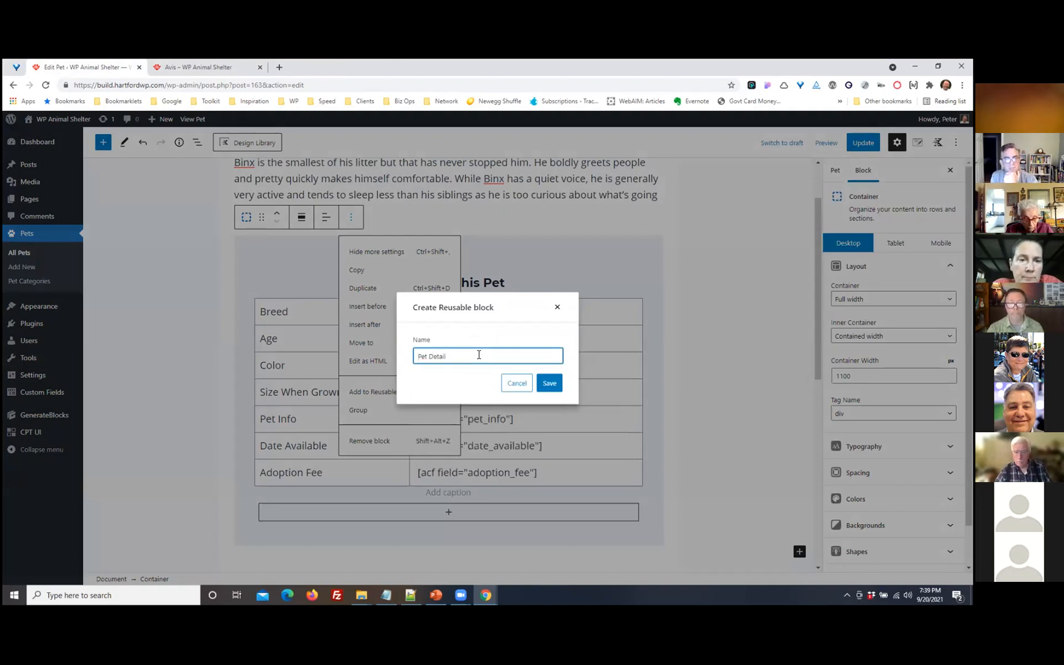
left_click(550, 383)
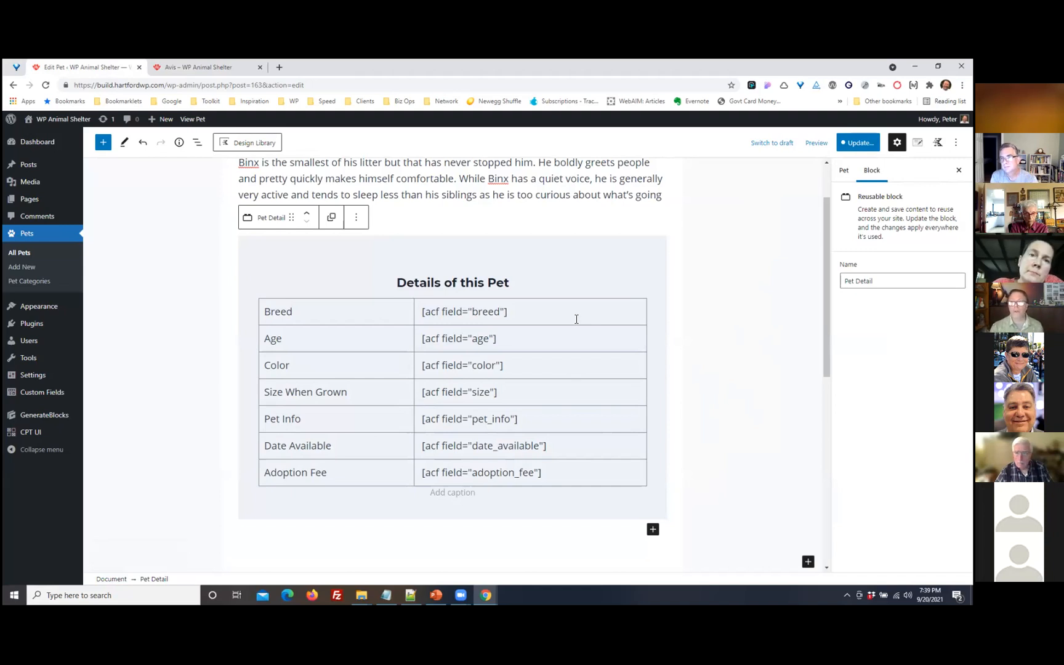
Save the Binx pet post together with its new Pet Detail reusable block
left_click(855, 144)
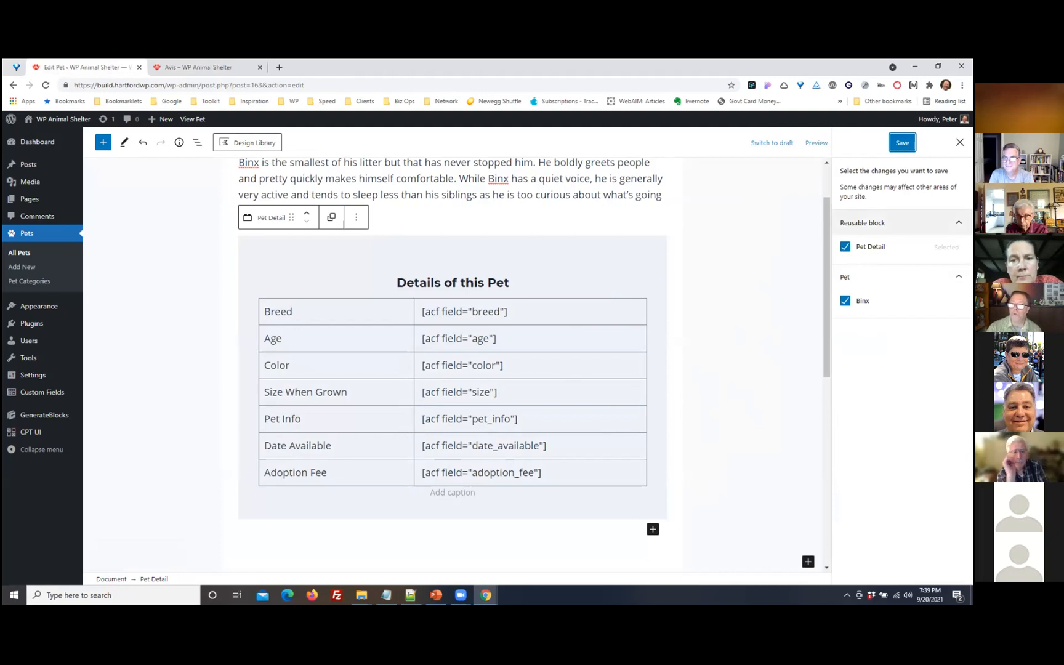
left_click(902, 142)
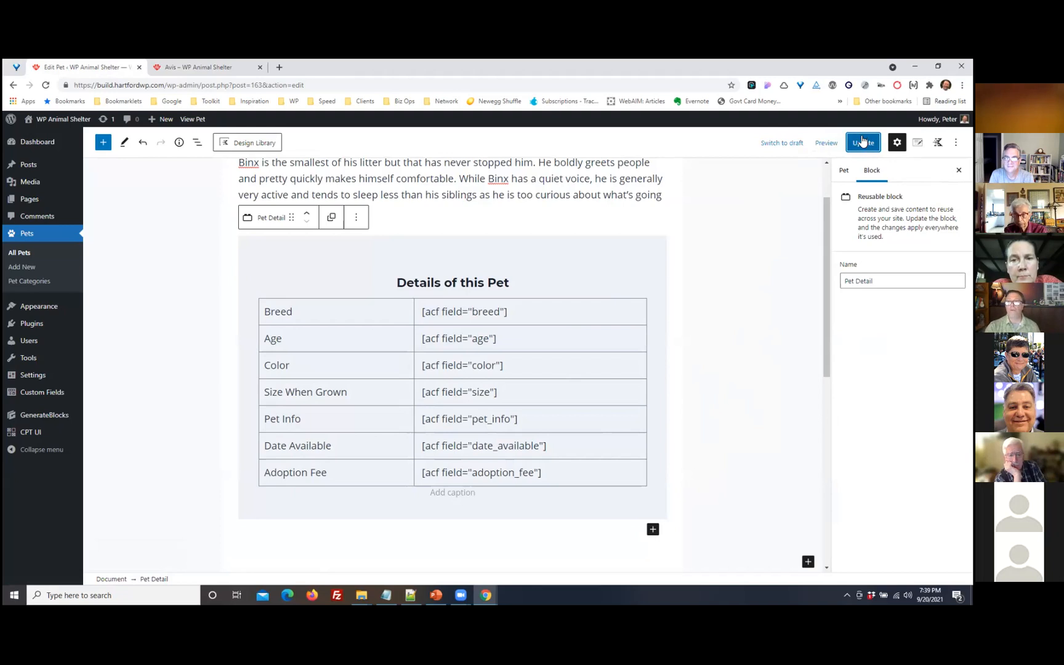
Give the table in Binx's Pet Detail block a solid white background and save the reusable block
left_click(547, 315)
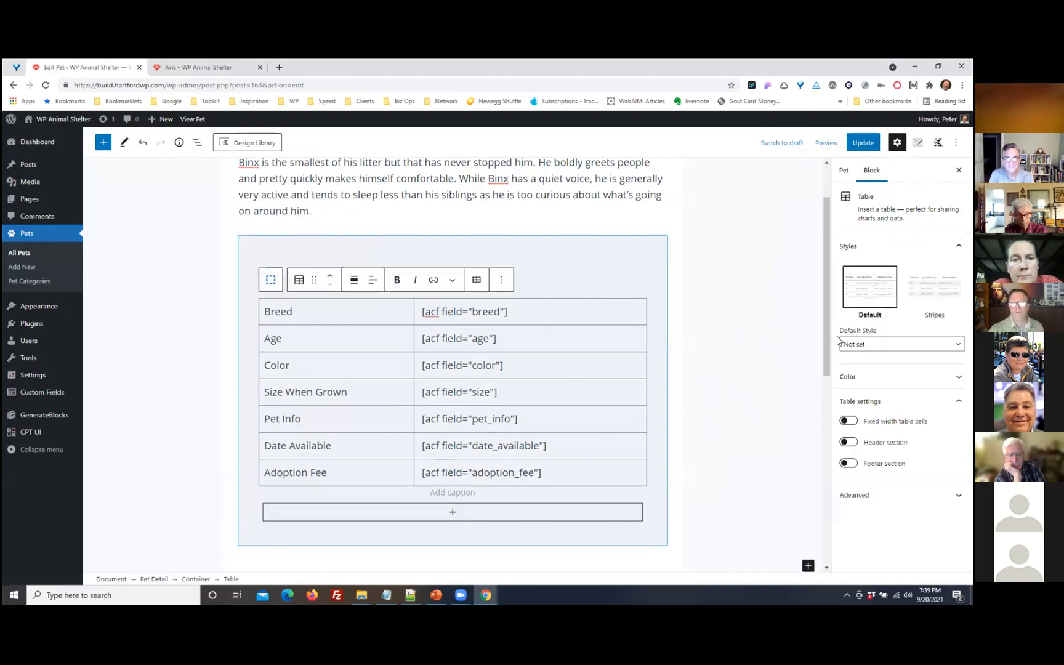
left_click(892, 376)
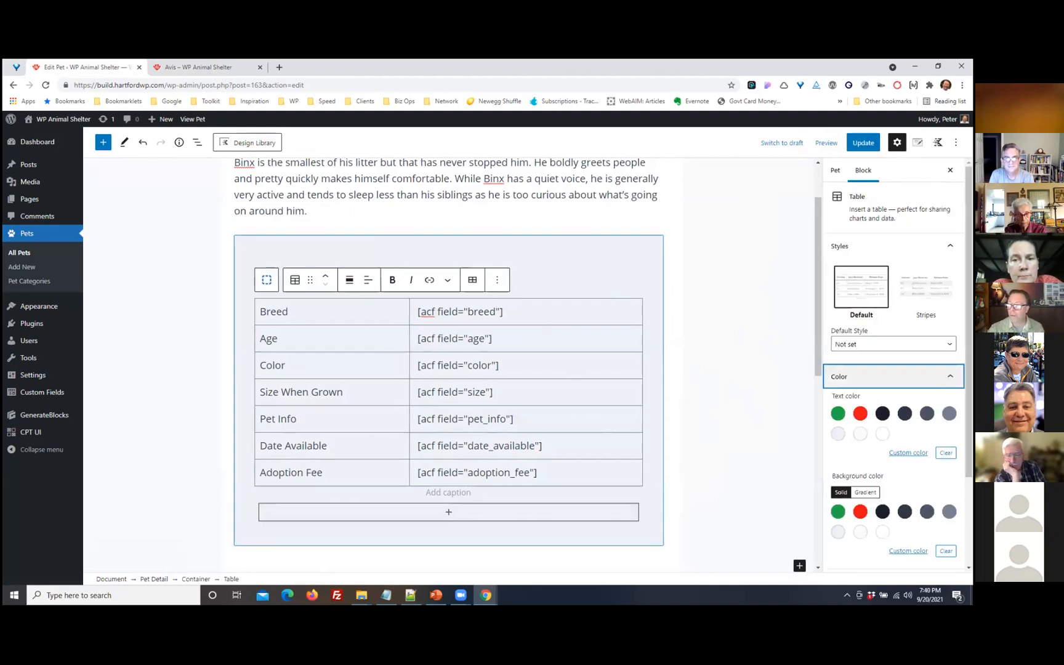
left_click(883, 532)
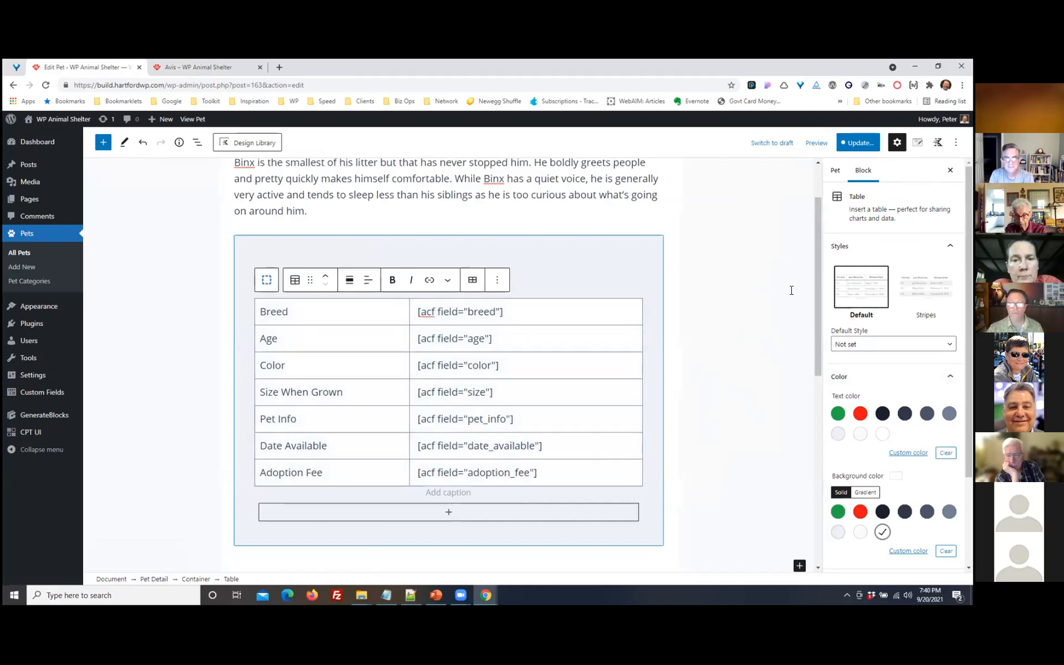
left_click(858, 142)
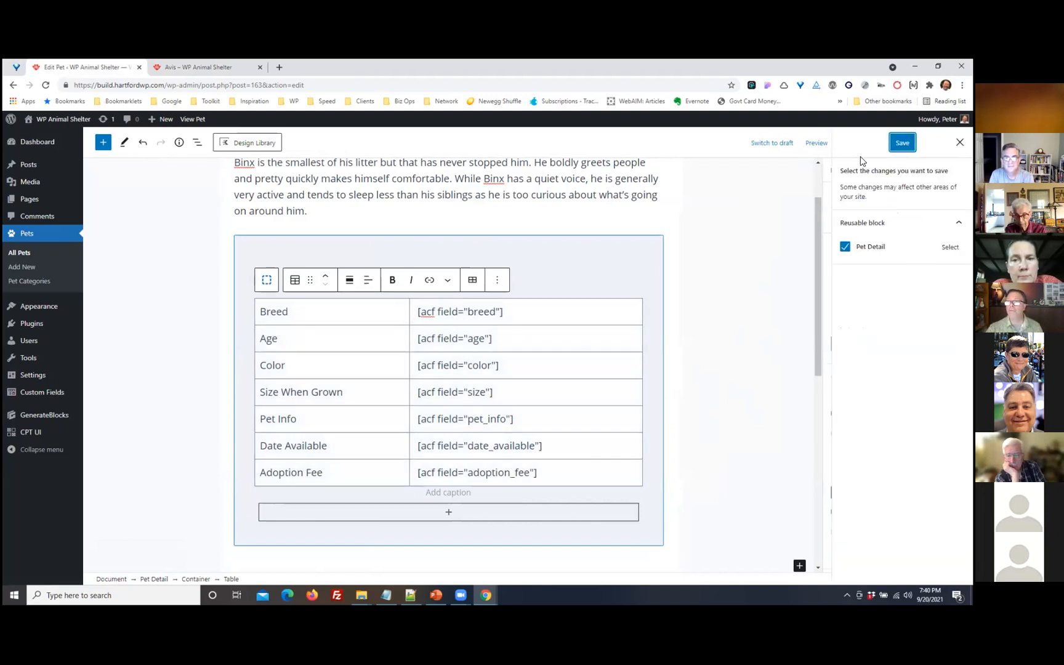
left_click(902, 142)
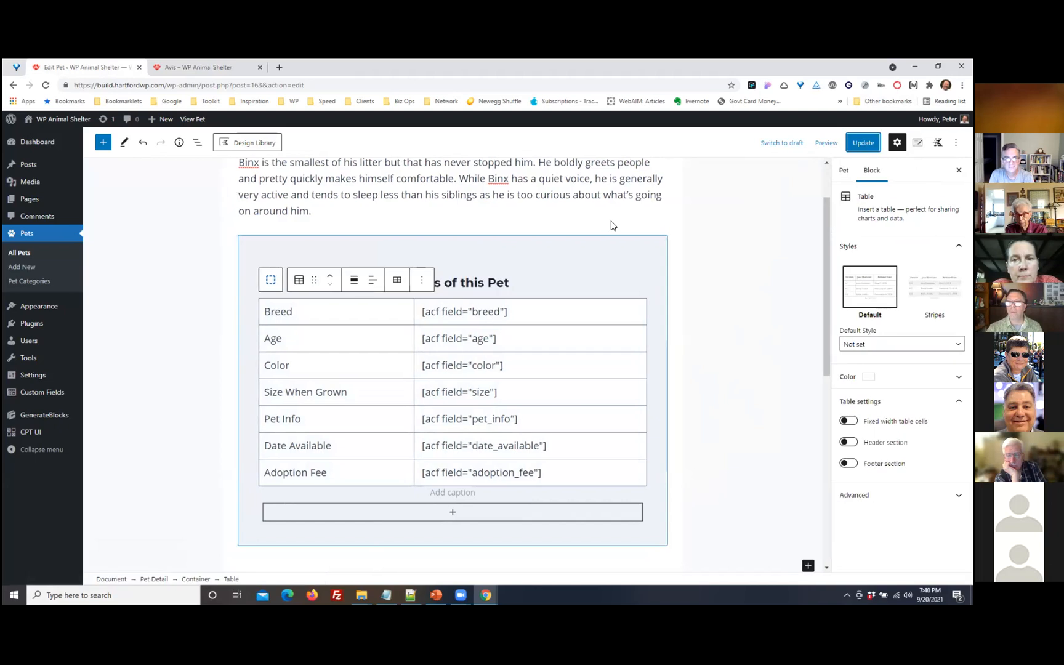
Open the Avis pet for editing and insert the Pet Detail reusable block below the description paragraph
left_click(21, 255)
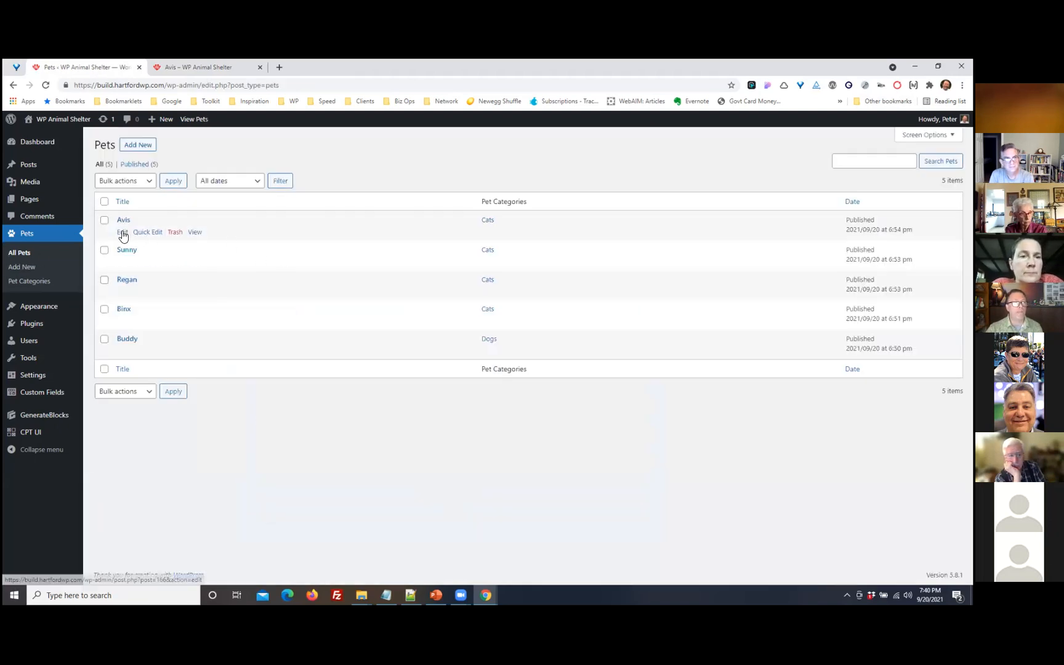
left_click(123, 233)
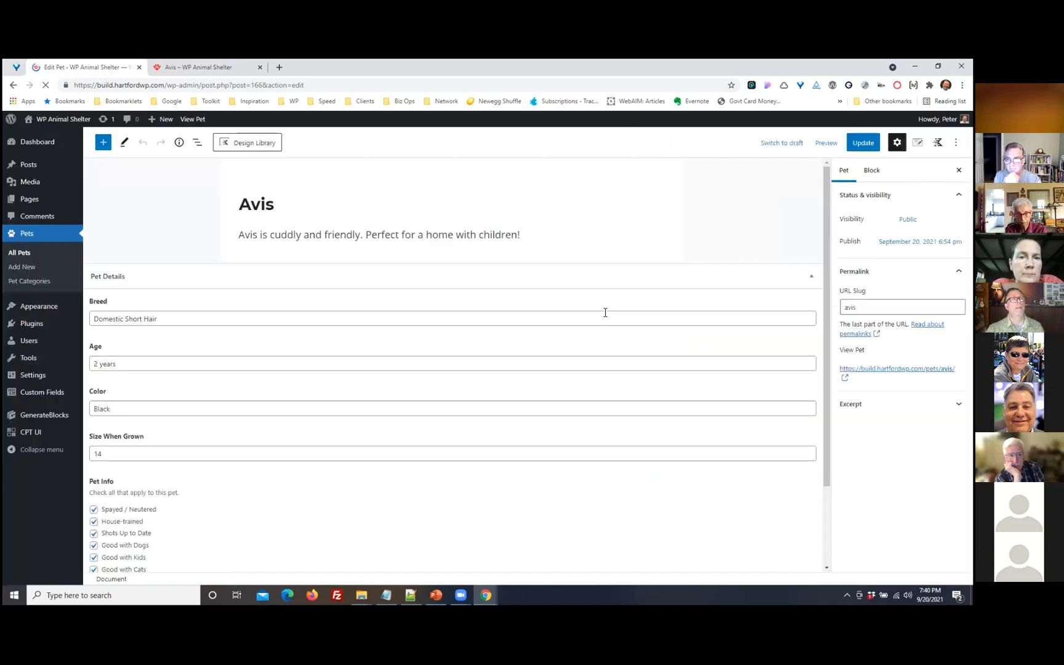
left_click(553, 237)
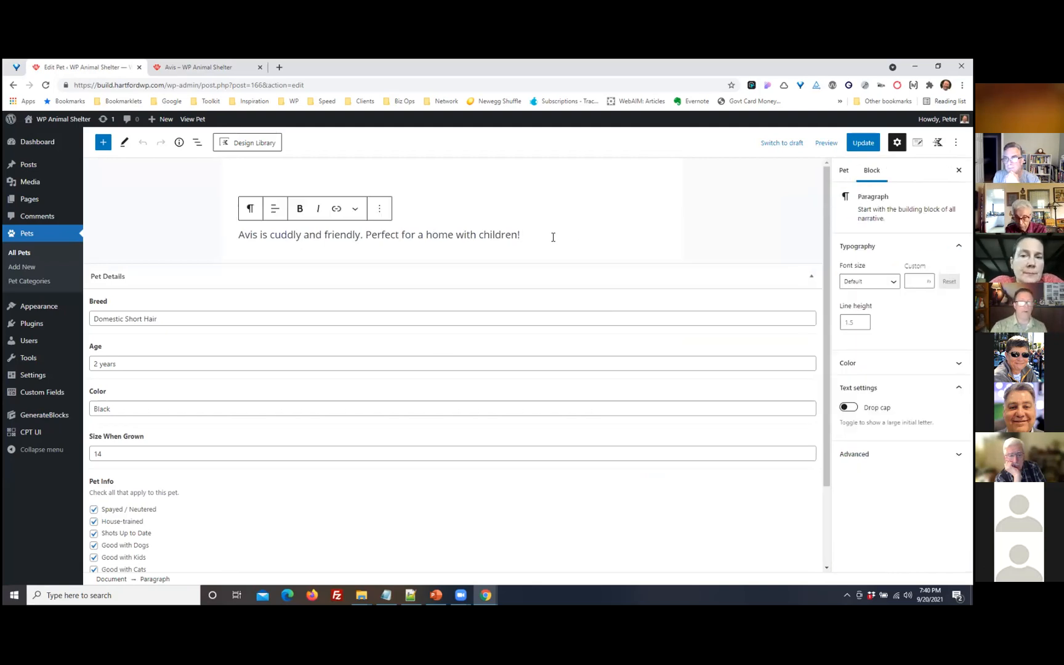
key("Return")
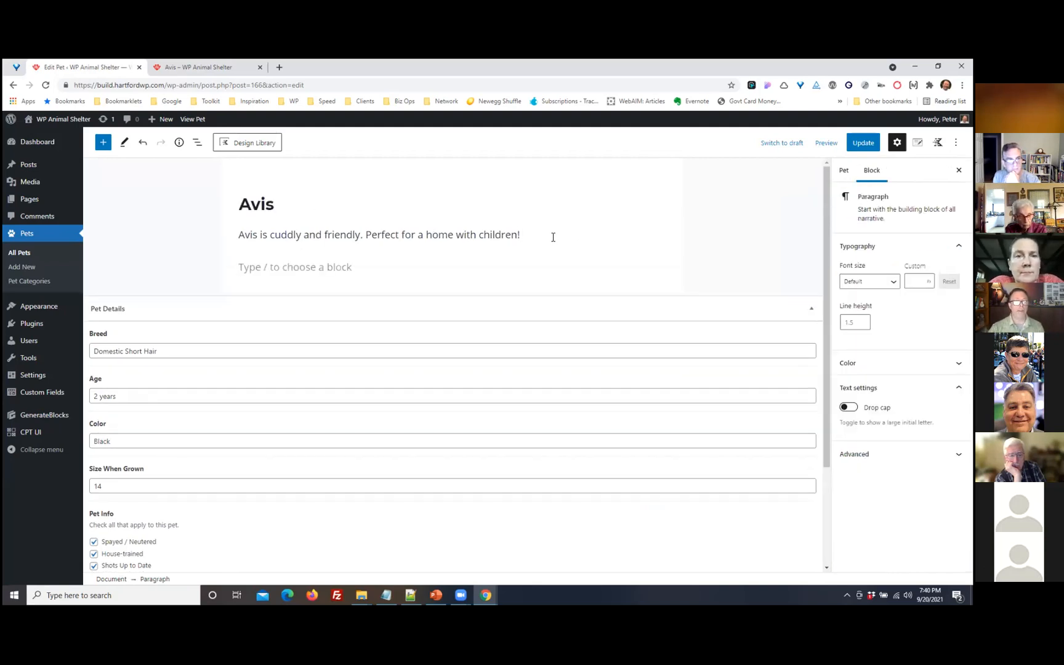
left_click(101, 143)
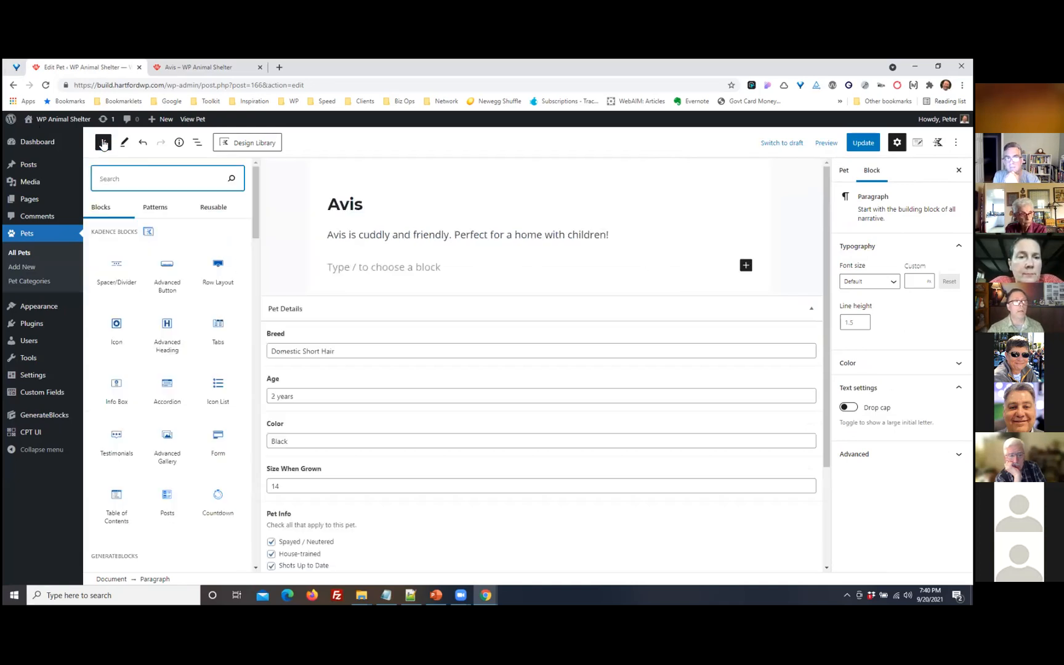
left_click(208, 208)
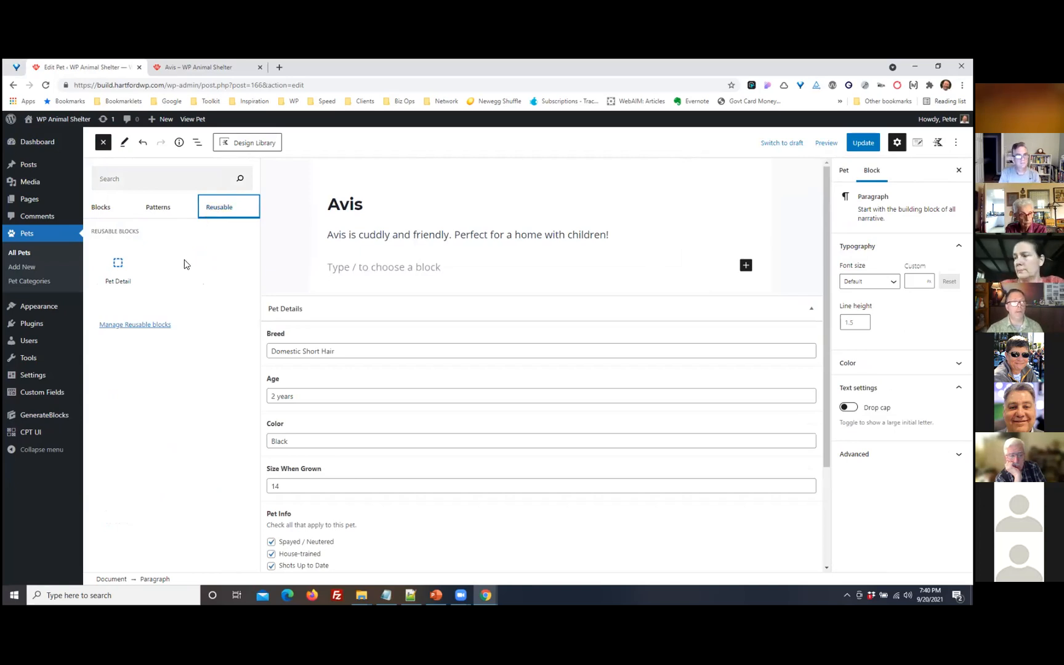
mouse_move(115, 264)
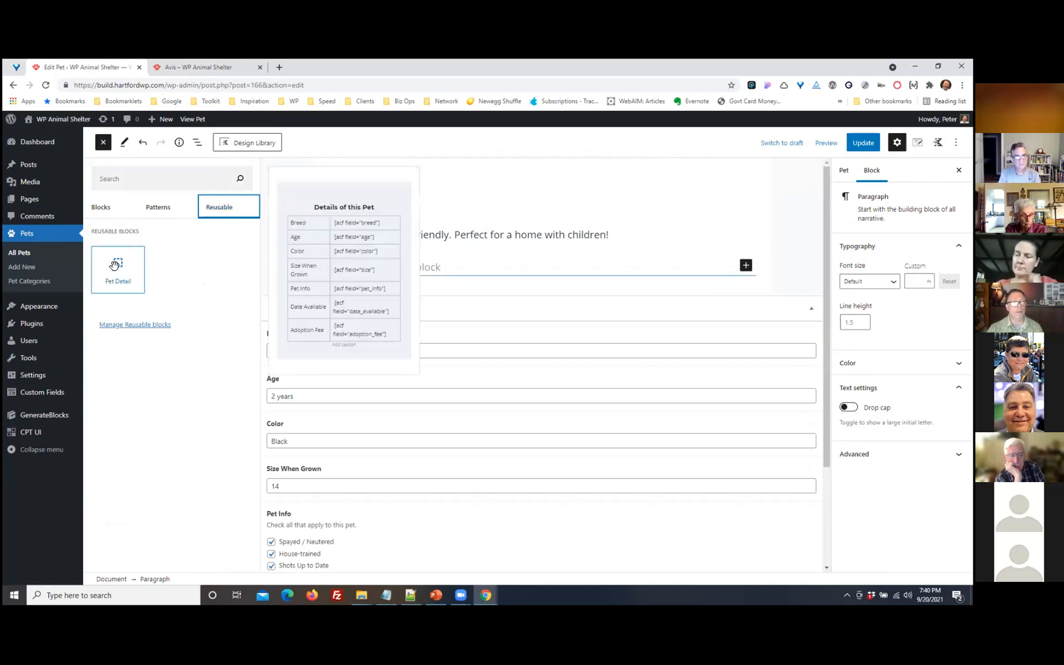
left_click(114, 264)
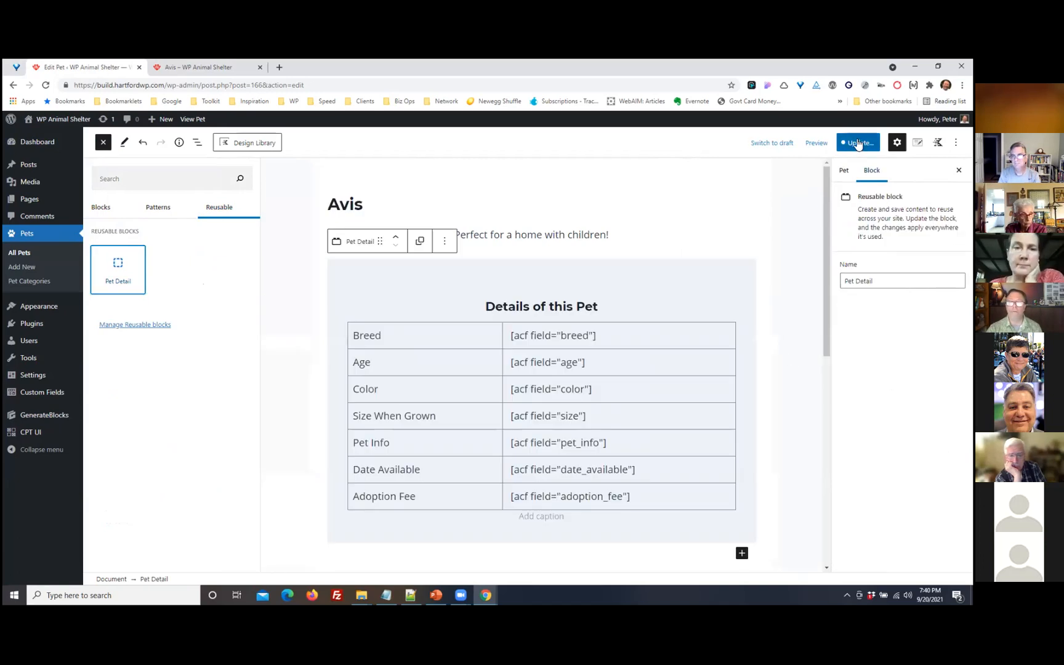
Set a solid white background color on the pet details table in the Avis post
left_click(677, 335)
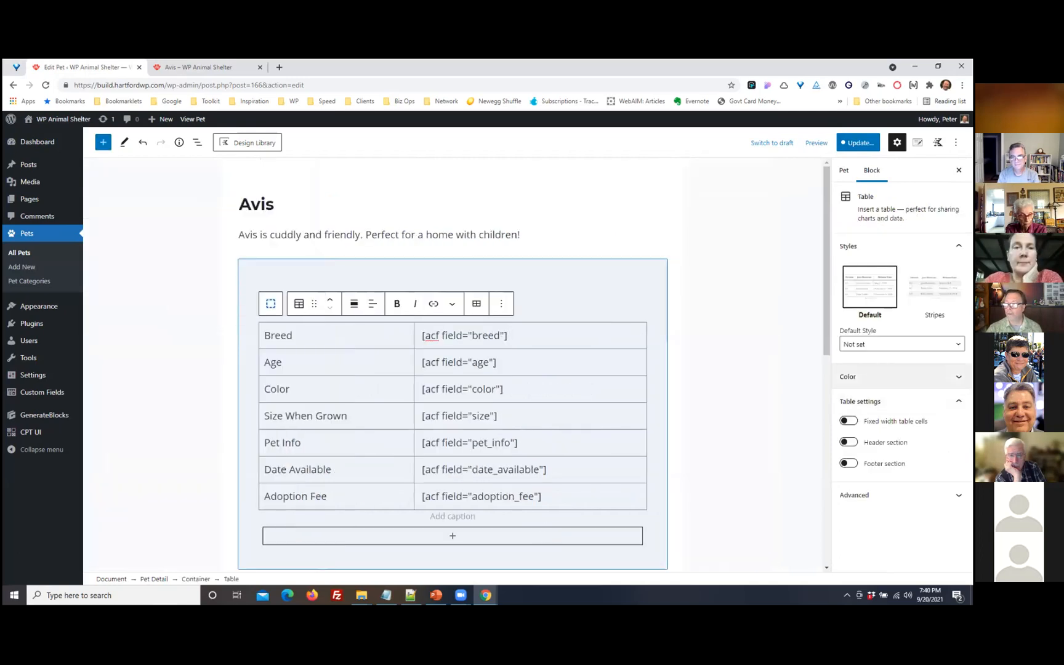
left_click(862, 376)
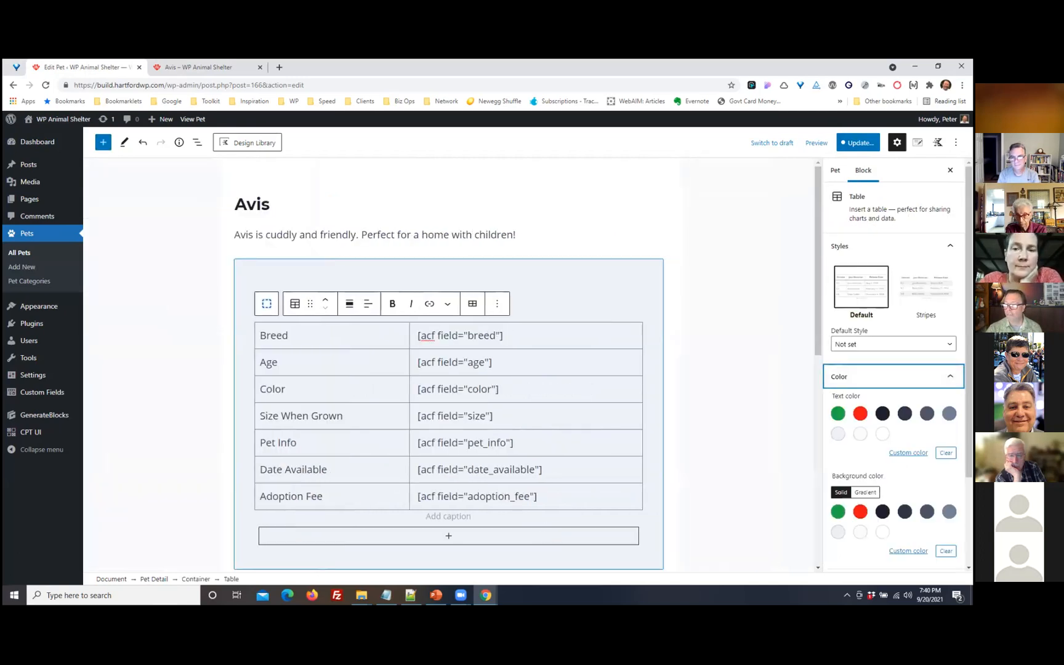
left_click(882, 531)
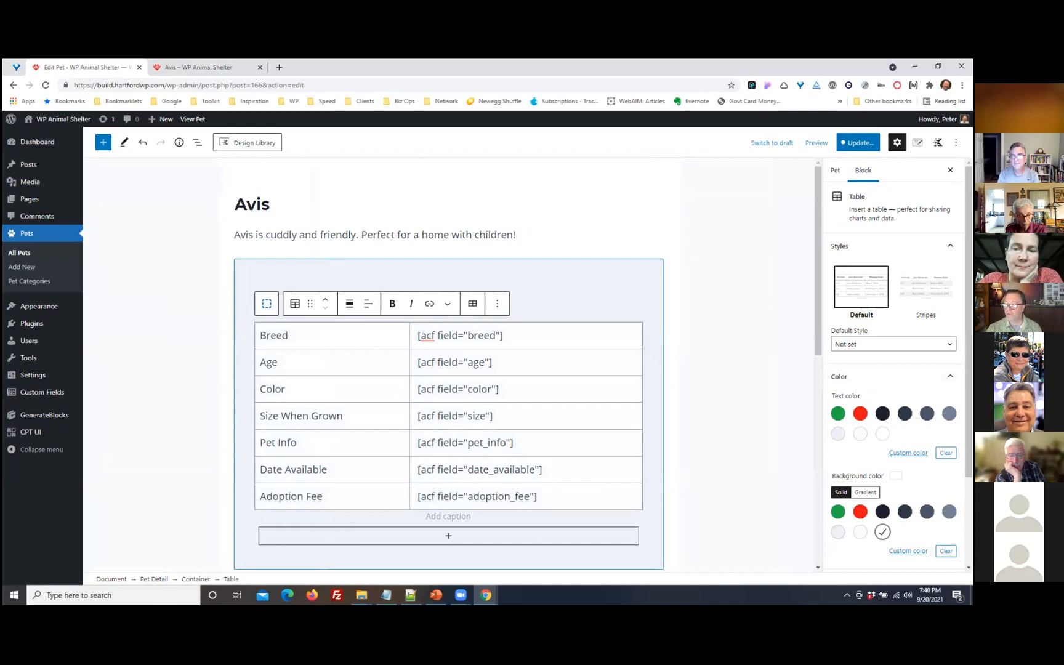
Save the Avis post with its Pet Detail block and view the details table on the published page
left_click(857, 143)
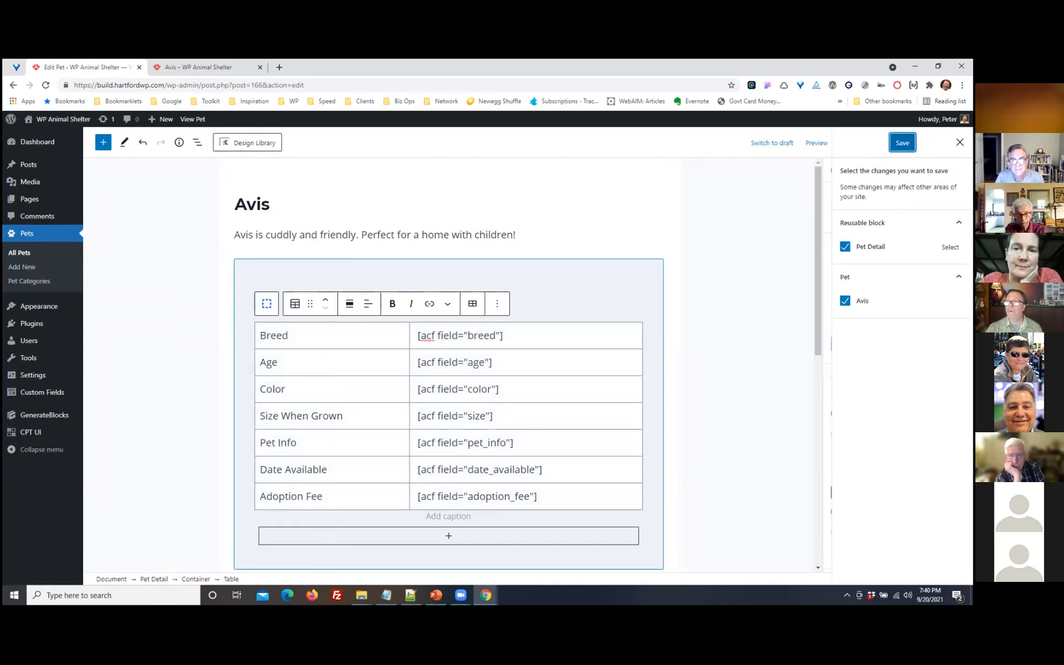
left_click(902, 142)
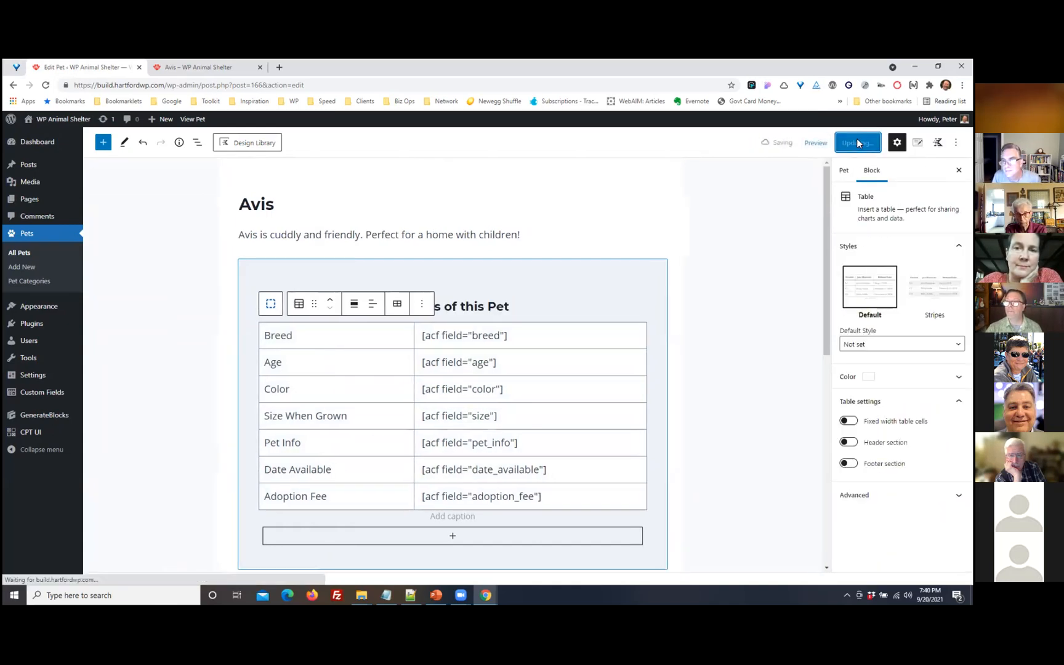
left_click(864, 146)
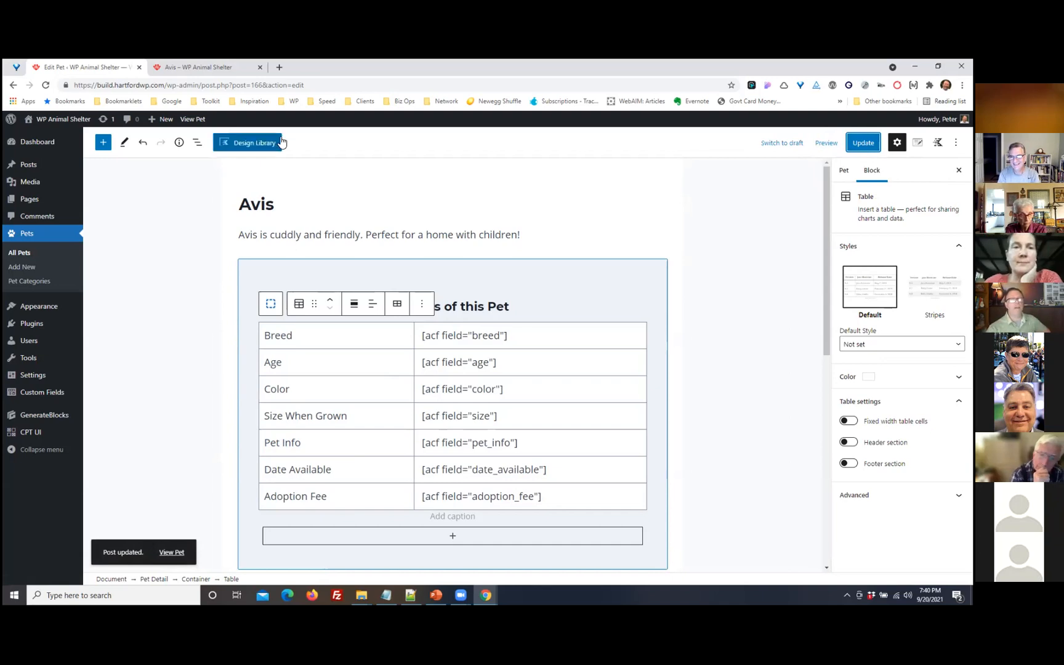
left_click(161, 552)
scroll(786, 408, "down", 5)
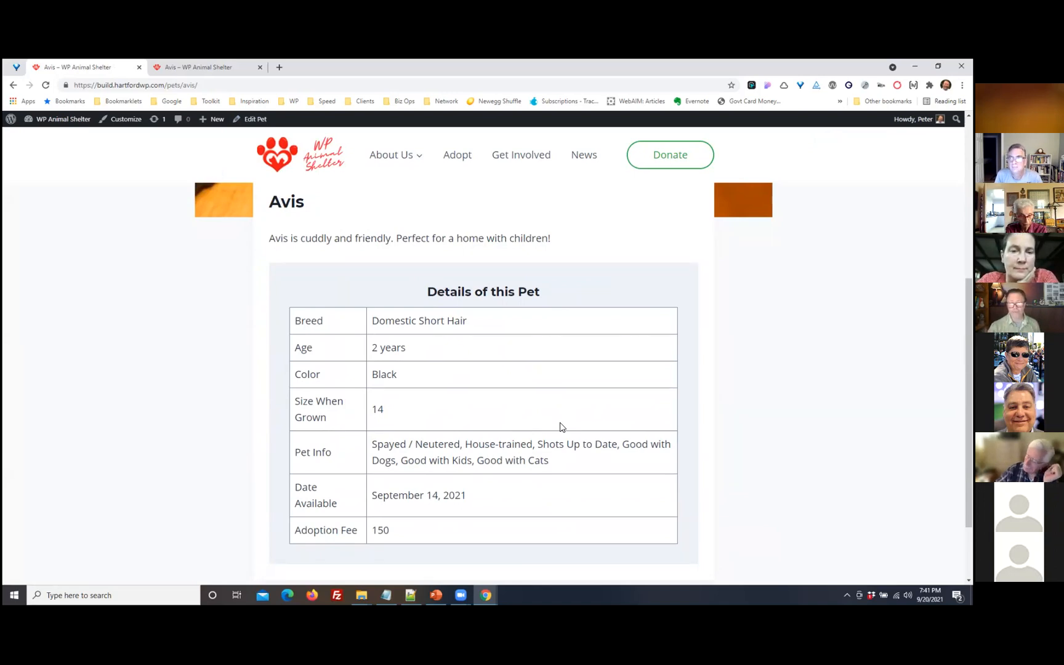
Reopen Avis for editing, append "lbs" after the size shortcode and put "$" before the adoption fee shortcode
left_click(254, 120)
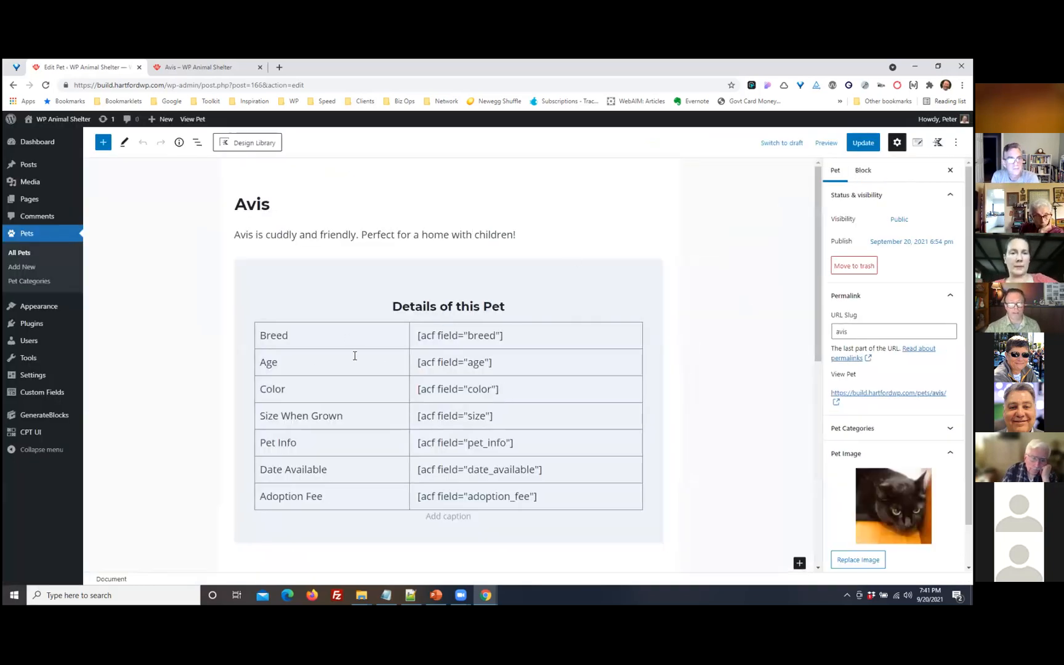
left_click(510, 361)
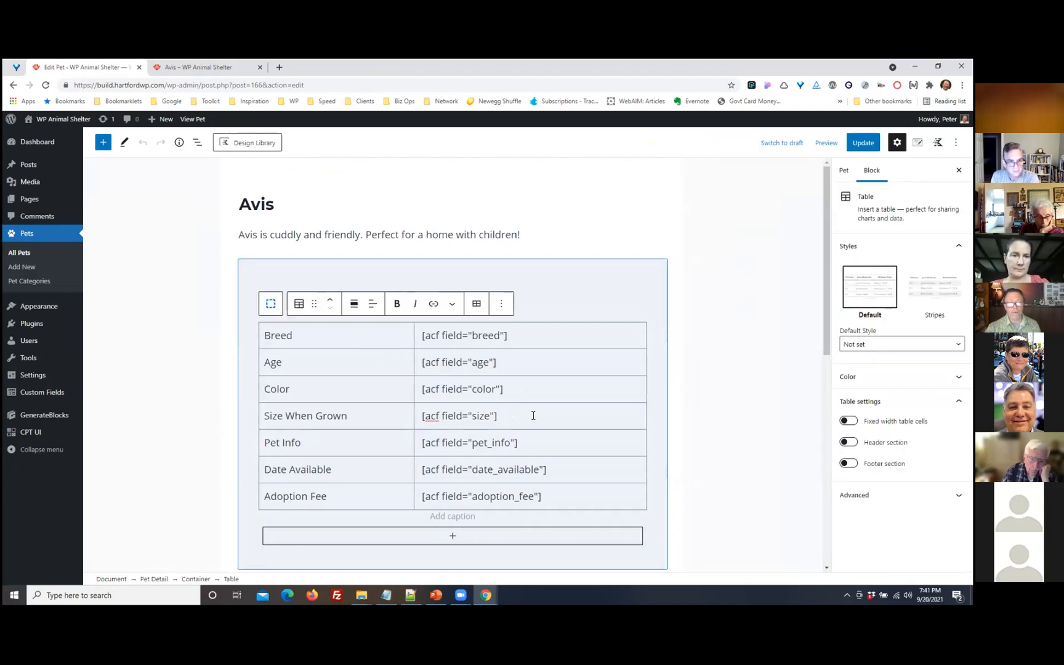
type("lbs")
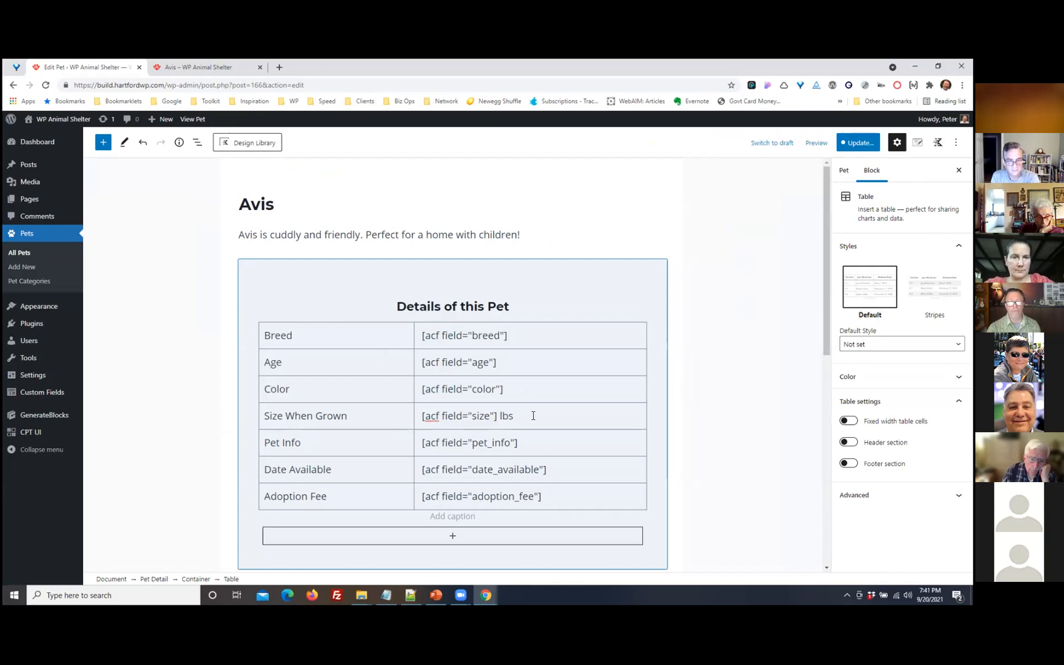
left_click(421, 496)
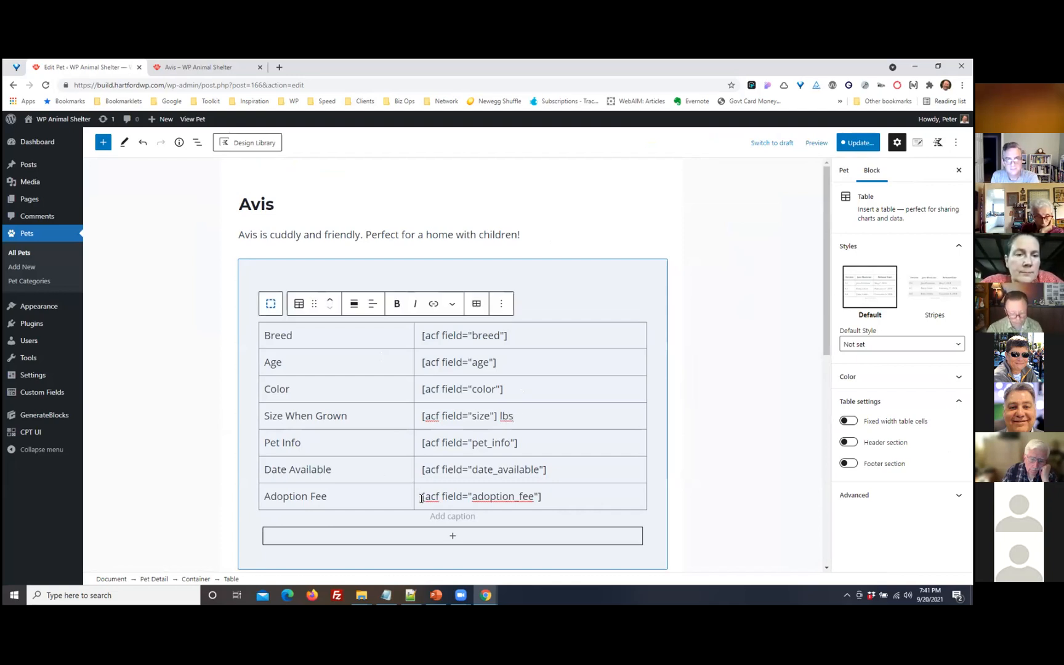
type("$")
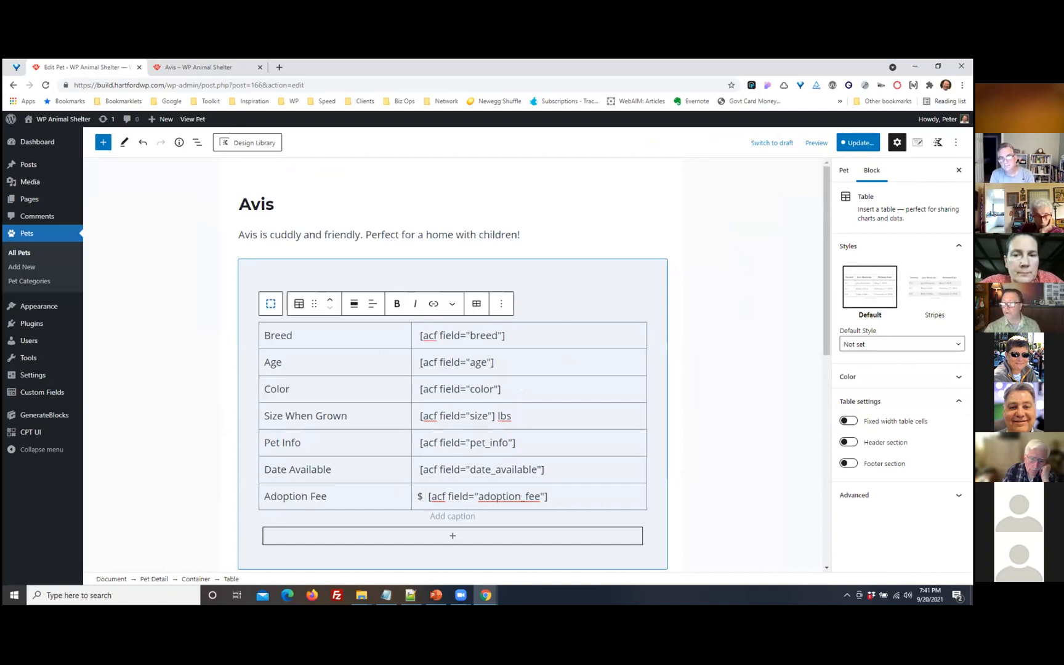
Reapply a solid white background to the table with the lbs and $ units
left_click(477, 304)
left_click(584, 328)
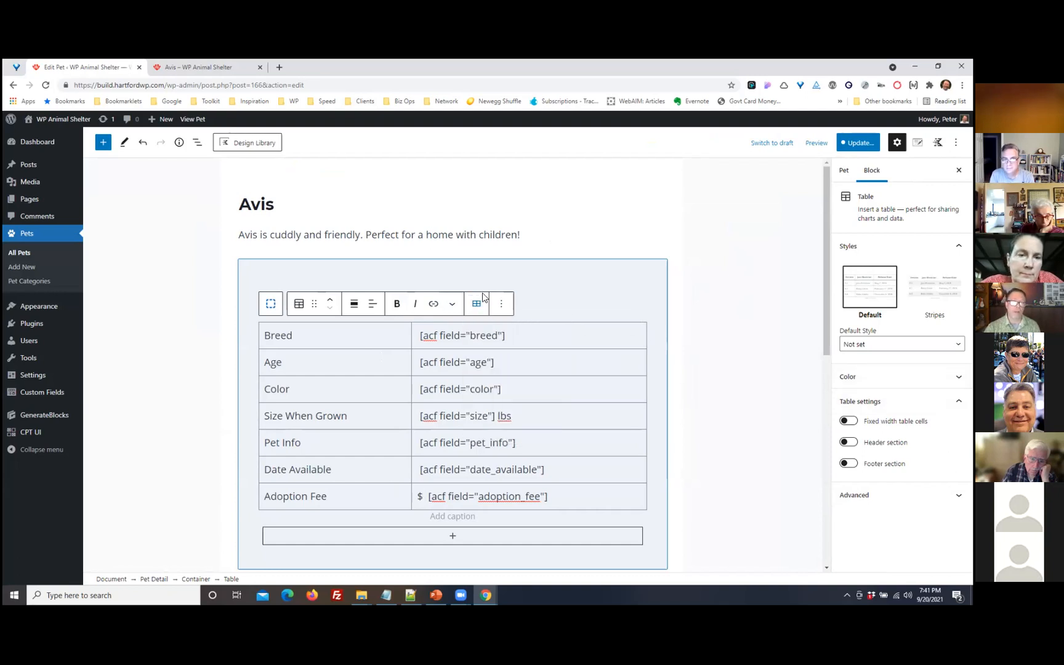
left_click(869, 171)
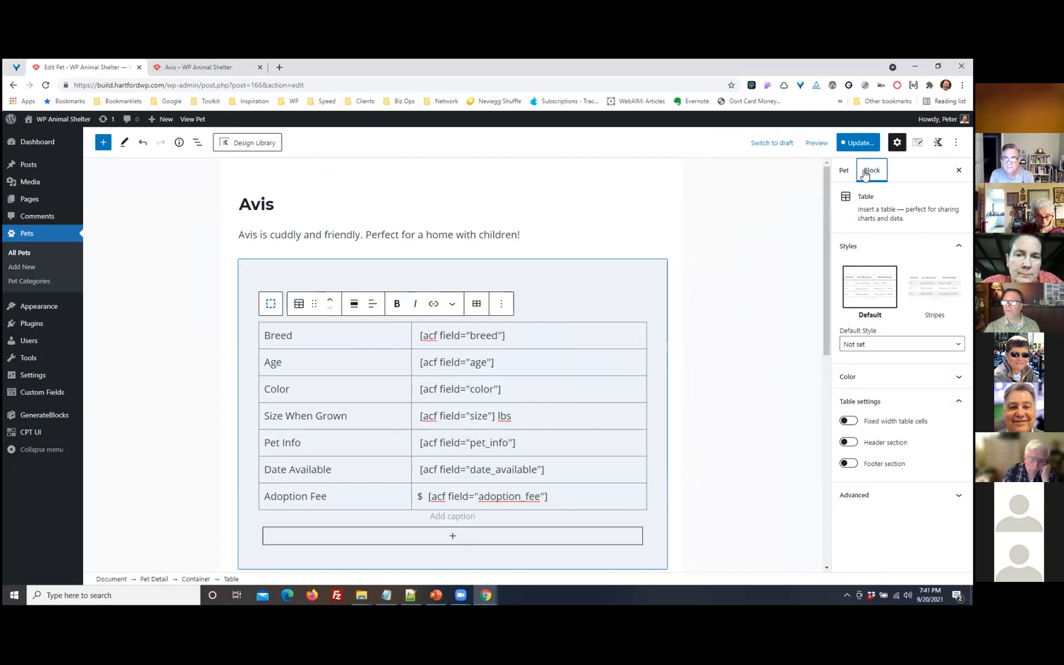
left_click(611, 324)
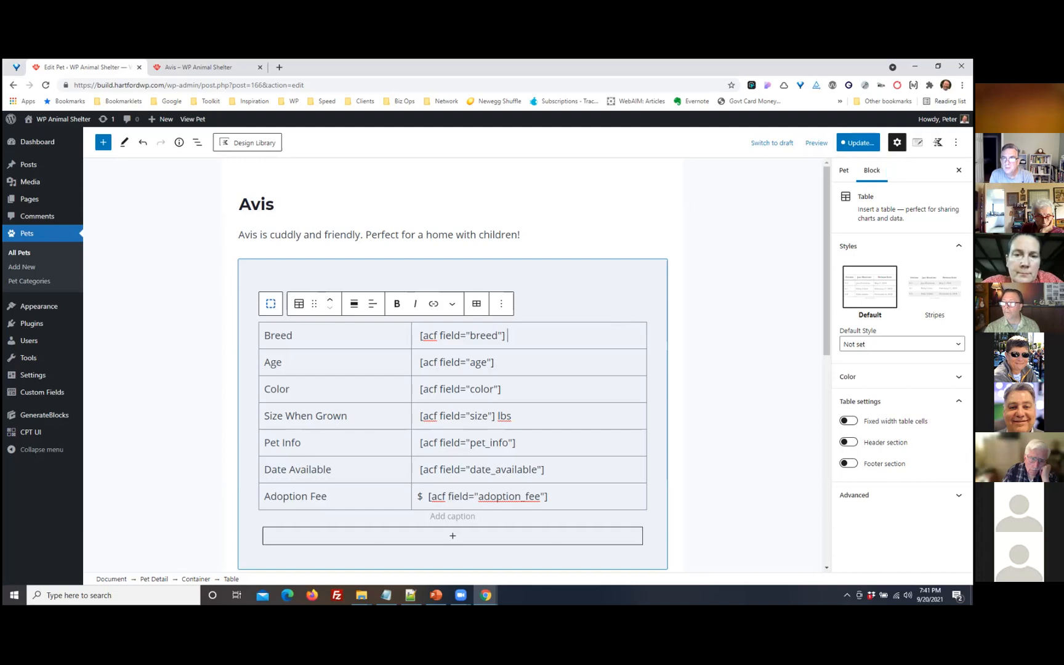
left_click(847, 376)
left_click(882, 532)
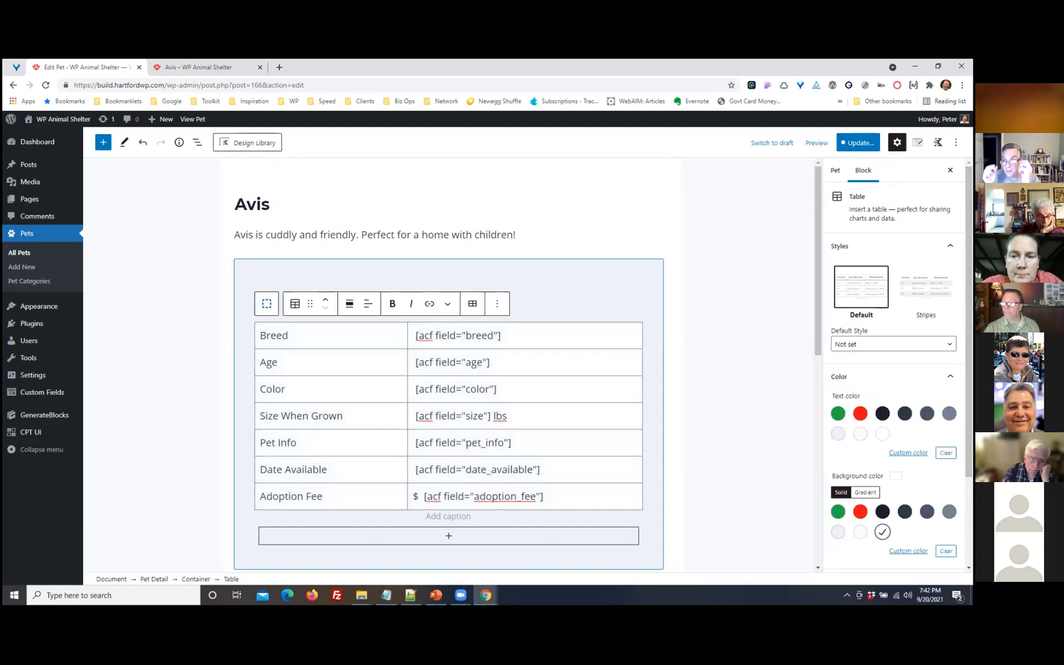
Save the changes to the Pet Detail reusable block and view the published Avis page
left_click(857, 142)
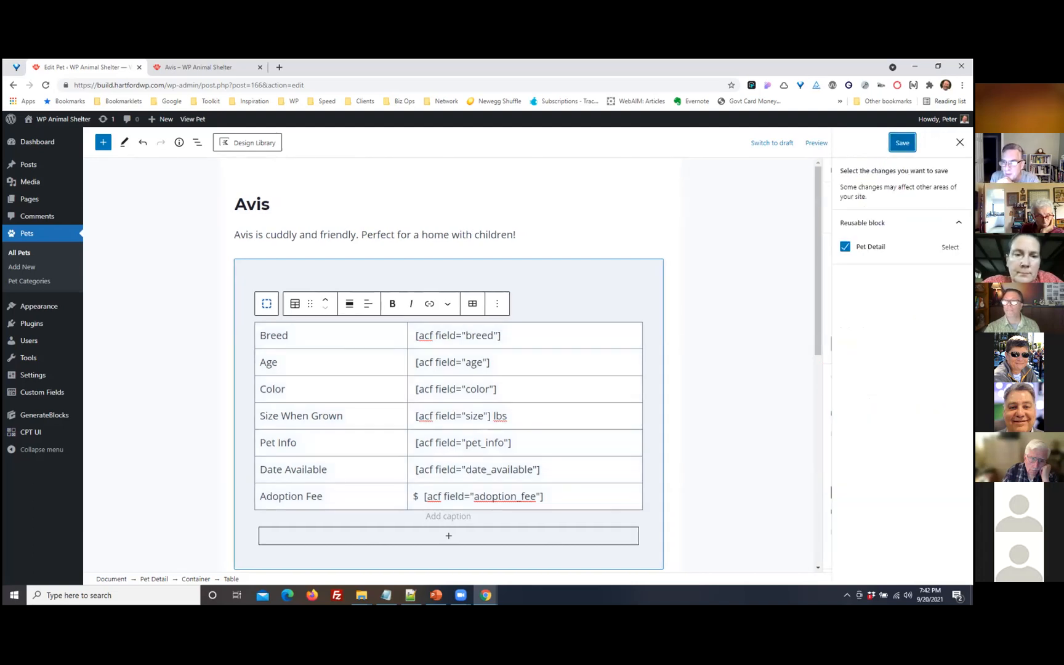
left_click(857, 143)
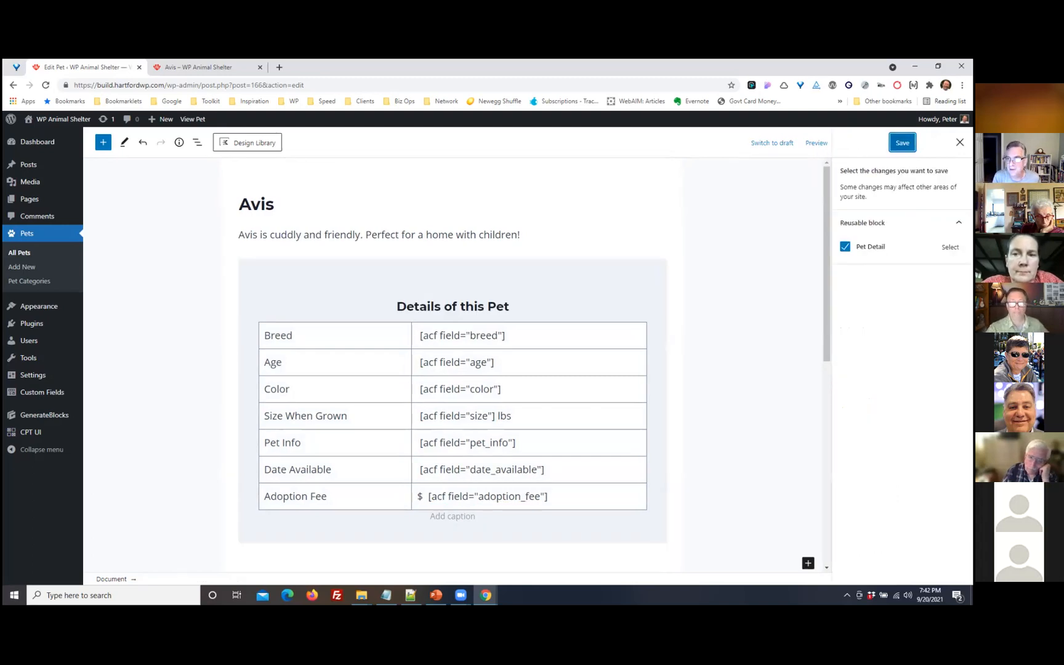
left_click(902, 142)
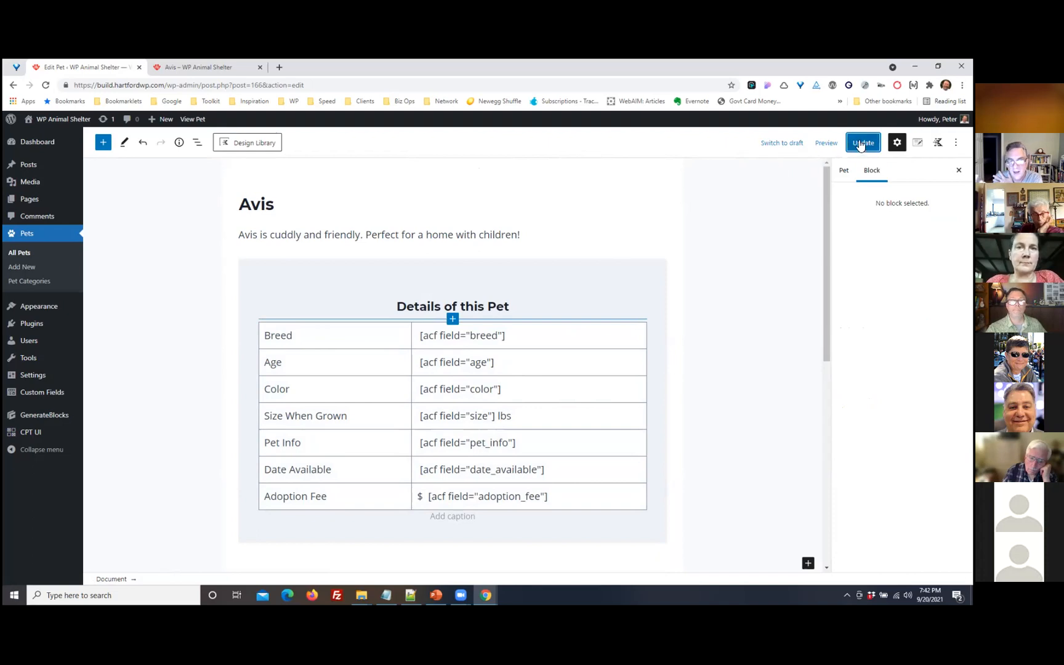
left_click(192, 120)
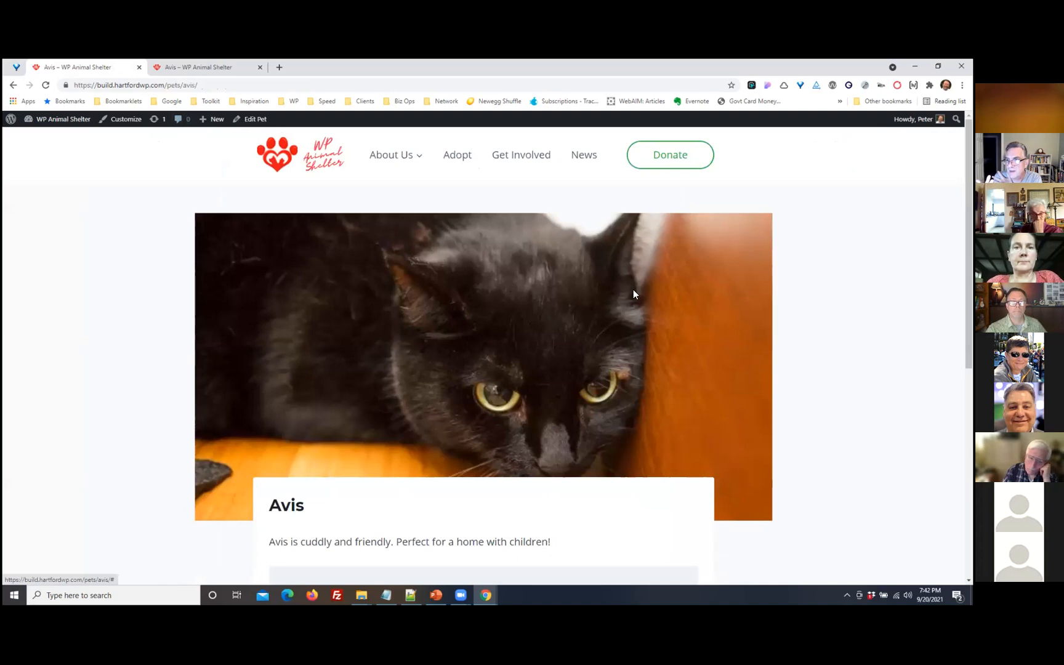
Compare the details table on the published Avis page with its shortcodes in the post editor
scroll(714, 300, "down", 3)
scroll(714, 300, "down", 3)
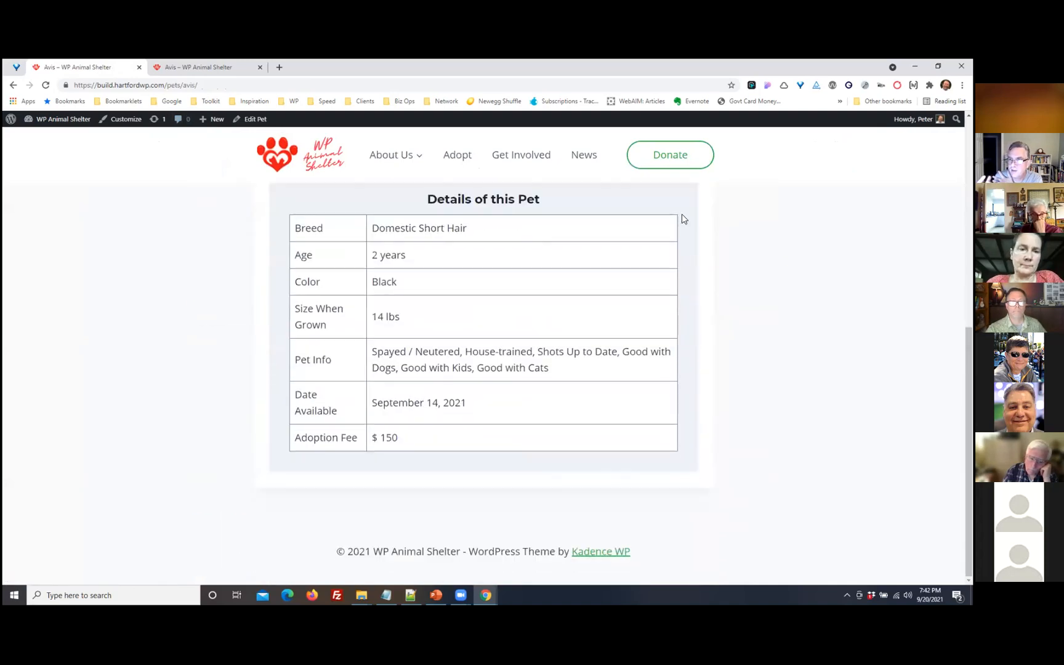
left_click(13, 85)
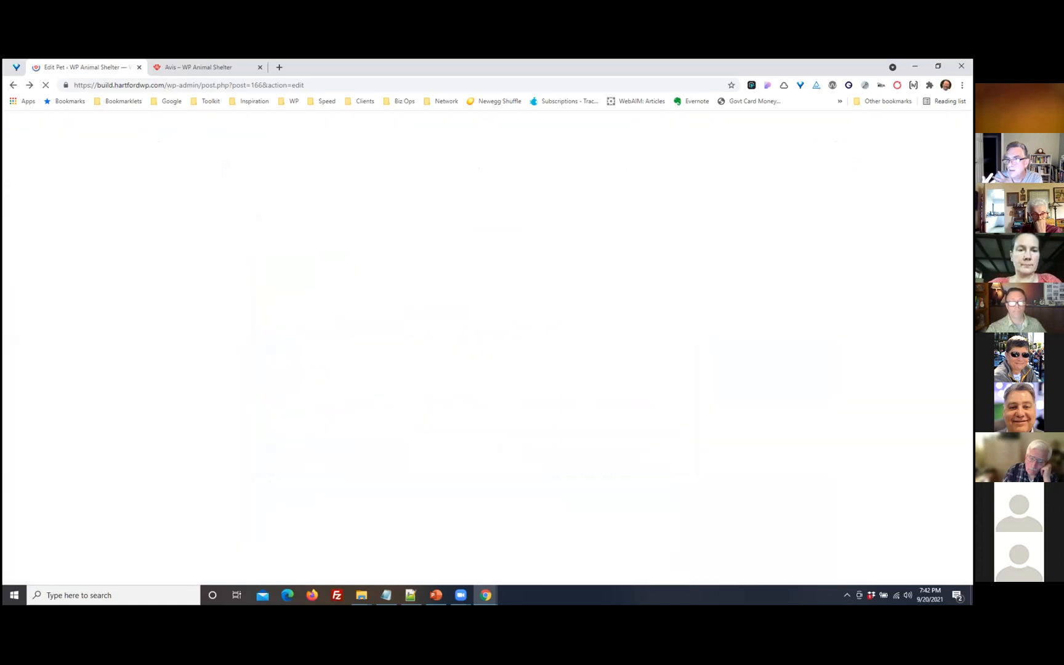
scroll(762, 363, "down", 3)
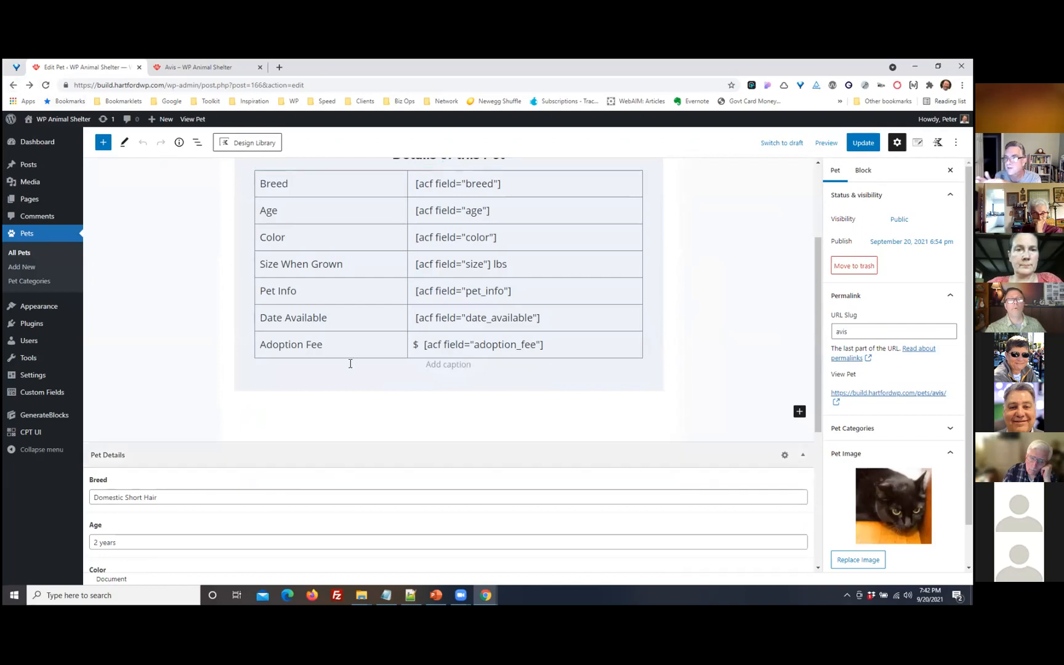
left_click(13, 85)
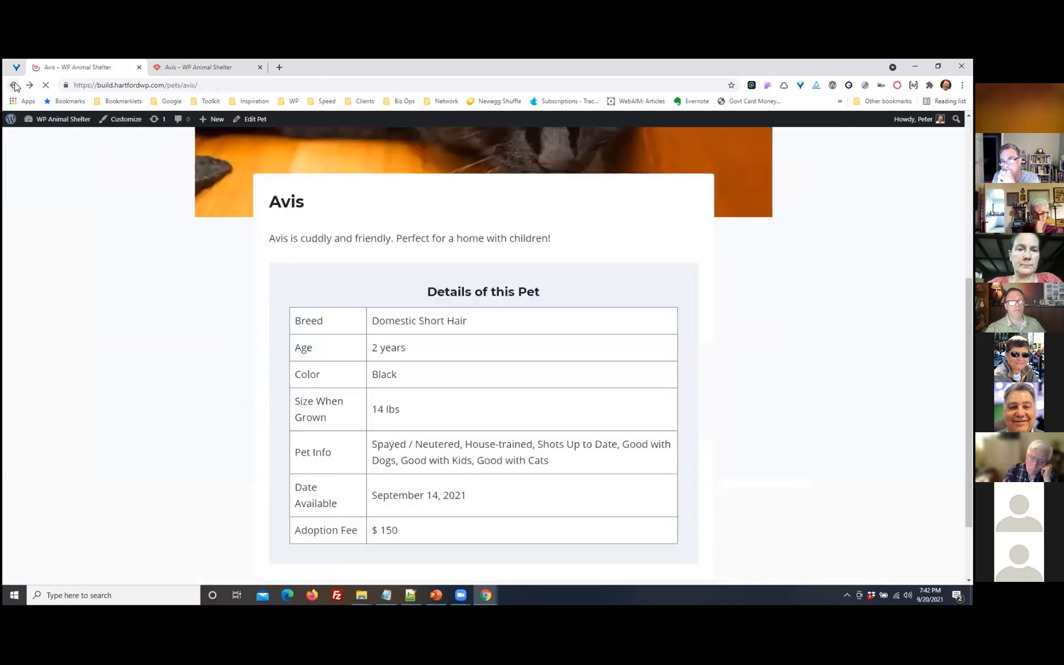
scroll(627, 278, "up", 5)
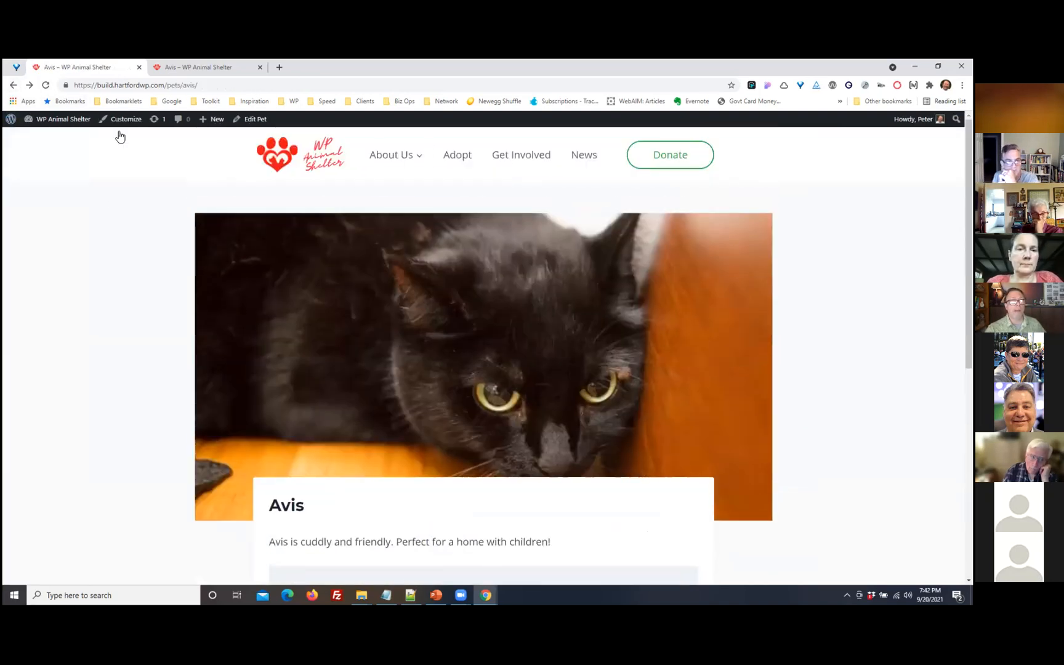
In the other Avis tab, go to the site's dashboard and open the list of all pets
left_click(173, 66)
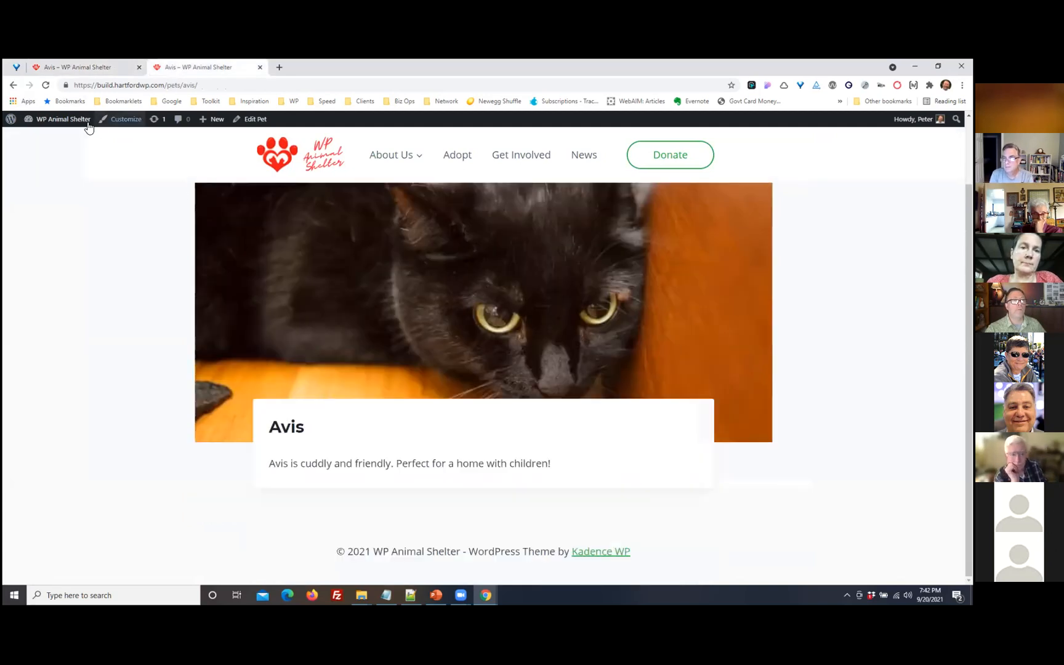
mouse_move(88, 128)
left_click(53, 134)
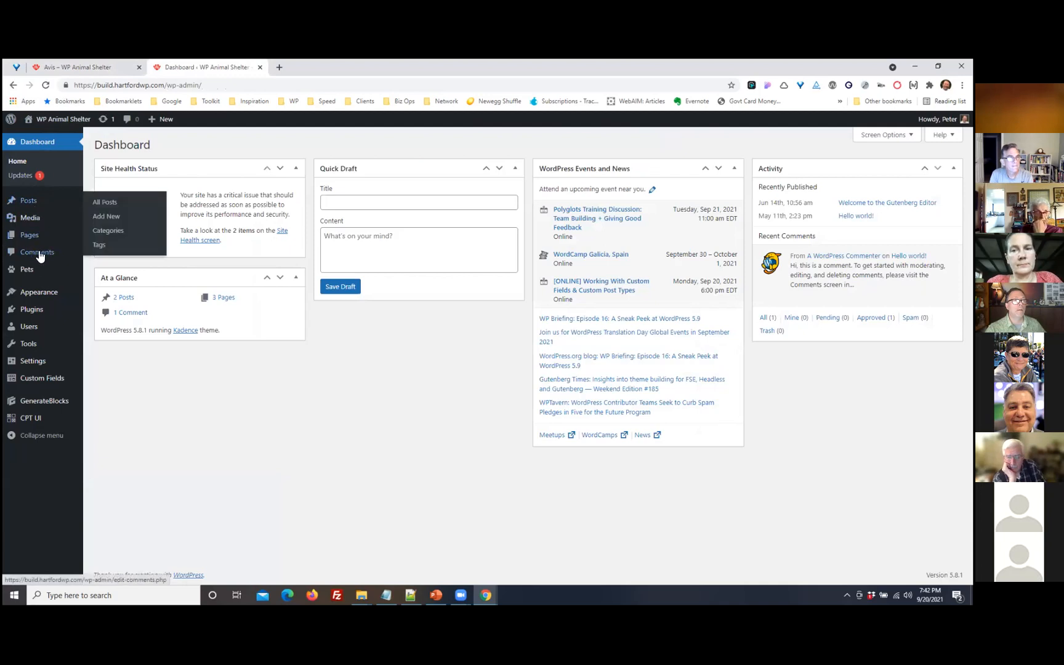
left_click(100, 272)
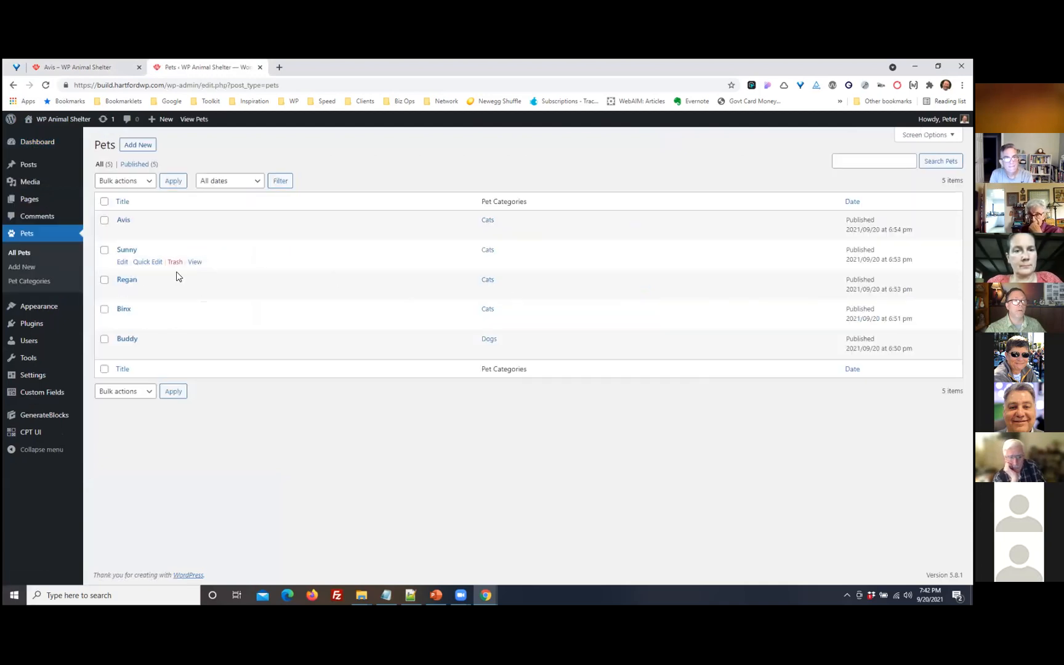
mouse_move(126, 359)
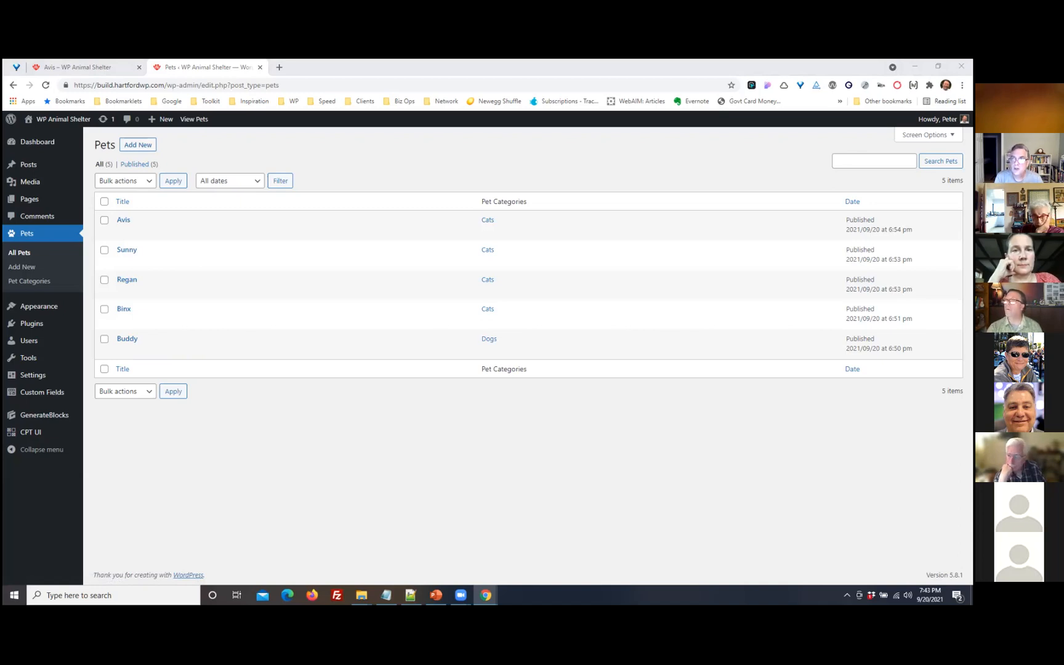
In a new browser window, search the web for "advanced custom fields shortcodes" and open the ACF Shortcode documentation page
key("ctrl+n")
type("advance")
key("Right")
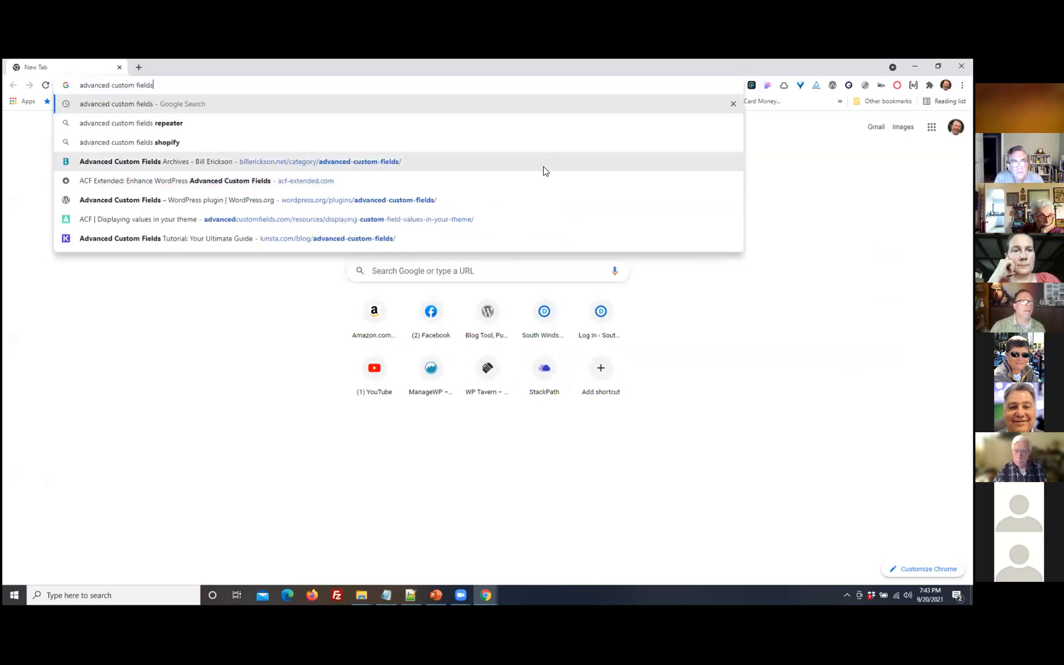
type("shortcodes")
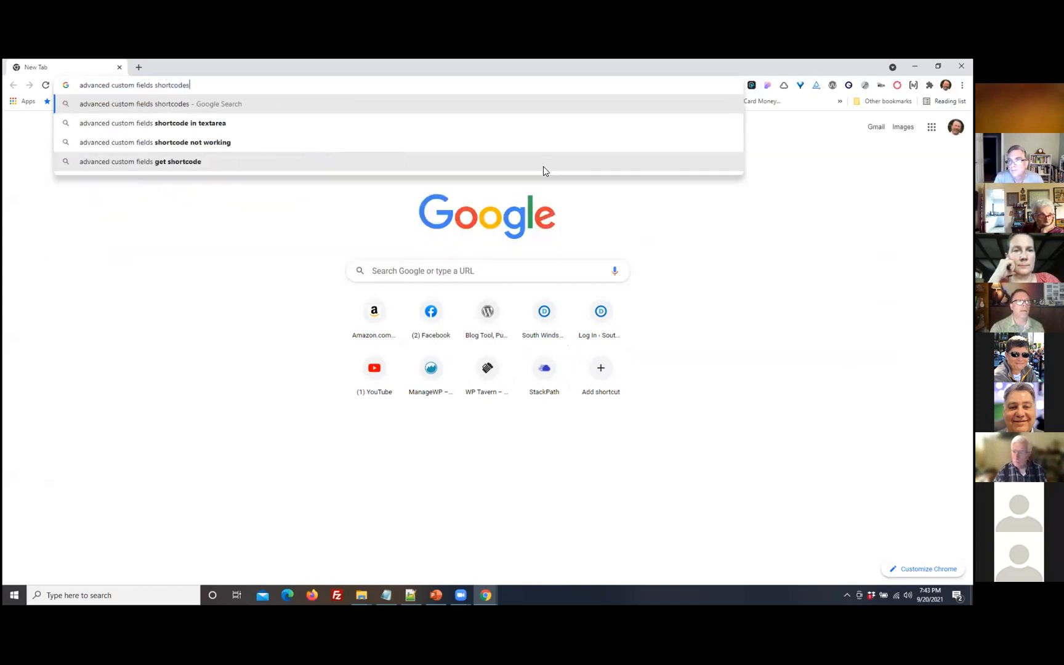
key("Return")
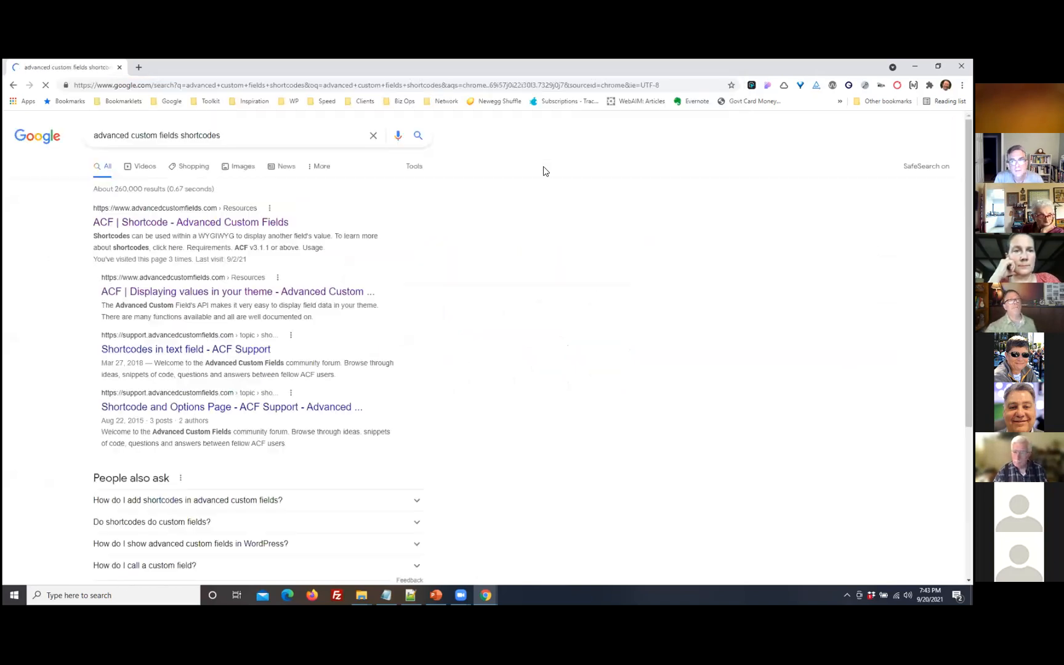
left_click(233, 221)
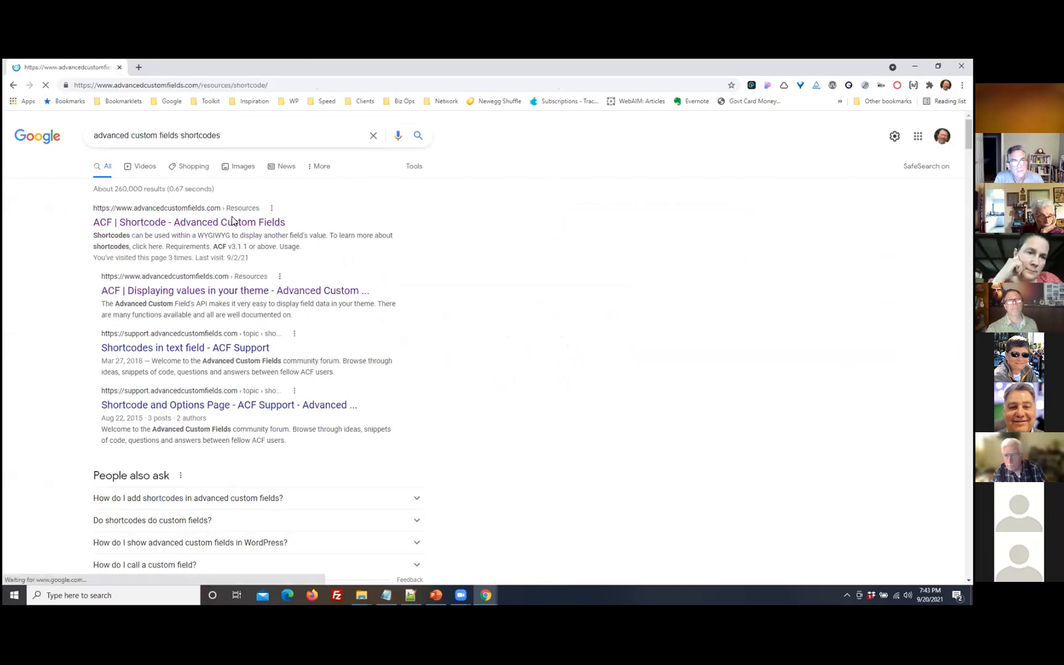
Examine the ACF shortcode's usage syntax, including the acf field name and post_id parts, and close the documentation
scroll(710, 366, "down", 5)
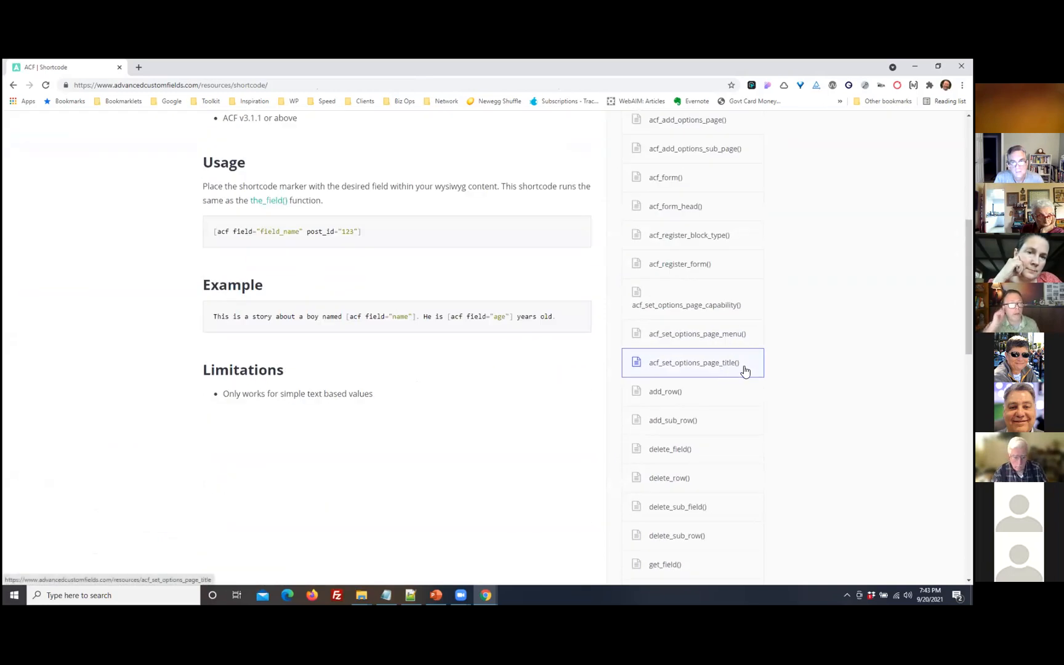
scroll(776, 277, "up", 1)
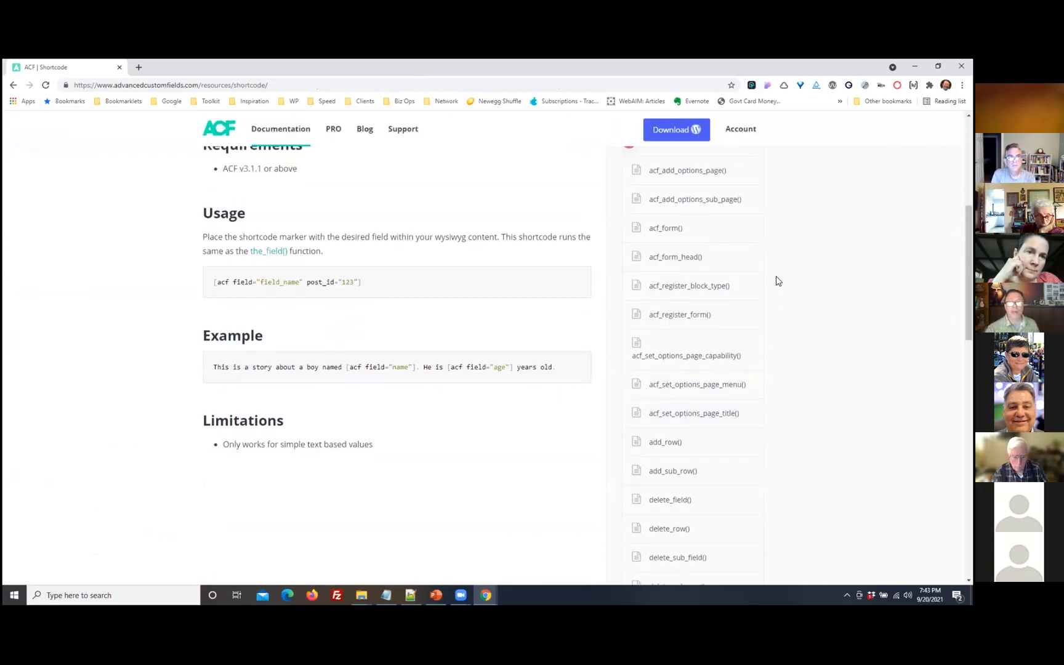
scroll(751, 277, "up", 3)
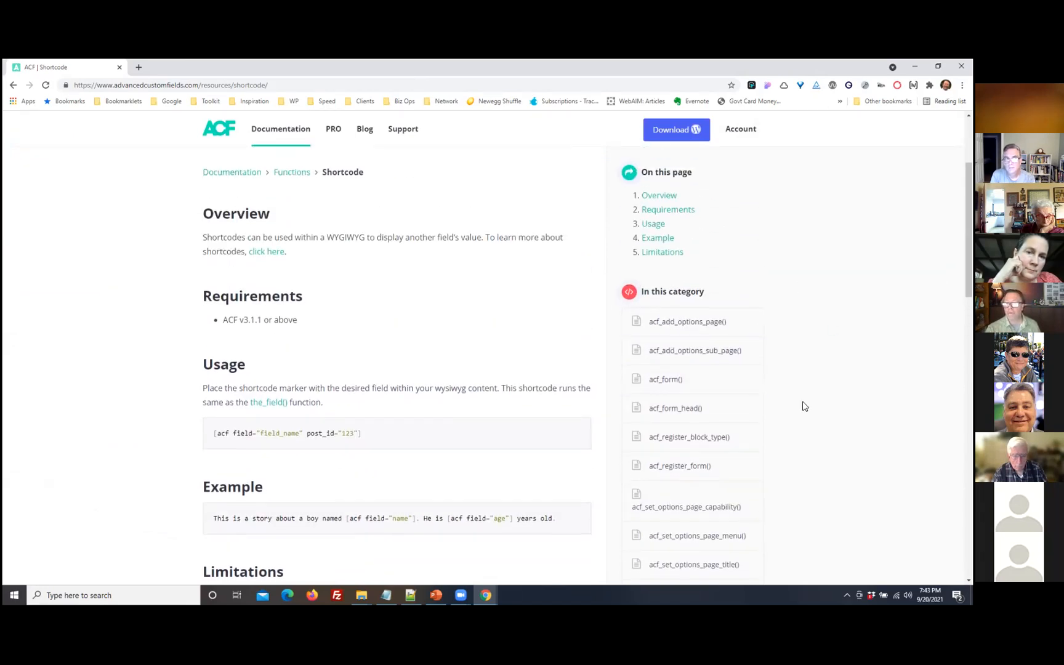
scroll(804, 405, "down", 2)
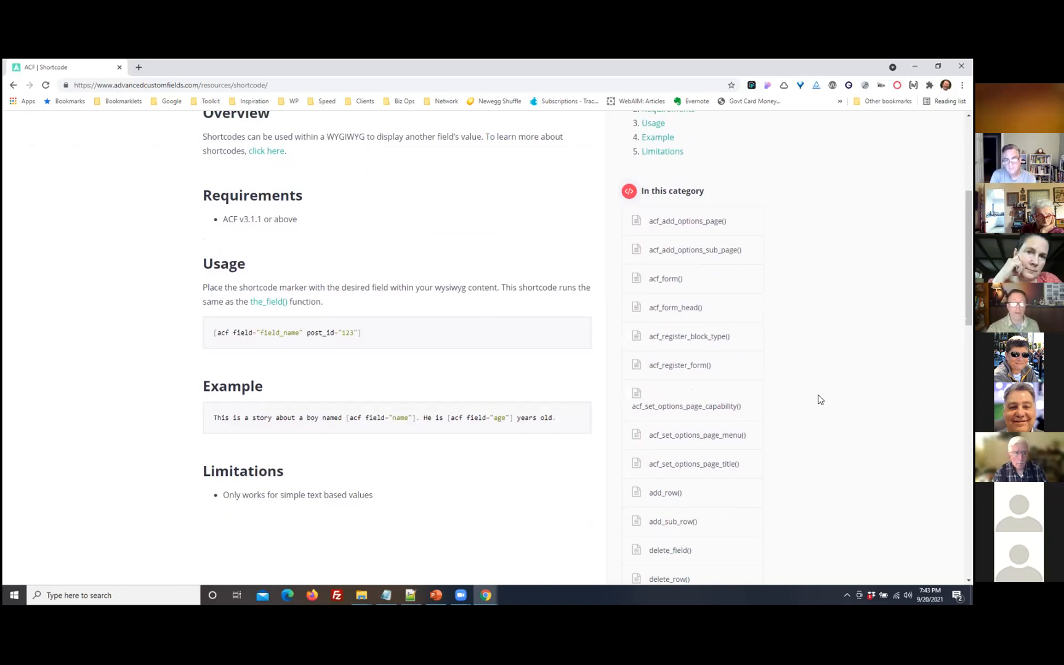
left_click_drag(368, 333, 214, 333)
left_click(294, 332)
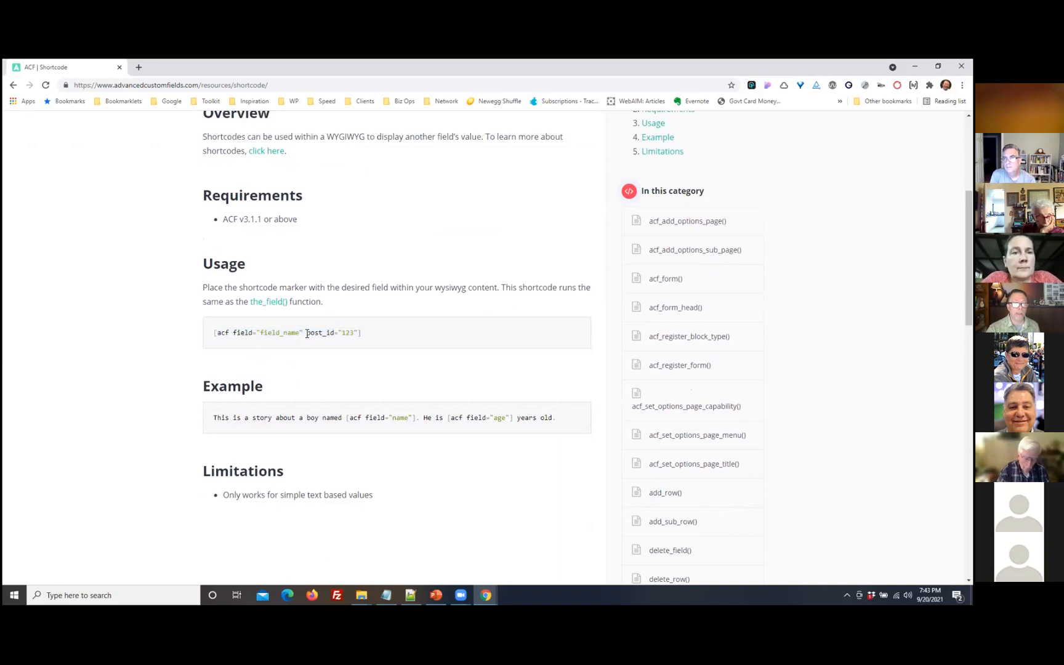
left_click_drag(304, 333, 357, 332)
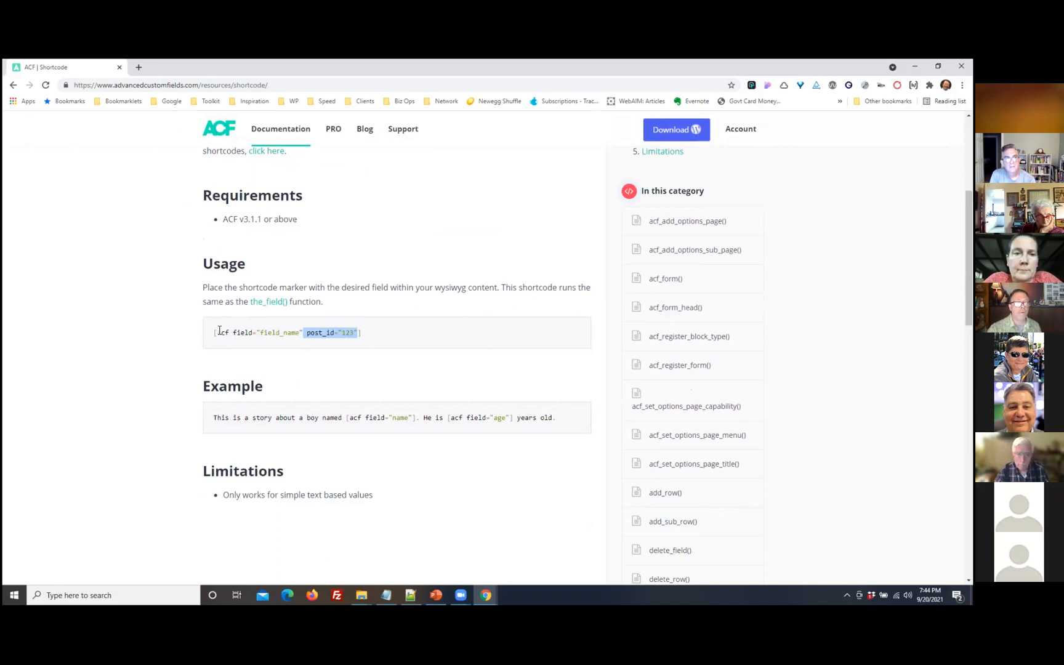
left_click_drag(229, 331, 211, 333)
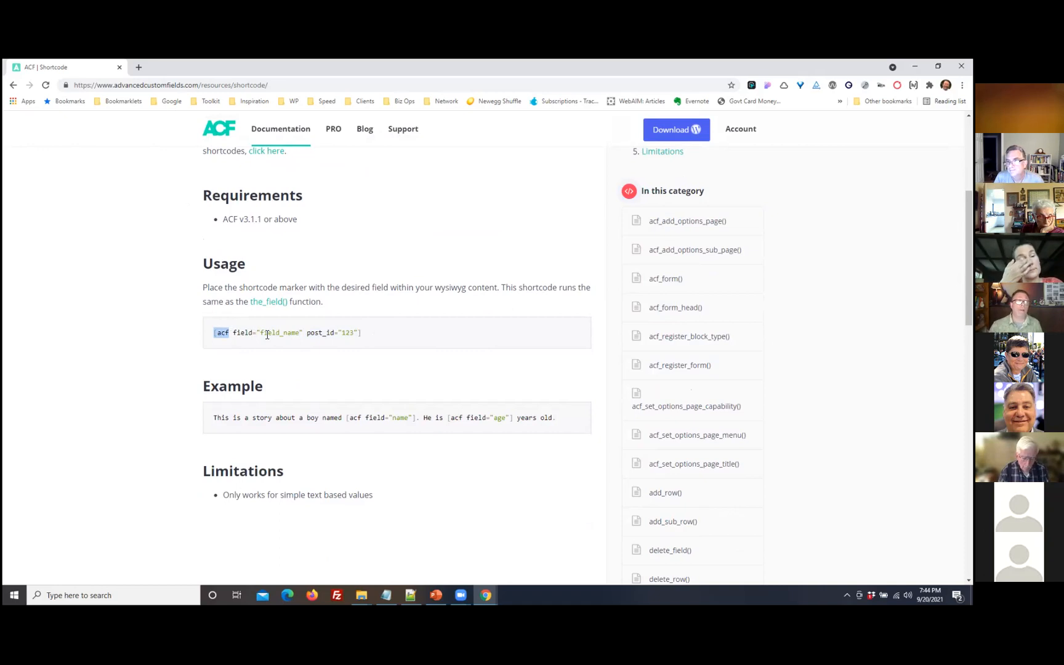
left_click(229, 334)
left_click_drag(233, 333, 217, 331)
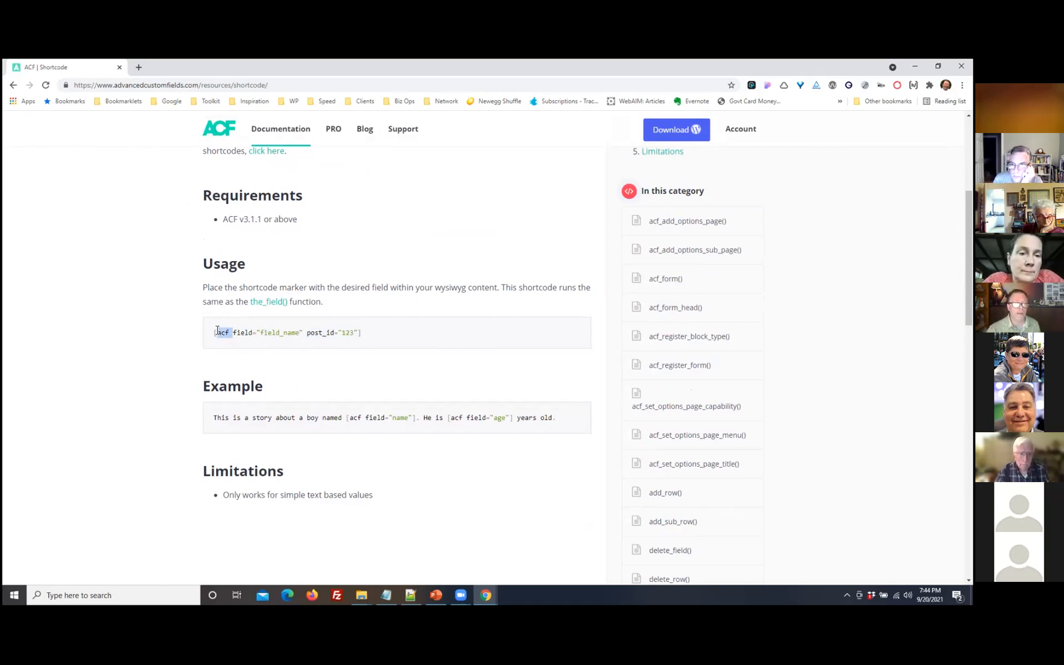
left_click(266, 333)
key("ctrl+w")
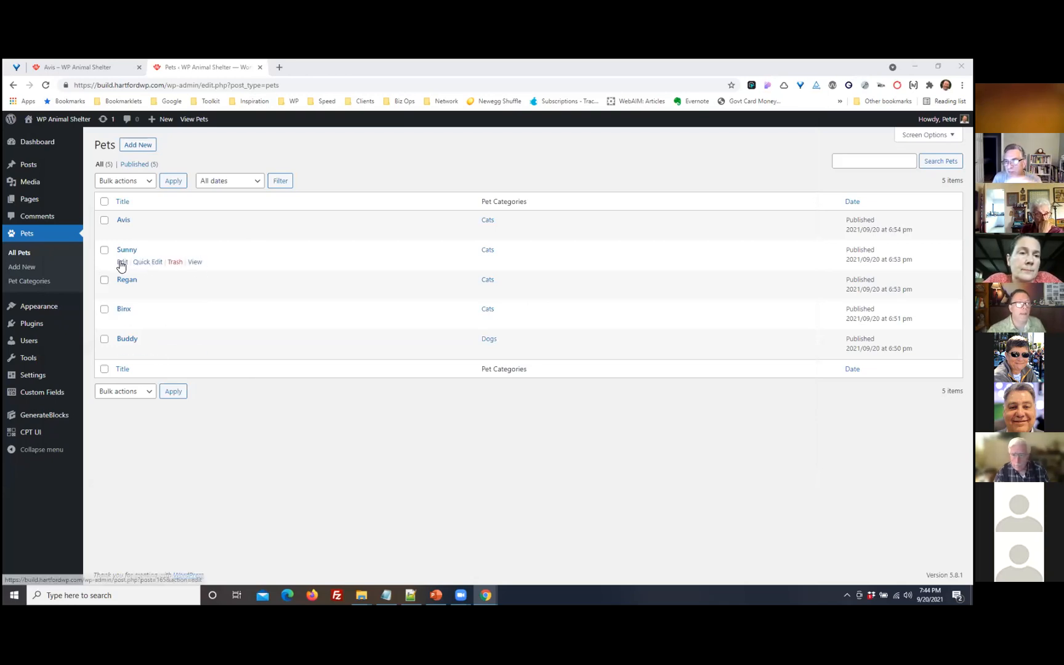
Open Sunny for editing and insert the Pet Detail reusable block below the description paragraph
left_click(122, 265)
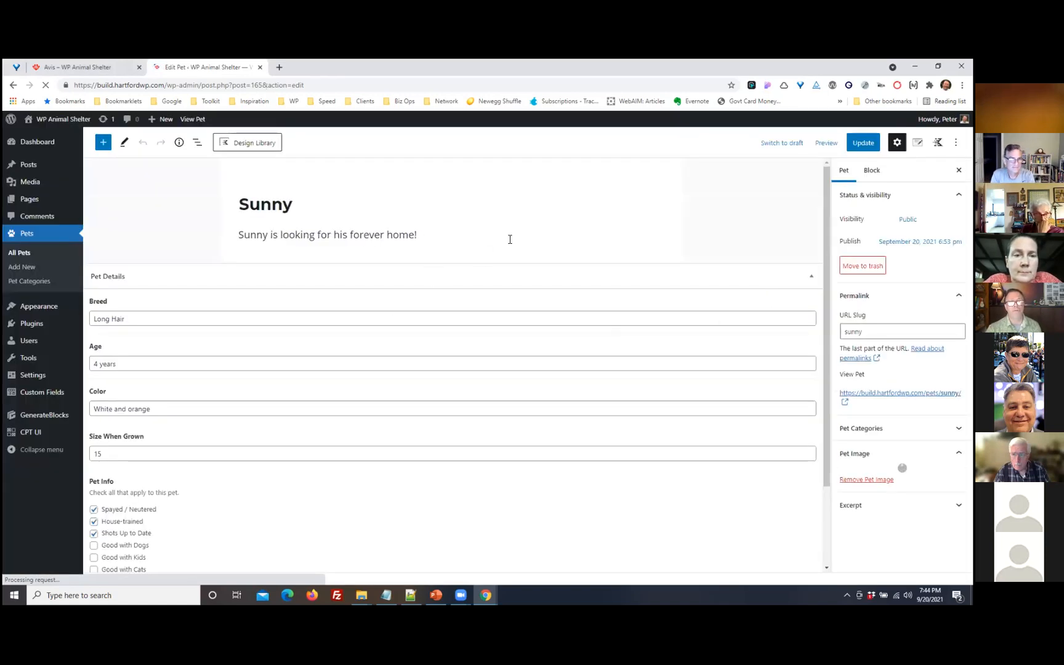
left_click(463, 239)
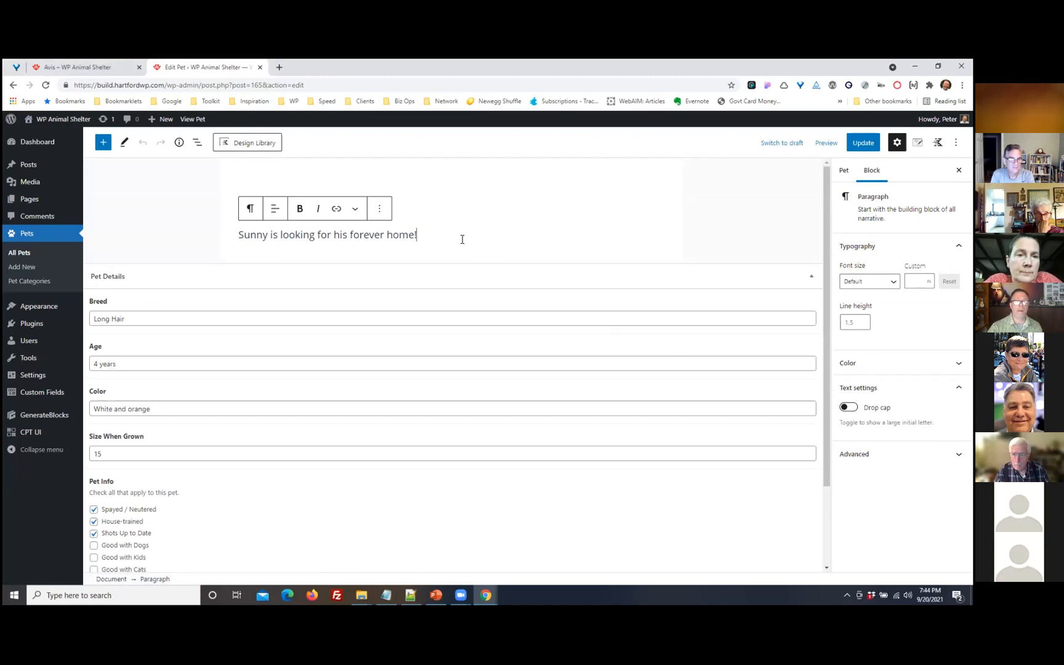
key("Return")
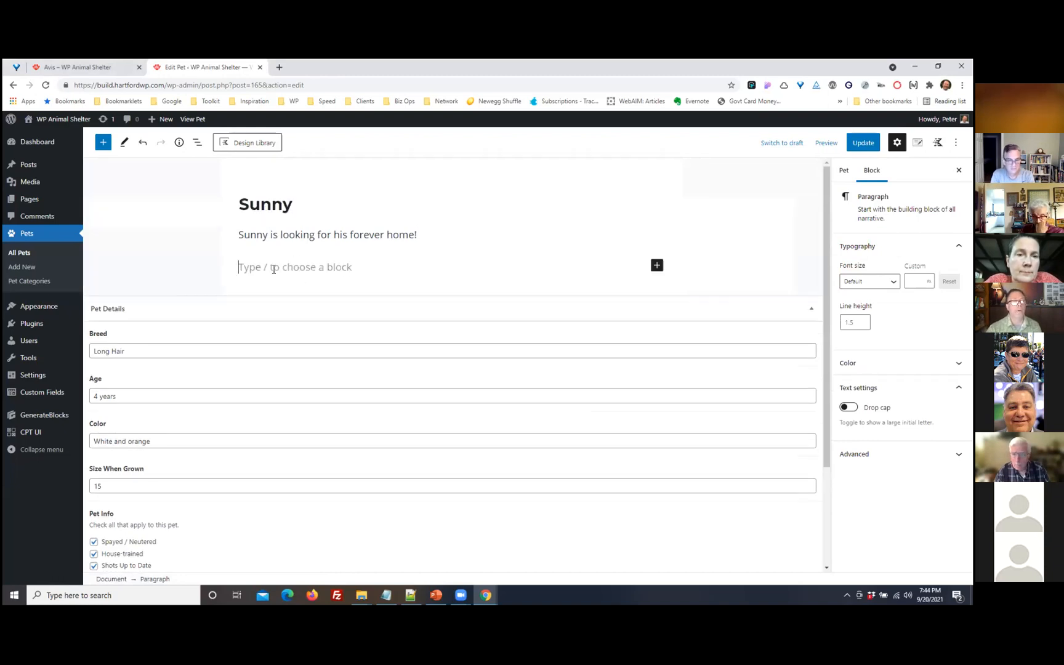
left_click(657, 265)
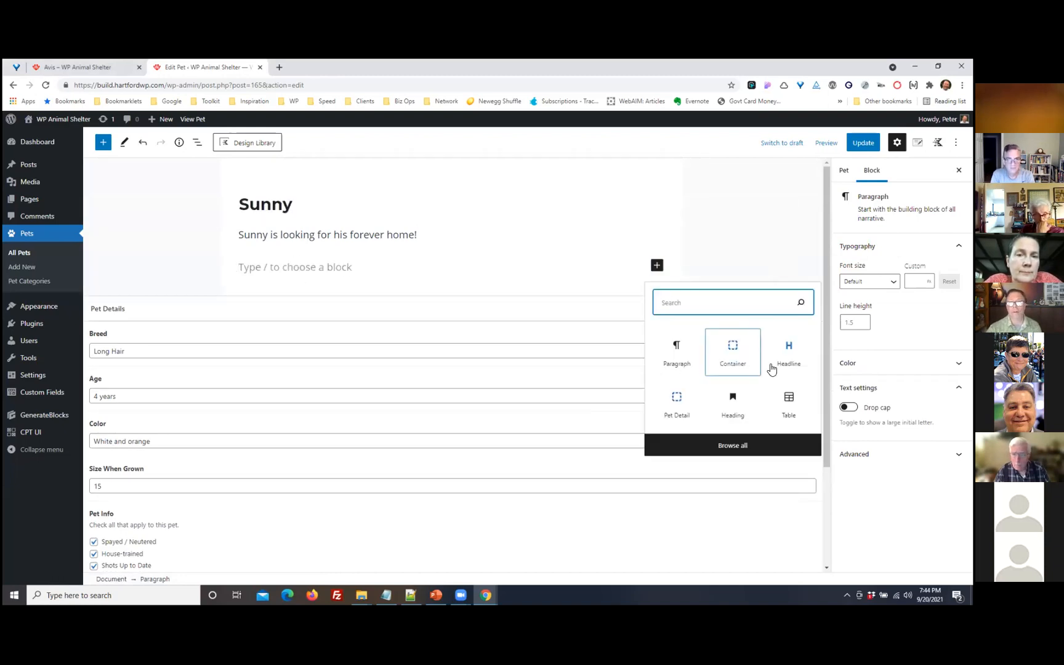
left_click(716, 444)
left_click(211, 208)
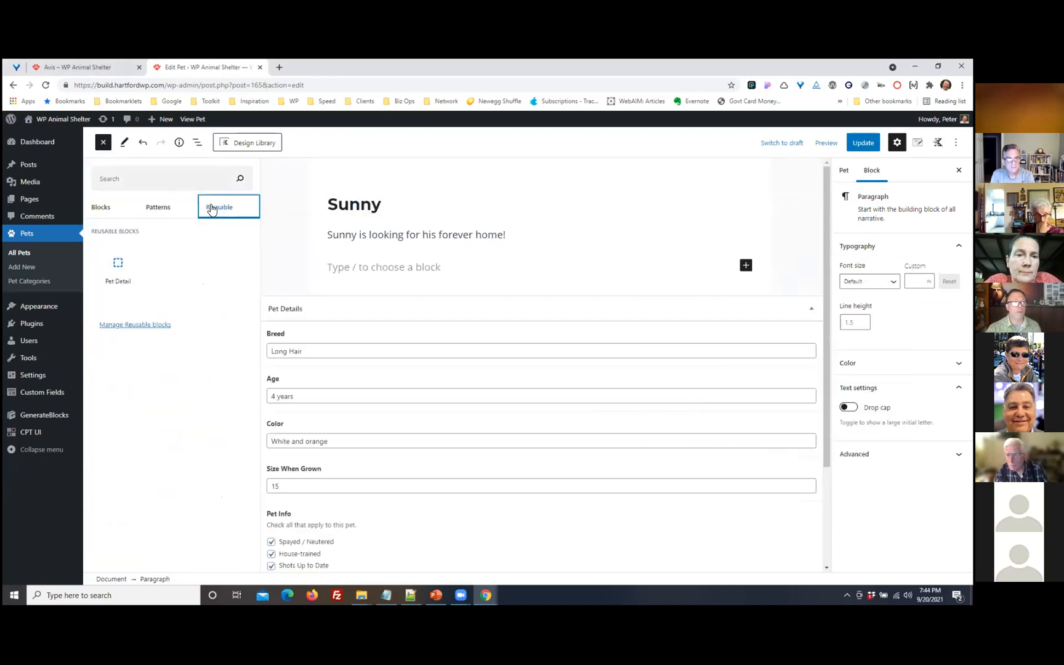
left_click(123, 269)
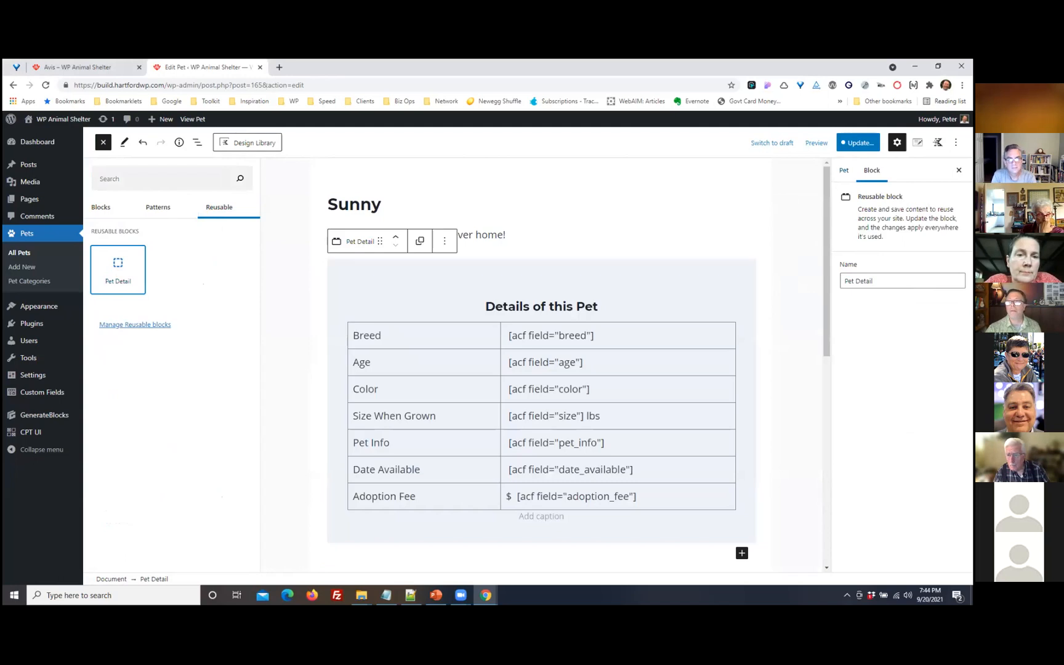
Save only the Sunny post, excluding the Pet Detail reusable block from the changes
left_click(858, 142)
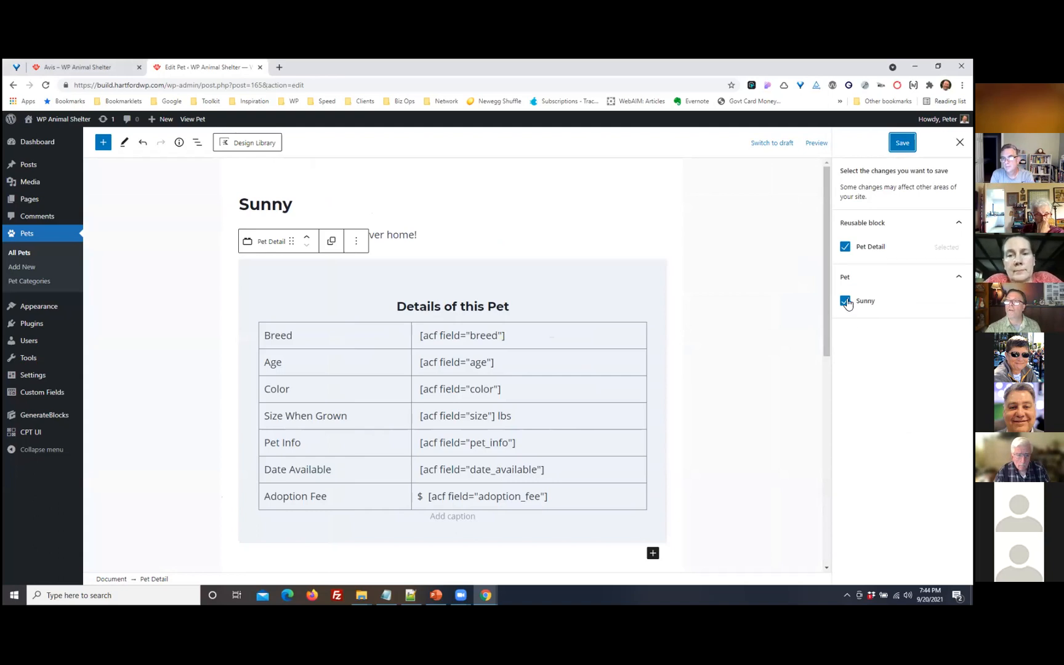
left_click(845, 246)
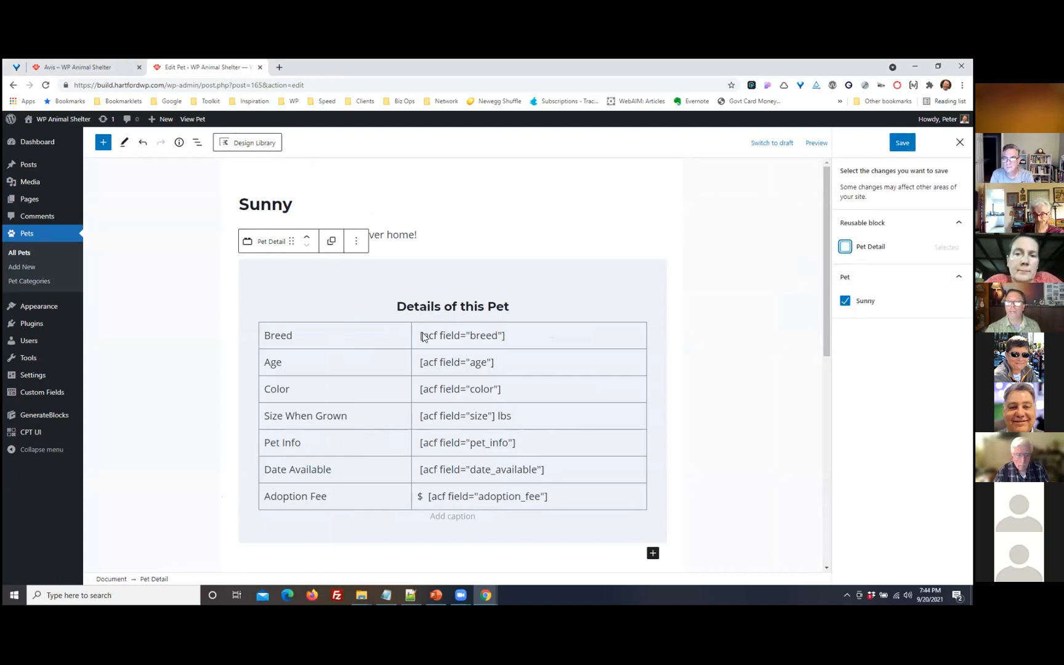
left_click(902, 143)
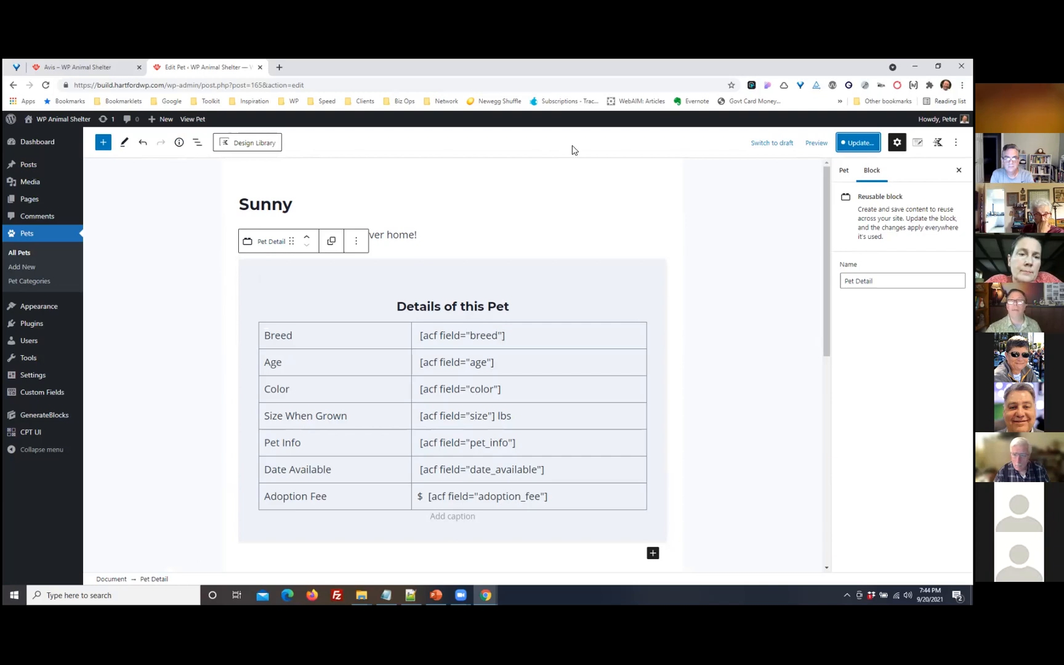
Preview the Sunny page in a new tab and view its details table
right_click(799, 144)
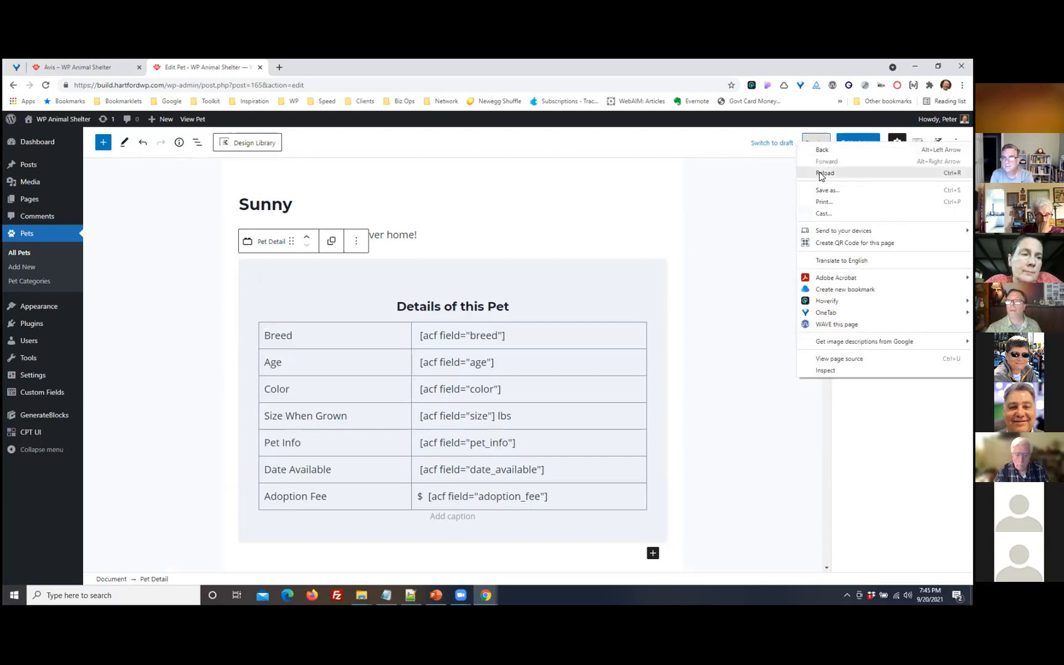
left_click(760, 161)
left_click(816, 142)
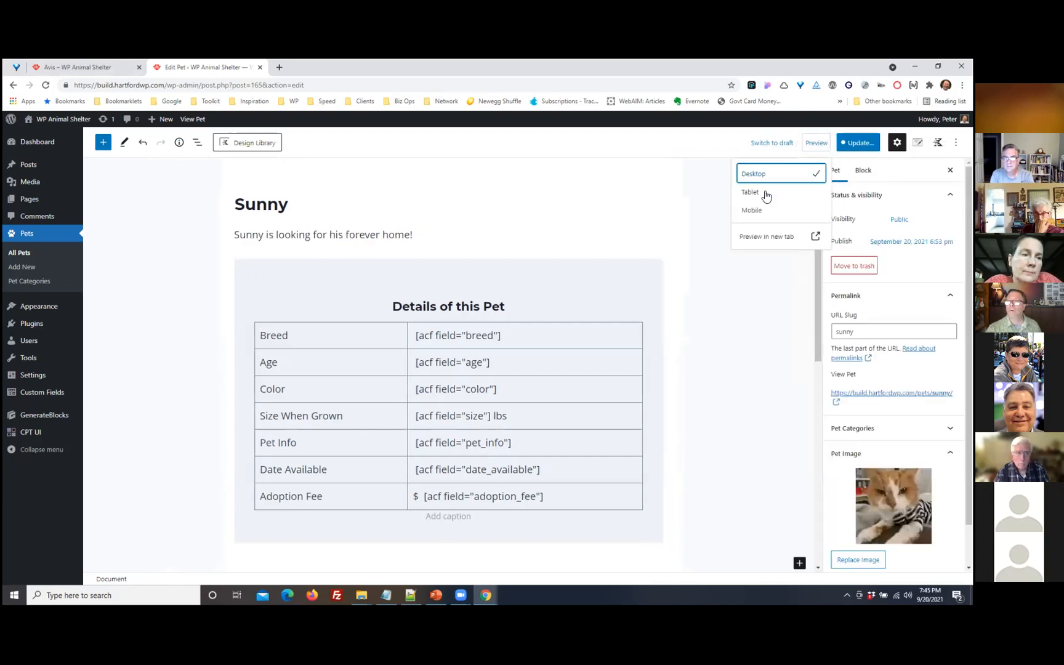
left_click(762, 238)
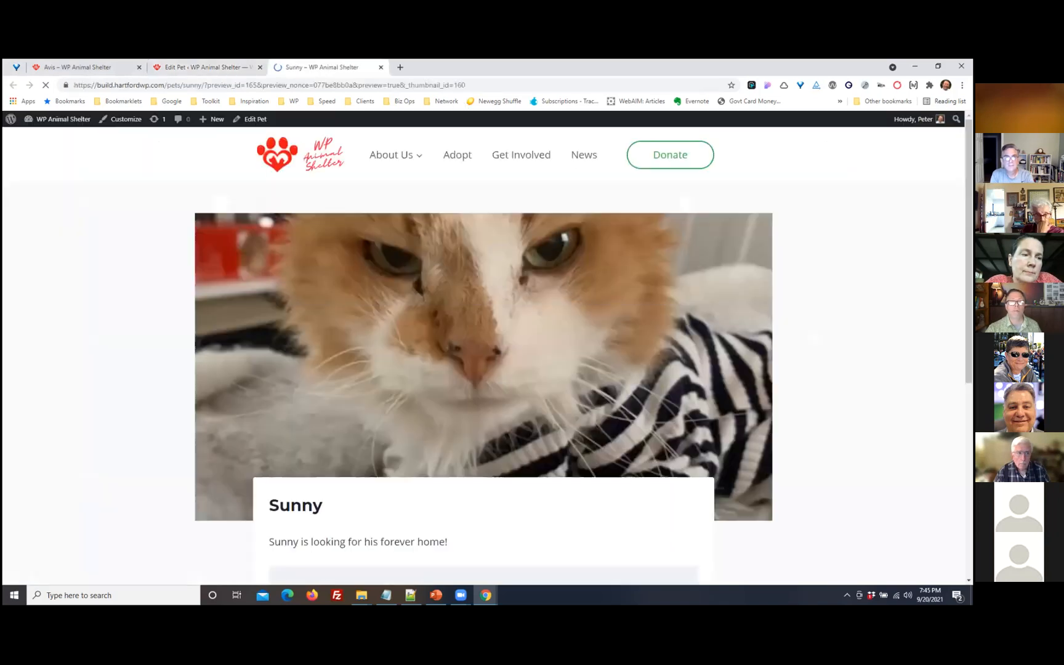
scroll(484, 381, "down", 5)
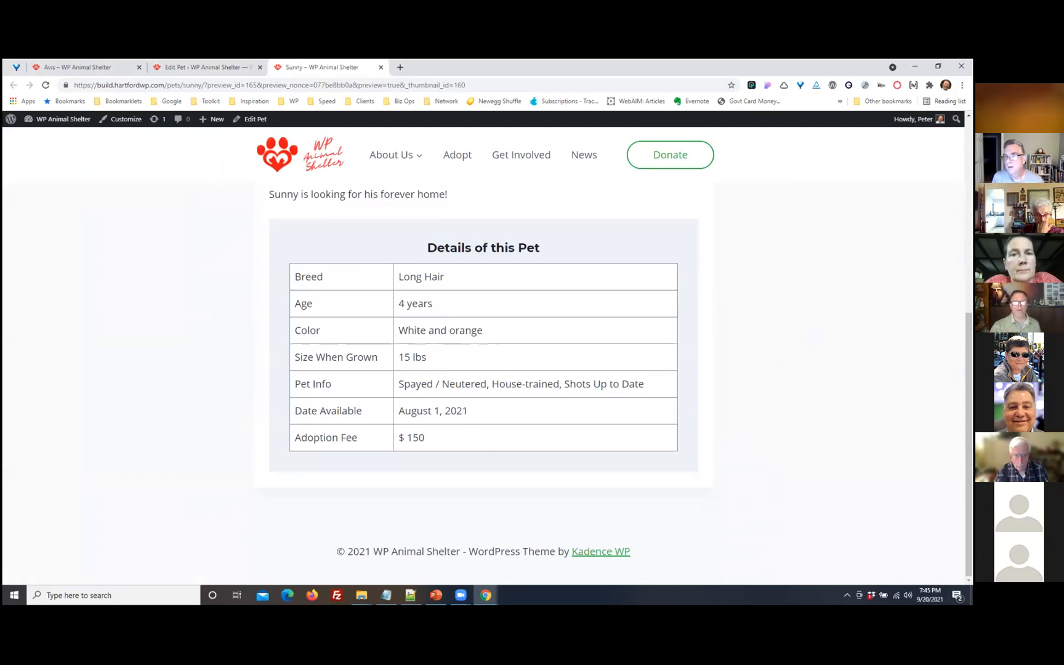
Review Sunny's previewed page, from the pet photo and description to the details table
scroll(773, 383, "up", 3)
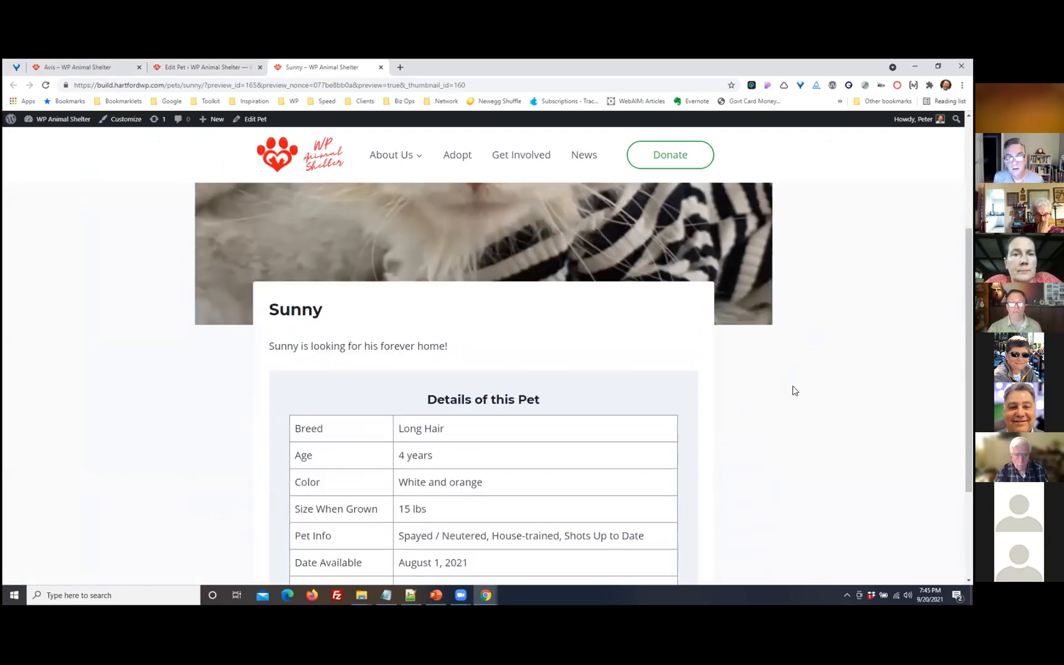
scroll(795, 390, "down", 1)
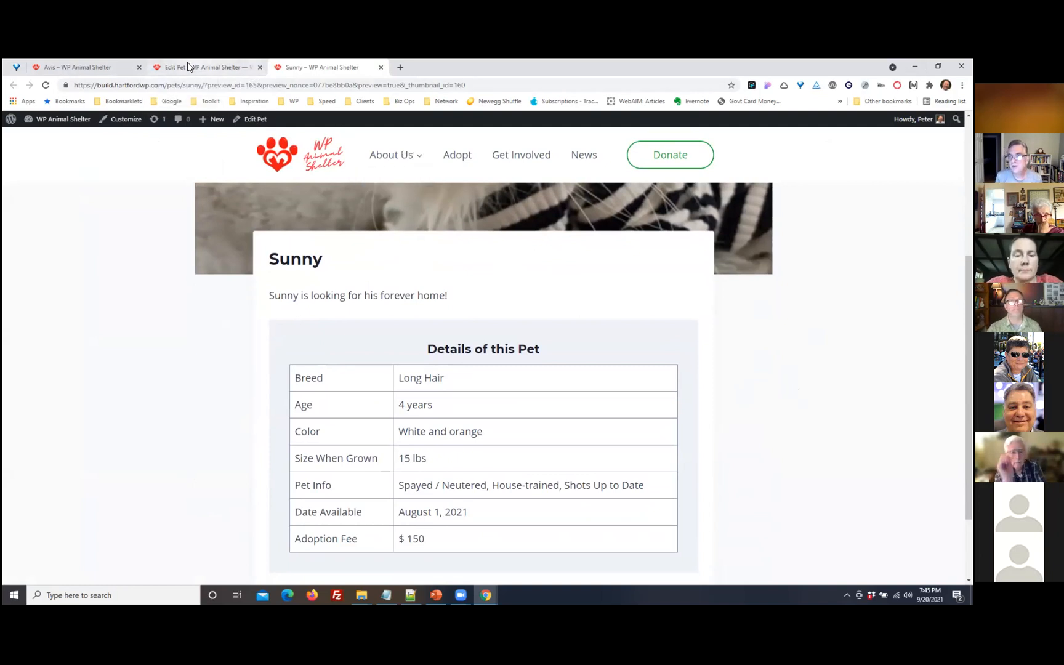
scroll(862, 340, "down", 2)
scroll(862, 340, "up", 2)
scroll(867, 343, "up", 2)
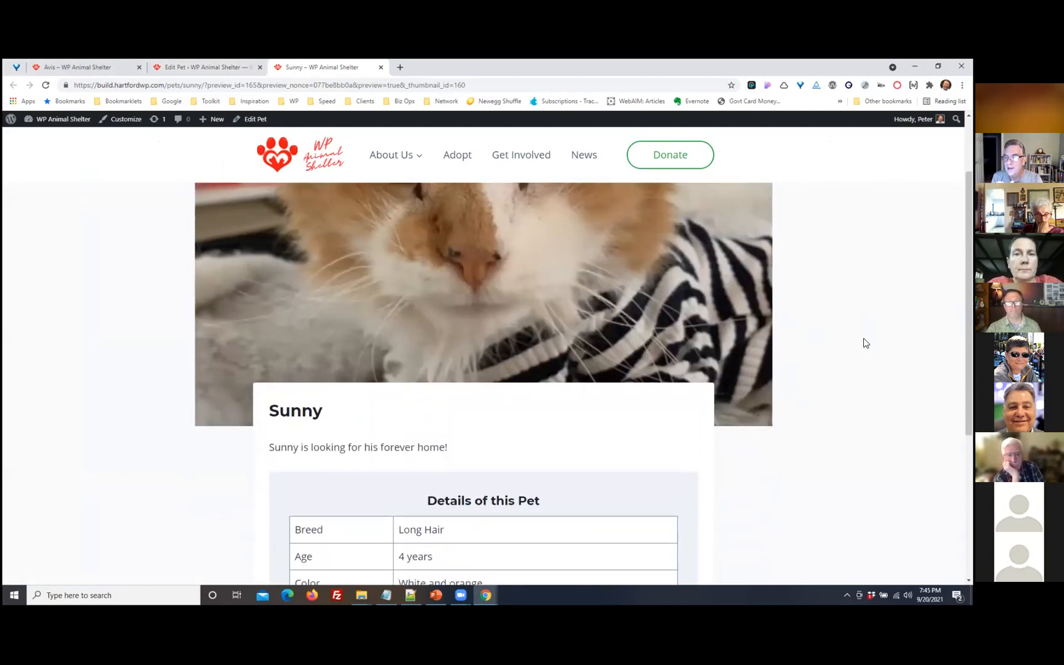
scroll(867, 343, "down", 2)
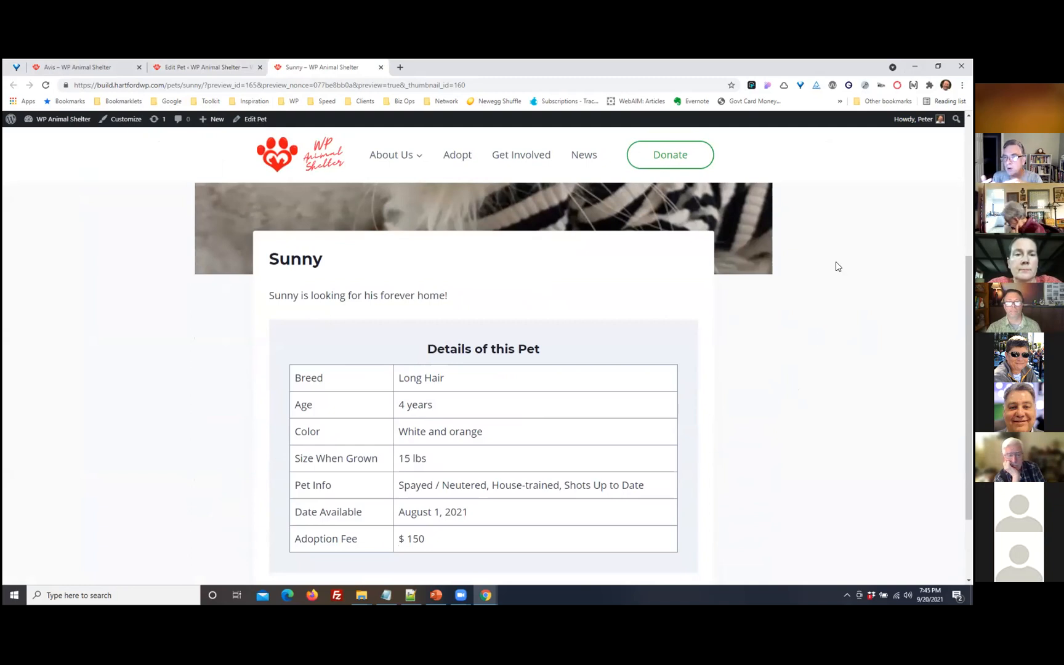
scroll(770, 363, "up", 2)
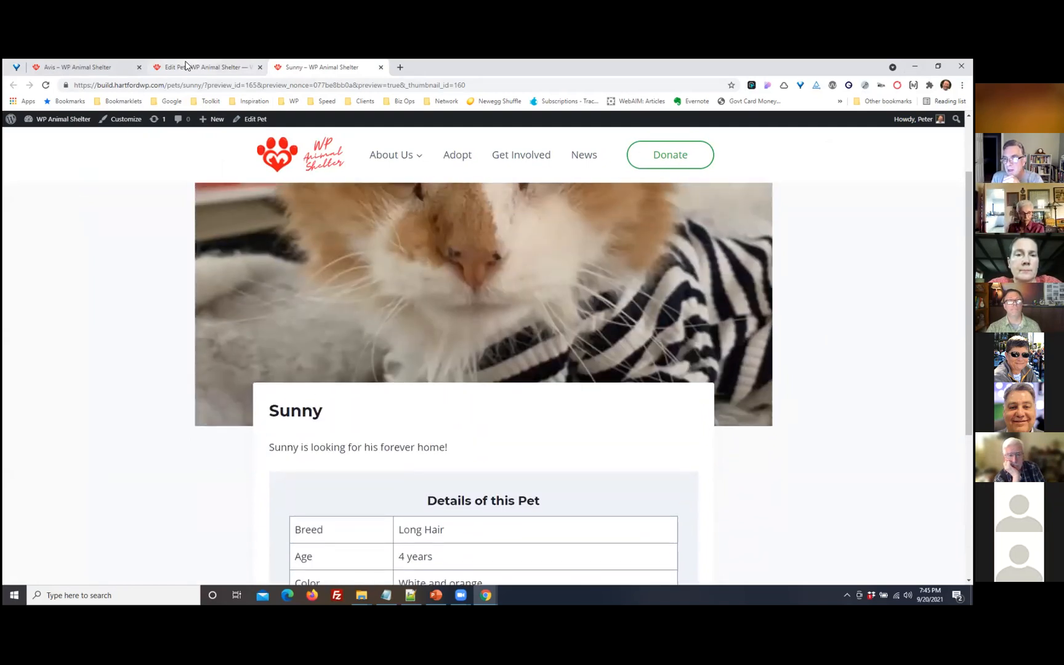
Detach the Sunny preview into its own narrow browser window, separate from the Sunny editor
left_click(236, 73)
scroll(720, 321, "down", 5)
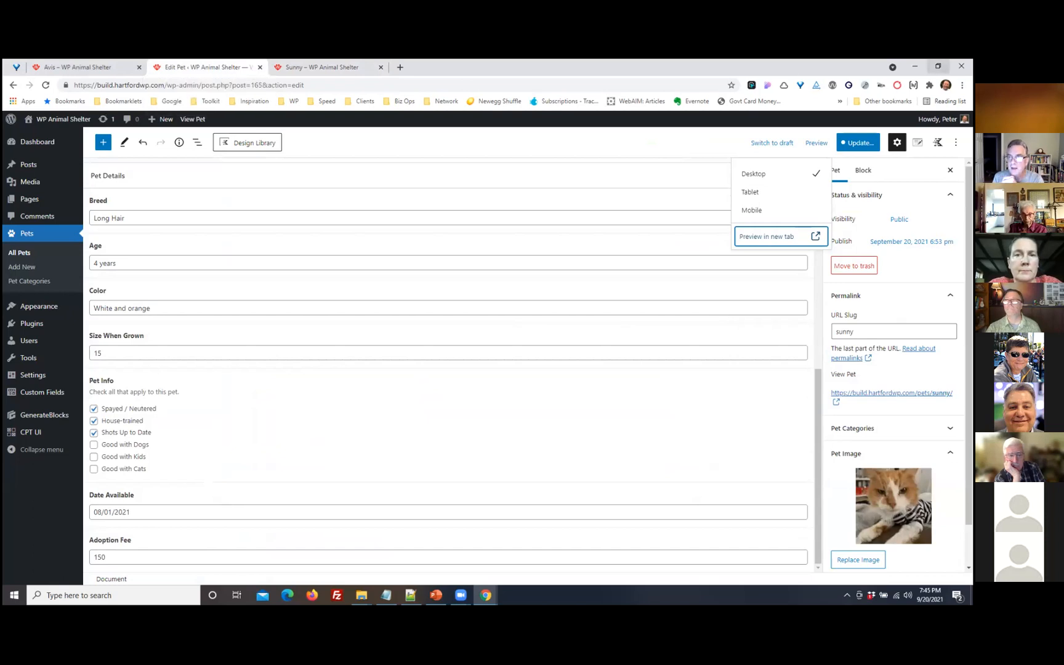
left_click(937, 66)
left_click_drag(422, 106, 714, 172)
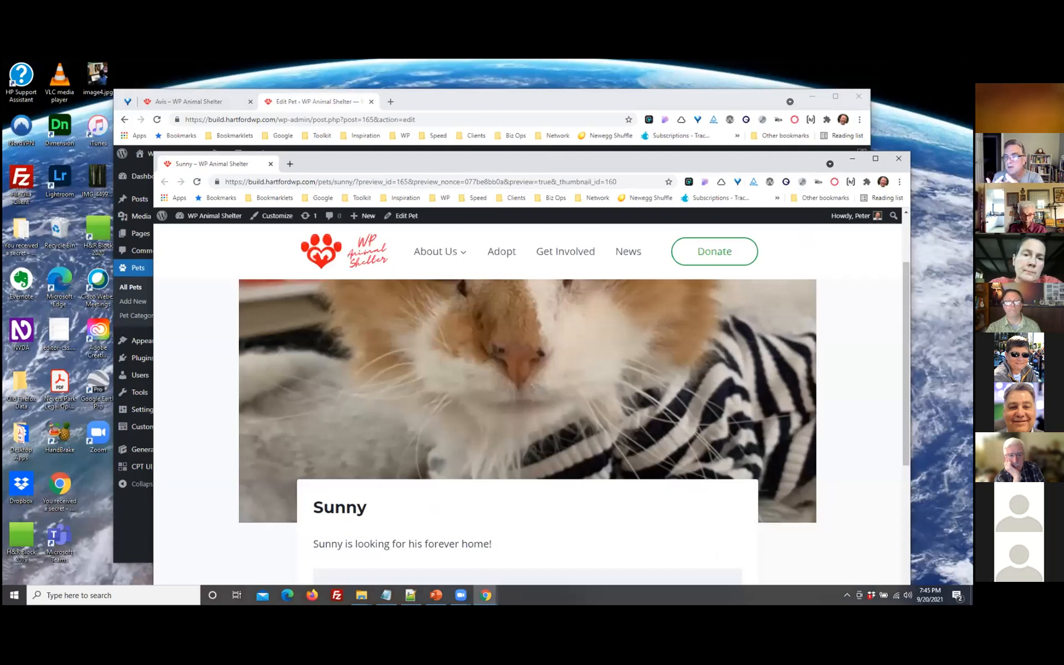
left_click_drag(910, 246, 513, 247)
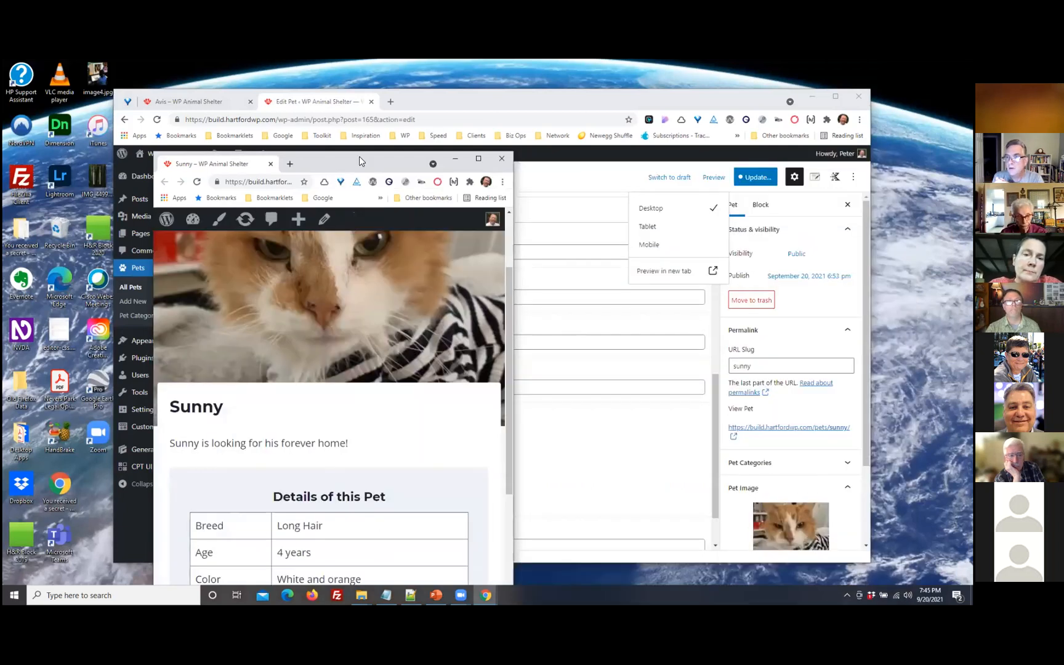
left_click_drag(339, 154, 747, 120)
Move and narrow the Sunny editor window so it sits beside the preview, and dismiss the open preview options
left_click(482, 99)
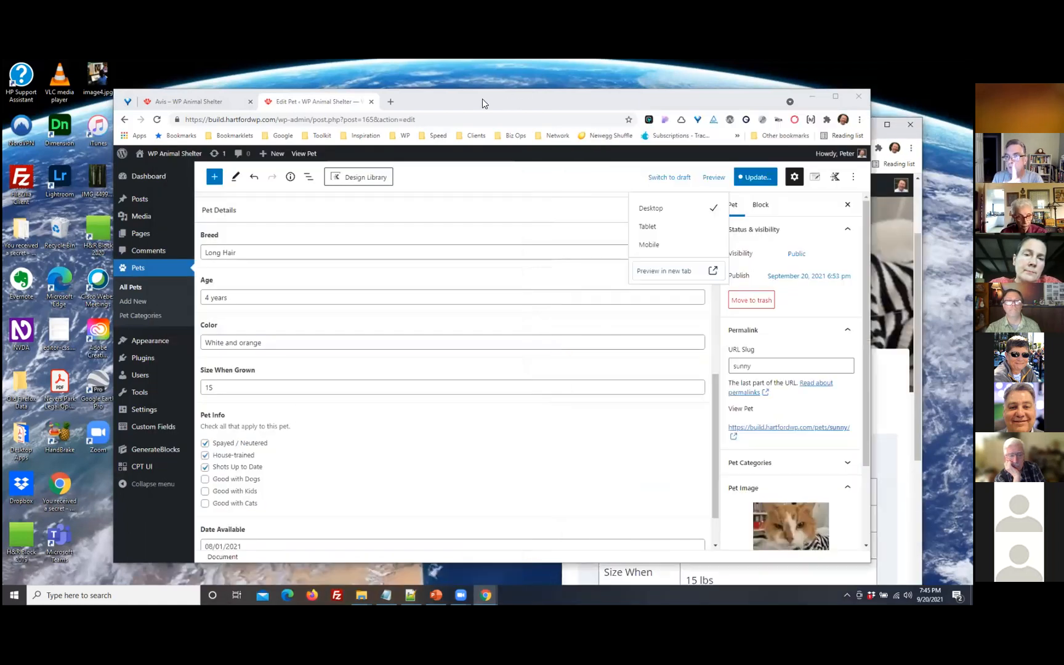
left_click_drag(482, 99, 377, 105)
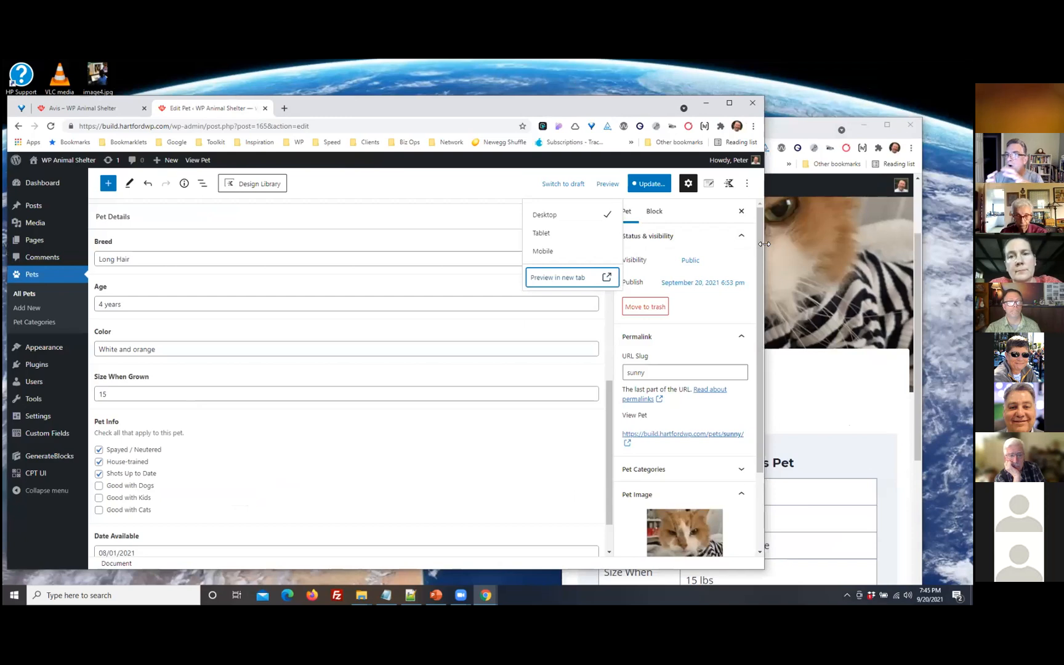
left_click_drag(763, 248, 503, 194)
left_click(527, 186)
left_click(263, 209)
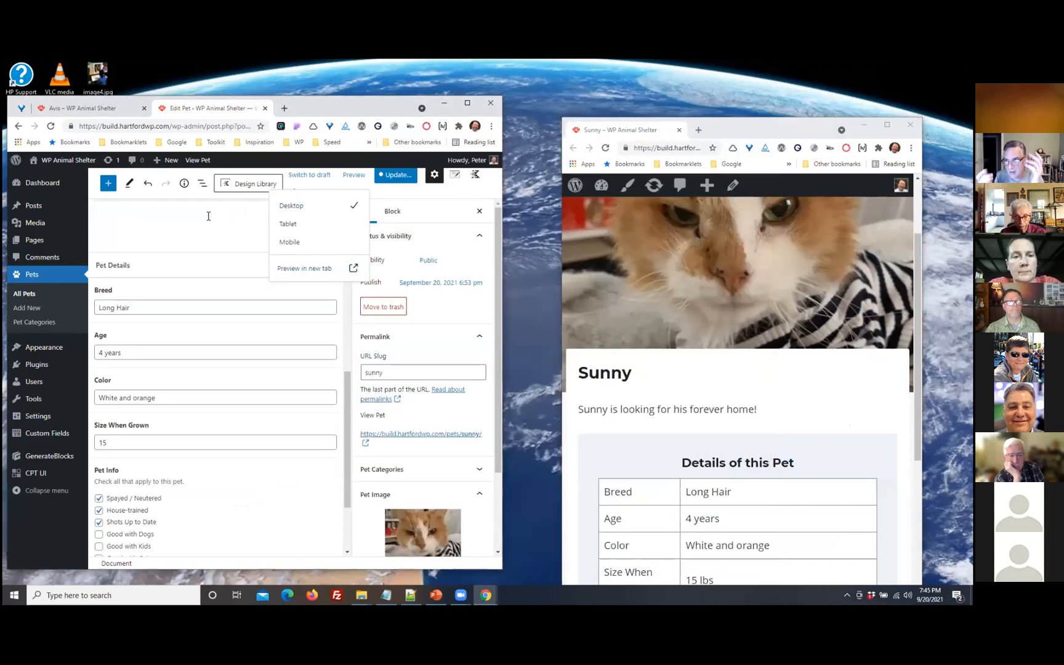
Compare Sunny's Pet Details field values and the block's ACF shortcodes with the table in the preview
scroll(278, 363, "down", 2)
scroll(281, 440, "down", 1)
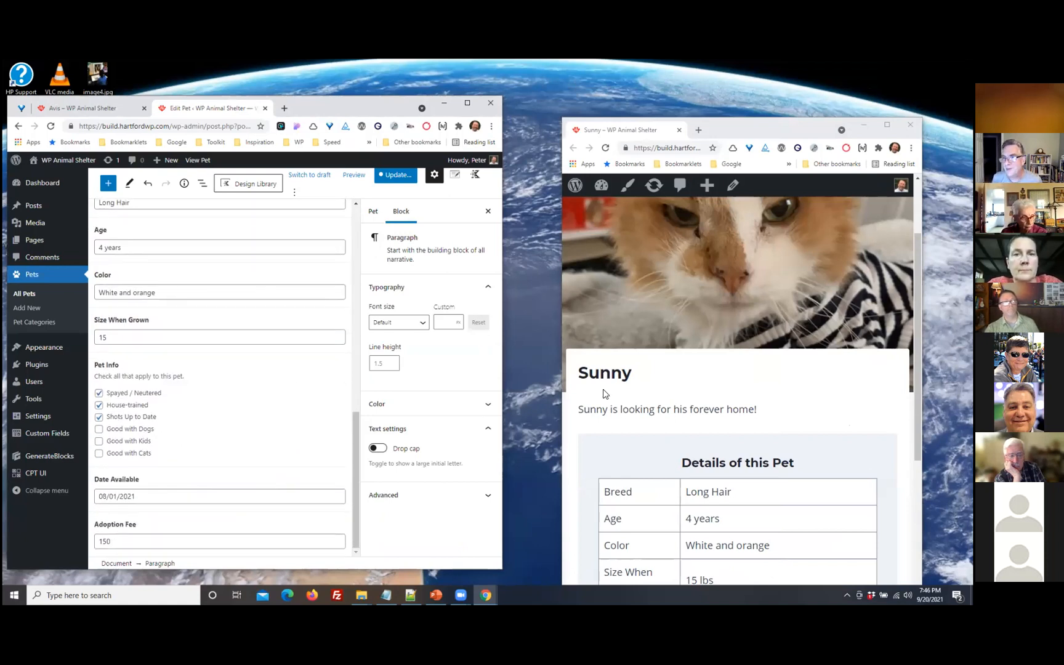
scroll(708, 410, "down", 3)
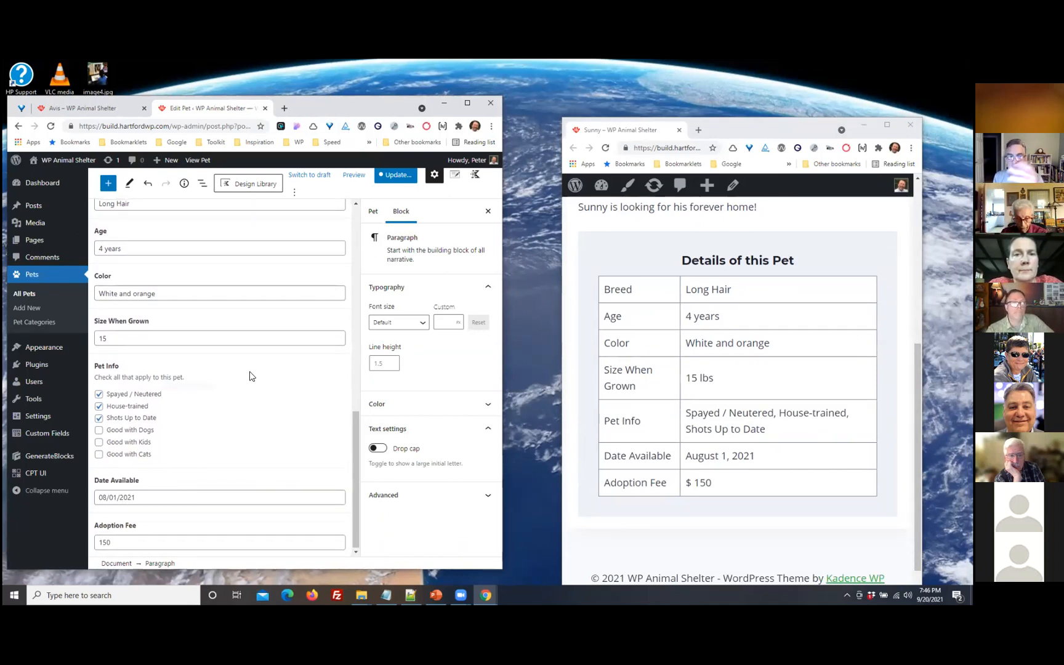
scroll(250, 373, "up", 5)
scroll(250, 371, "up", 3)
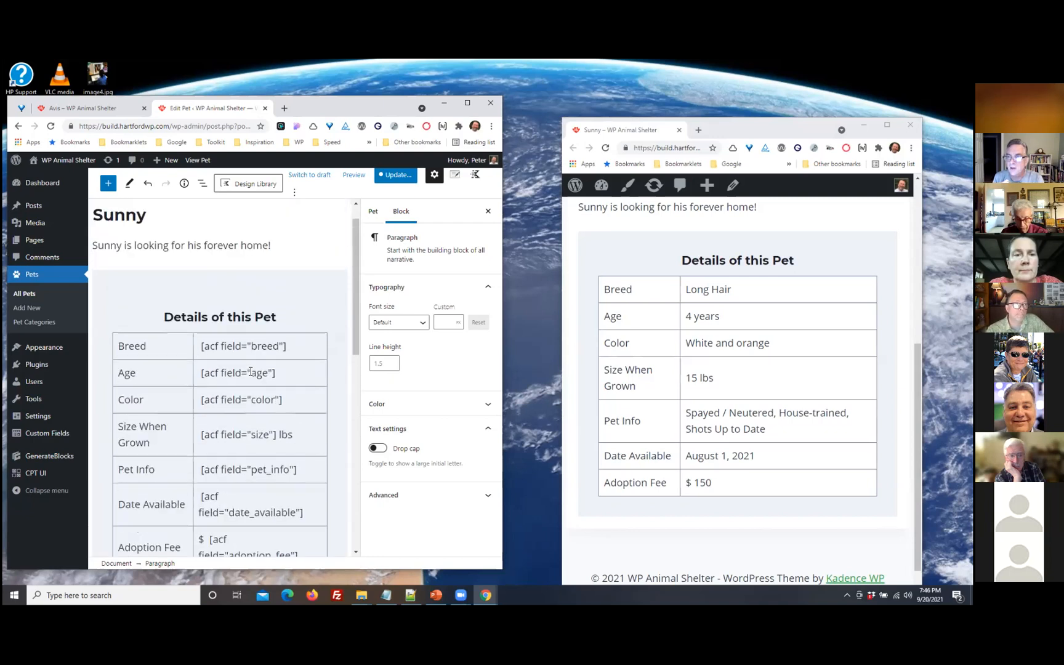
scroll(250, 371, "down", 10)
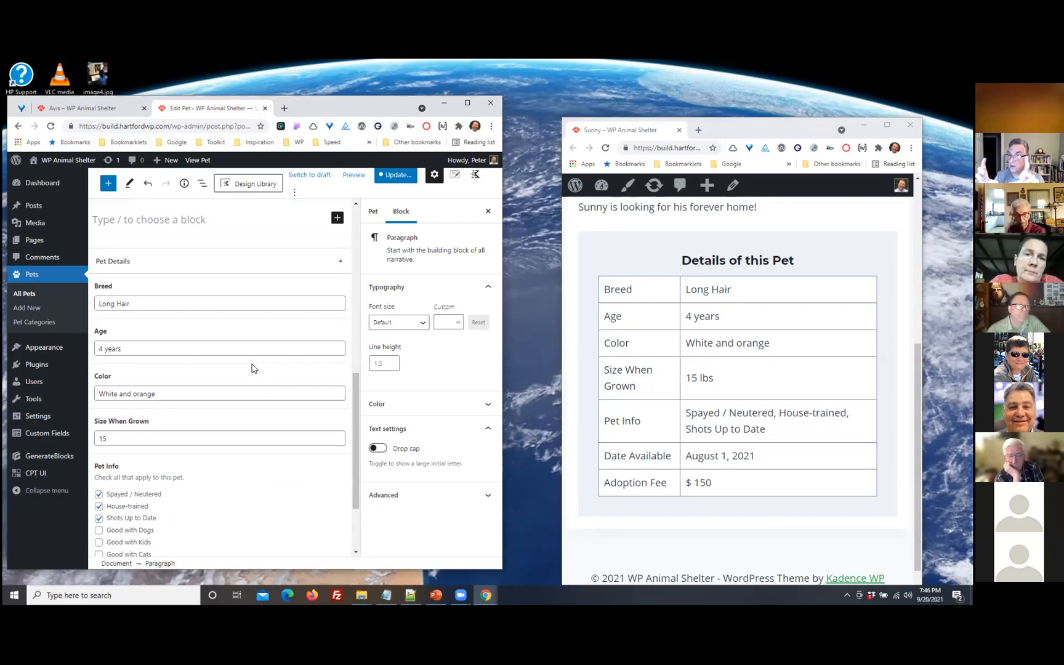
scroll(259, 373, "up", 5)
scroll(257, 367, "up", 2)
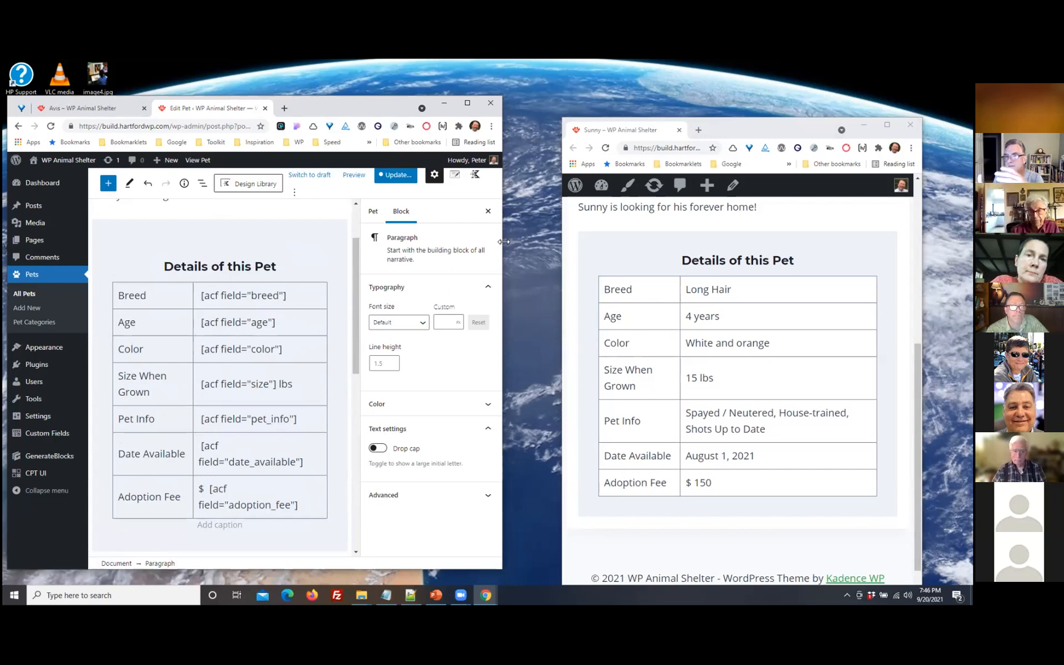
Widen the Sunny editor window and examine the shortcode table and the Pet Details fields below it
left_click_drag(504, 242, 683, 246)
scroll(447, 256, "up", 2)
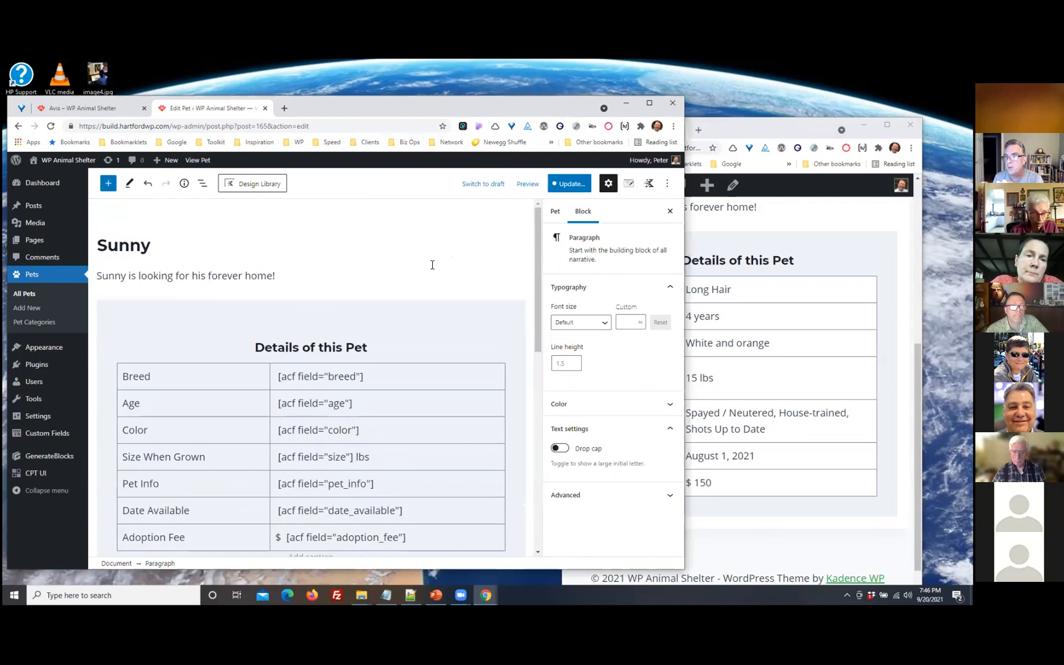
scroll(432, 266, "down", 4)
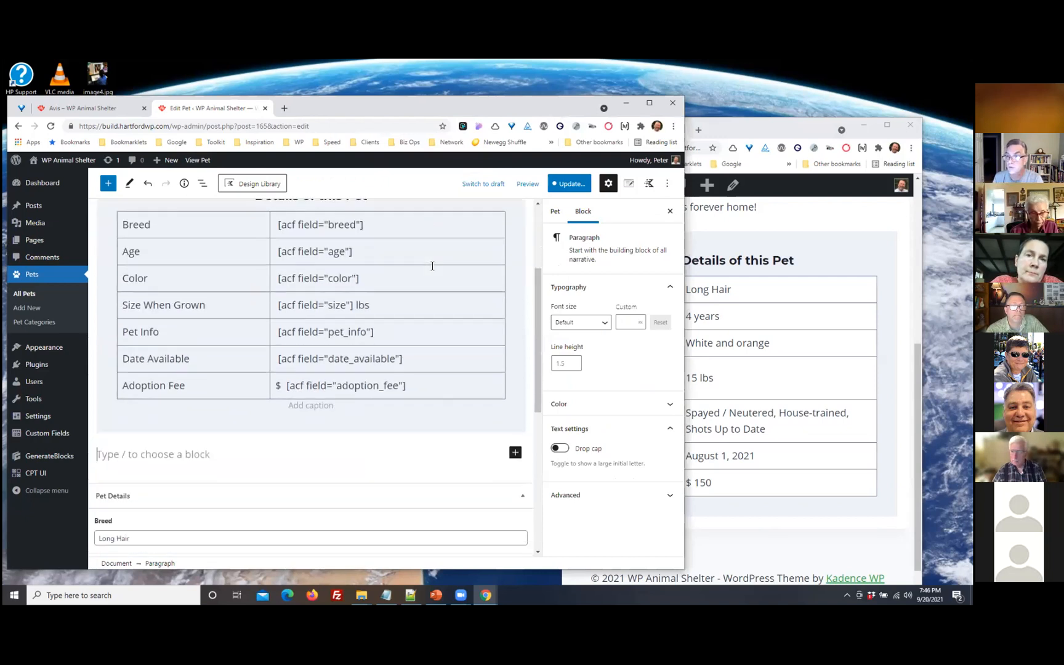
scroll(433, 266, "up", 4)
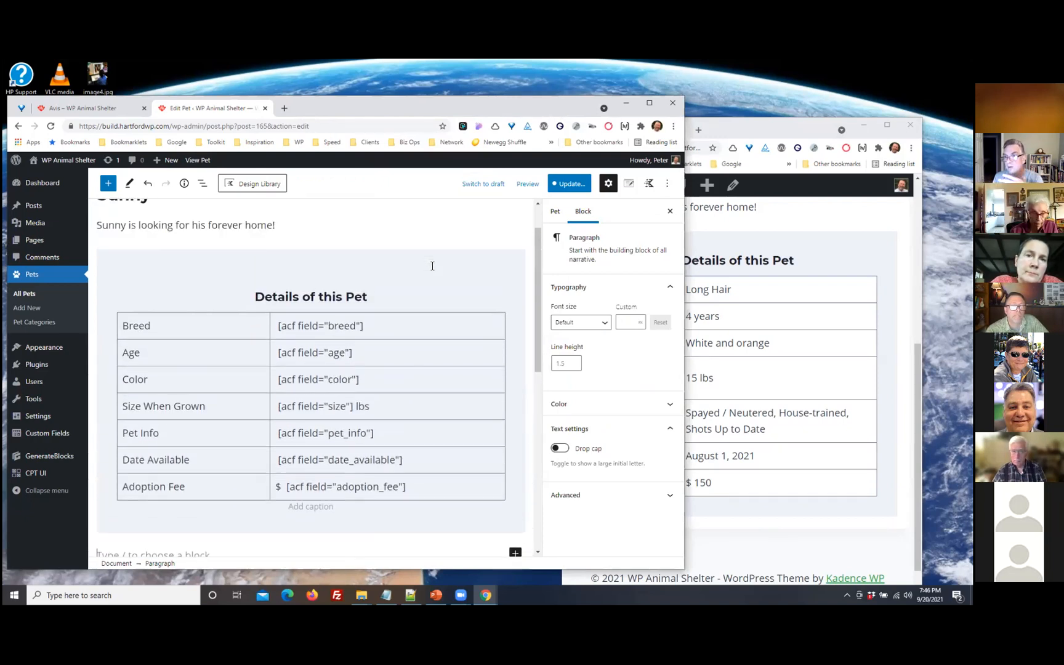
scroll(432, 265, "down", 3)
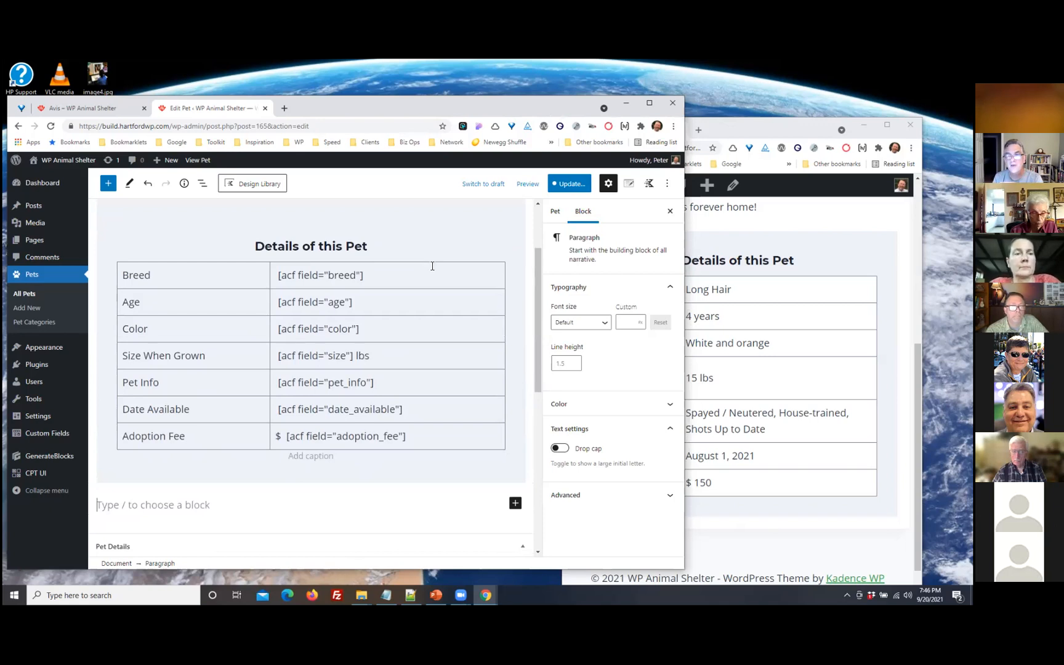
scroll(432, 266, "down", 9)
scroll(432, 269, "down", 1)
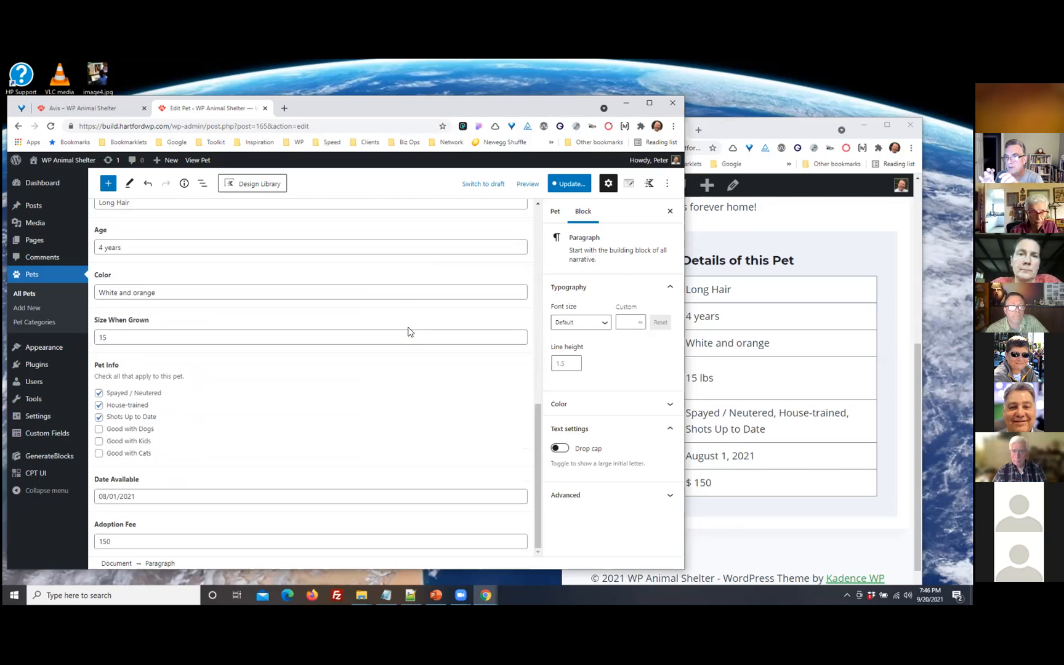
Move the preview and editor windows farther apart and show the whole shortcode table in the editor
left_click(752, 127)
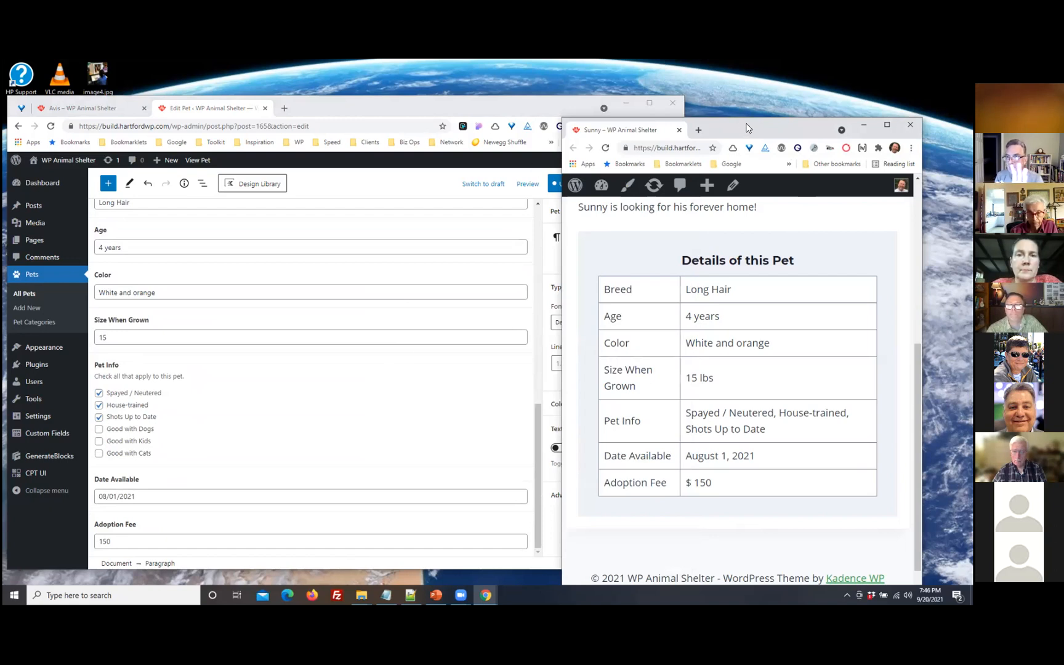
left_click_drag(790, 129, 840, 132)
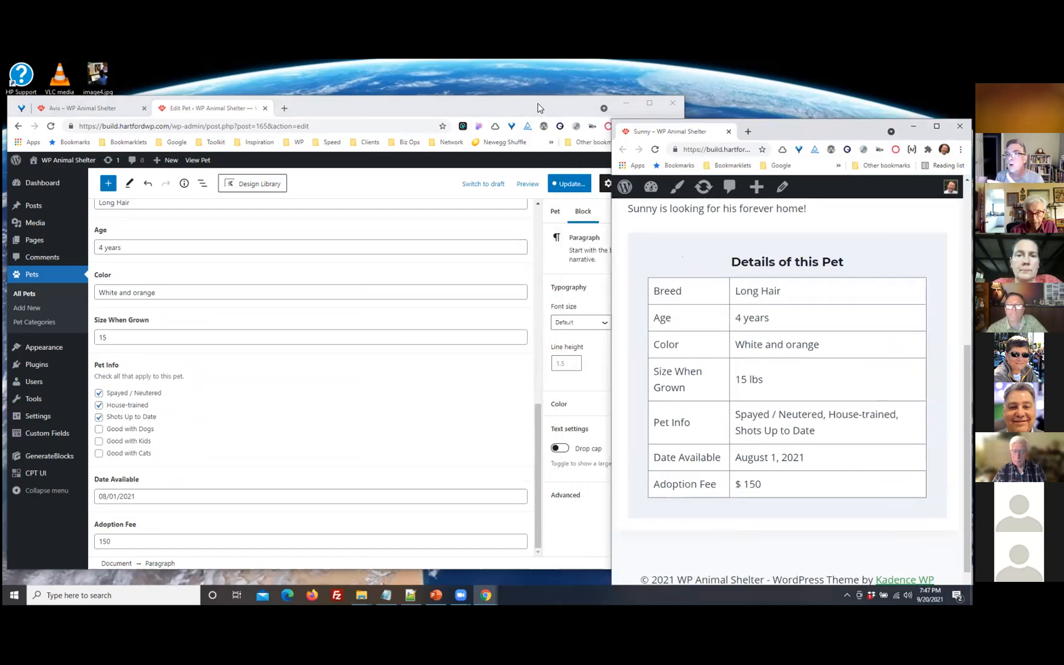
left_click_drag(537, 103, 511, 105)
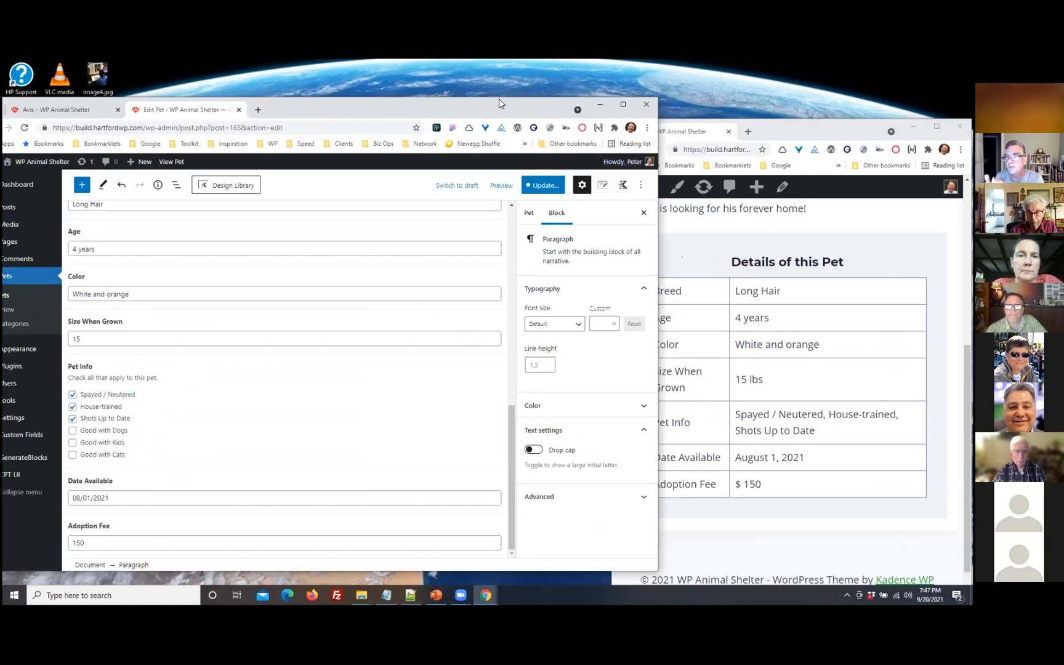
left_click_drag(486, 100, 474, 102)
scroll(386, 330, "up", 2)
scroll(386, 331, "up", 5)
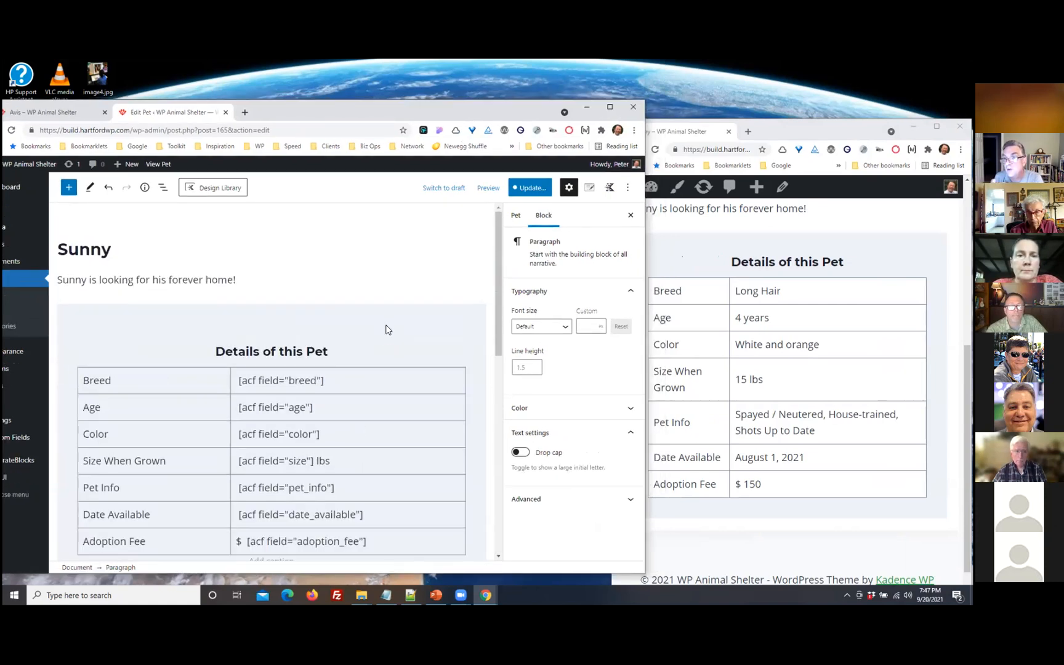
scroll(384, 330, "down", 1)
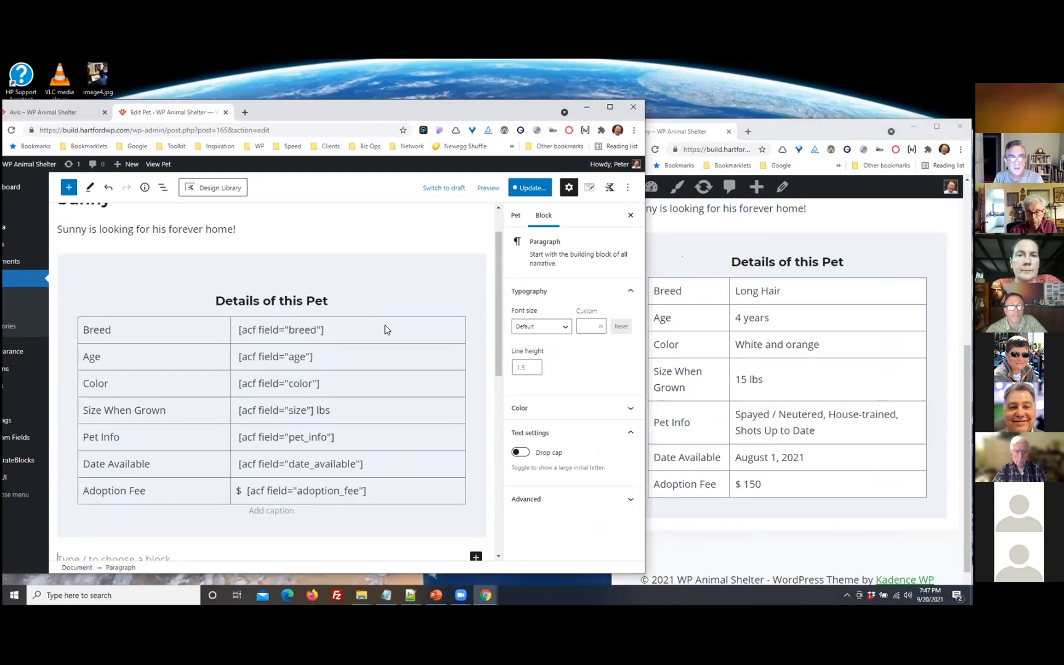
Bring the Sunny preview in front of the editor, show the pet's name and description, and widen its window
left_click(796, 136)
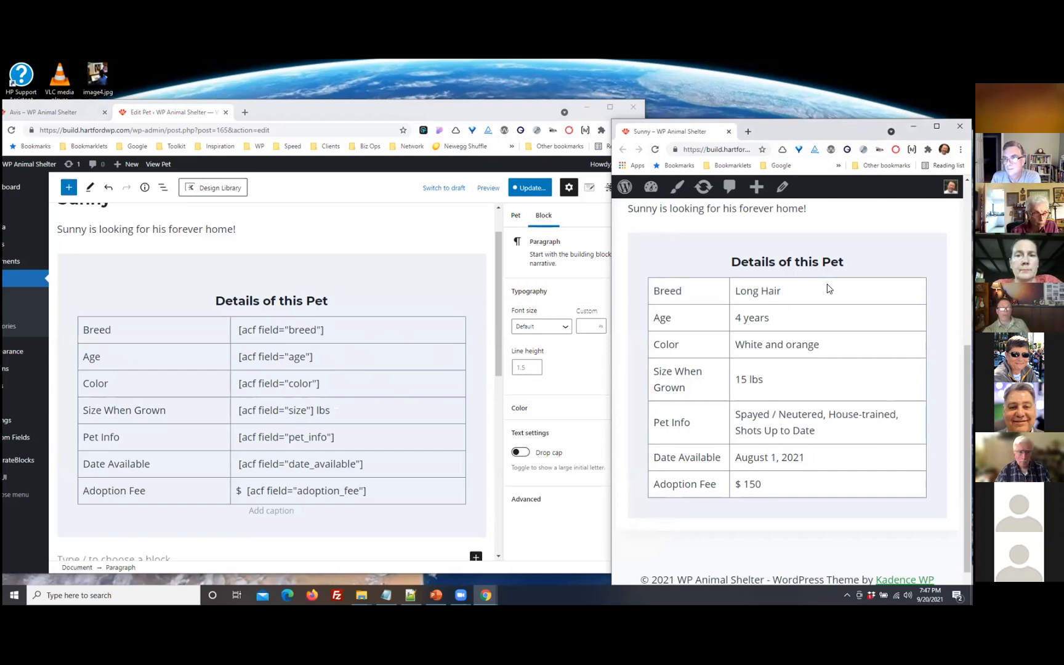
scroll(828, 288, "up", 2)
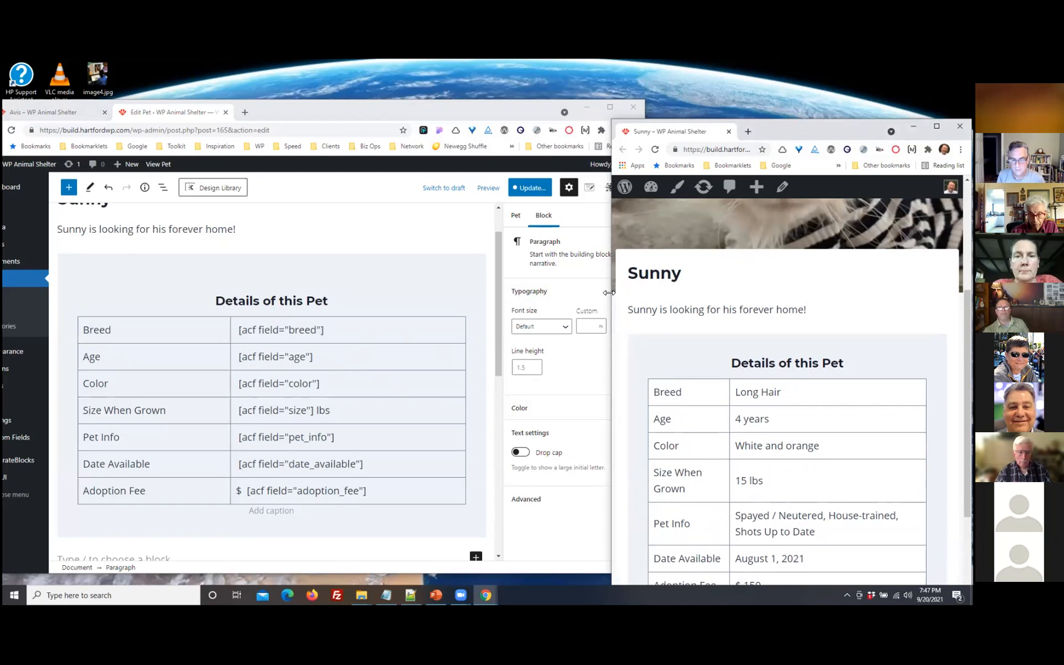
key("F5")
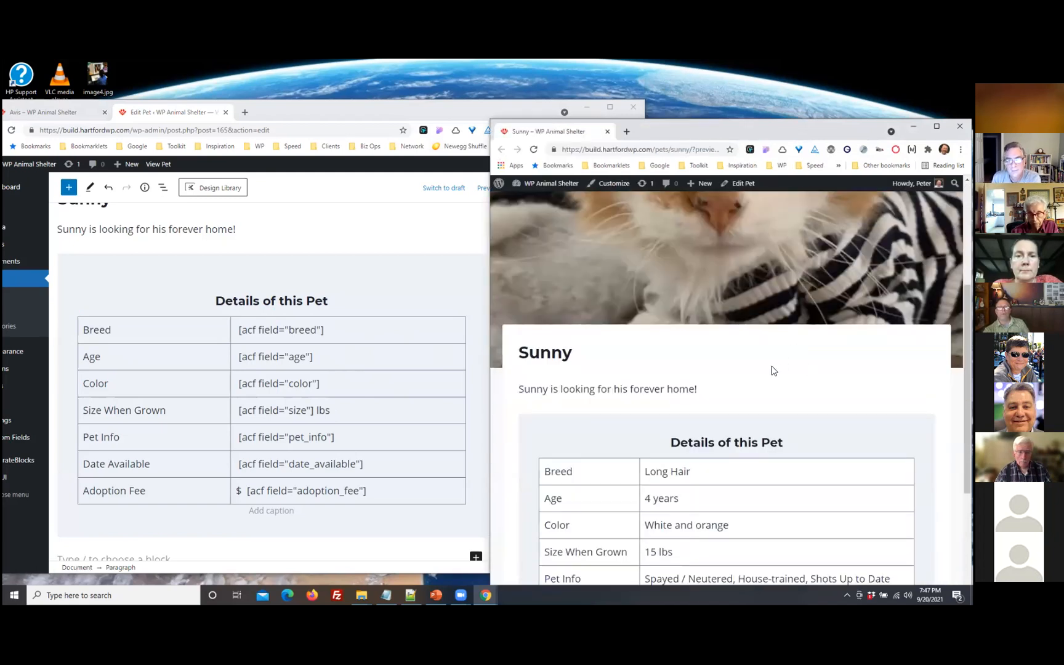
Trace how the ACF shortcodes in Sunny's block relate to the Pet Details fields and the previewed table
scroll(376, 365, "up", 1)
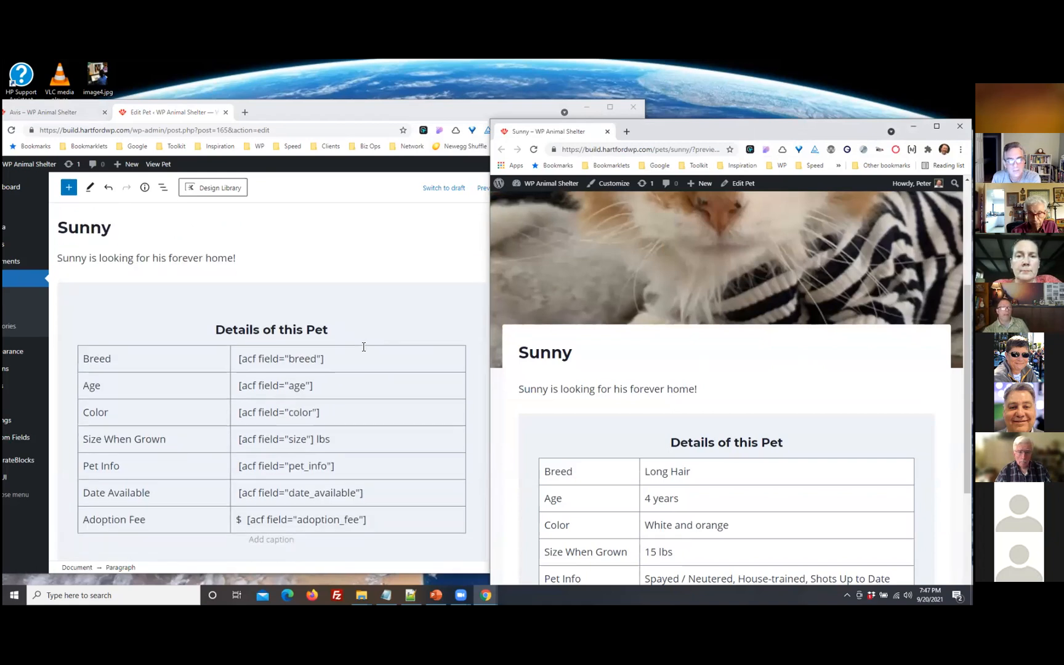
scroll(364, 355, "down", 3)
scroll(364, 354, "down", 3)
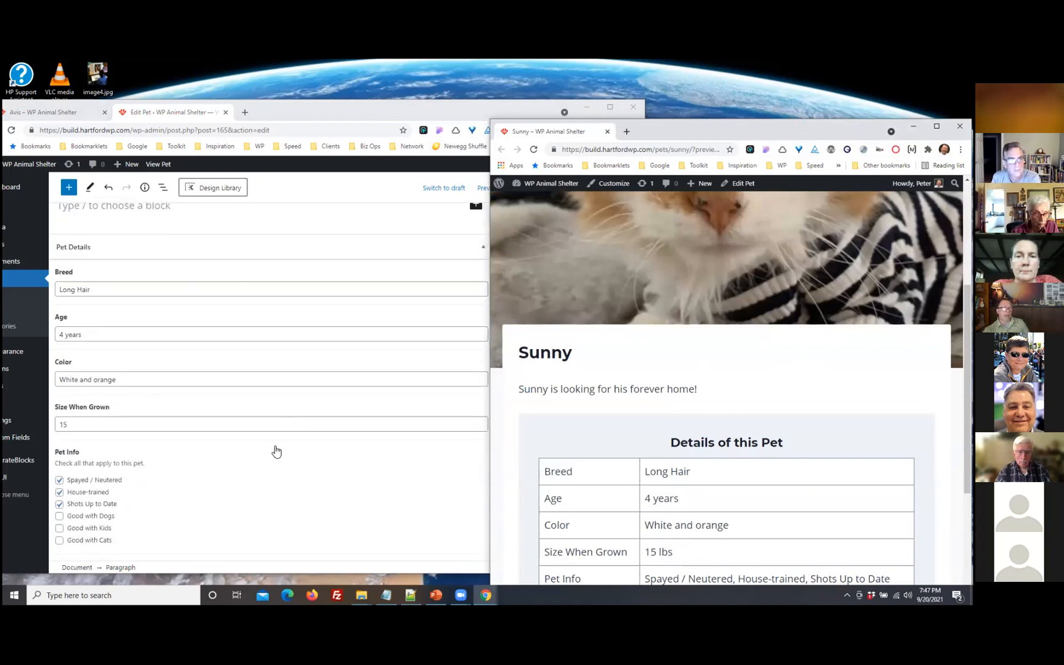
scroll(205, 468, "up", 5)
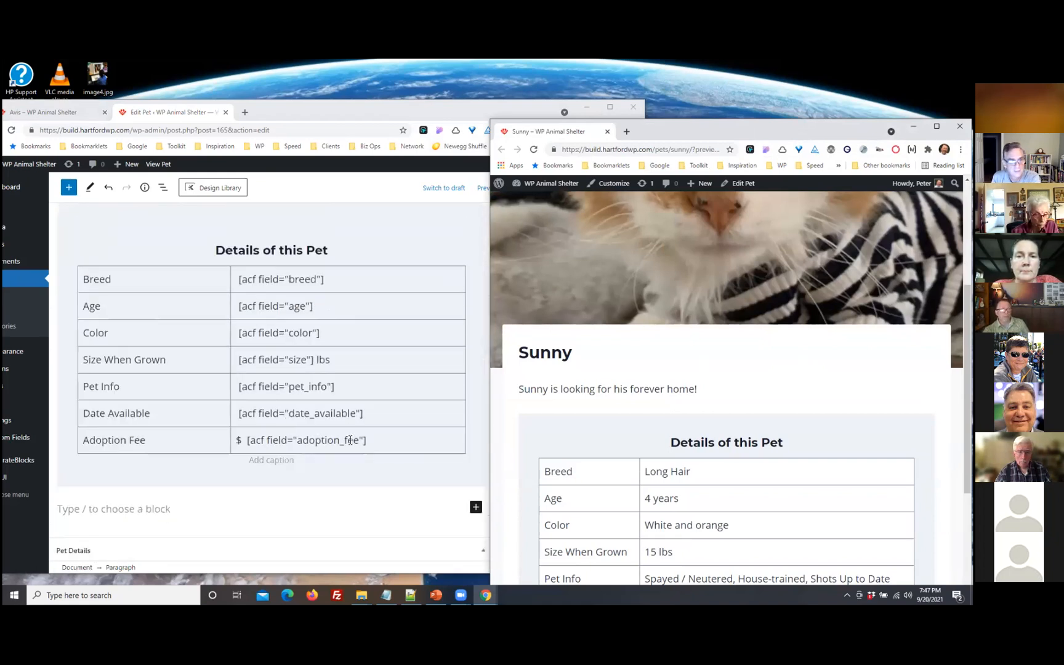
scroll(330, 422, "up", 2)
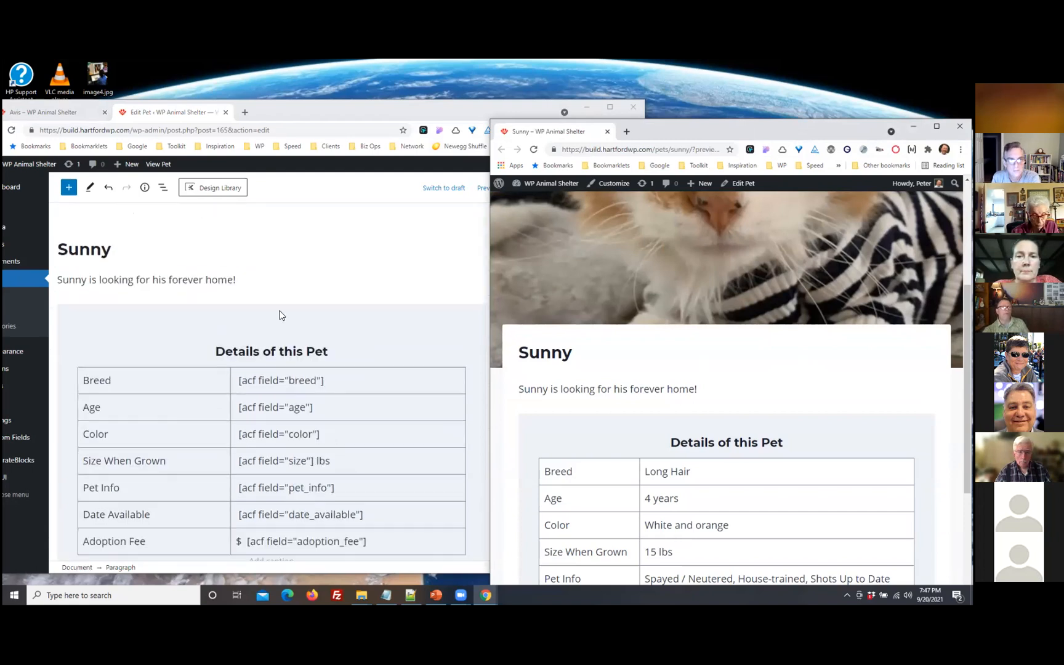
scroll(375, 399, "down", 5)
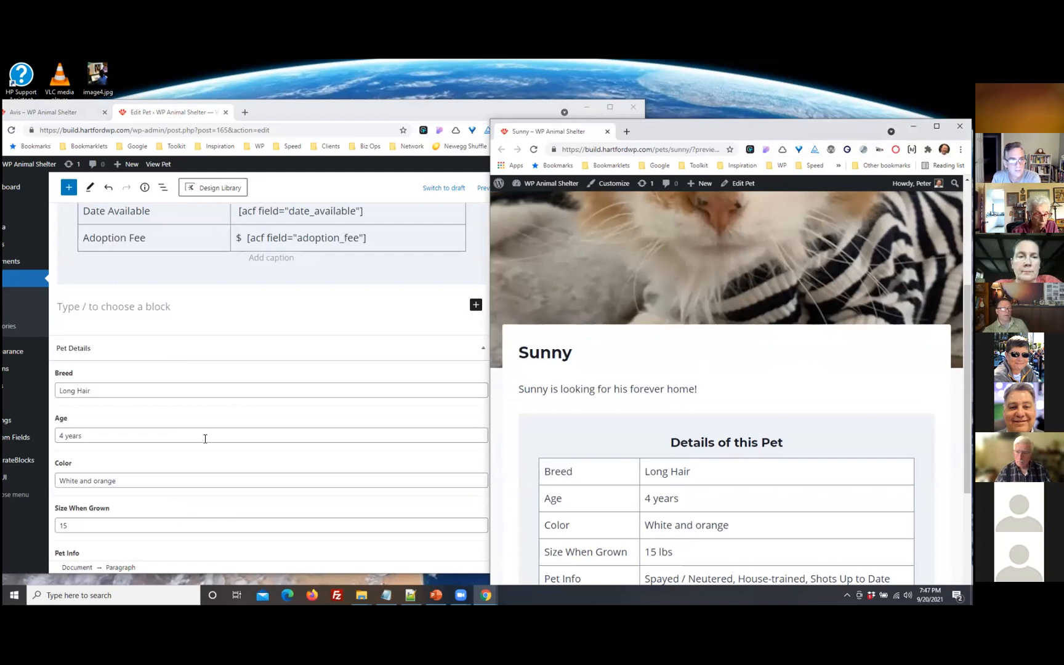
scroll(331, 414, "down", 1)
scroll(295, 422, "down", 1)
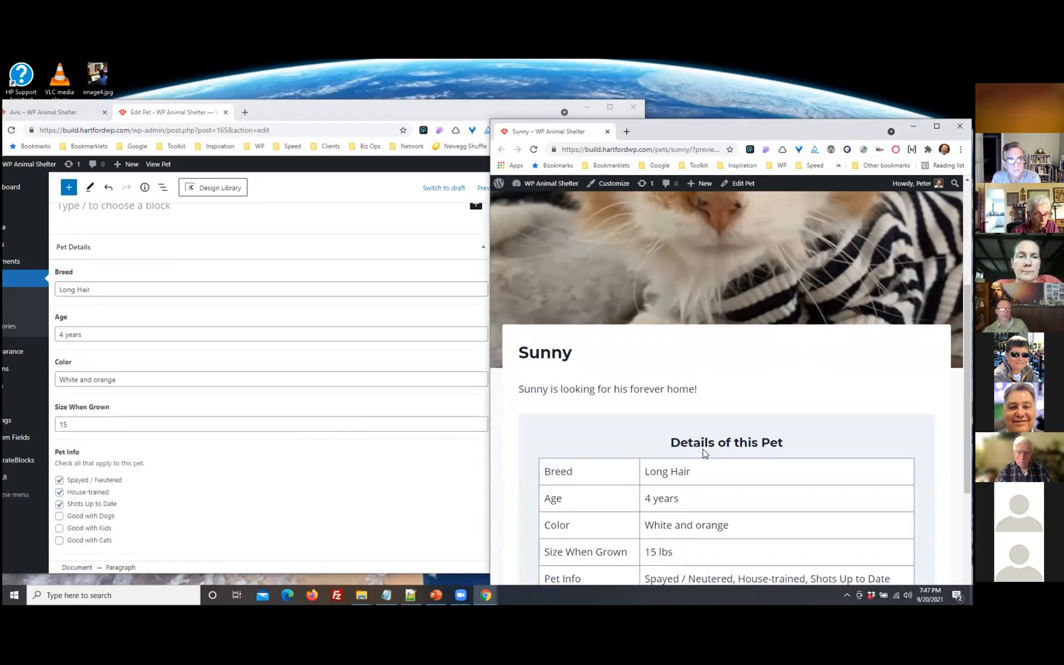
Compare Sunny's previewed details table with the editor's shortcodes and Pet Details fields, and move the preview window further over the editor
scroll(705, 454, "down", 2)
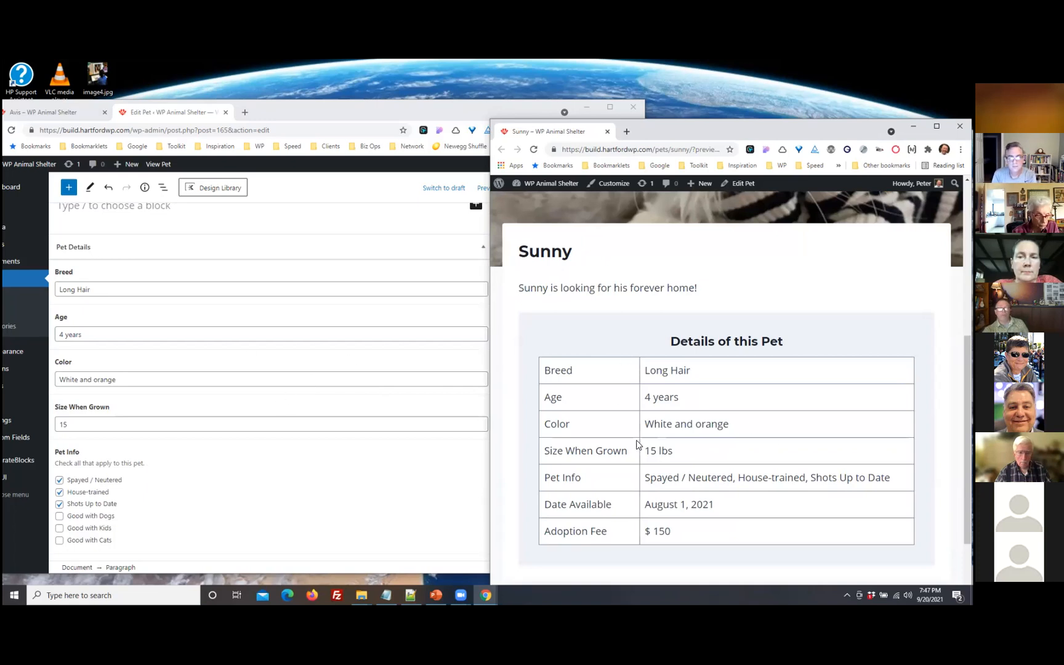
scroll(323, 388, "up", 5)
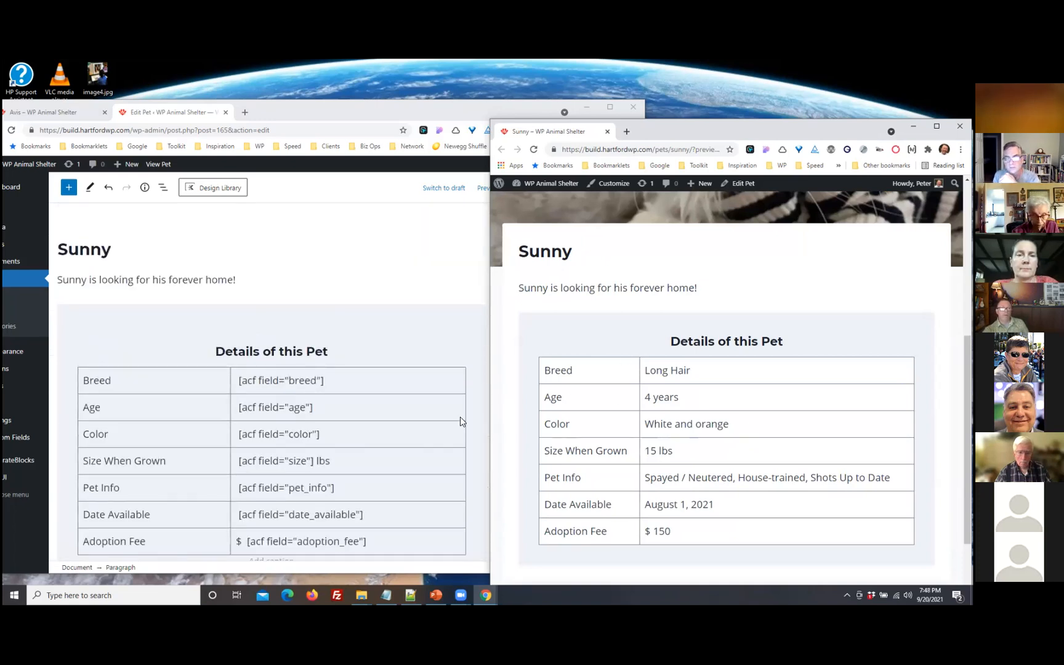
scroll(729, 376, "down", 2)
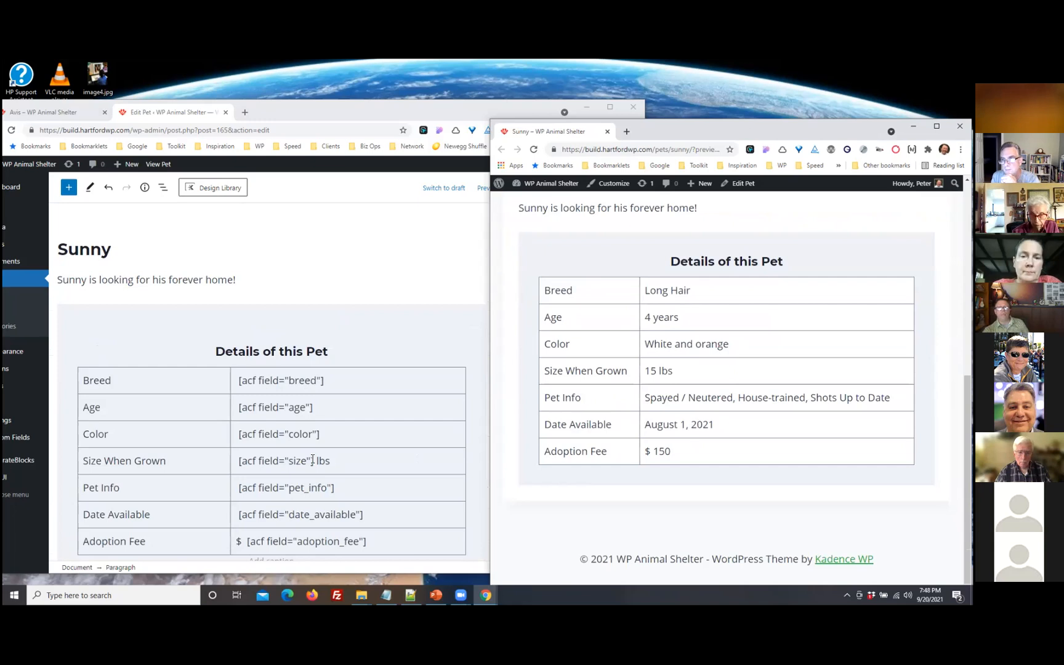
scroll(313, 459, "down", 5)
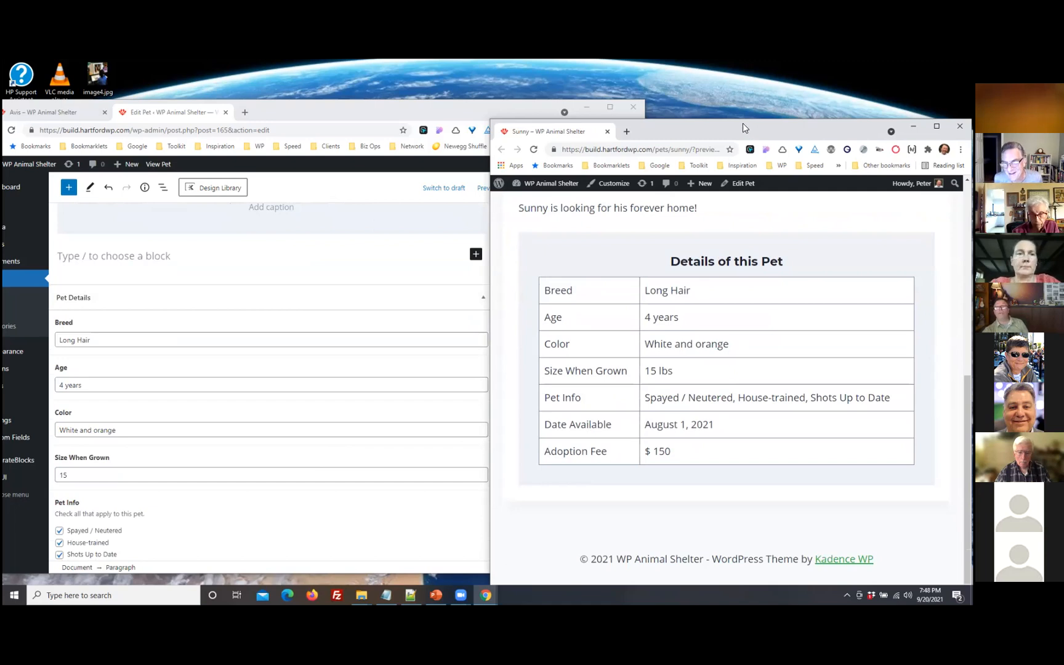
left_click_drag(651, 150, 597, 110)
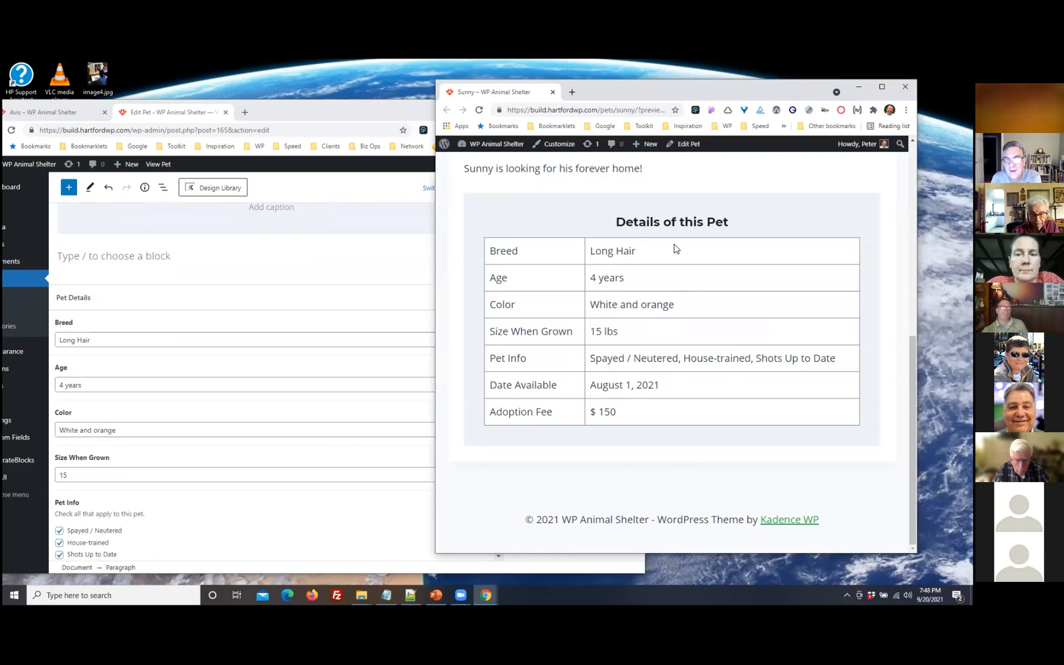
mouse_move(462, 598)
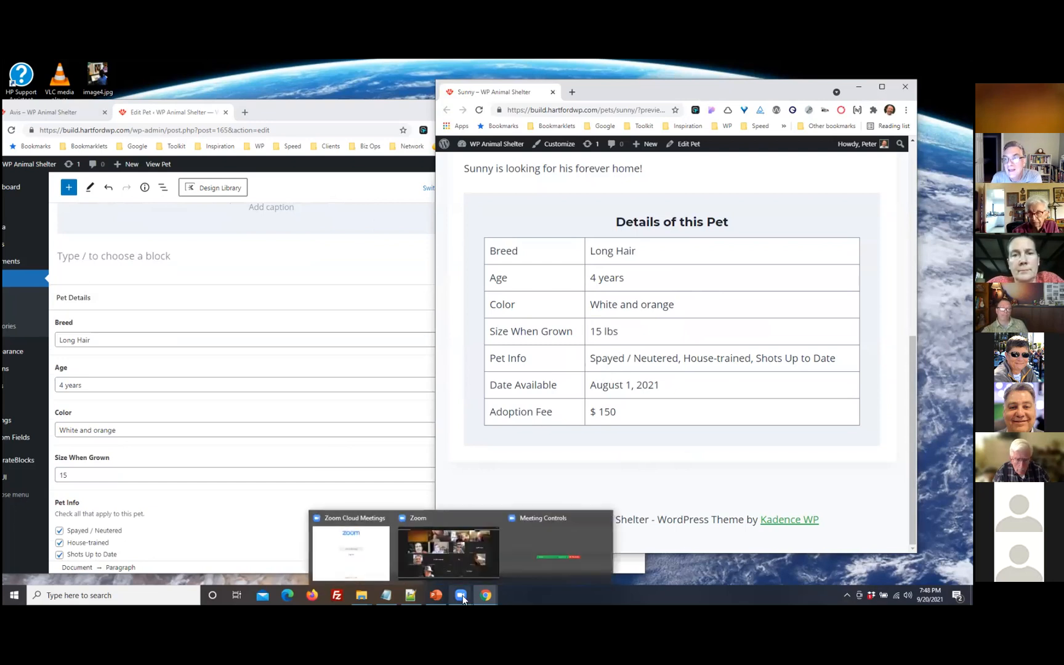
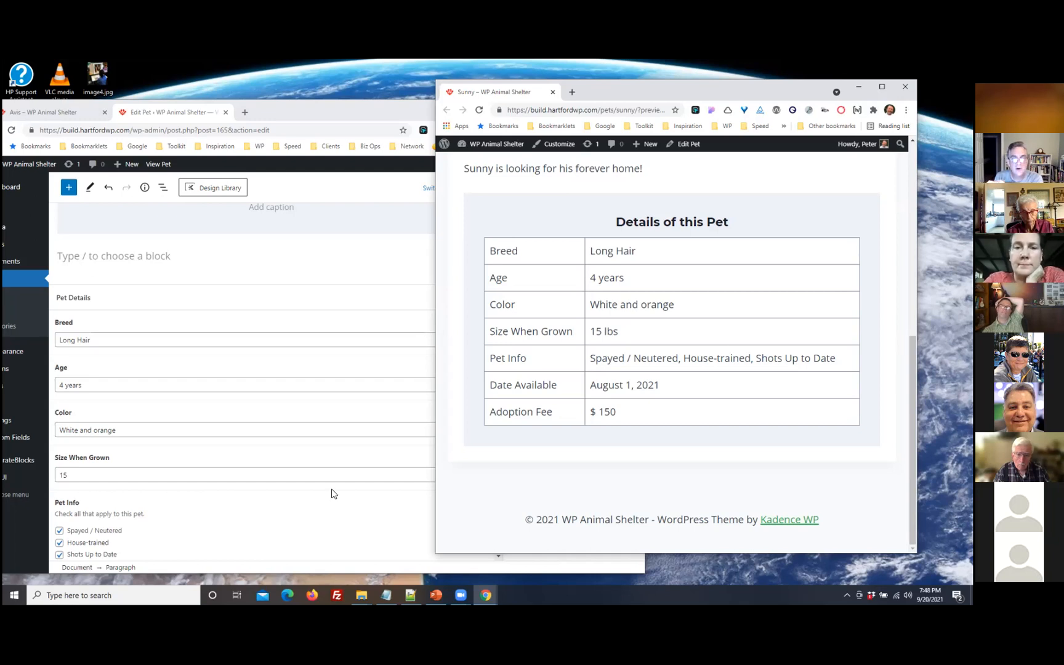
Go from Sunny's preview to the WP Animal Shelter home page and maximize its window
scroll(625, 233, "up", 6)
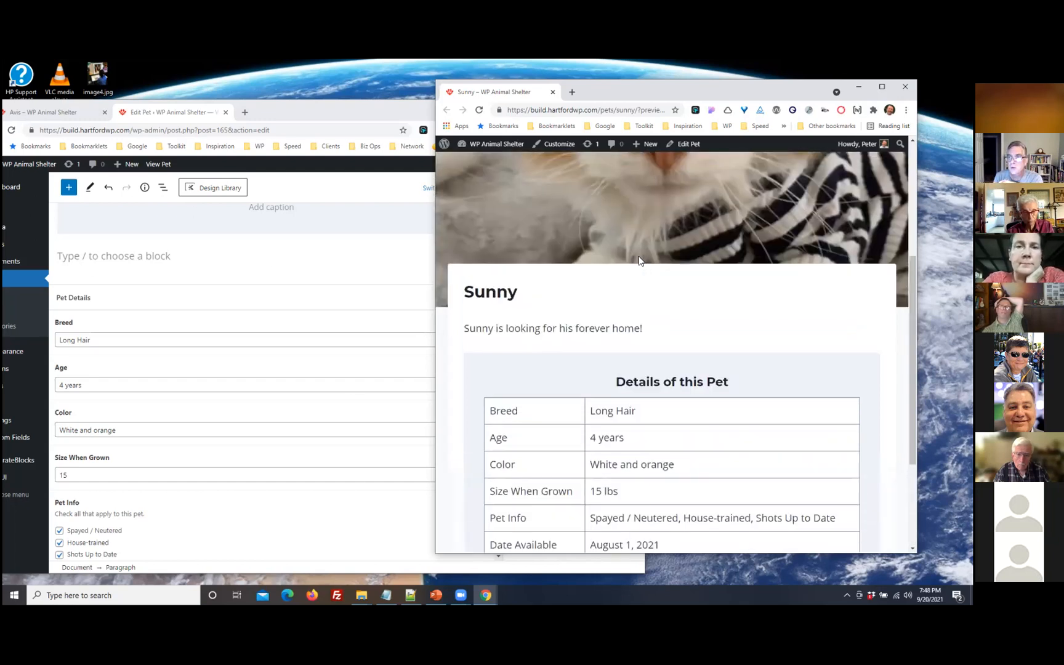
left_click(502, 191)
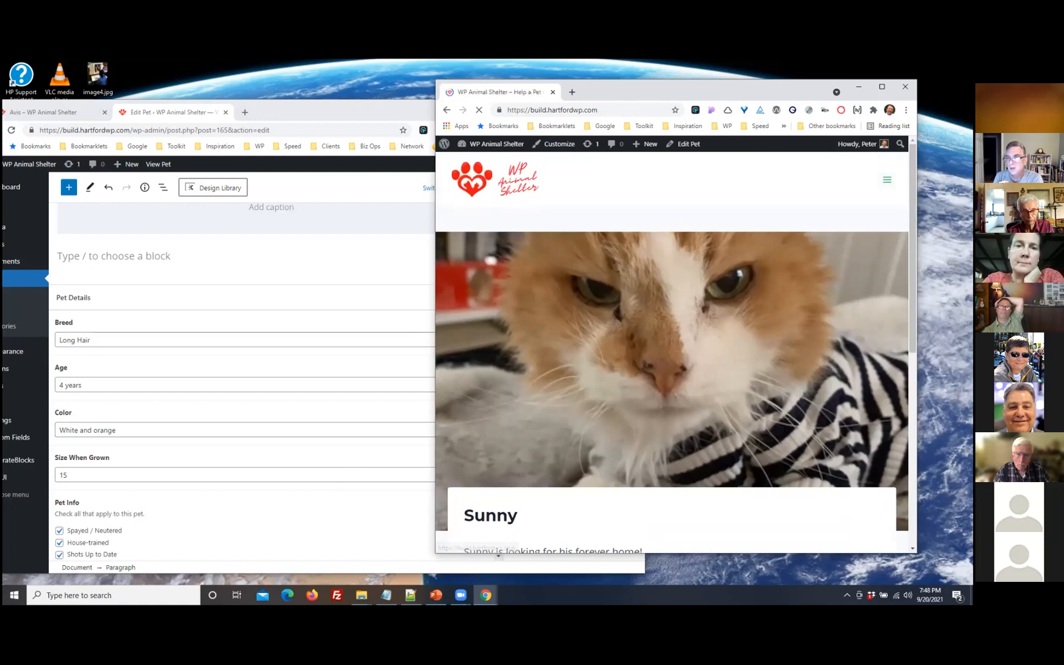
left_click(882, 87)
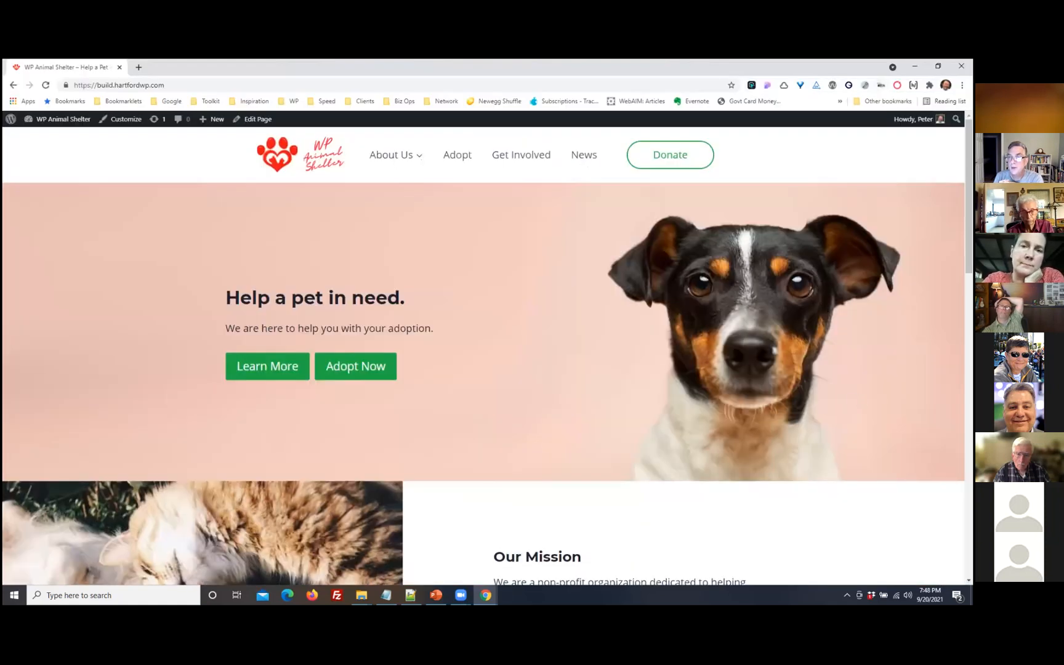
Examine the home page from the hero section down through Make a Difference to the Featured Adoptable Pets
scroll(809, 438, "down", 5)
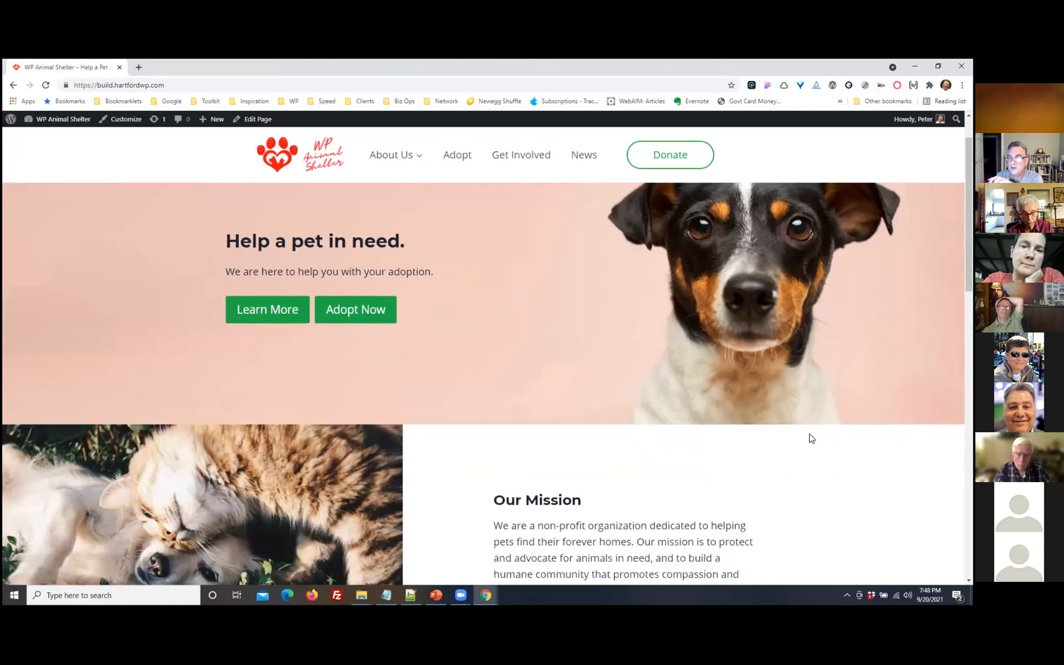
scroll(810, 439, "down", 4)
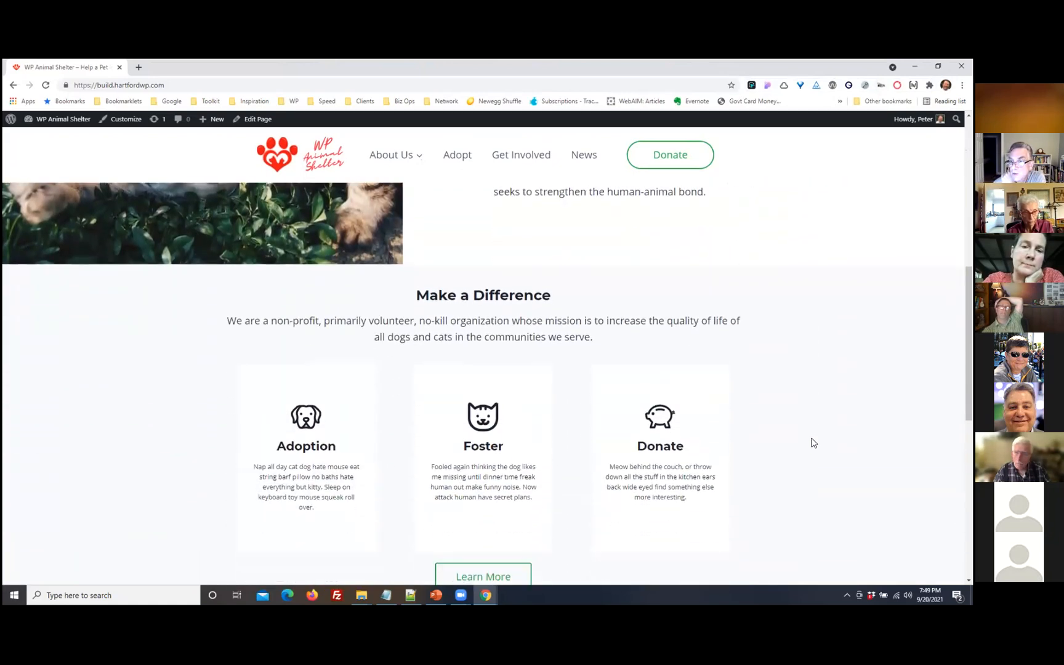
scroll(813, 442, "down", 6)
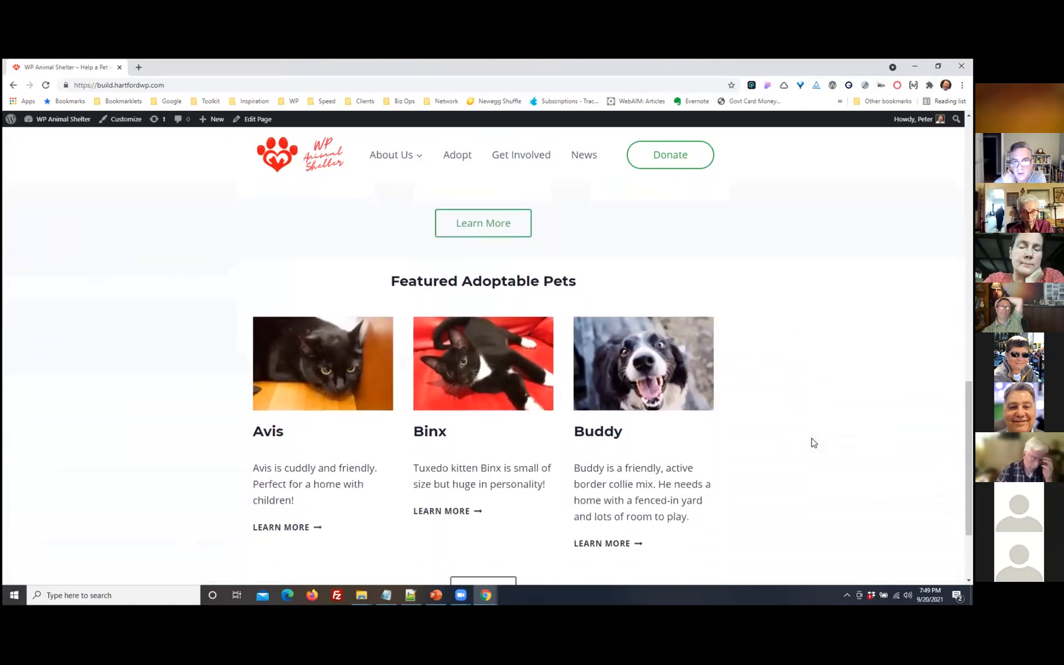
scroll(812, 442, "up", 5)
scroll(812, 442, "down", 5)
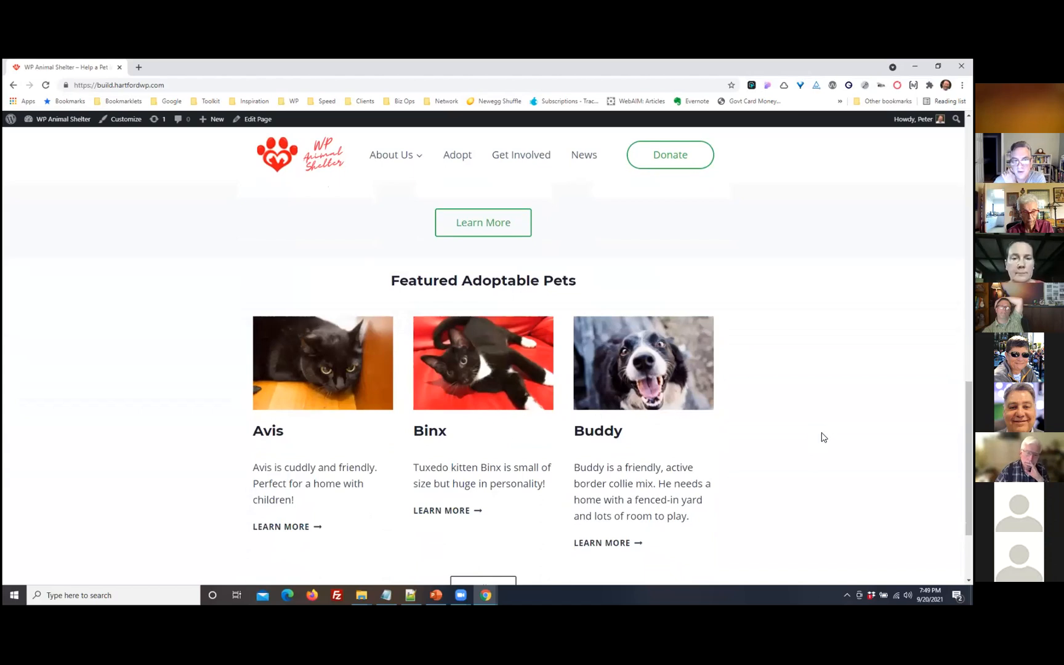
scroll(823, 437, "down", 1)
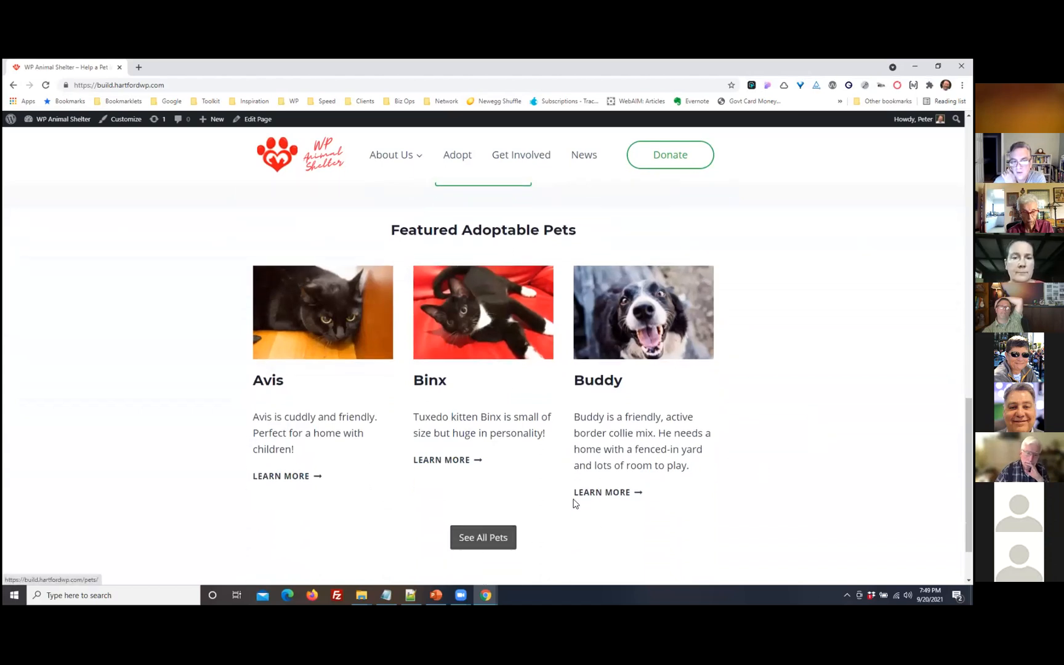
scroll(506, 539, "down", 2)
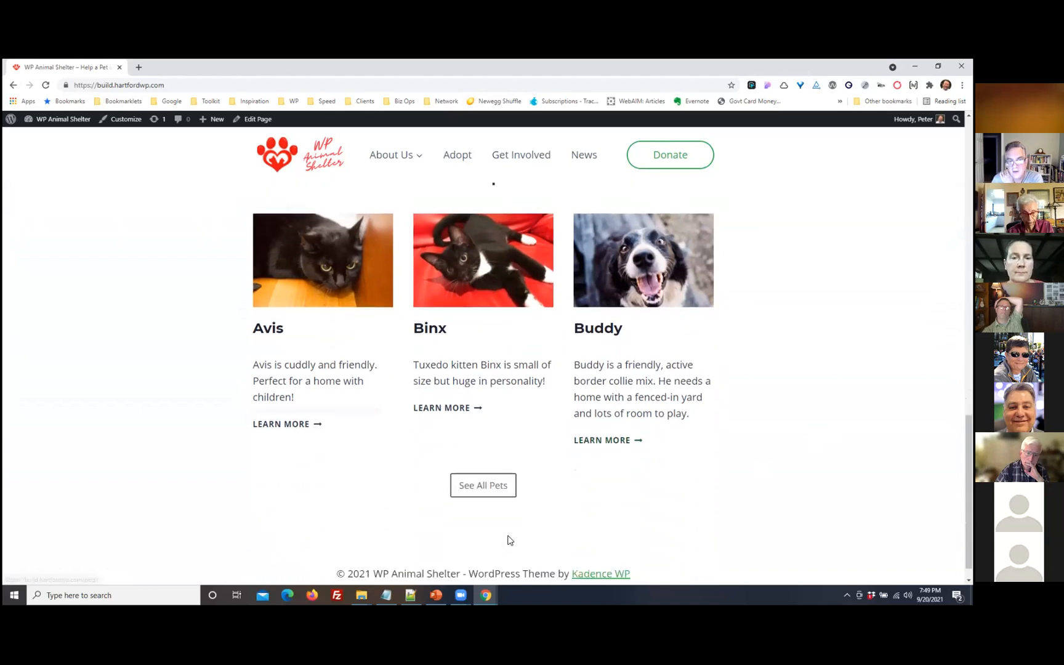
View the archive of all pets and open Binx's single pet page from it
left_click(485, 463)
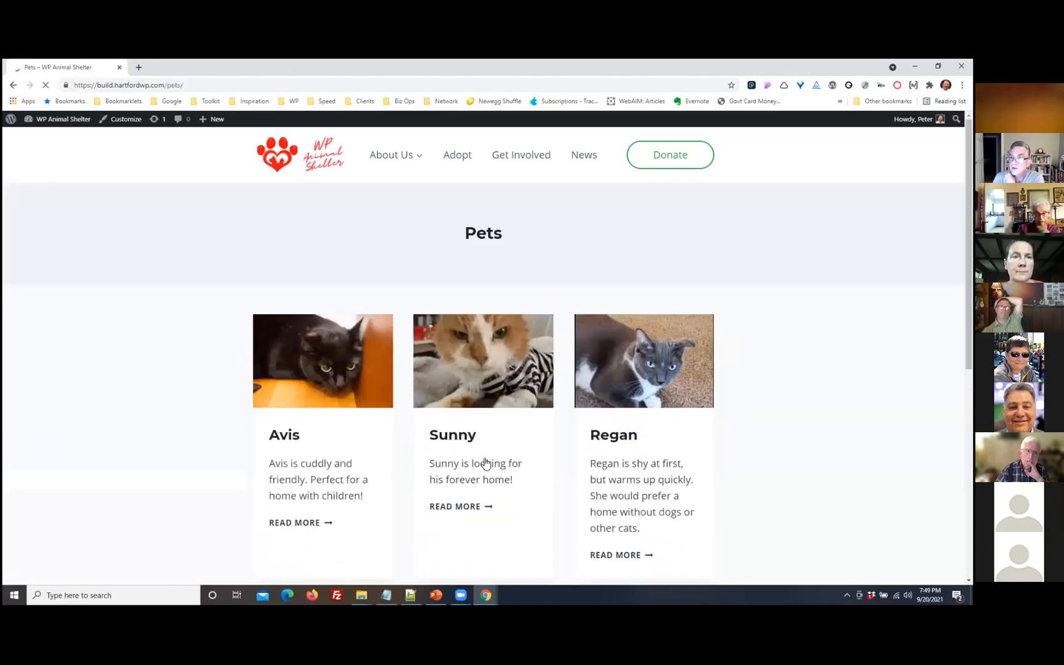
scroll(796, 415, "down", 4)
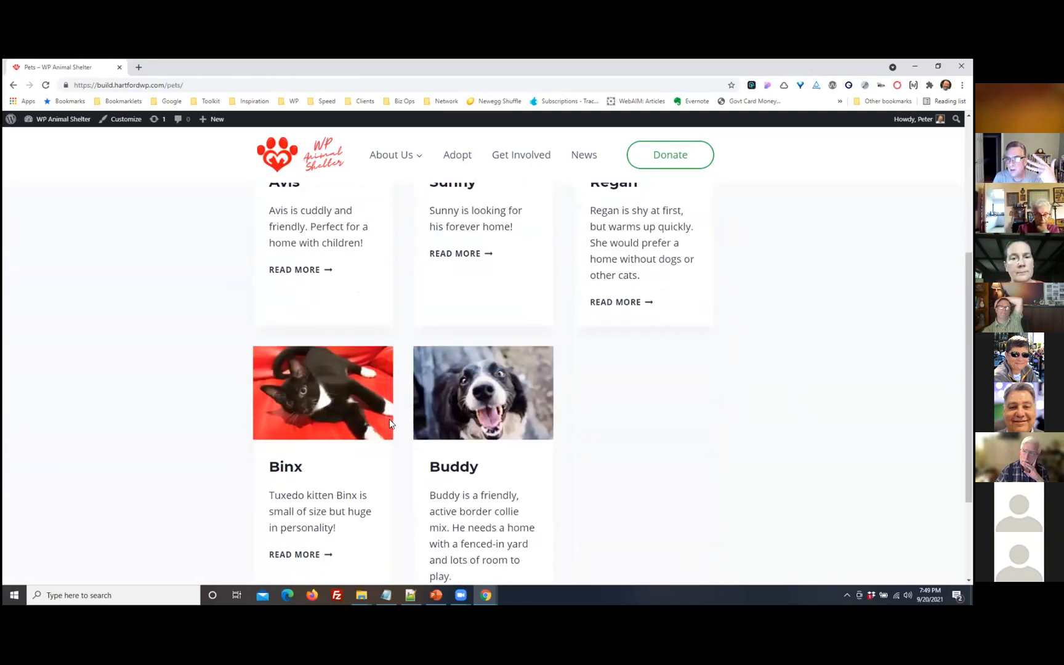
scroll(343, 432, "up", 1)
scroll(342, 443, "down", 1)
left_click(335, 462)
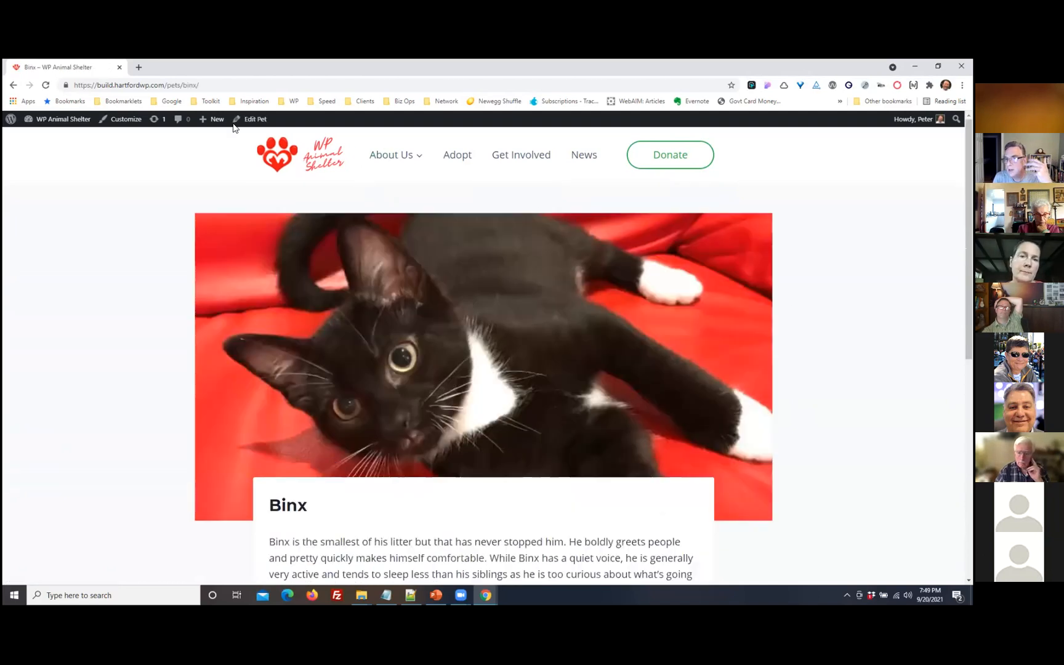
Leave Binx's pet page and go back through the pets archive to the home page
left_click(259, 123)
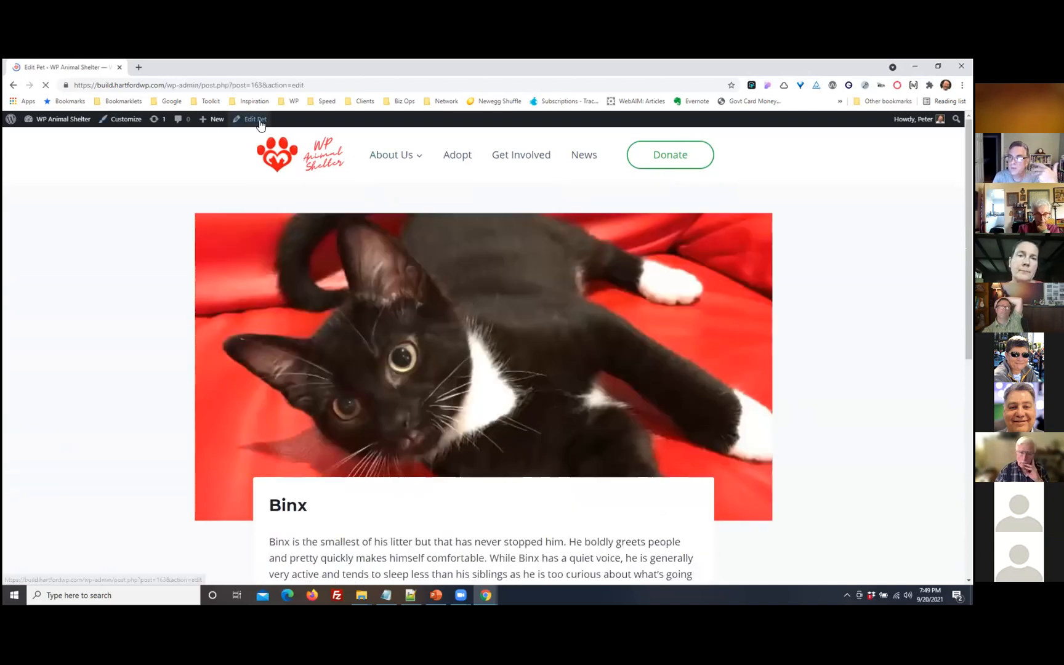
left_click(14, 86)
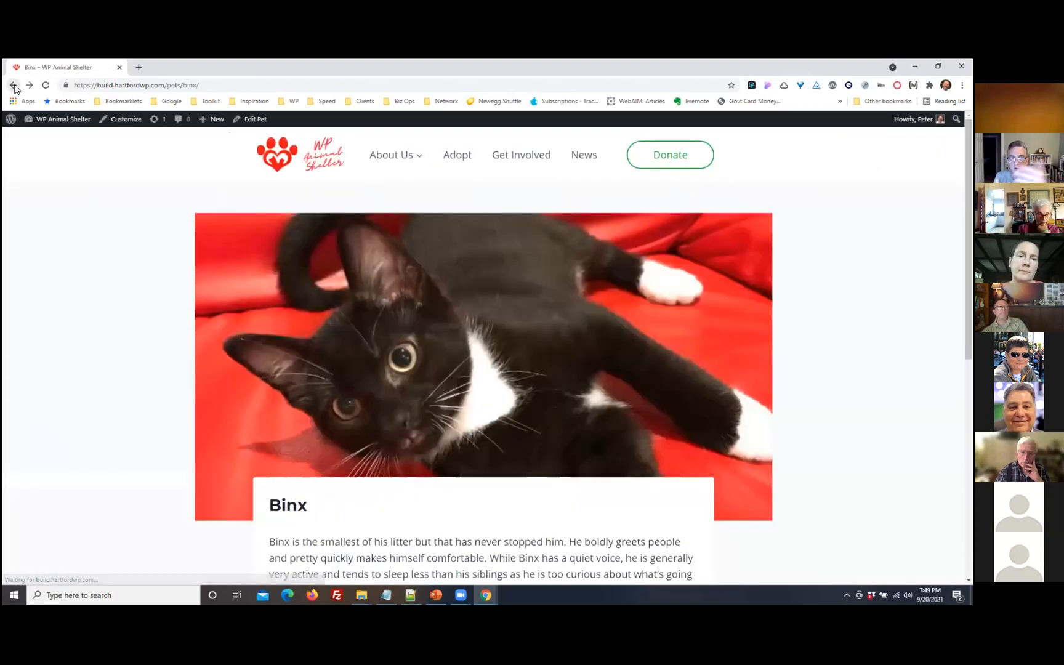
left_click(14, 85)
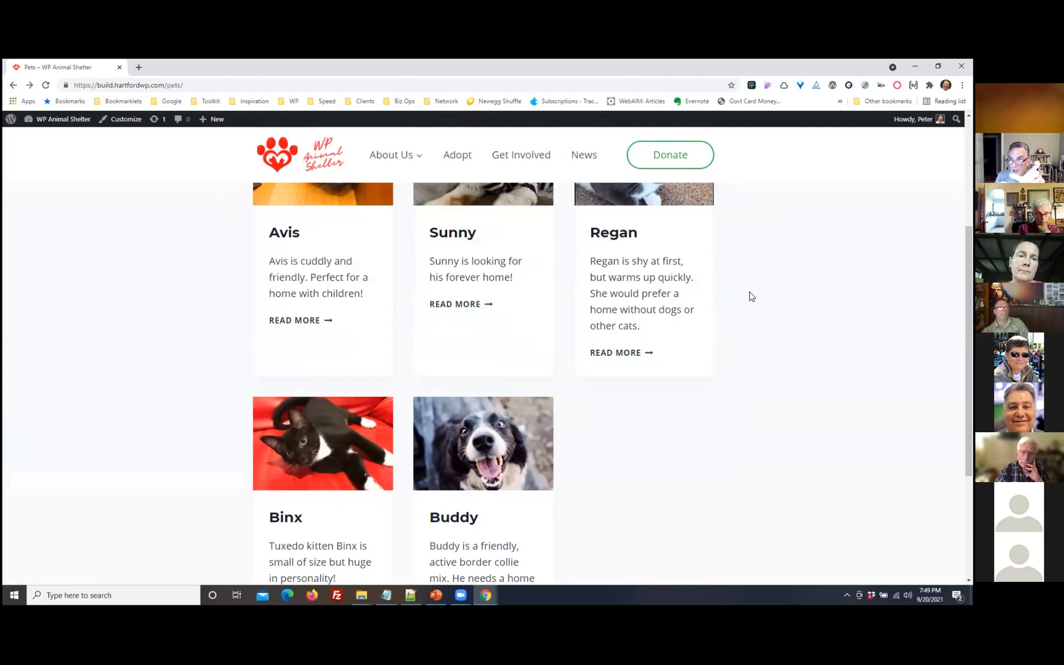
scroll(762, 293, "up", 3)
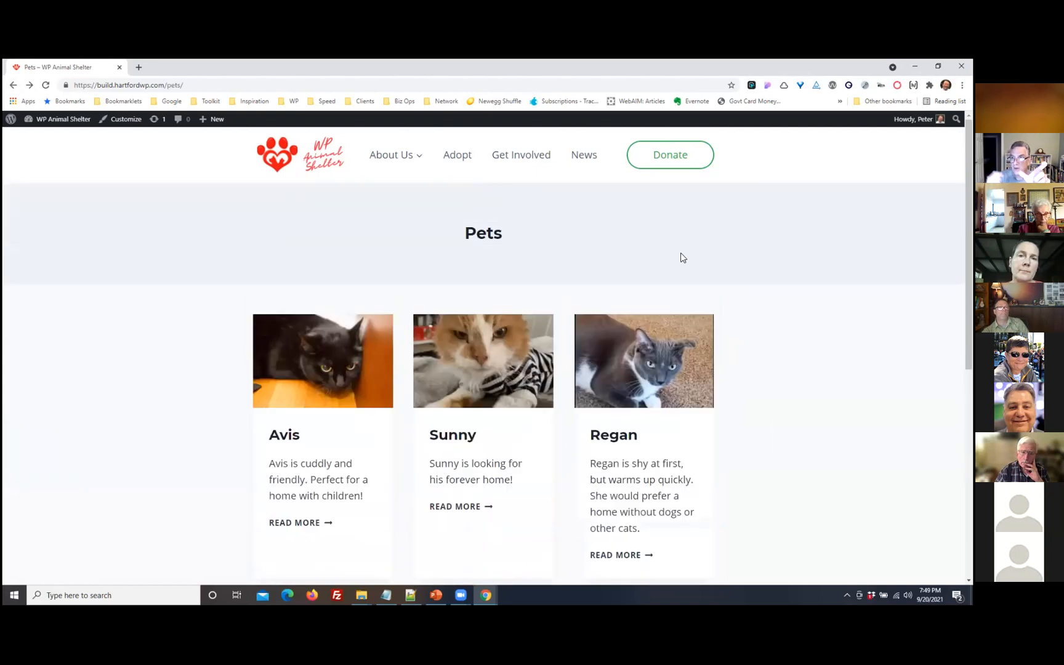
left_click(14, 85)
scroll(506, 299, "up", 5)
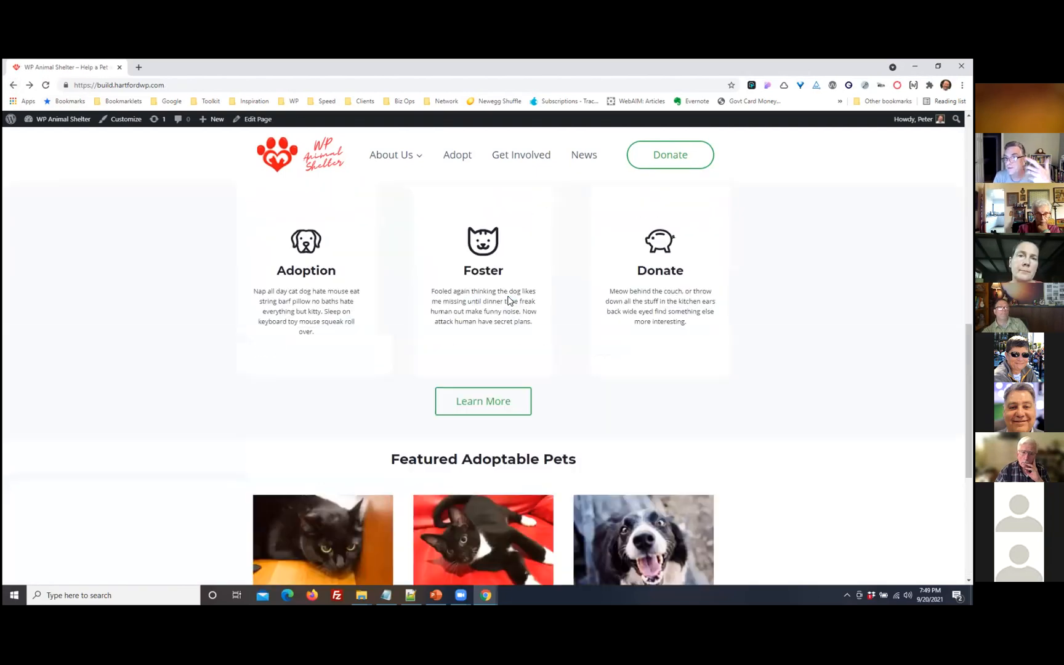
Open the home page for editing and select the Posts block under Featured Adoptable Pets
scroll(460, 257, "down", 1)
left_click(250, 120)
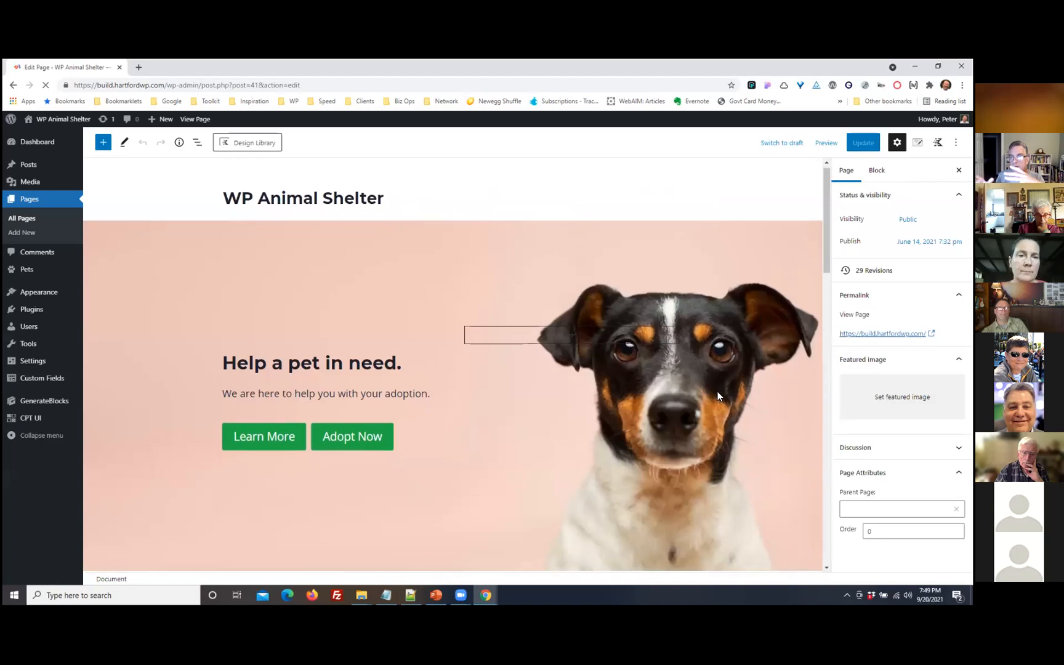
scroll(715, 395, "down", 10)
scroll(713, 404, "down", 5)
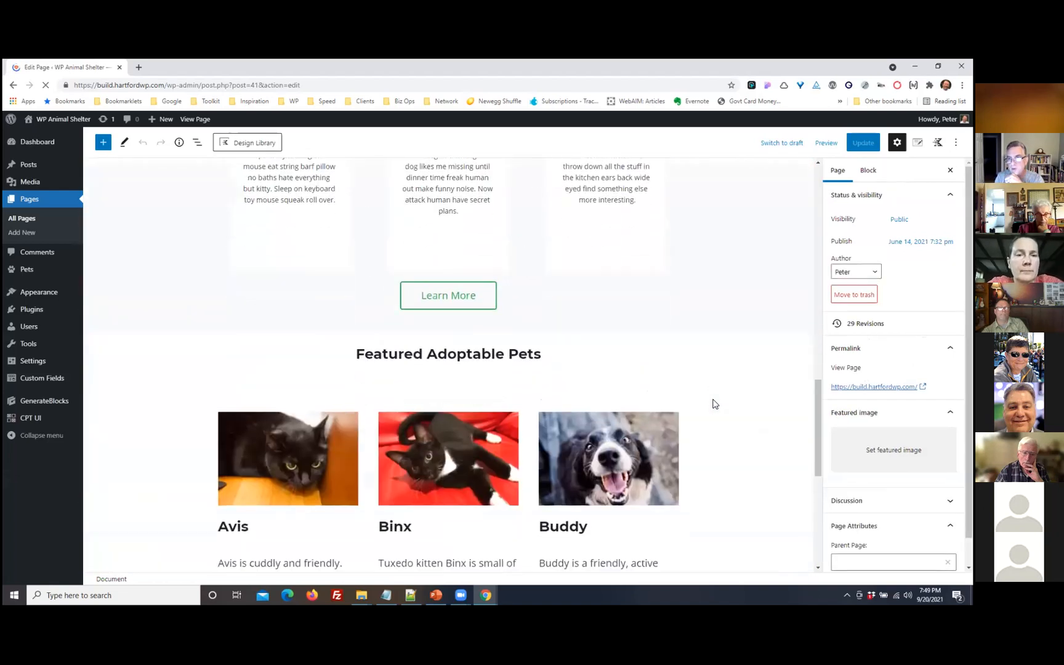
left_click(678, 282)
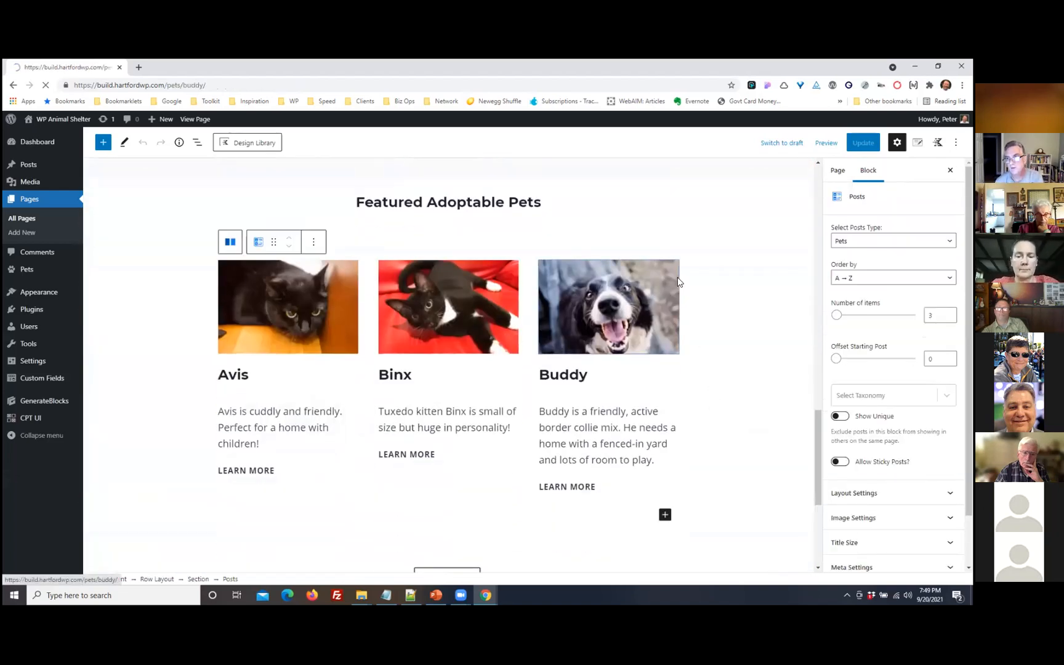
left_click(13, 85)
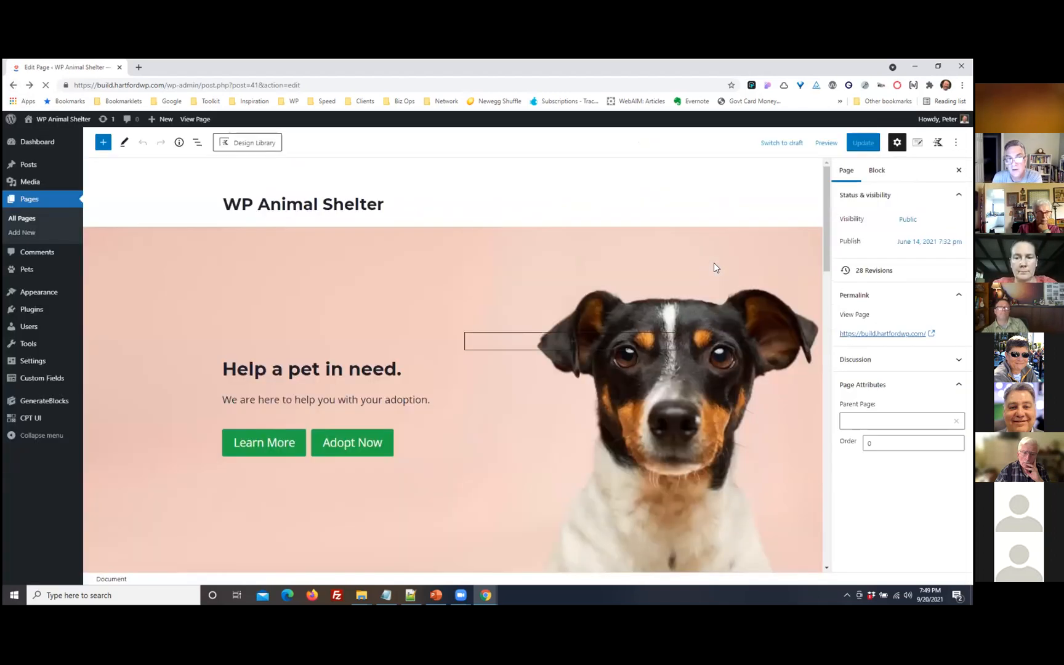
scroll(760, 356, "down", 5)
scroll(760, 356, "down", 10)
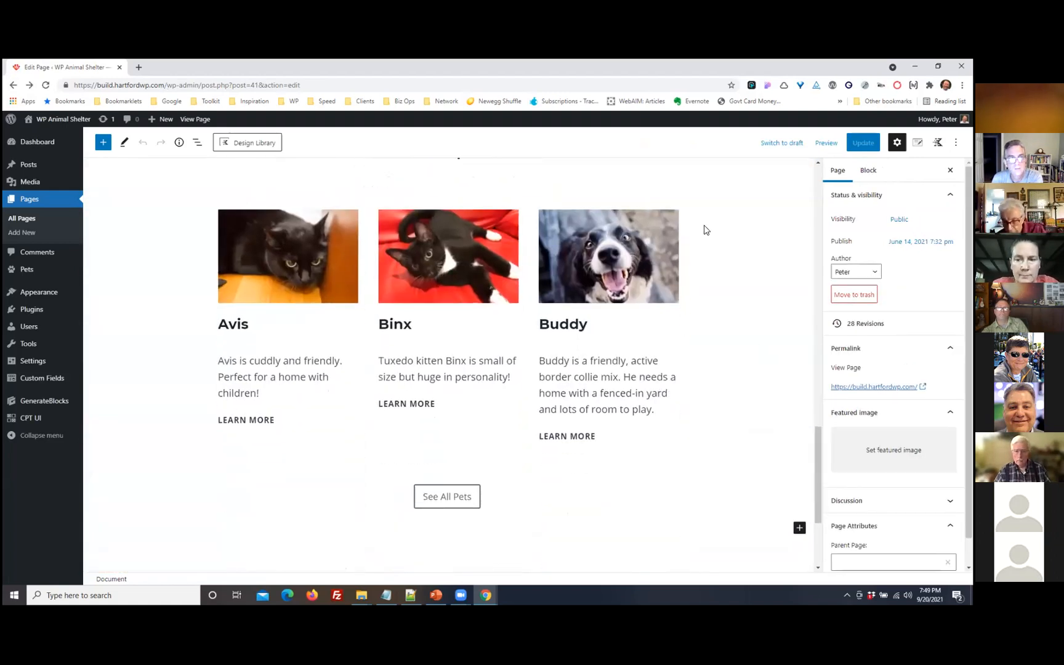
left_click(626, 332)
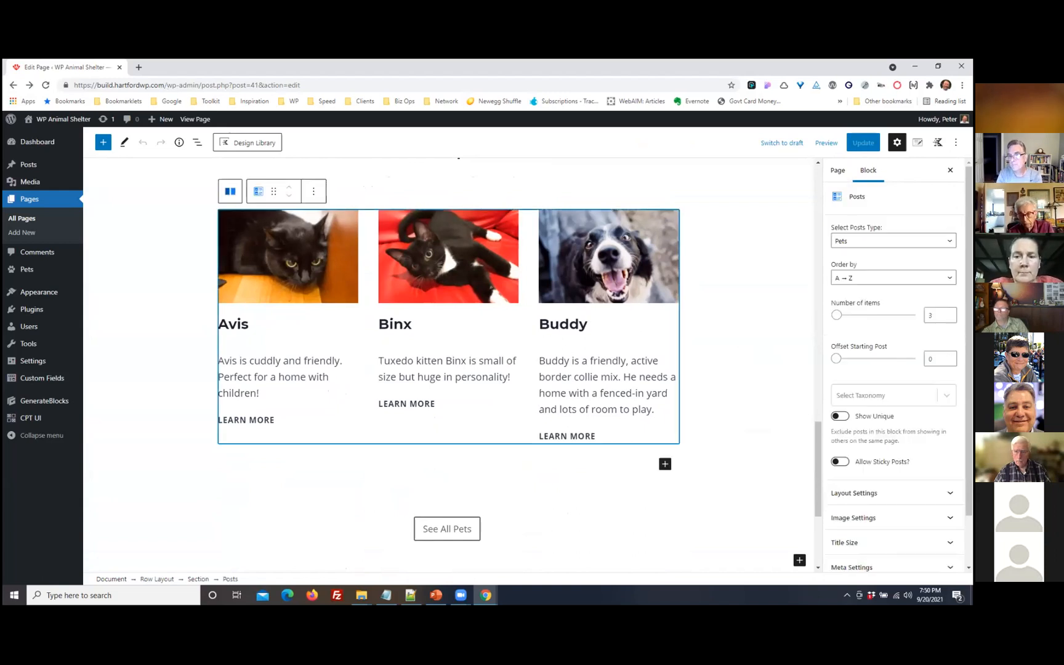
Inspect the Posts block's options, including the excerpt and Read More choices in Content Settings
scroll(893, 370, "down", 1)
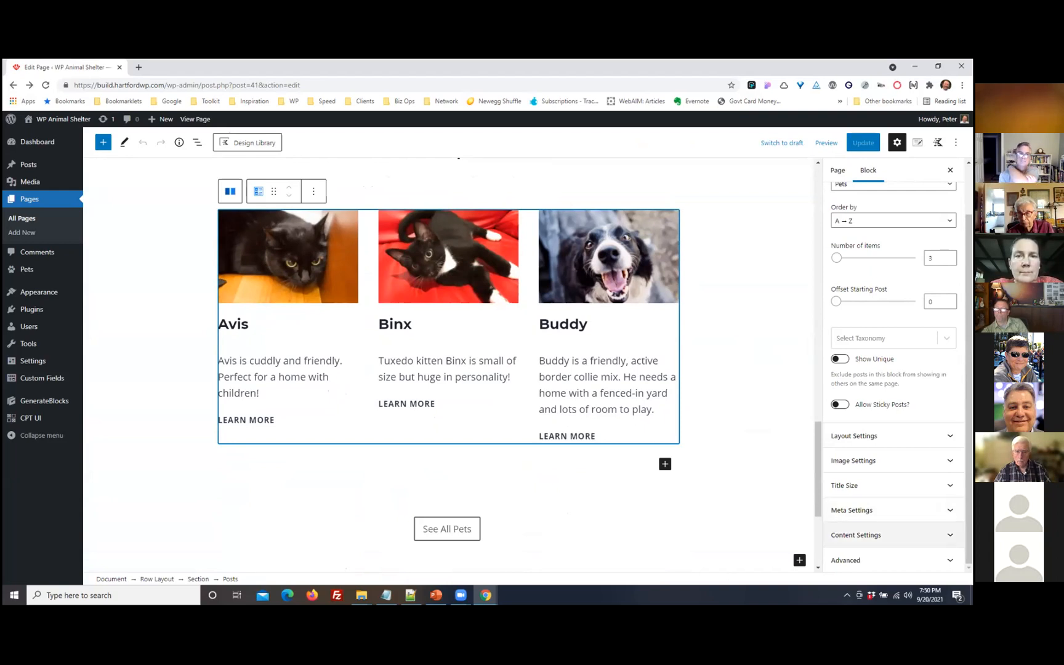
left_click(856, 535)
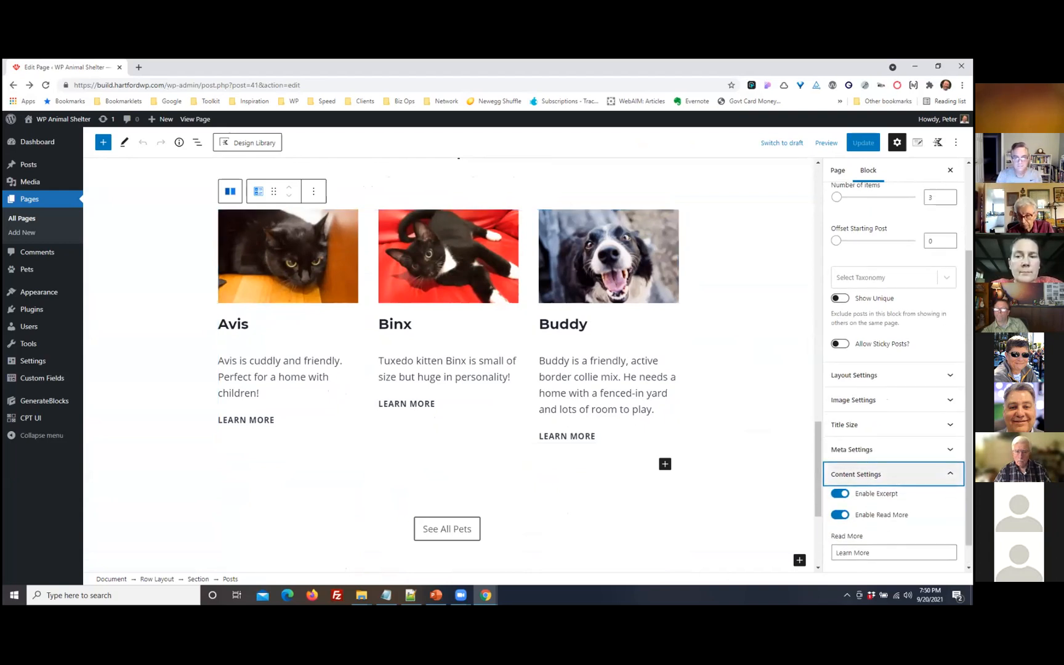
key("Return")
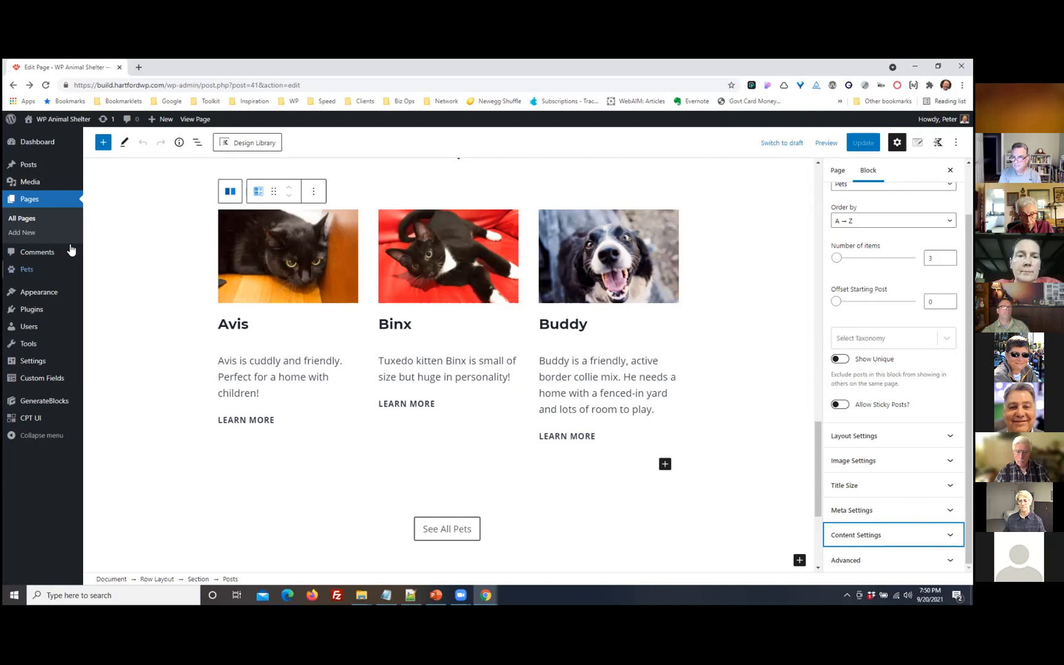
Open the Pet Details field group for editing from the Advanced Custom Fields field groups list
mouse_move(48, 316)
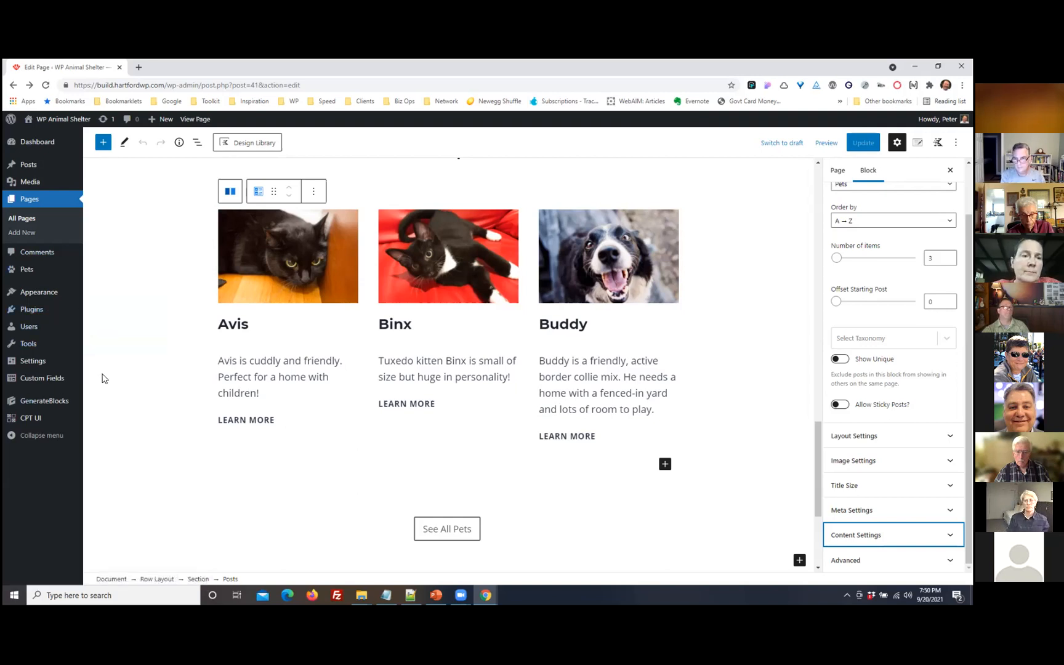
mouse_move(38, 386)
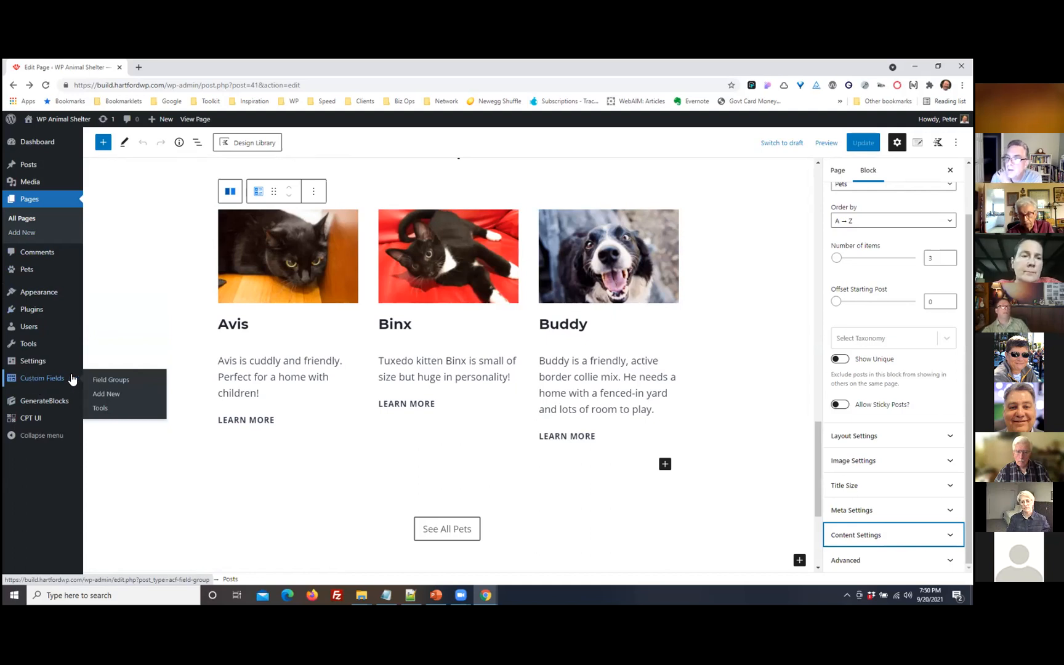
left_click(104, 380)
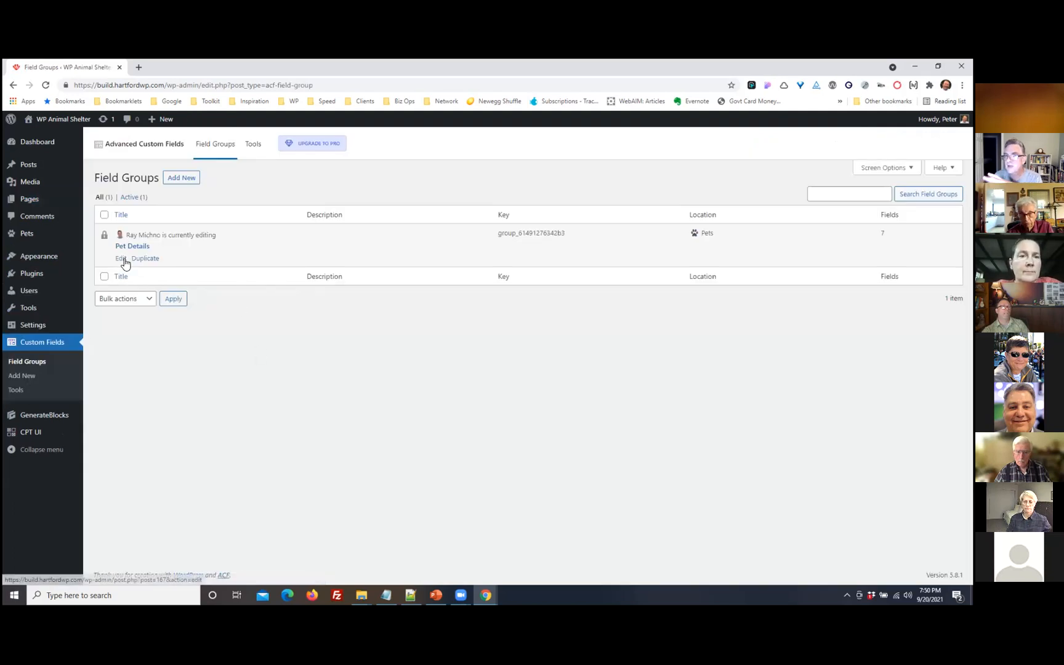
left_click(123, 260)
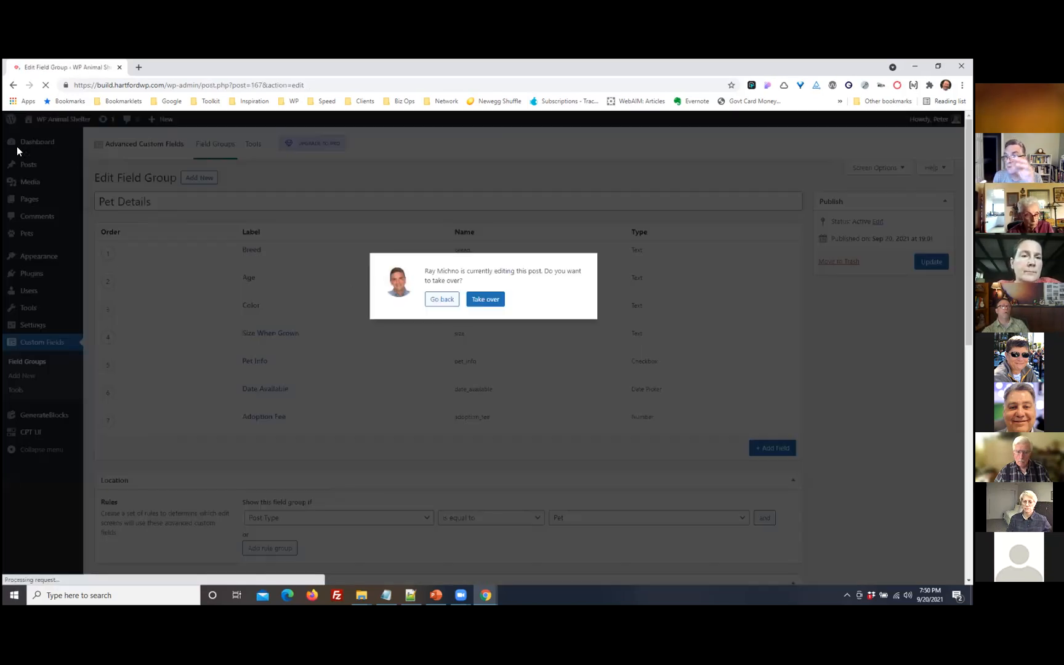
left_click(13, 86)
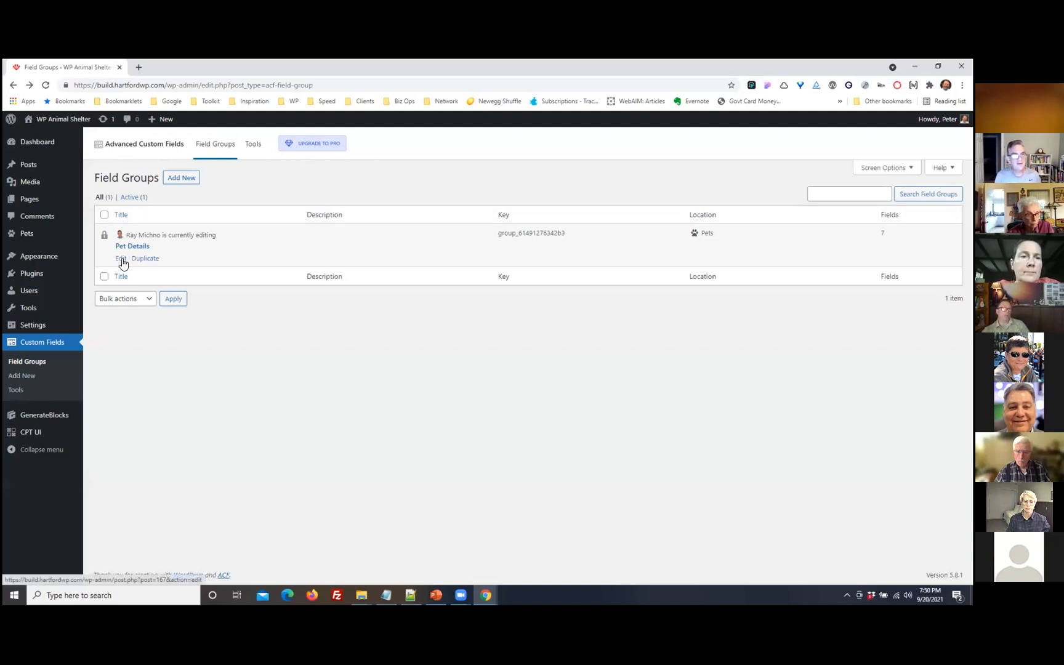
left_click(121, 258)
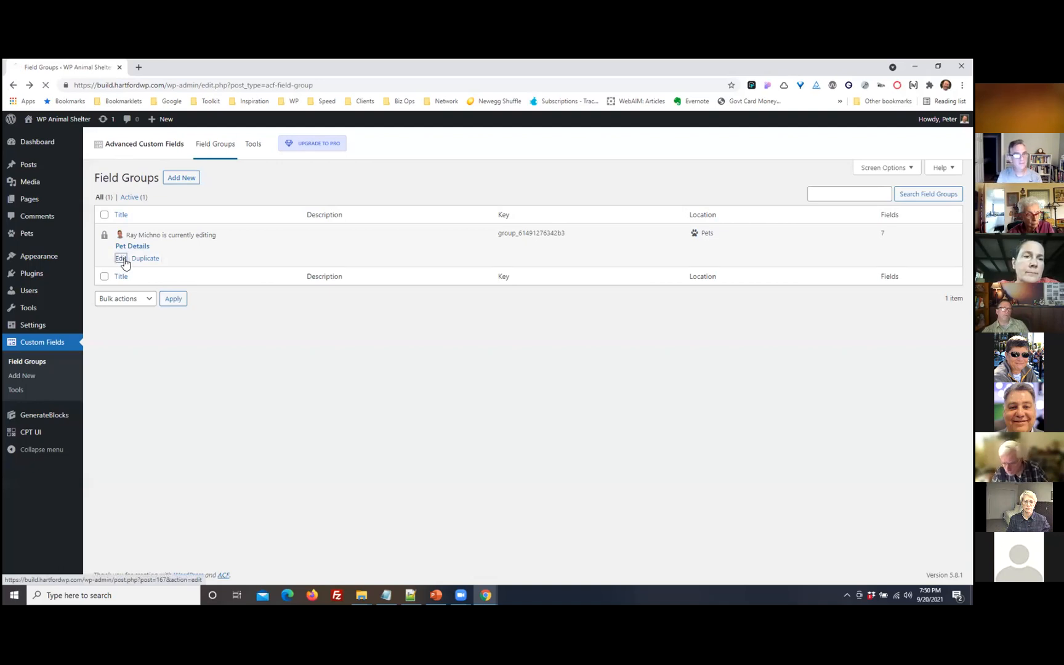
scroll(560, 431, "down", 2)
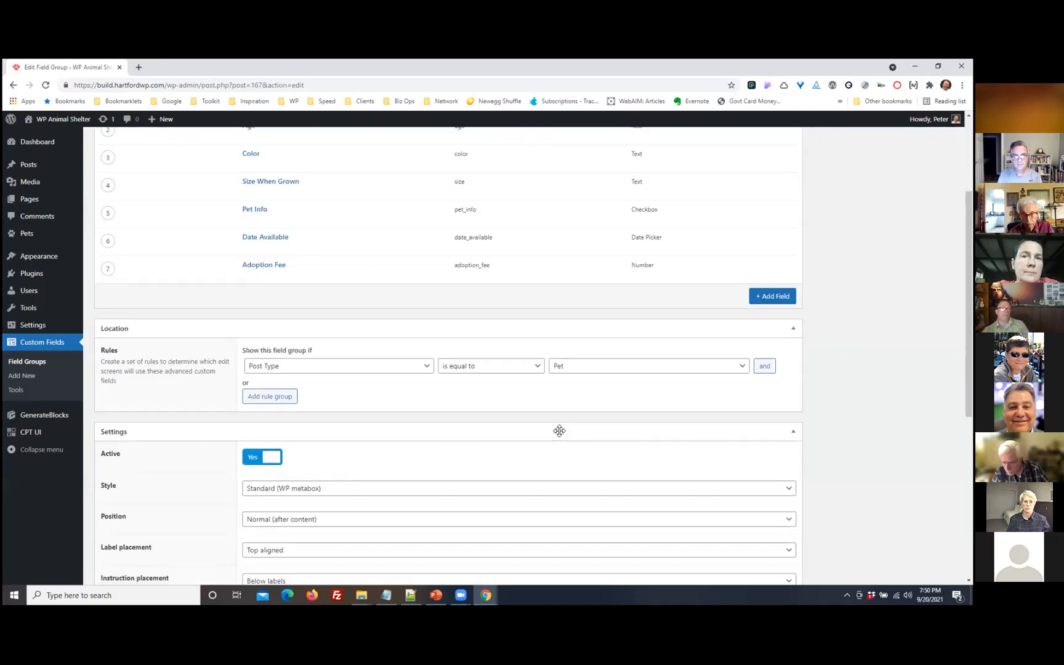
Add a field labelled Available with the True / False field type to the Pet Details field group
scroll(558, 430, "up", 2)
left_click(784, 396)
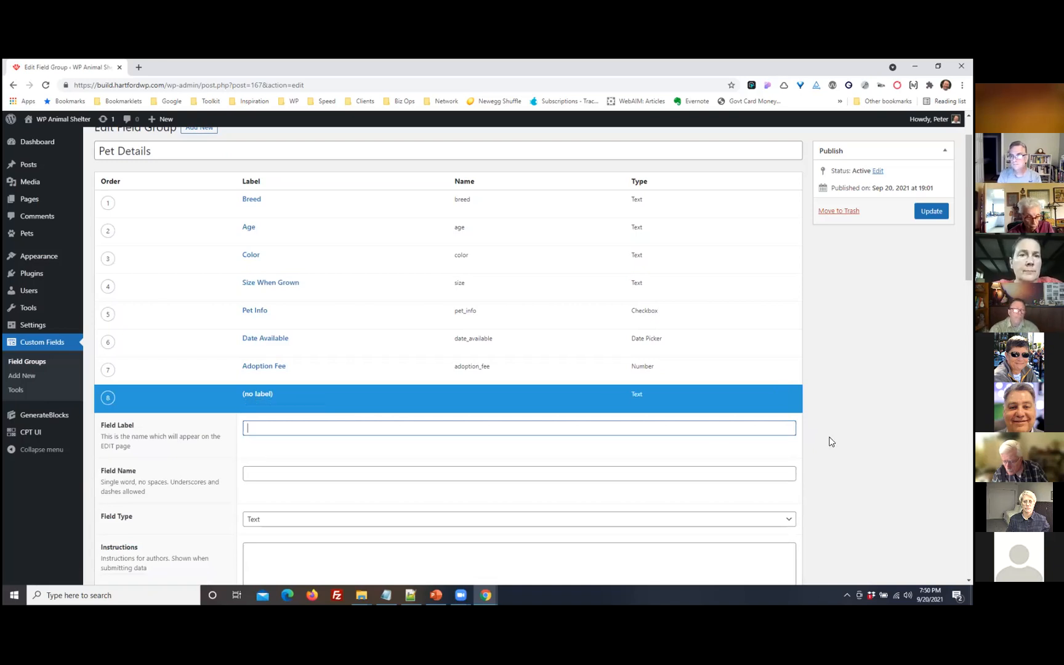
type("Available")
left_click(648, 508)
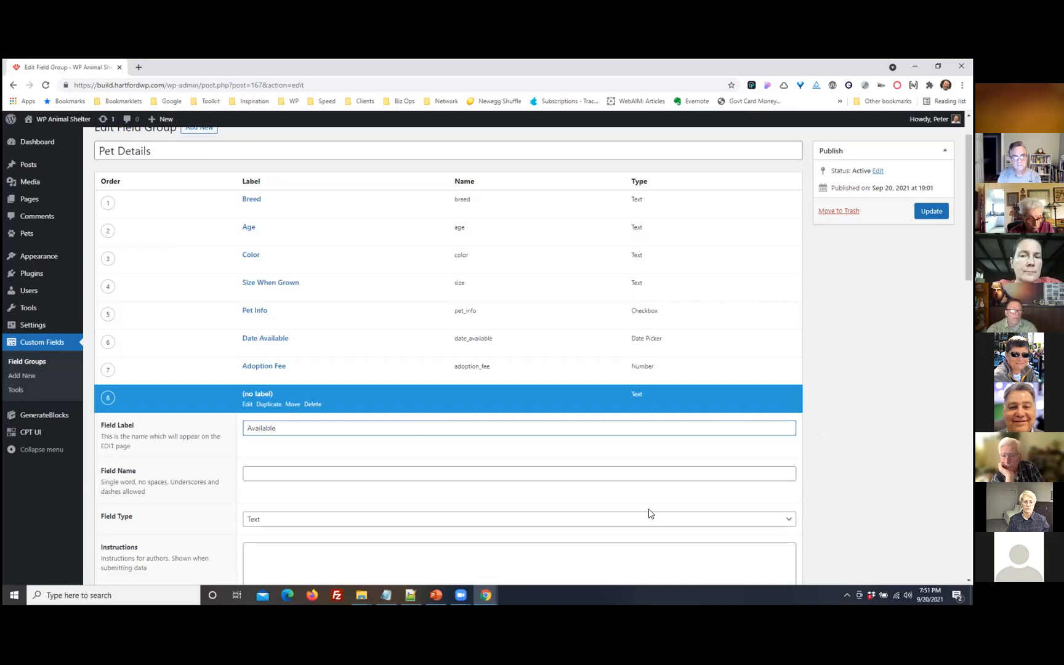
left_click(384, 523)
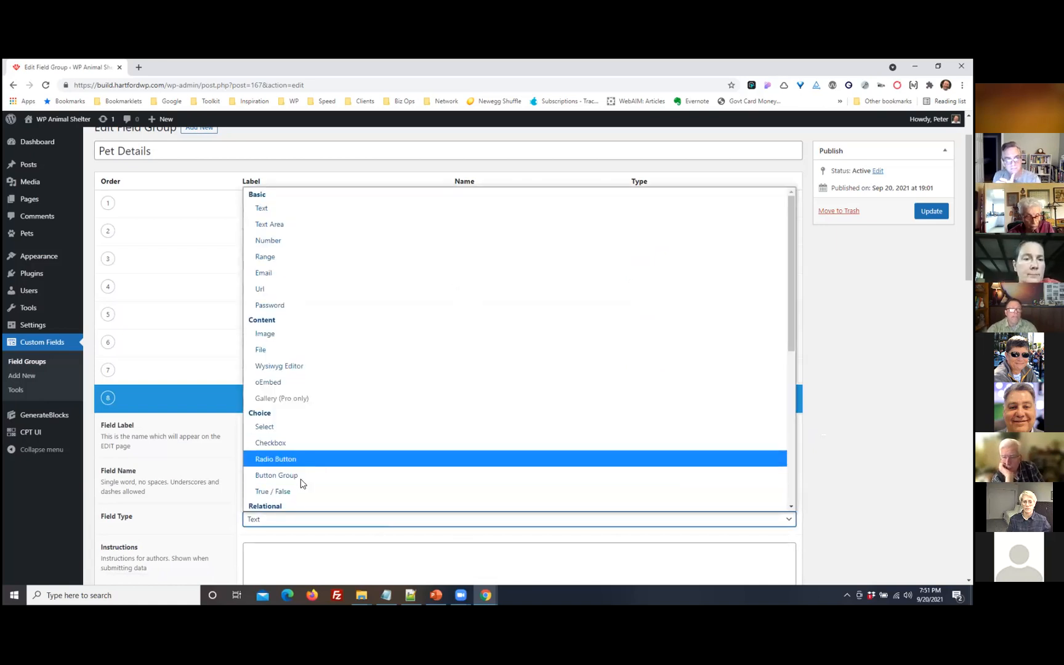
left_click(293, 491)
scroll(810, 482, "down", 2)
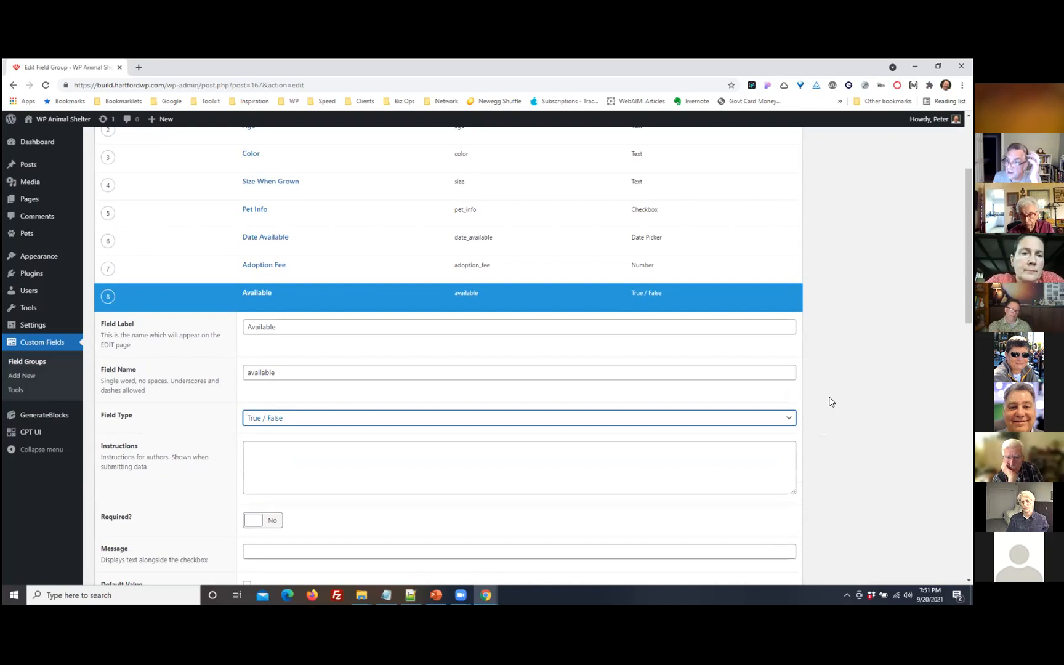
mouse_move(715, 395)
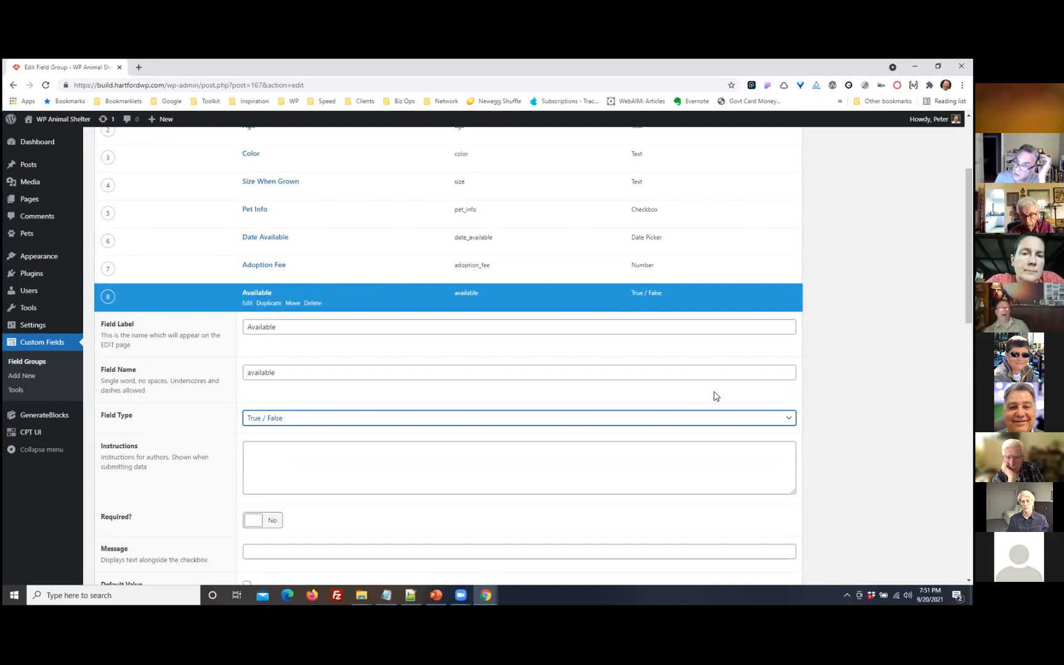
scroll(716, 396, "up", 1)
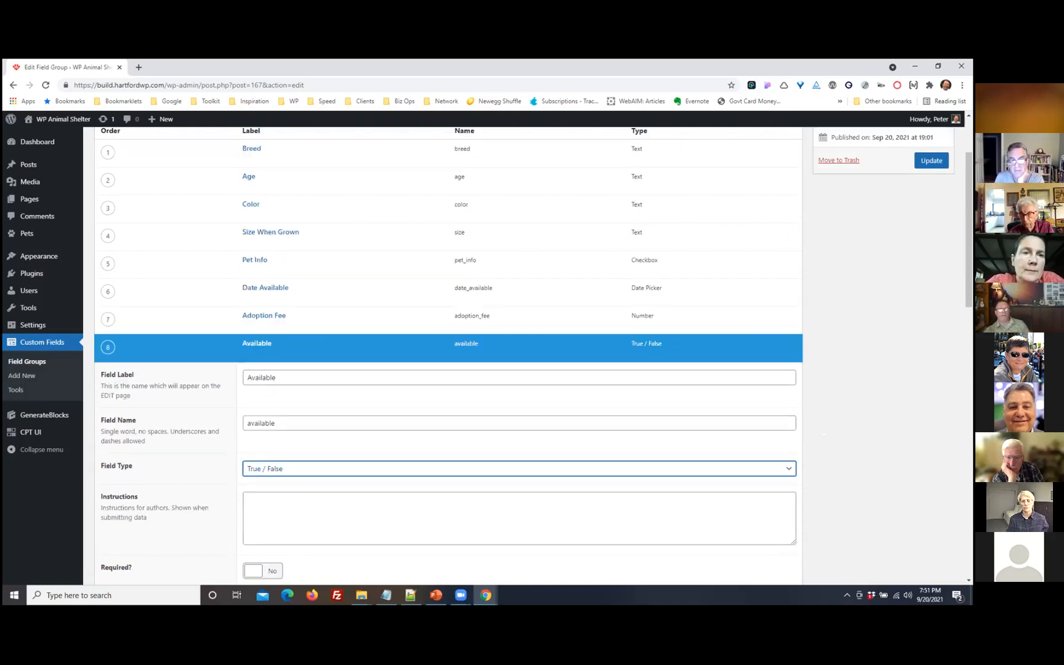
mouse_move(591, 396)
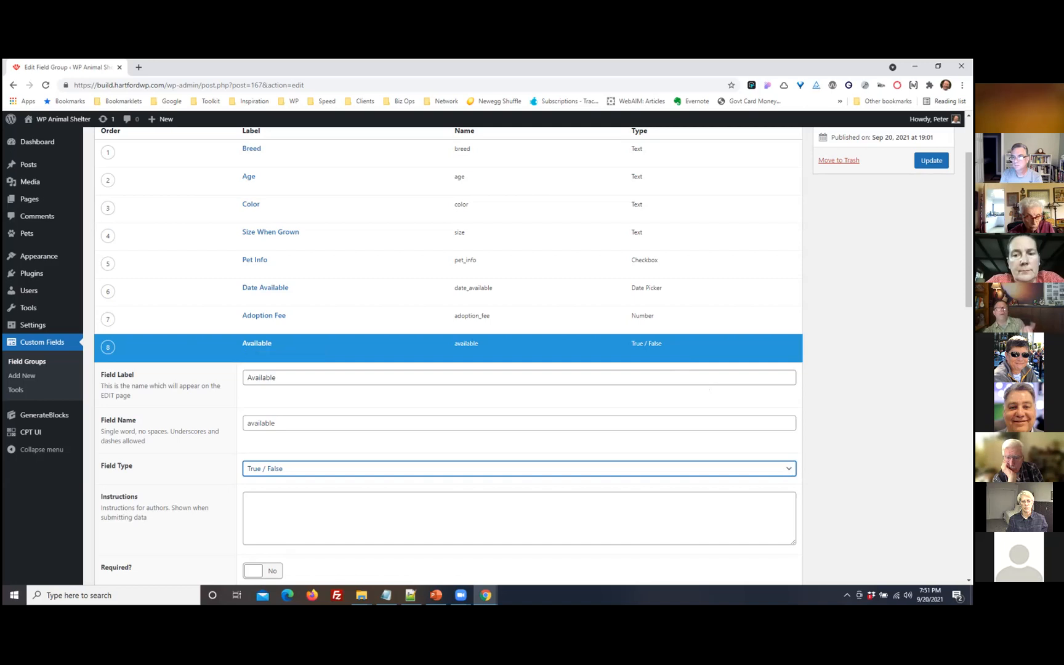
scroll(533, 357, "up", 2)
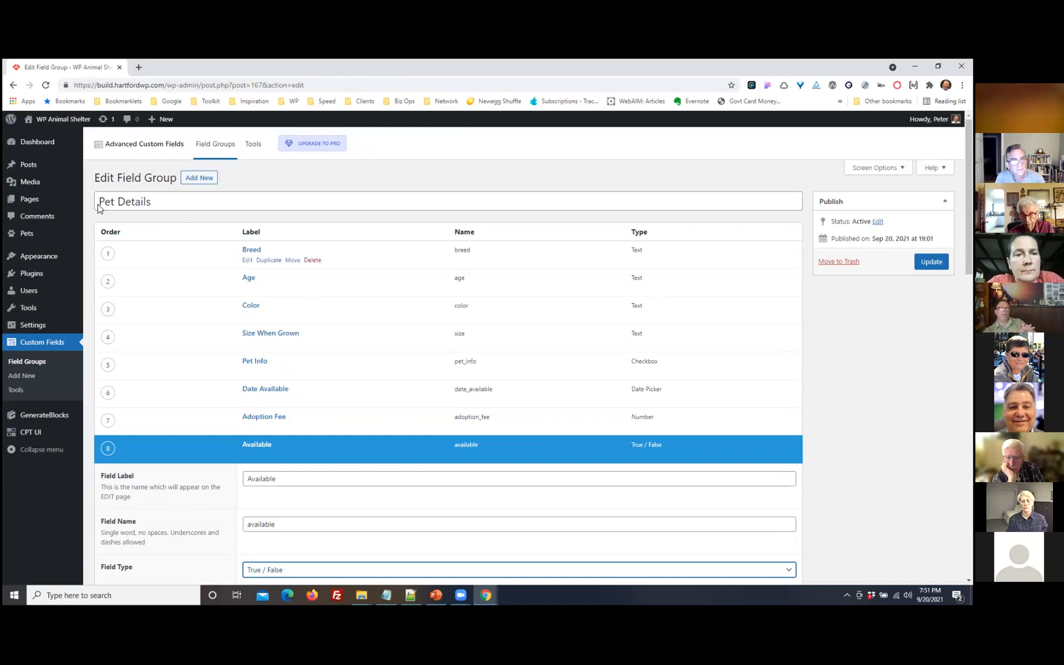
Open the live site in a separate browser tab and view the Featured Adoptable Pets section on its home page
mouse_move(61, 119)
right_click(42, 135)
left_click(76, 143)
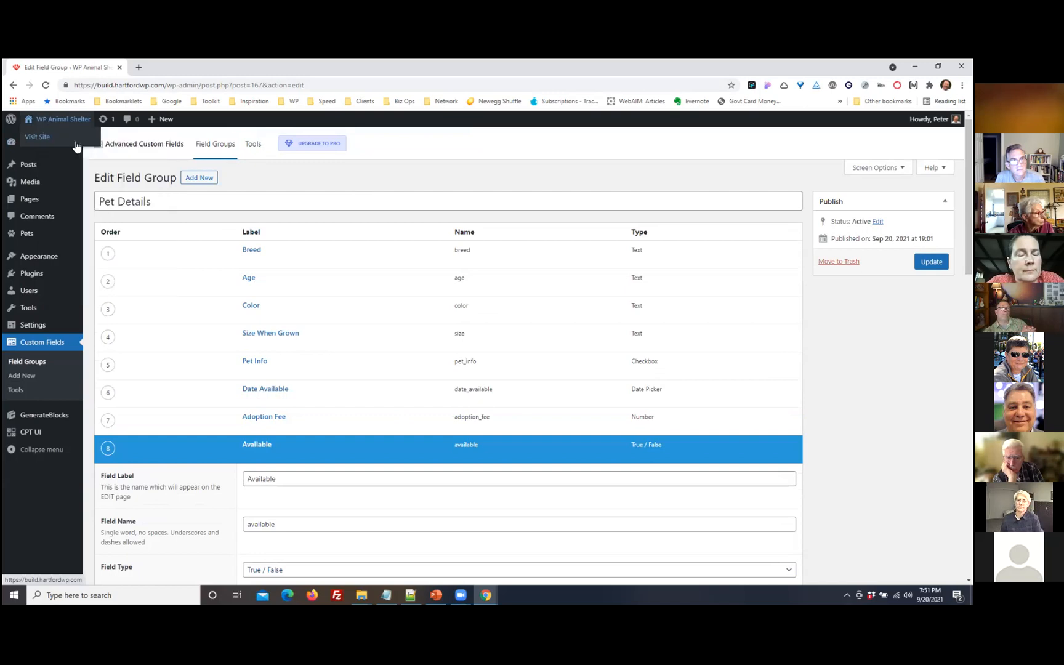
key("ctrl+Tab")
scroll(755, 425, "down", 15)
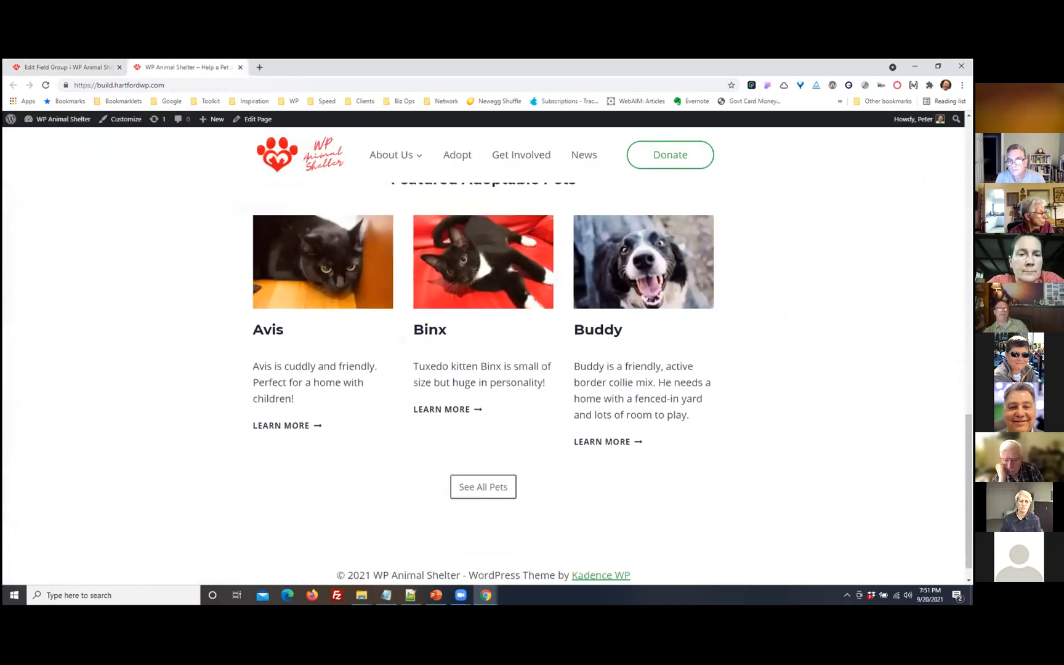
scroll(483, 382, "up", 4)
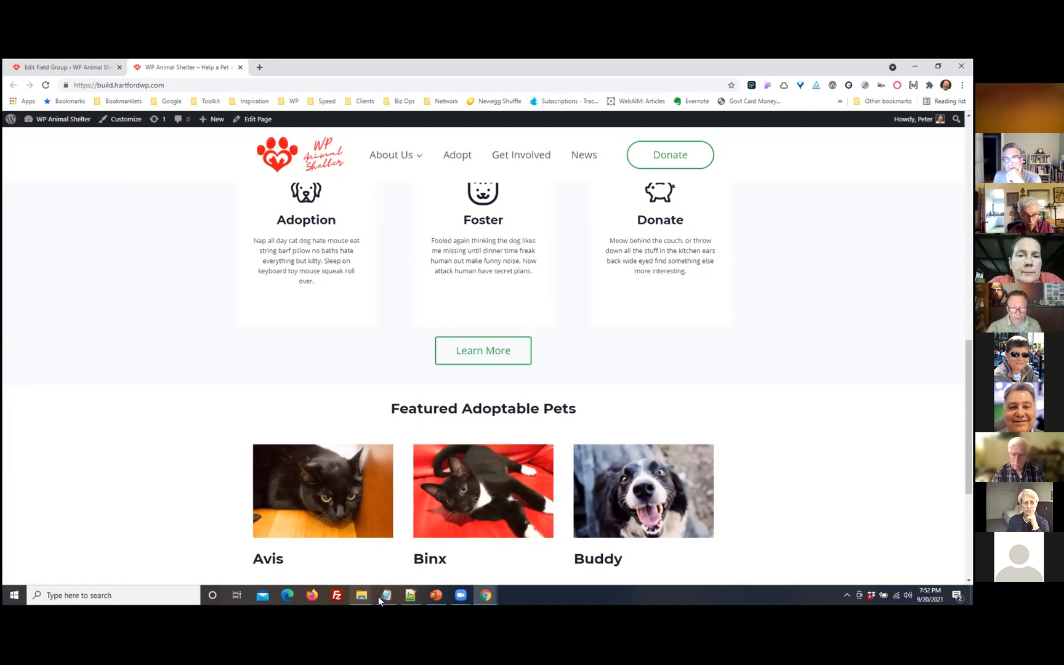
Switch to the PowerPoint presentation and go to the Final Thoughts & What's Next slide
left_click(436, 595)
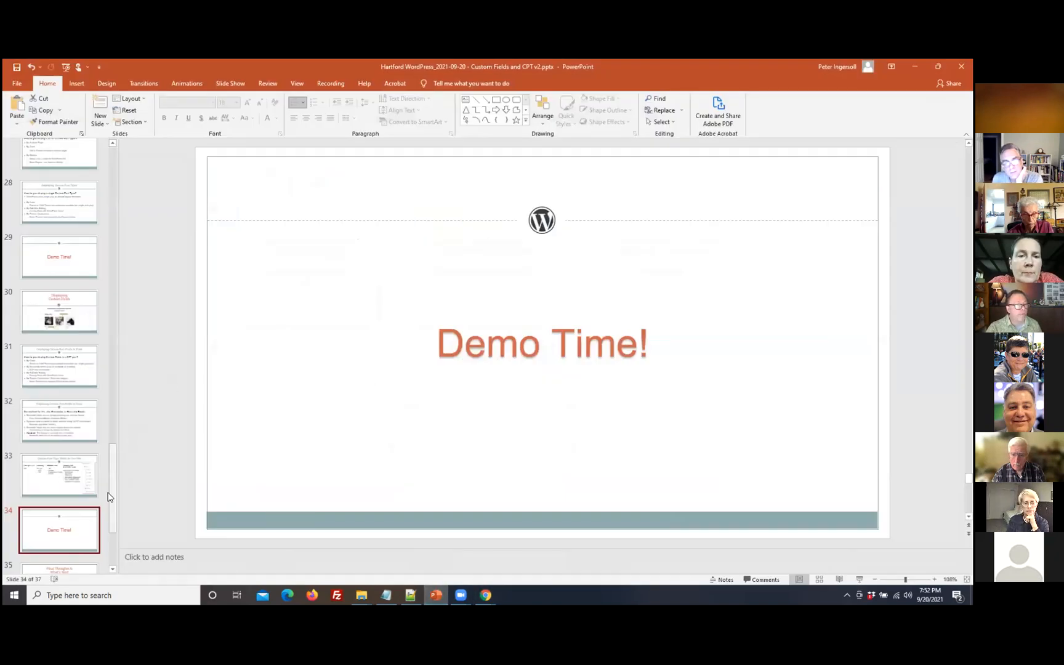
scroll(81, 466, "down", 3)
left_click(80, 440)
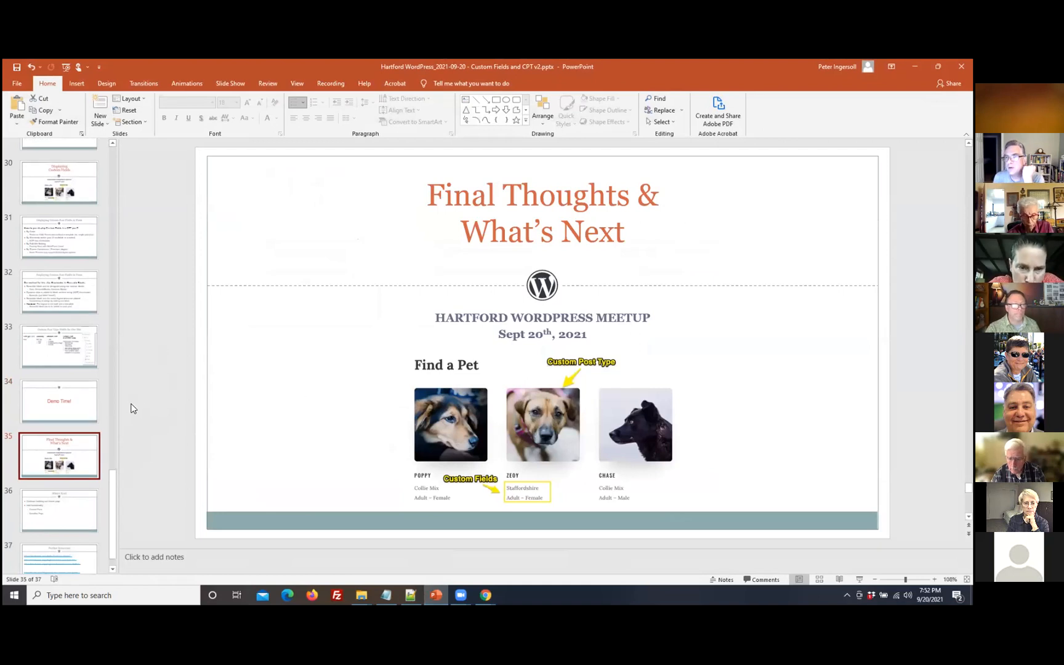
scroll(149, 408, "down", 2)
scroll(150, 409, "up", 2)
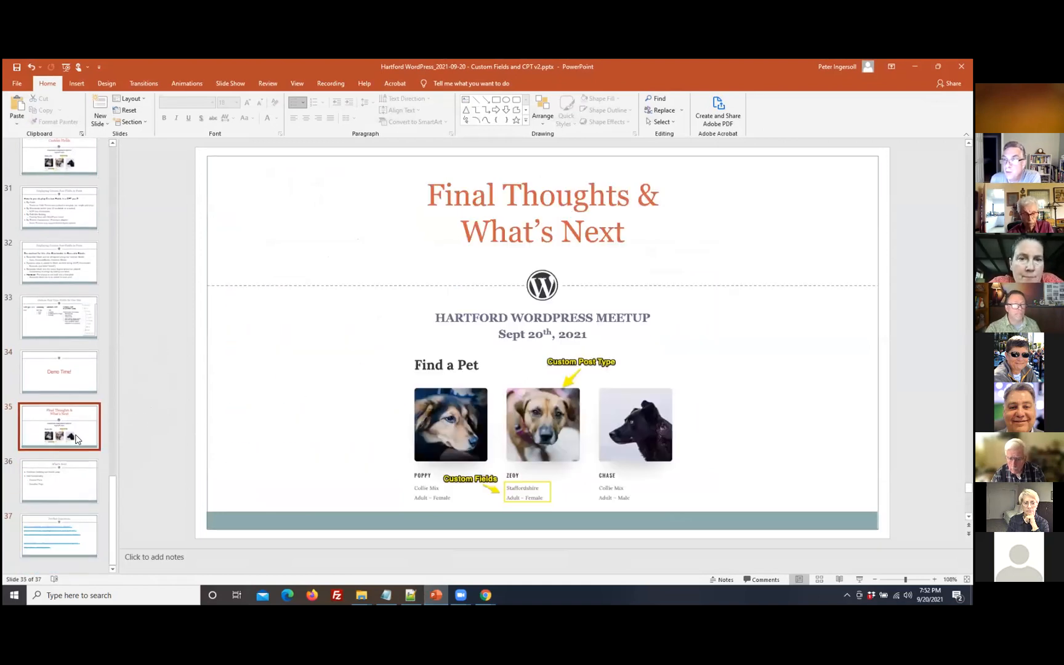